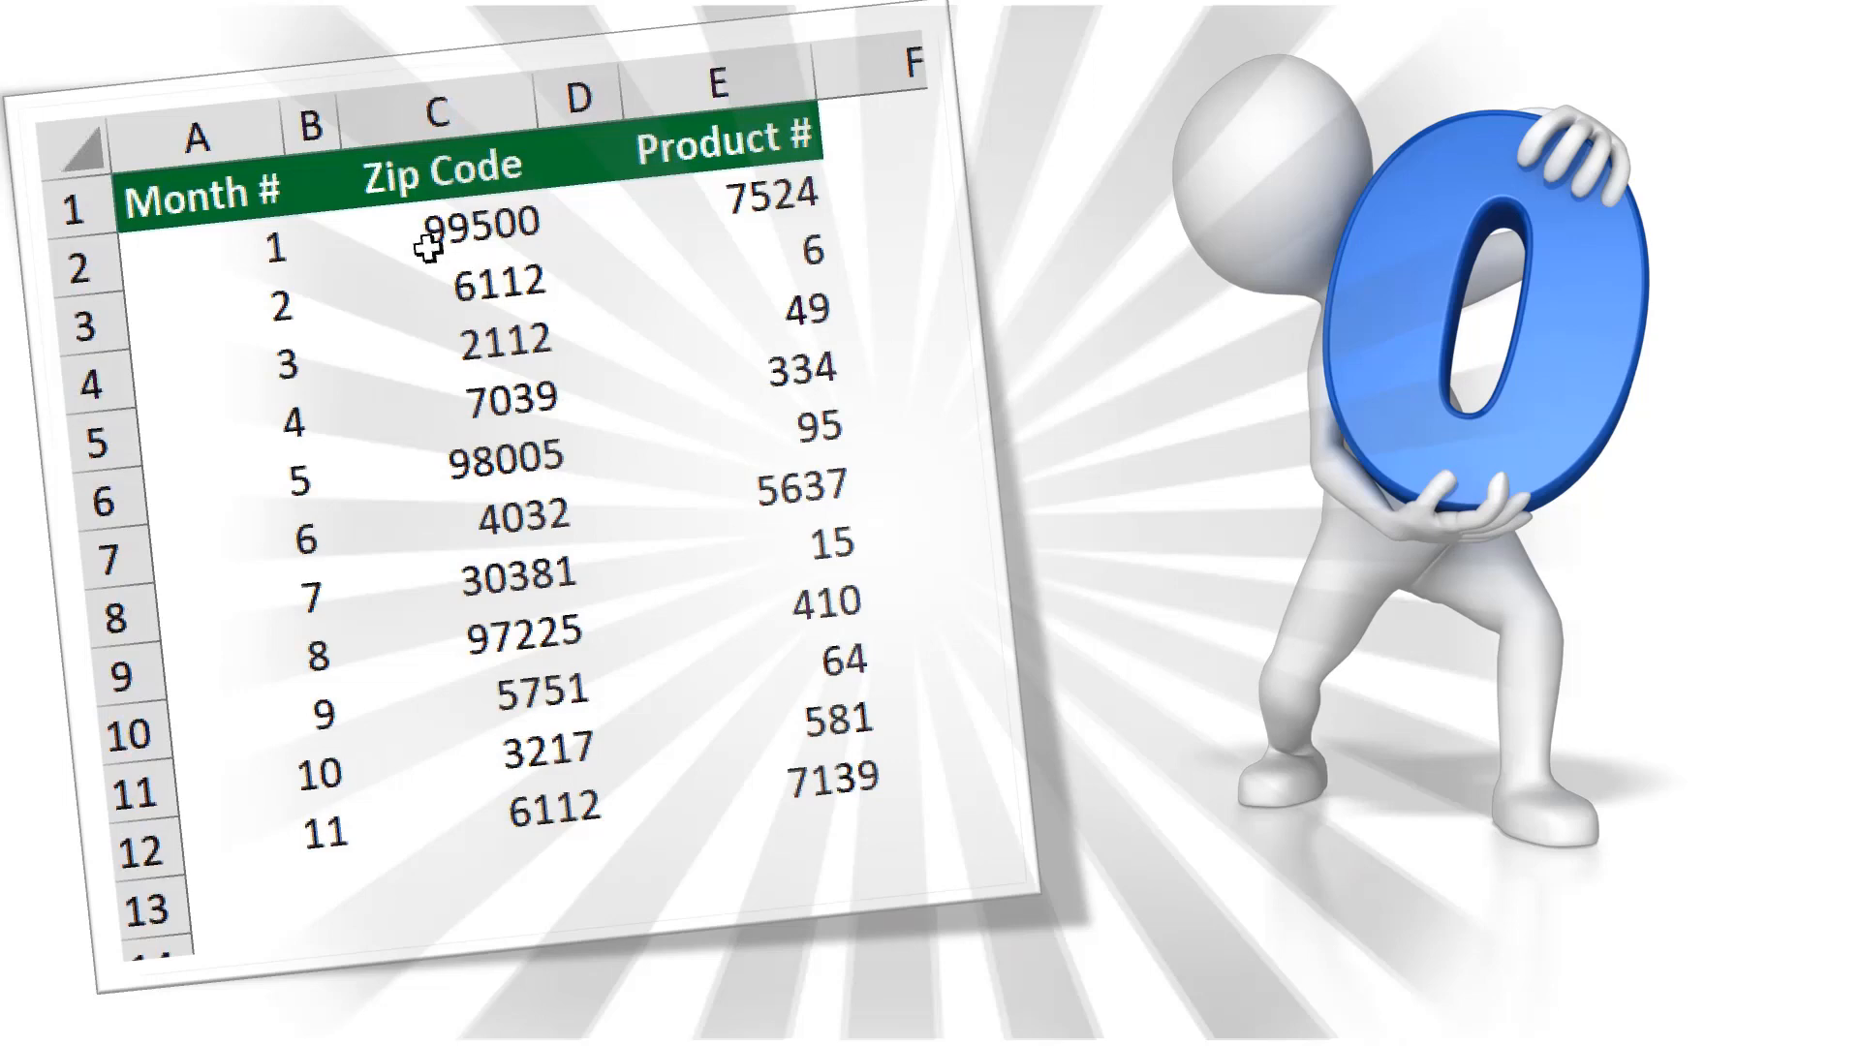
Re-enter the month numbers as 01, 02, 03 and 04 in the first four Month # cells.
left_click(256, 242)
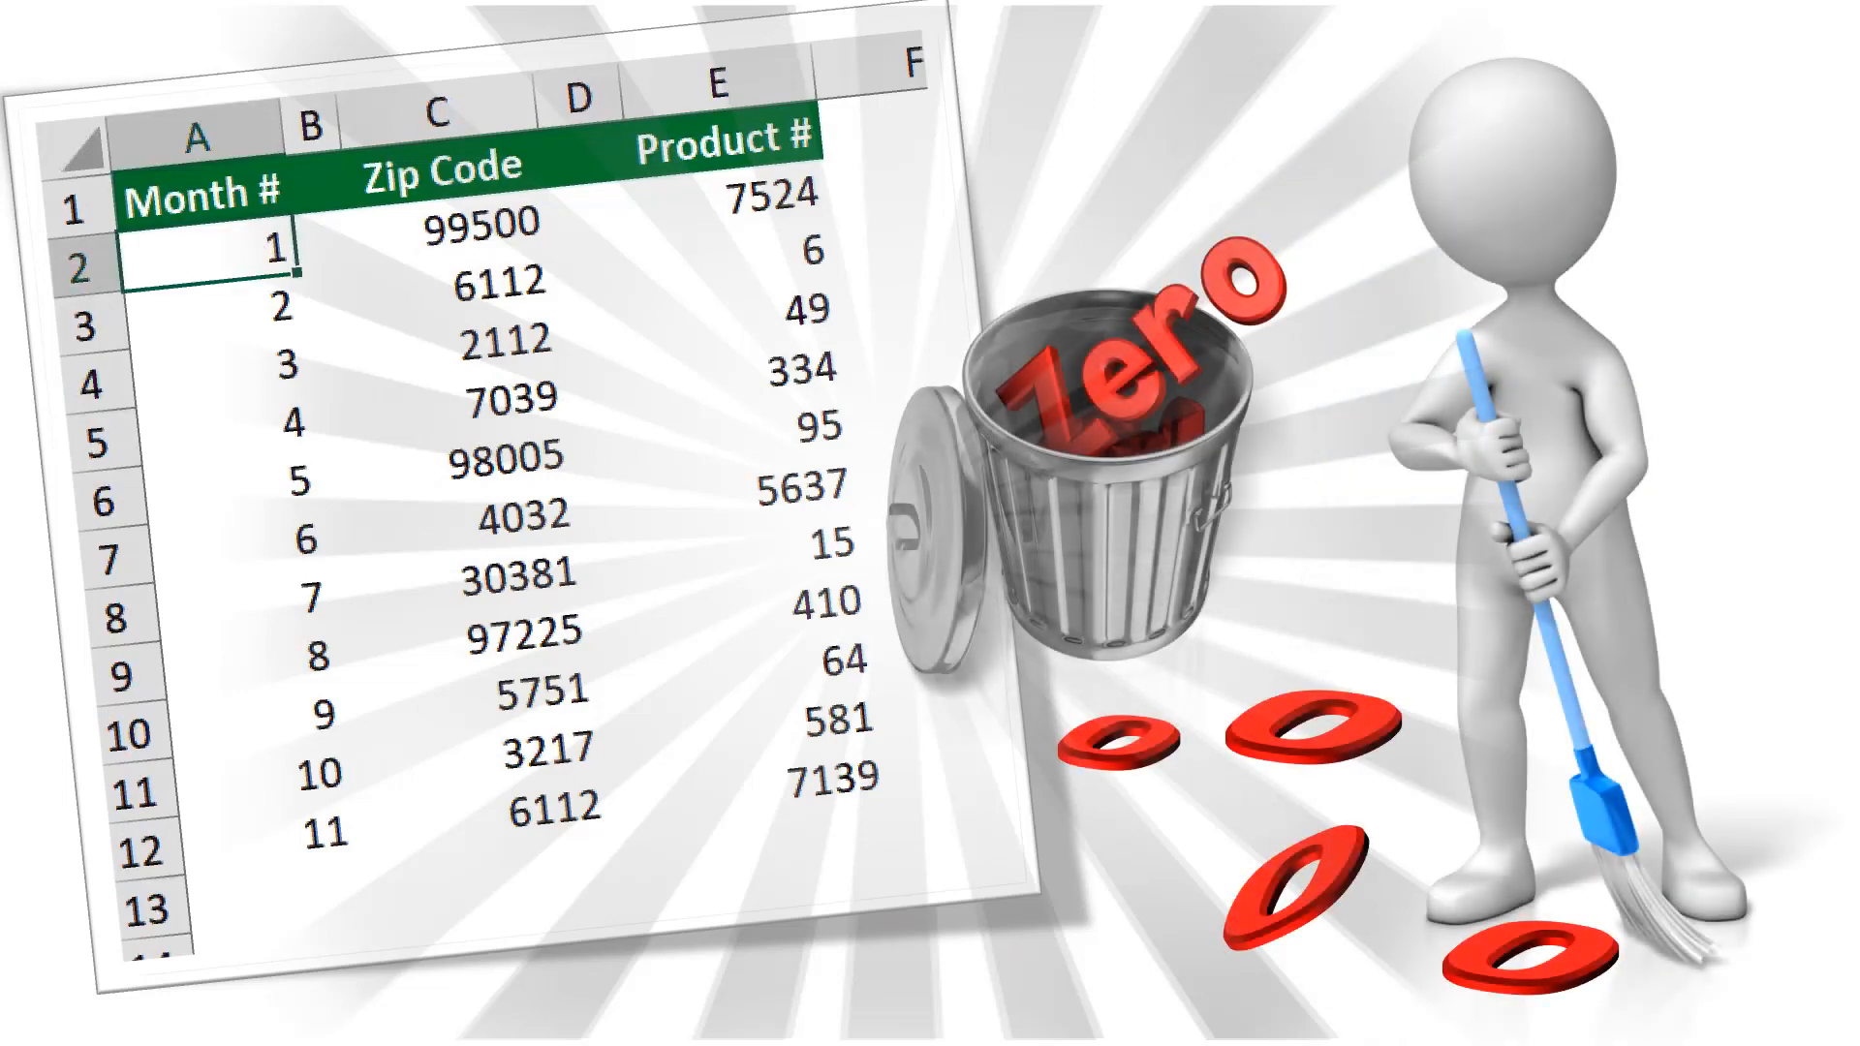
type("01")
key("Return")
type("02")
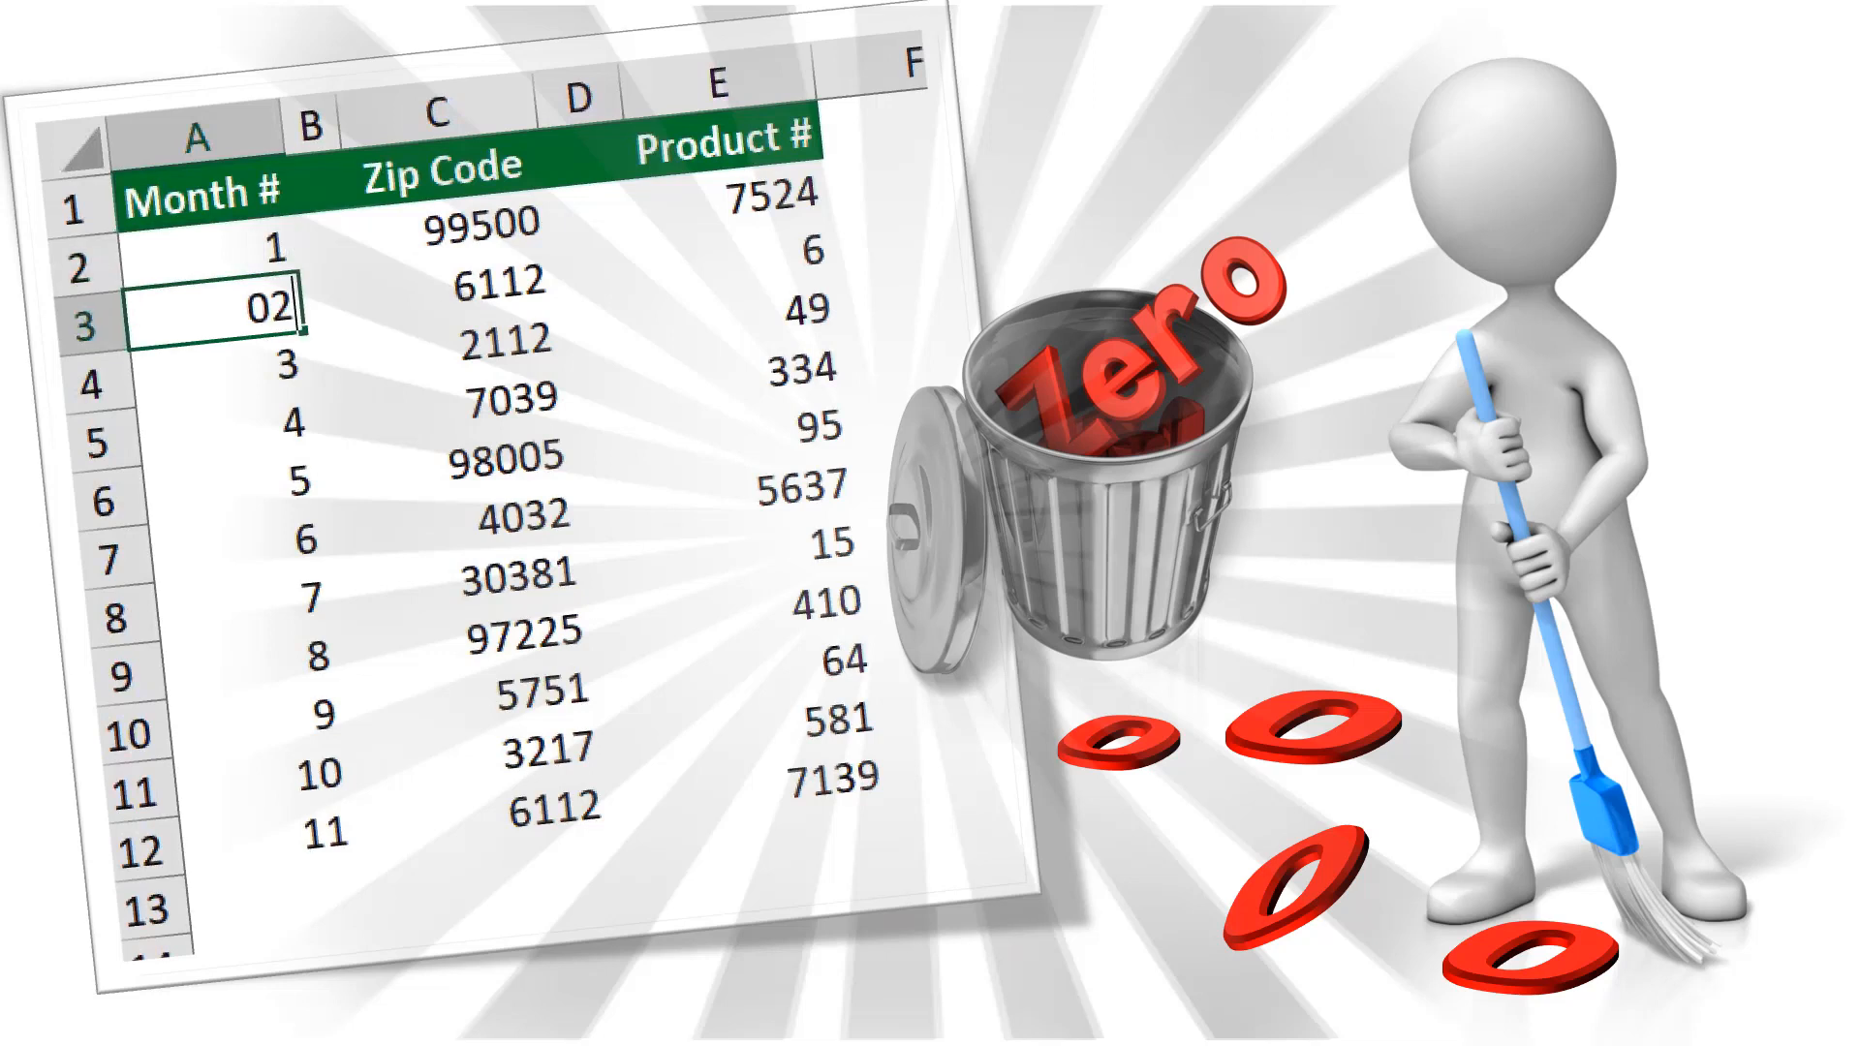
key("Return")
type("03")
key("Return")
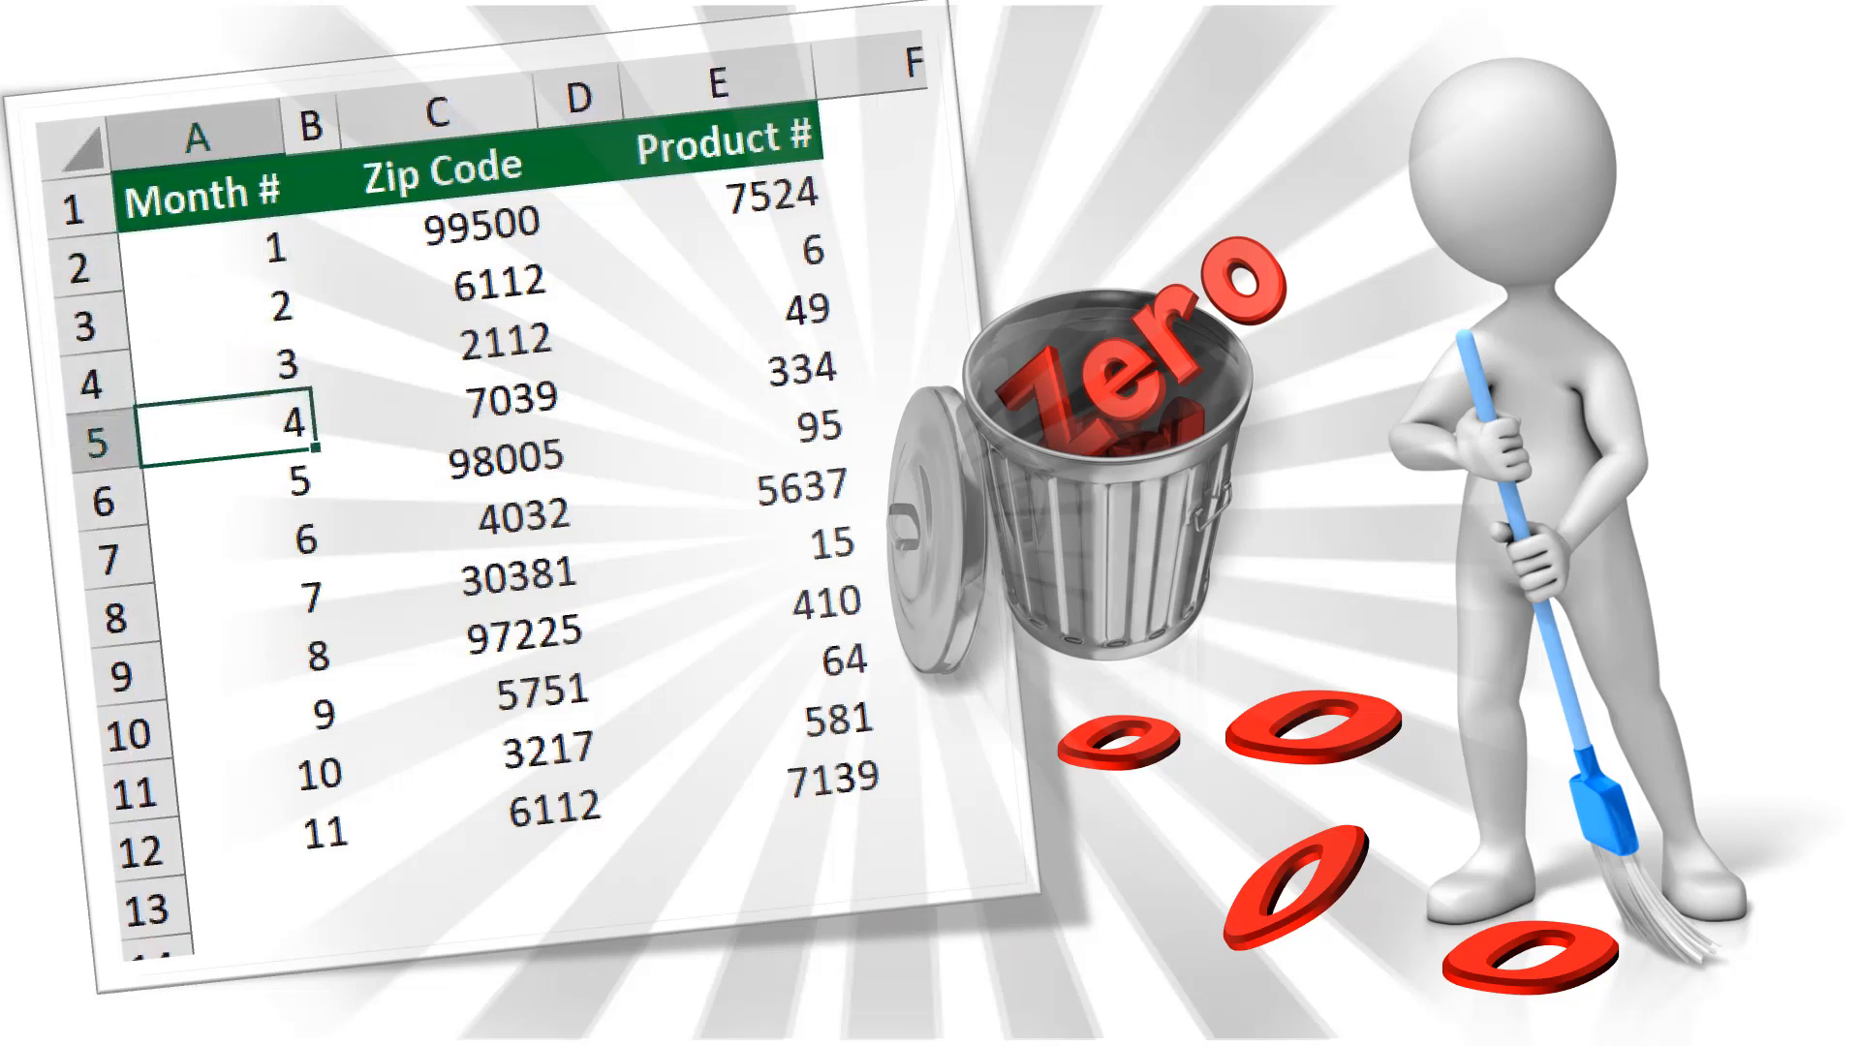
type("04")
key("Return")
Enter 006 and 0095 over the Product # values 6 and 95.
left_click(734, 256)
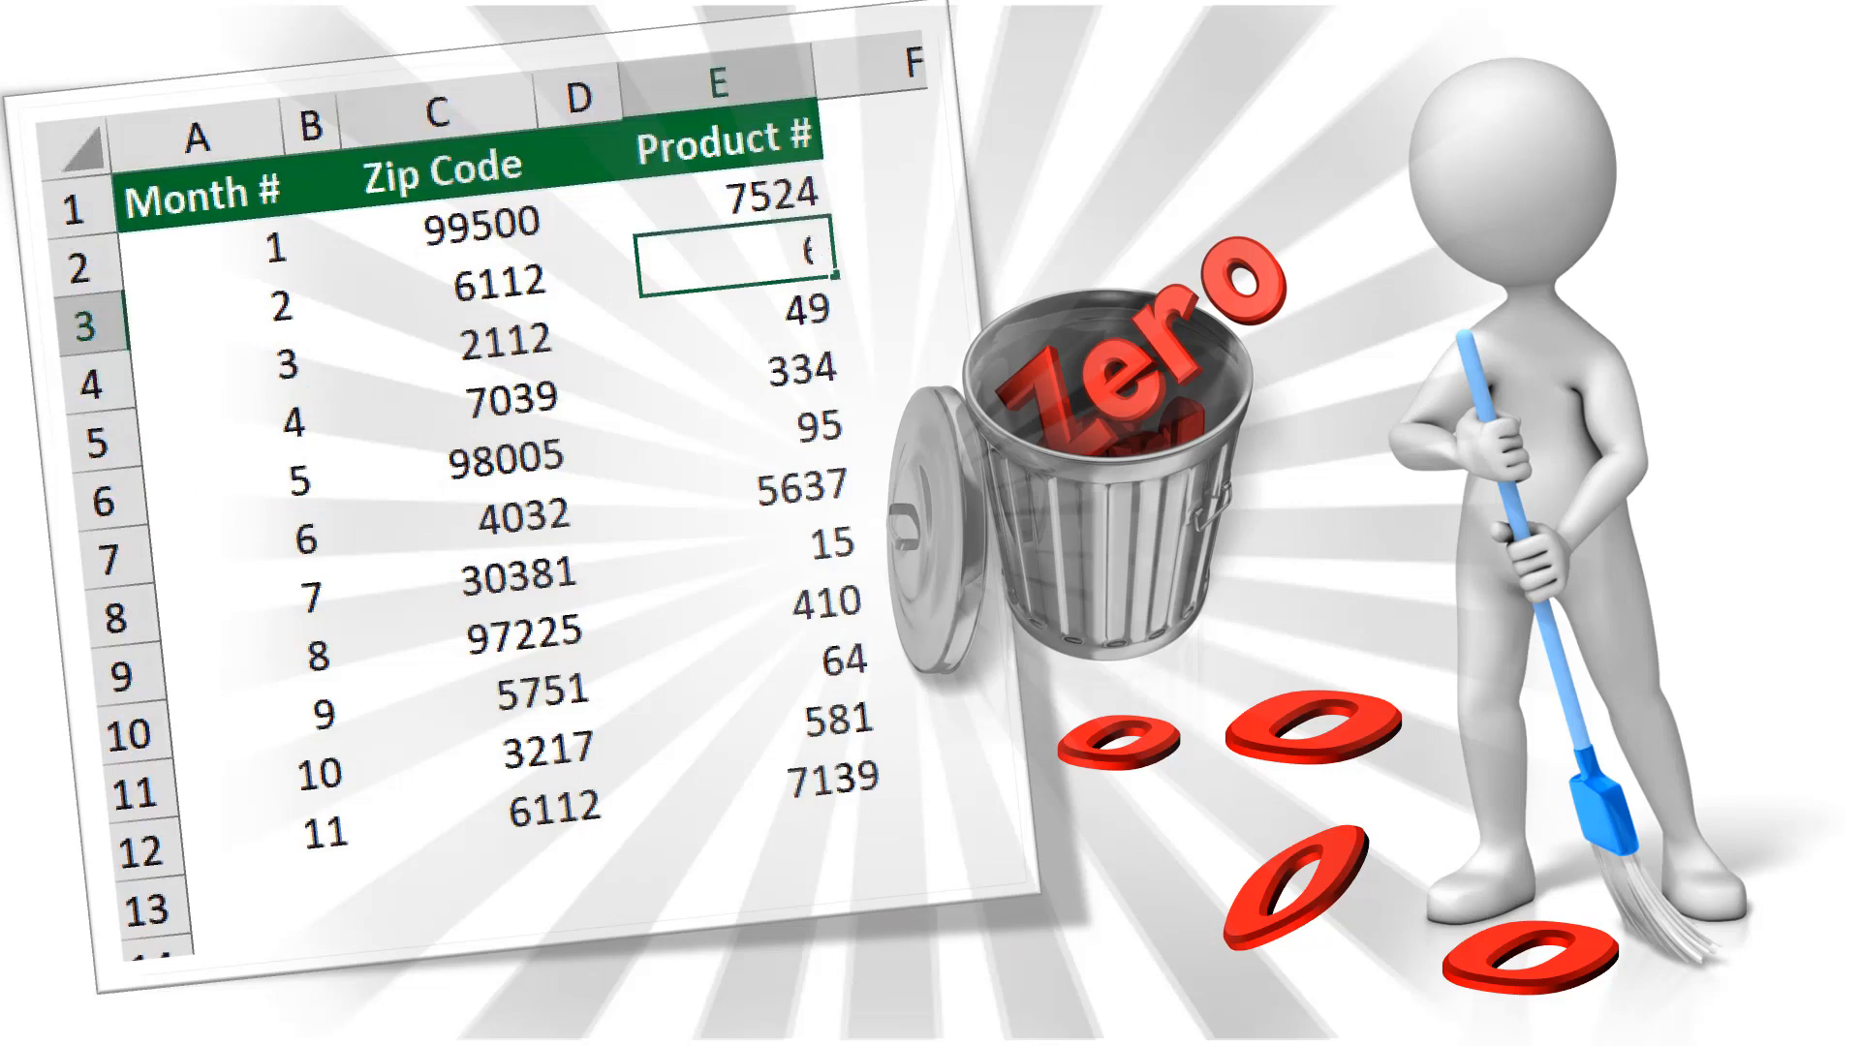
type("006")
key("Return")
key("Down")
key("Down")
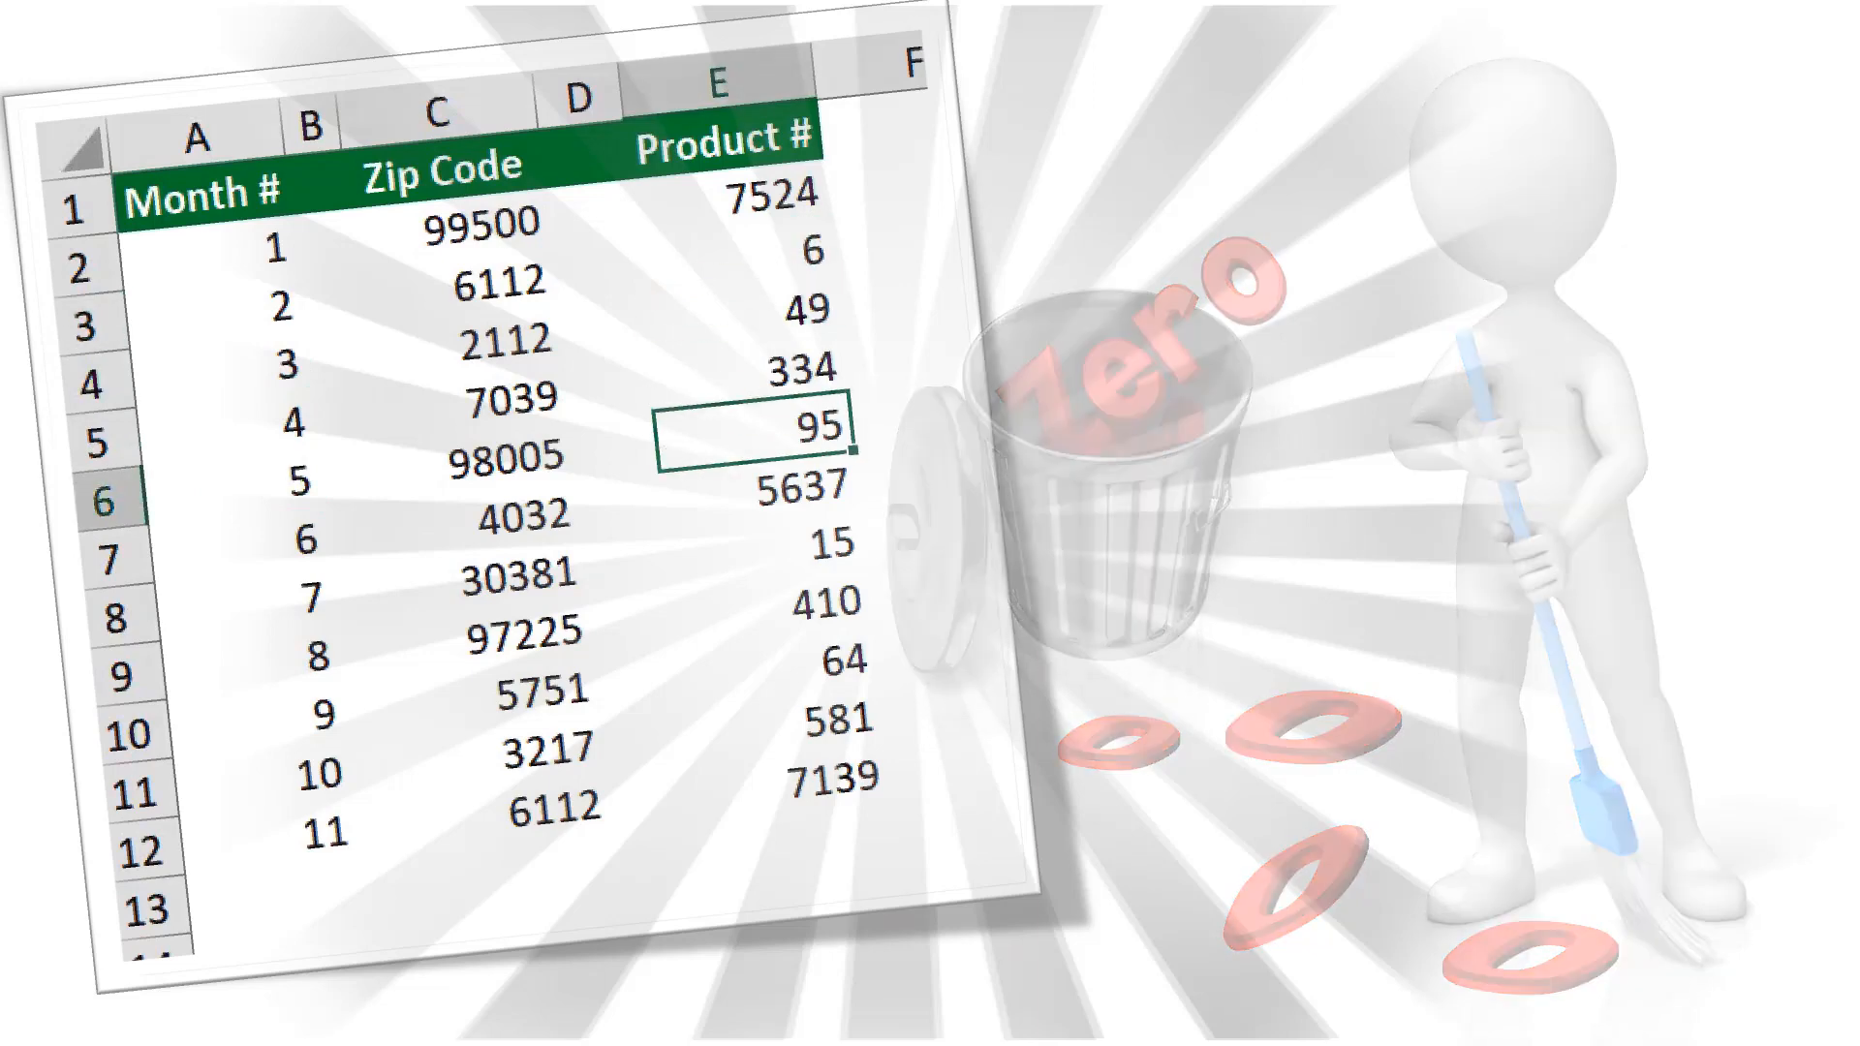
type("0095")
key("Return")
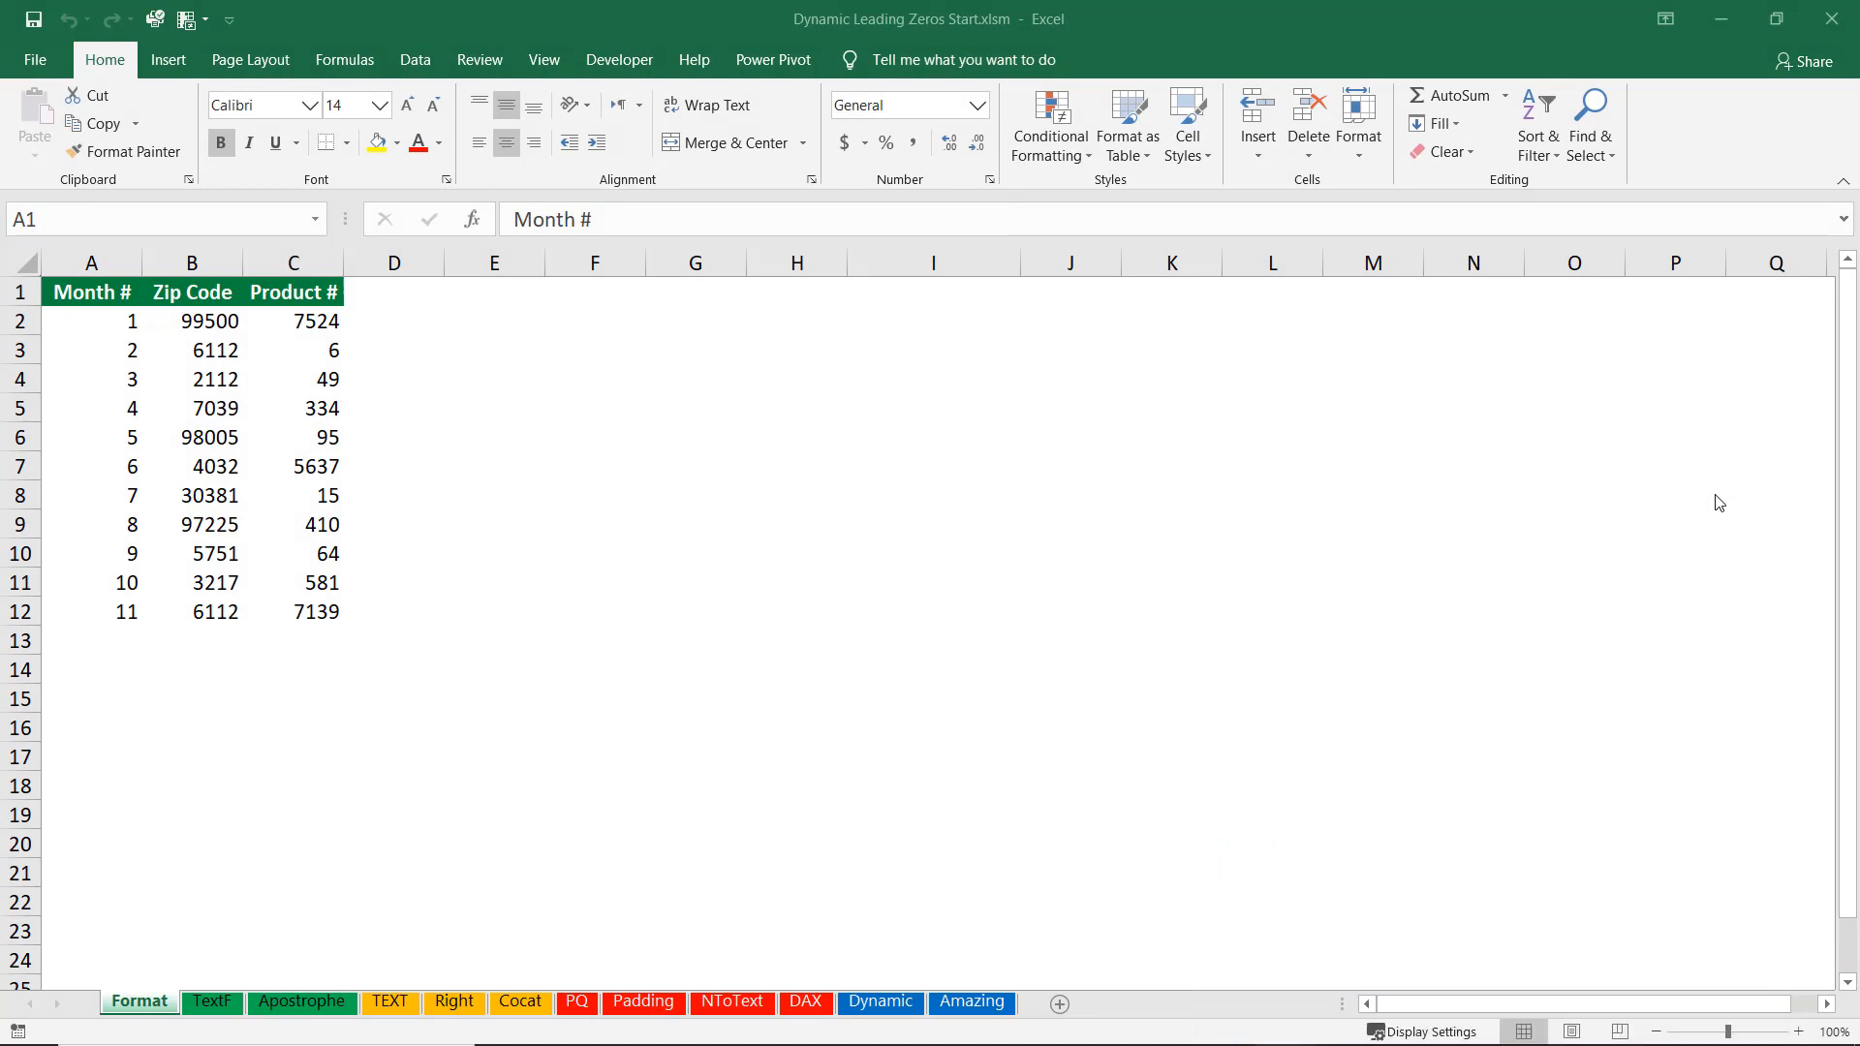
Apply the custom number format 00 to the Month # values A2:A12.
key("ctrl+shift+Down")
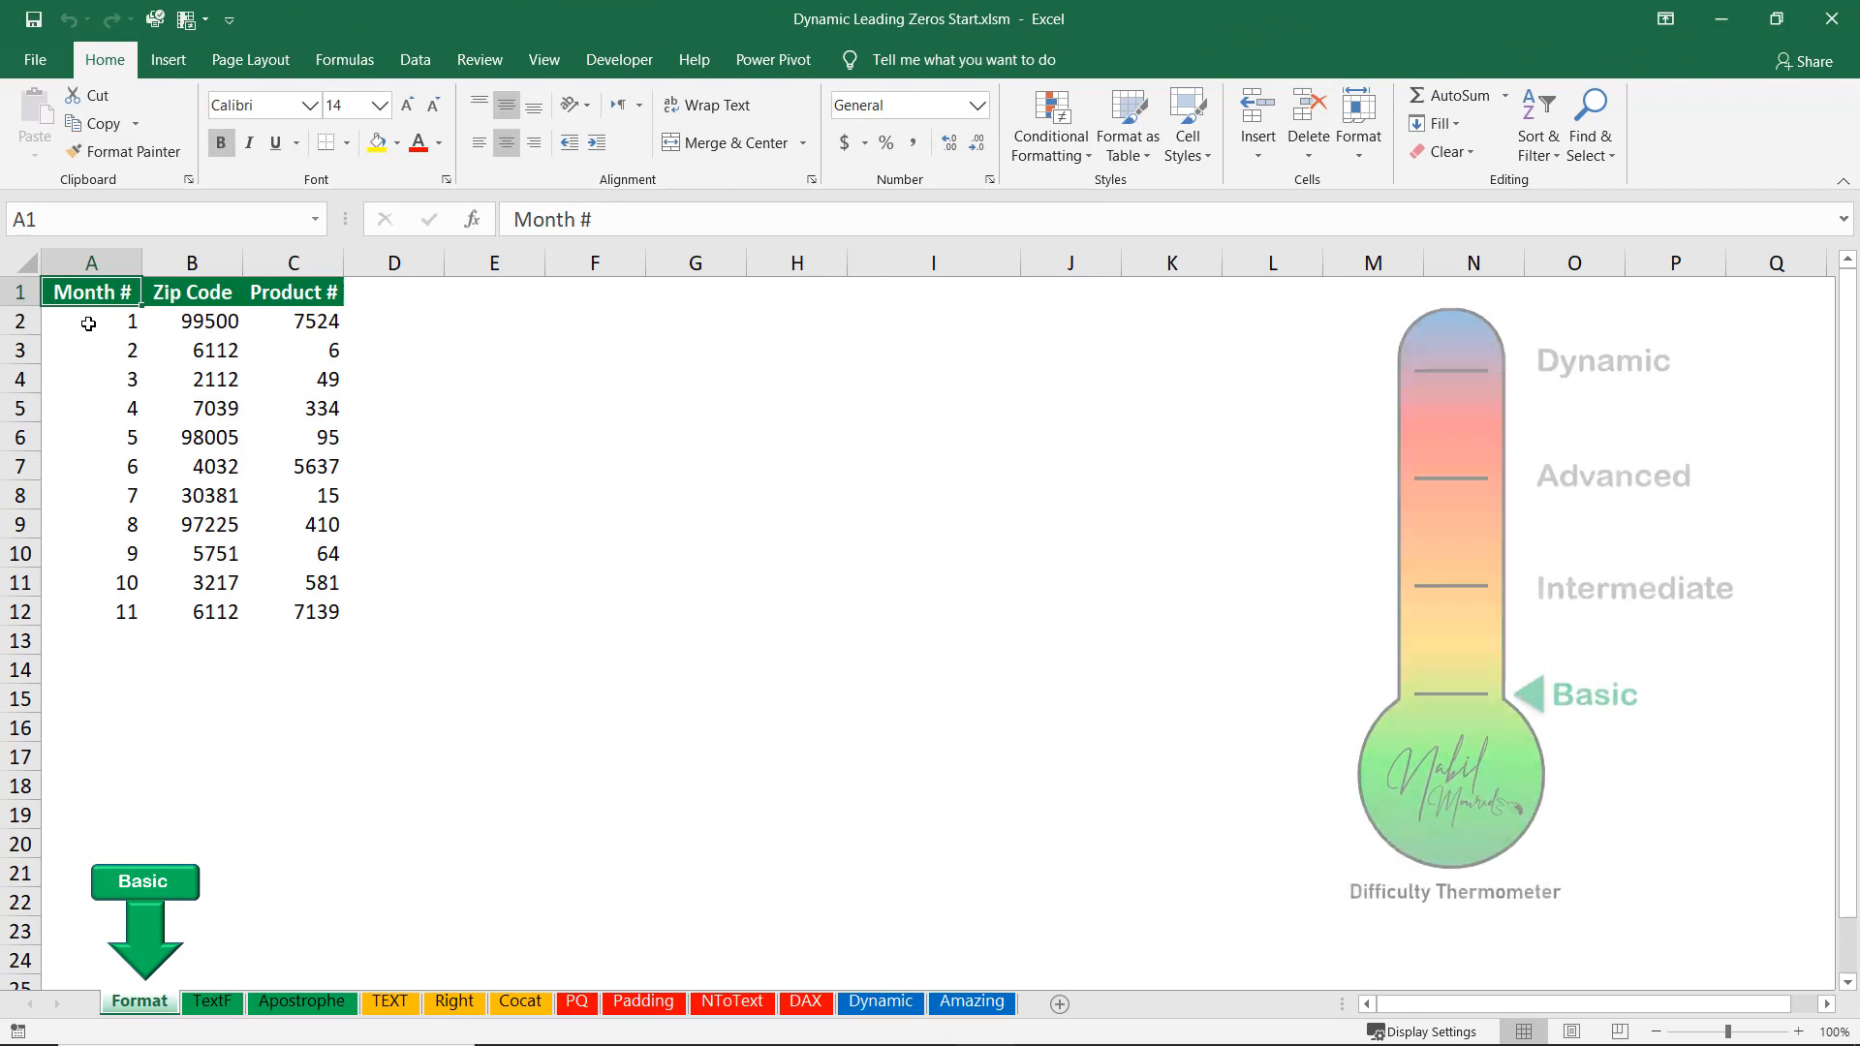
left_click_drag(88, 324, 75, 620)
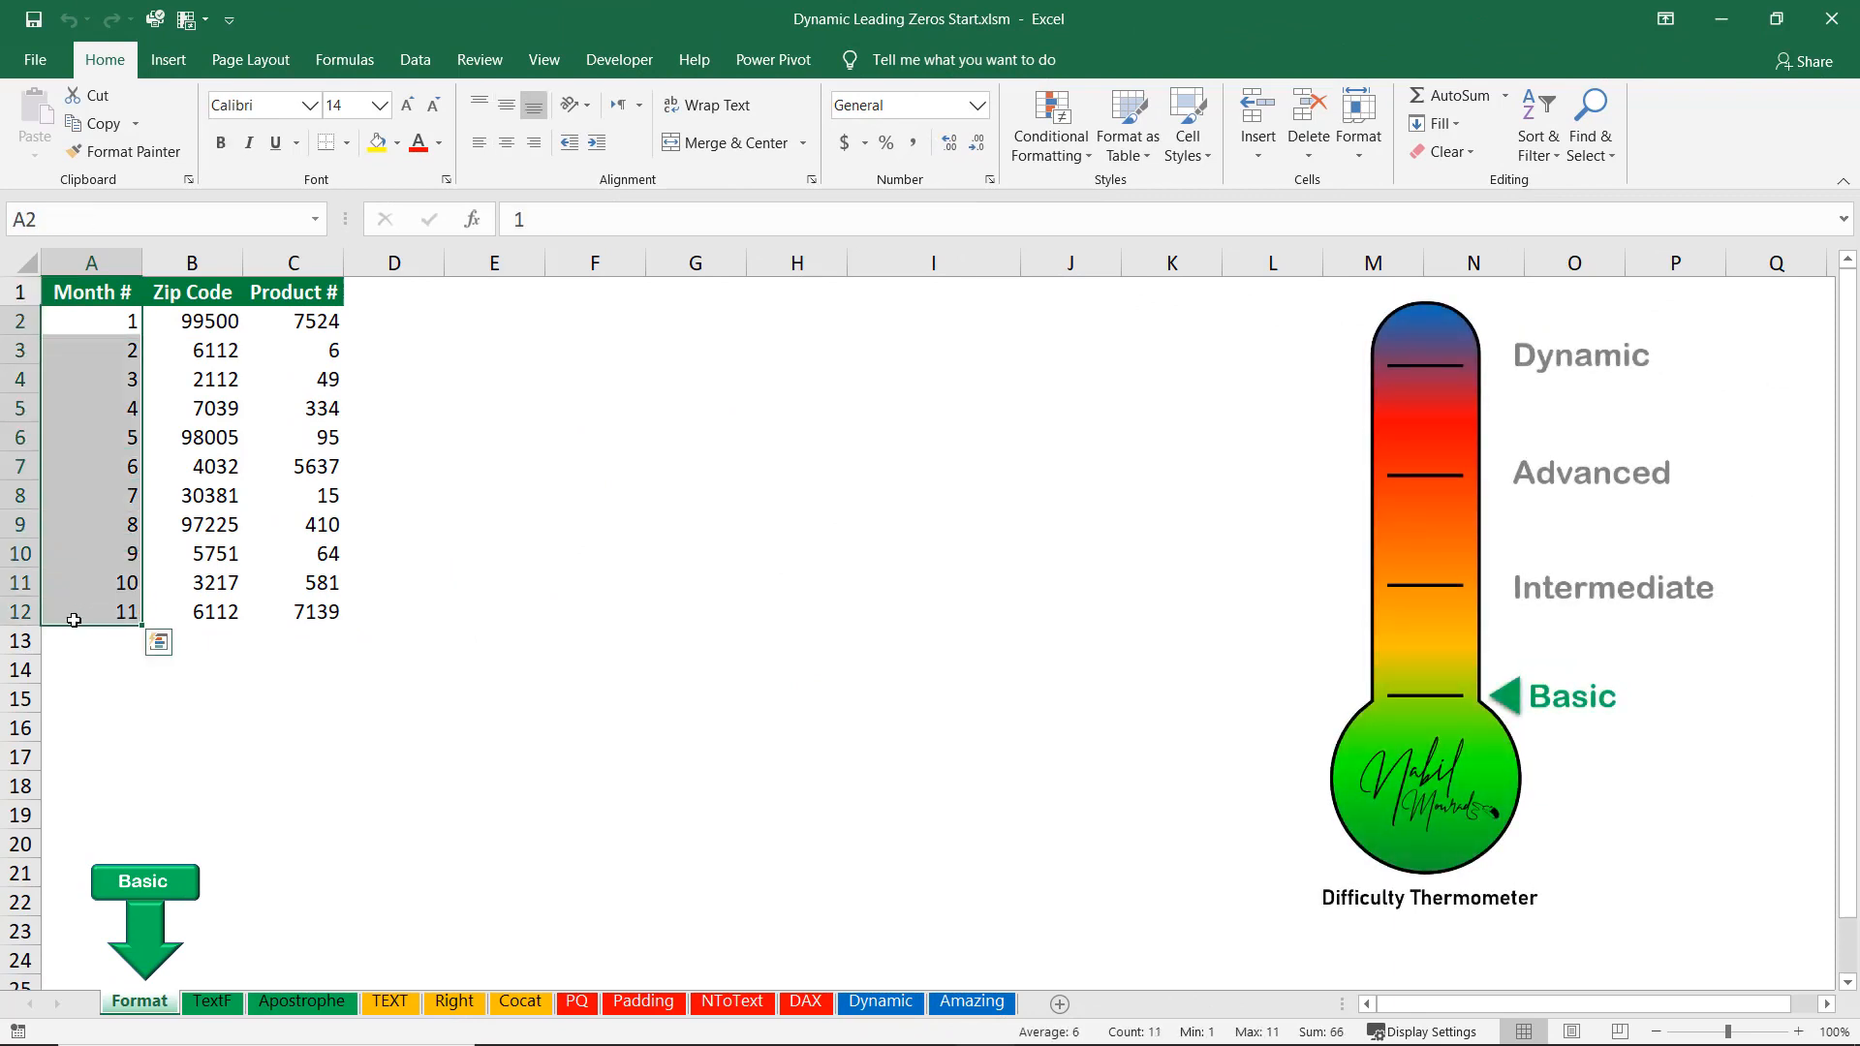
right_click(98, 388)
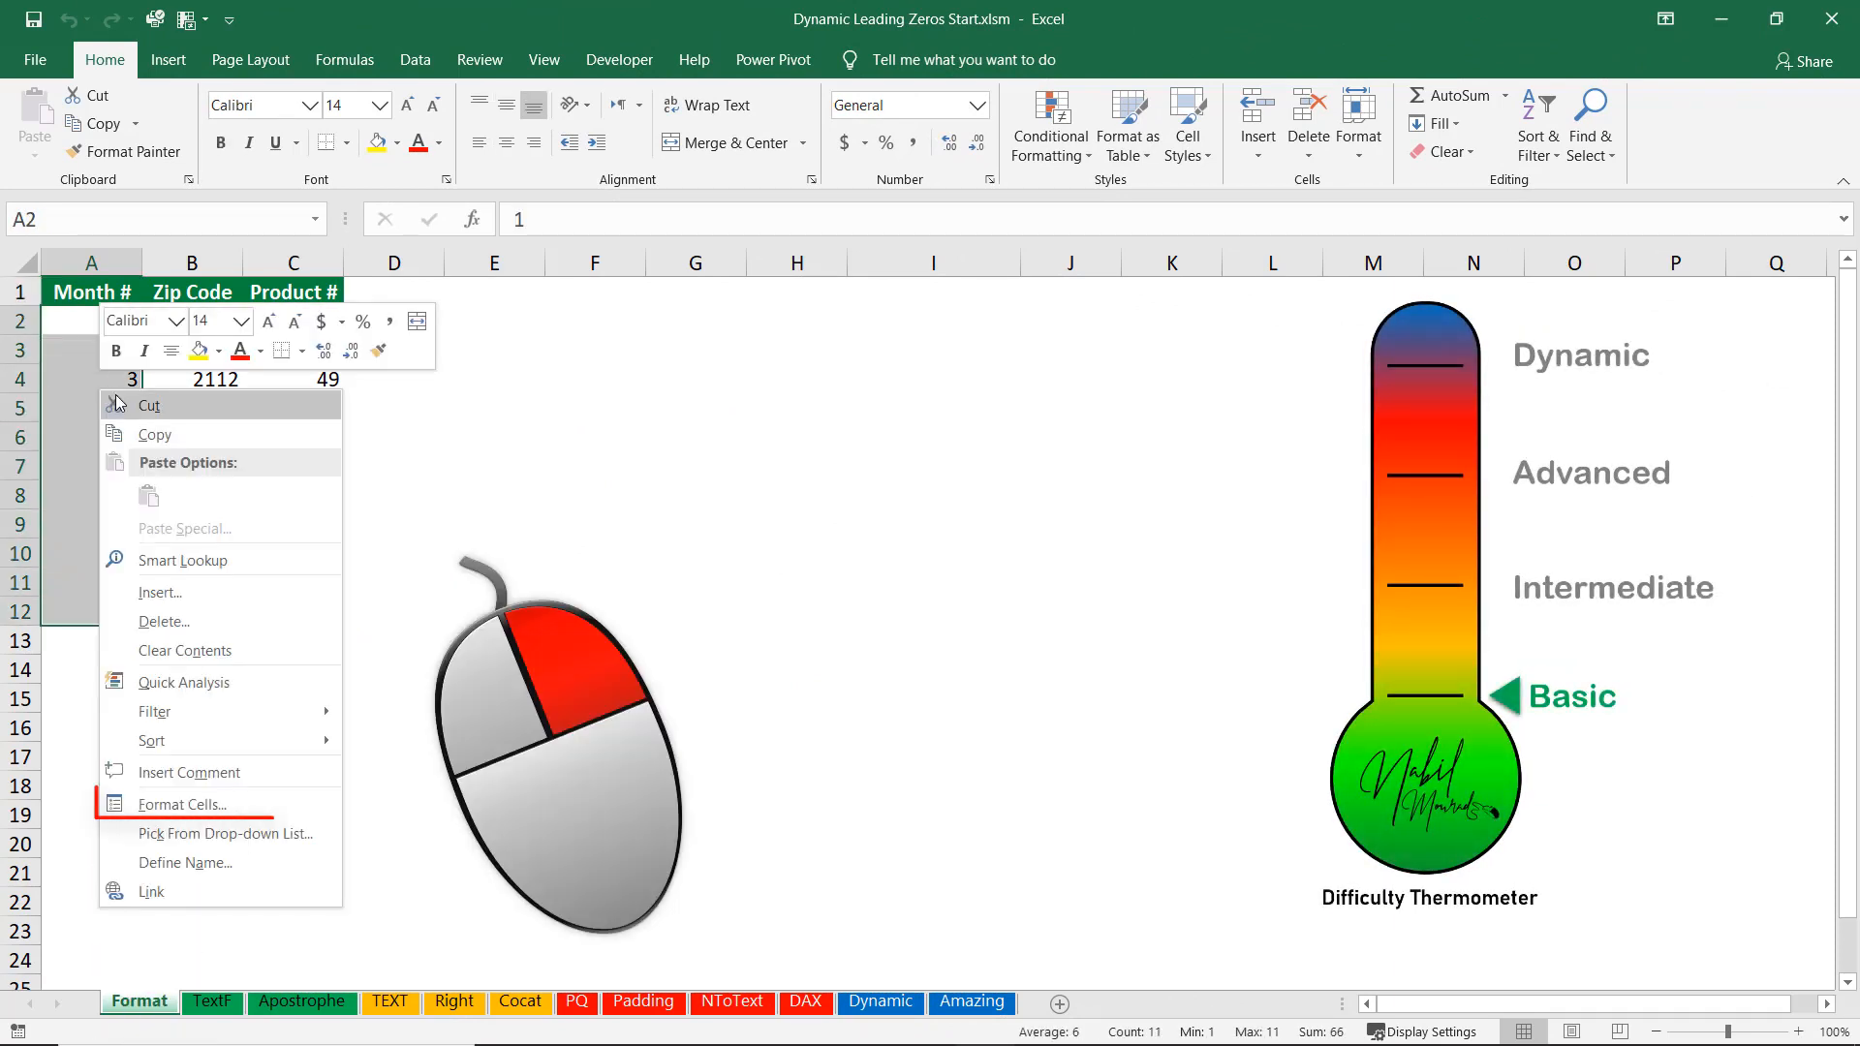
left_click(199, 805)
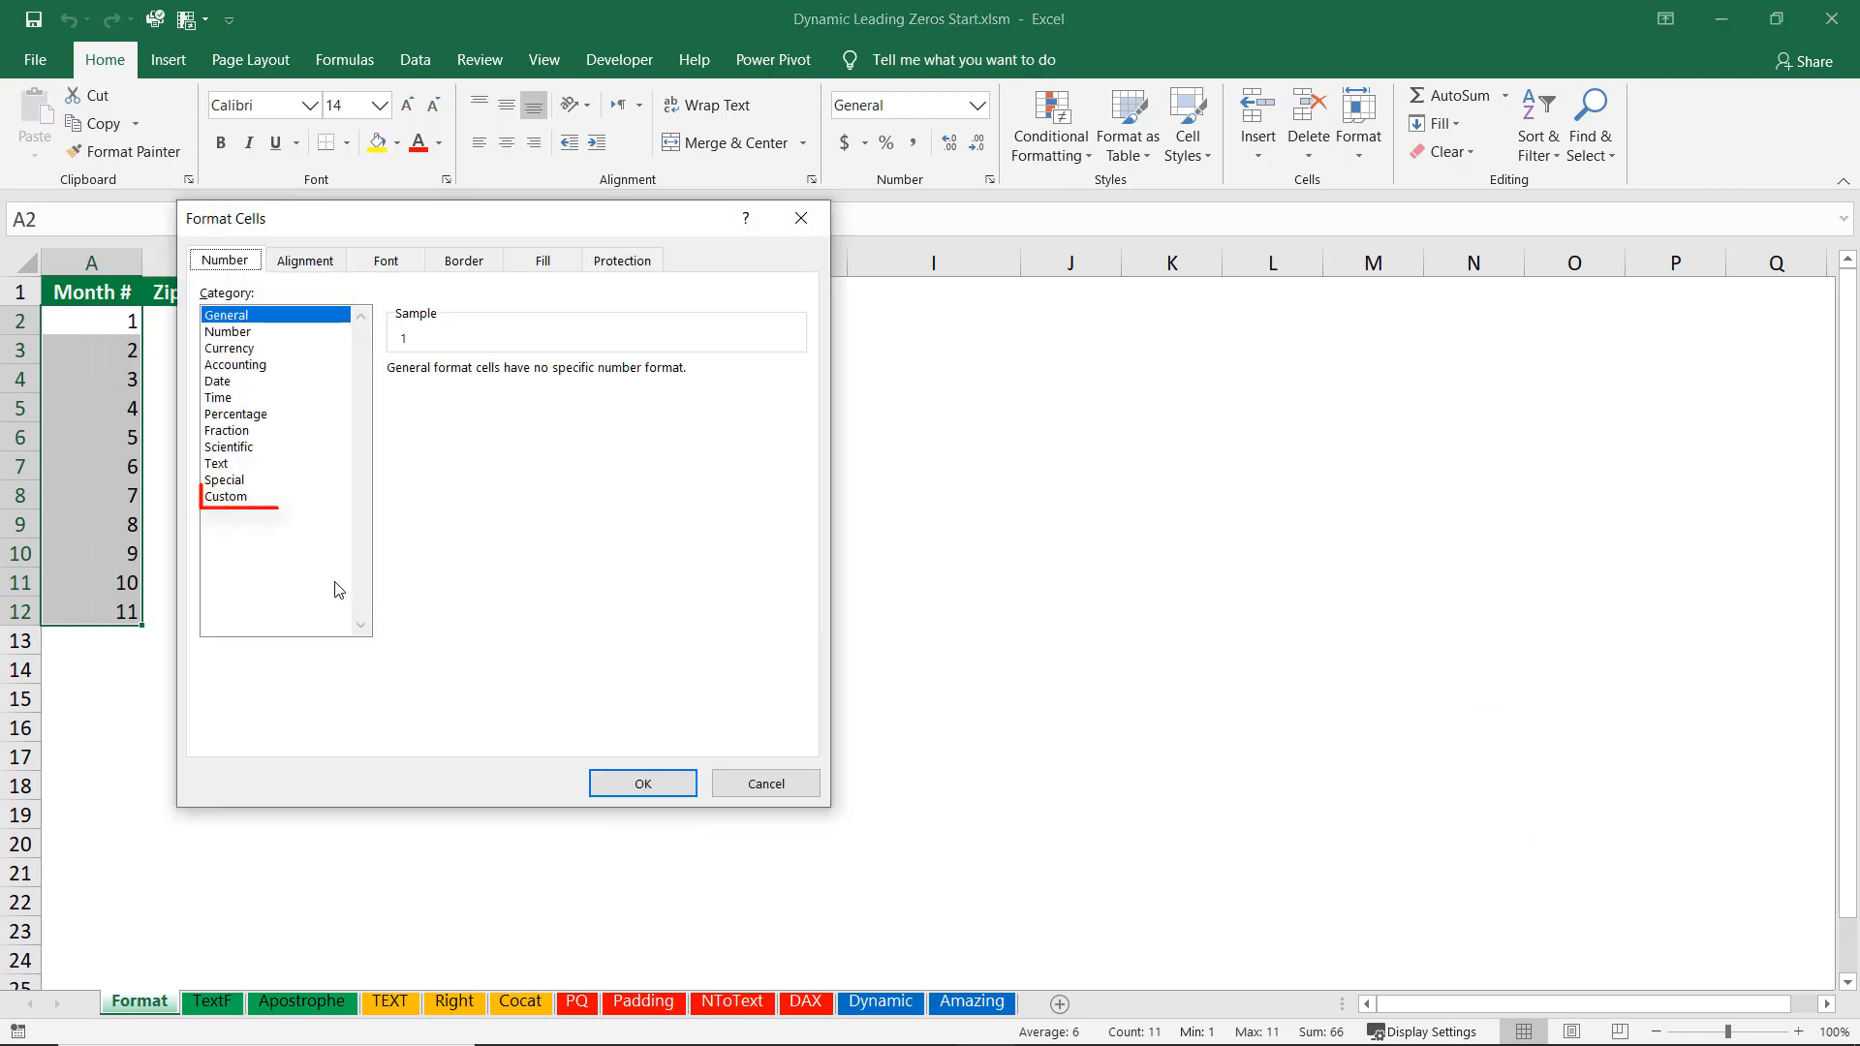
left_click(237, 503)
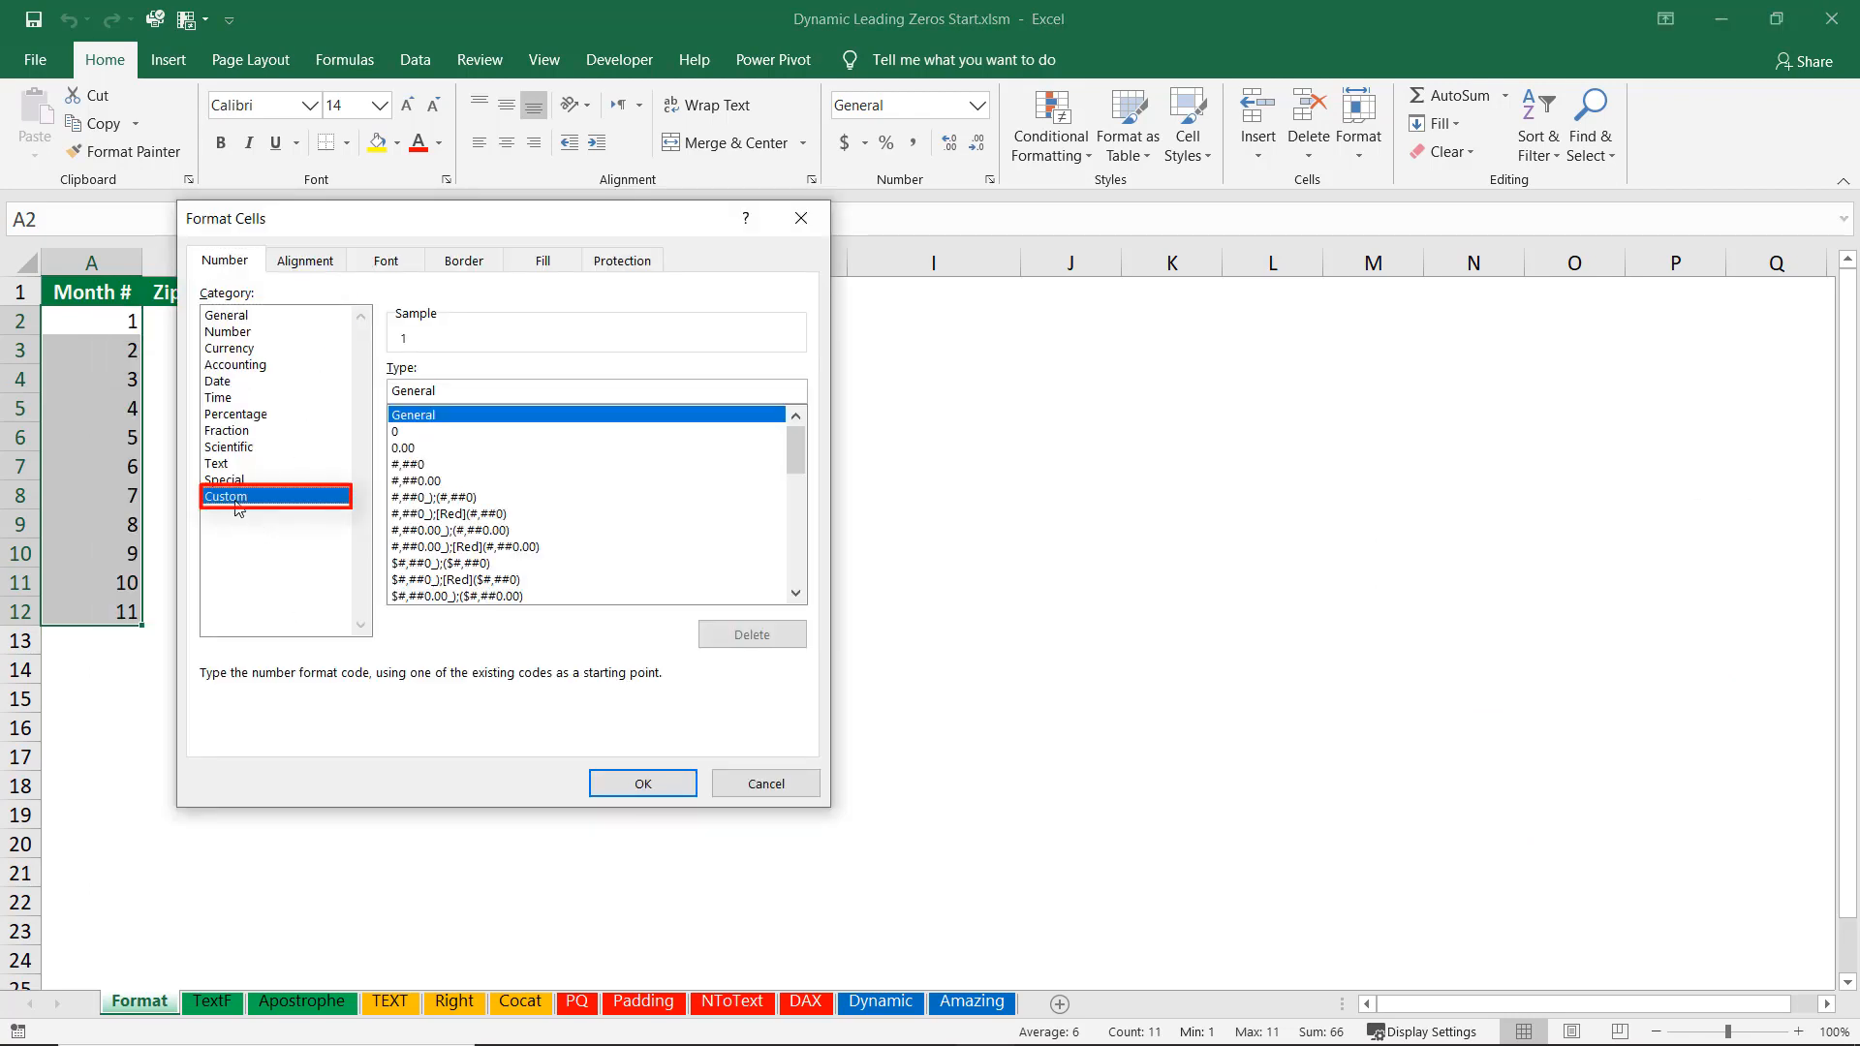
left_click_drag(461, 391, 351, 389)
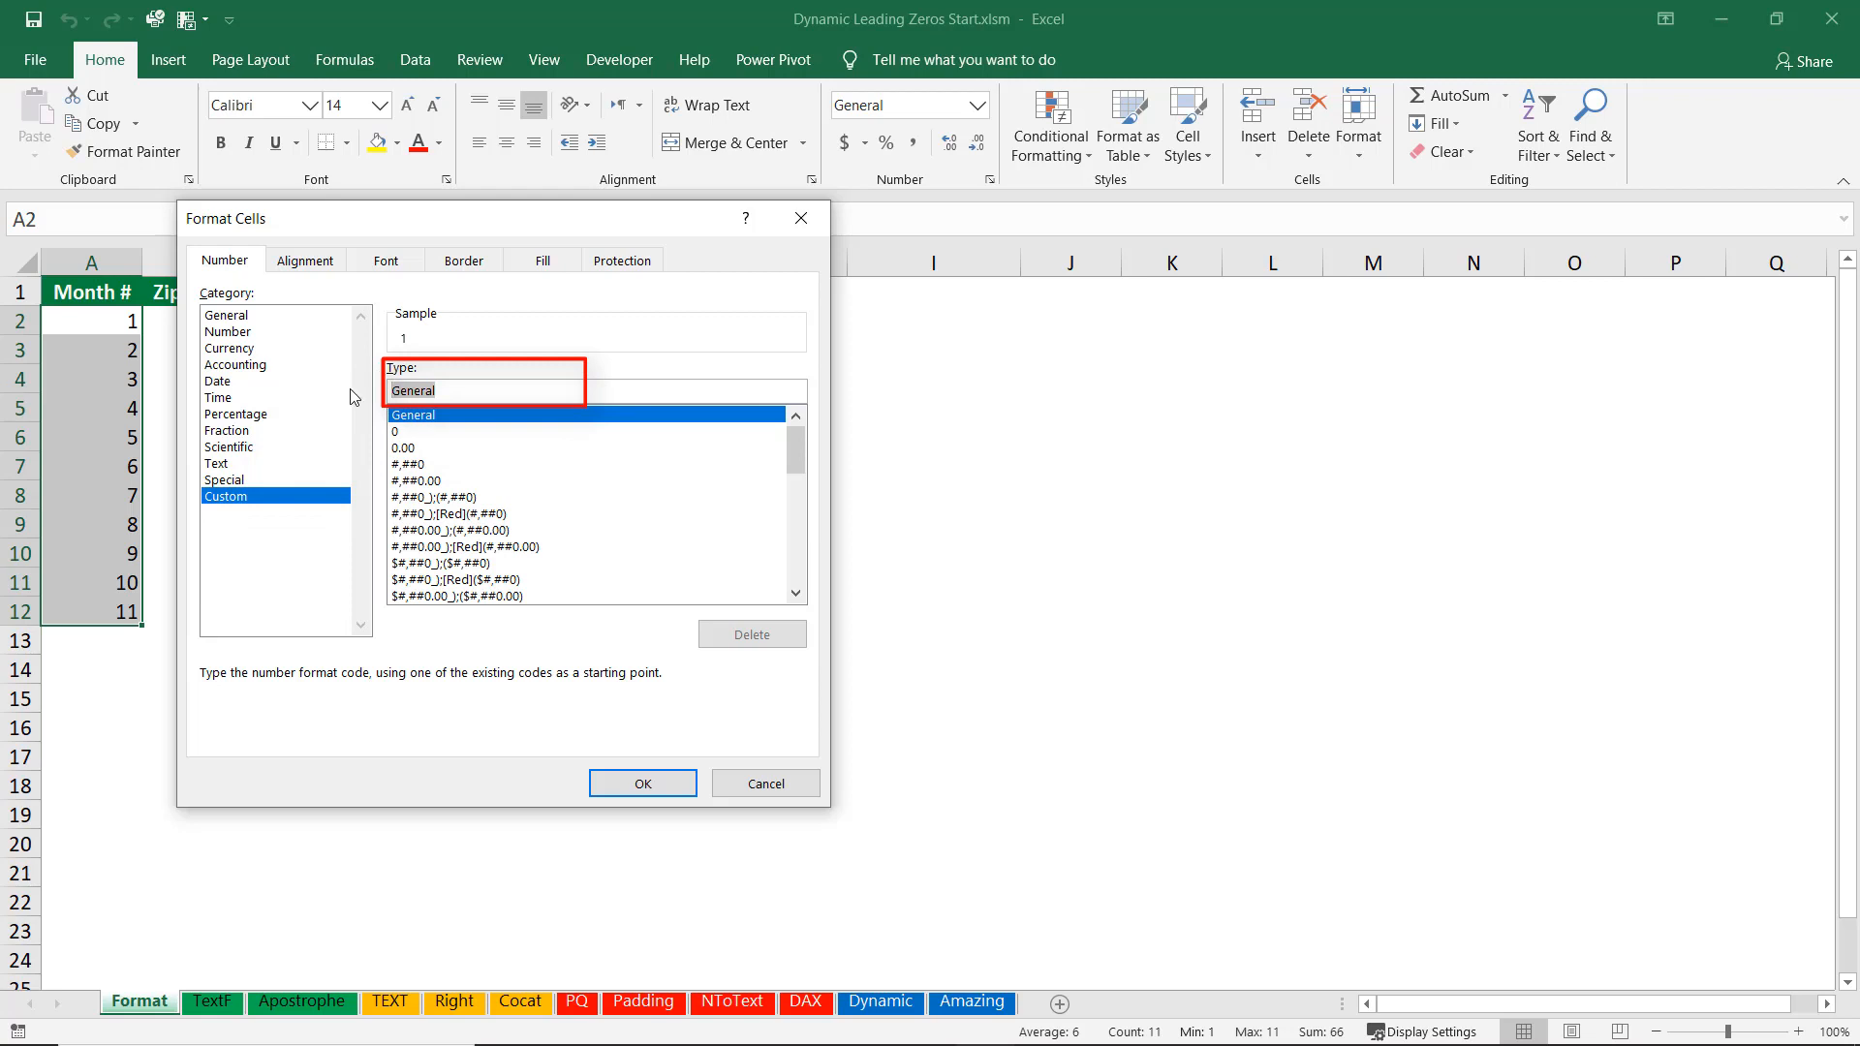
type("00")
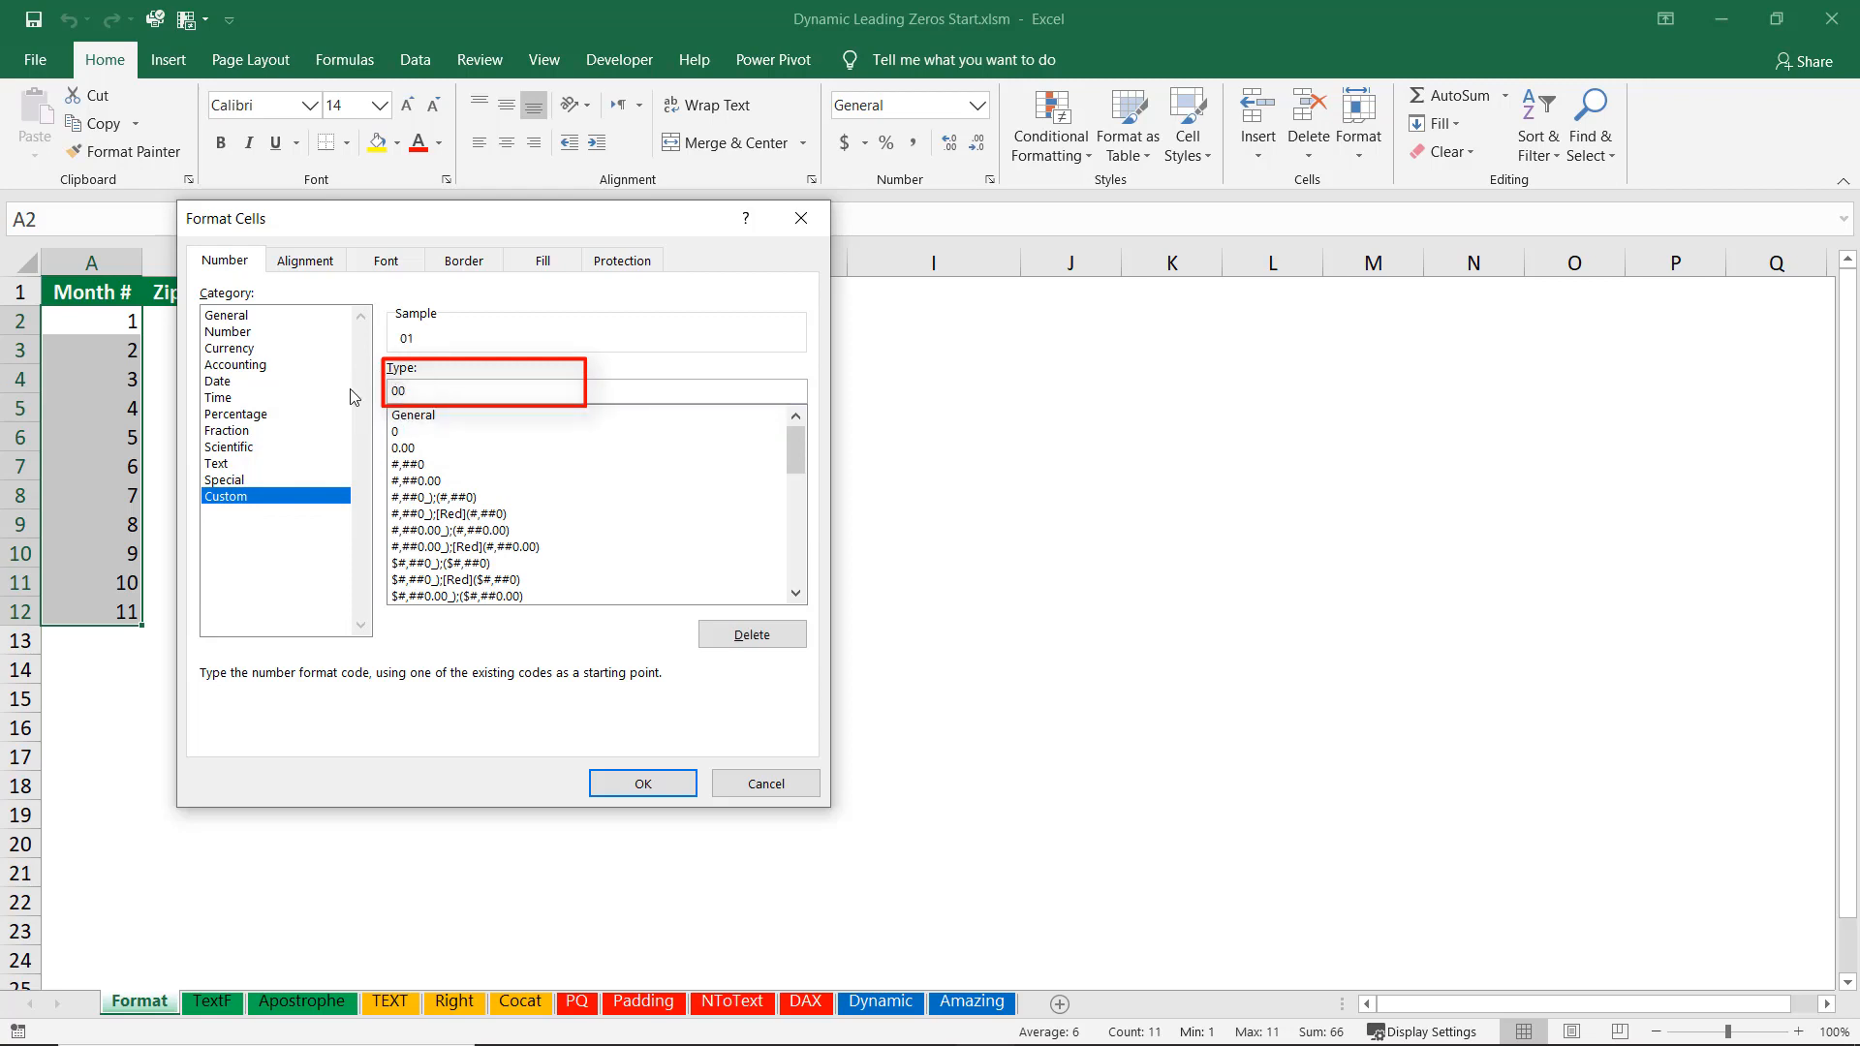
key("Return")
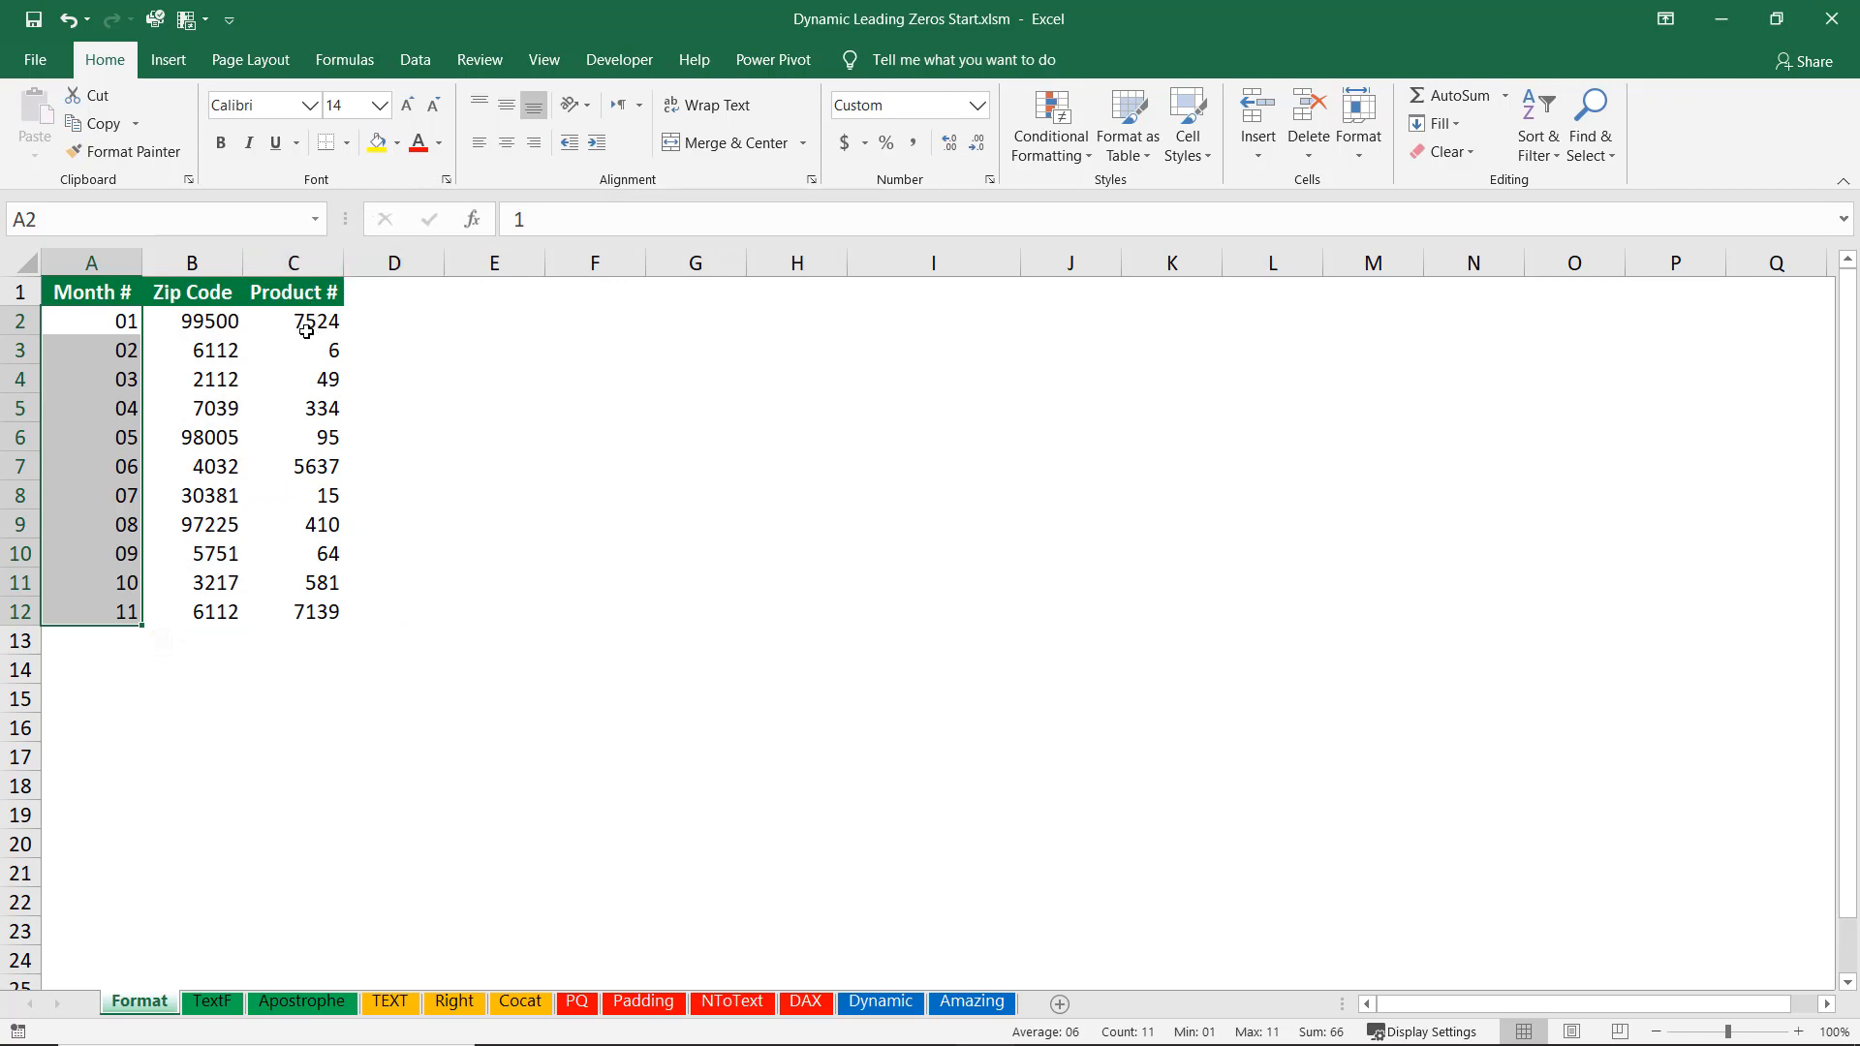
Apply the custom number format 00000 to the Product # values C2:C12.
left_click_drag(306, 331, 286, 613)
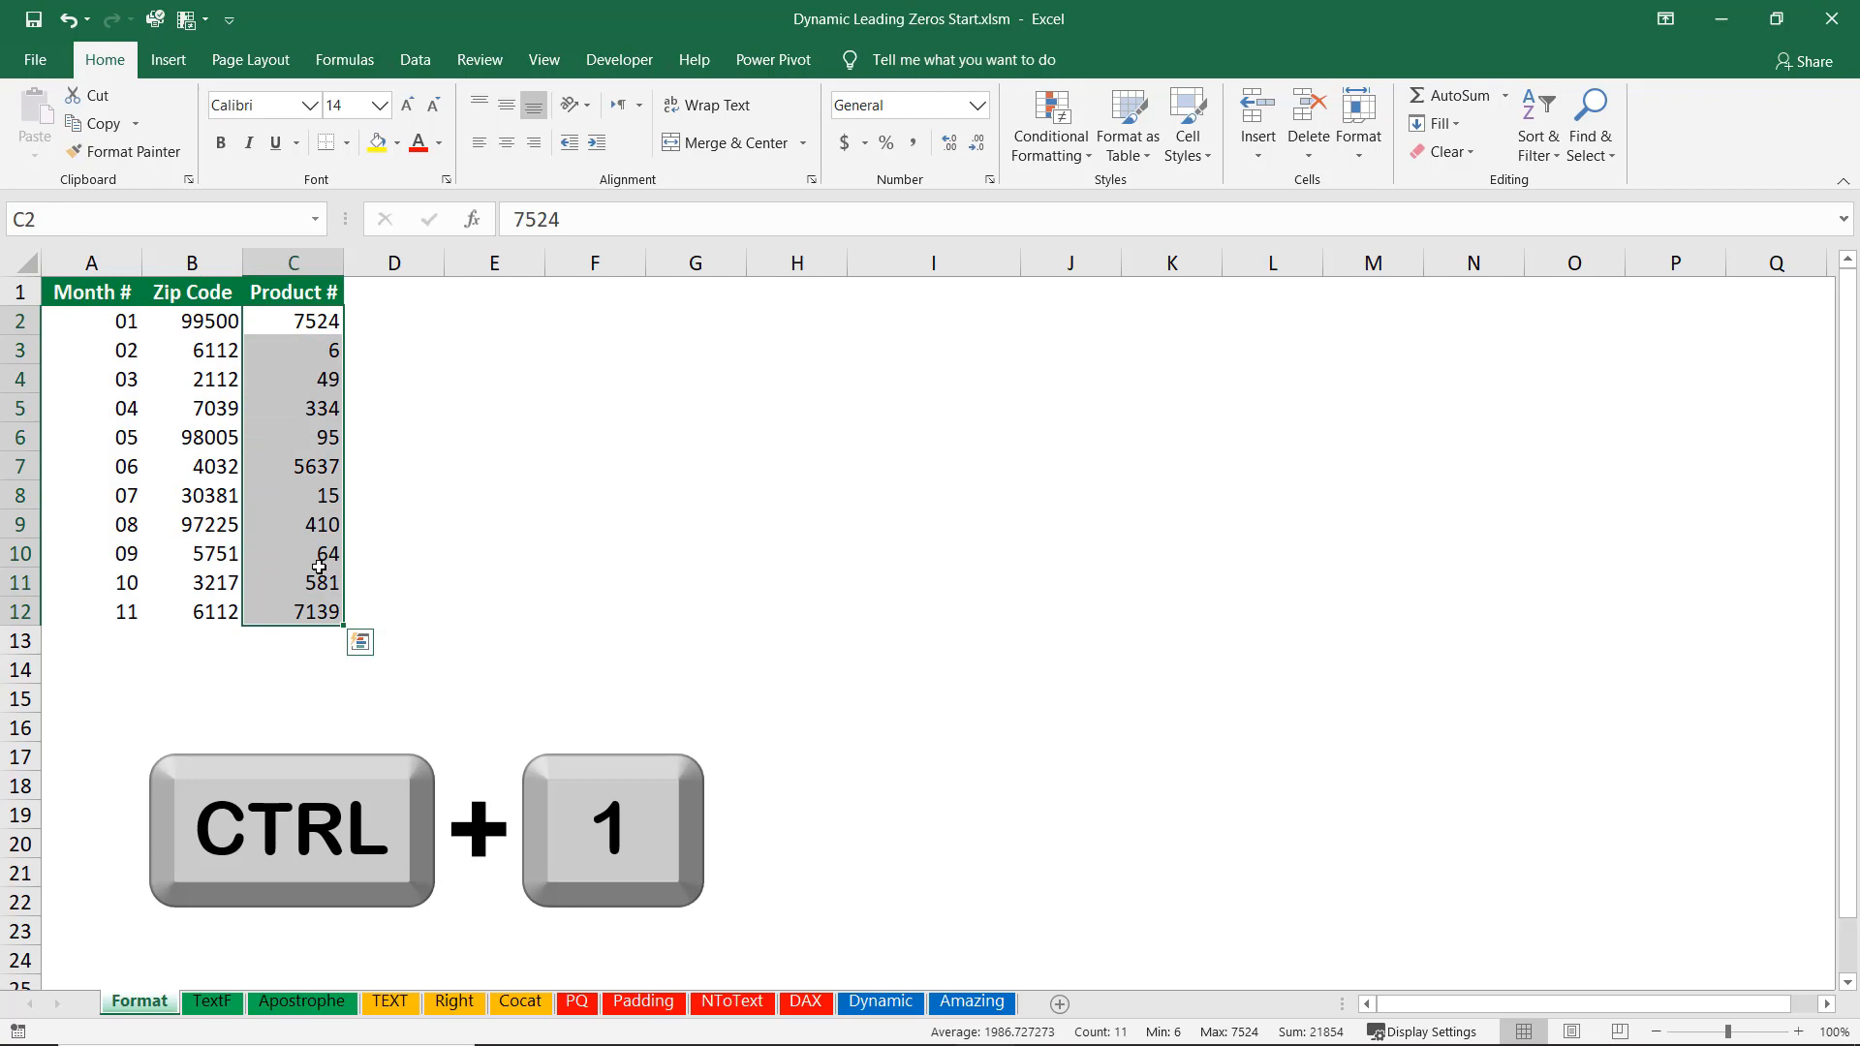
key("ctrl+1")
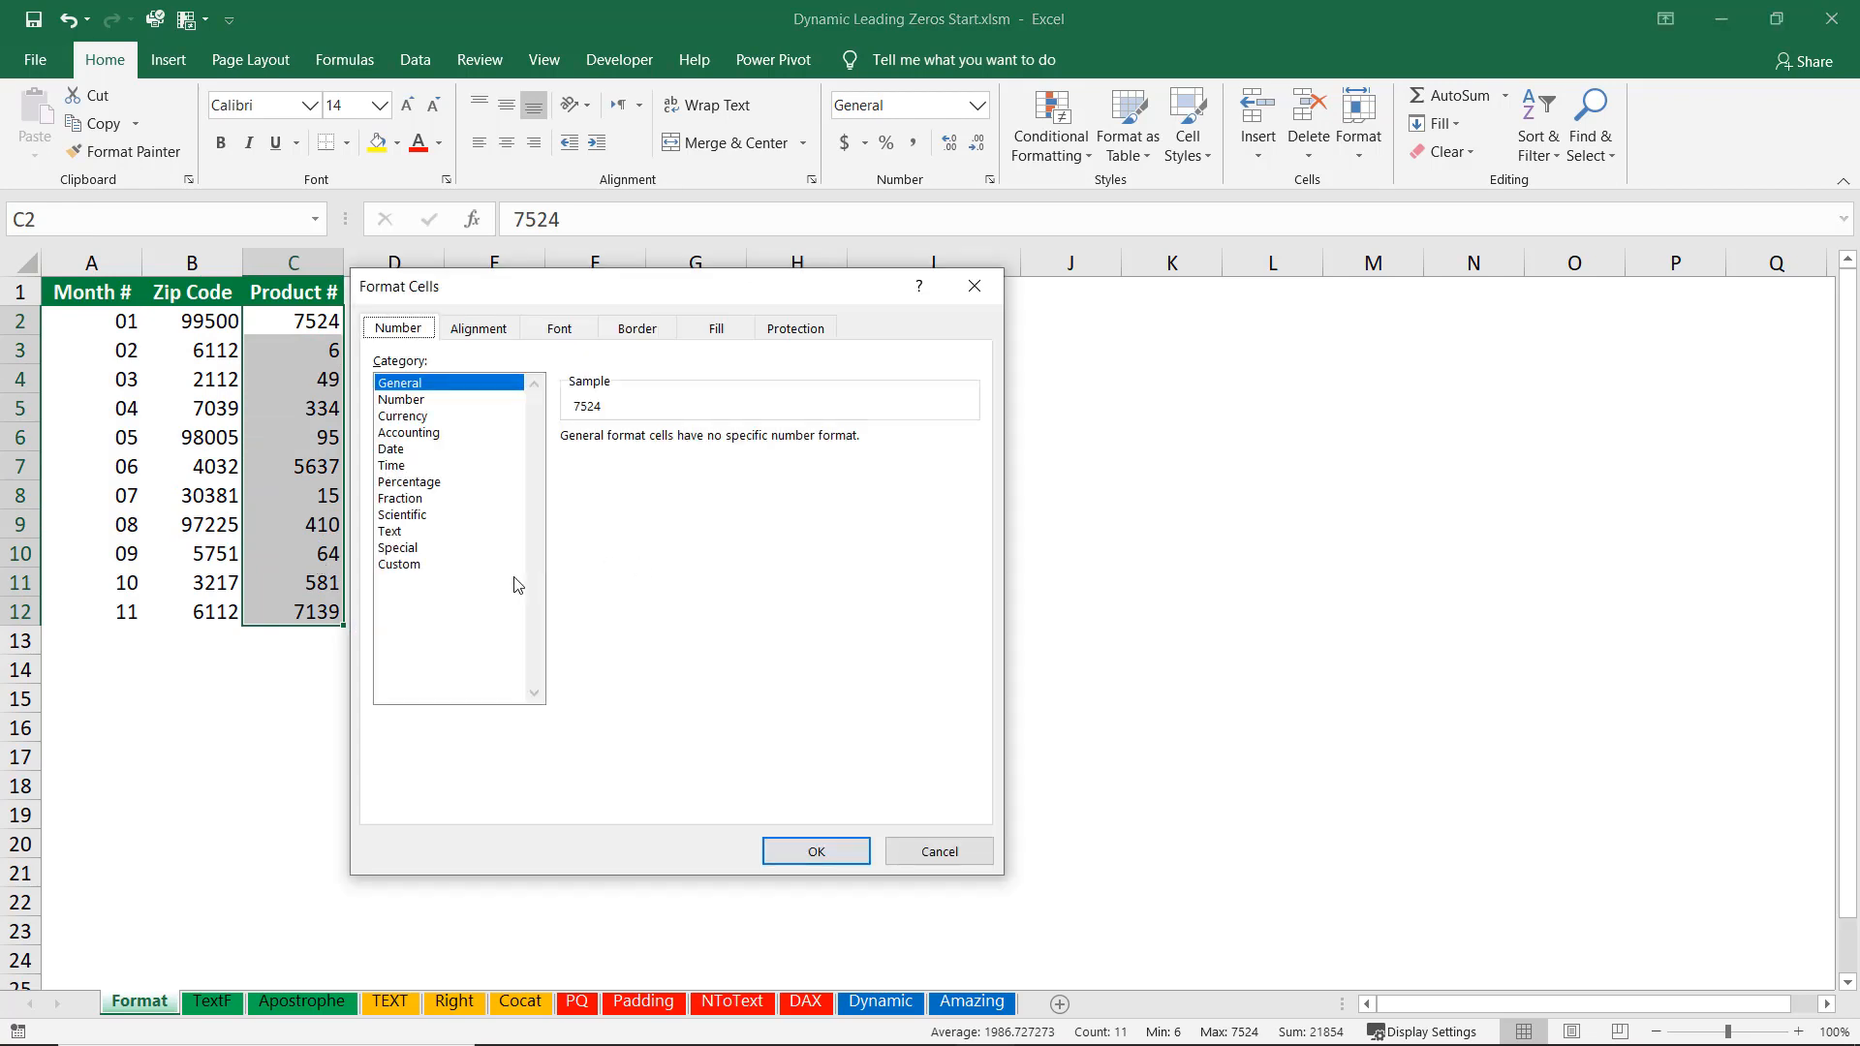
left_click(409, 565)
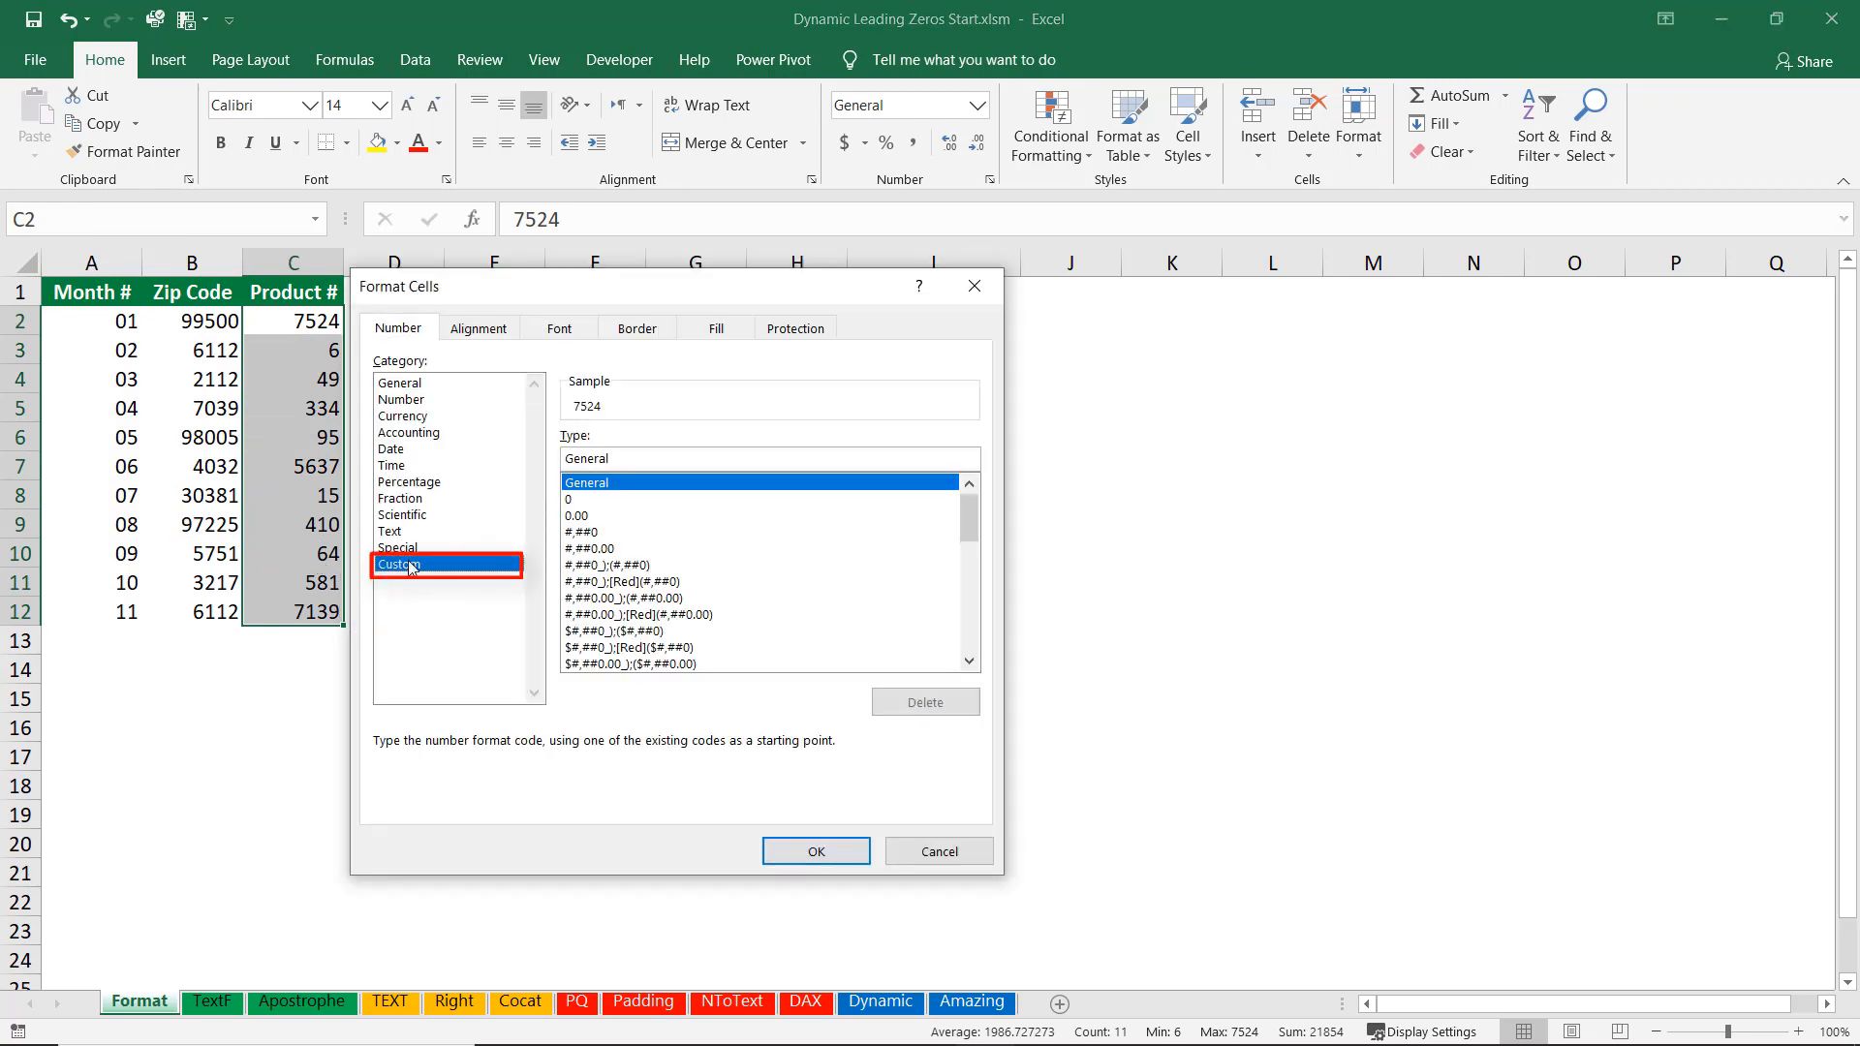
double_click(600, 456)
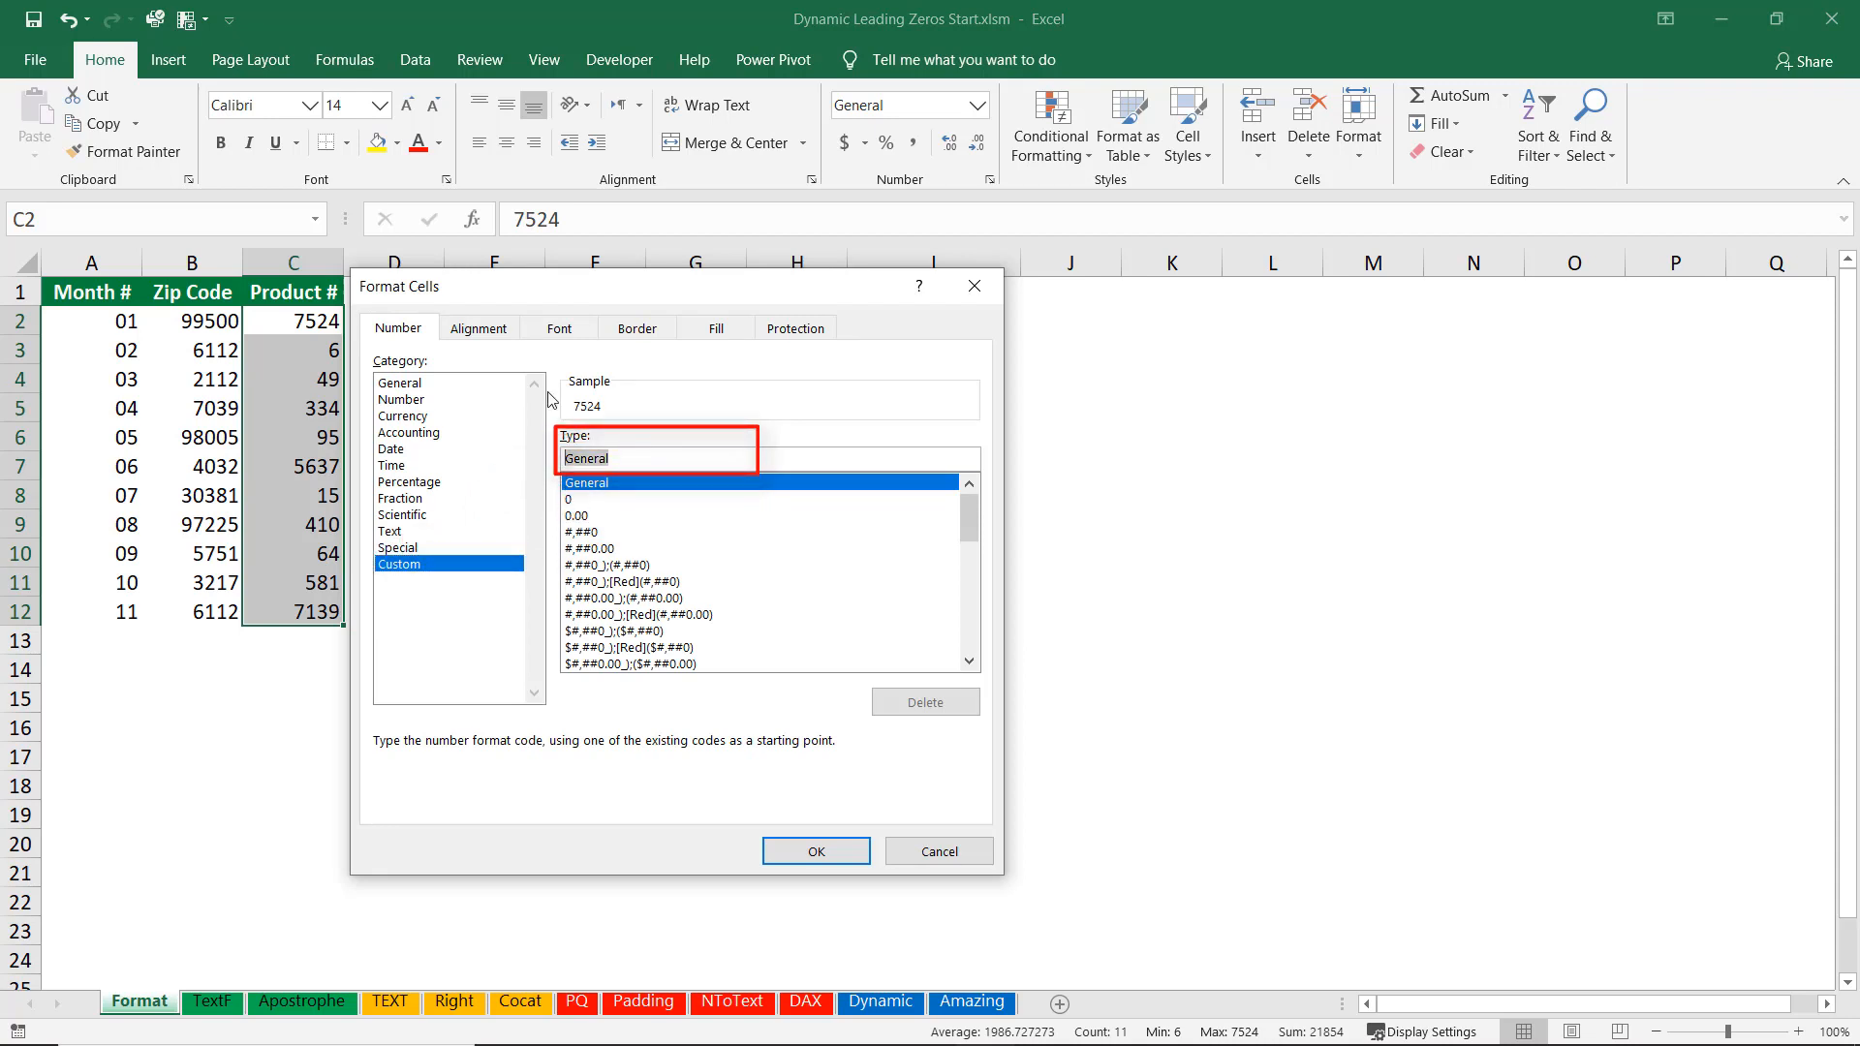
type("0000")
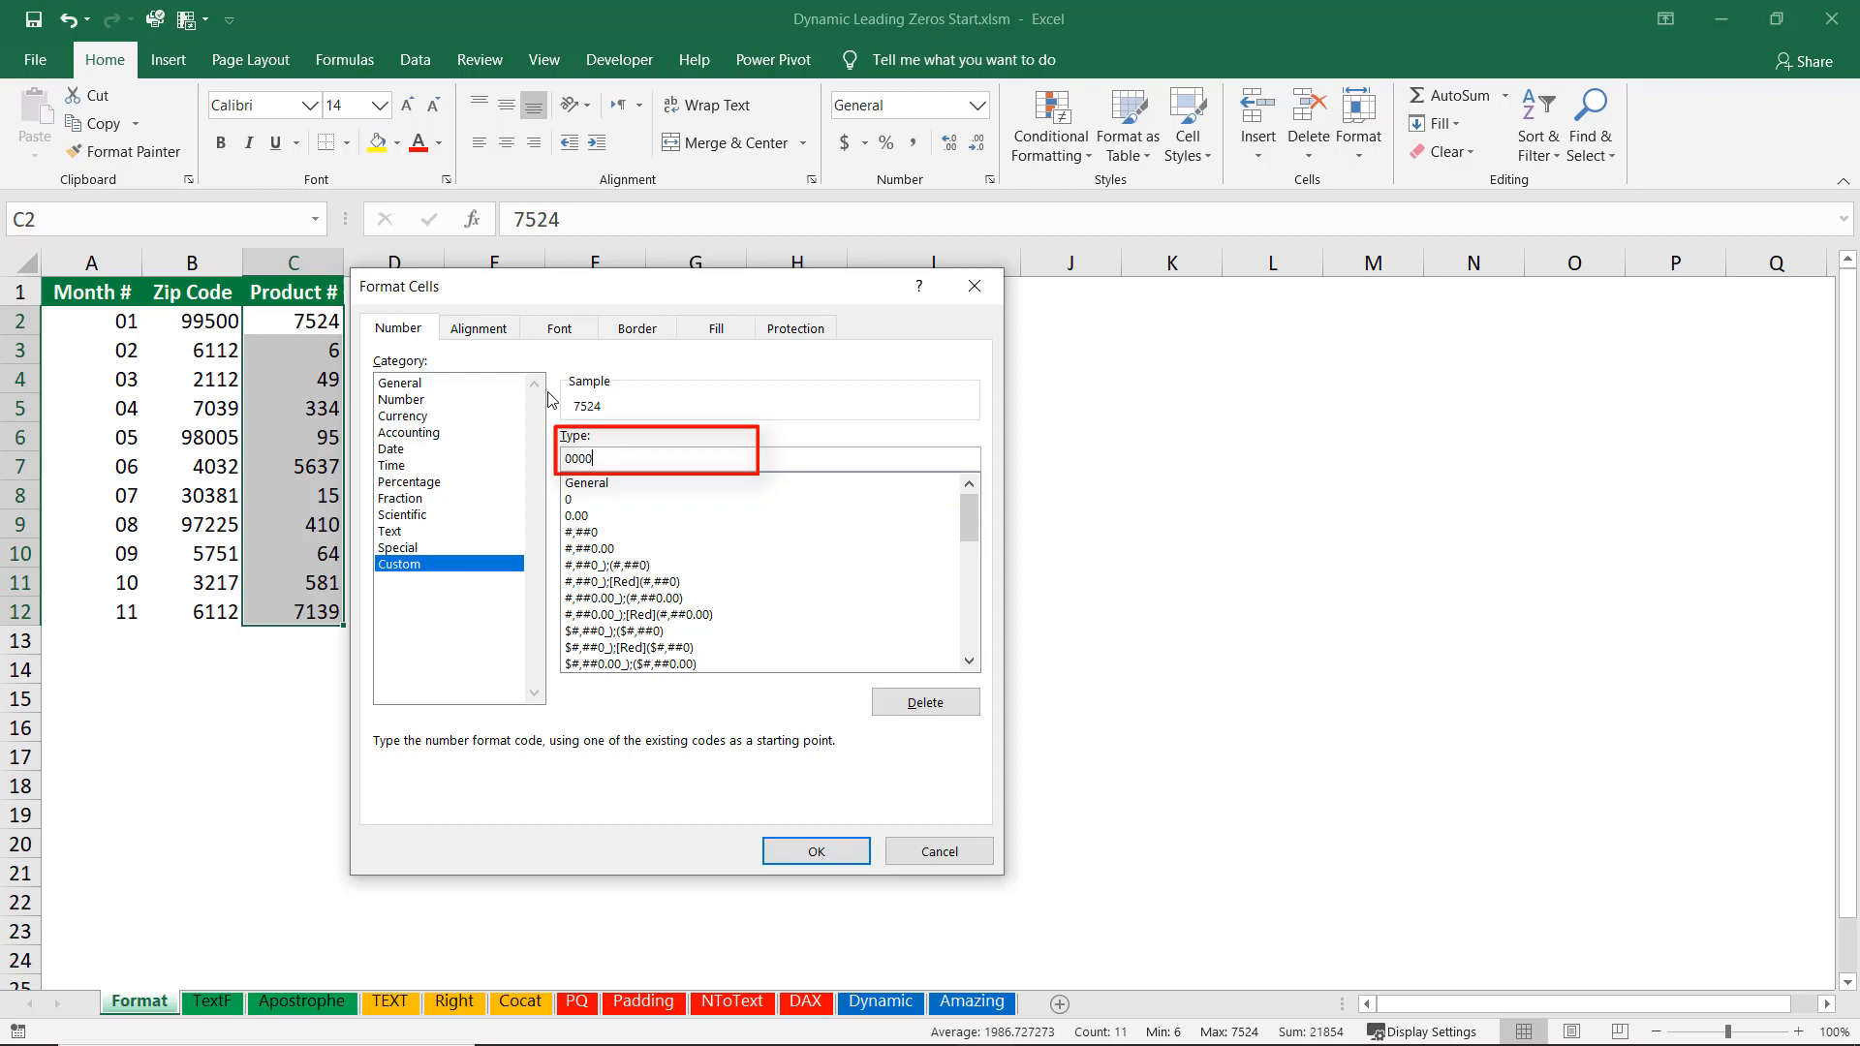
type("0")
key("Return")
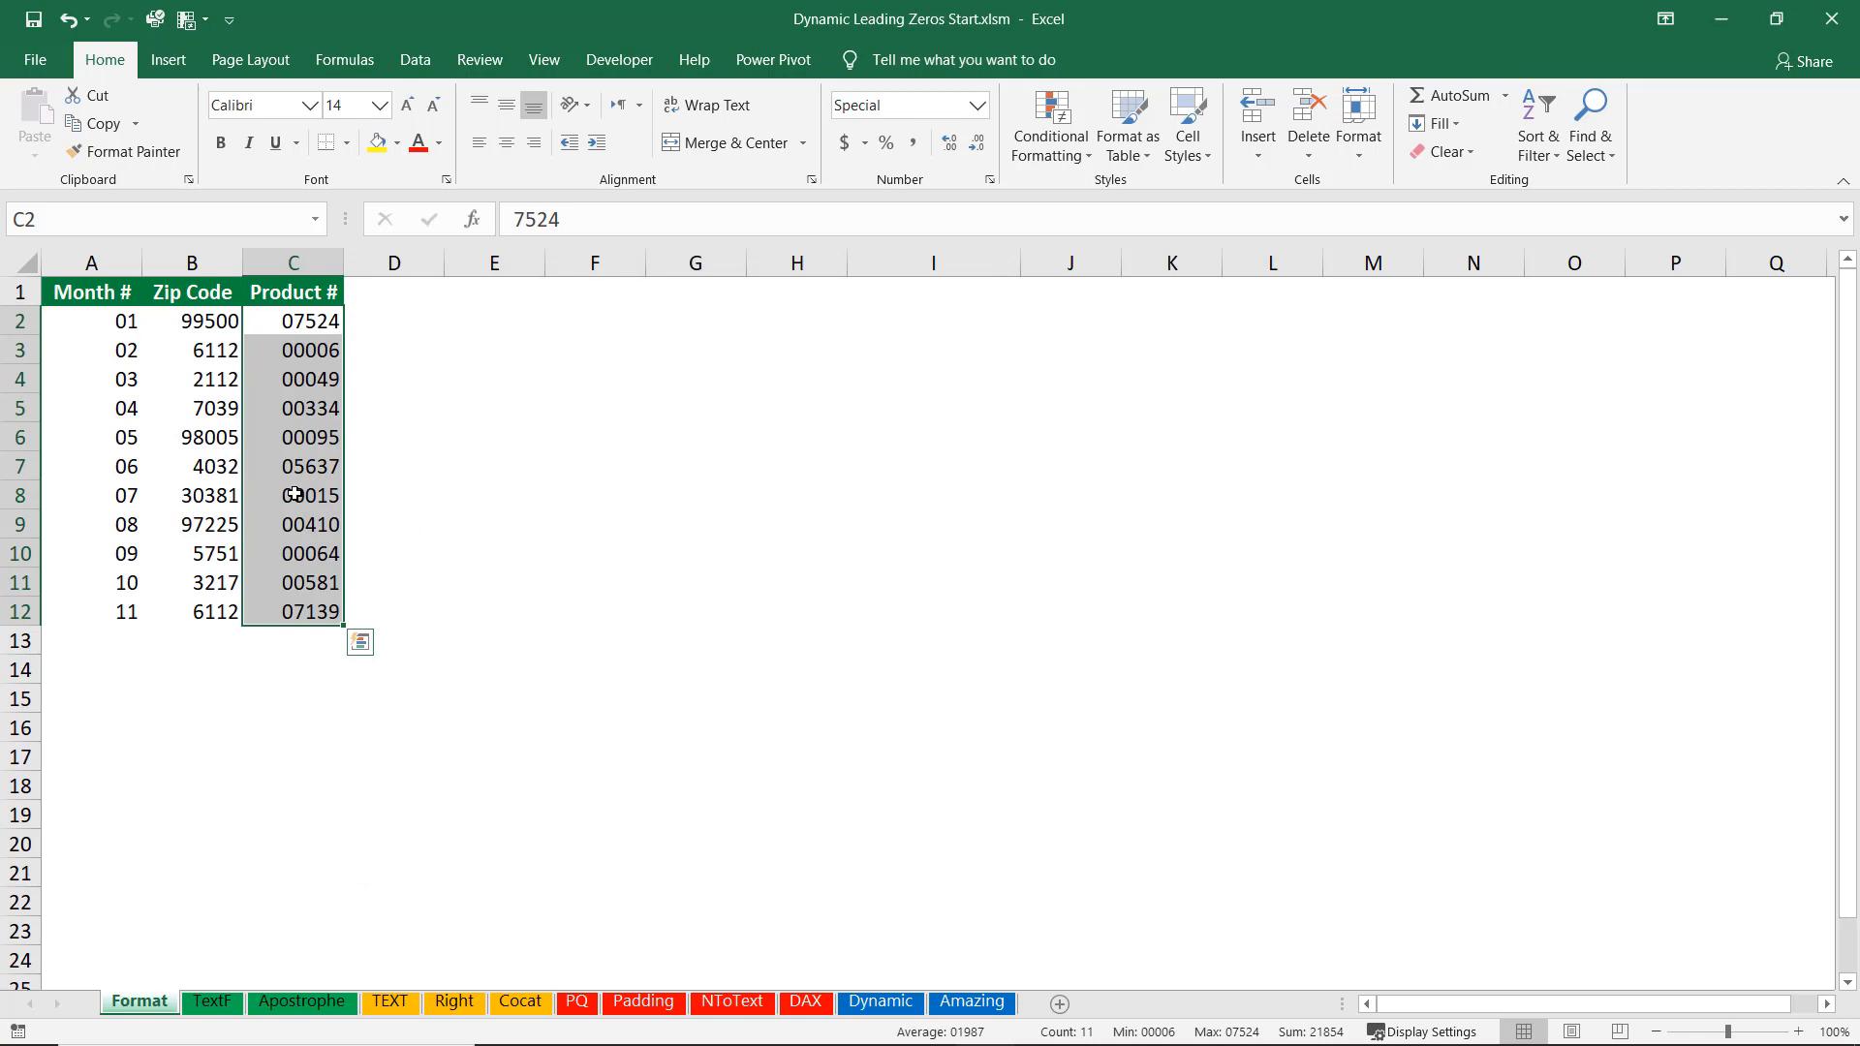
Insert an AutoSum total of the Product # column in cell C13.
left_click(309, 639)
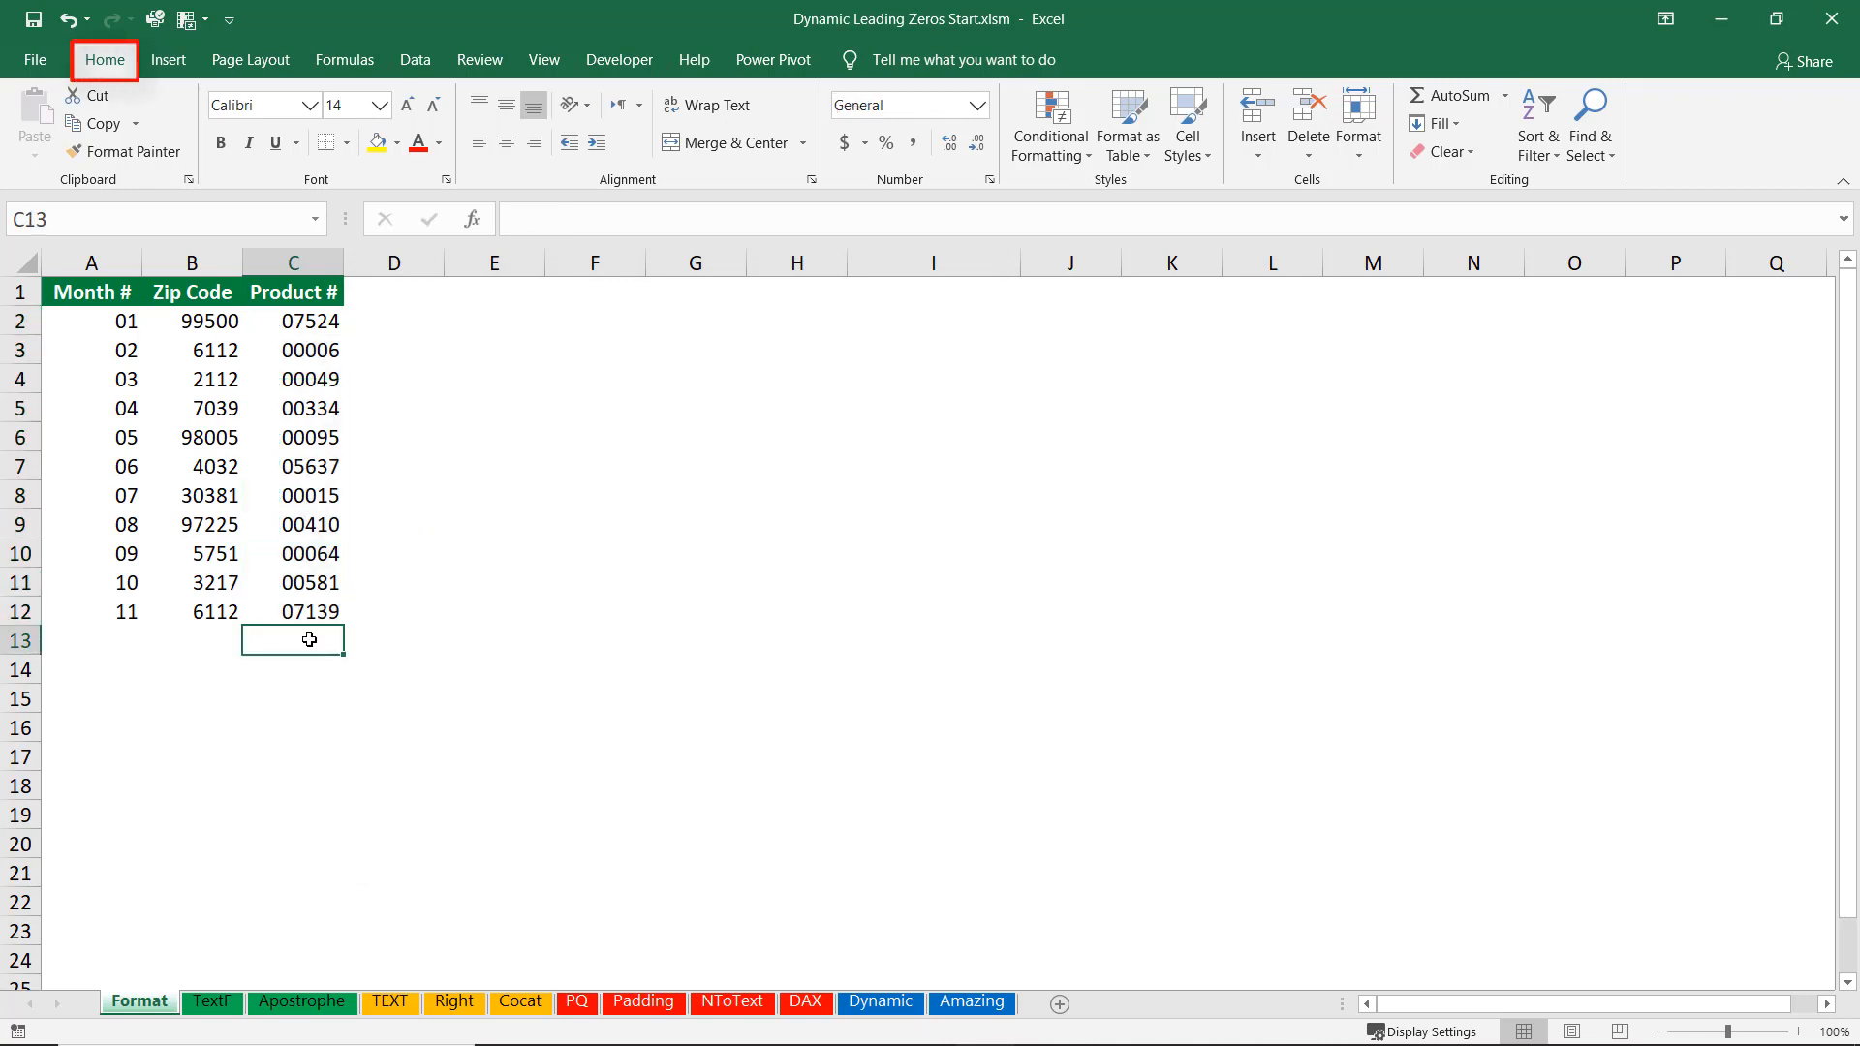
left_click(1454, 97)
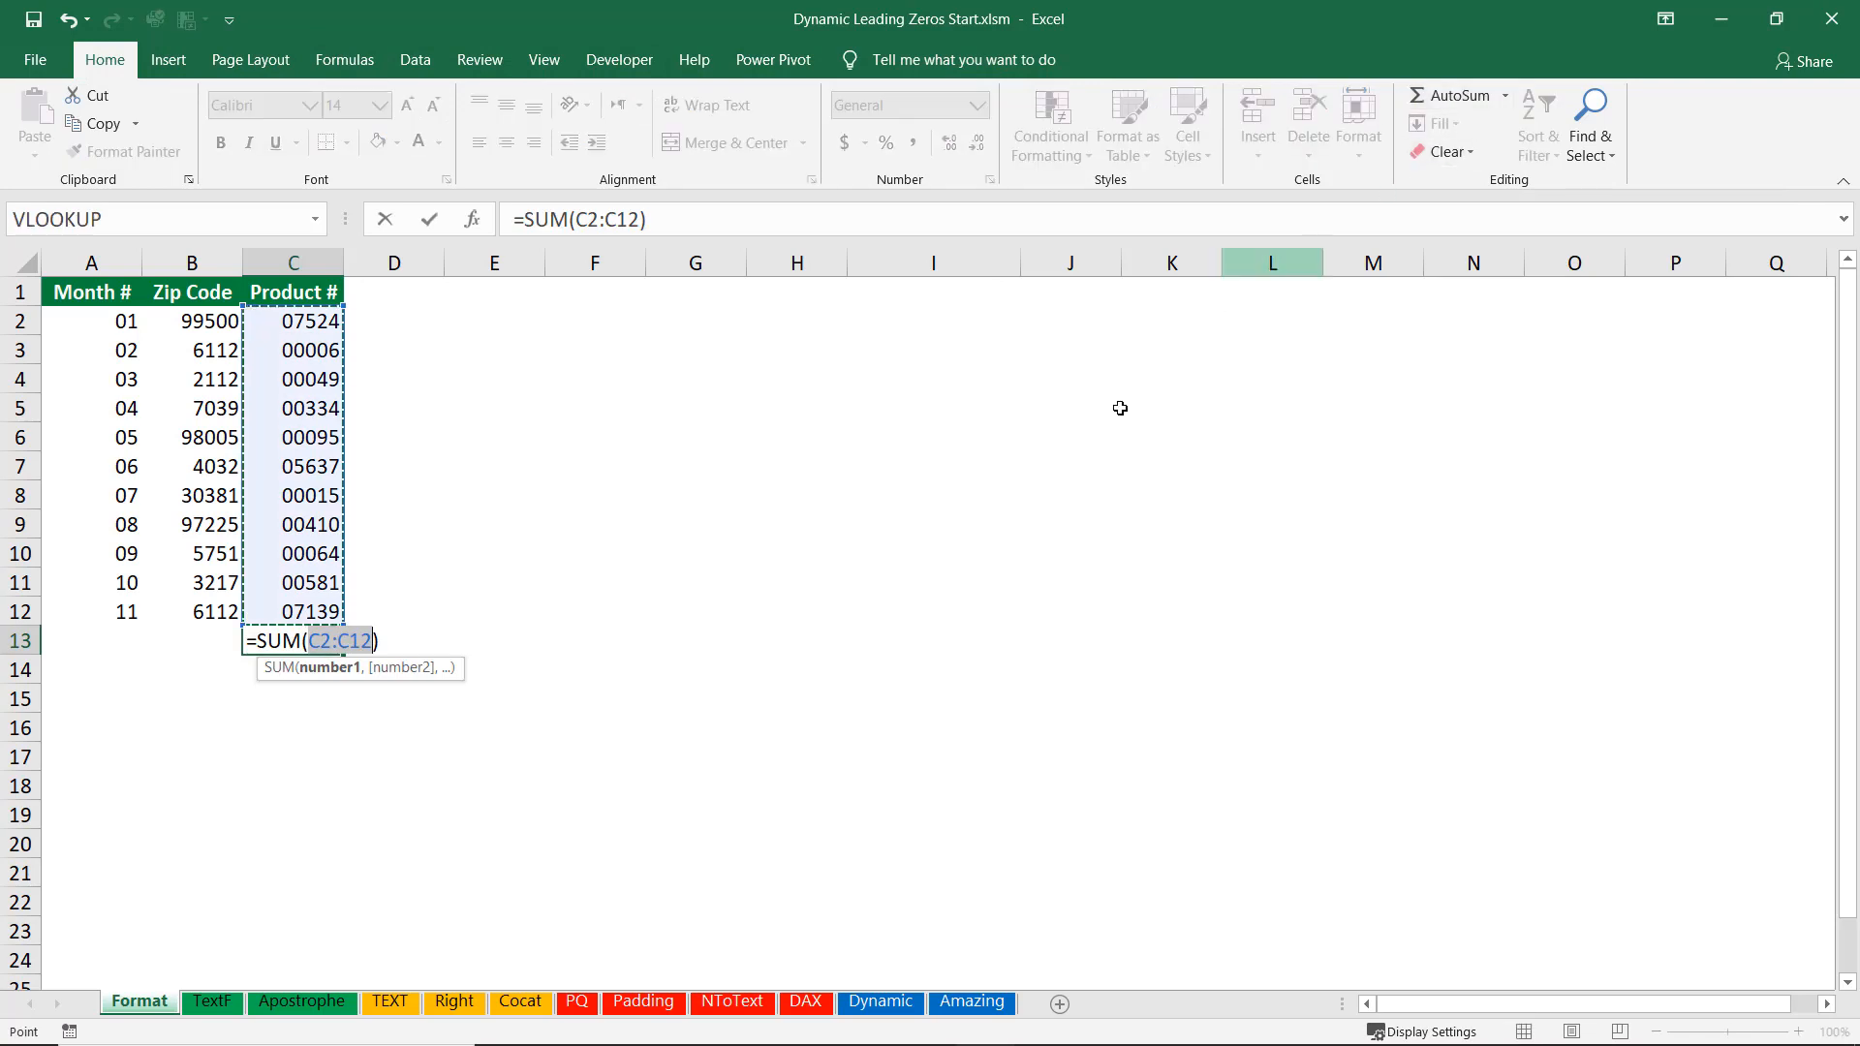
key("Return")
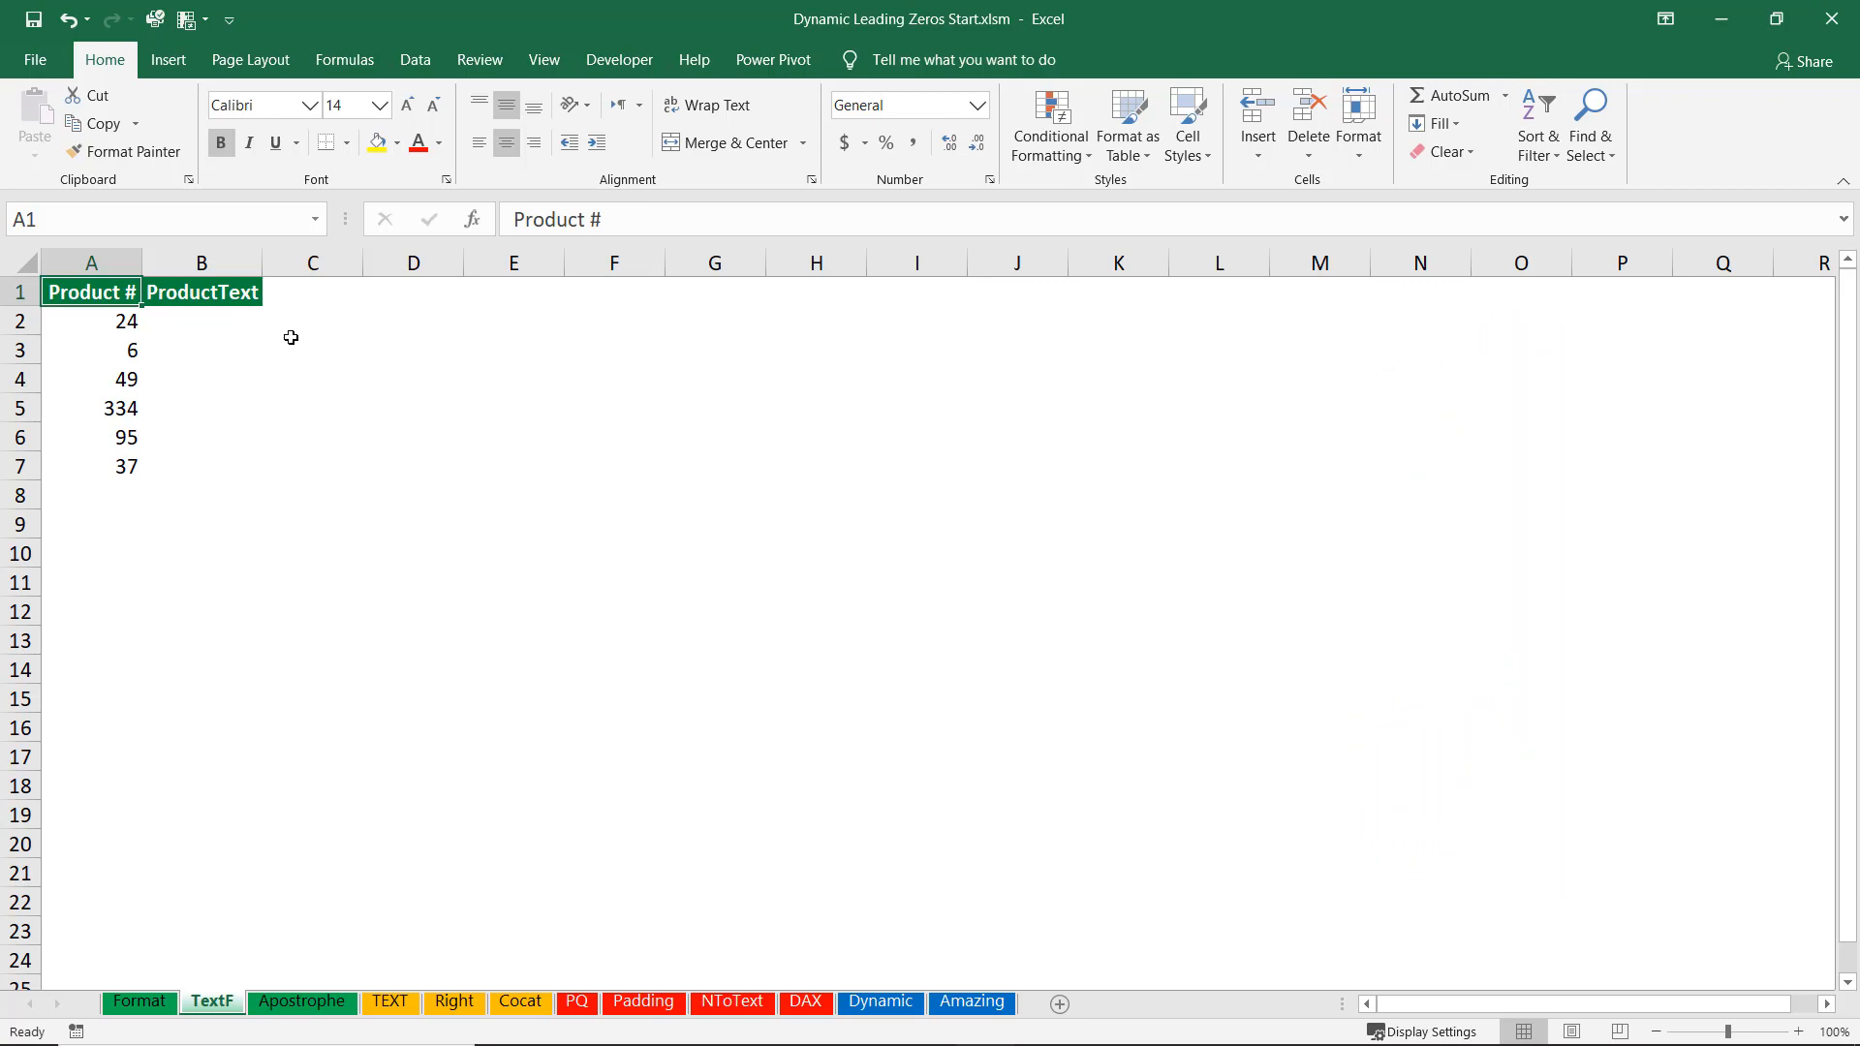
Format the ProductText cells B2:B7 with the Text number format.
left_click_drag(194, 317, 196, 467)
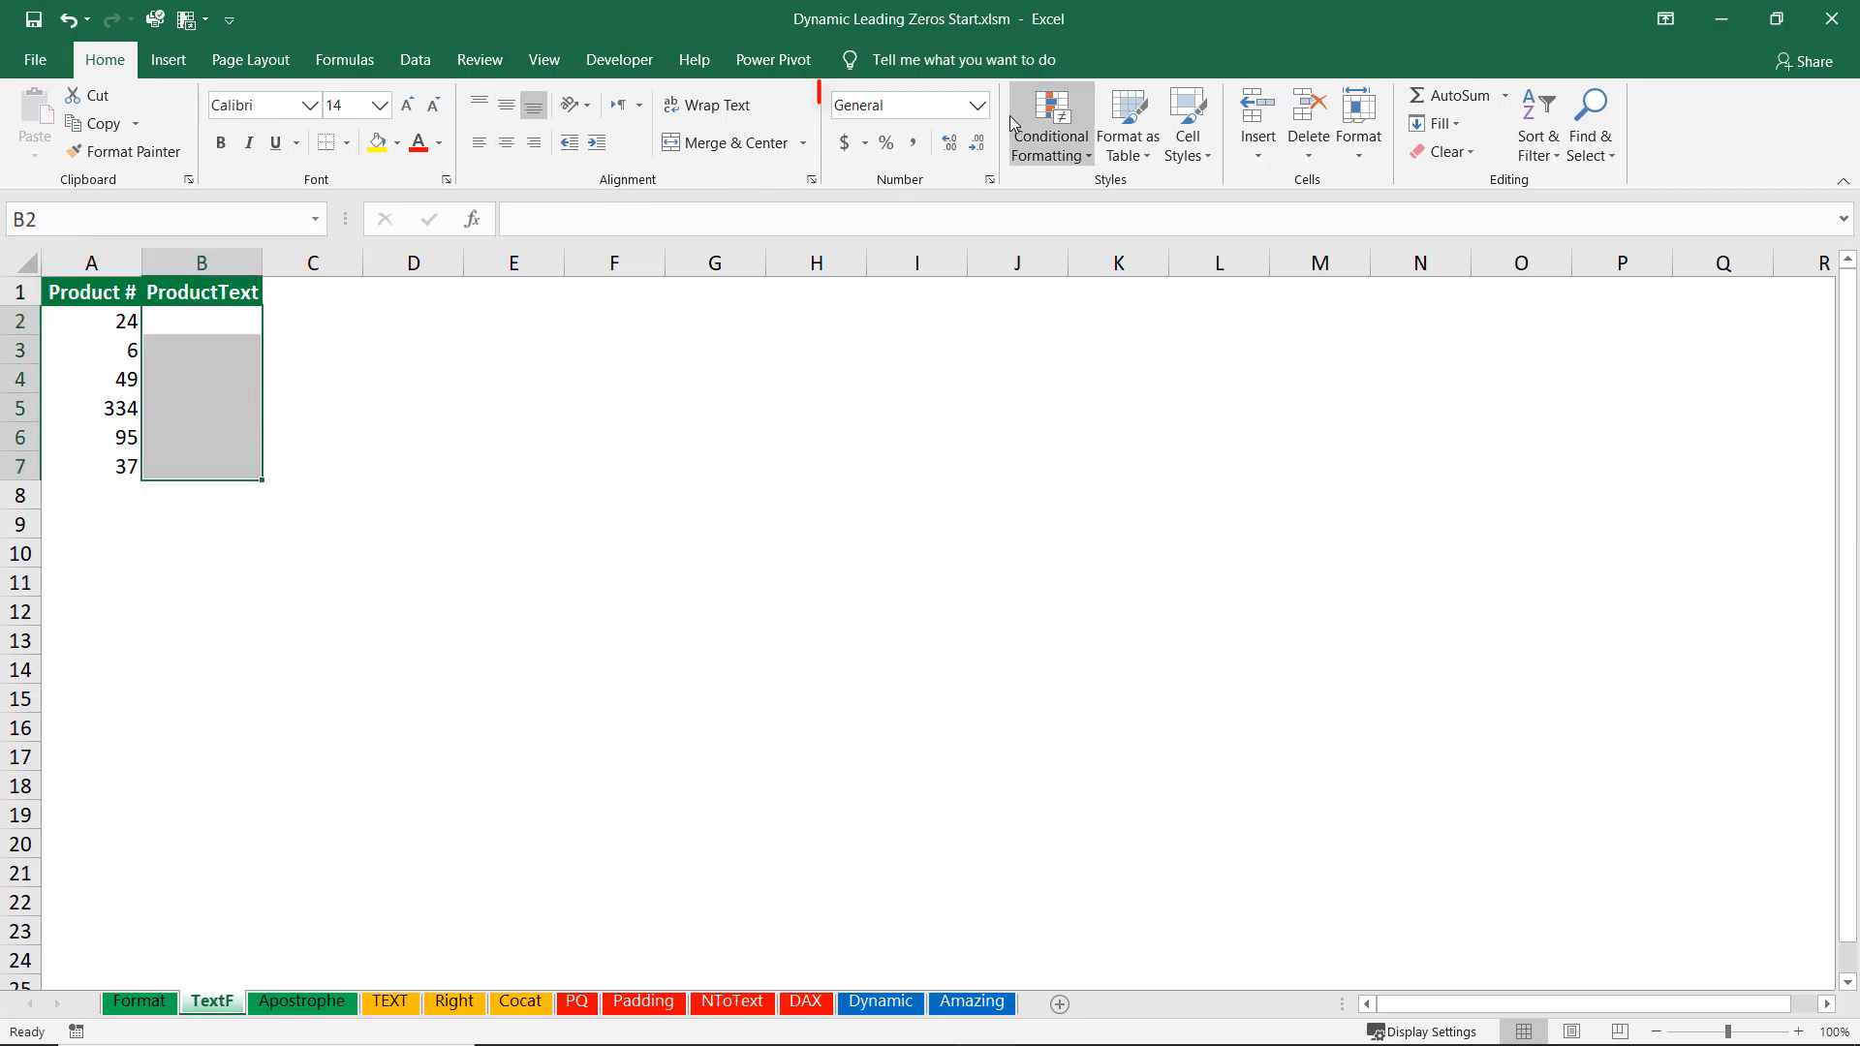
left_click(978, 108)
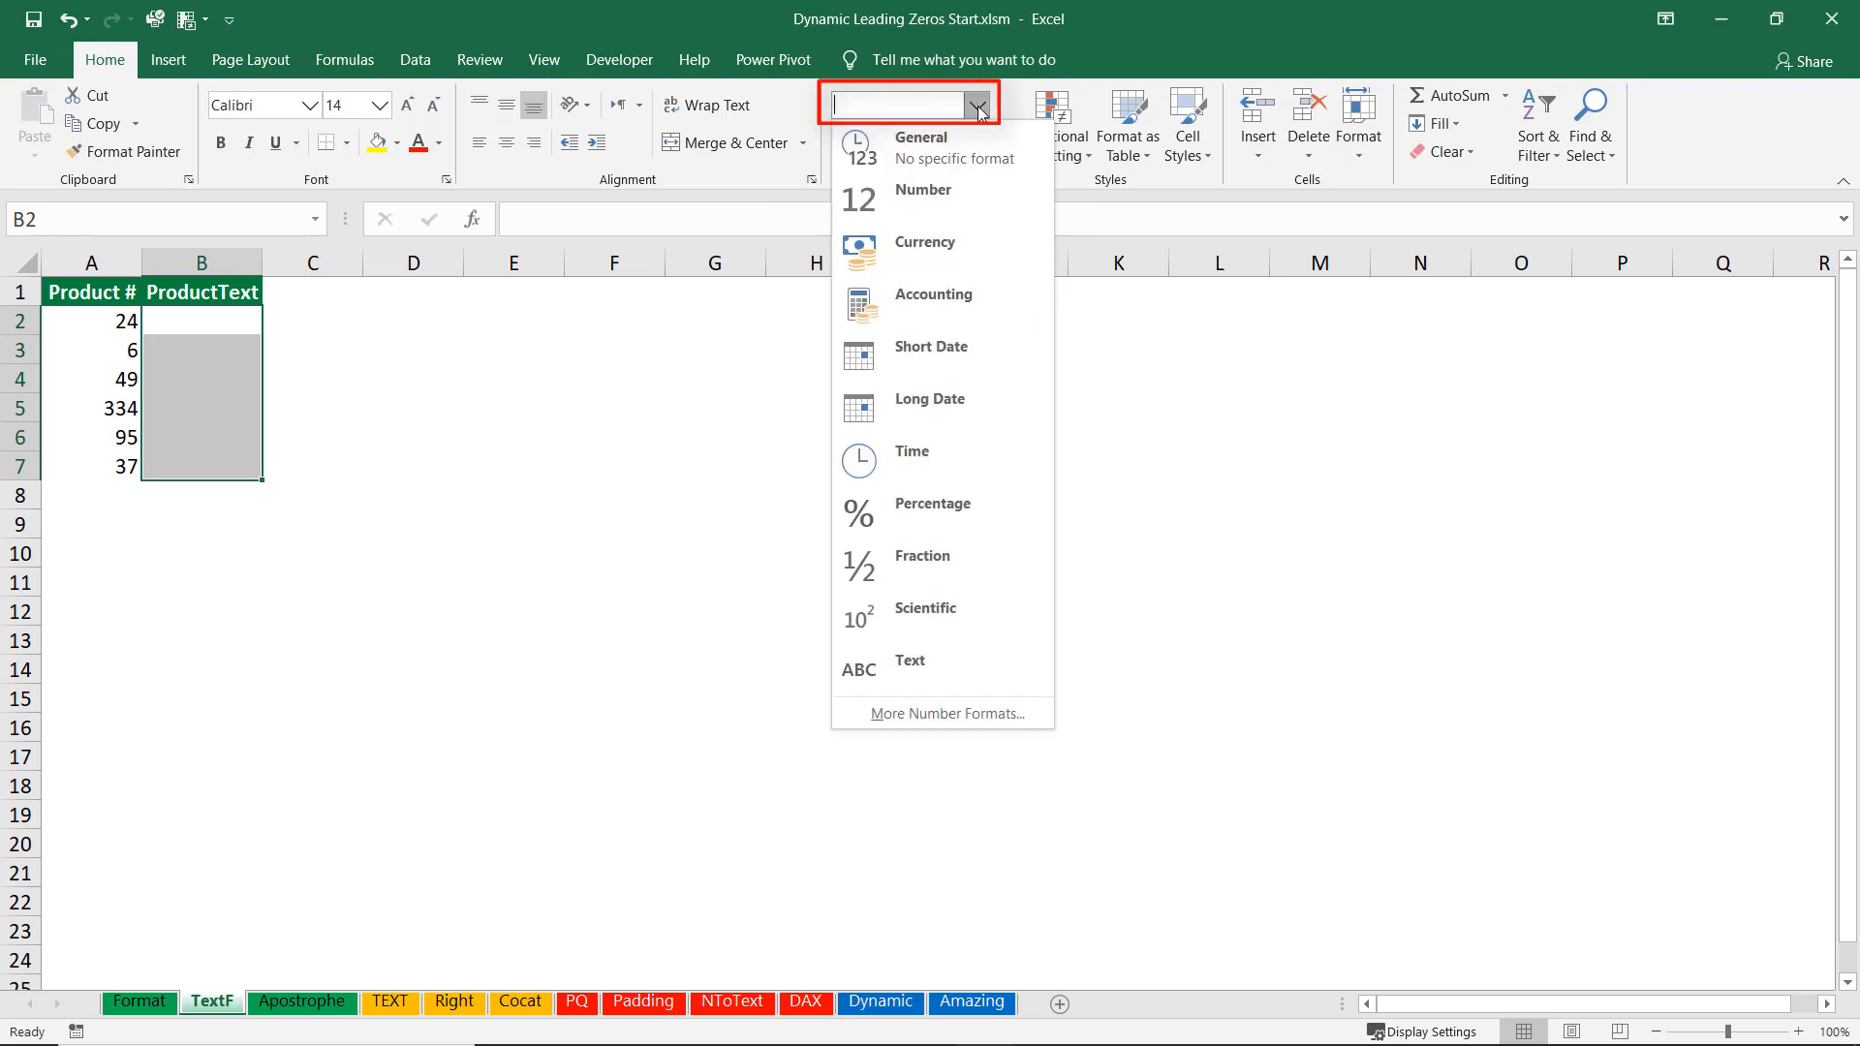
left_click(913, 664)
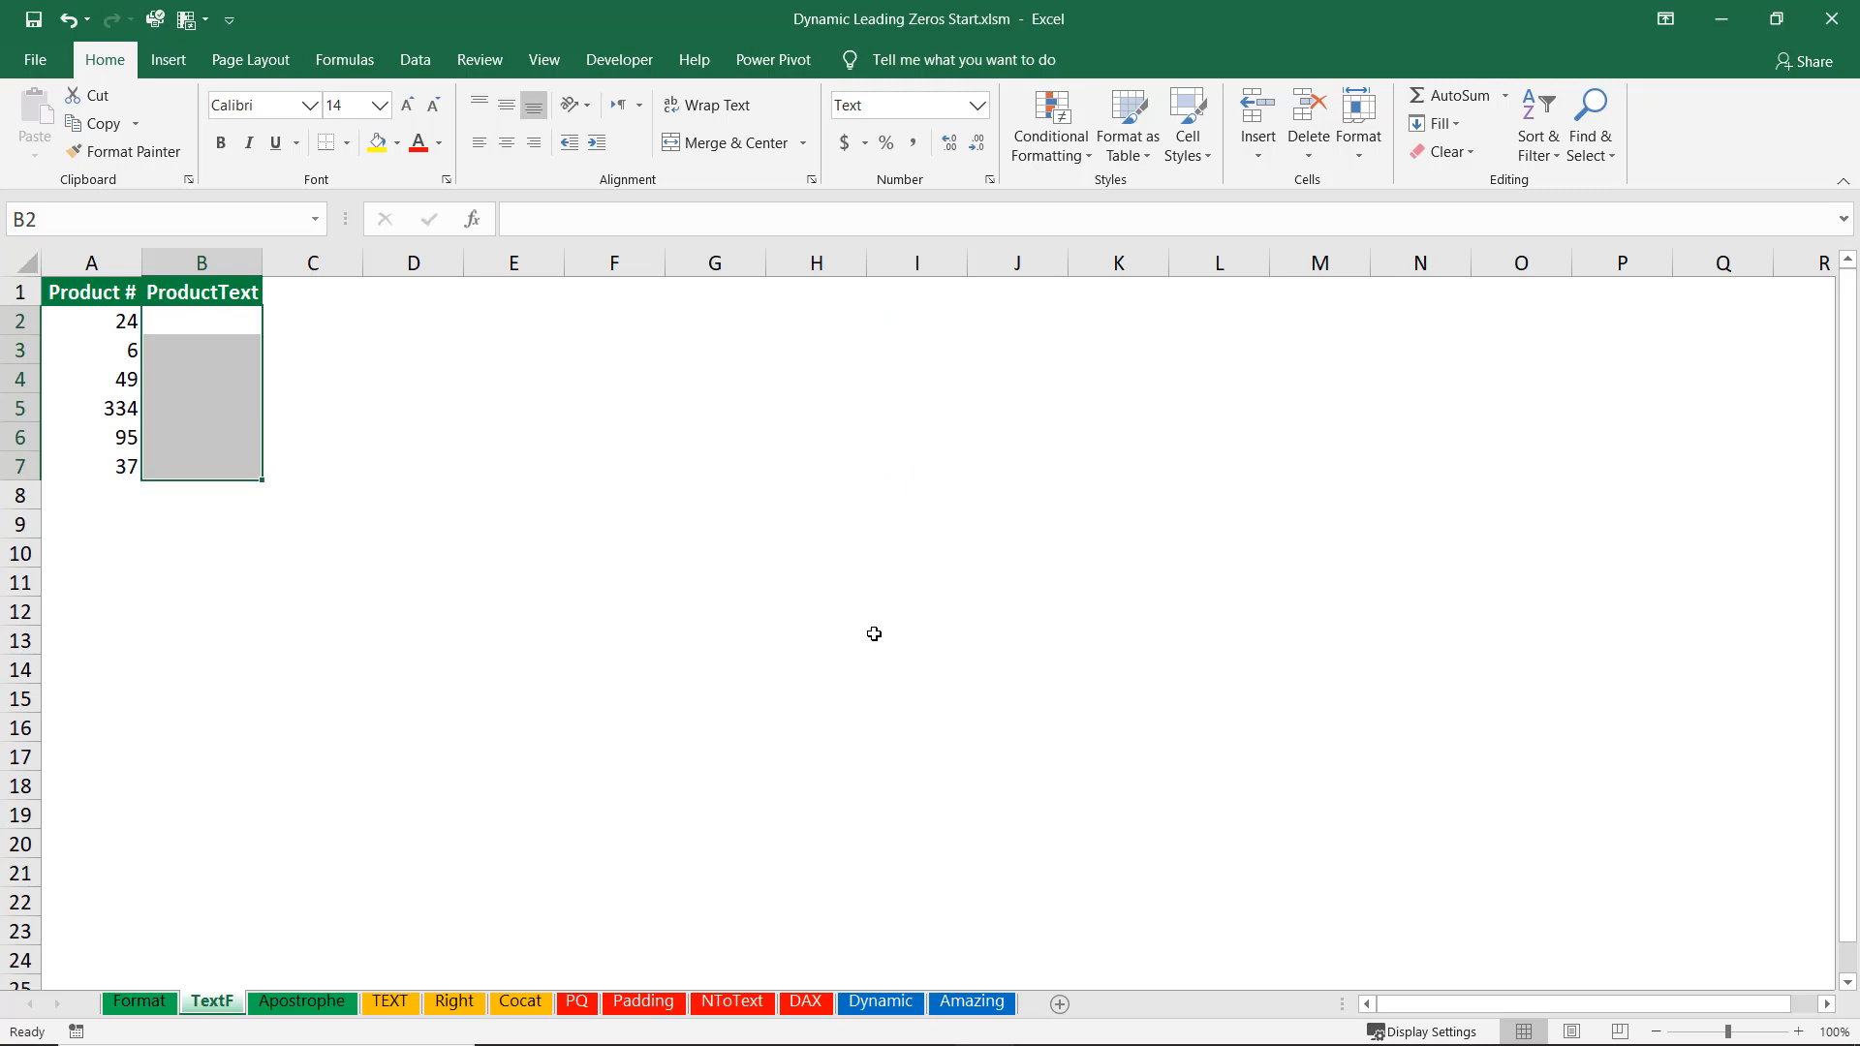
Enter 024, 006 and 049 in the ProductText cells B2 to B4.
key("shift+Up")
left_click(214, 318)
type("024")
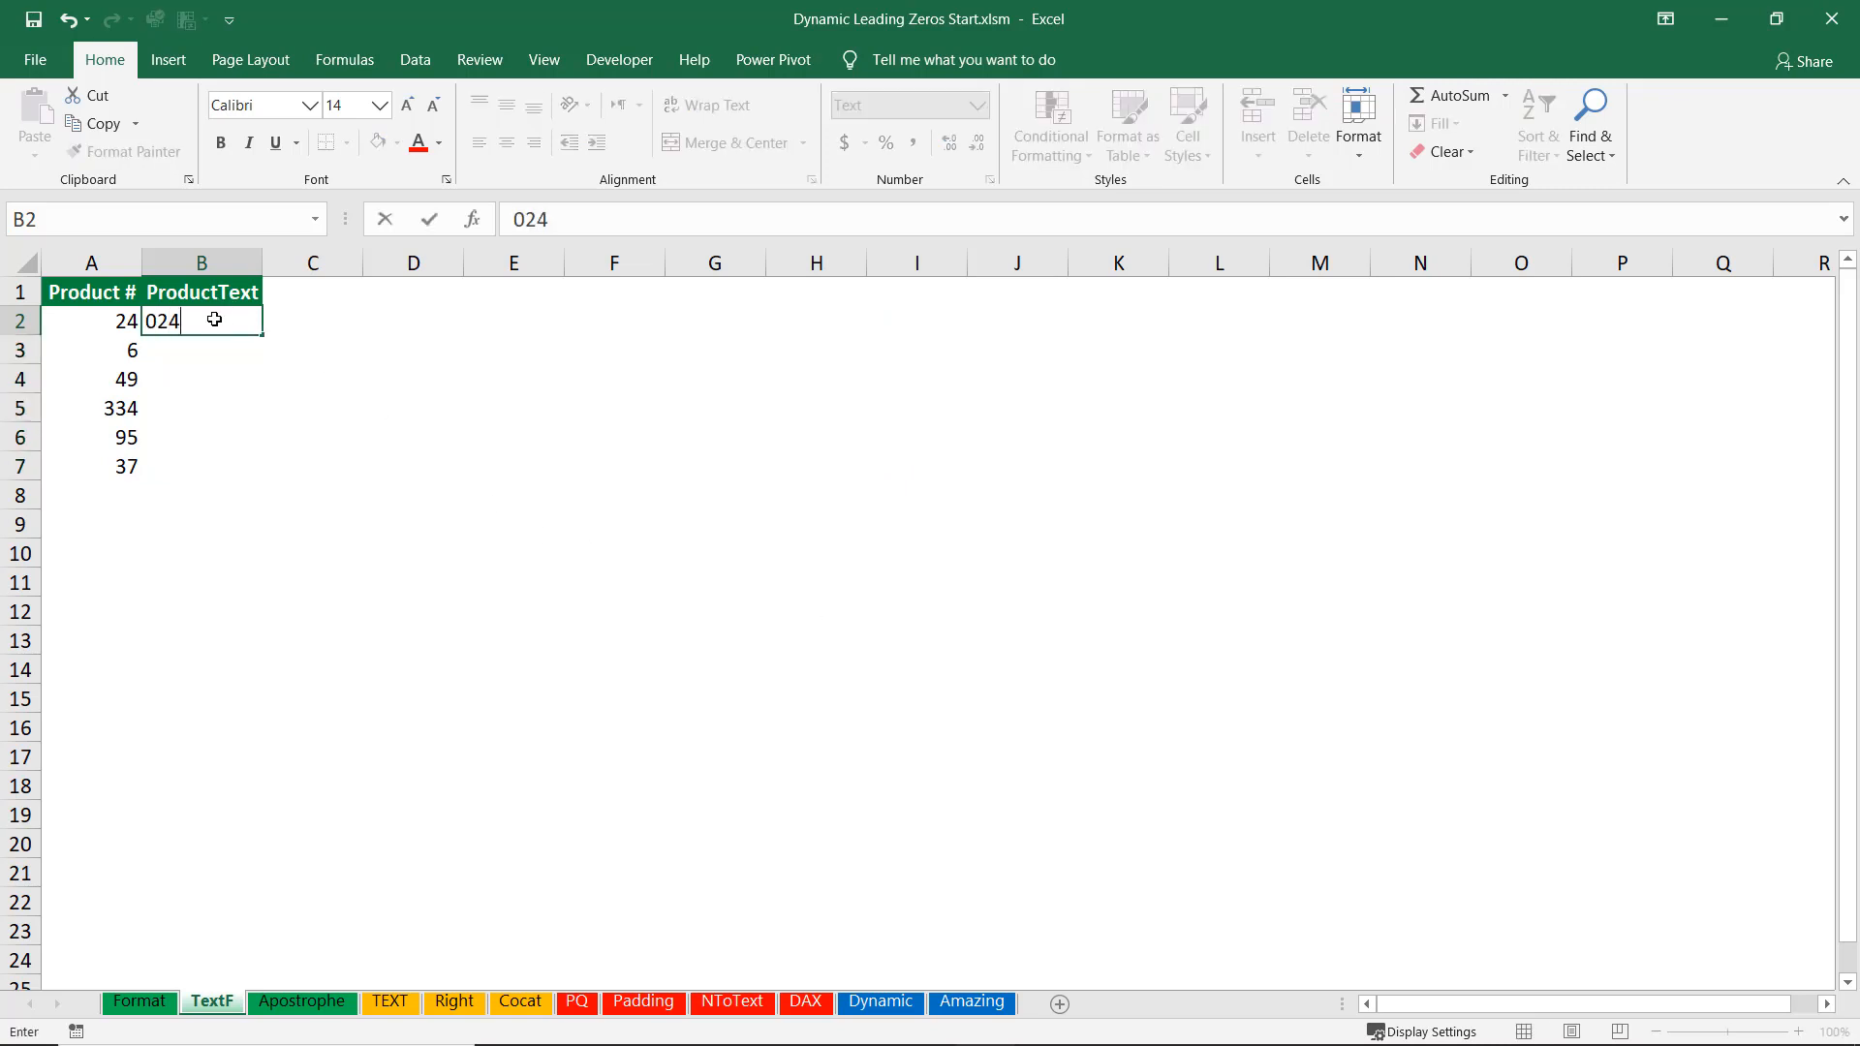
key("Return")
type("006")
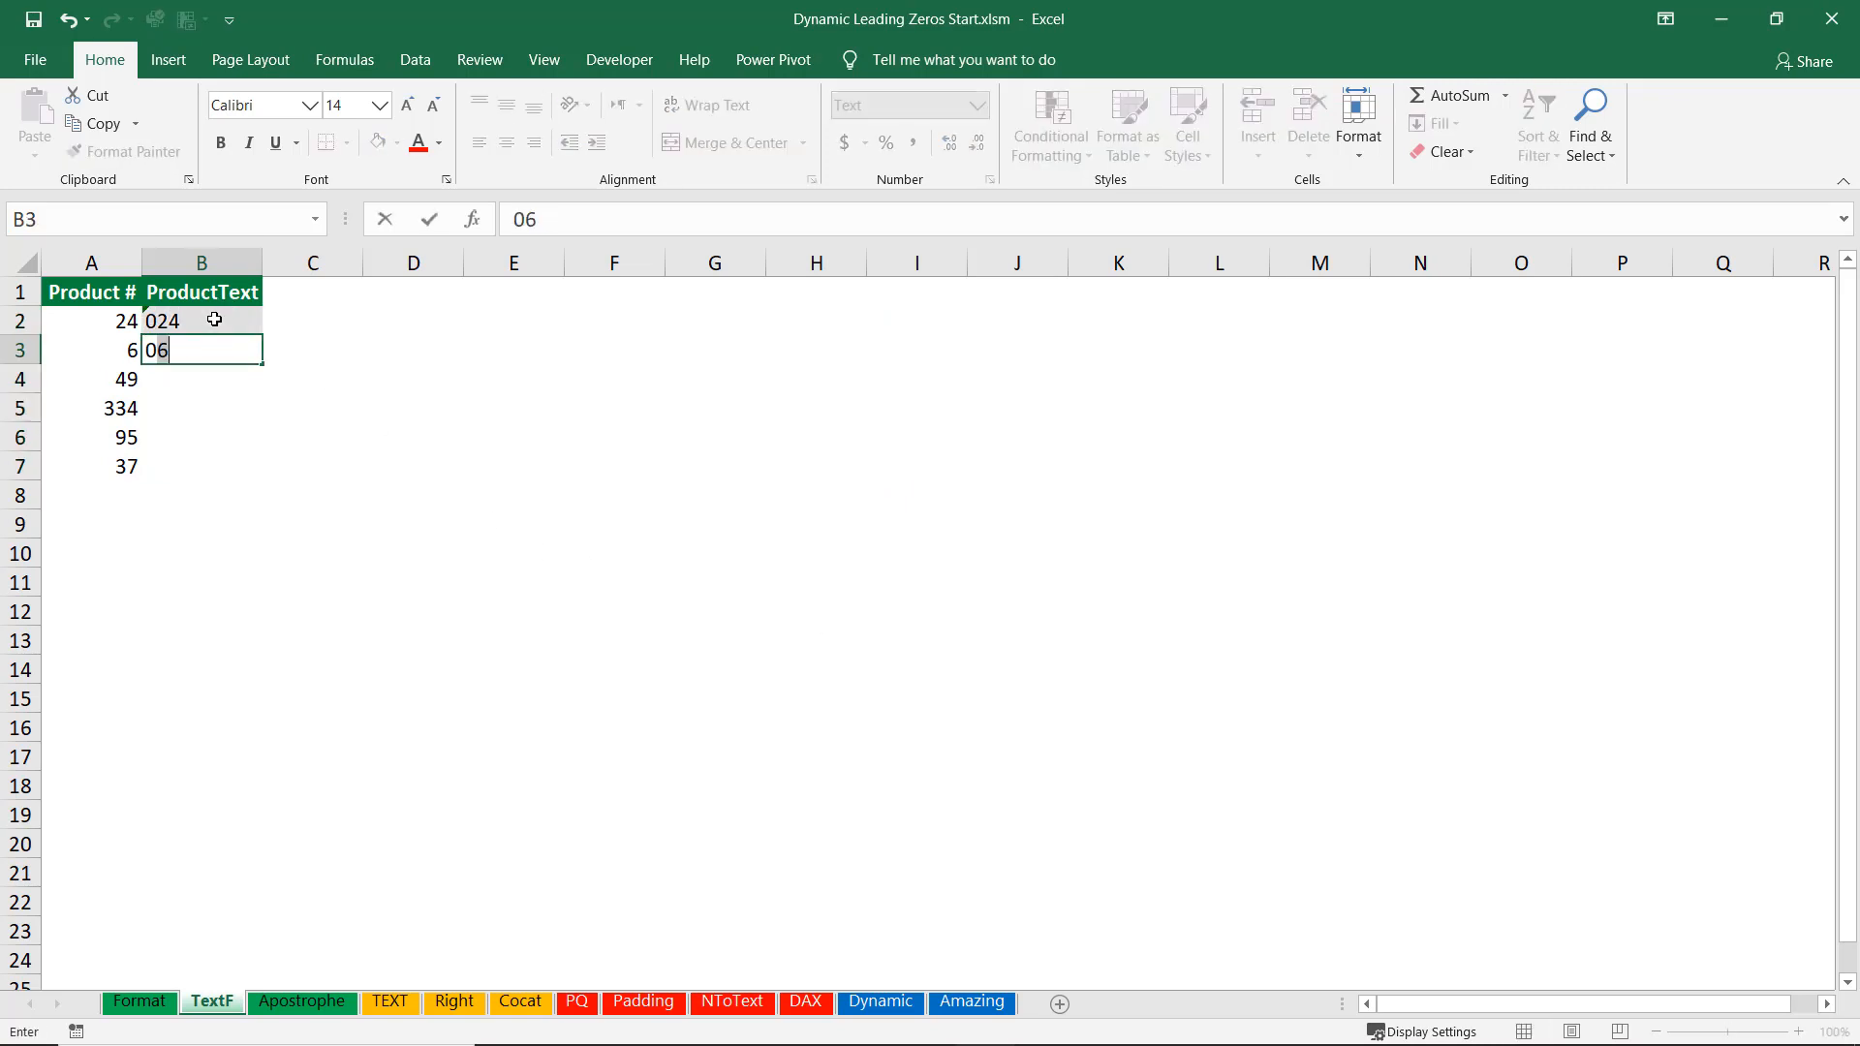
key("Return")
type("049")
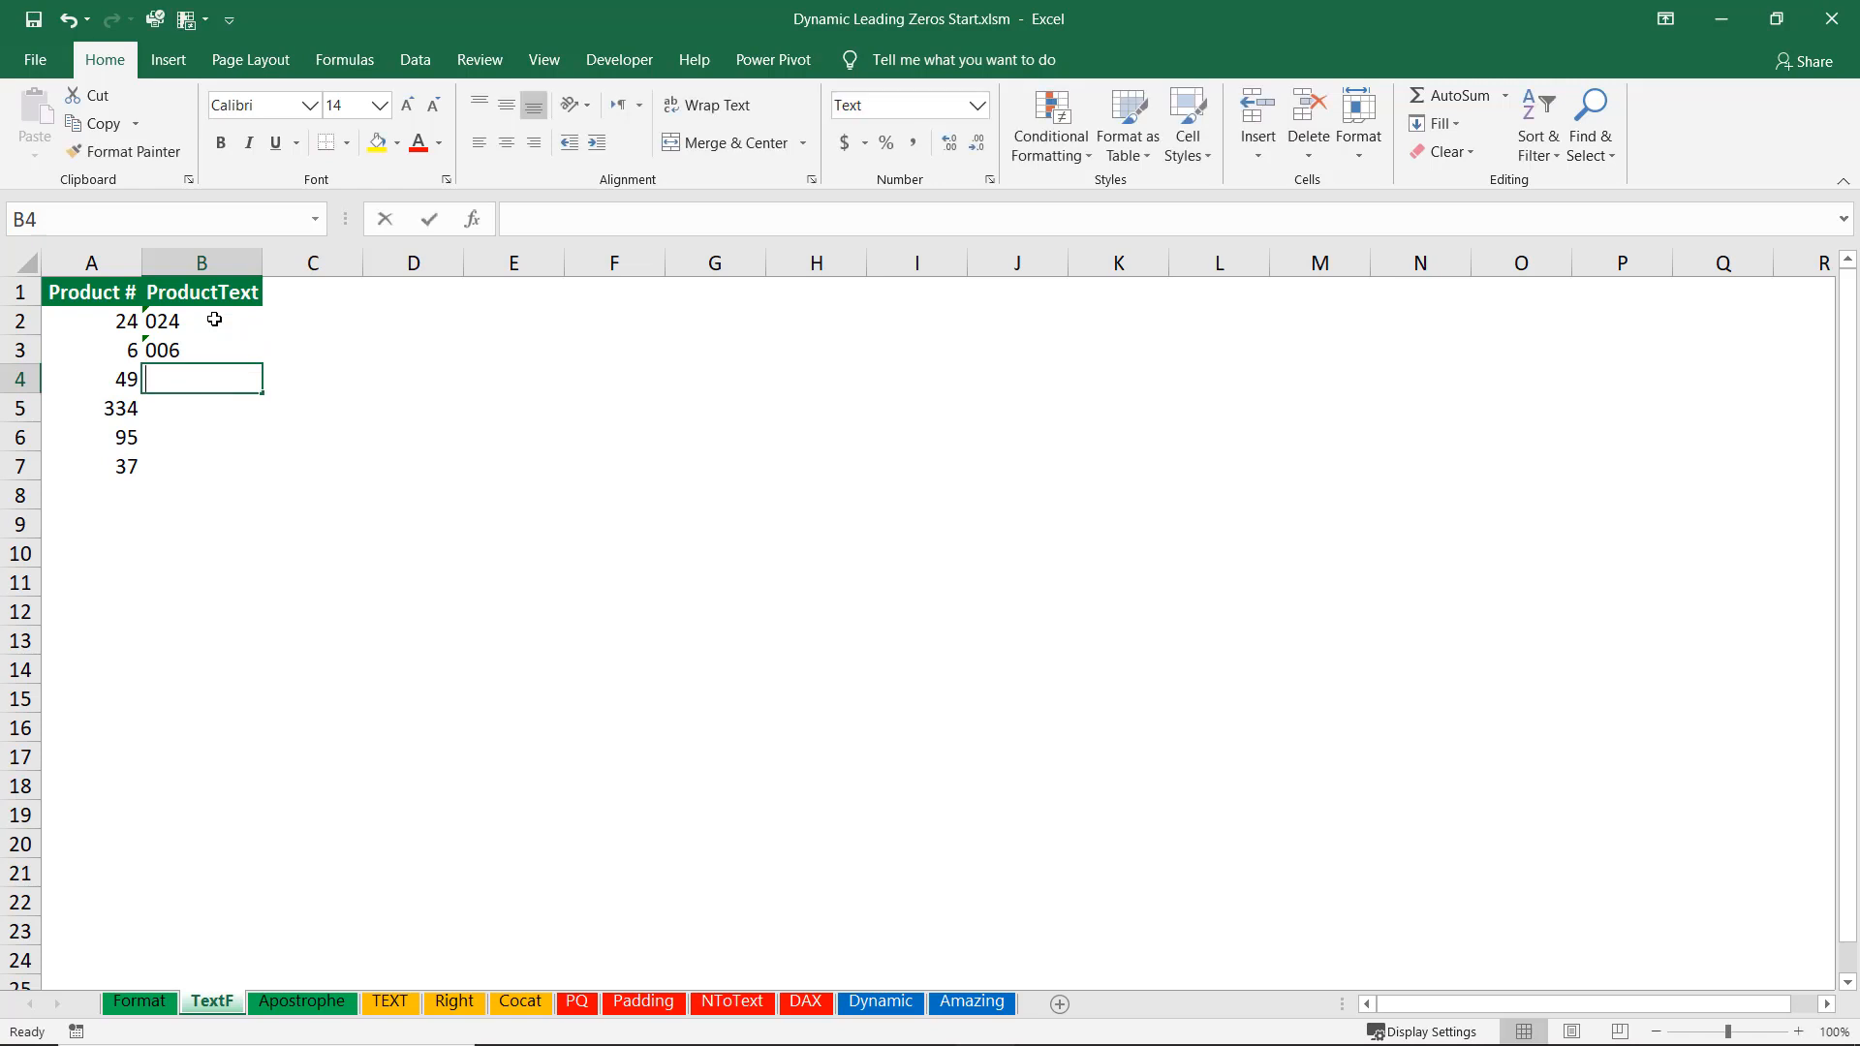
key("Return")
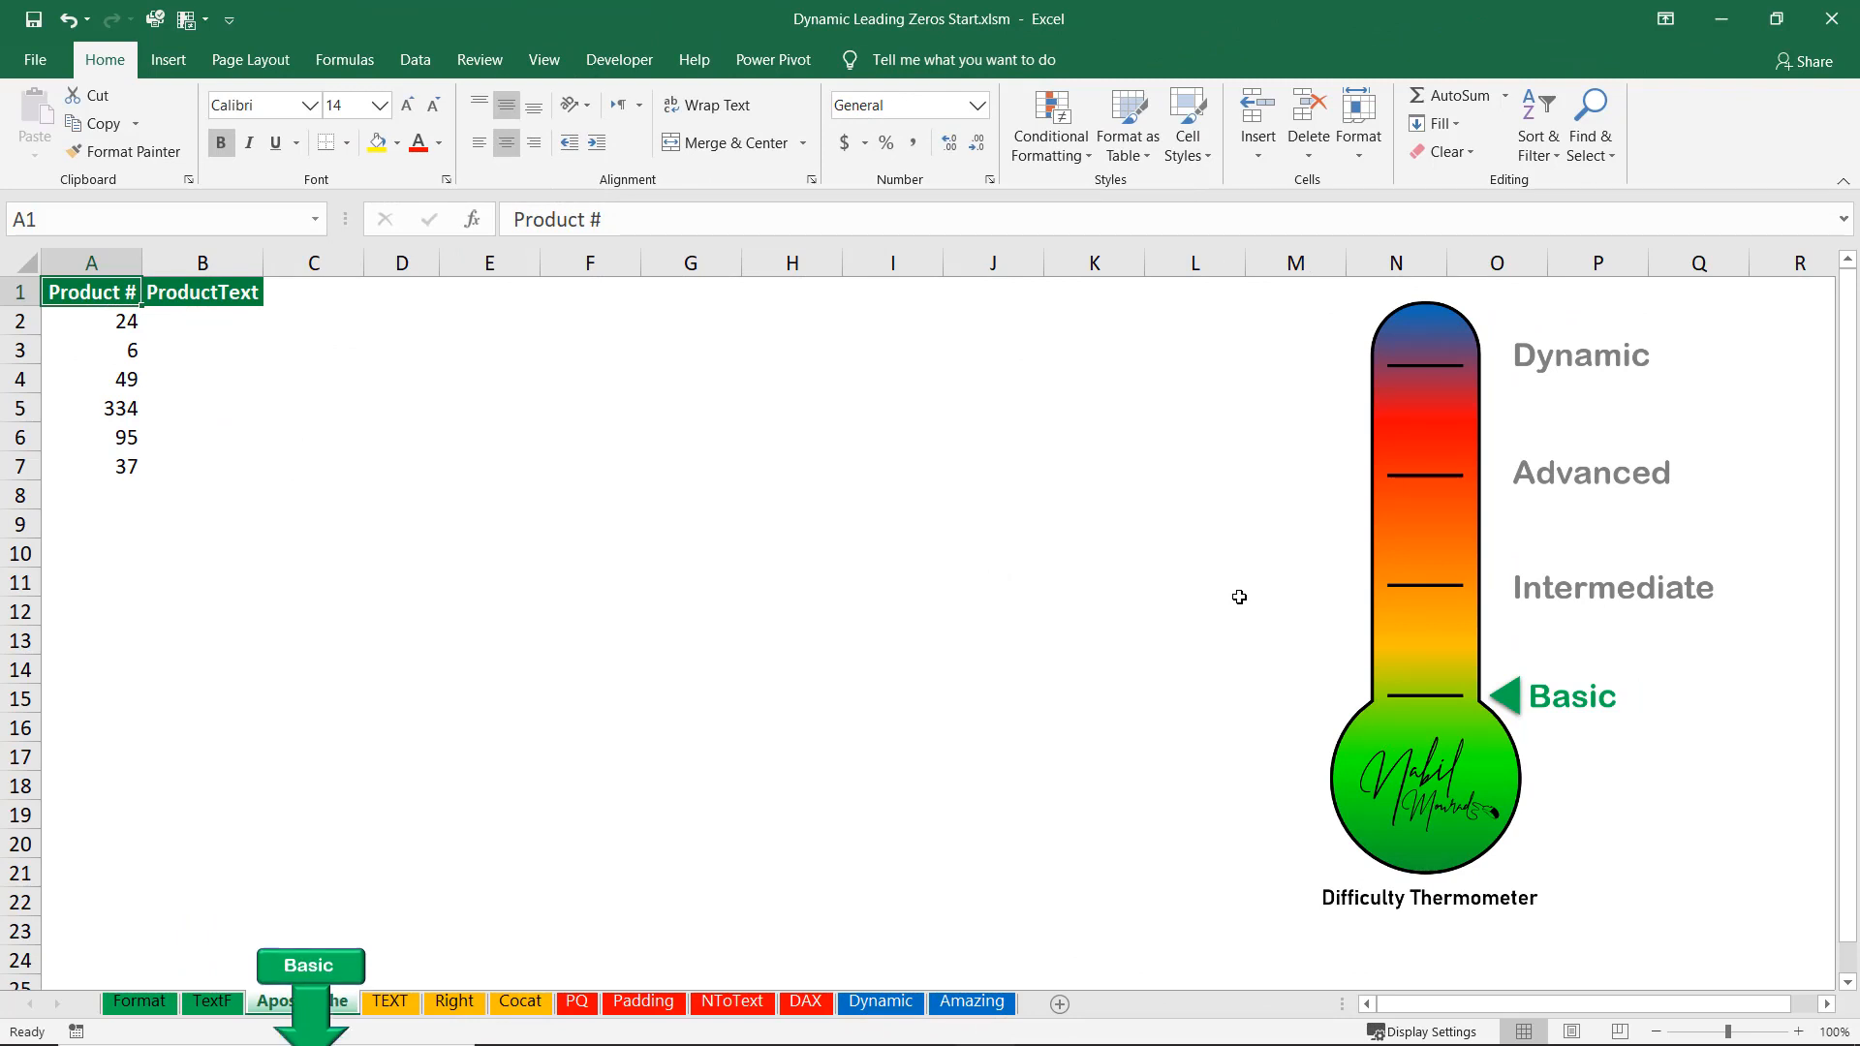
Enter 024, 006 and 049 with a leading apostrophe in the ProductText cells B2 to B4.
left_click(191, 320)
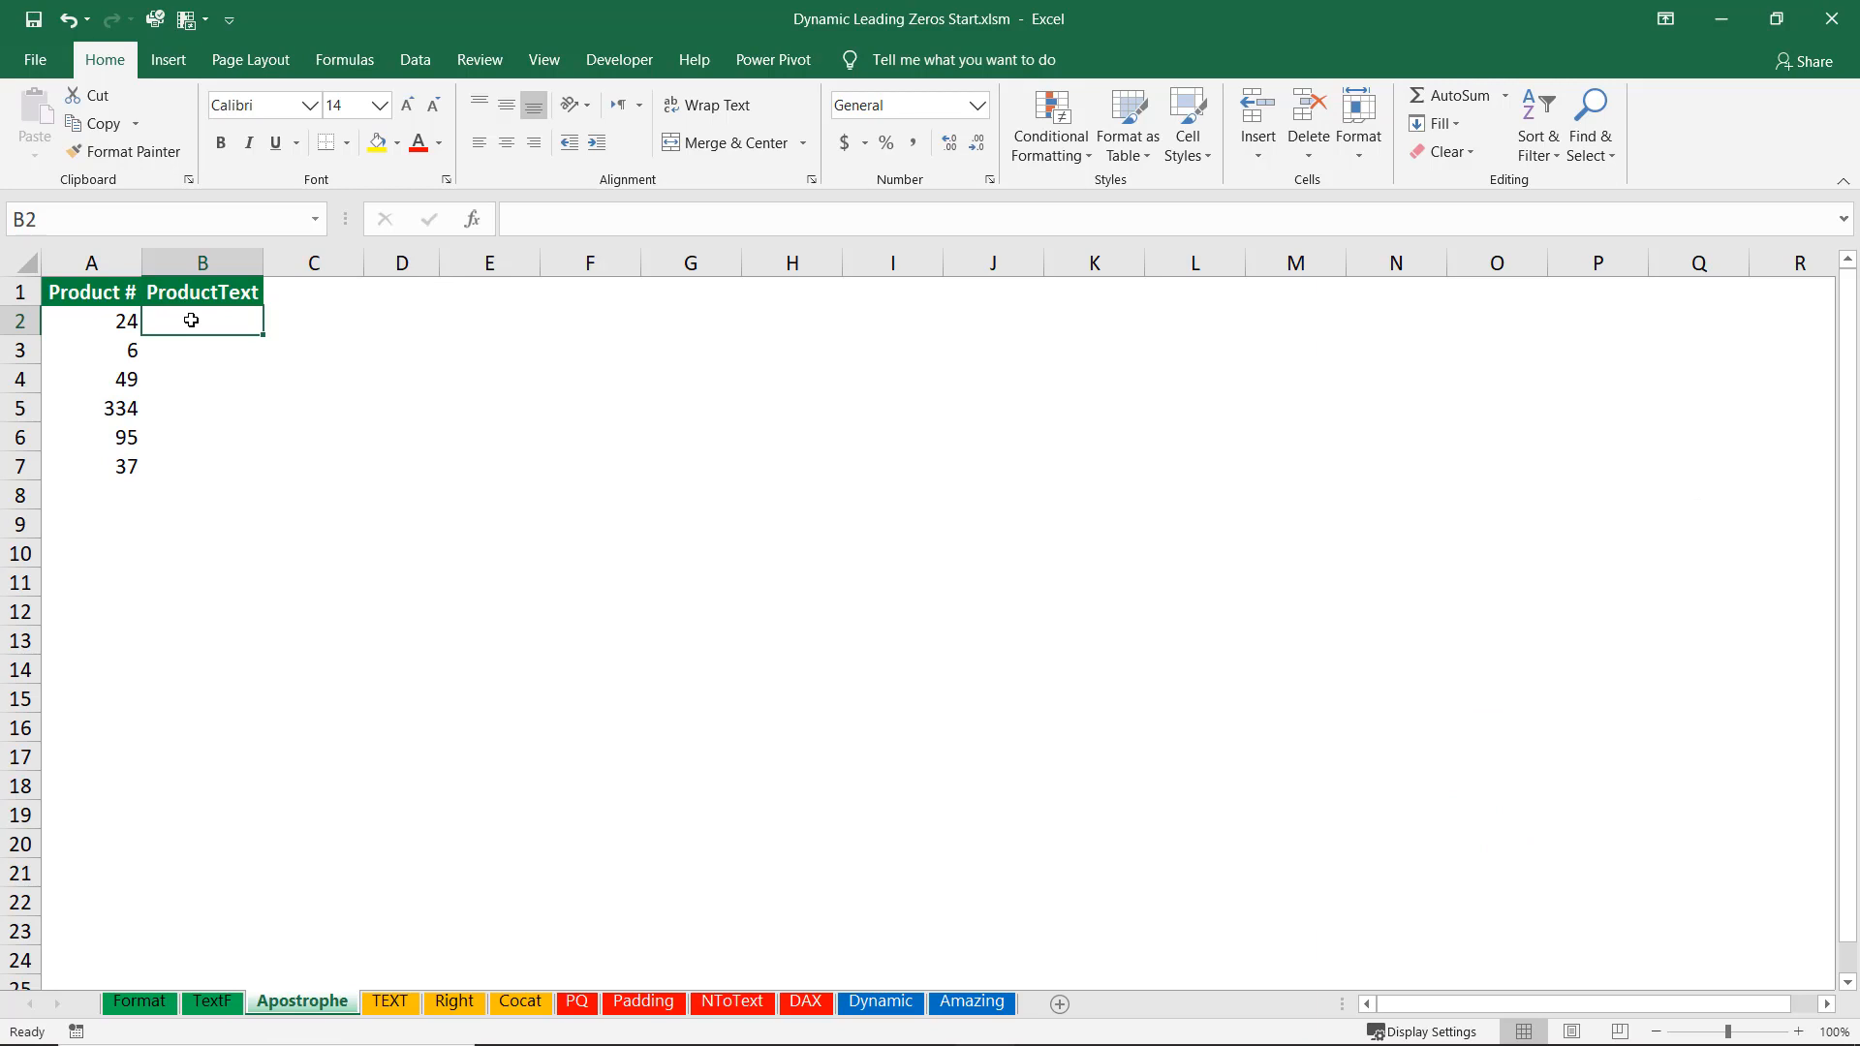
type("'")
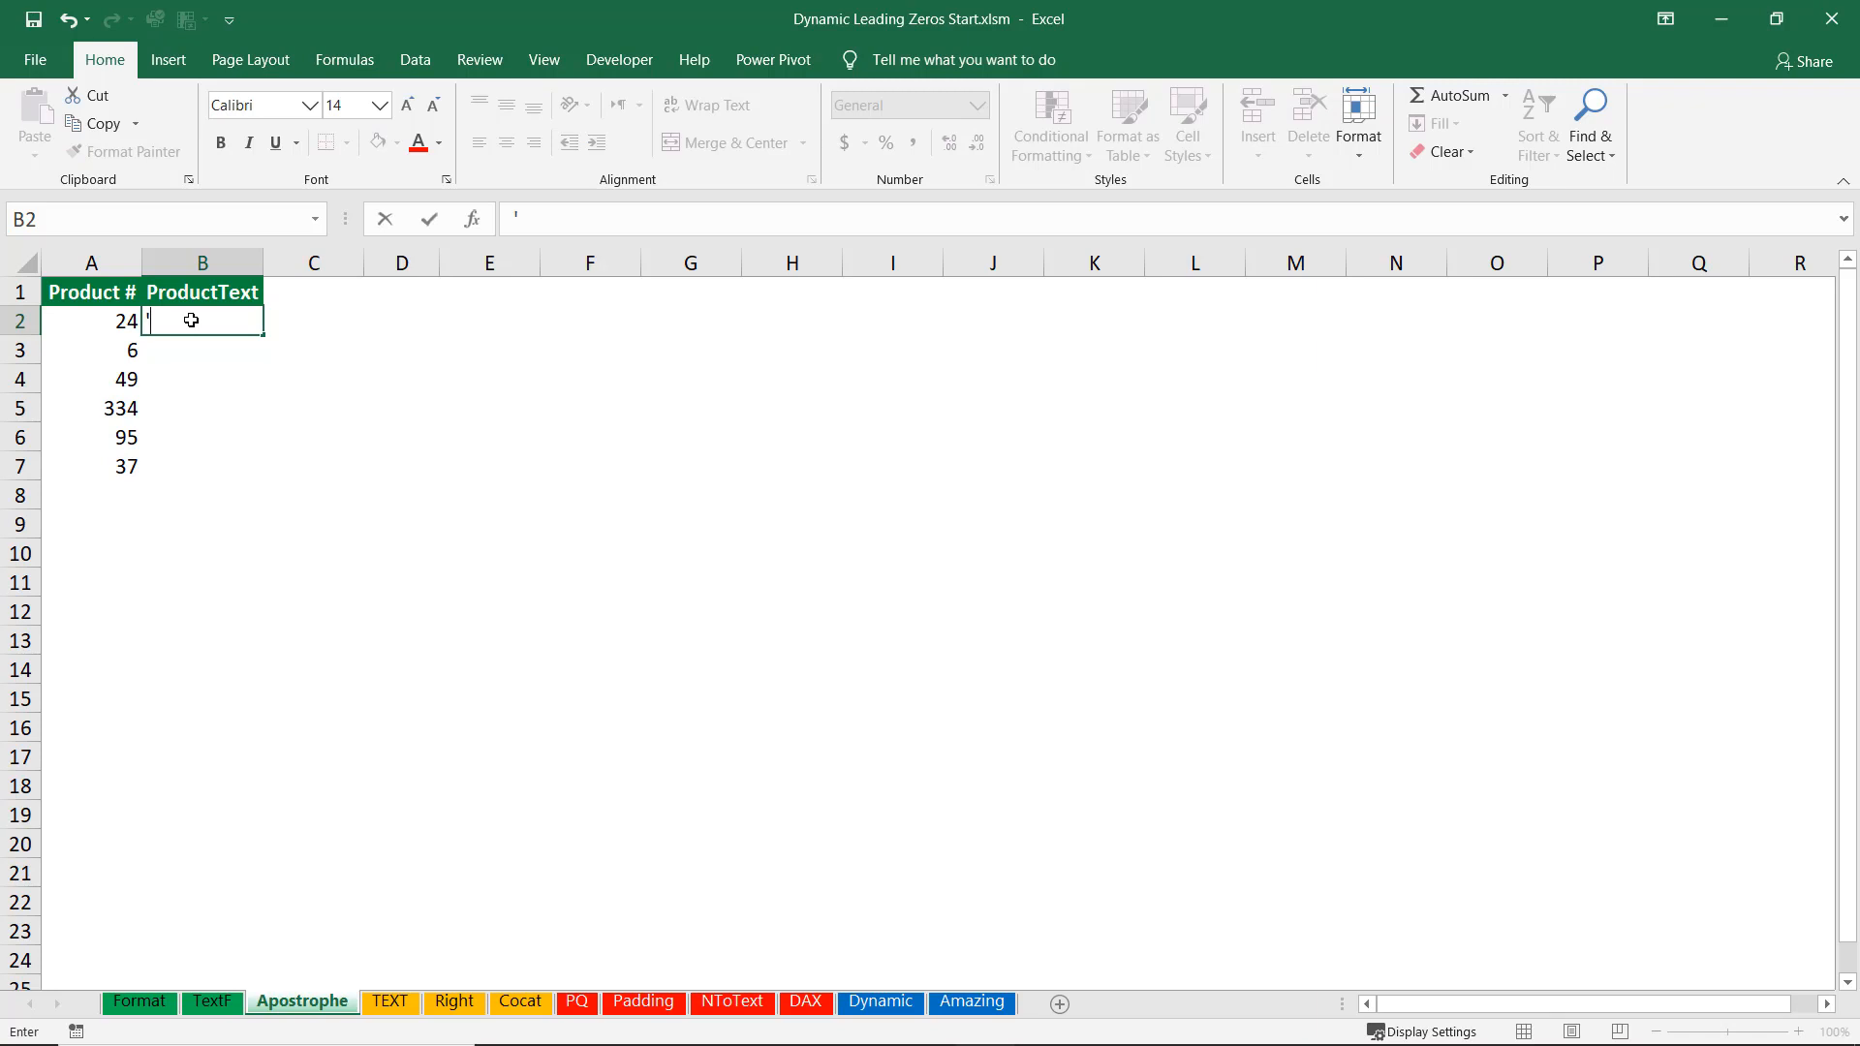
type("024")
key("Return")
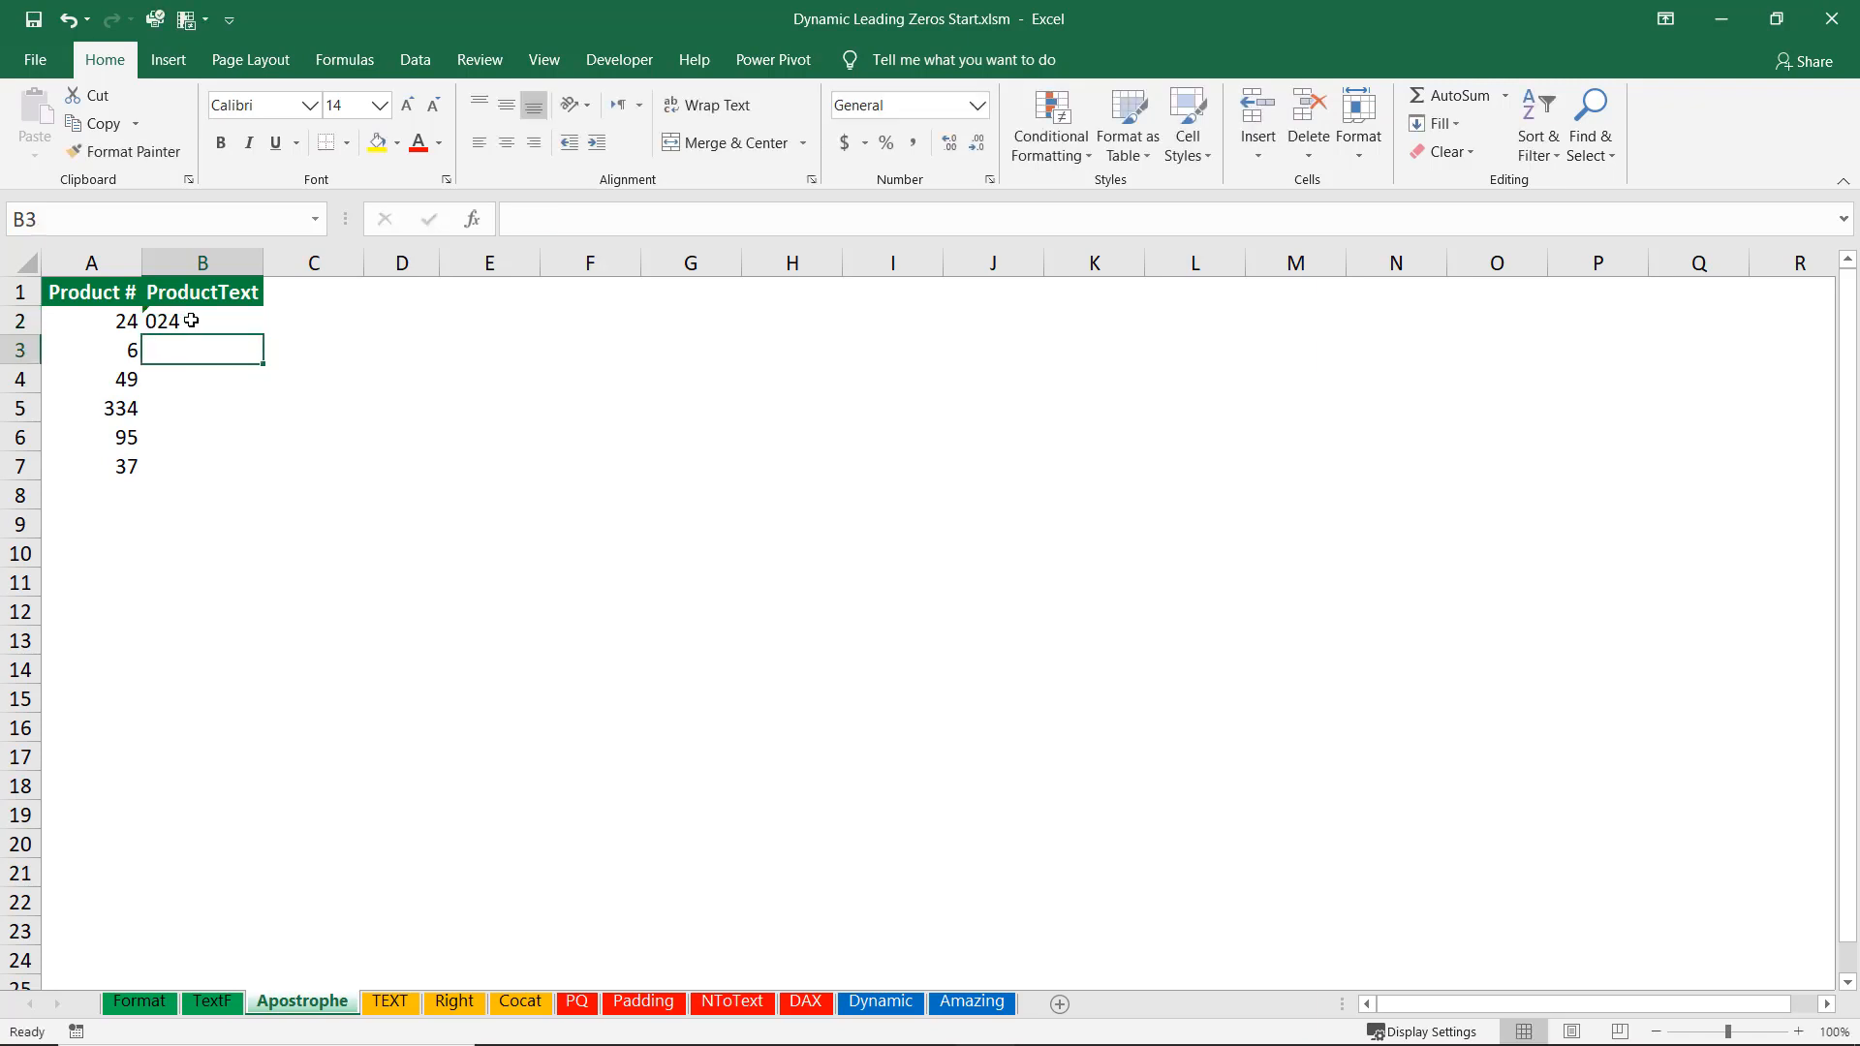
type("'06")
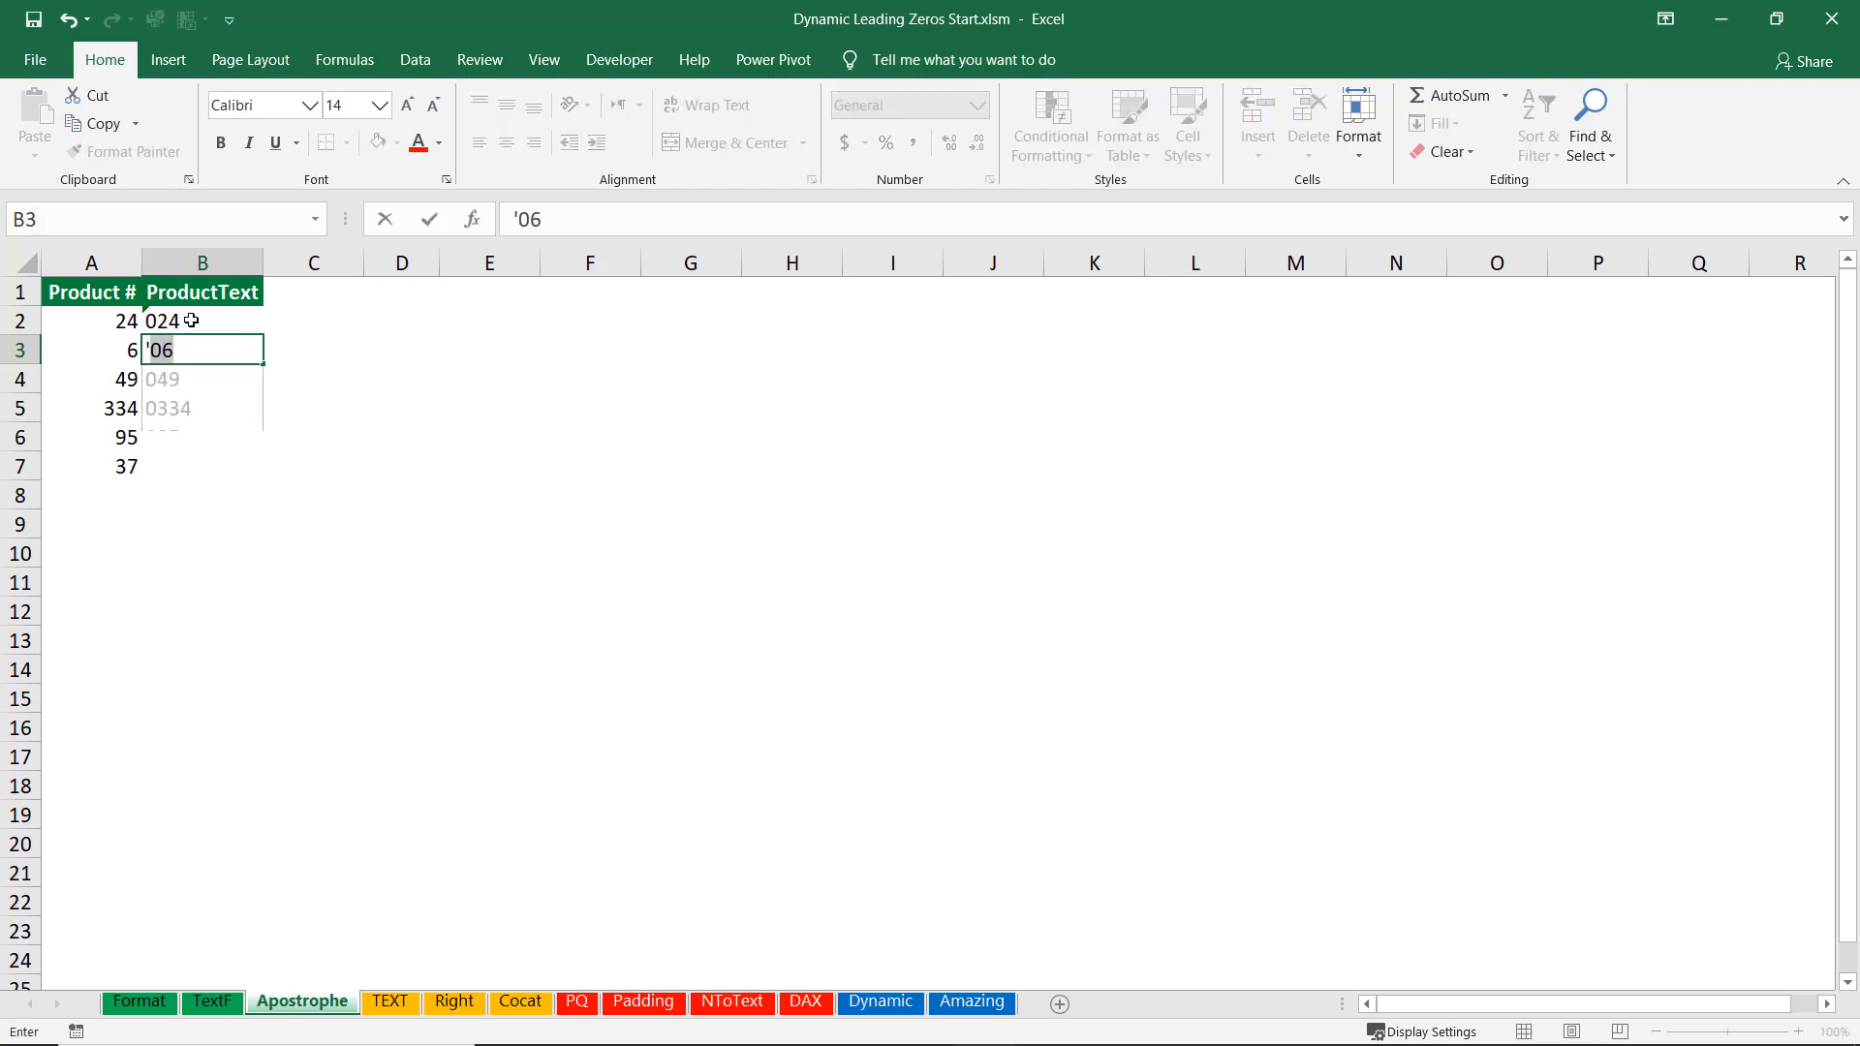
key("BackSpace")
key("BackSpace")
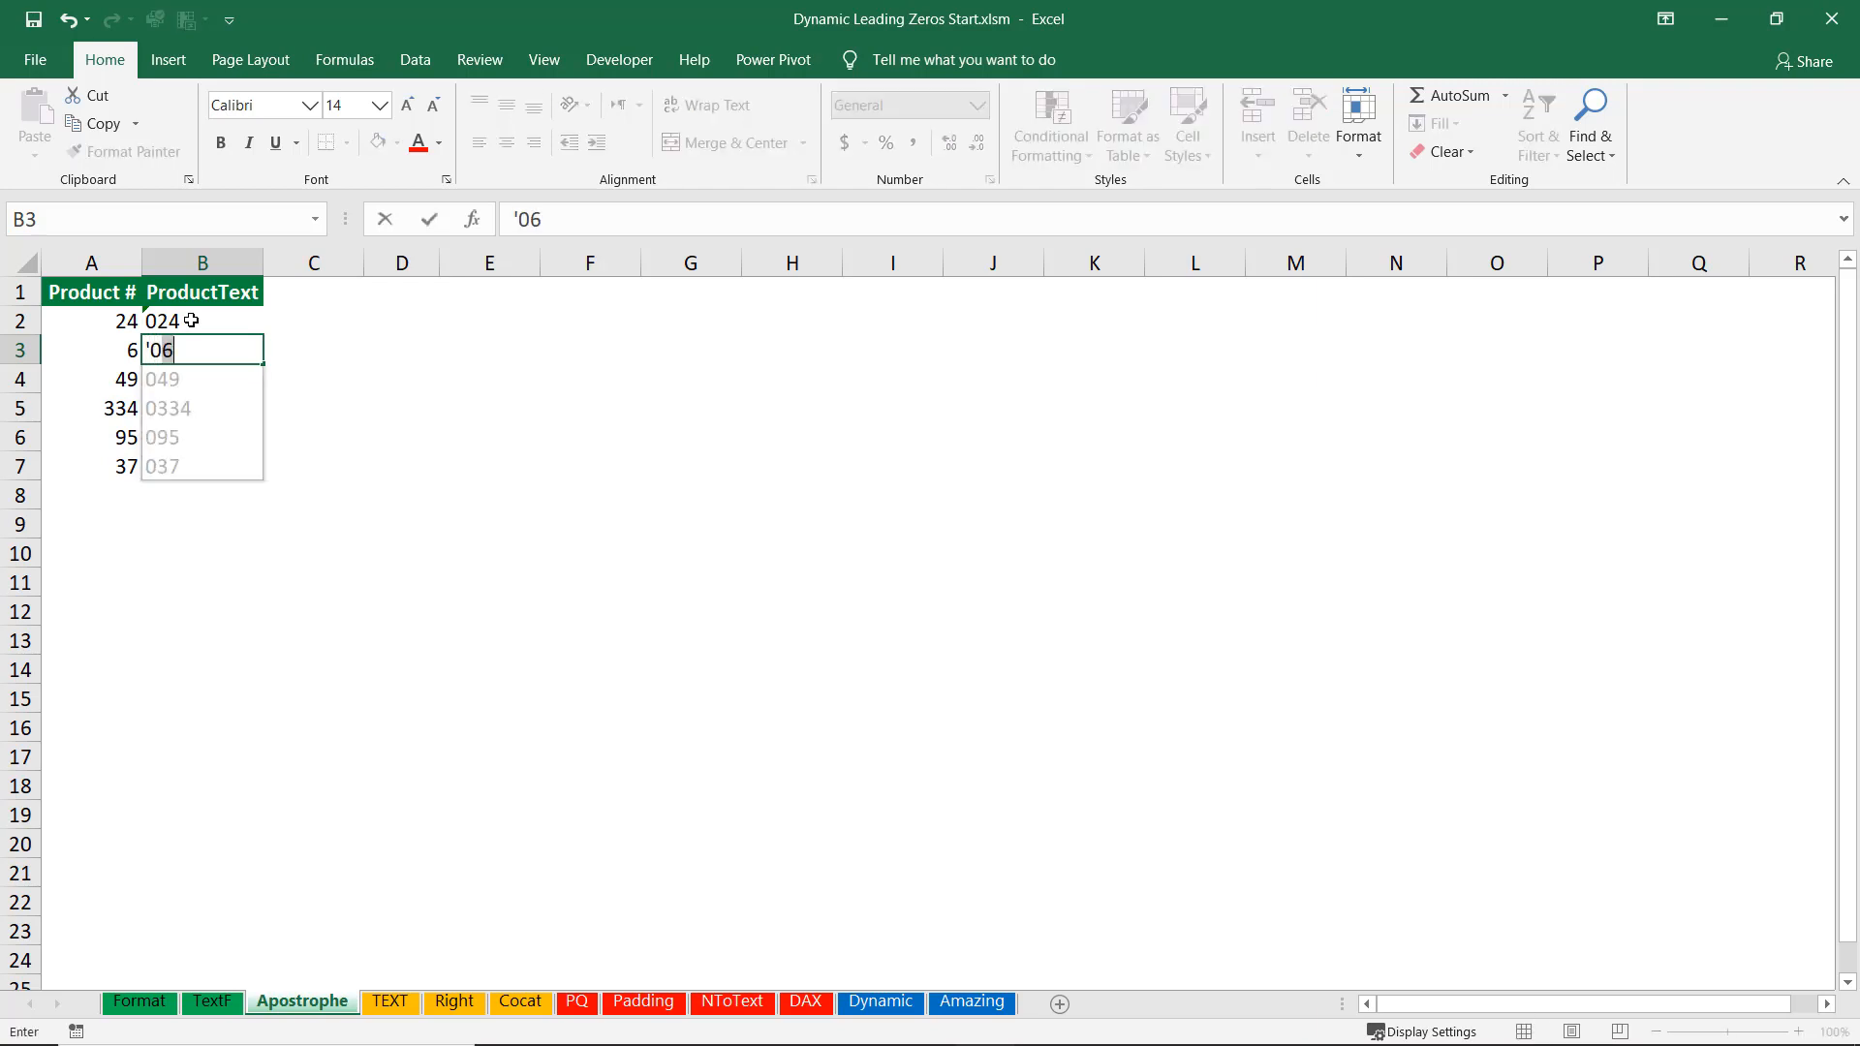
type("006")
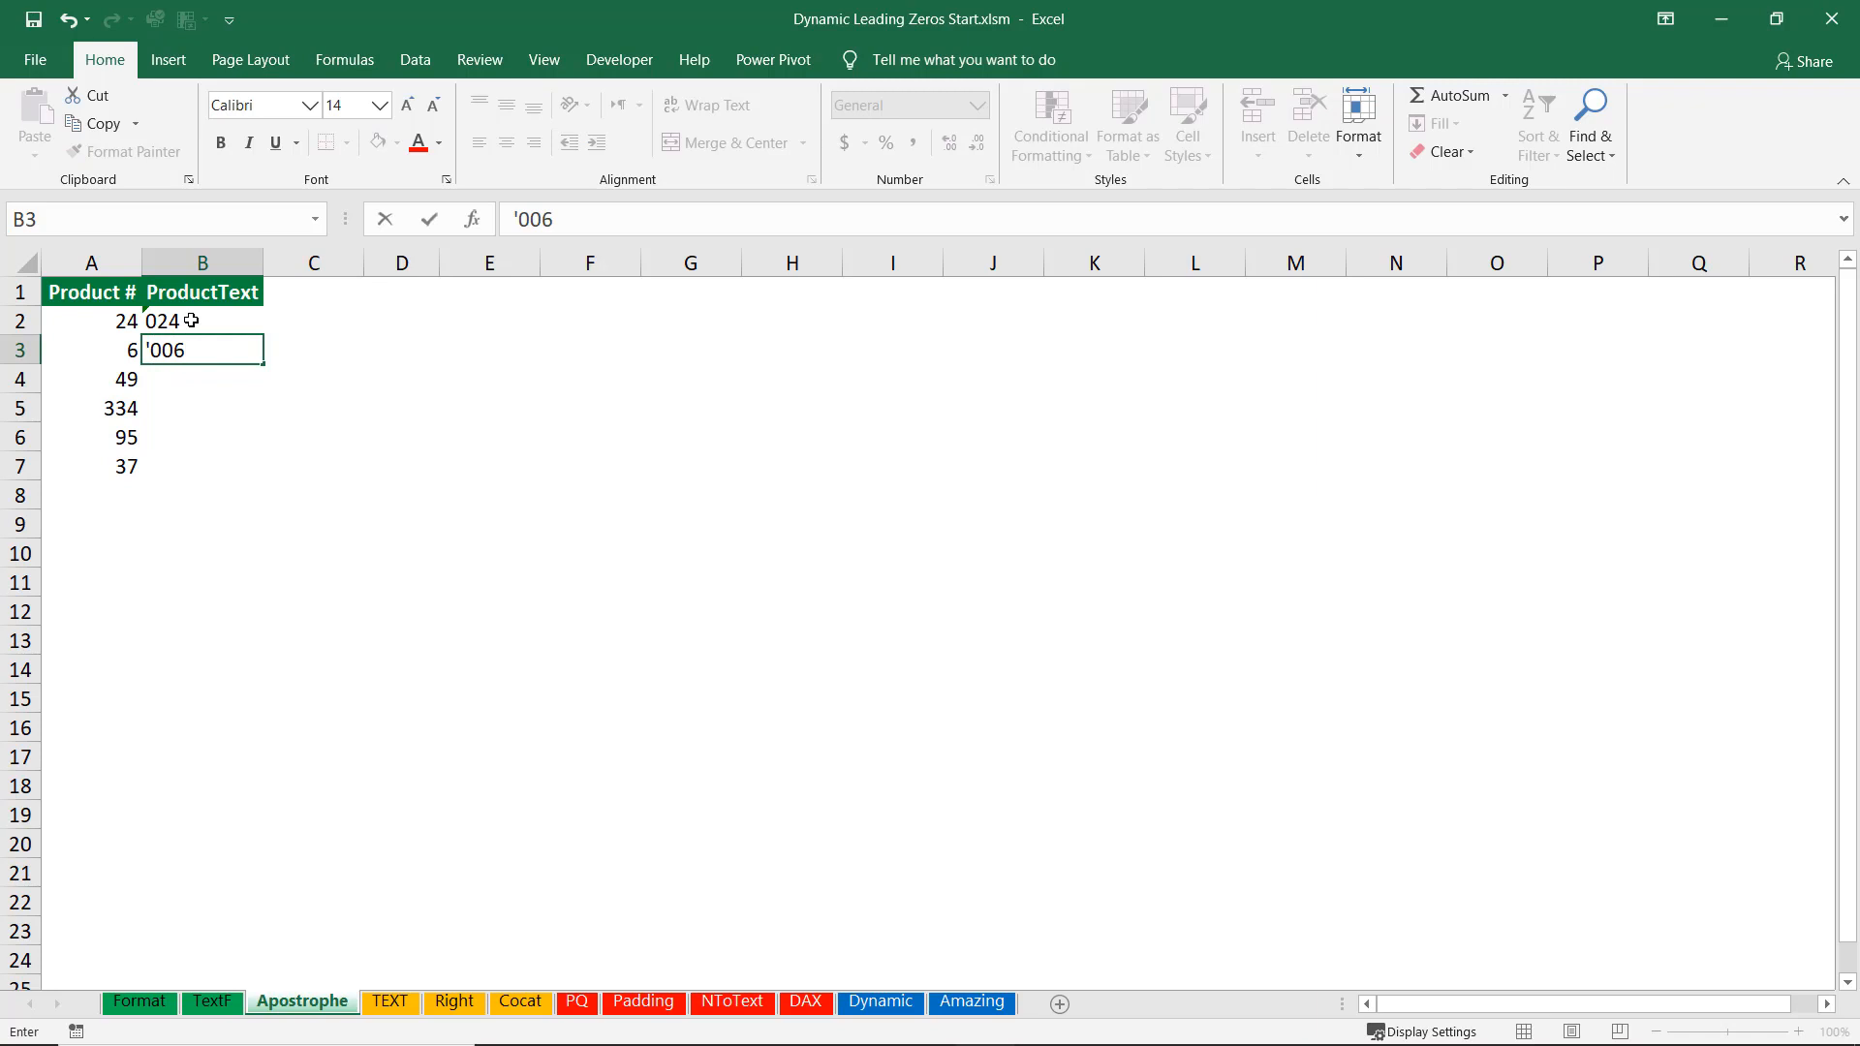
key("Return")
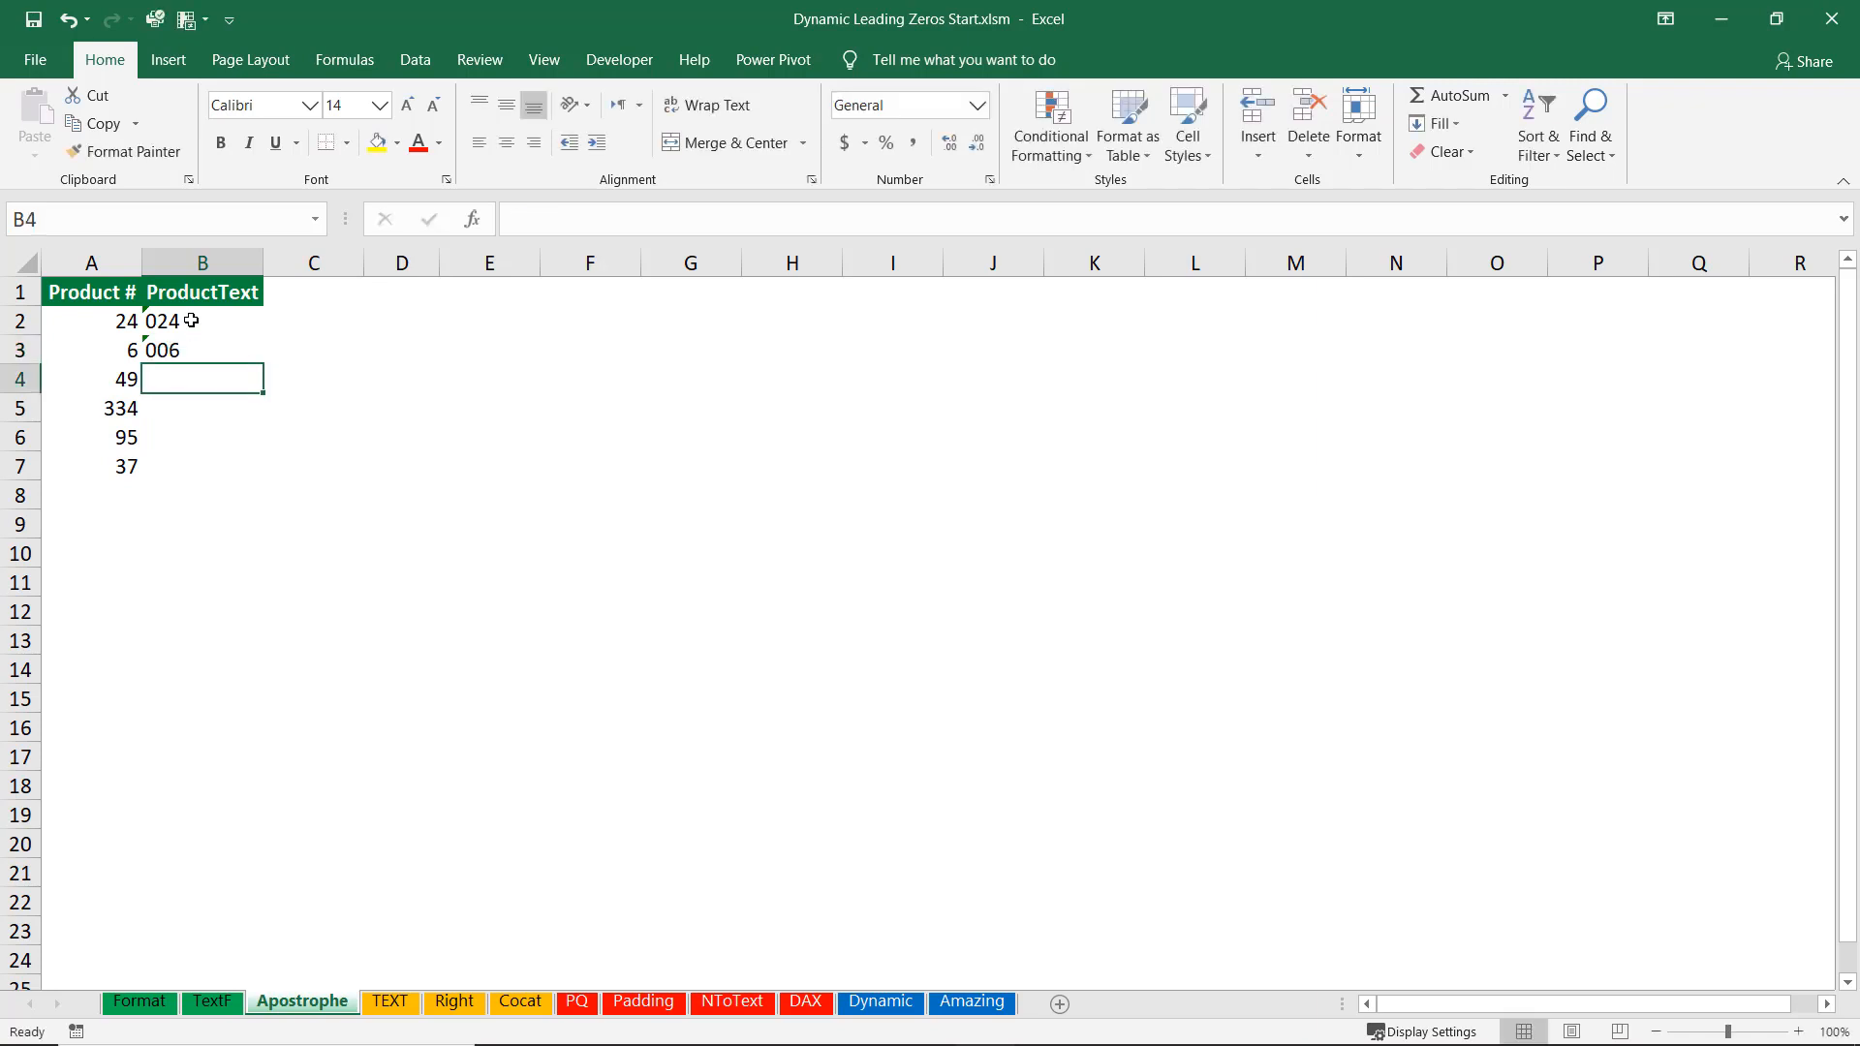
type("'")
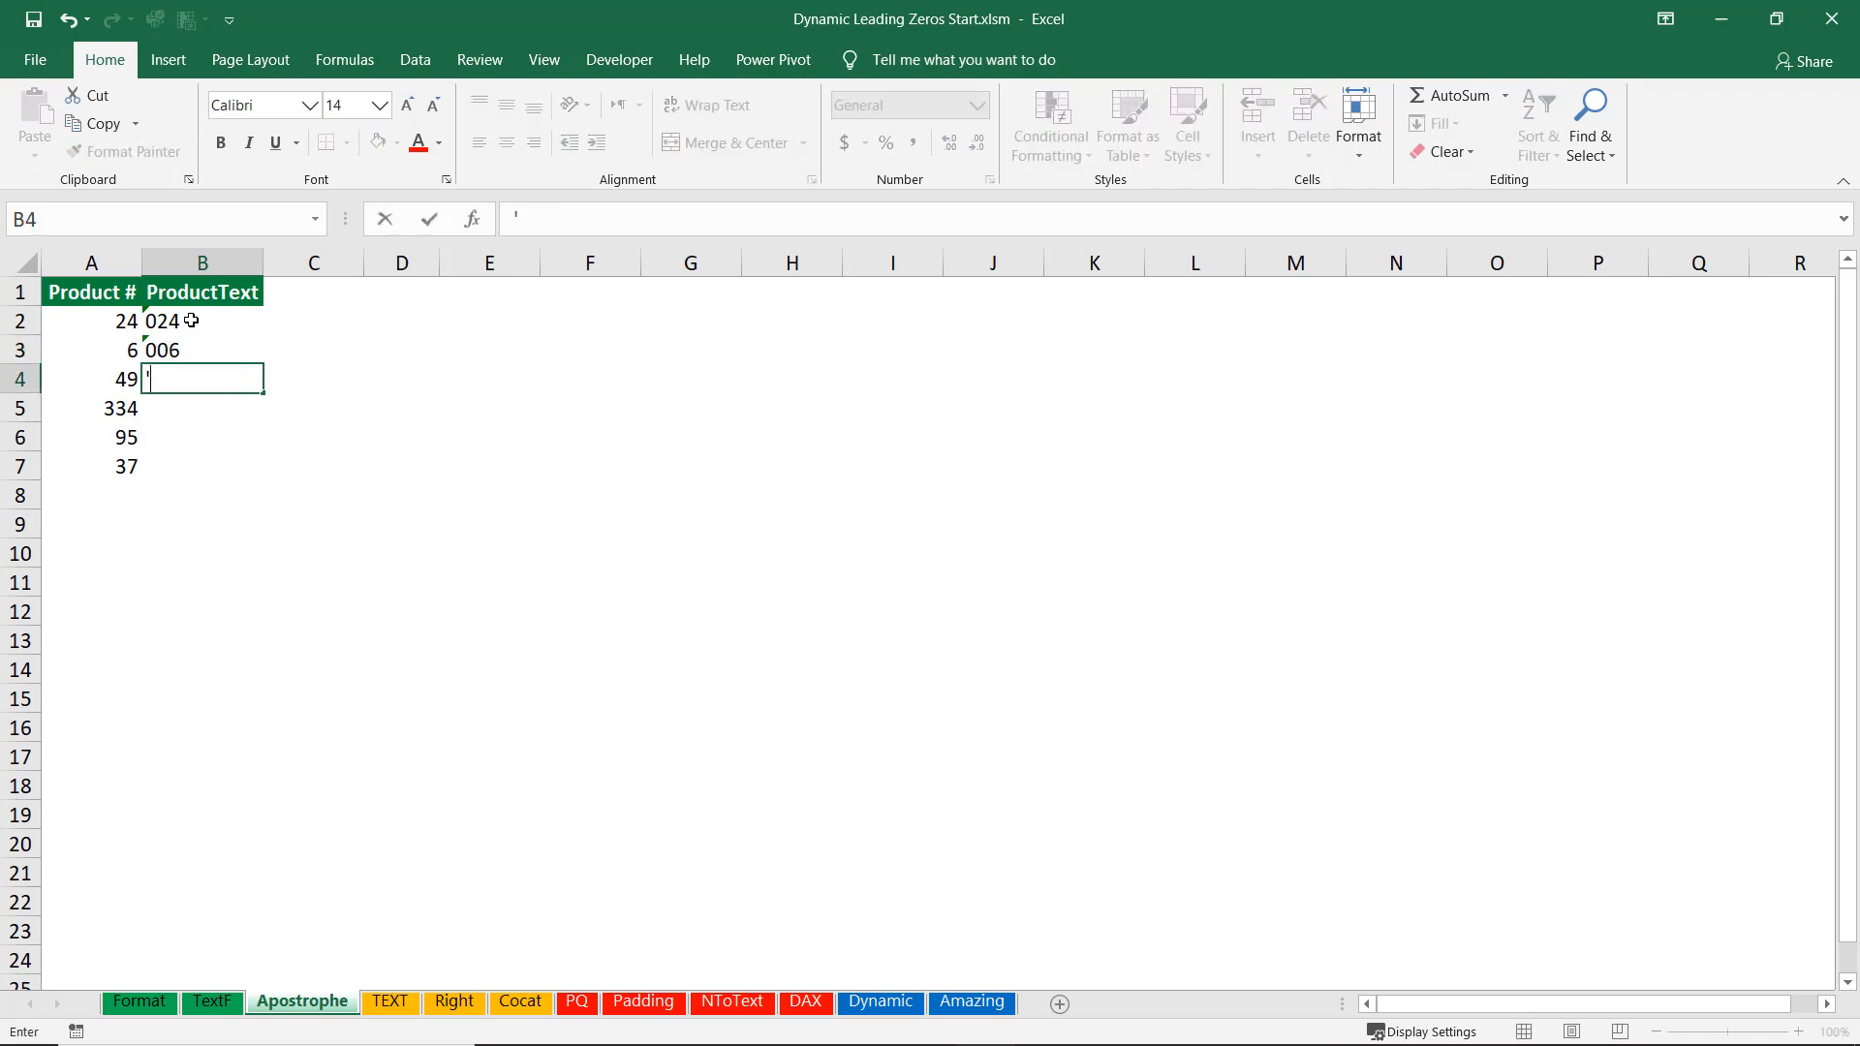
type("049")
key("Return")
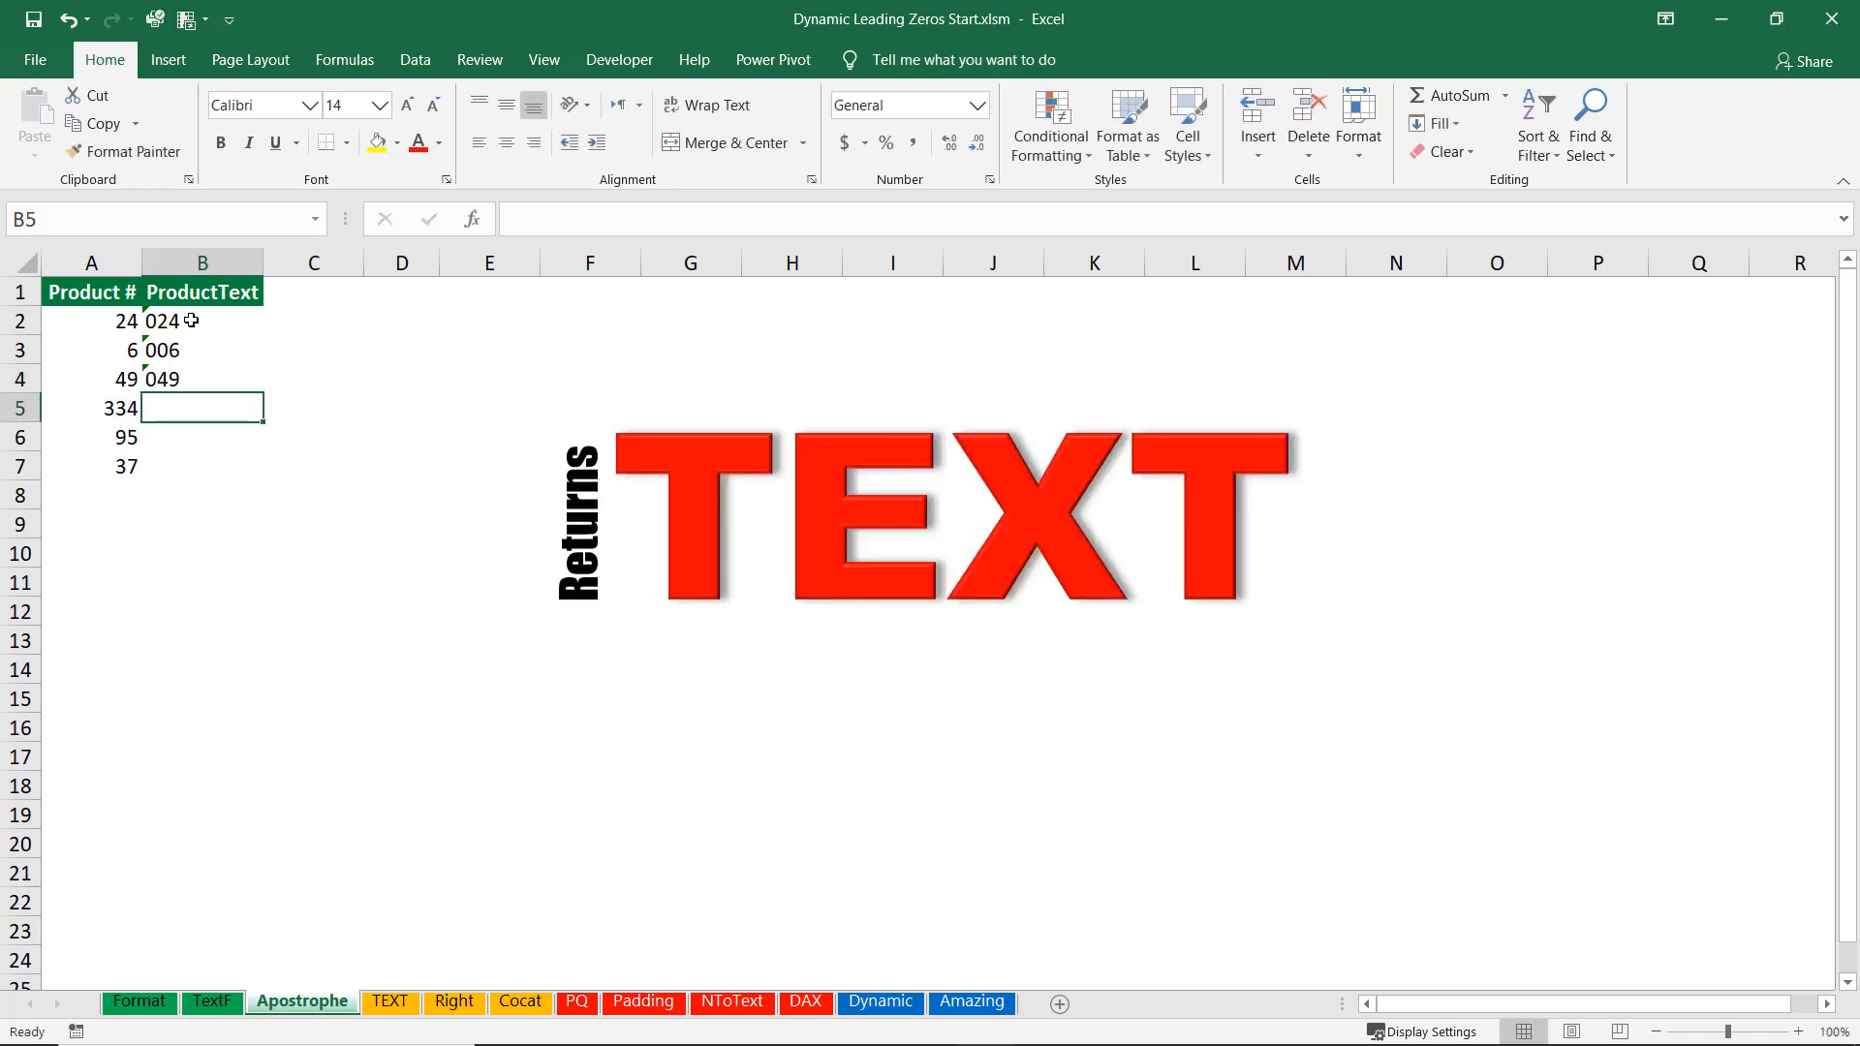
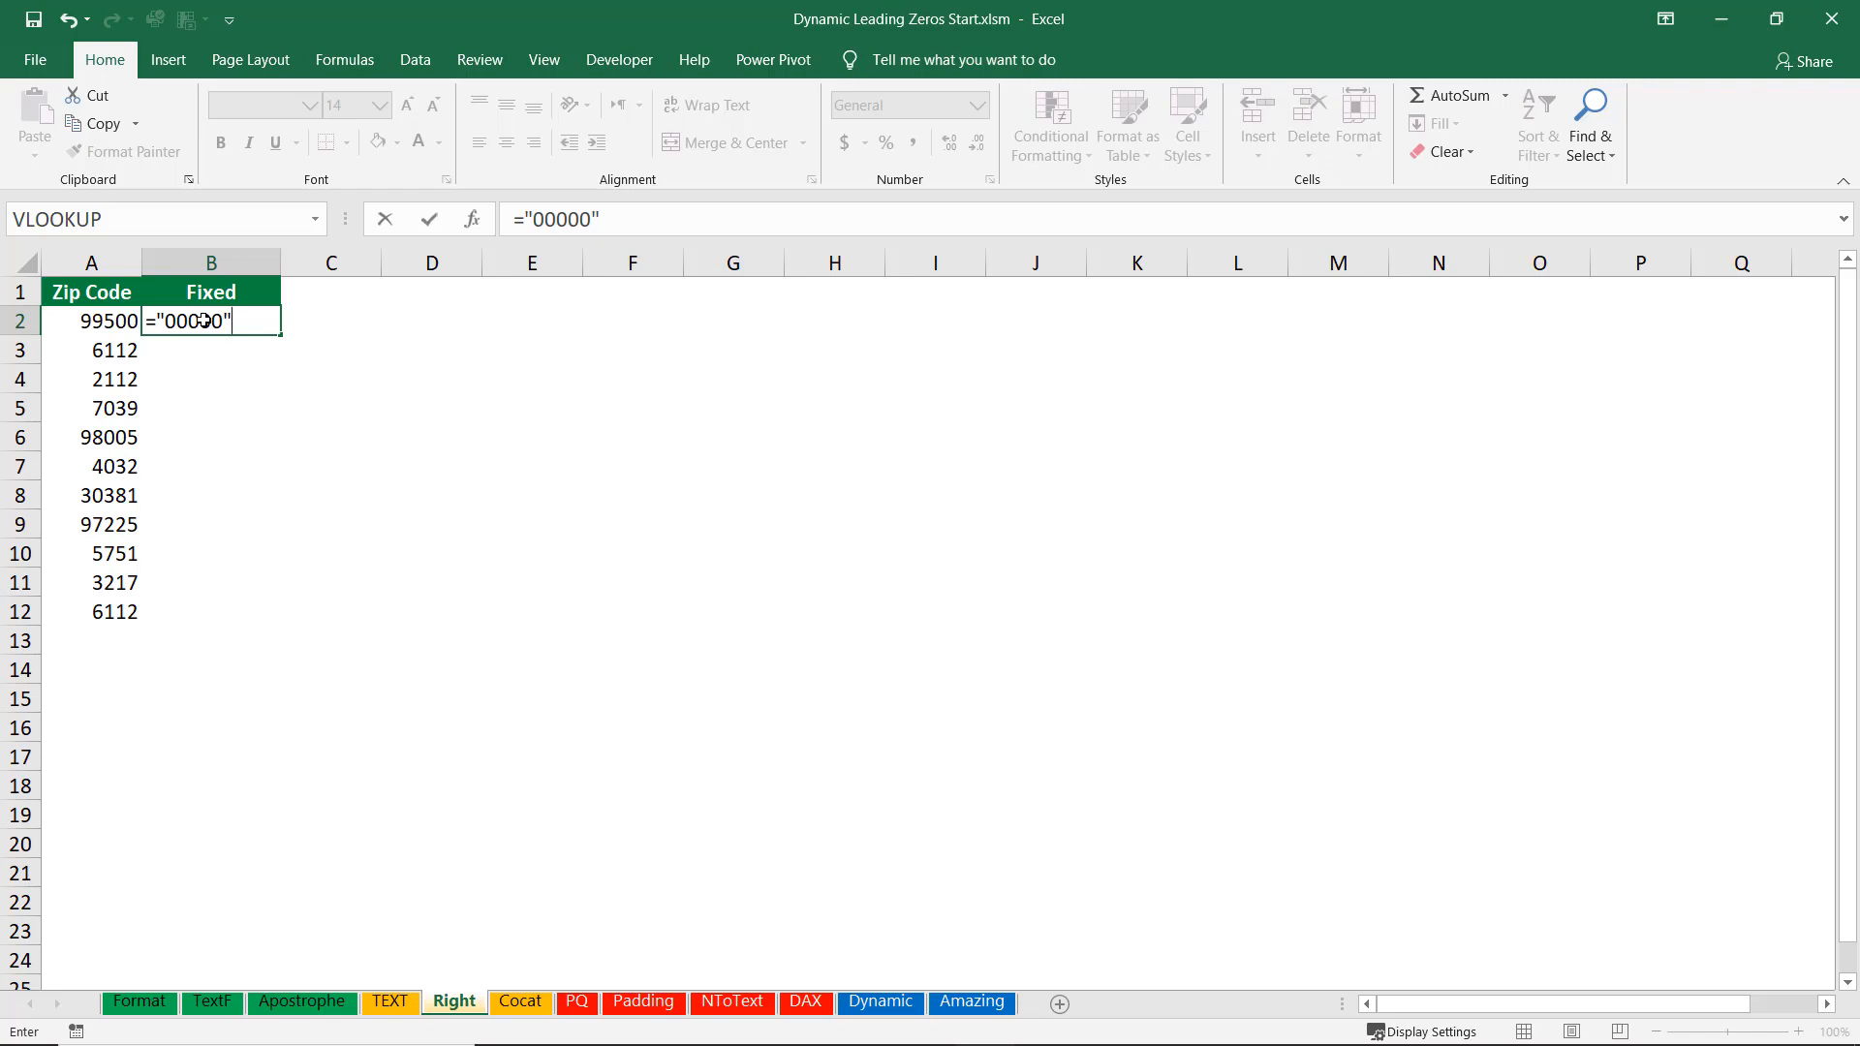
Enter the formula ="00000"&A2 in cell B2 of the Fixed column.
type("&")
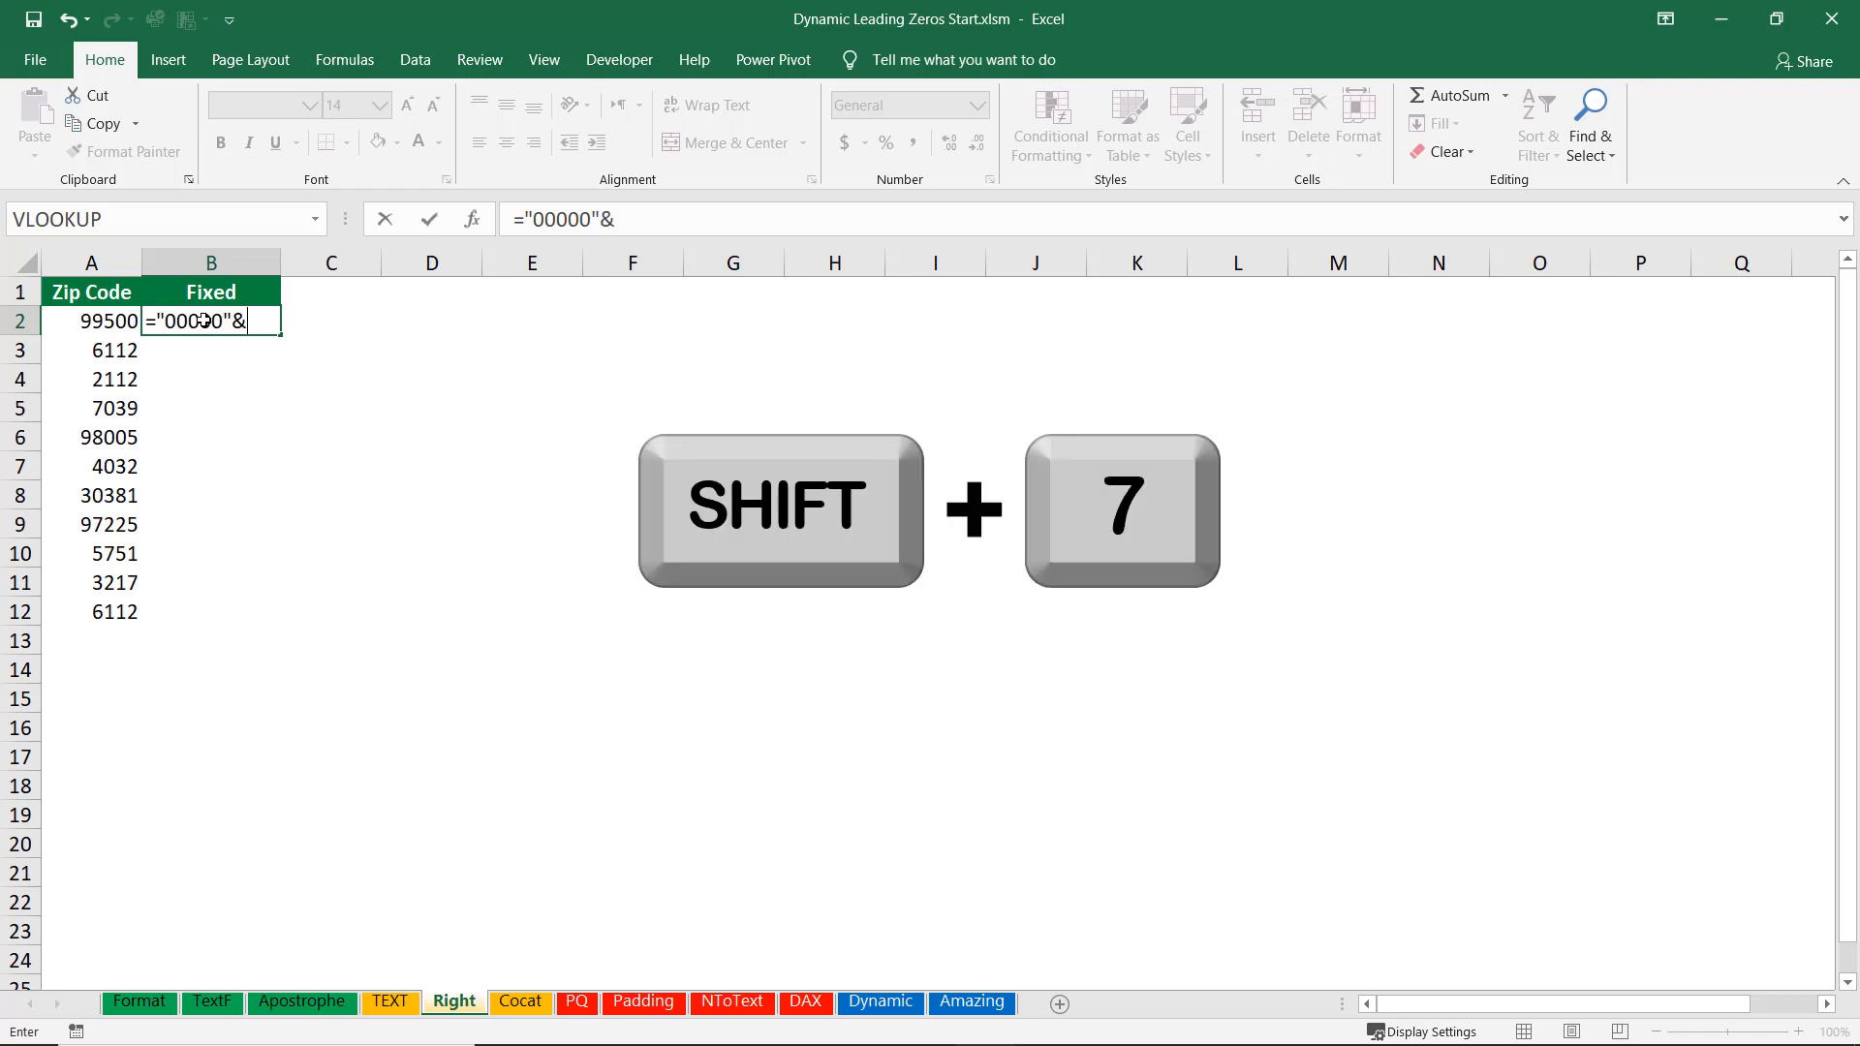
left_click(98, 318)
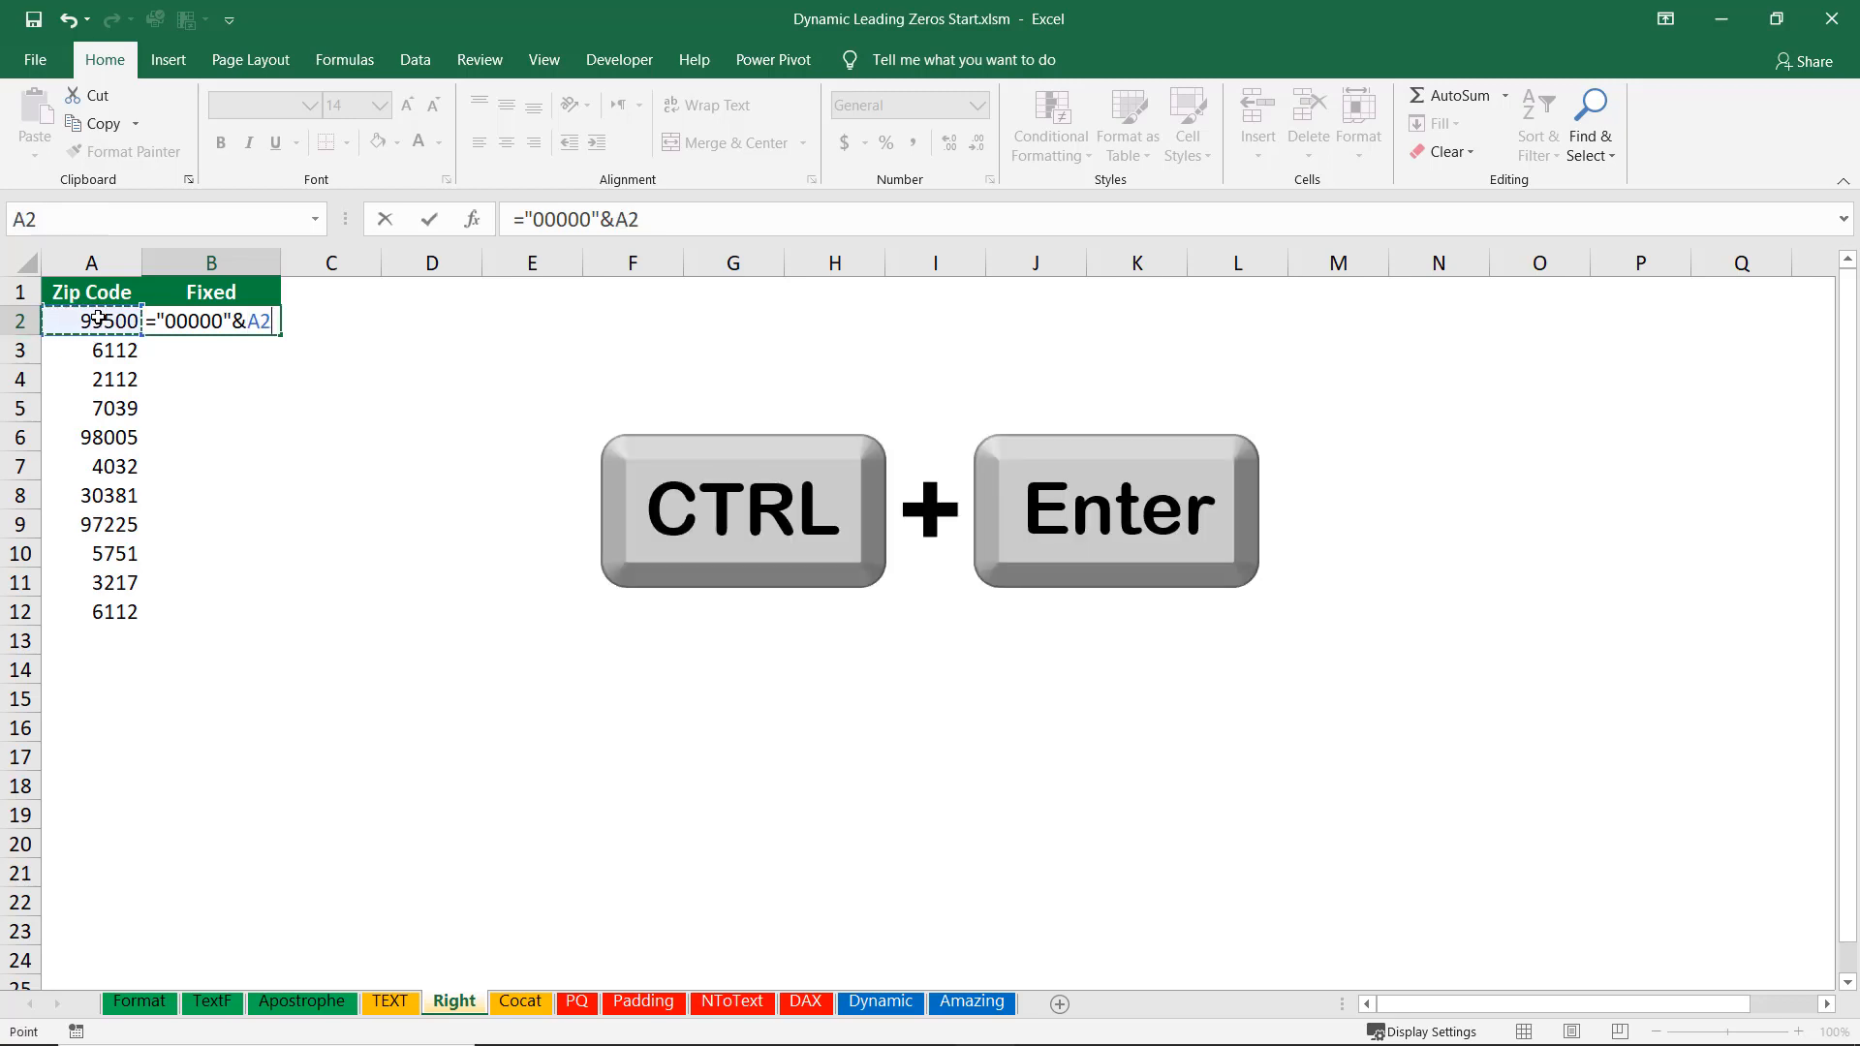
key("ctrl+Return")
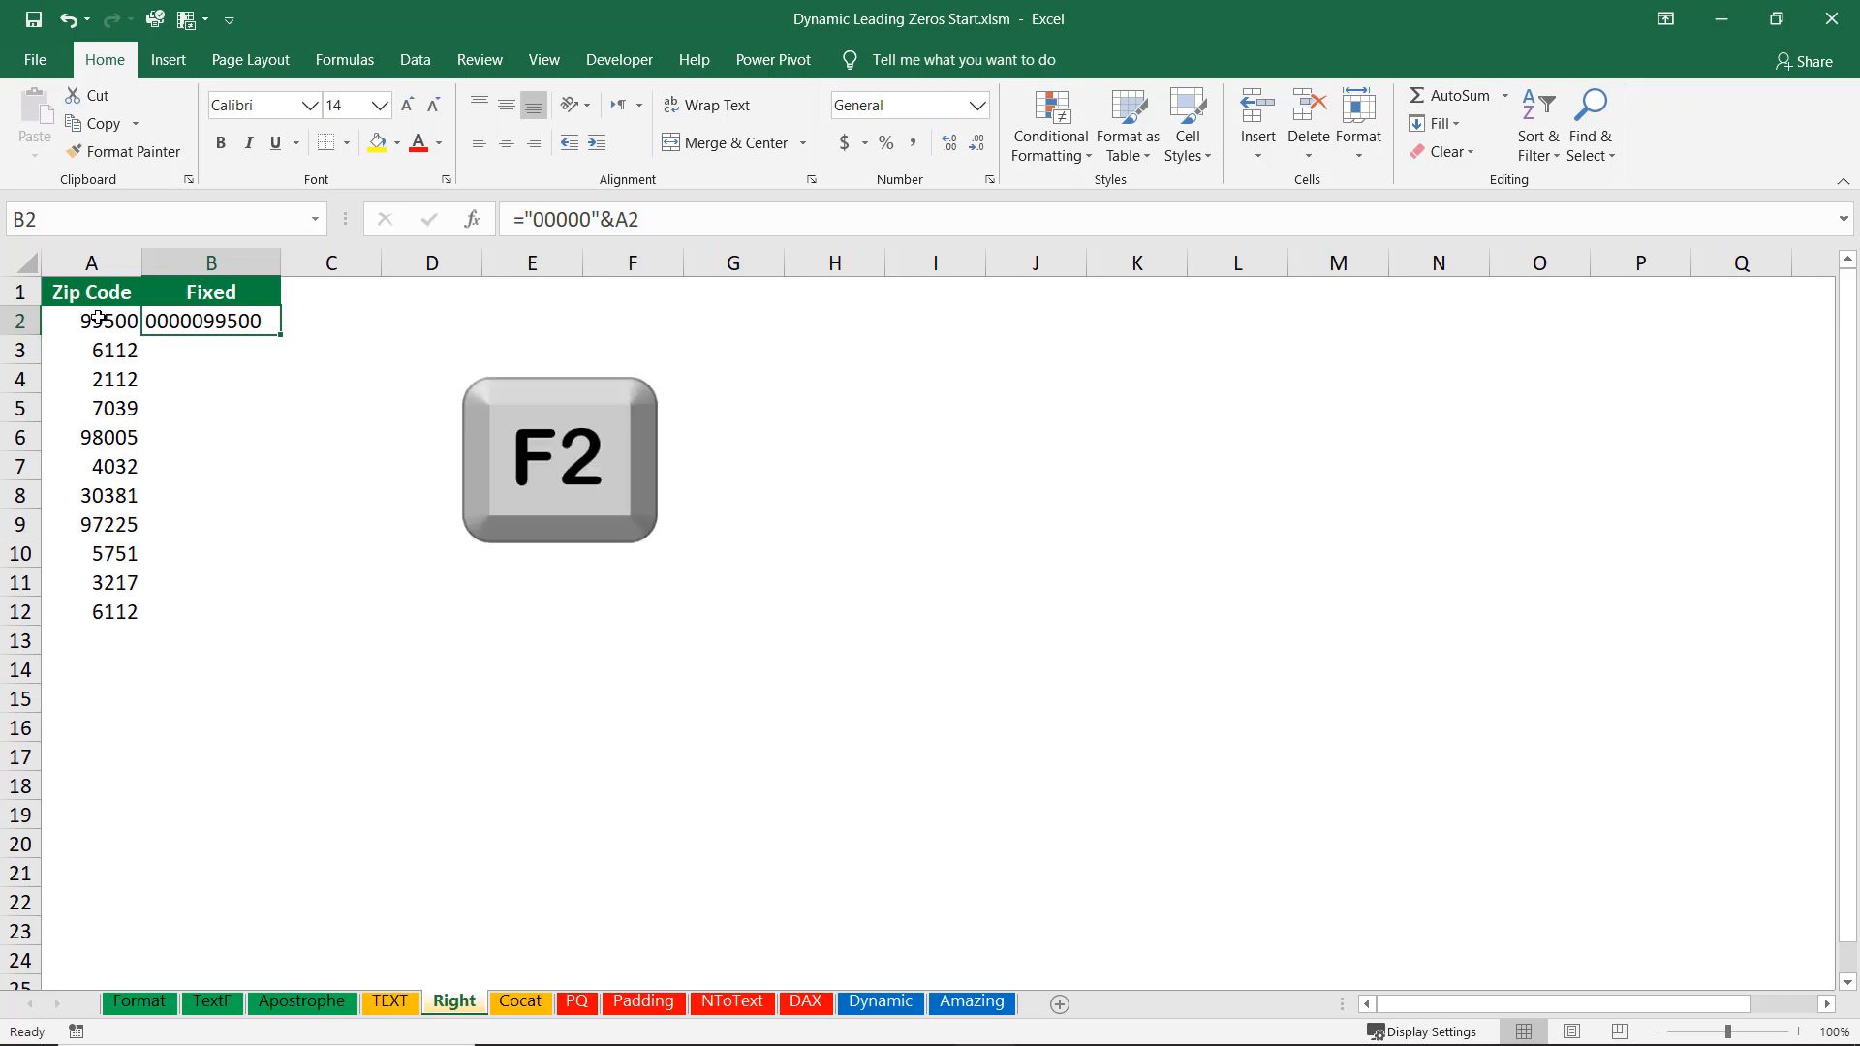
Wrap B2's formula as =RIGHT("00000"&A2,5) and fill it down the Fixed column.
key("F2")
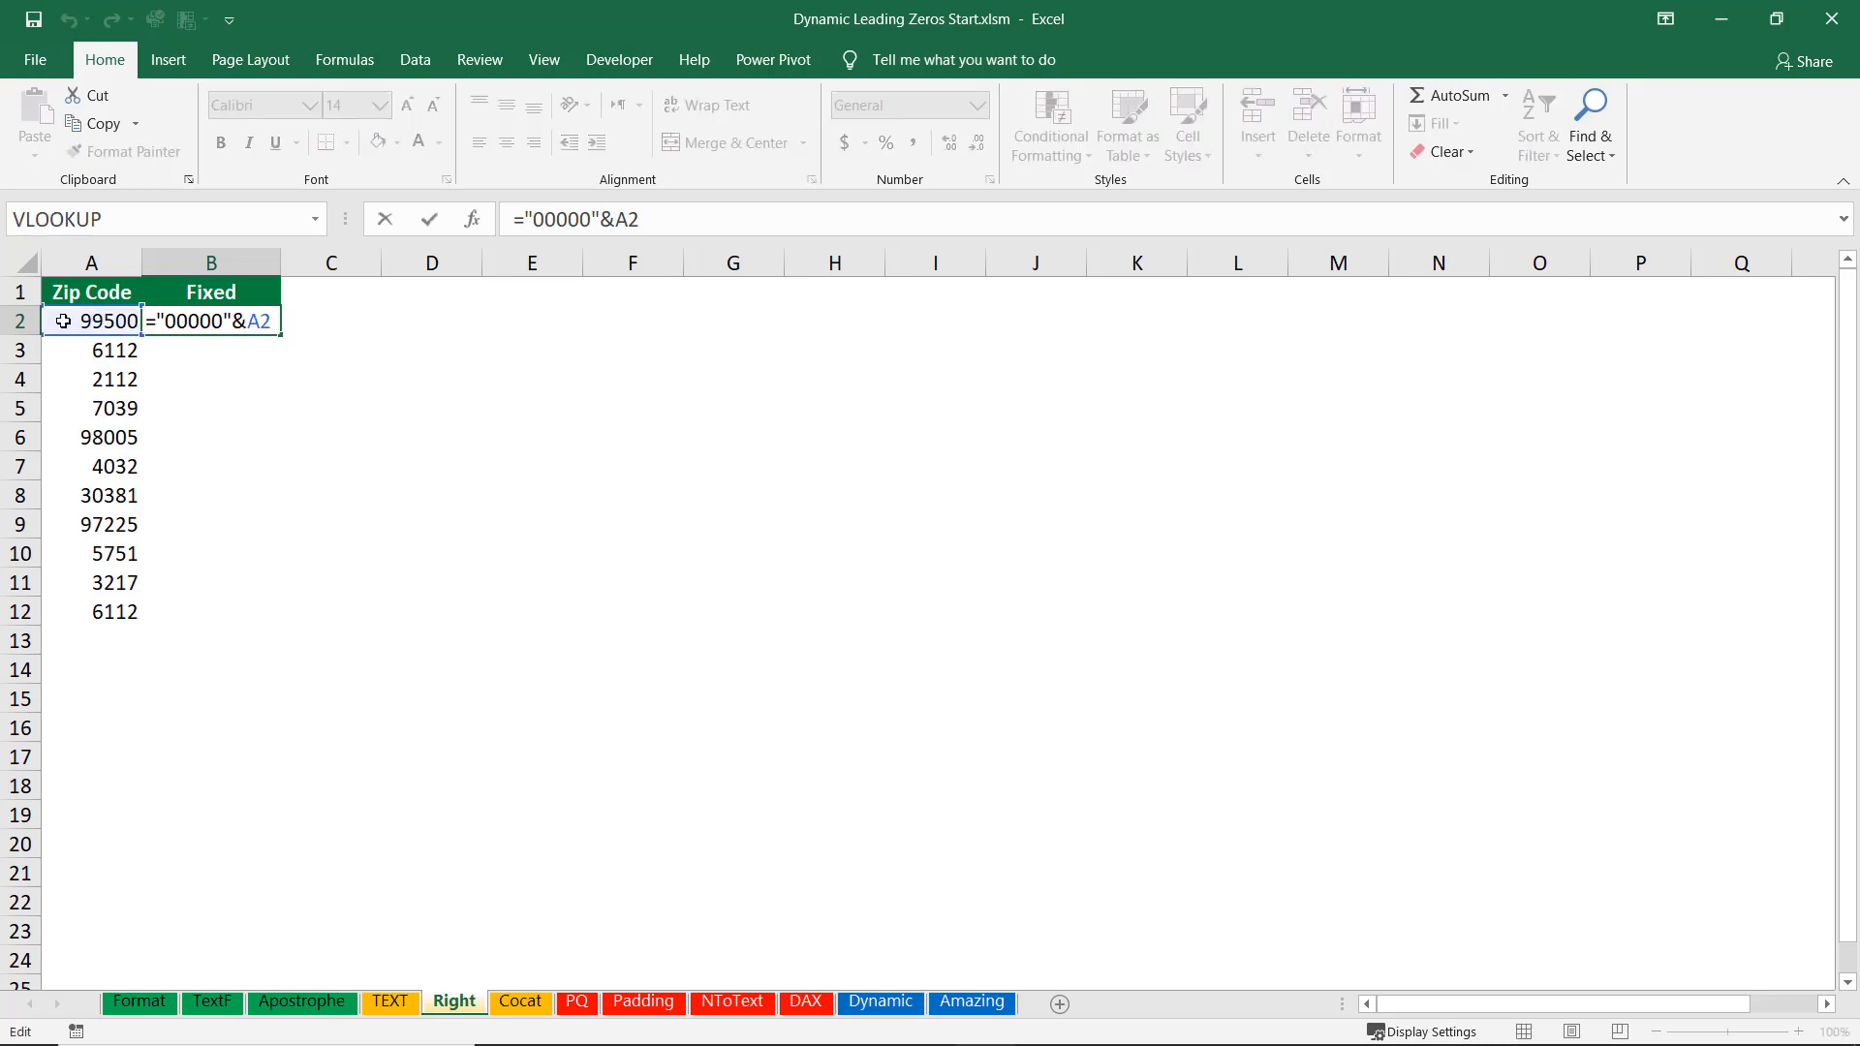
left_click(156, 321)
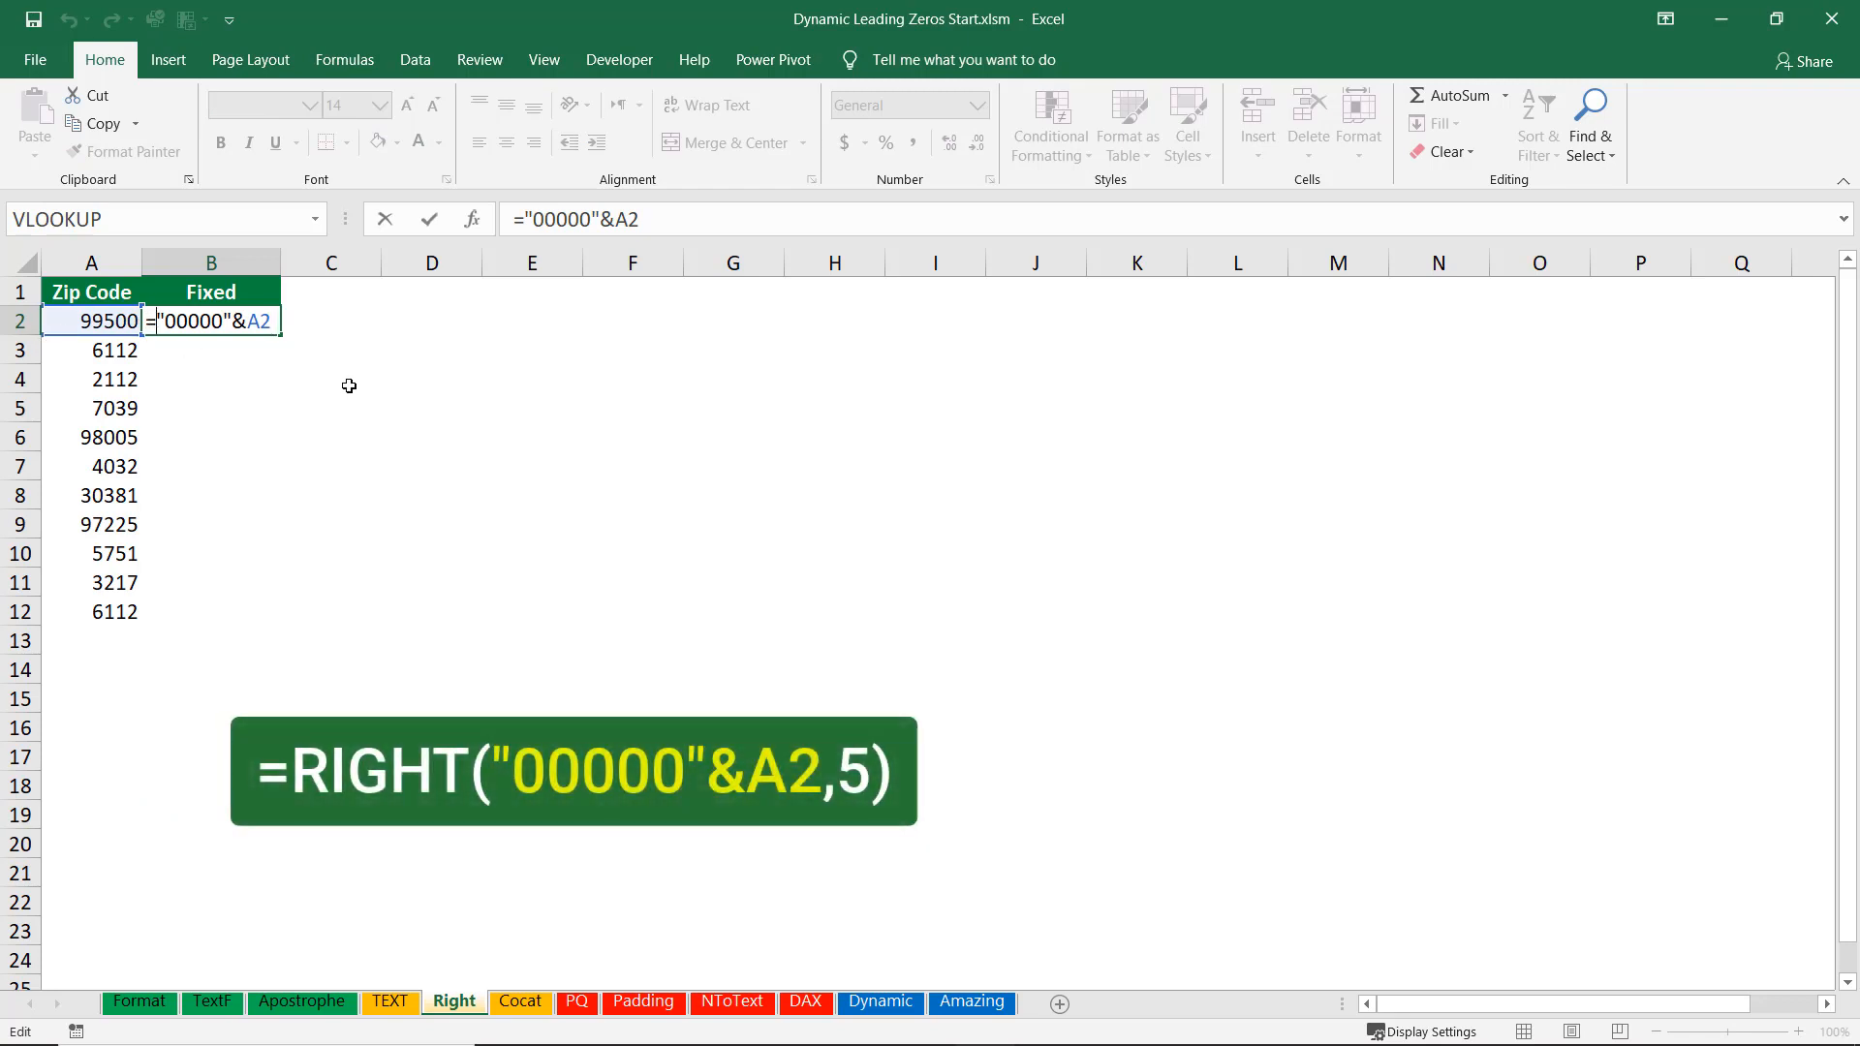
type("Right")
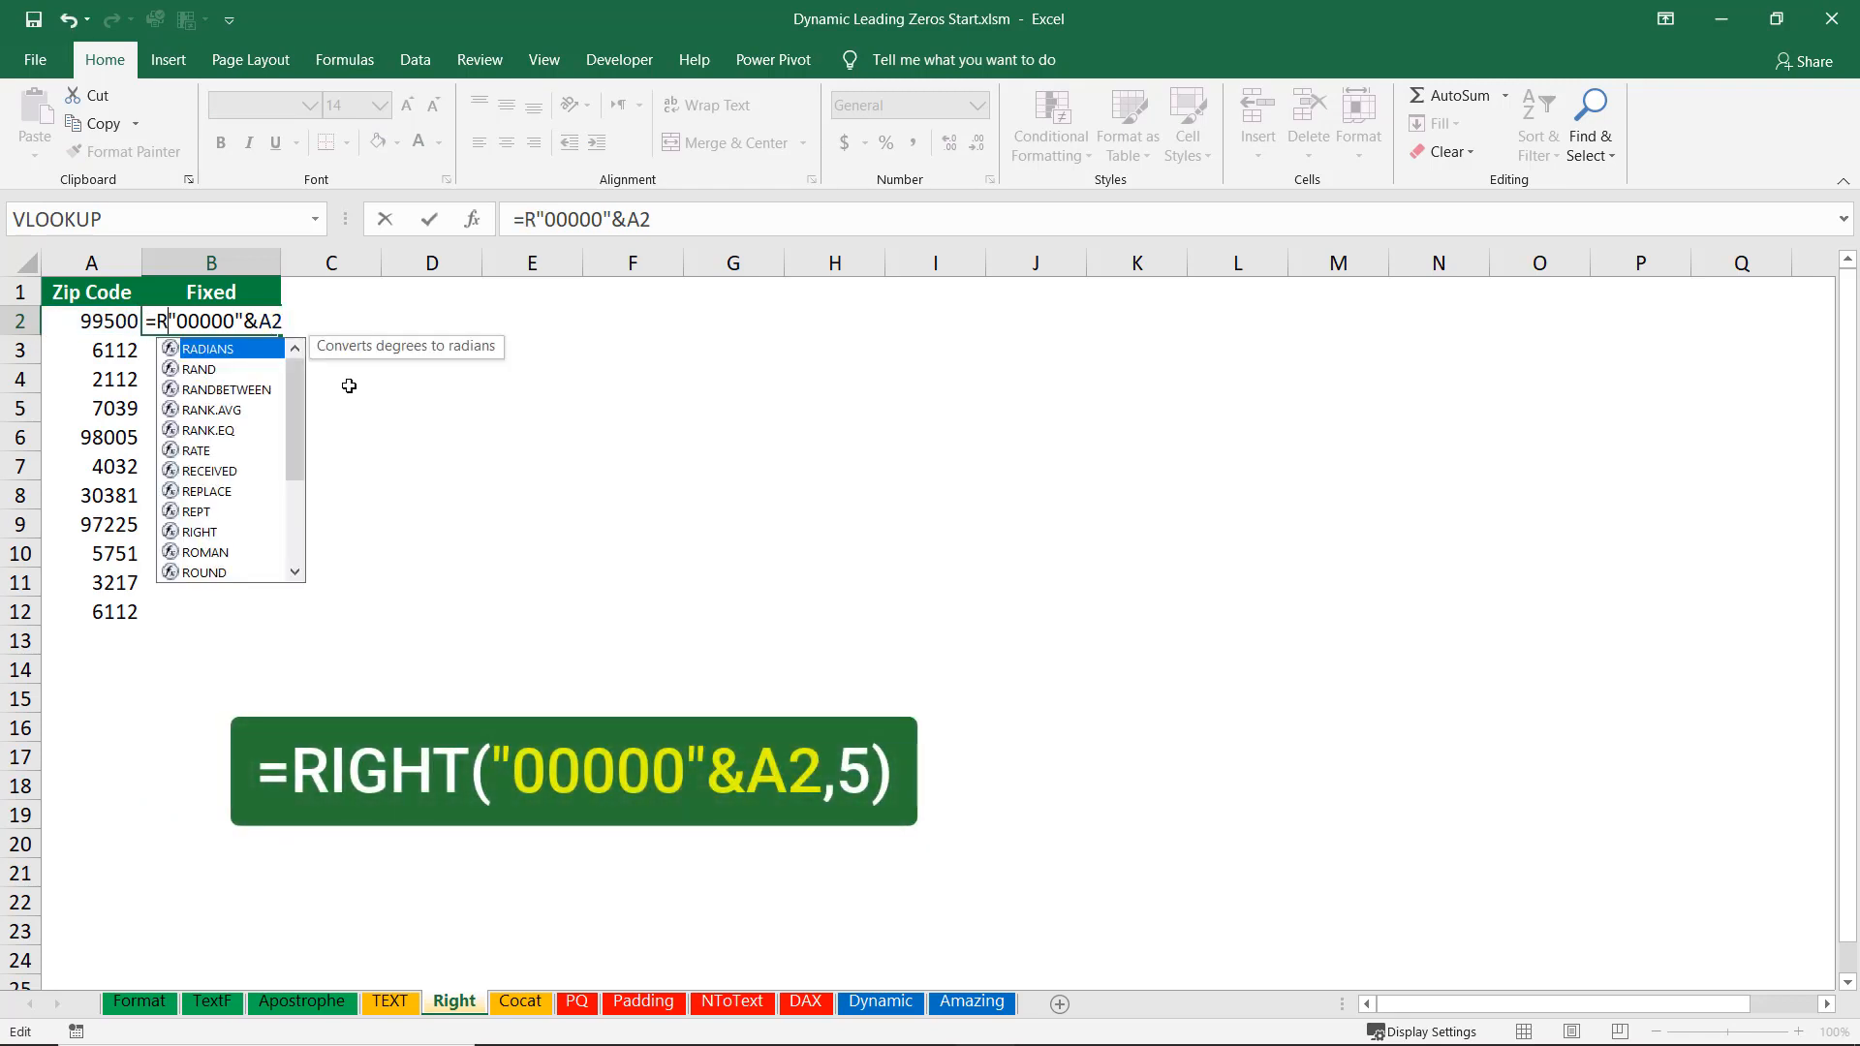
key("Tab")
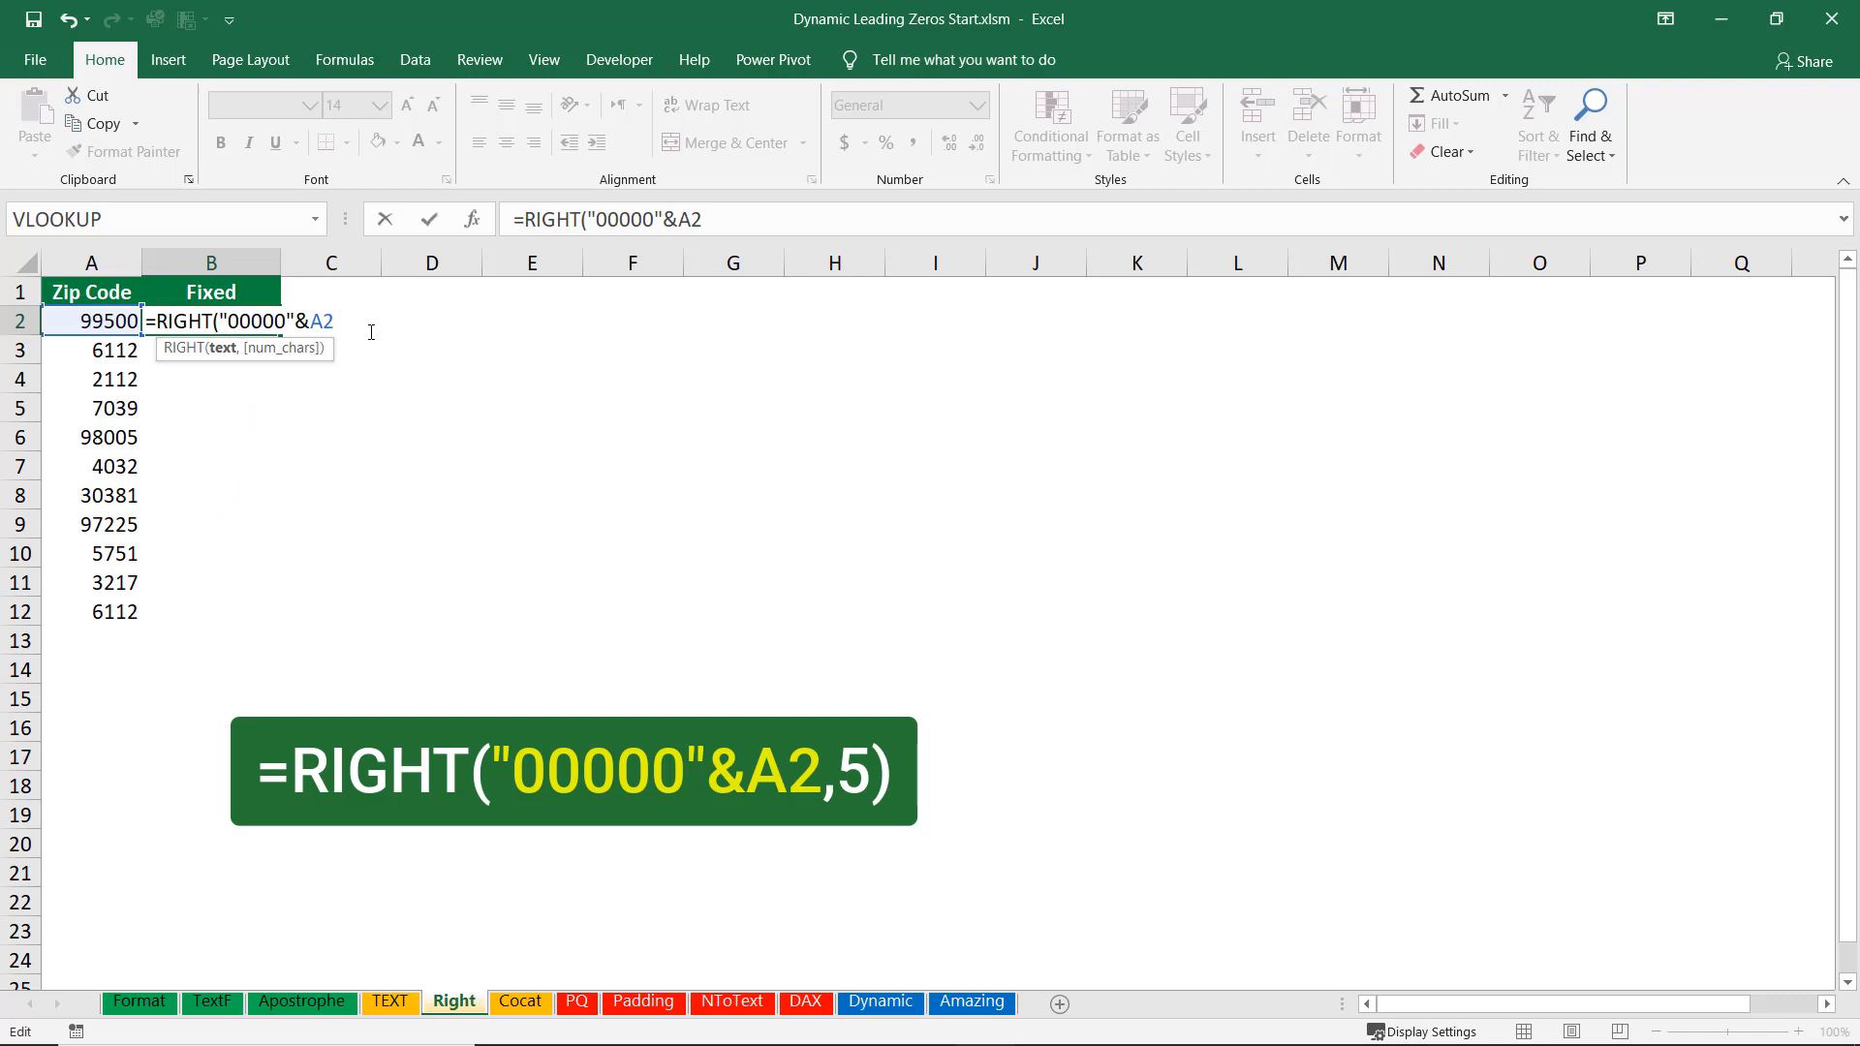
left_click(339, 322)
type(",5)")
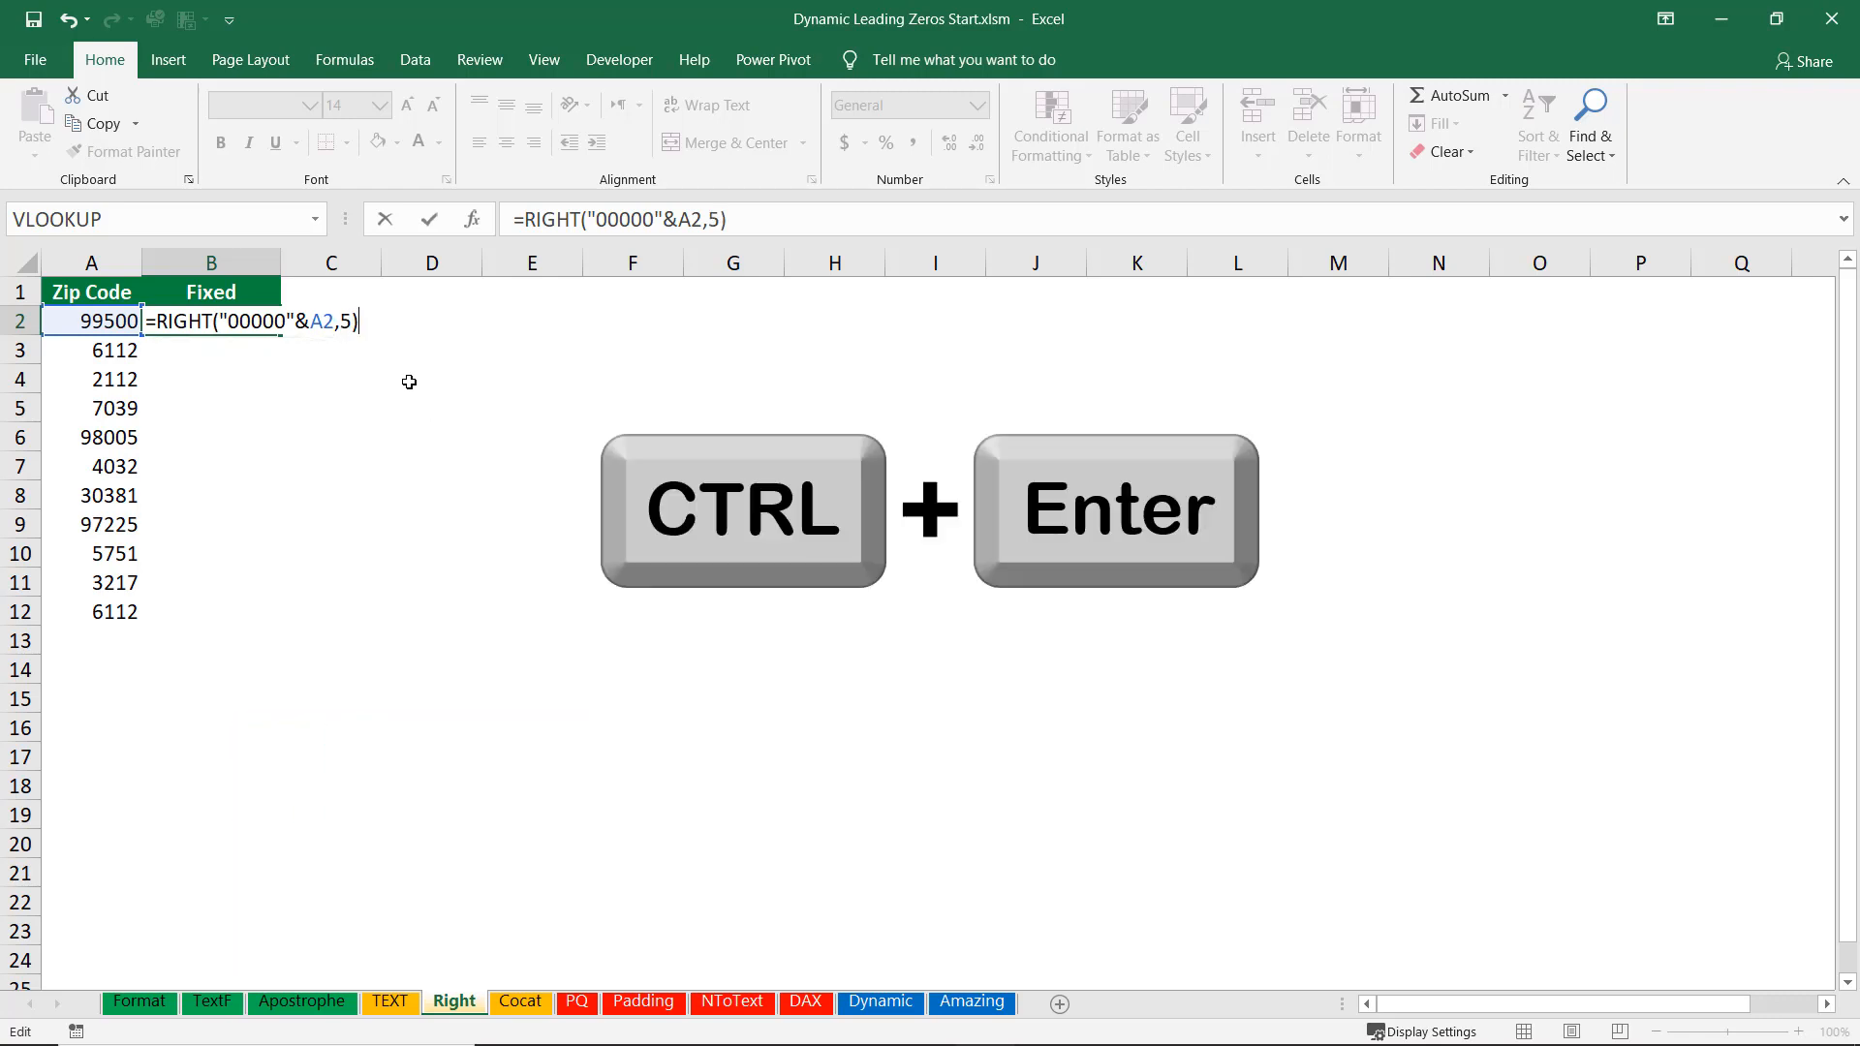
key("ctrl+Return")
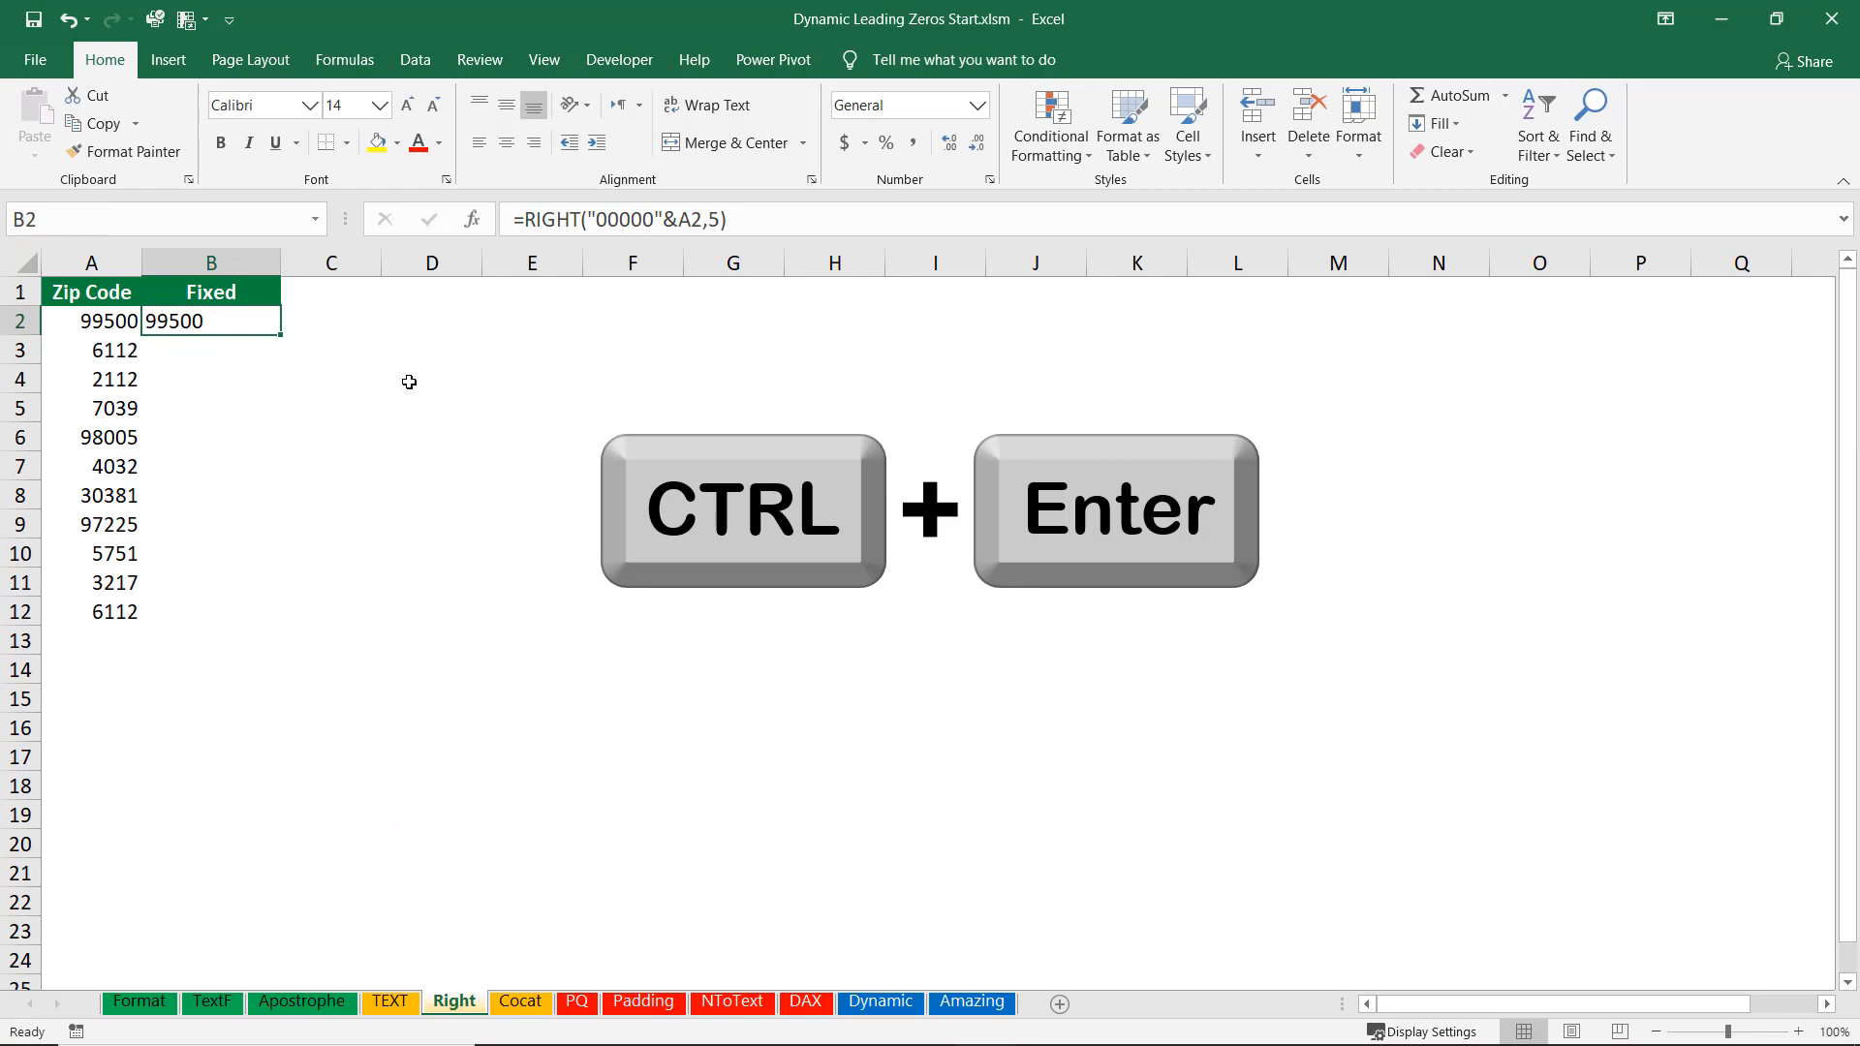
double_click(280, 333)
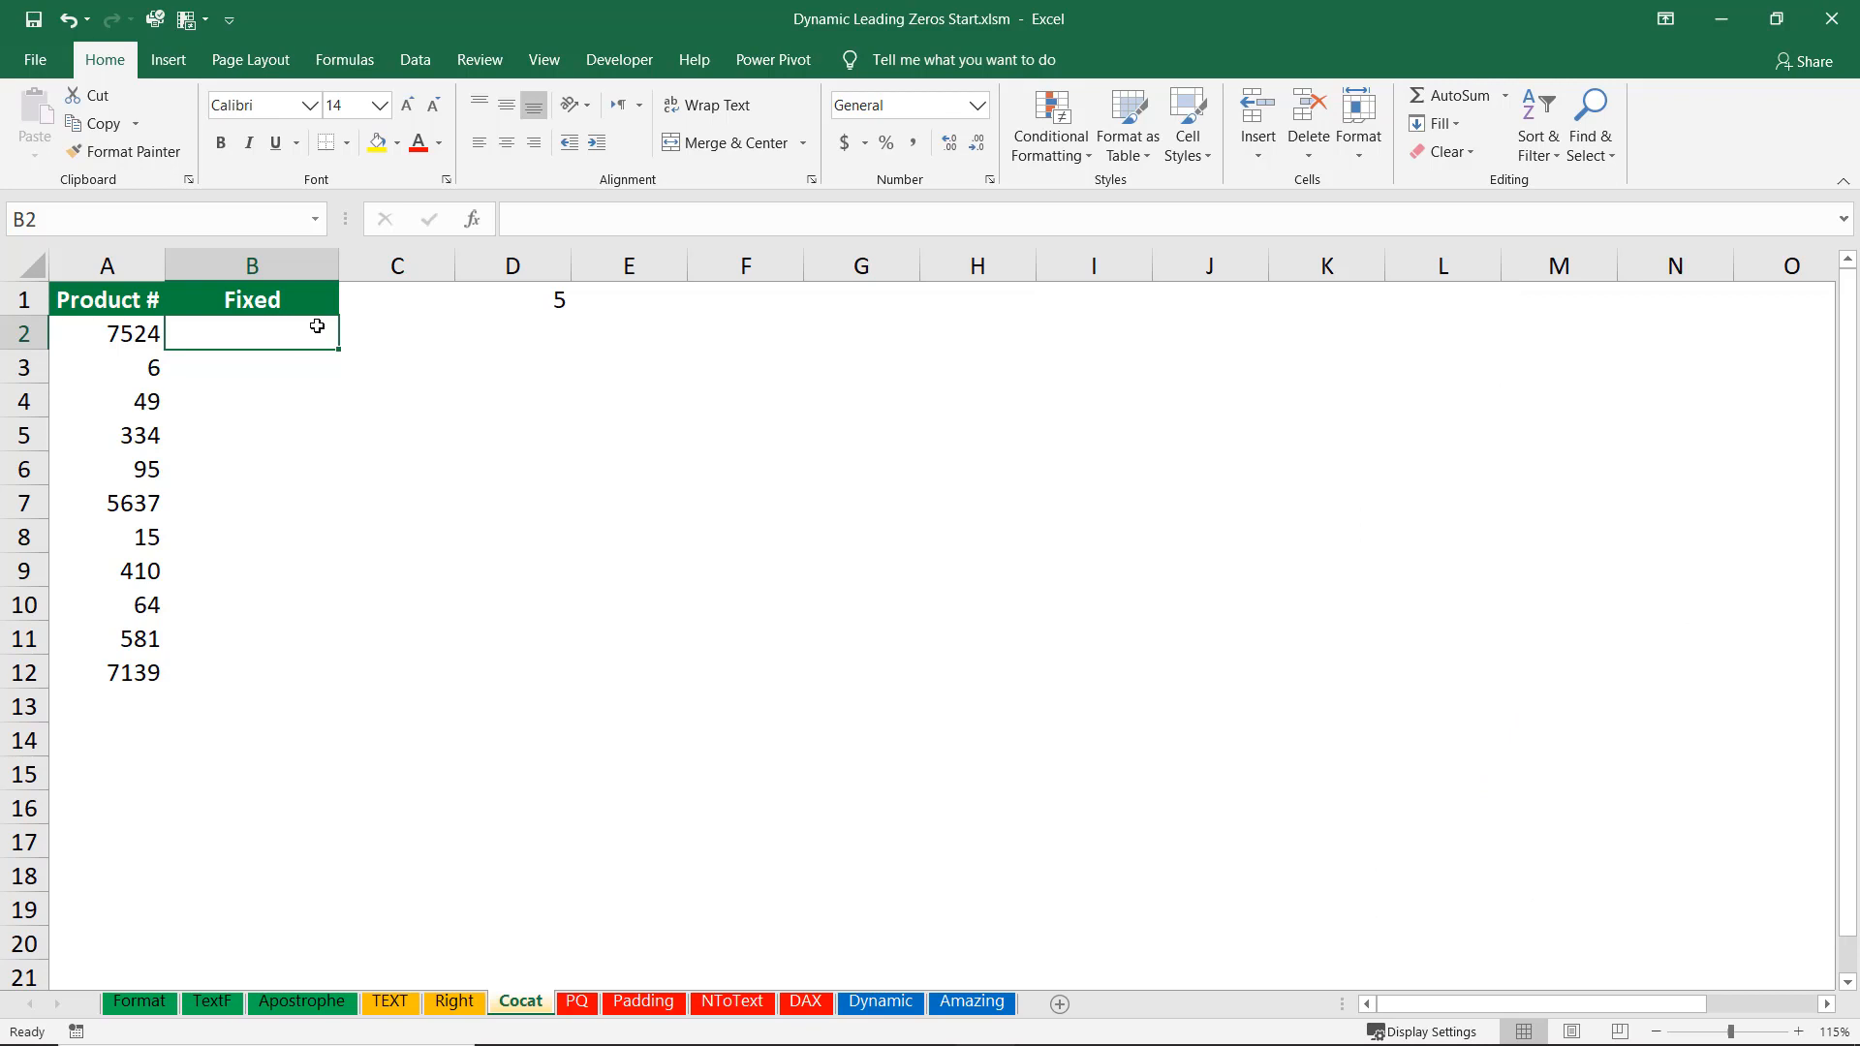
Enter =CONCAT("0000000",A2) in cell B2 of the Fixed column on the Cocat sheet.
type("=conv")
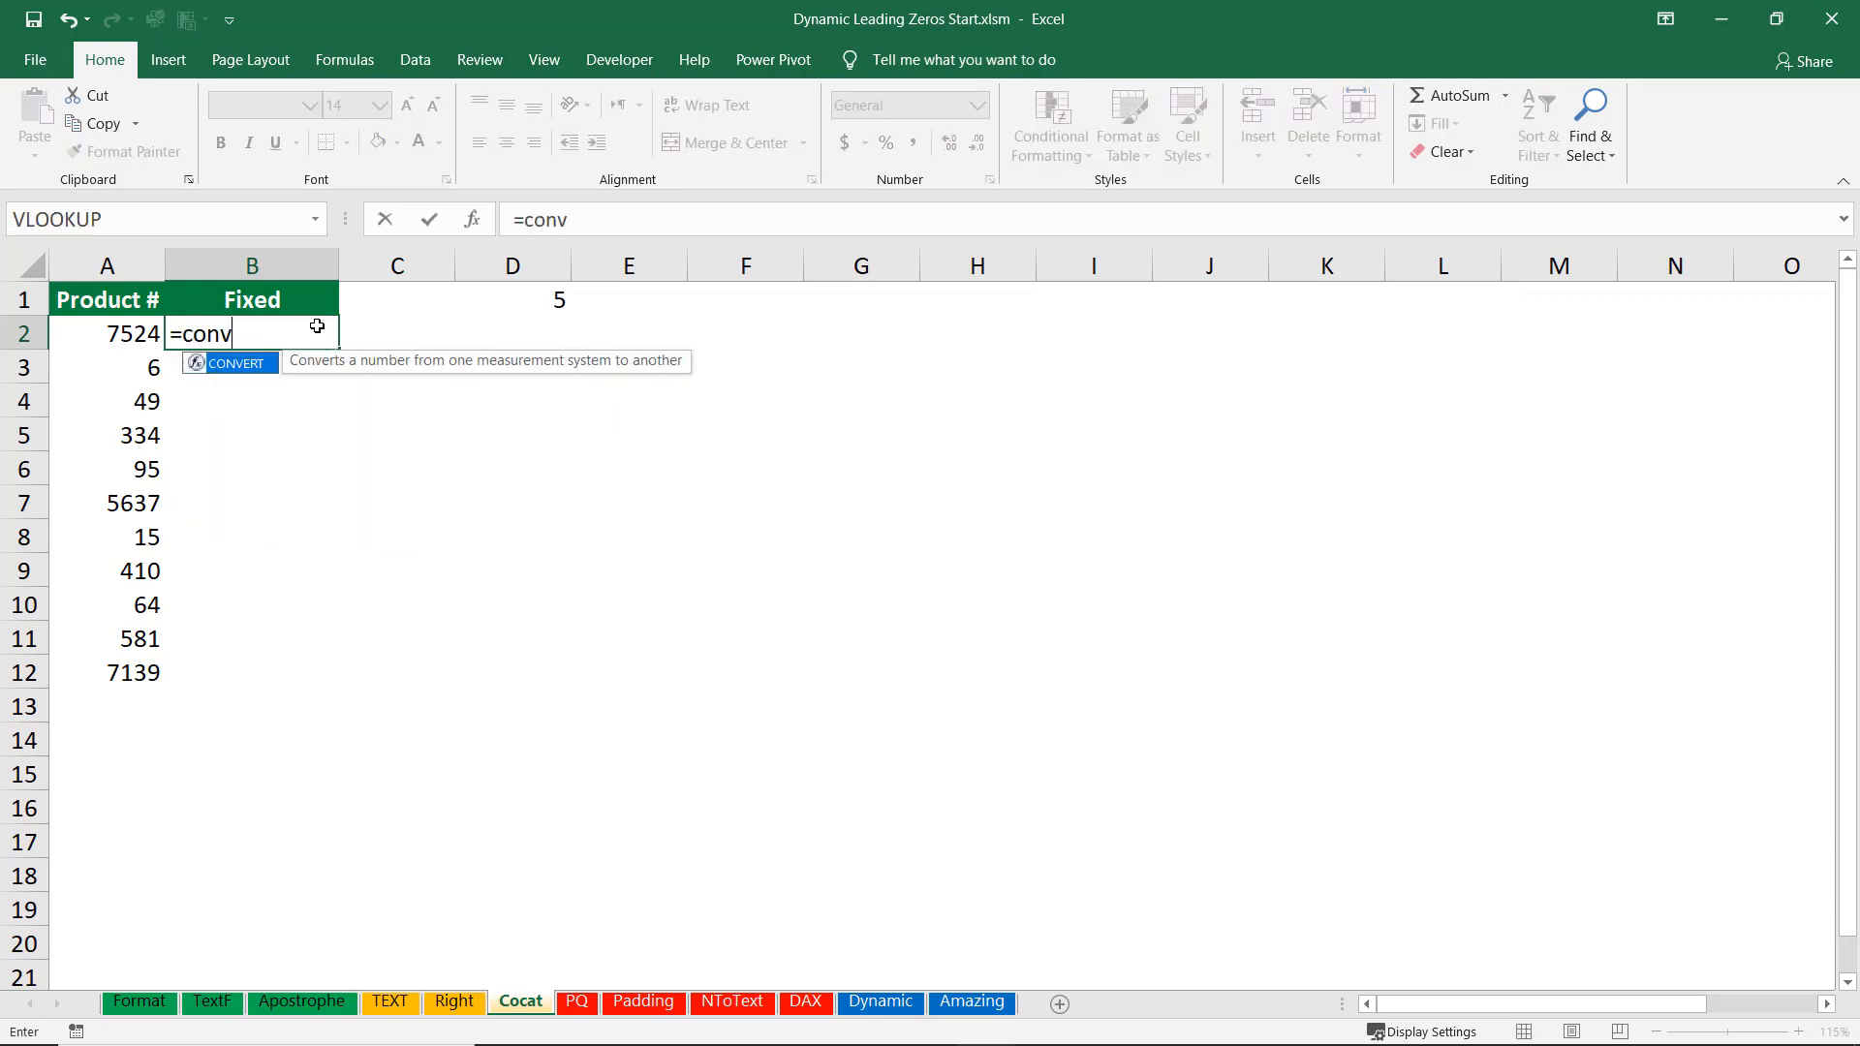
key("BackSpace")
type("c")
key("Tab")
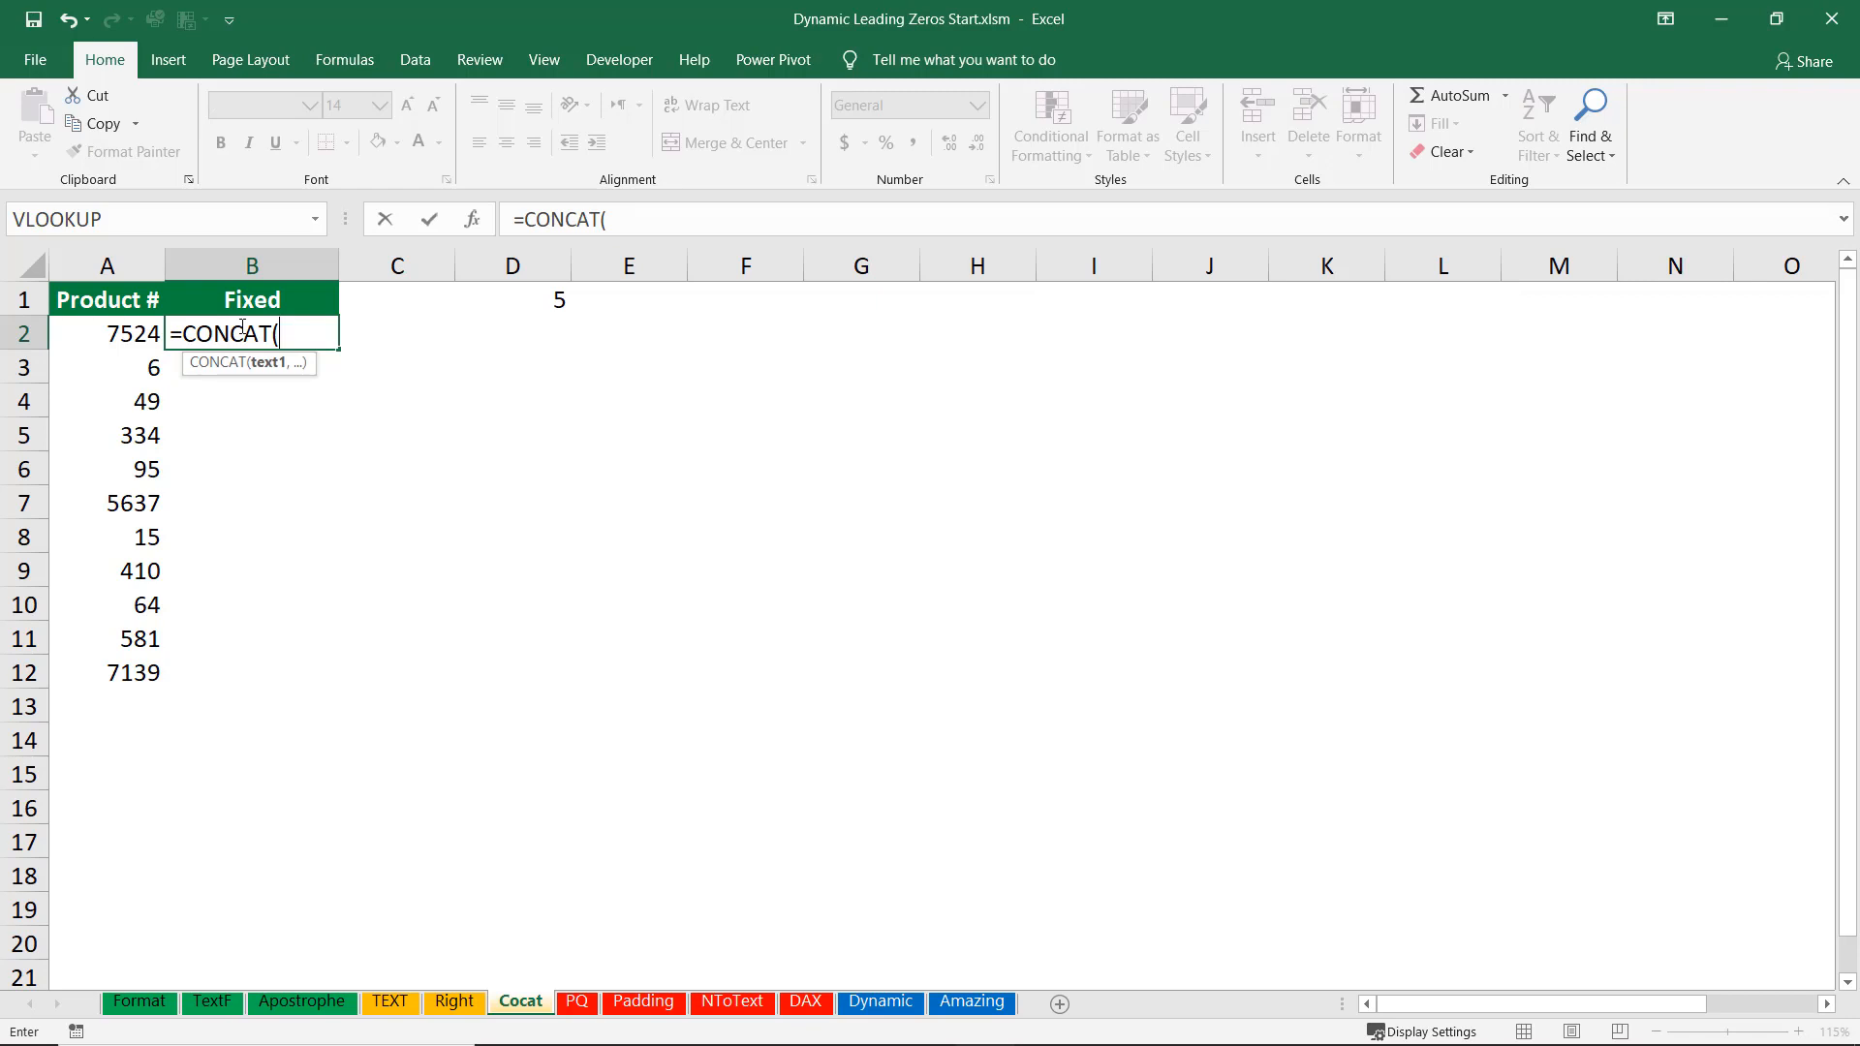
type("\"0000000")
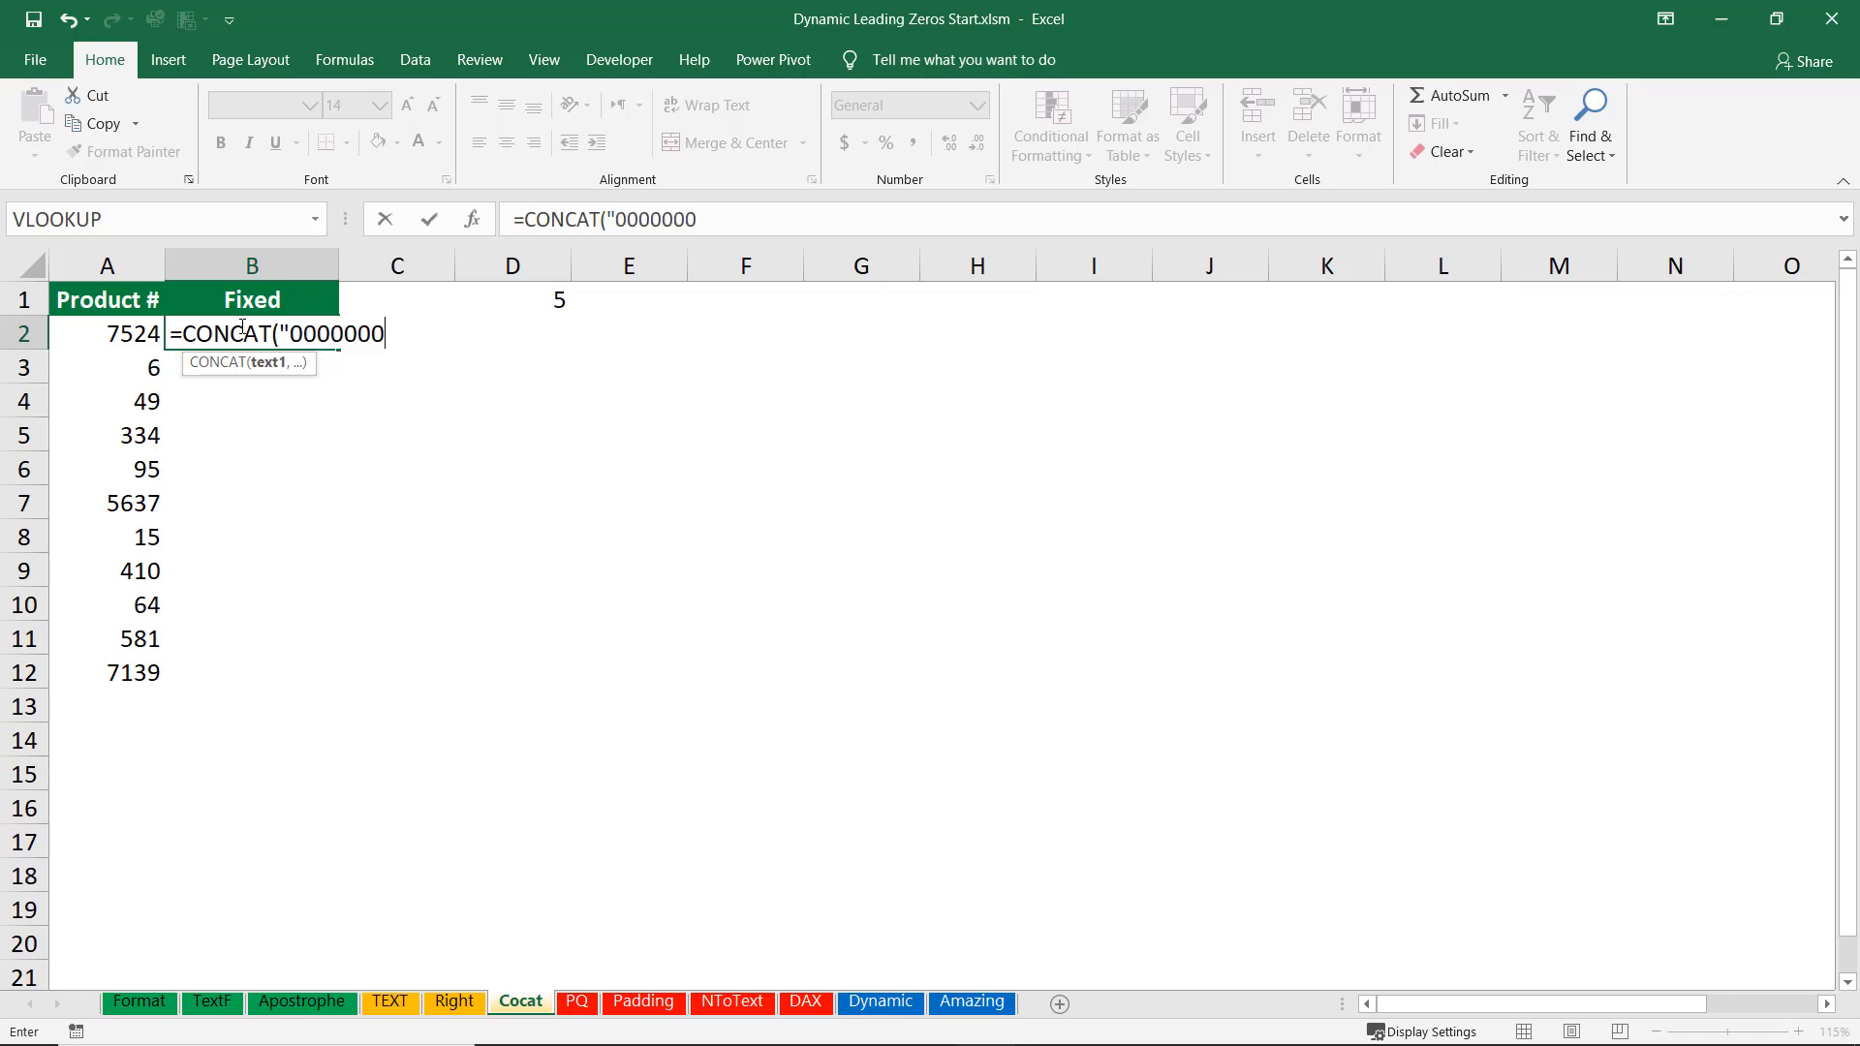
type("\",")
left_click(135, 333)
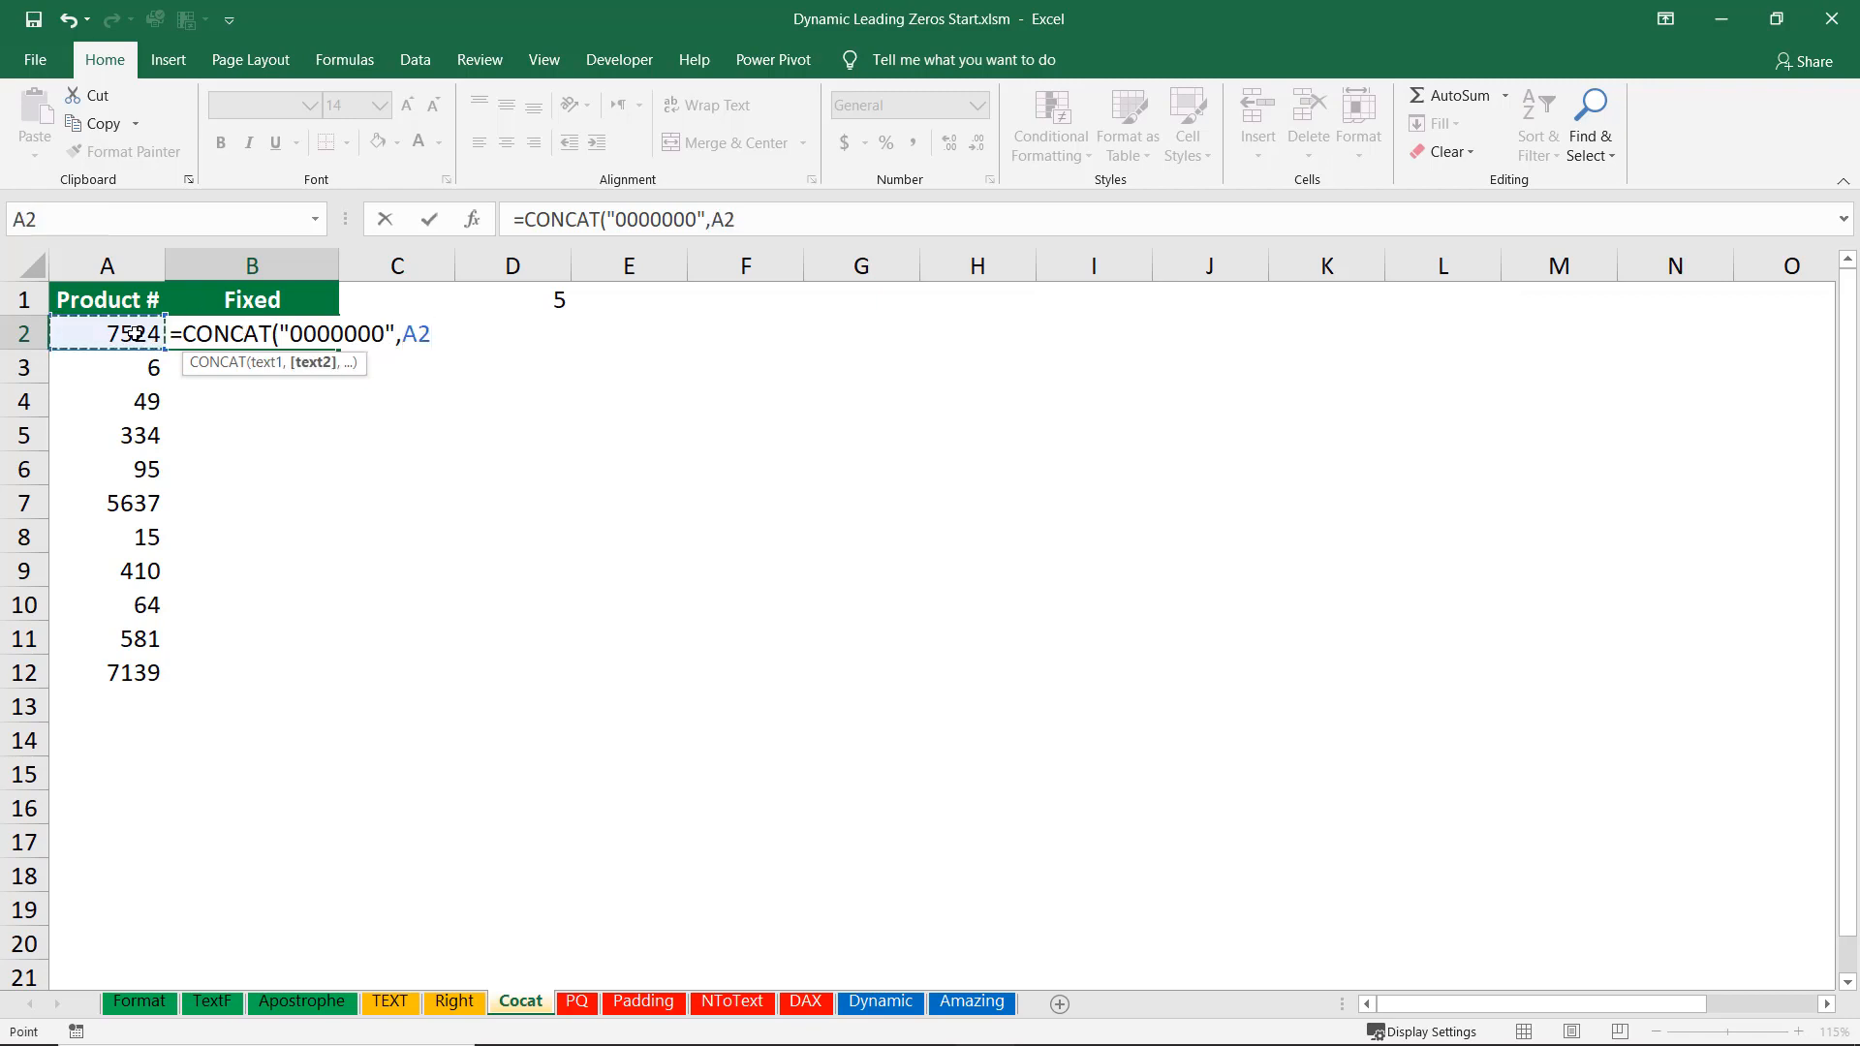
type(")")
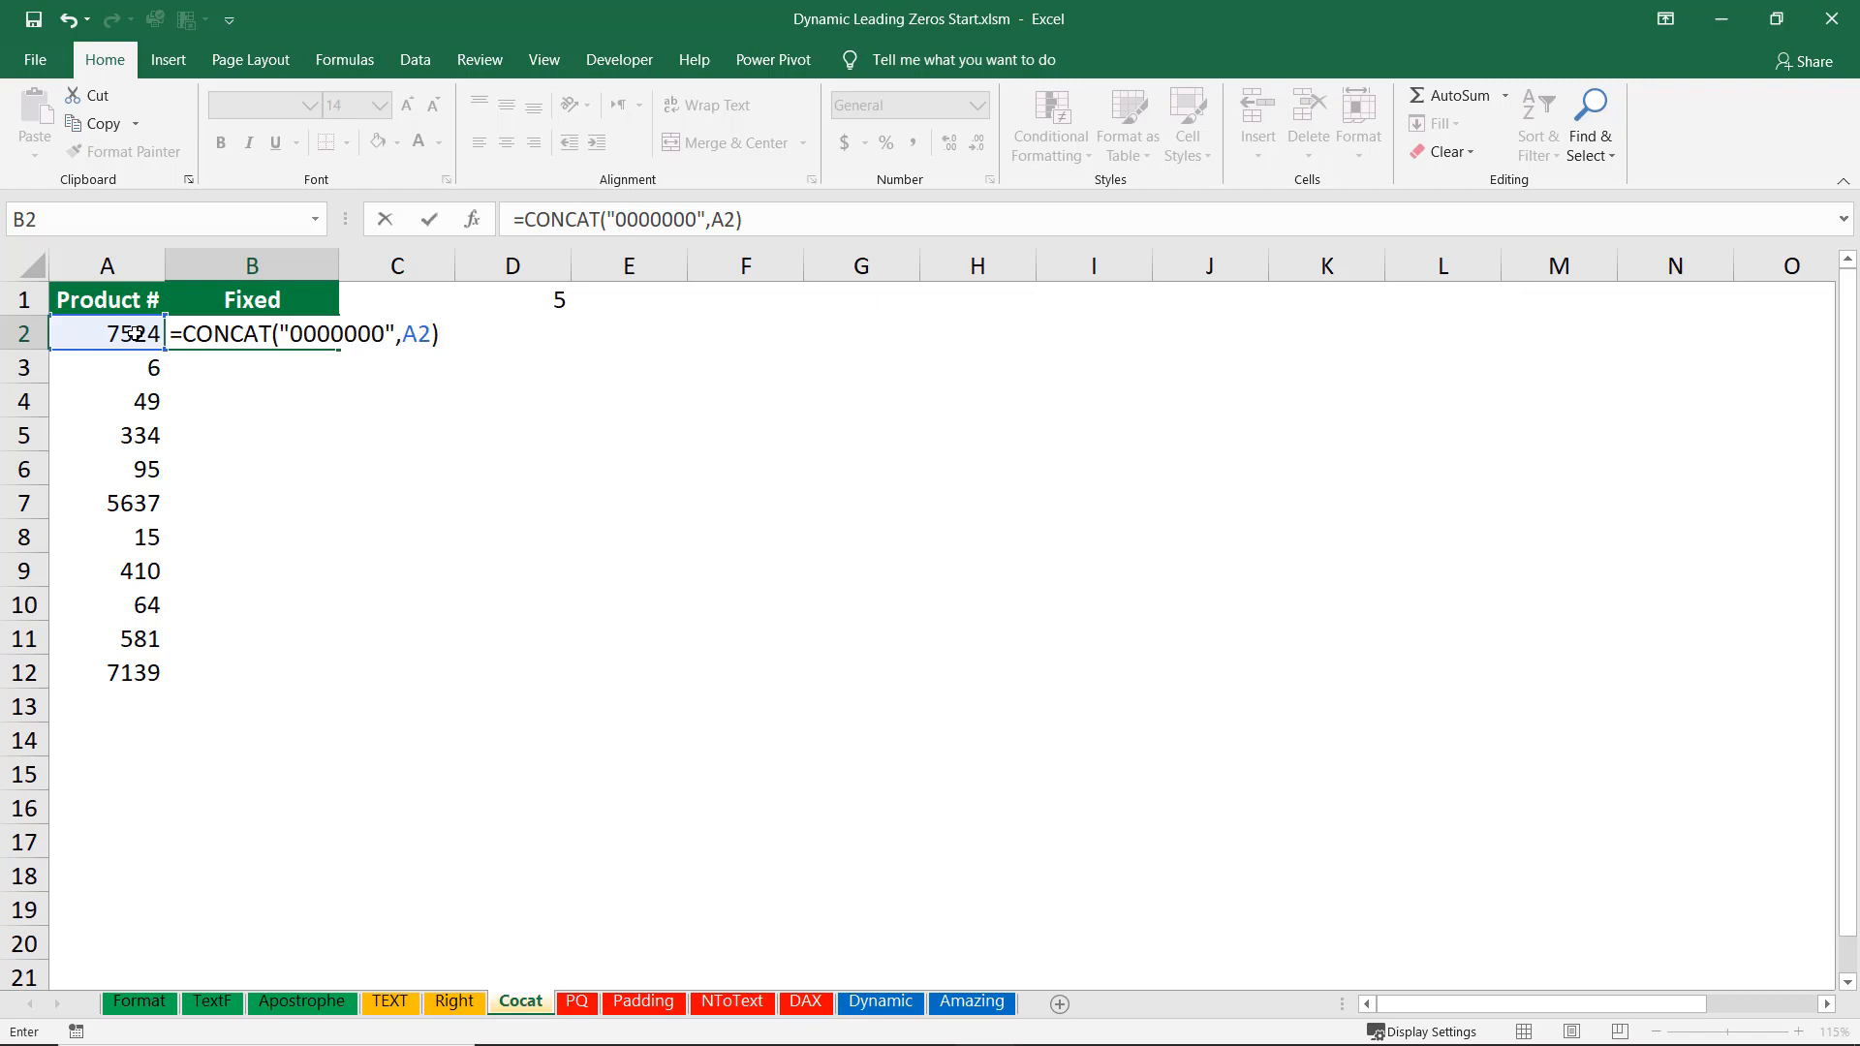
key("ctrl+Return")
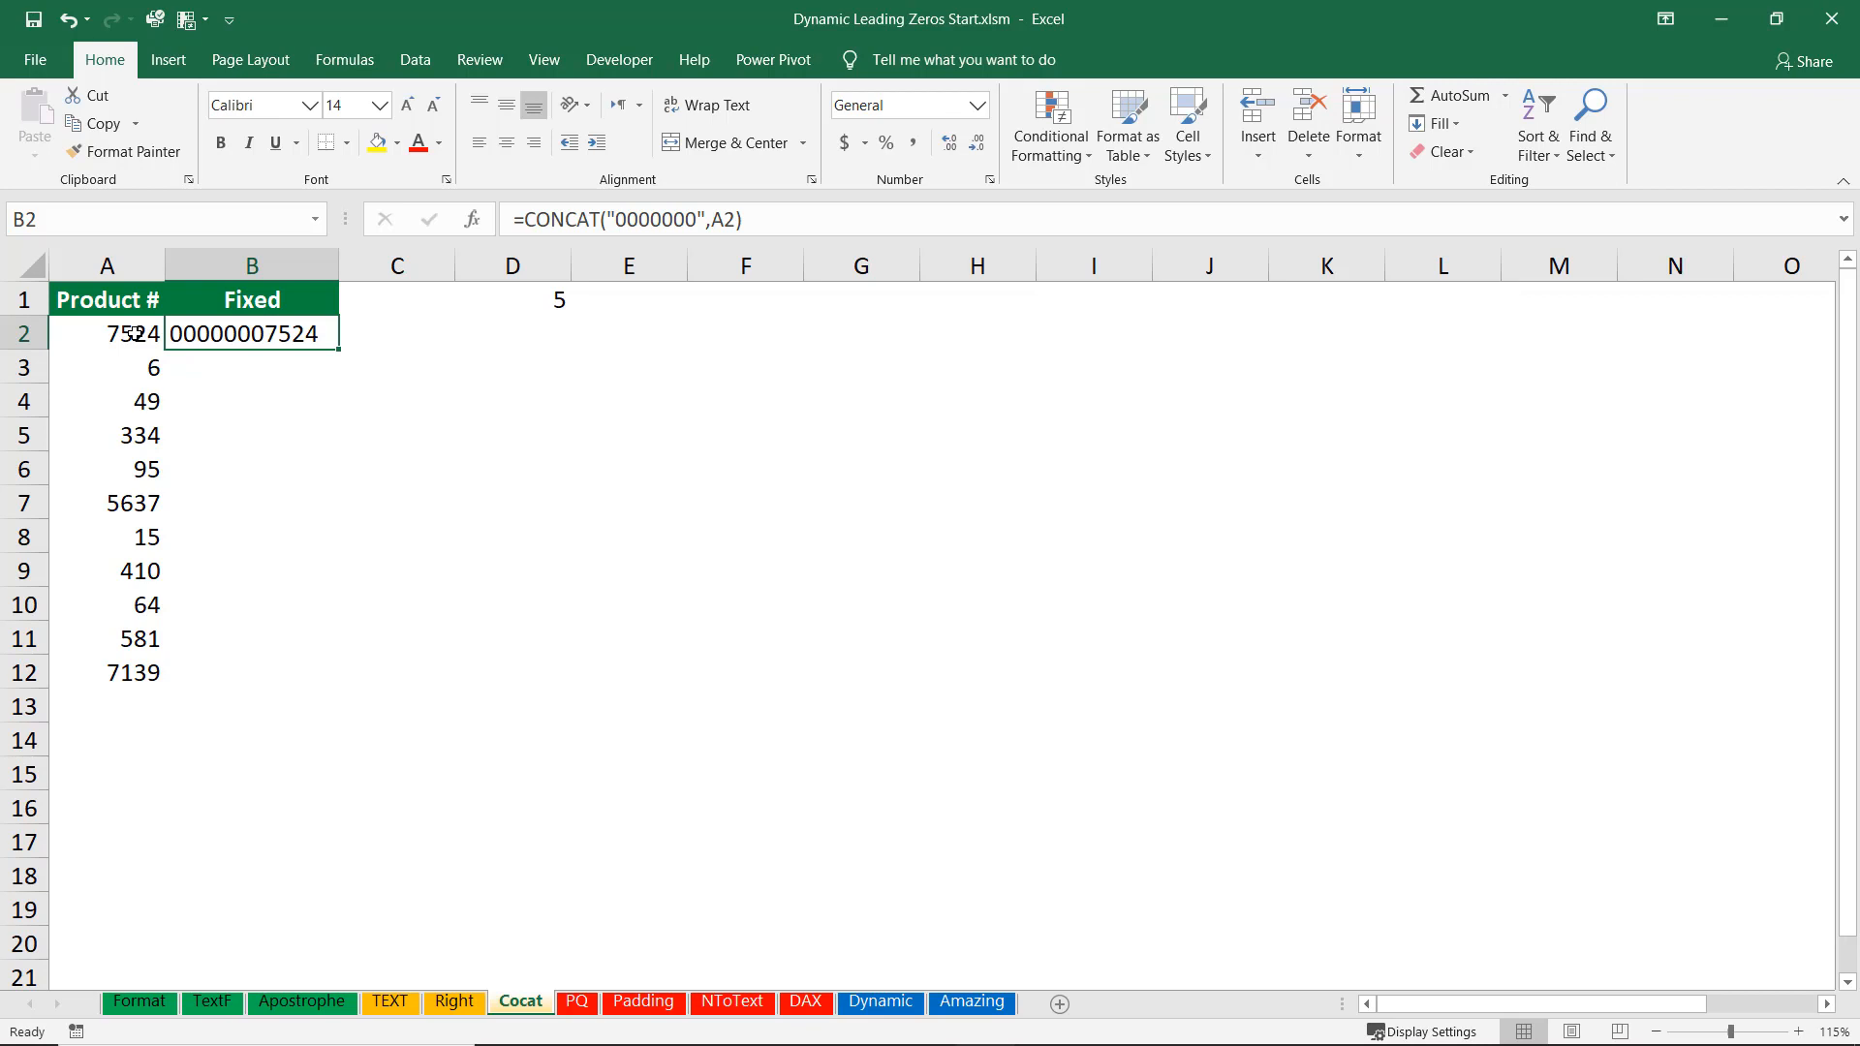
Wrap B2's formula as =RIGHT(CONCAT("0000000",A2),$D$1) and fill it down the Fixed column.
key("F2")
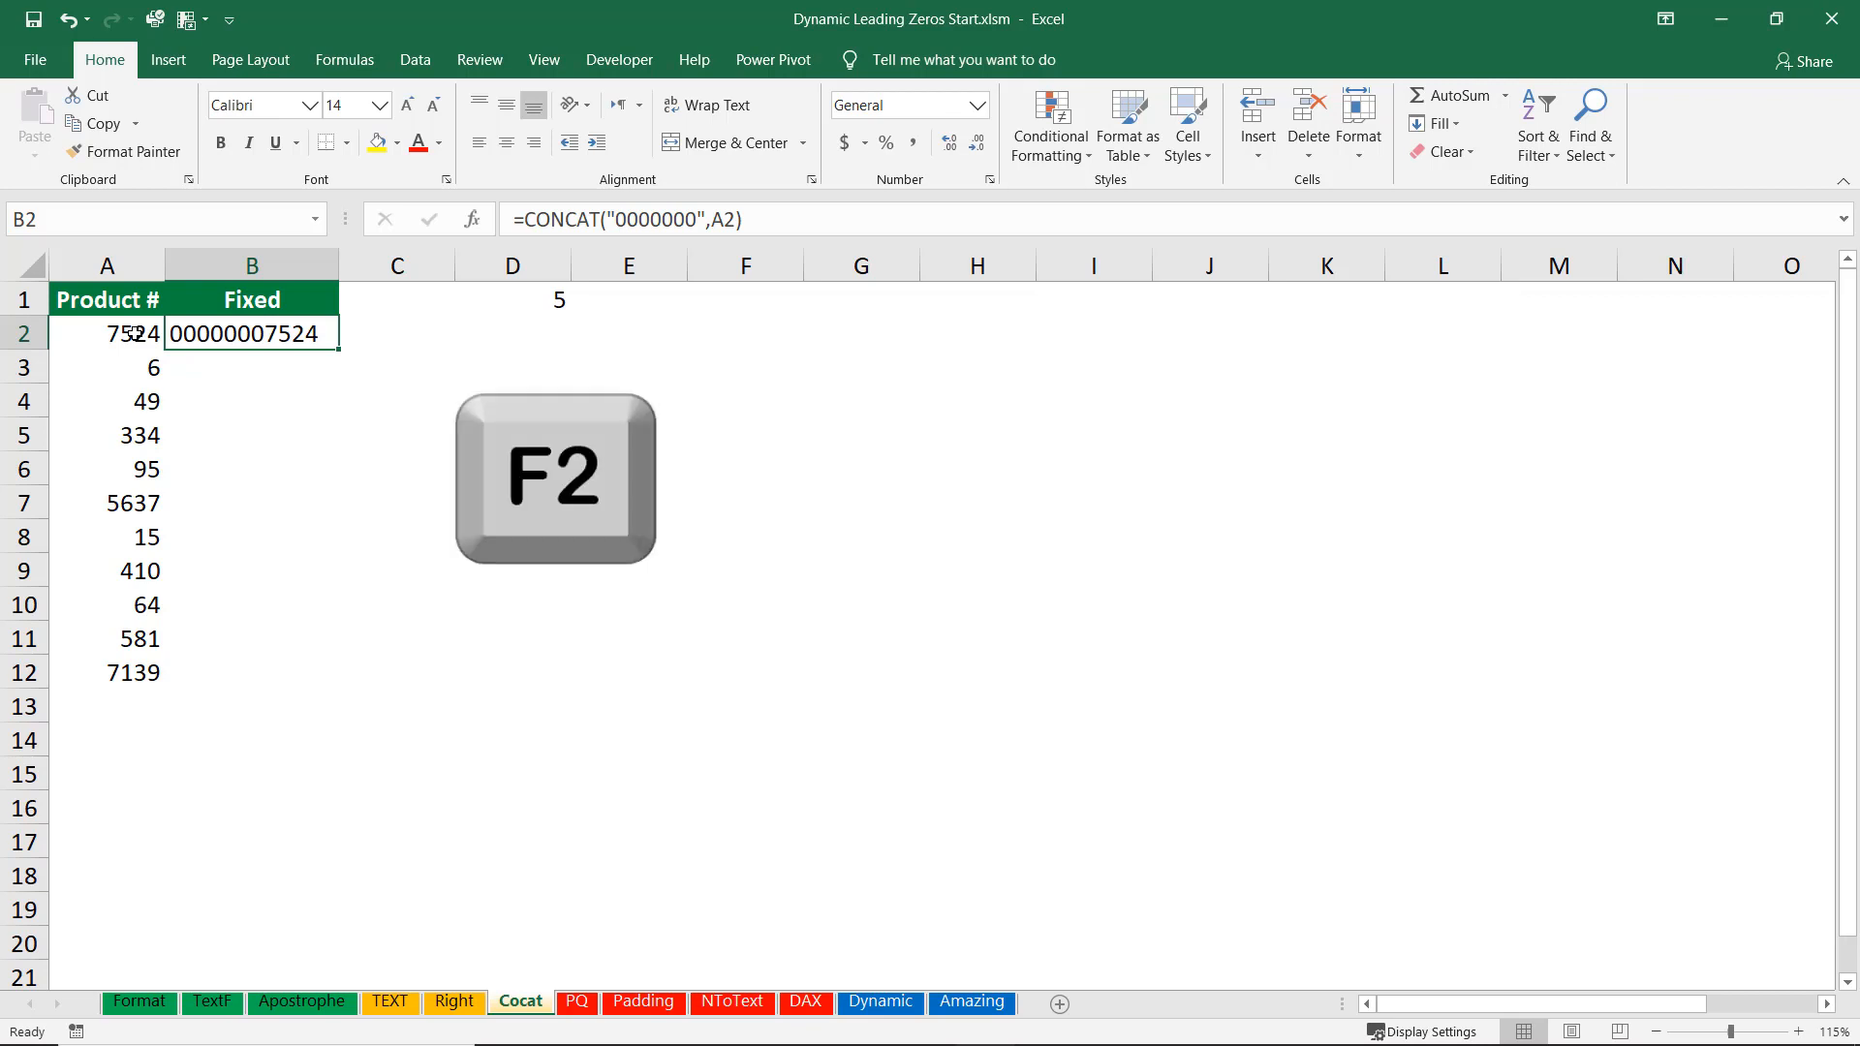
key("F2")
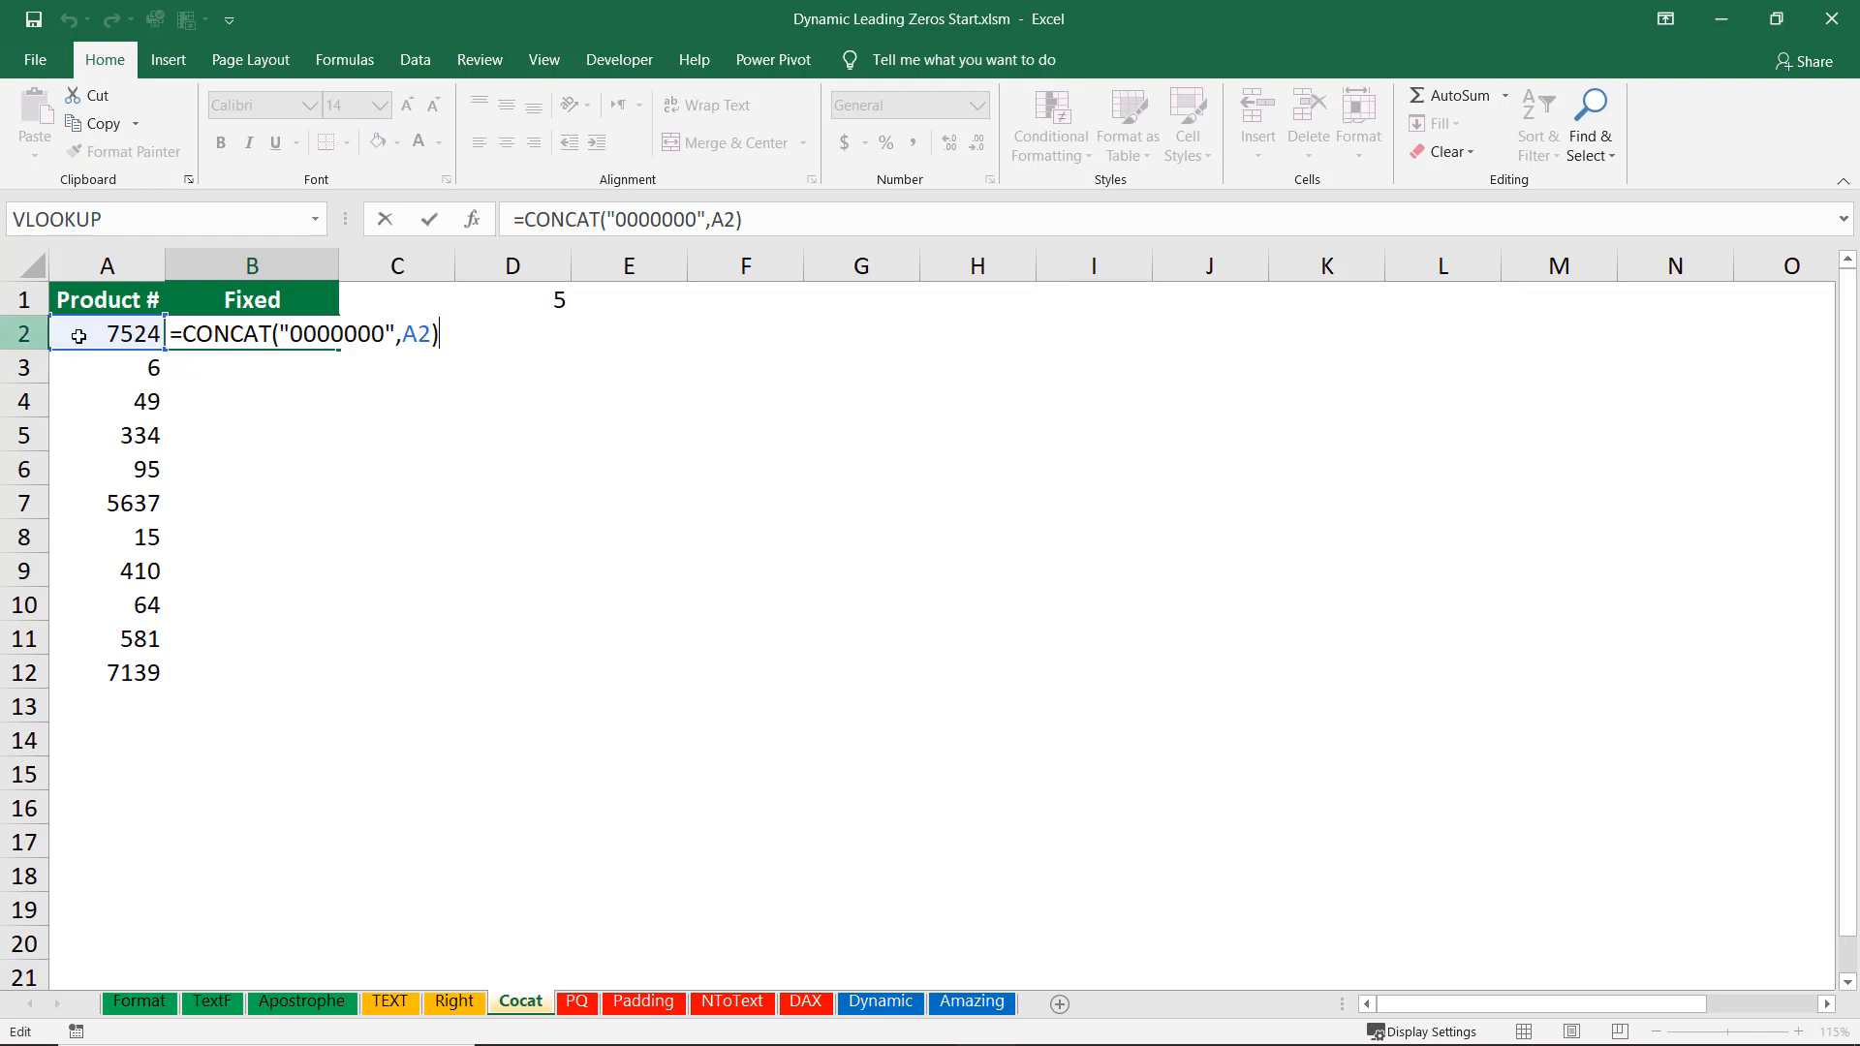
left_click(185, 326)
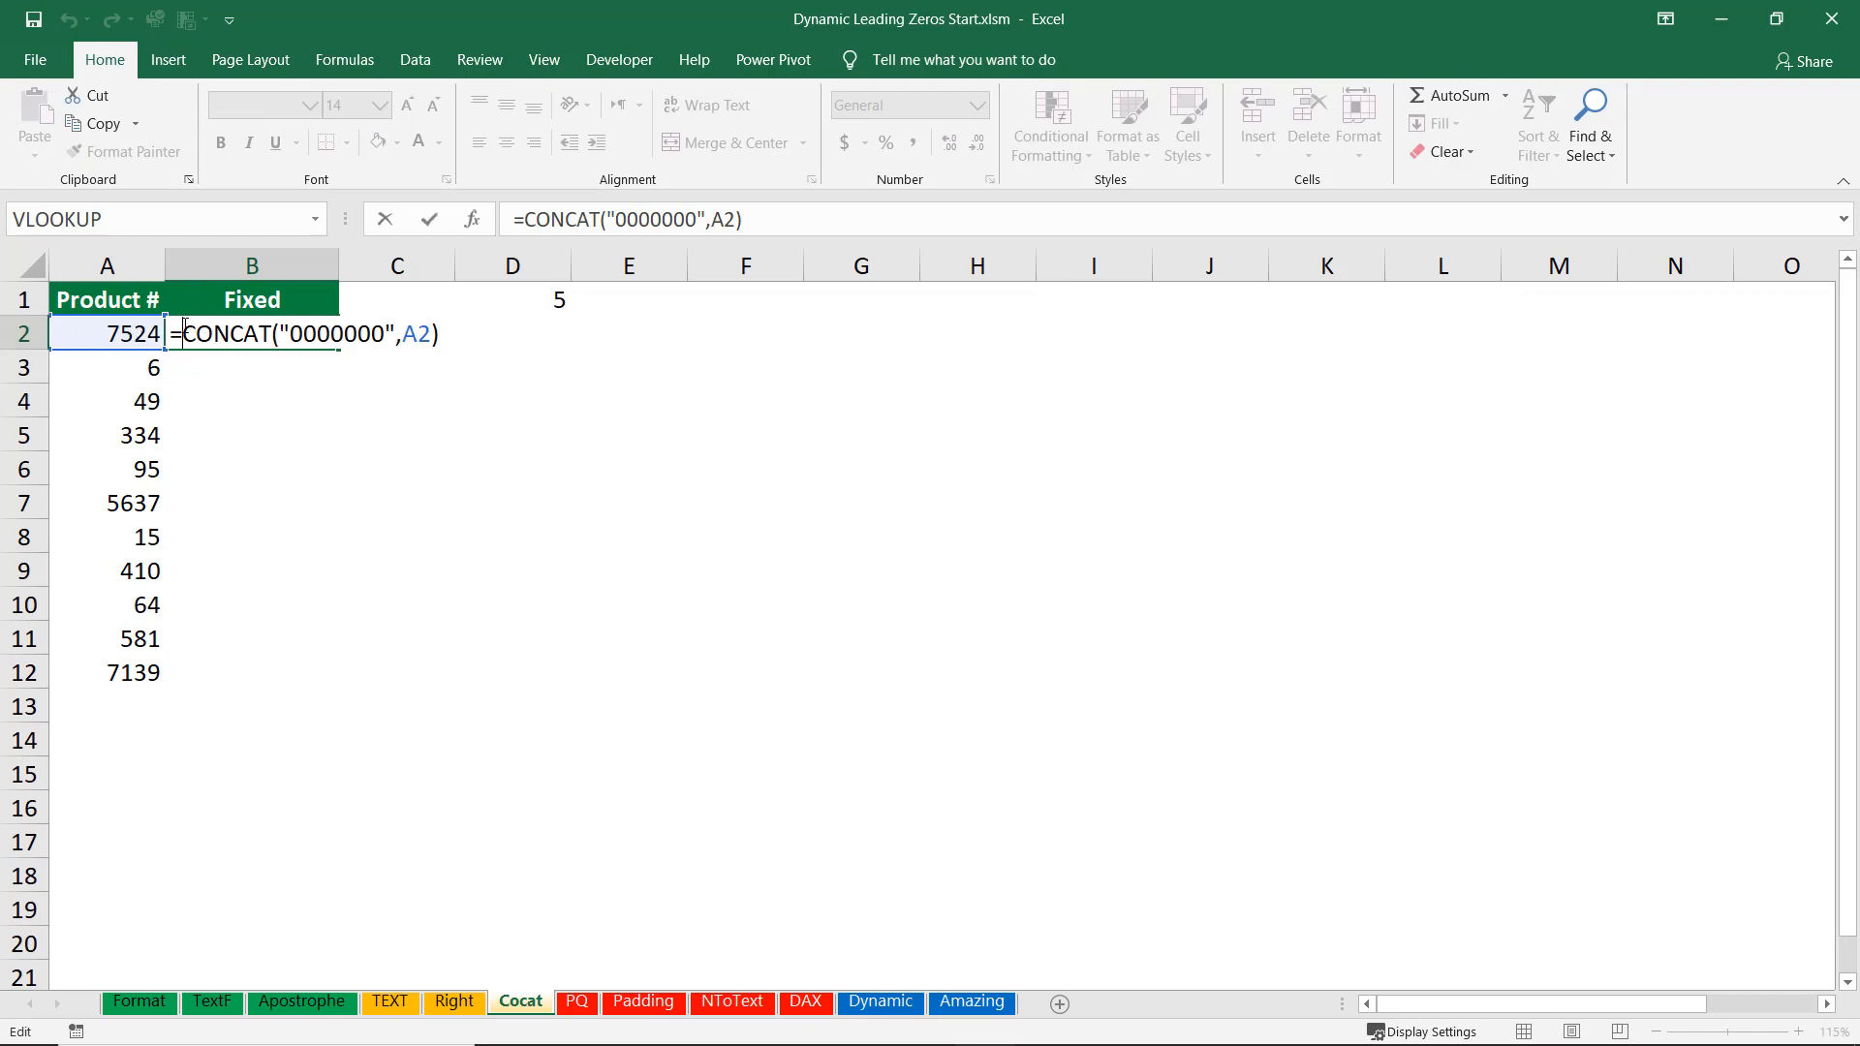
type("RIGHT(")
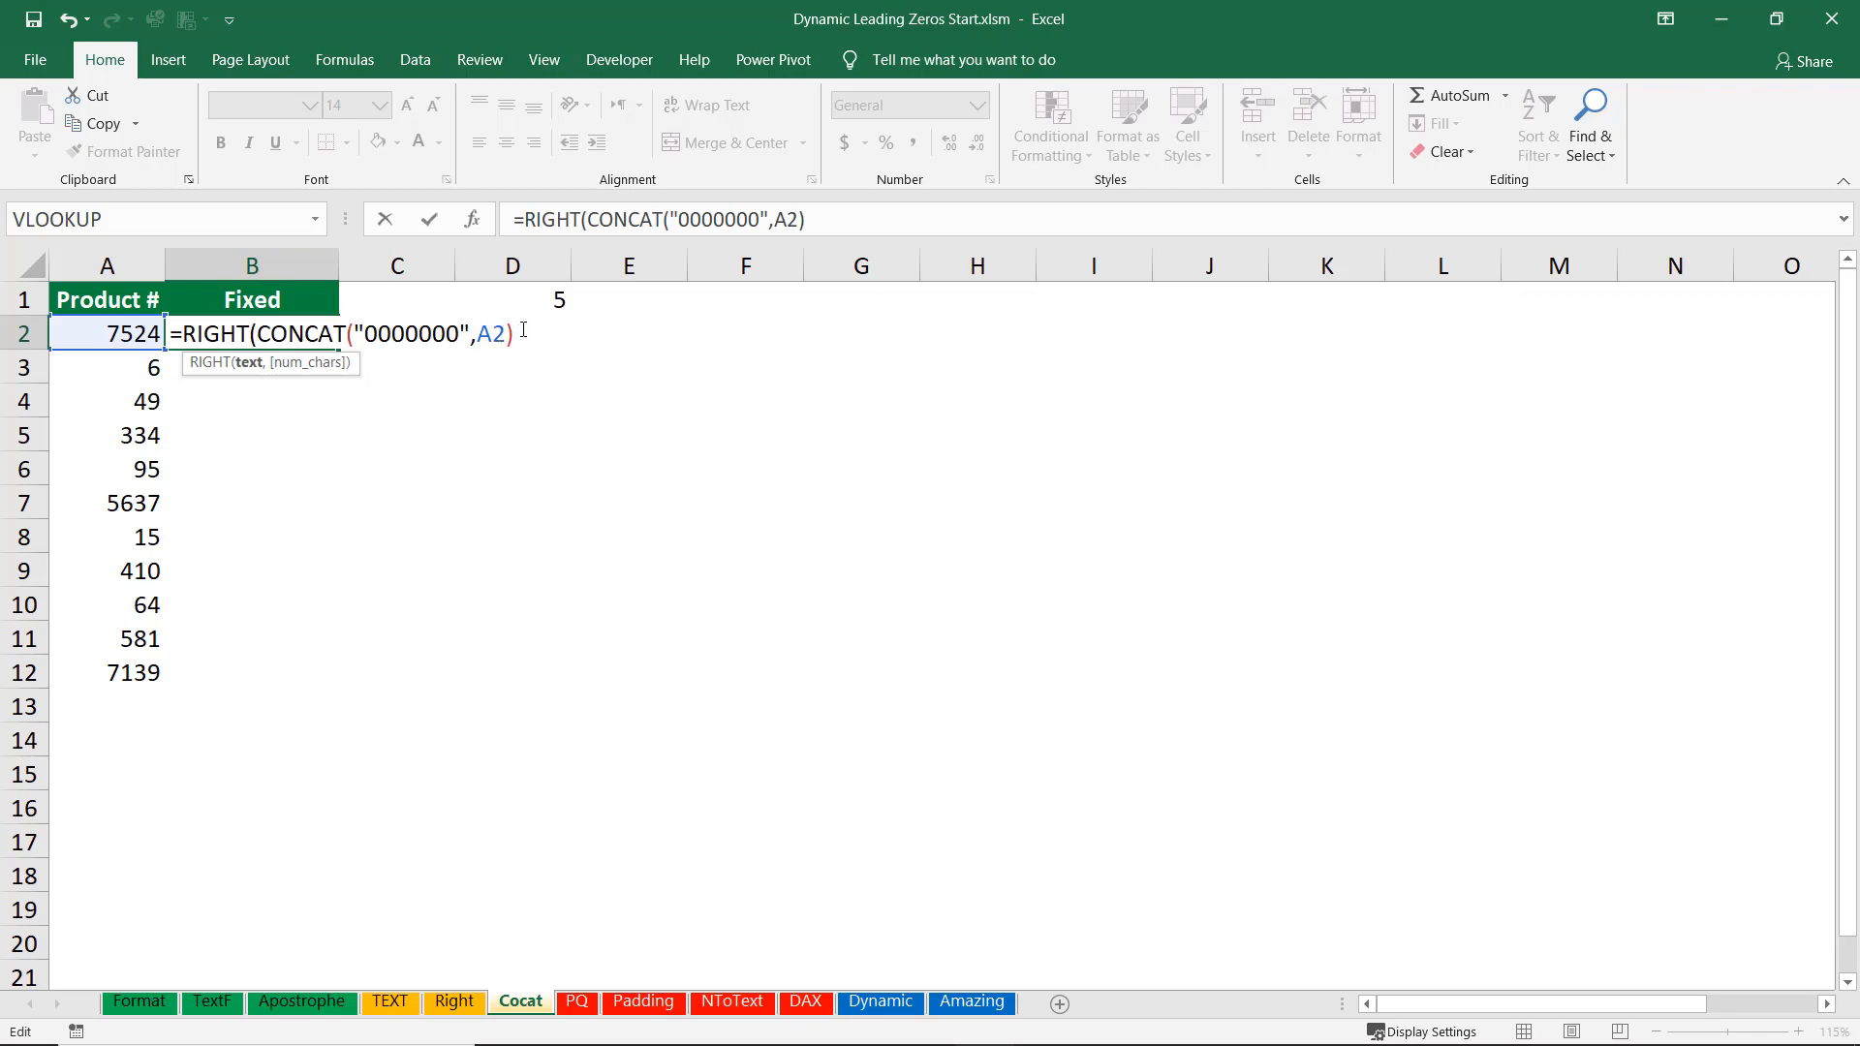
type(",")
left_click(537, 294)
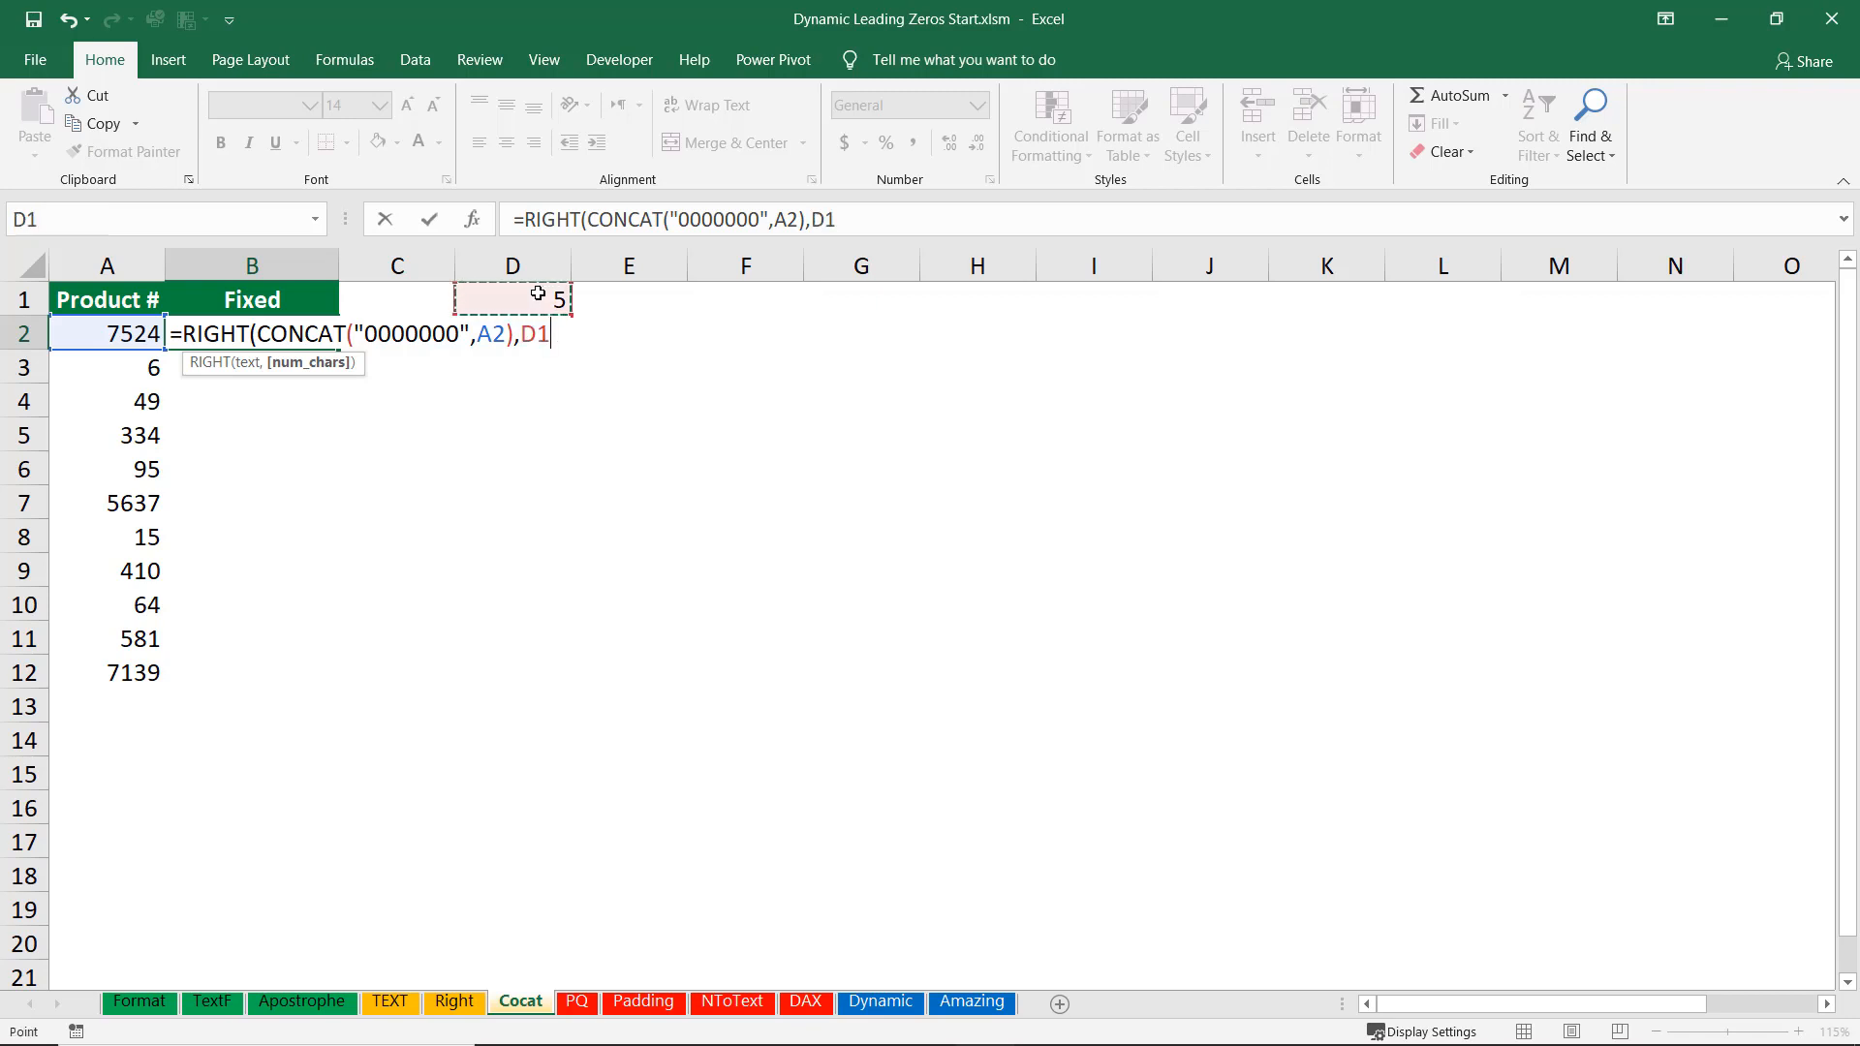
key("F4")
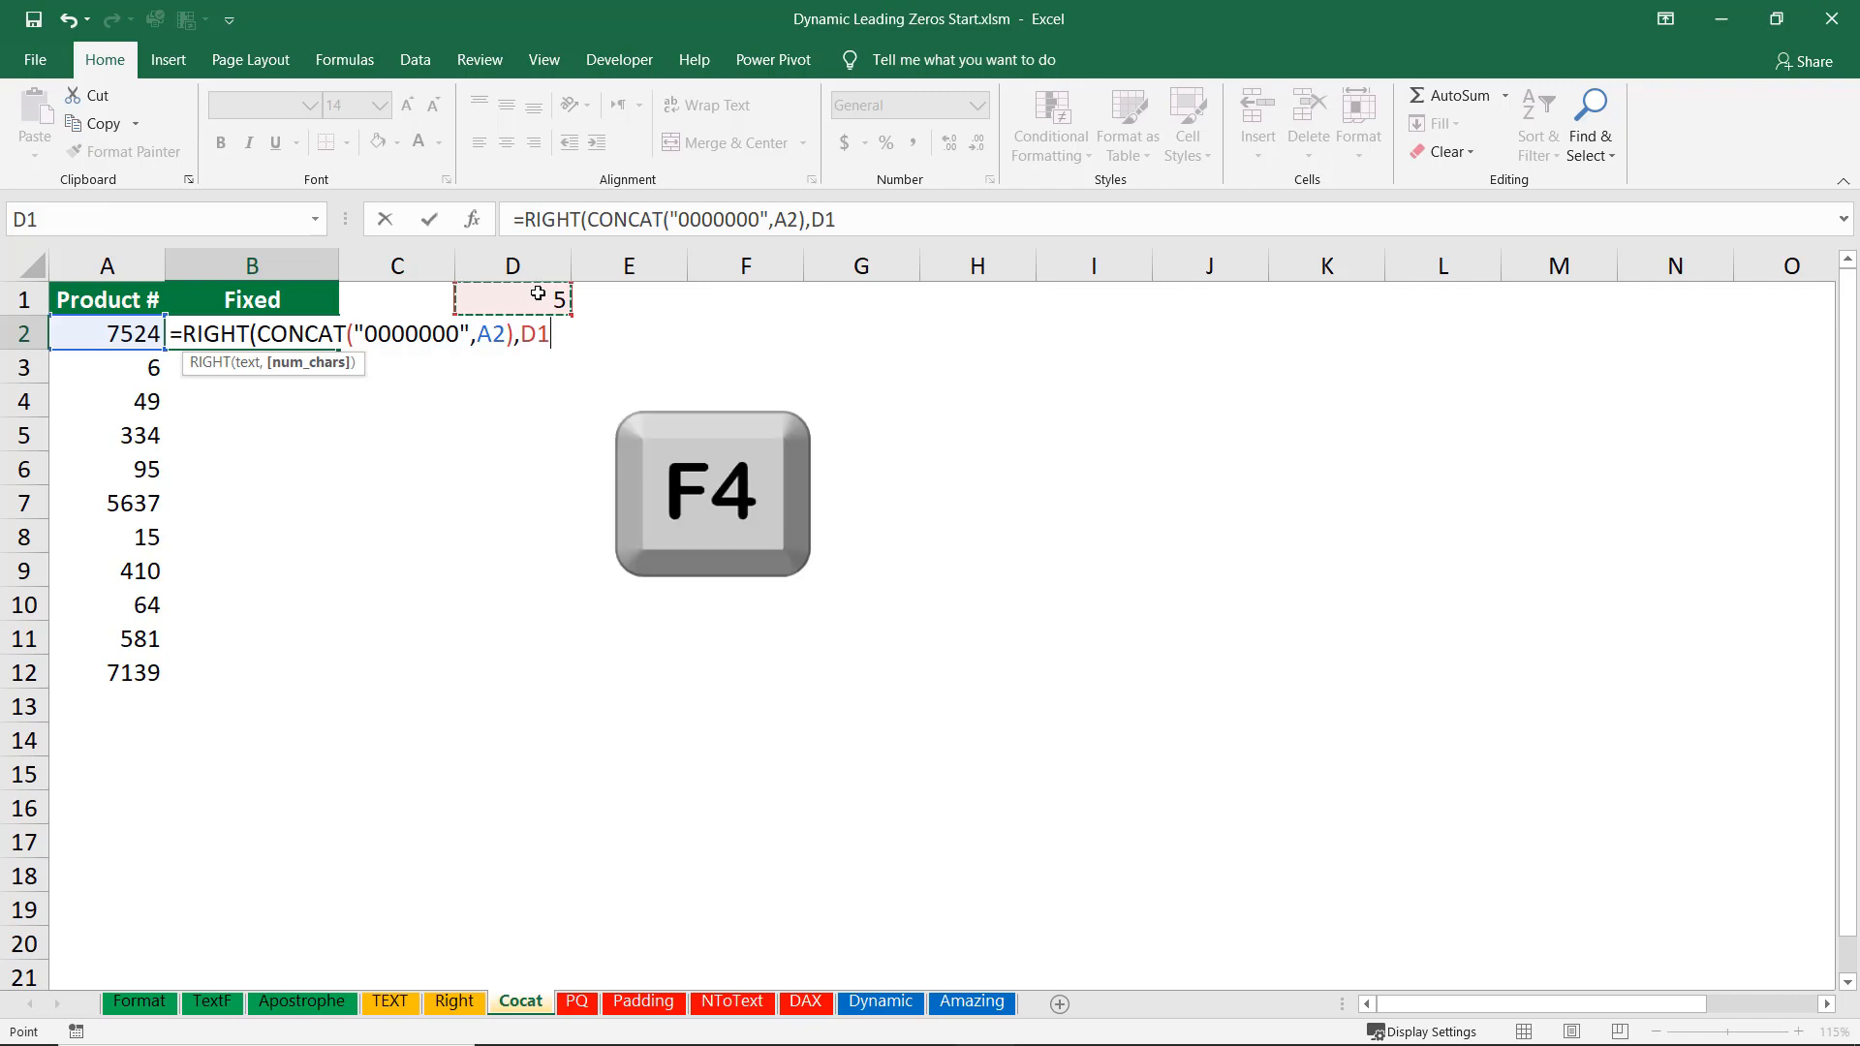
key("F4")
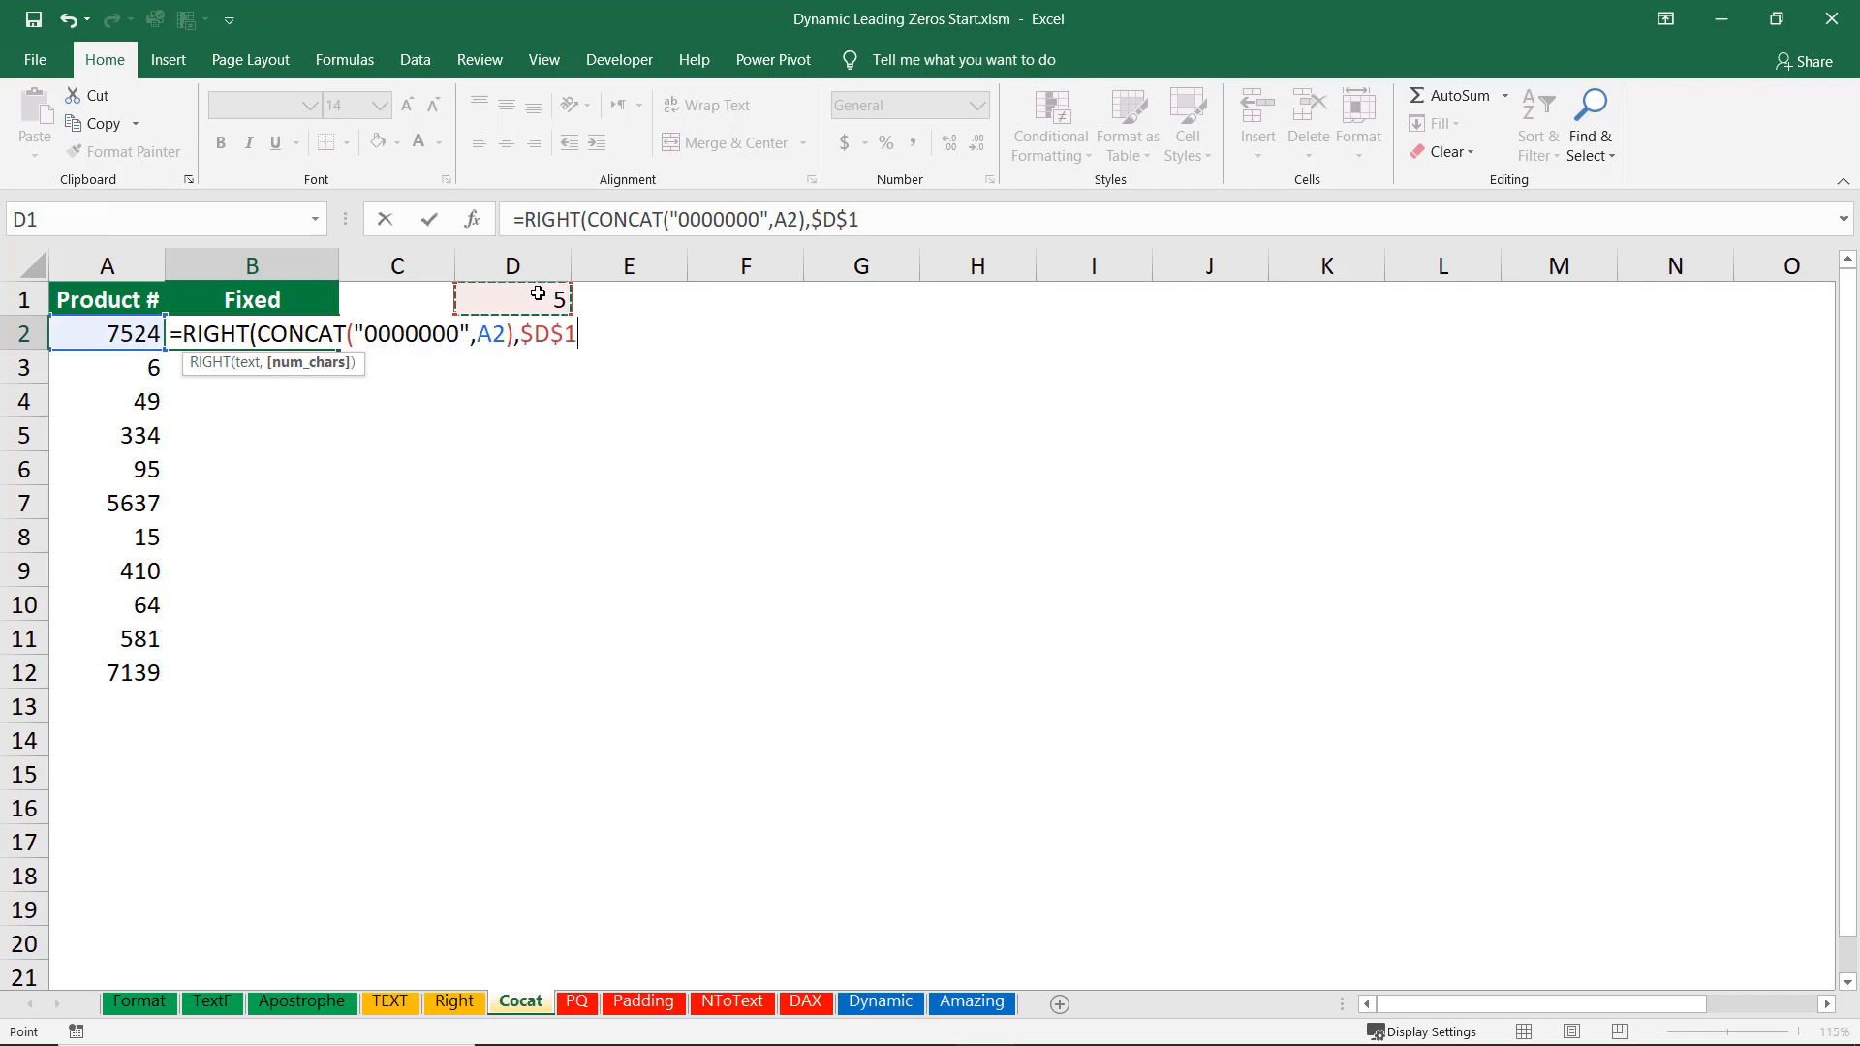
type(")")
key("ctrl+Return")
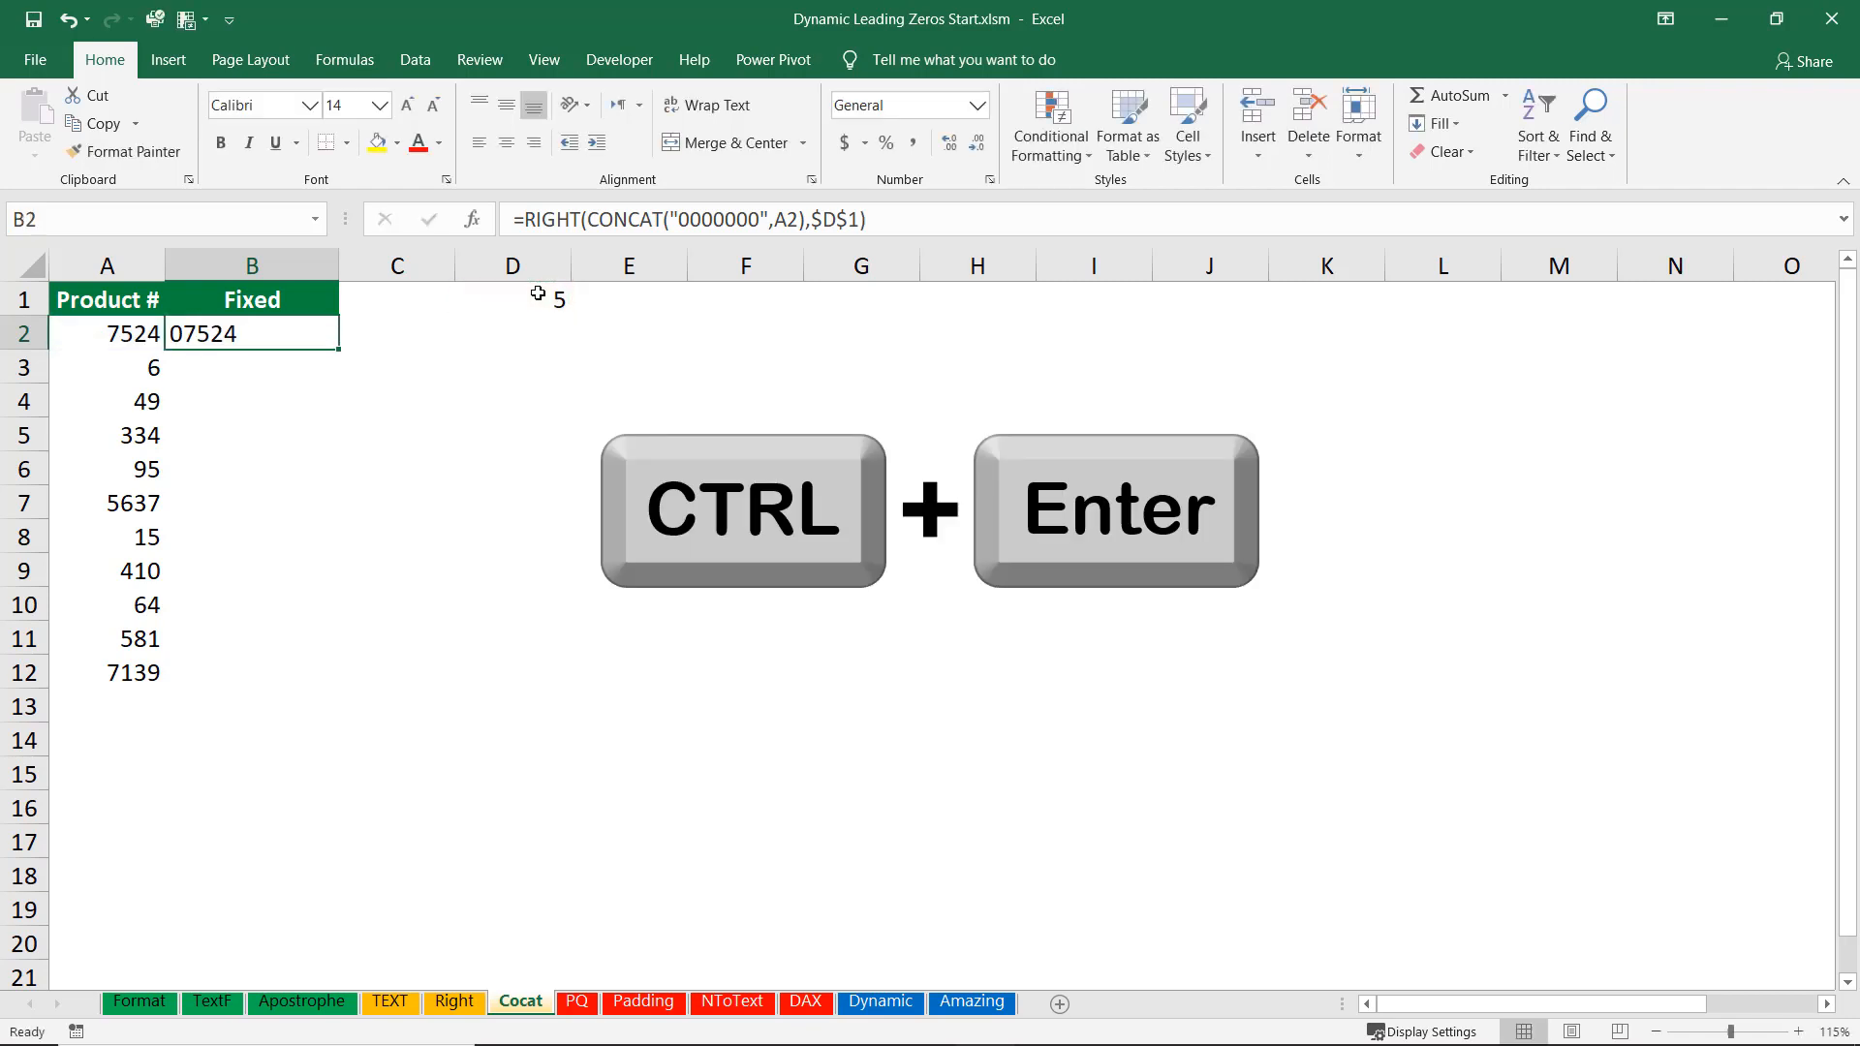
double_click(339, 349)
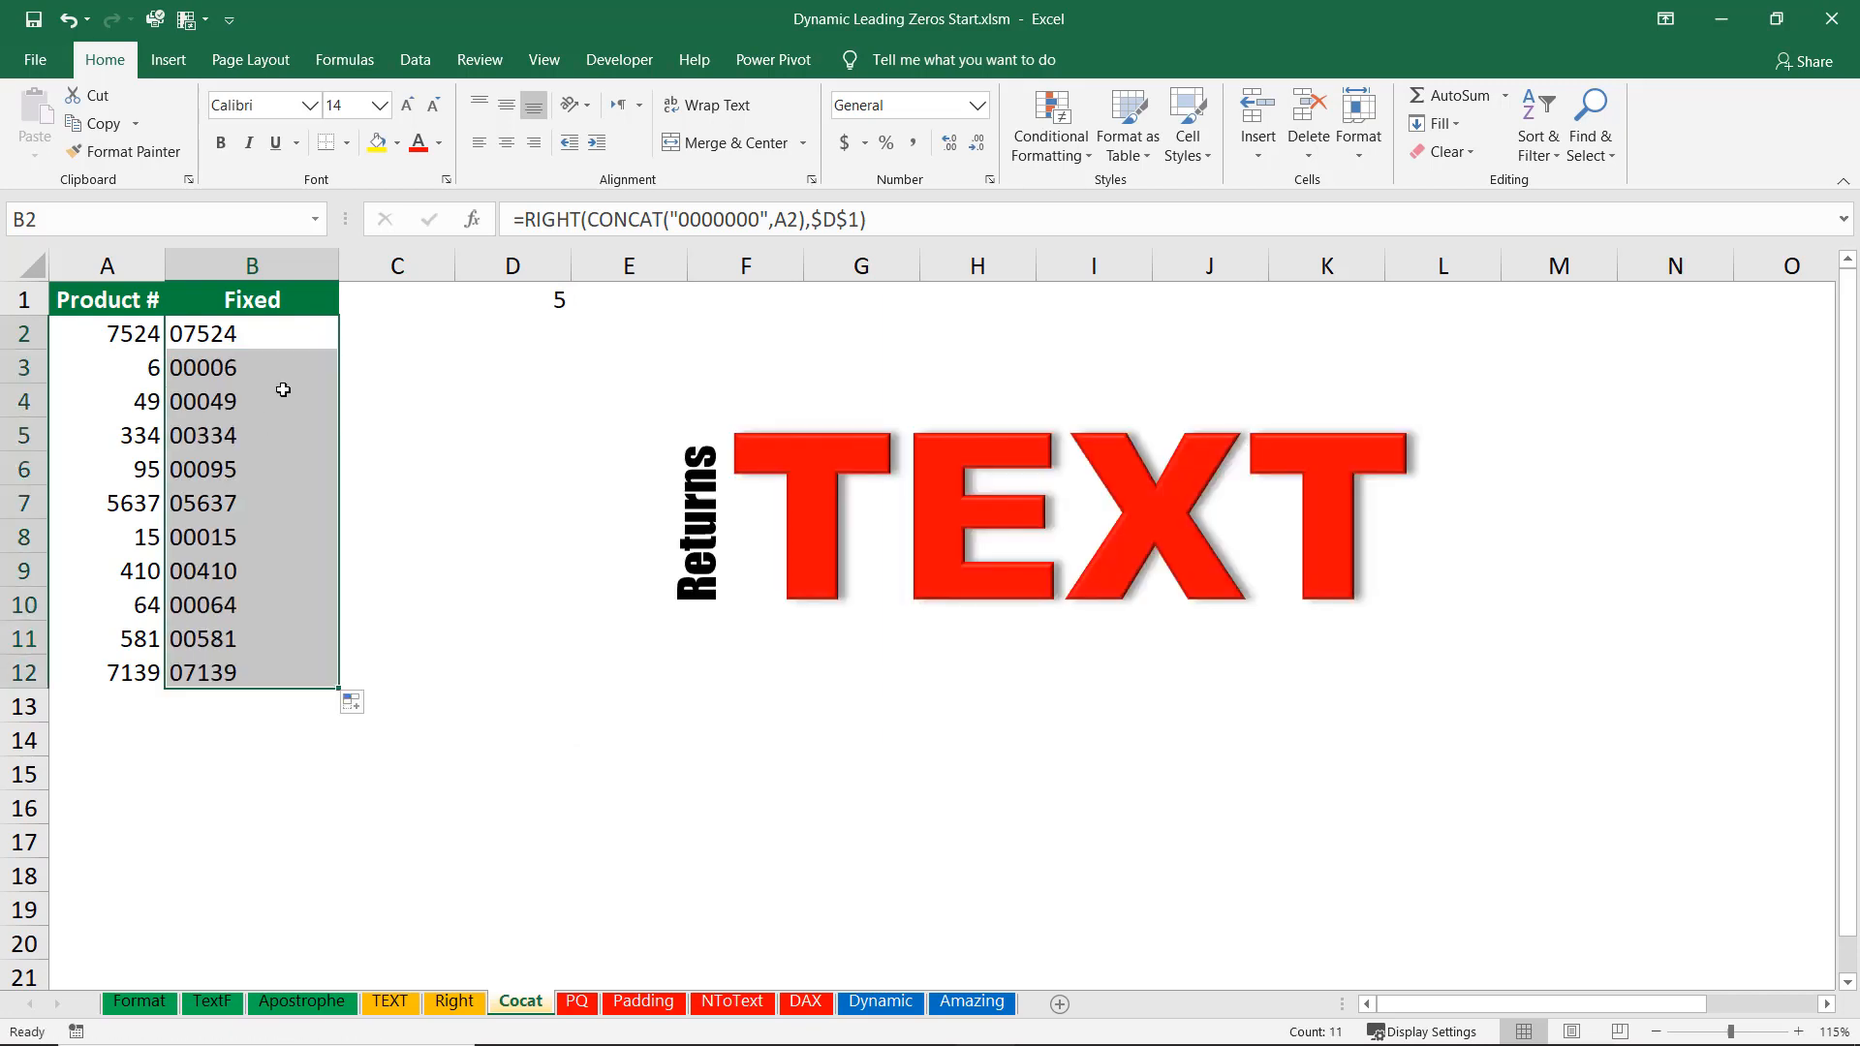
Switch the digit count in D1 to 6 from its dropdown list, then reselect a length from the list.
left_click(519, 299)
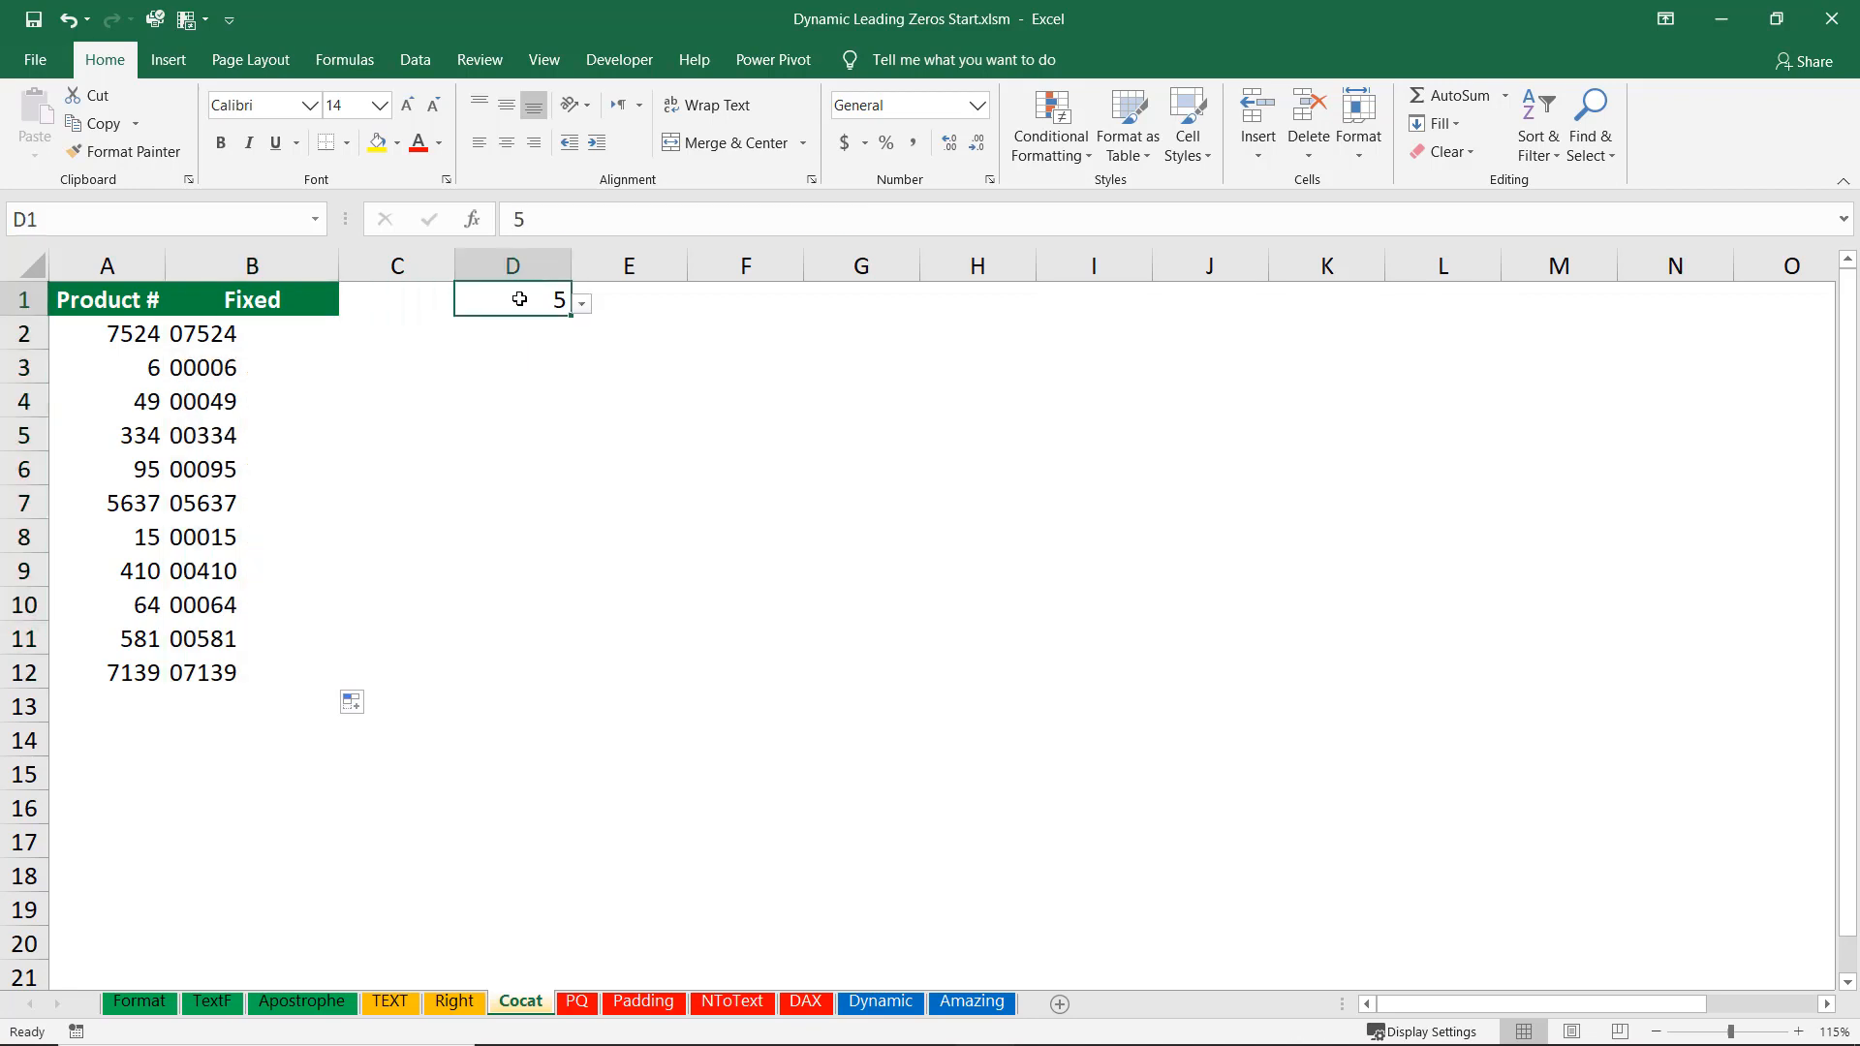
left_click(583, 305)
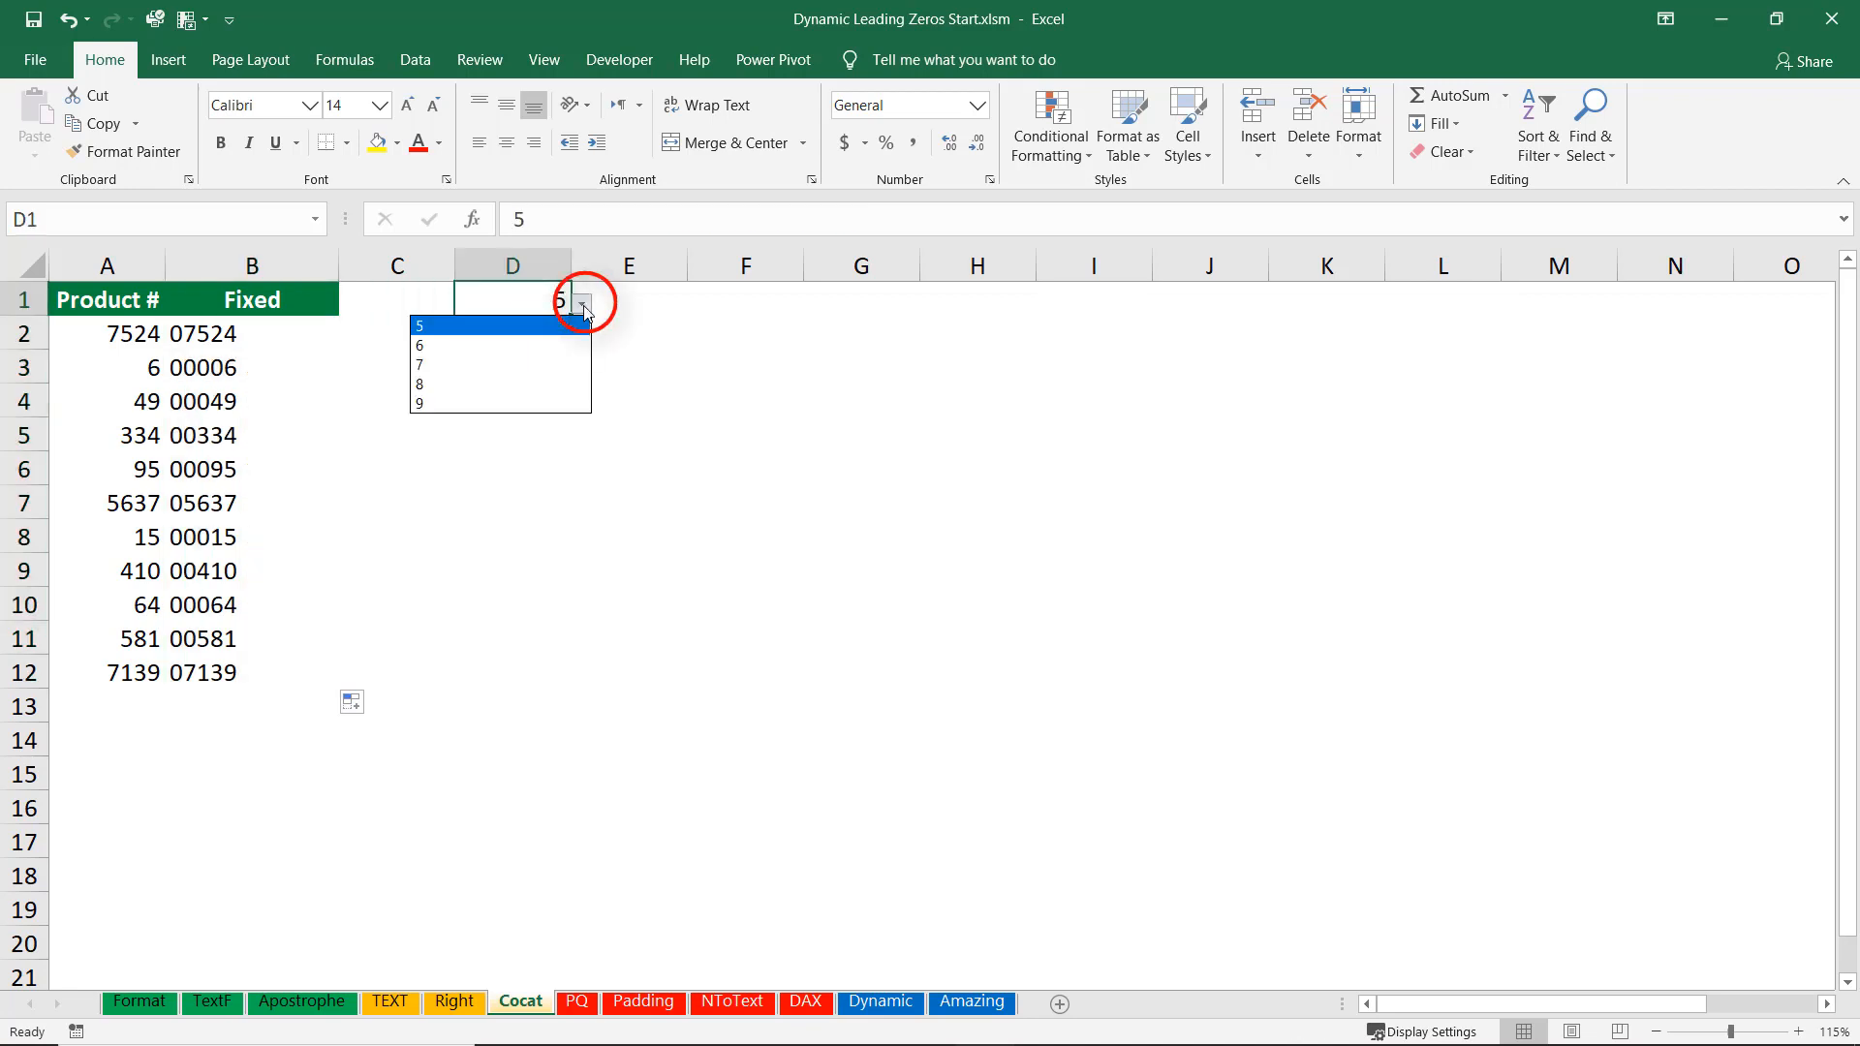
left_click(460, 346)
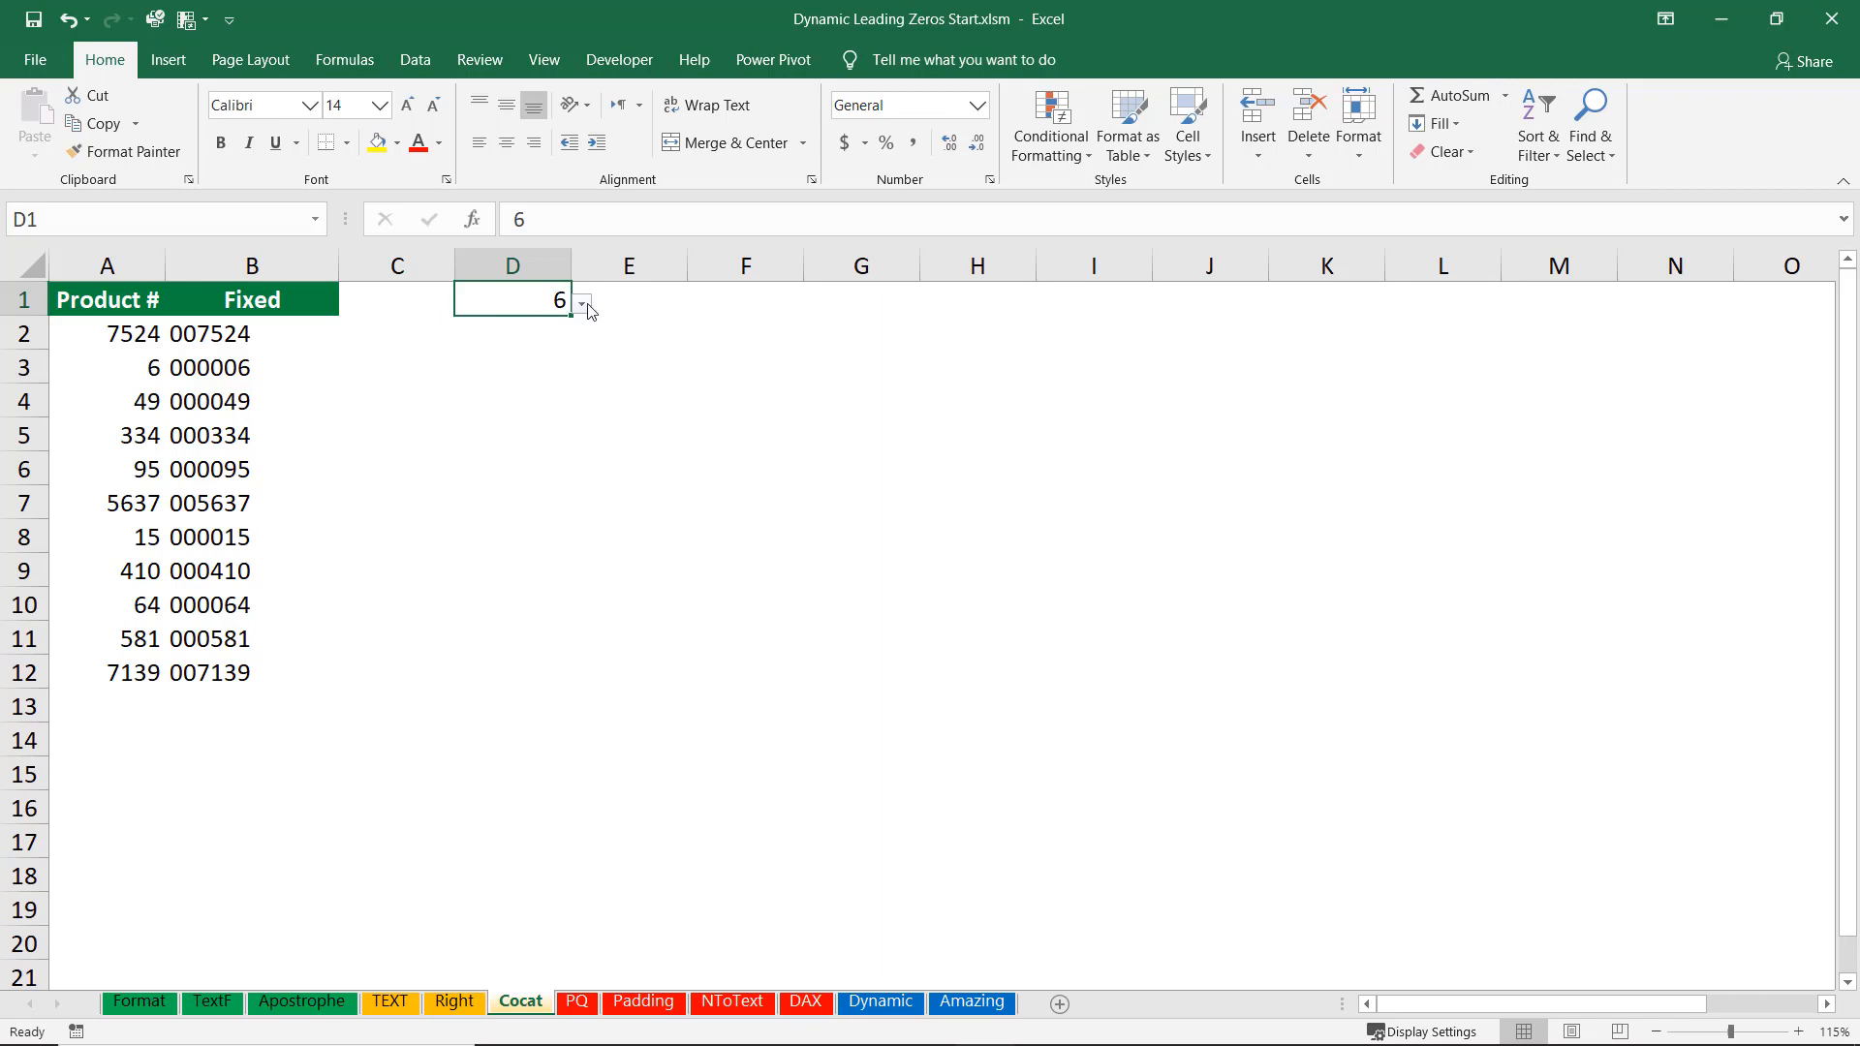
left_click(582, 304)
left_click(476, 329)
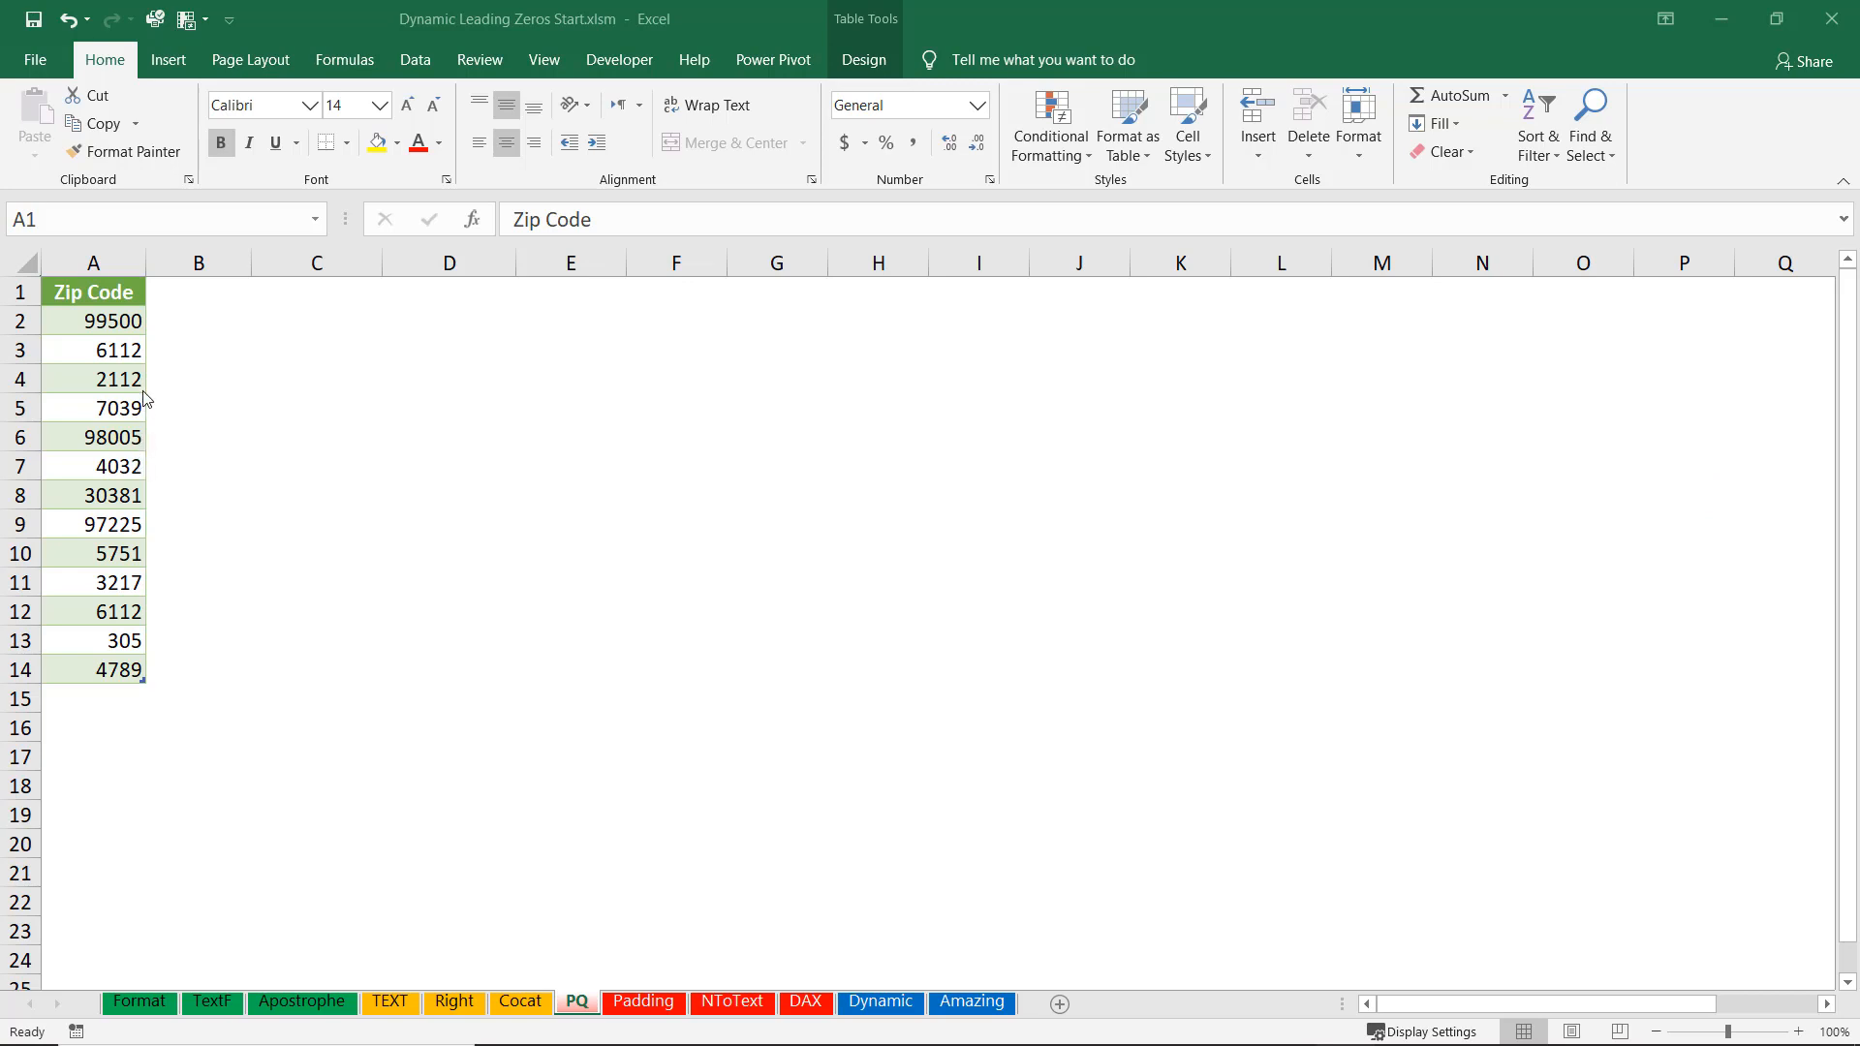
Load the Zip Code table on the PQ sheet into Power Query using From Table/Range.
left_click(96, 412)
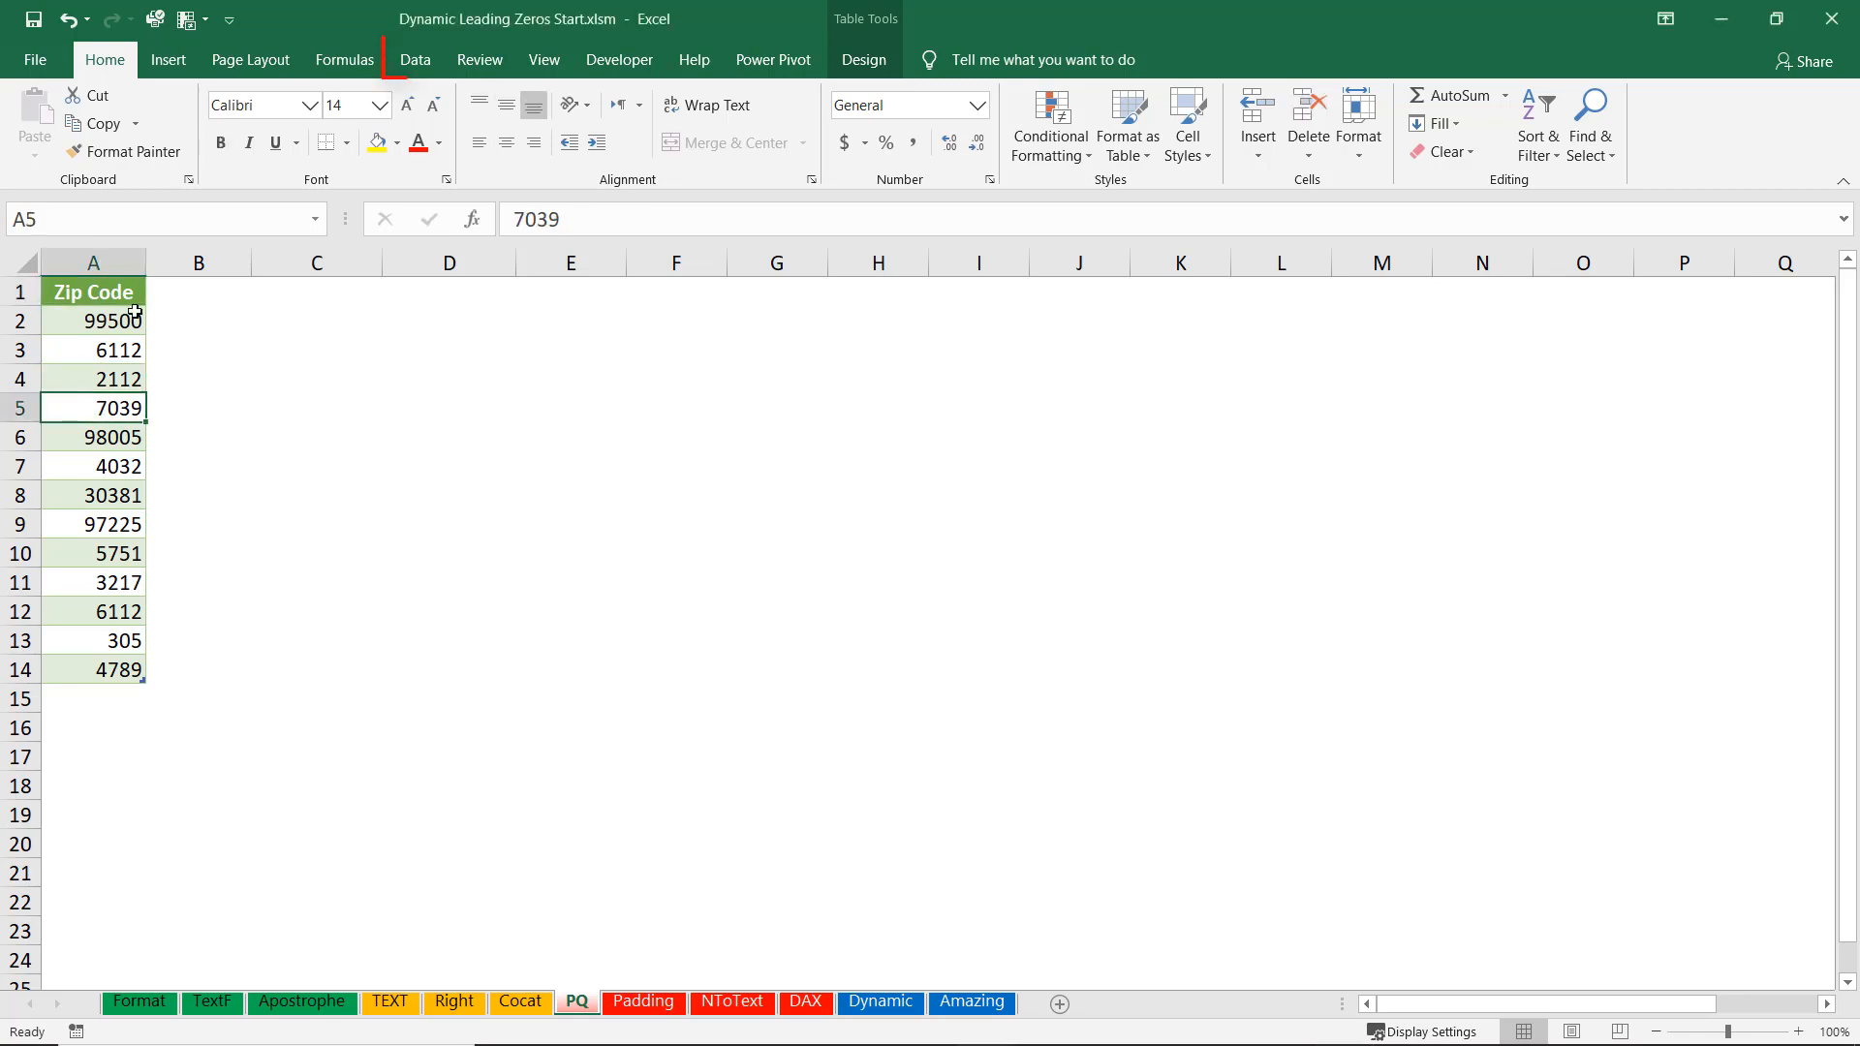
left_click(422, 58)
left_click(202, 113)
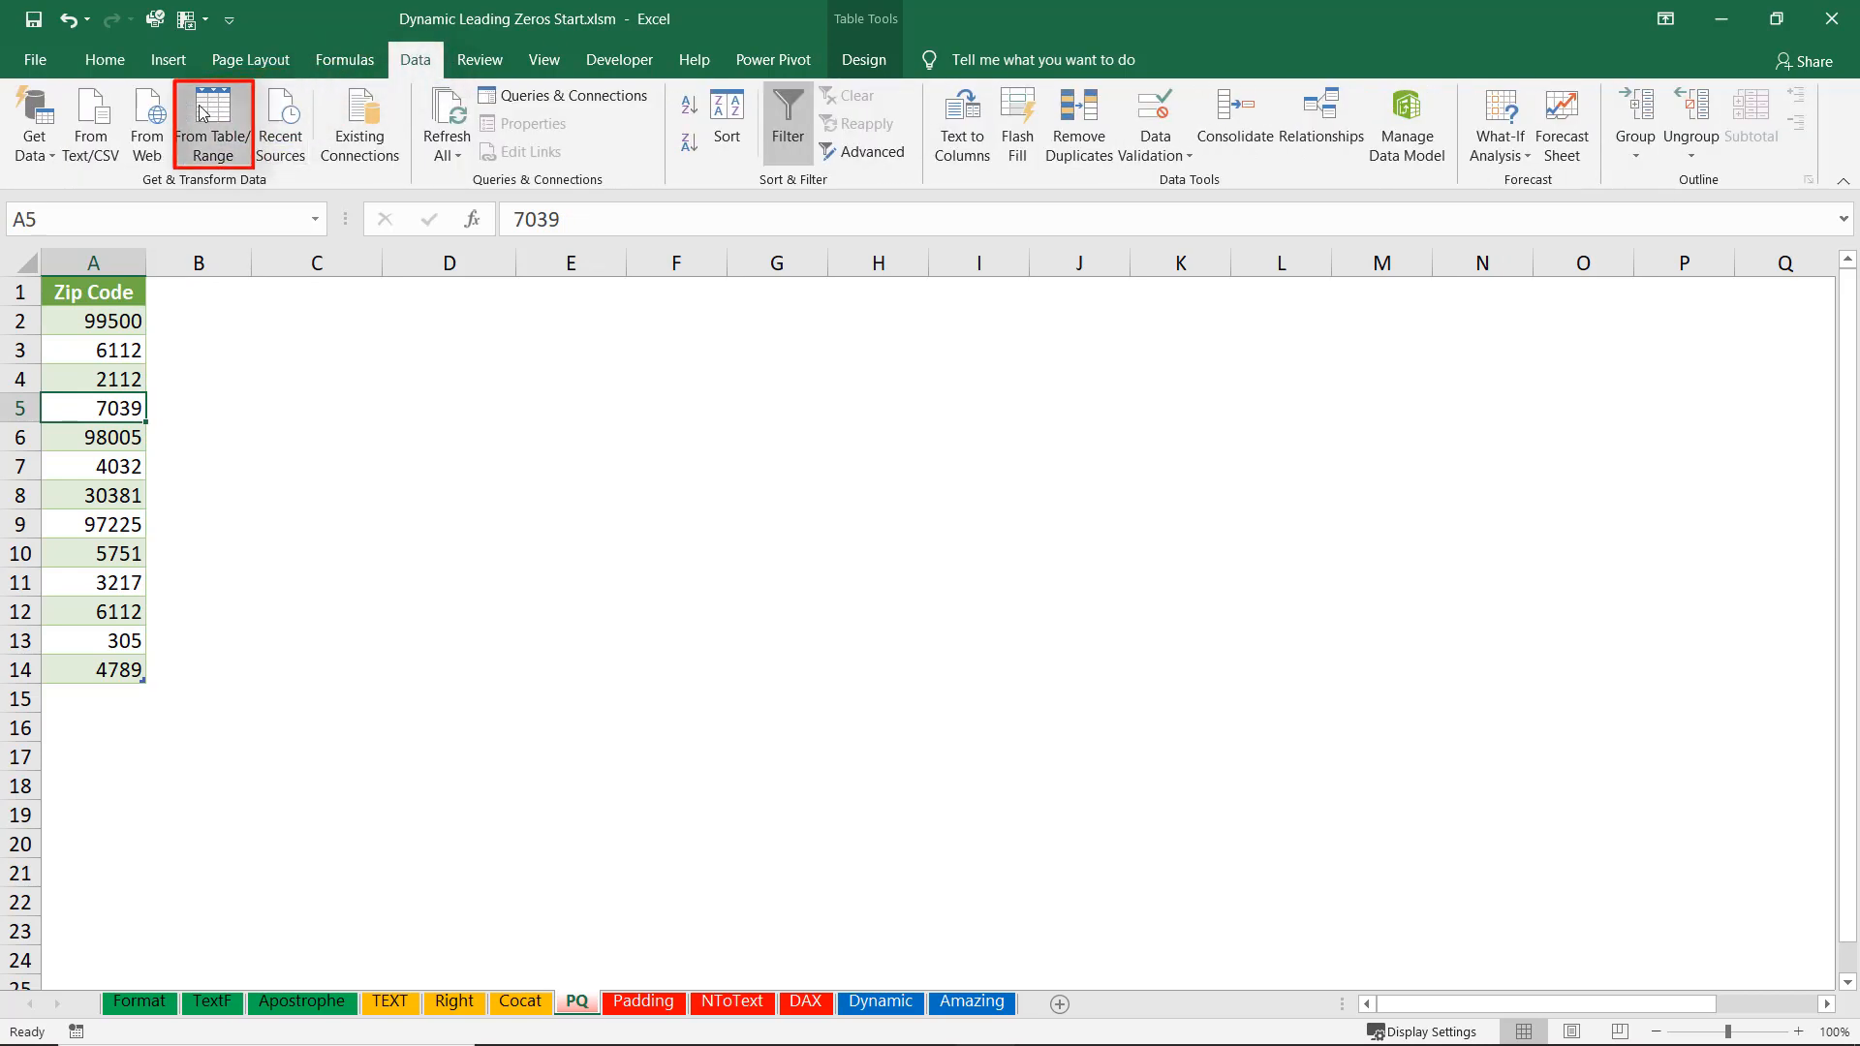
left_click(214, 117)
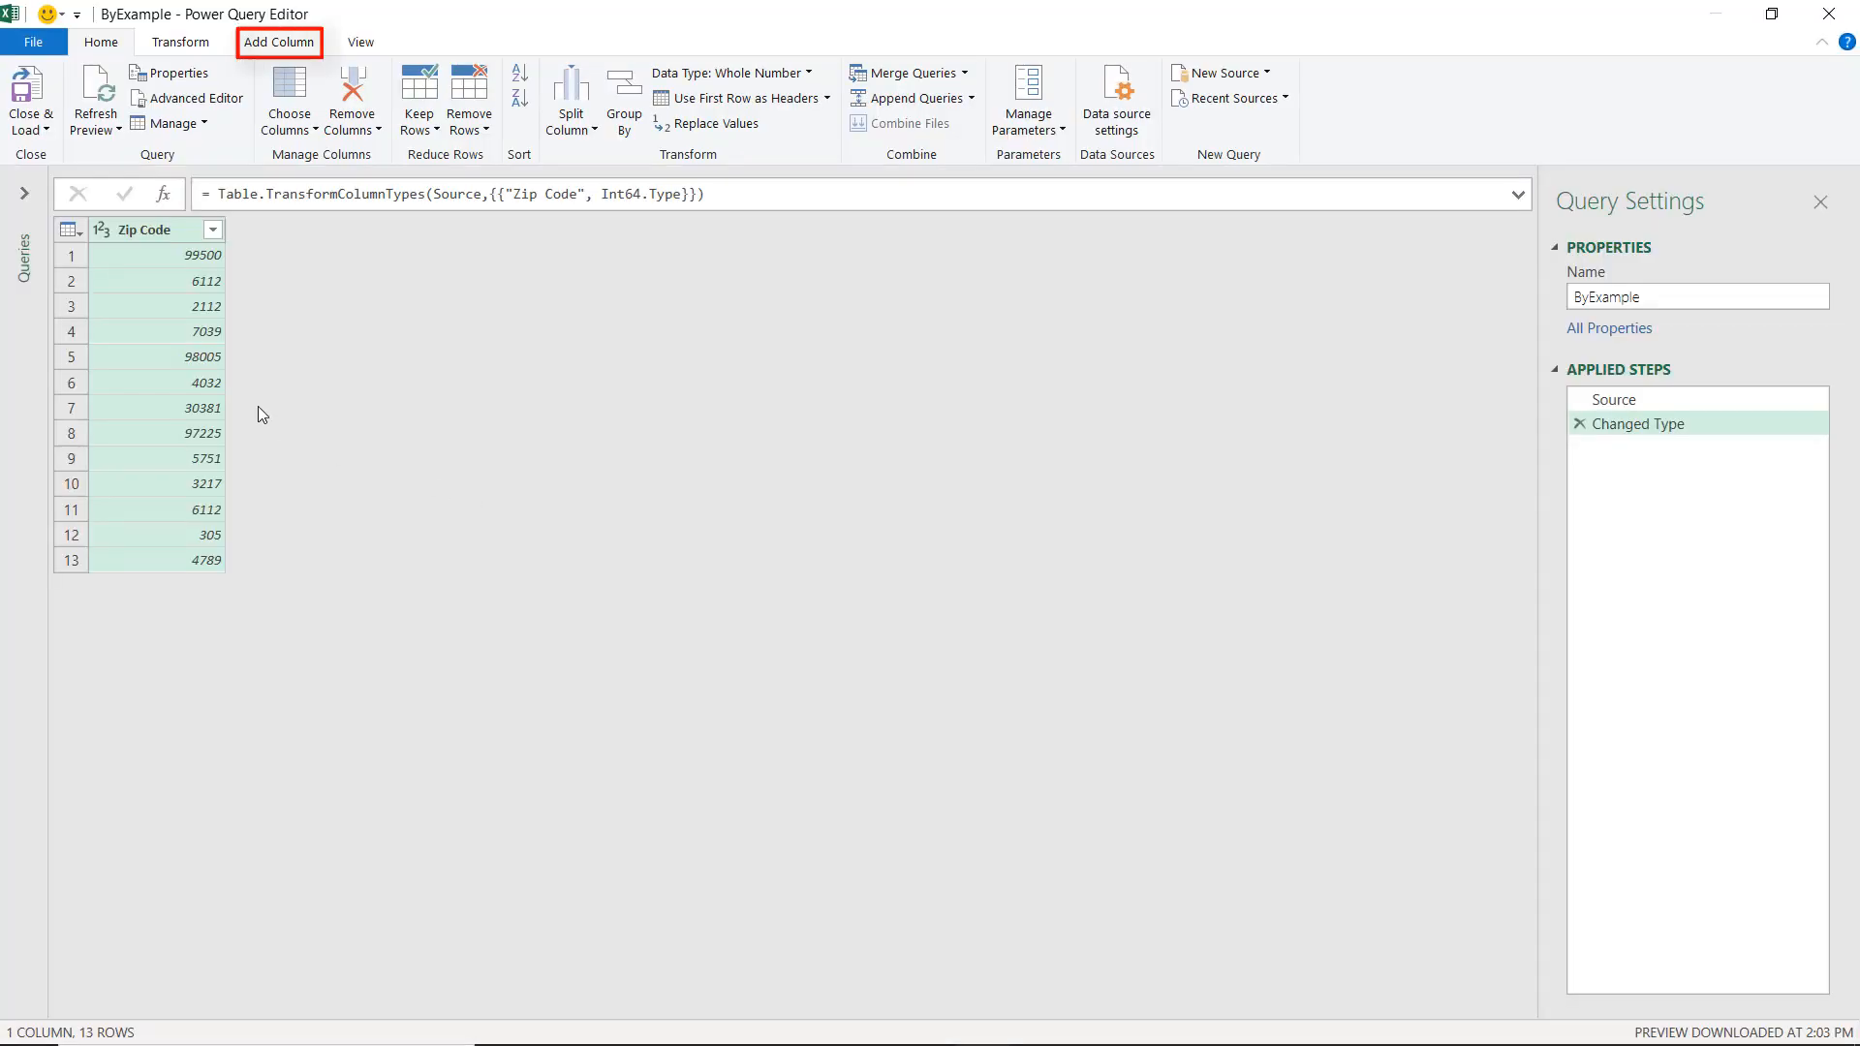
Start a Column From Examples based on the selected Zip Code column.
left_click(252, 43)
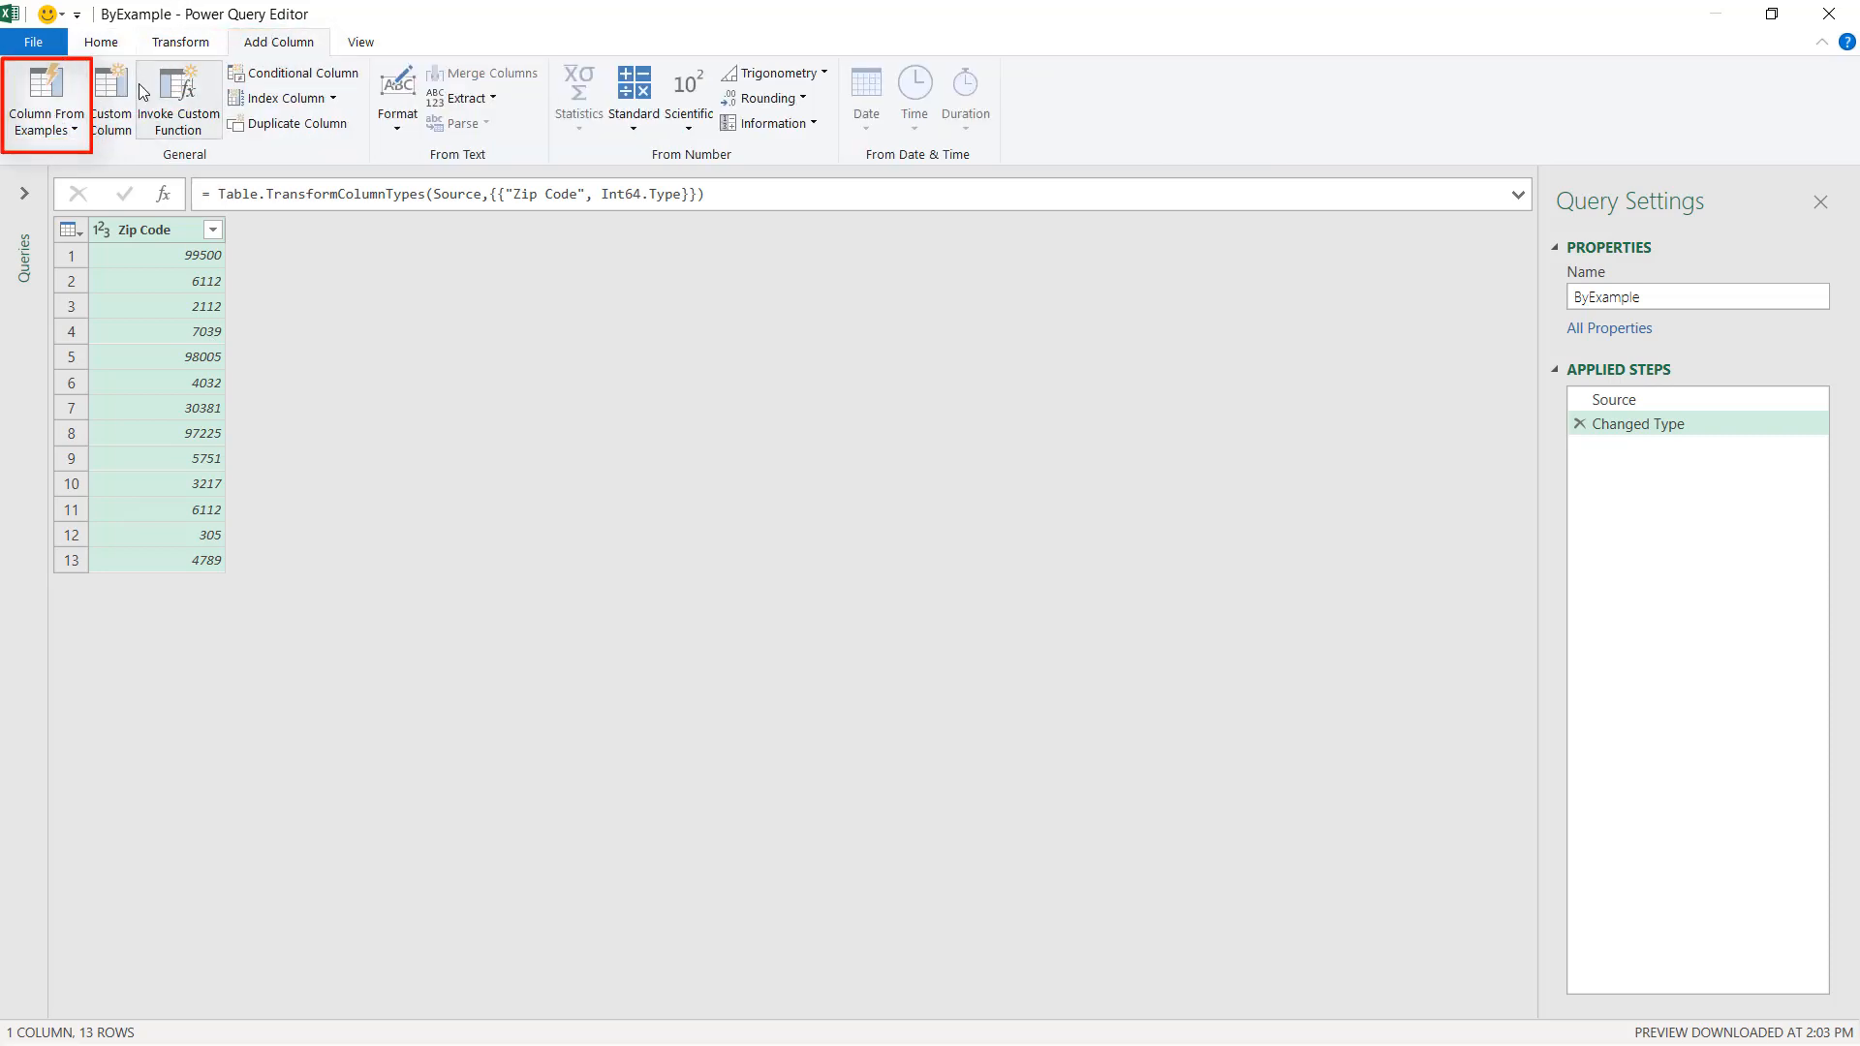
left_click(74, 130)
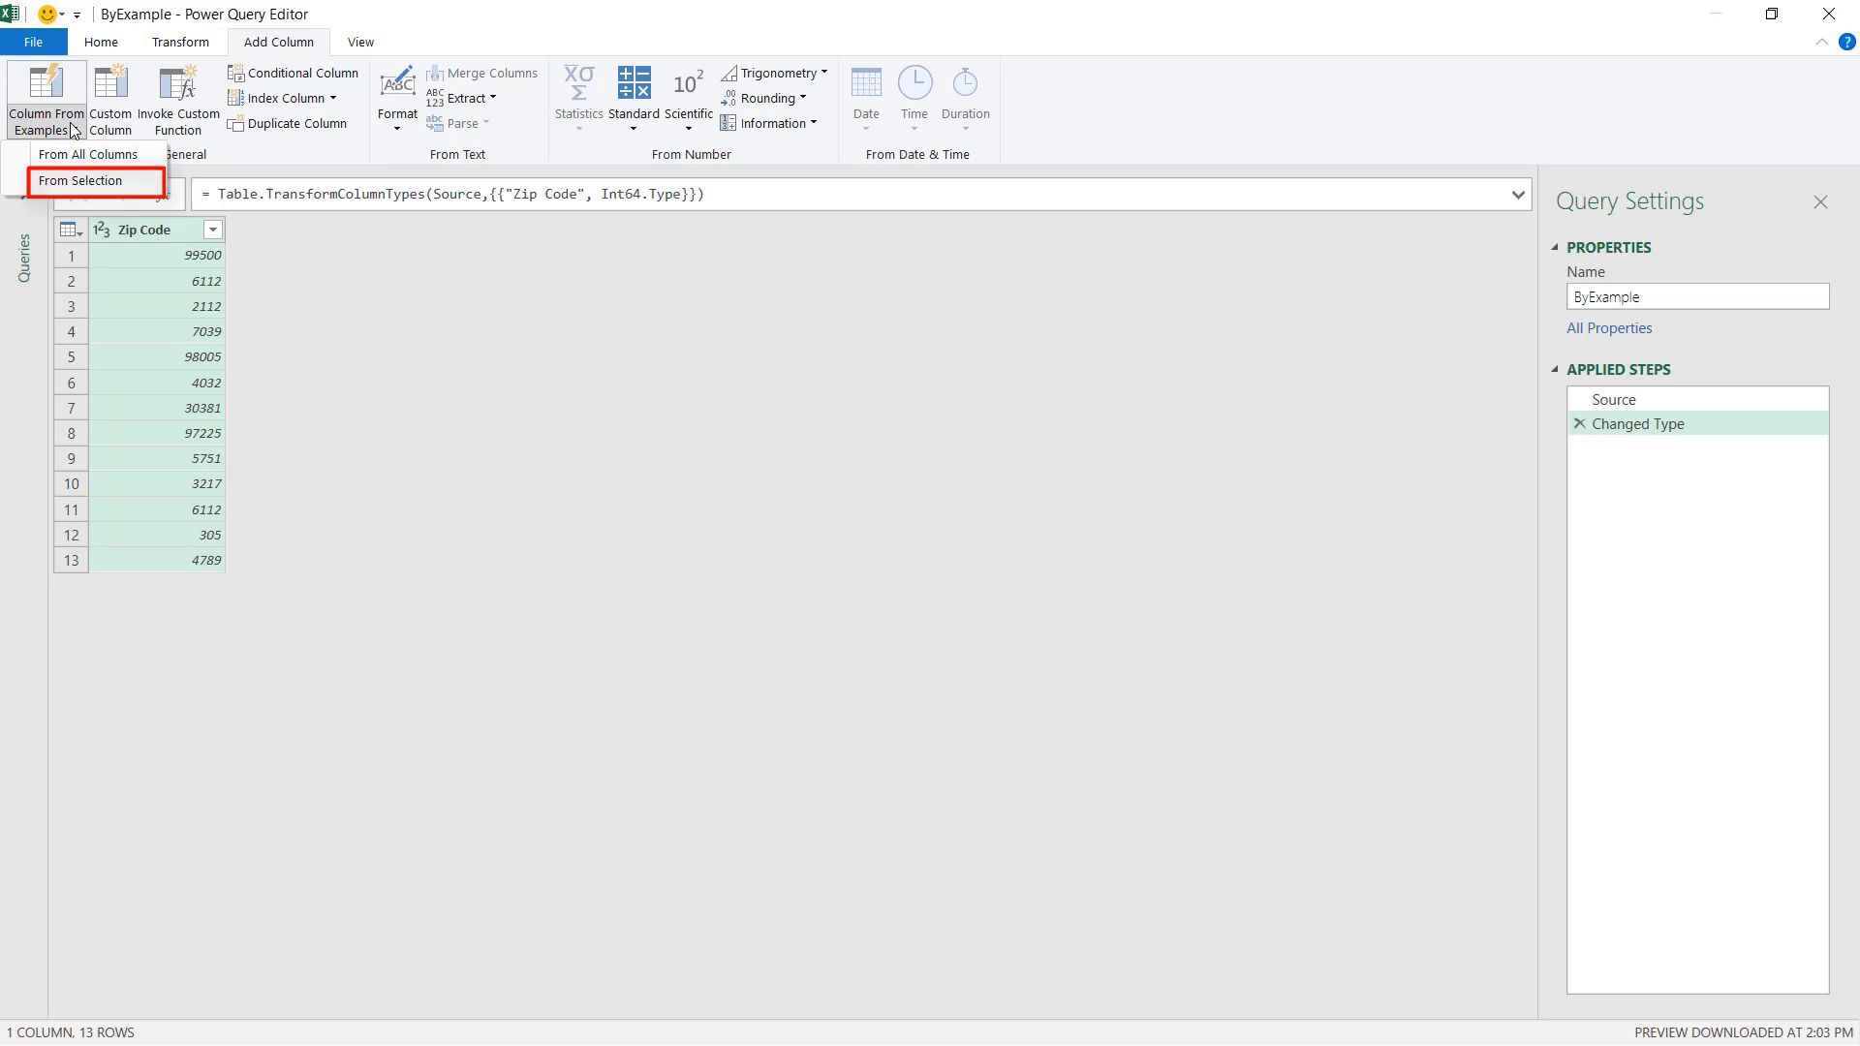
left_click(91, 184)
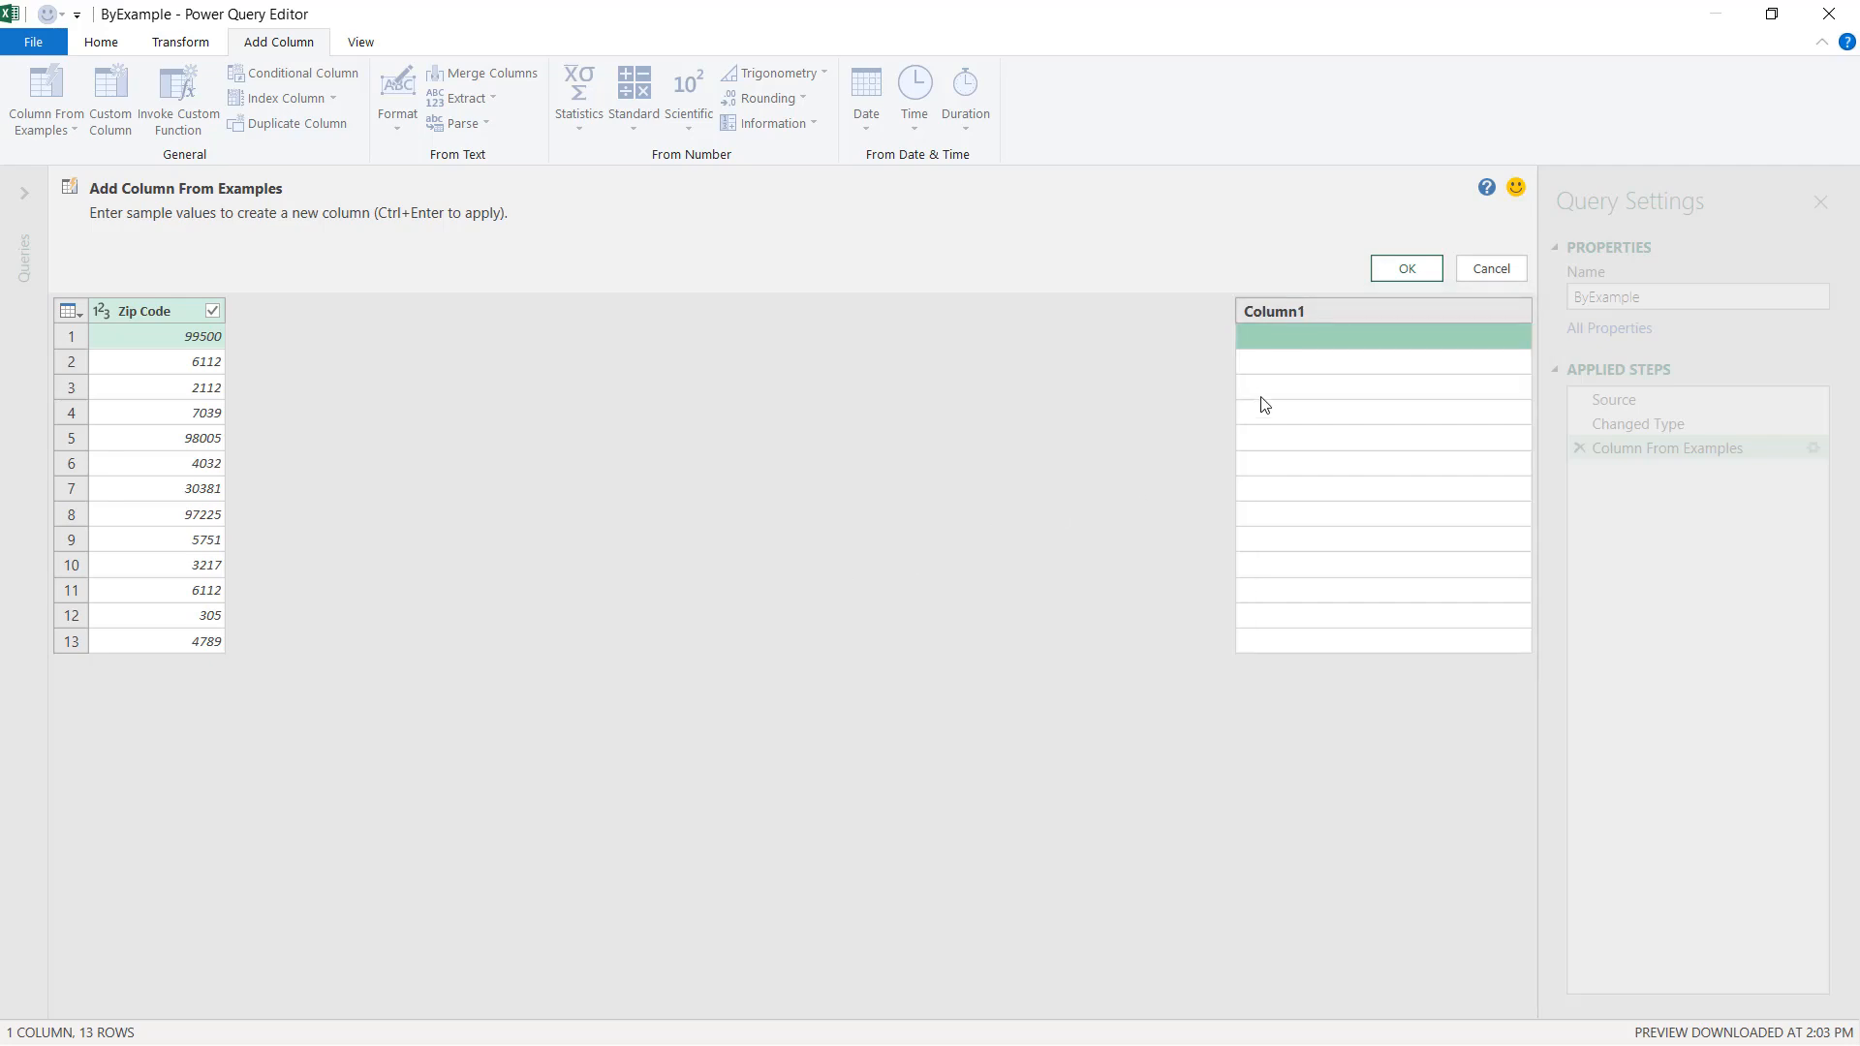
Enter 99500 as the example value for the first row of the new column.
left_click(1277, 346)
type("995")
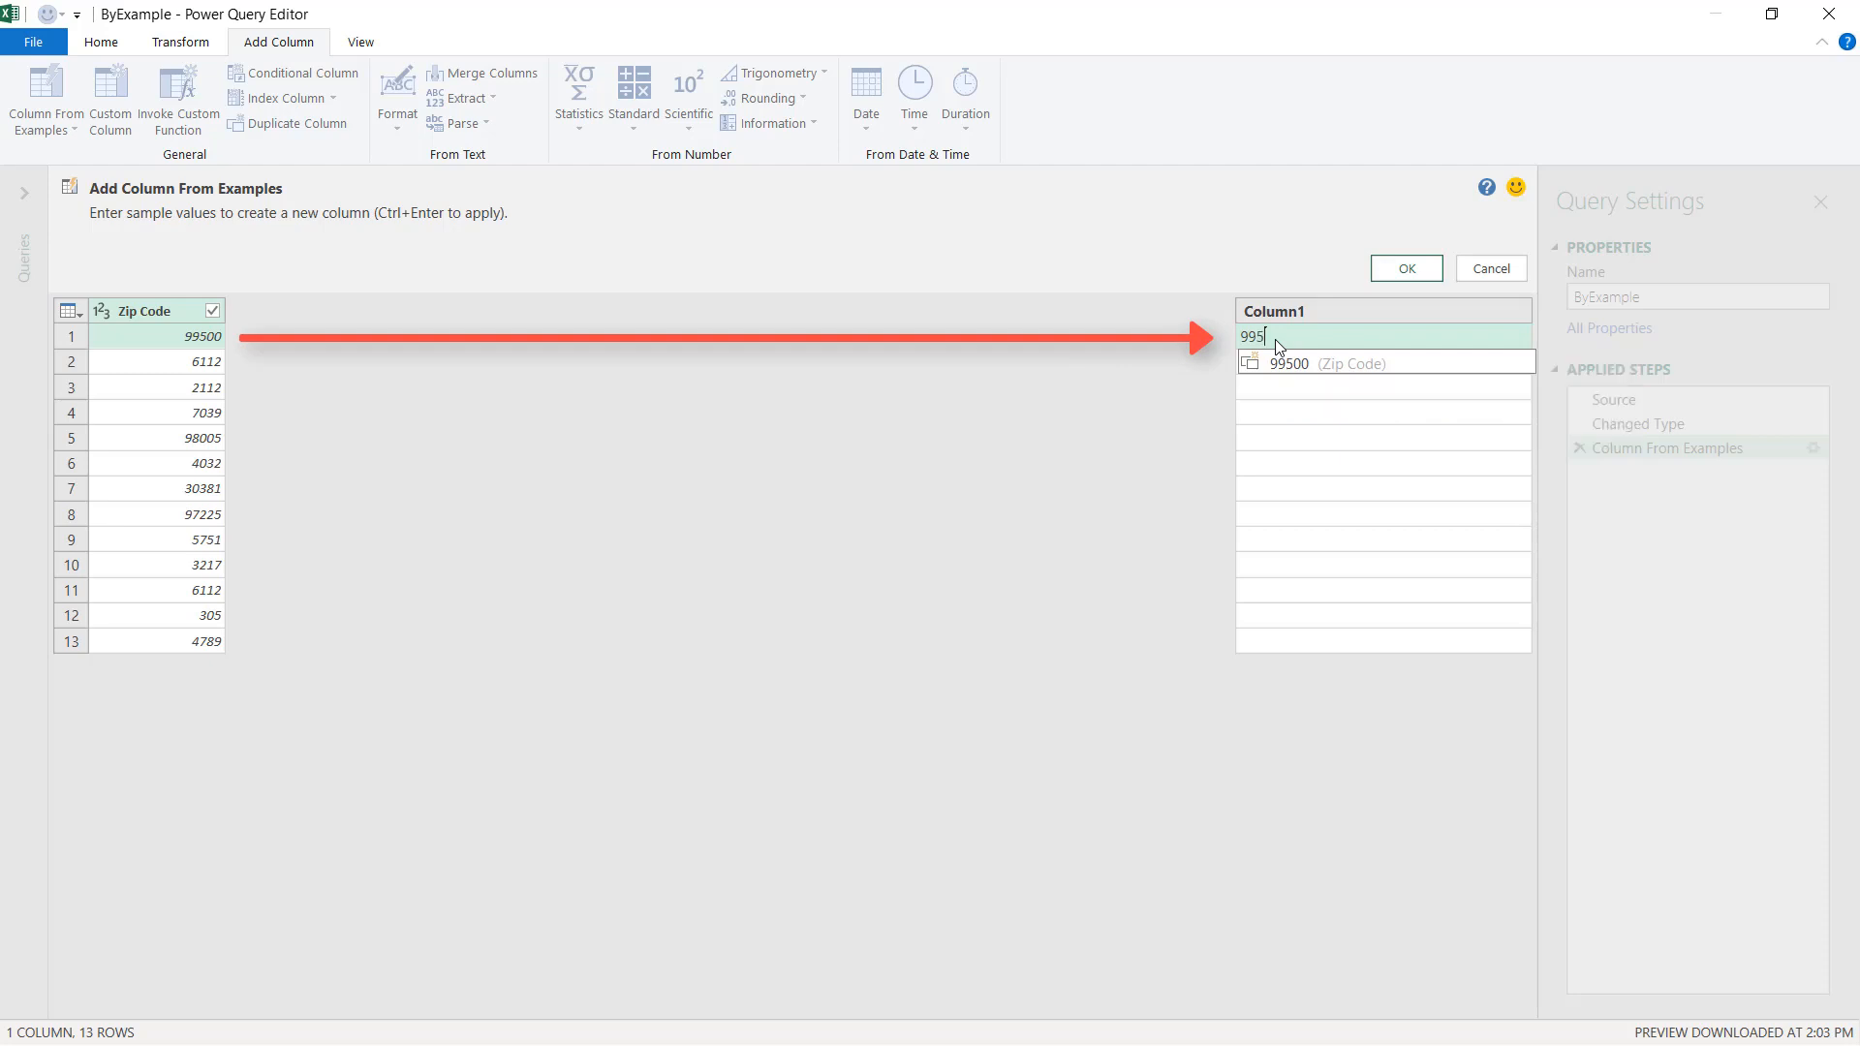
type("00")
key("Return")
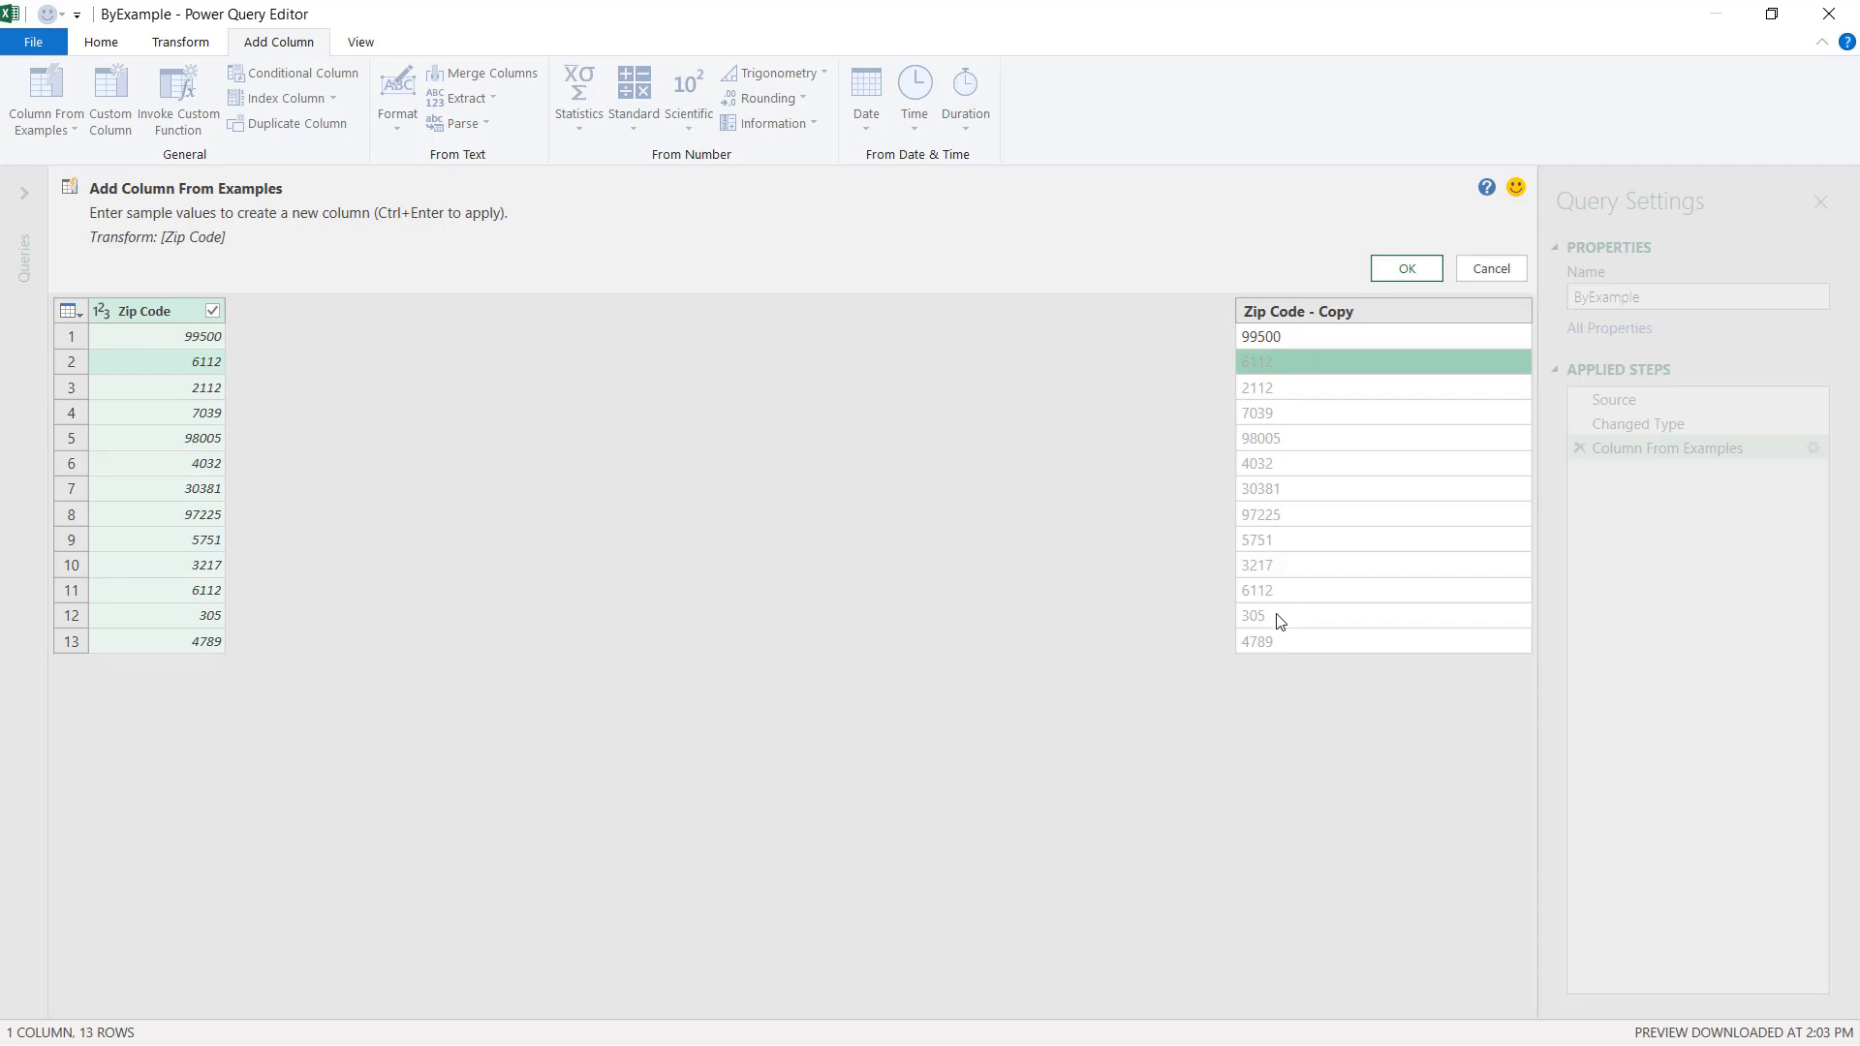
Enter 00305 as the example for the 305 row and accept the generated padded column.
left_click(1360, 617)
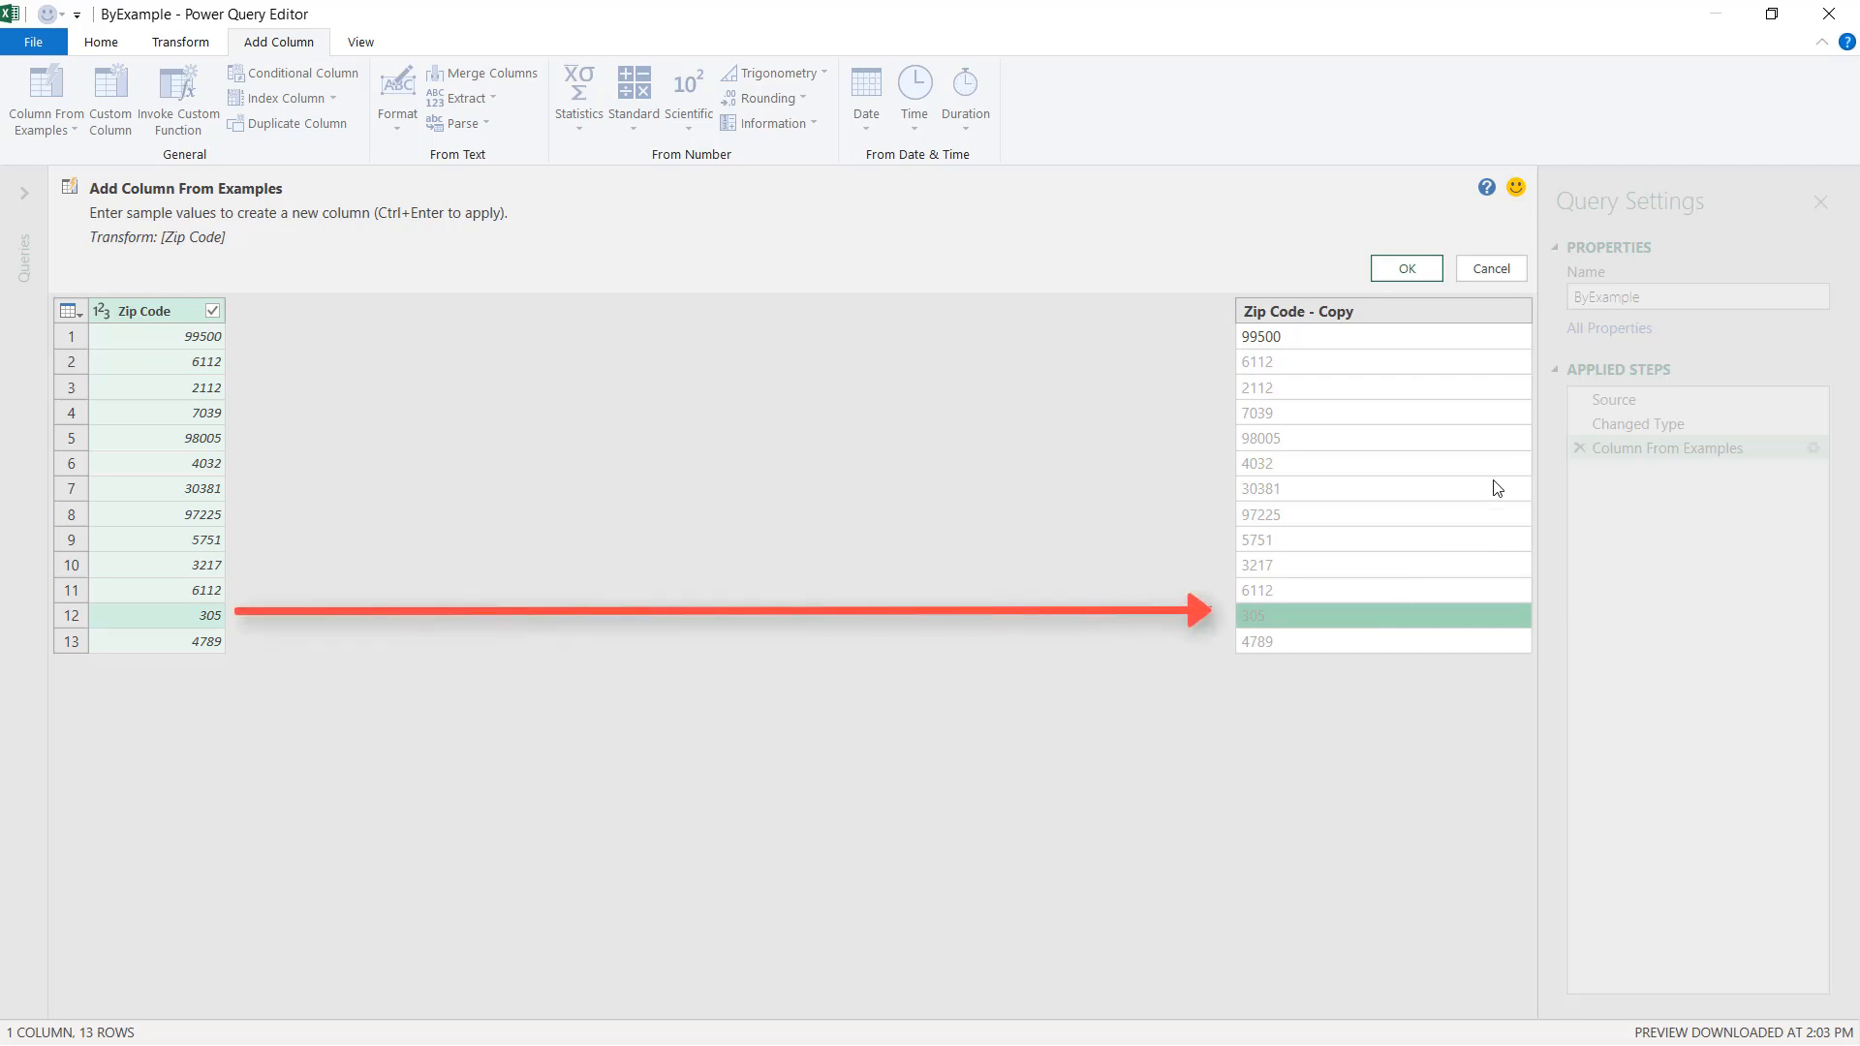
type("00")
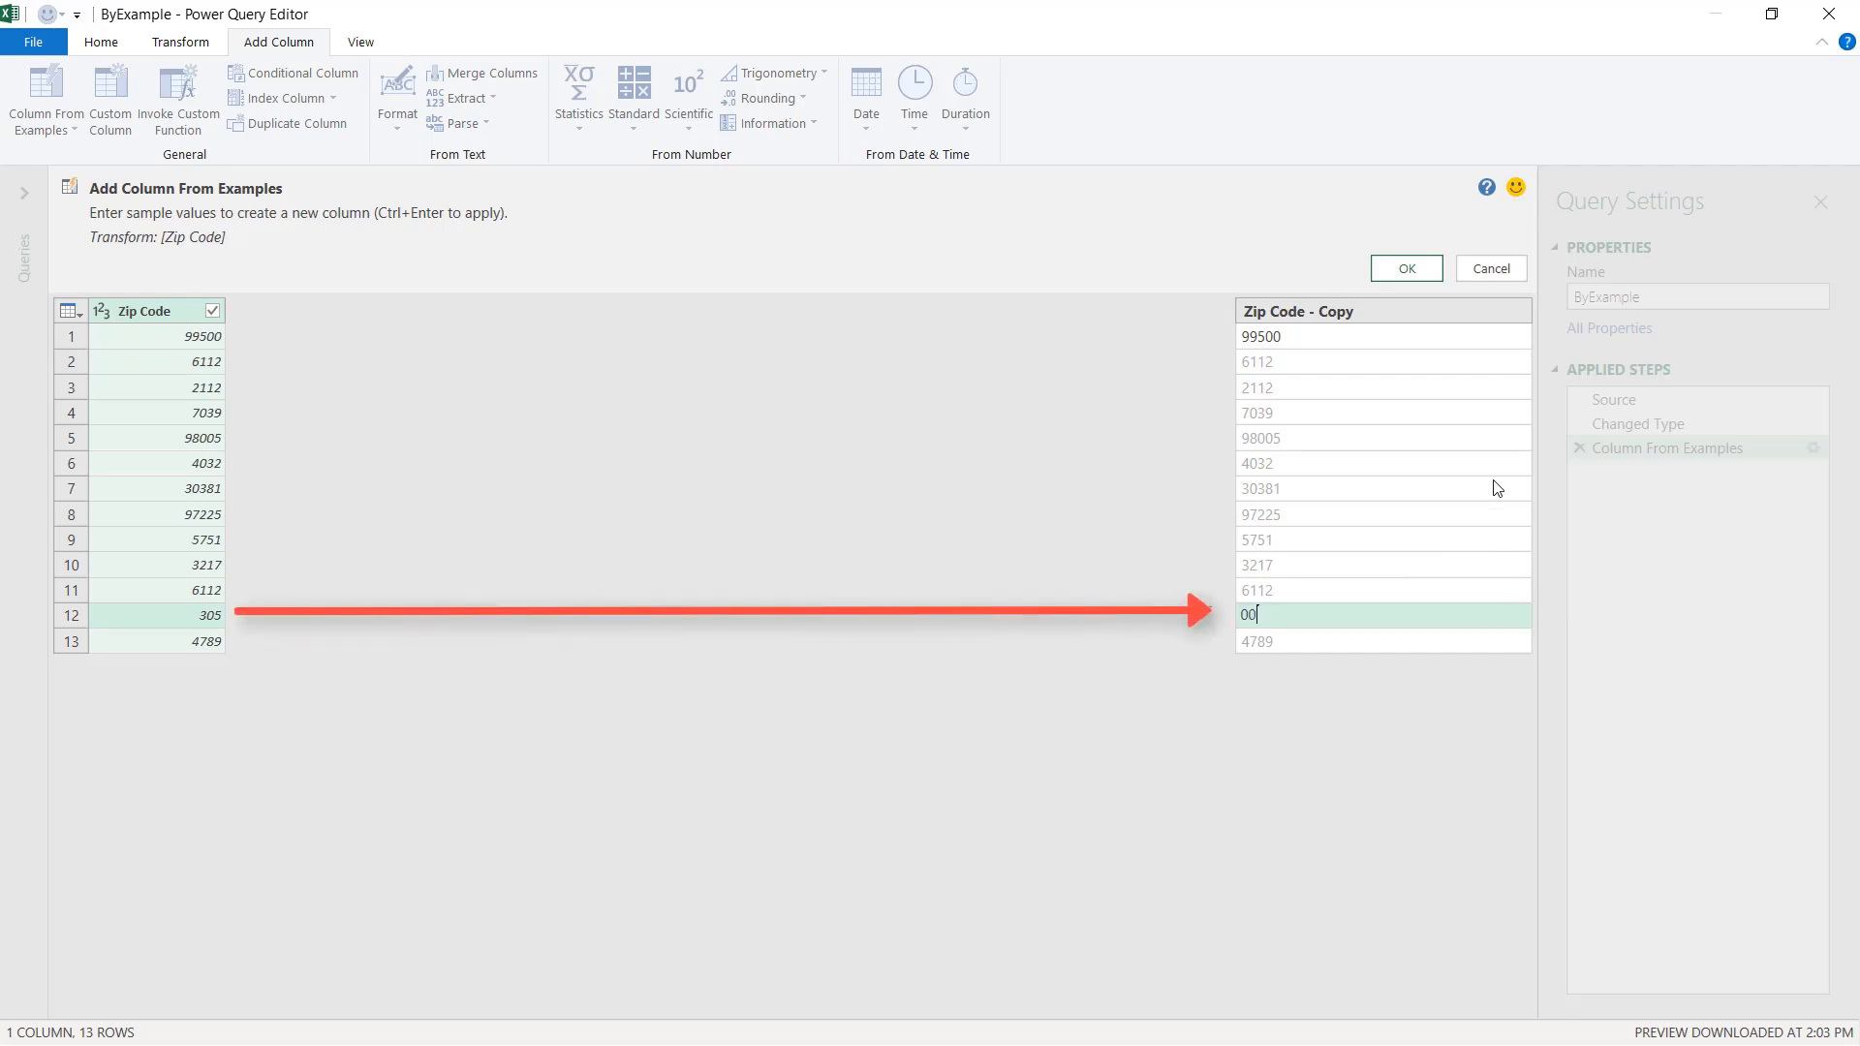
type("305")
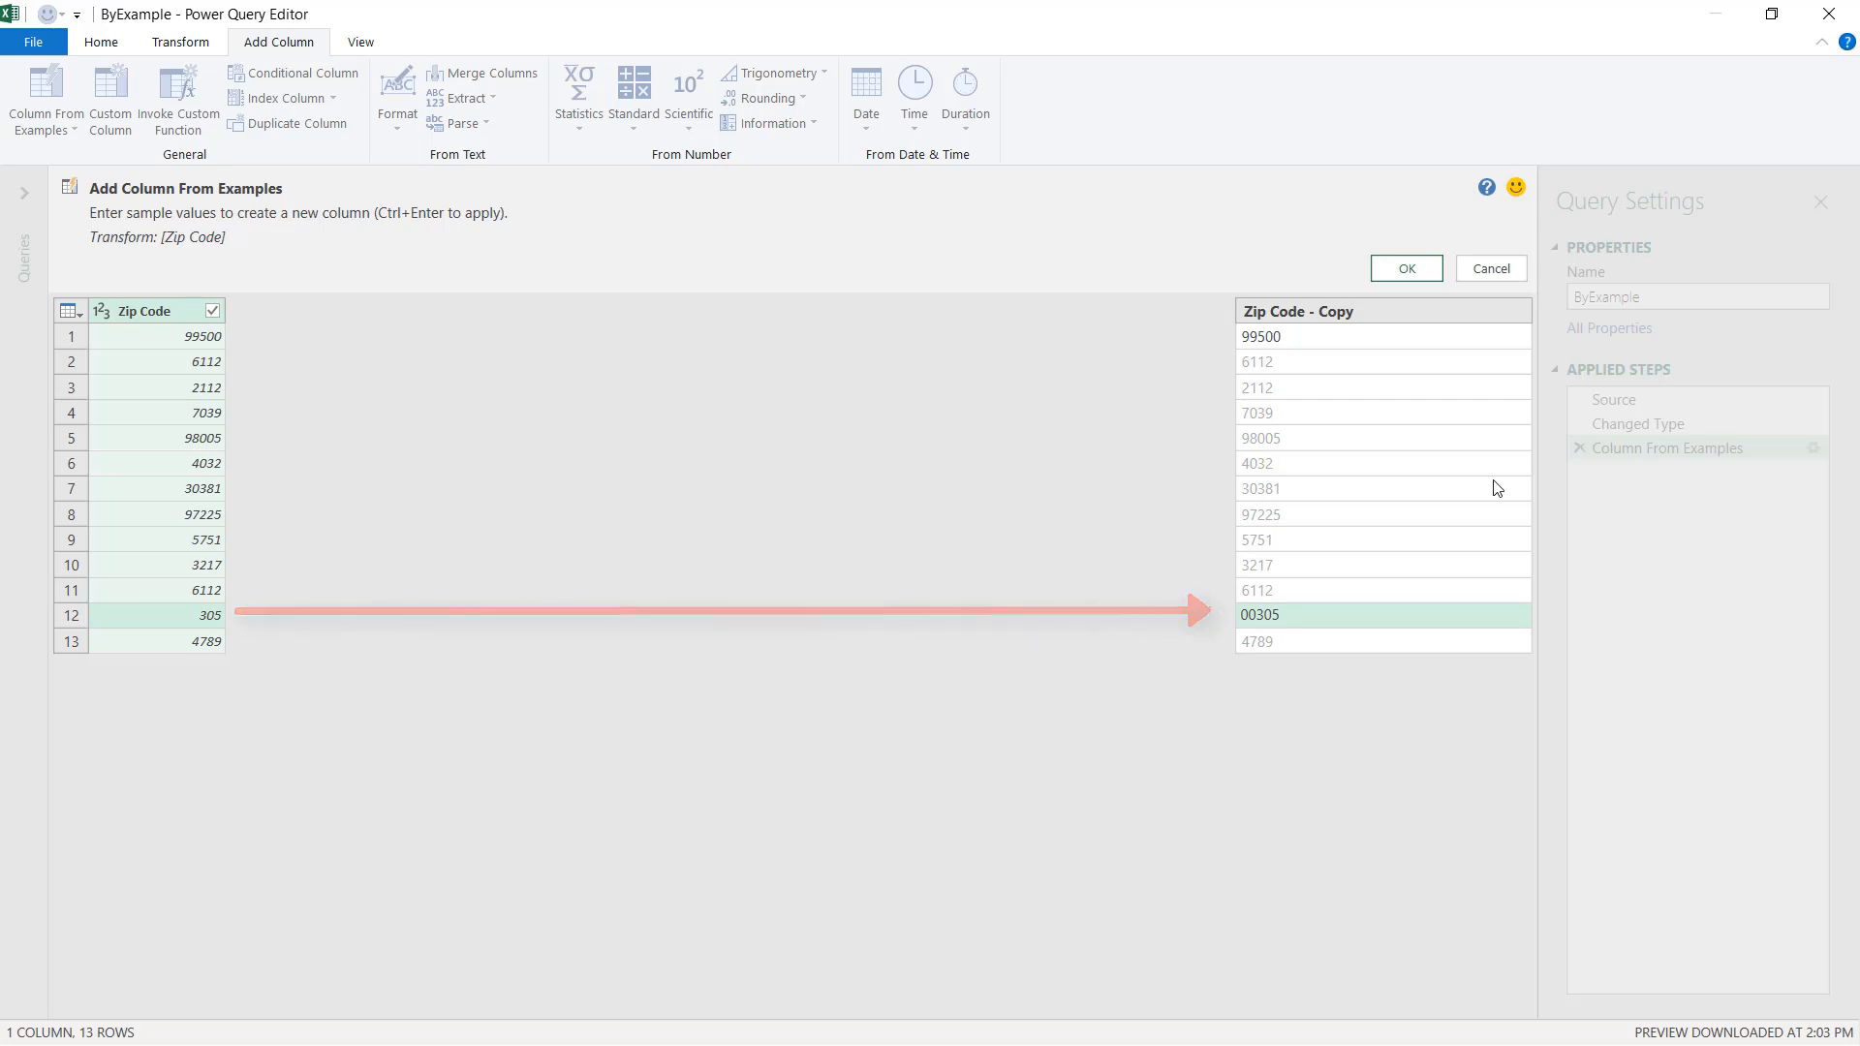
key("Return")
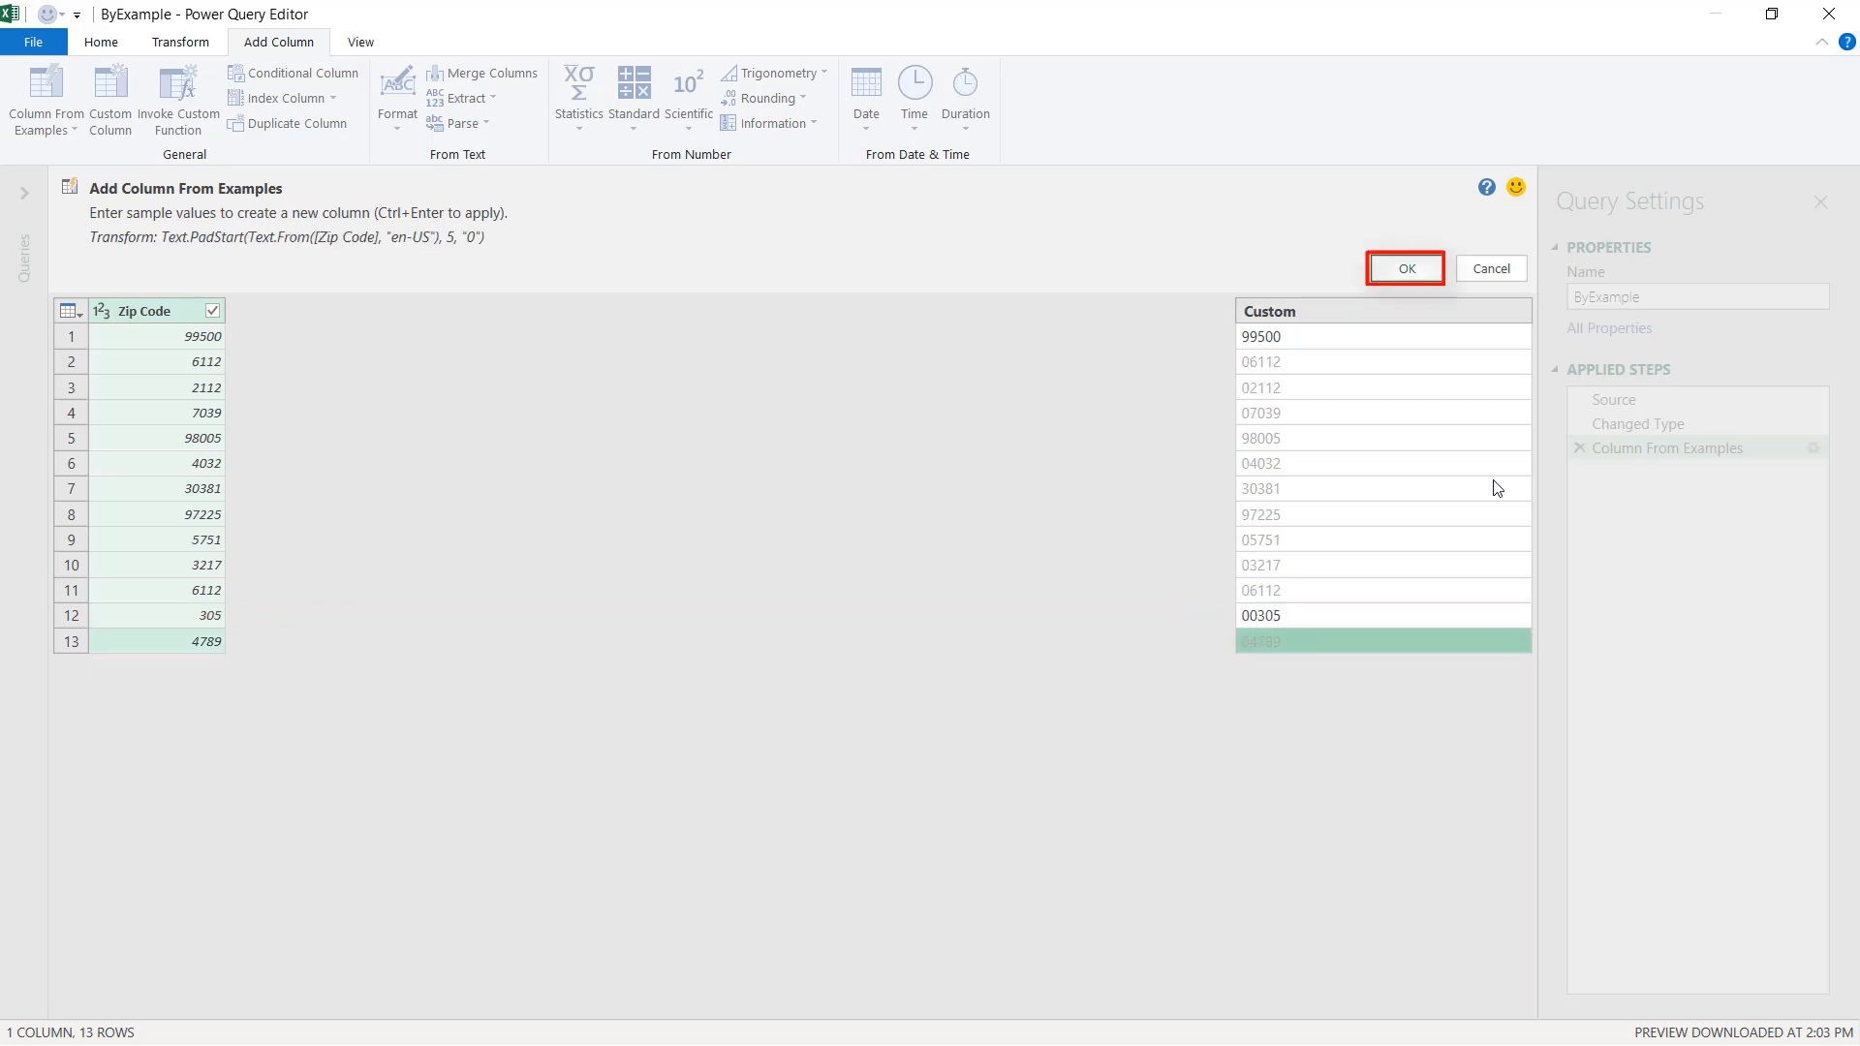
left_click(1406, 271)
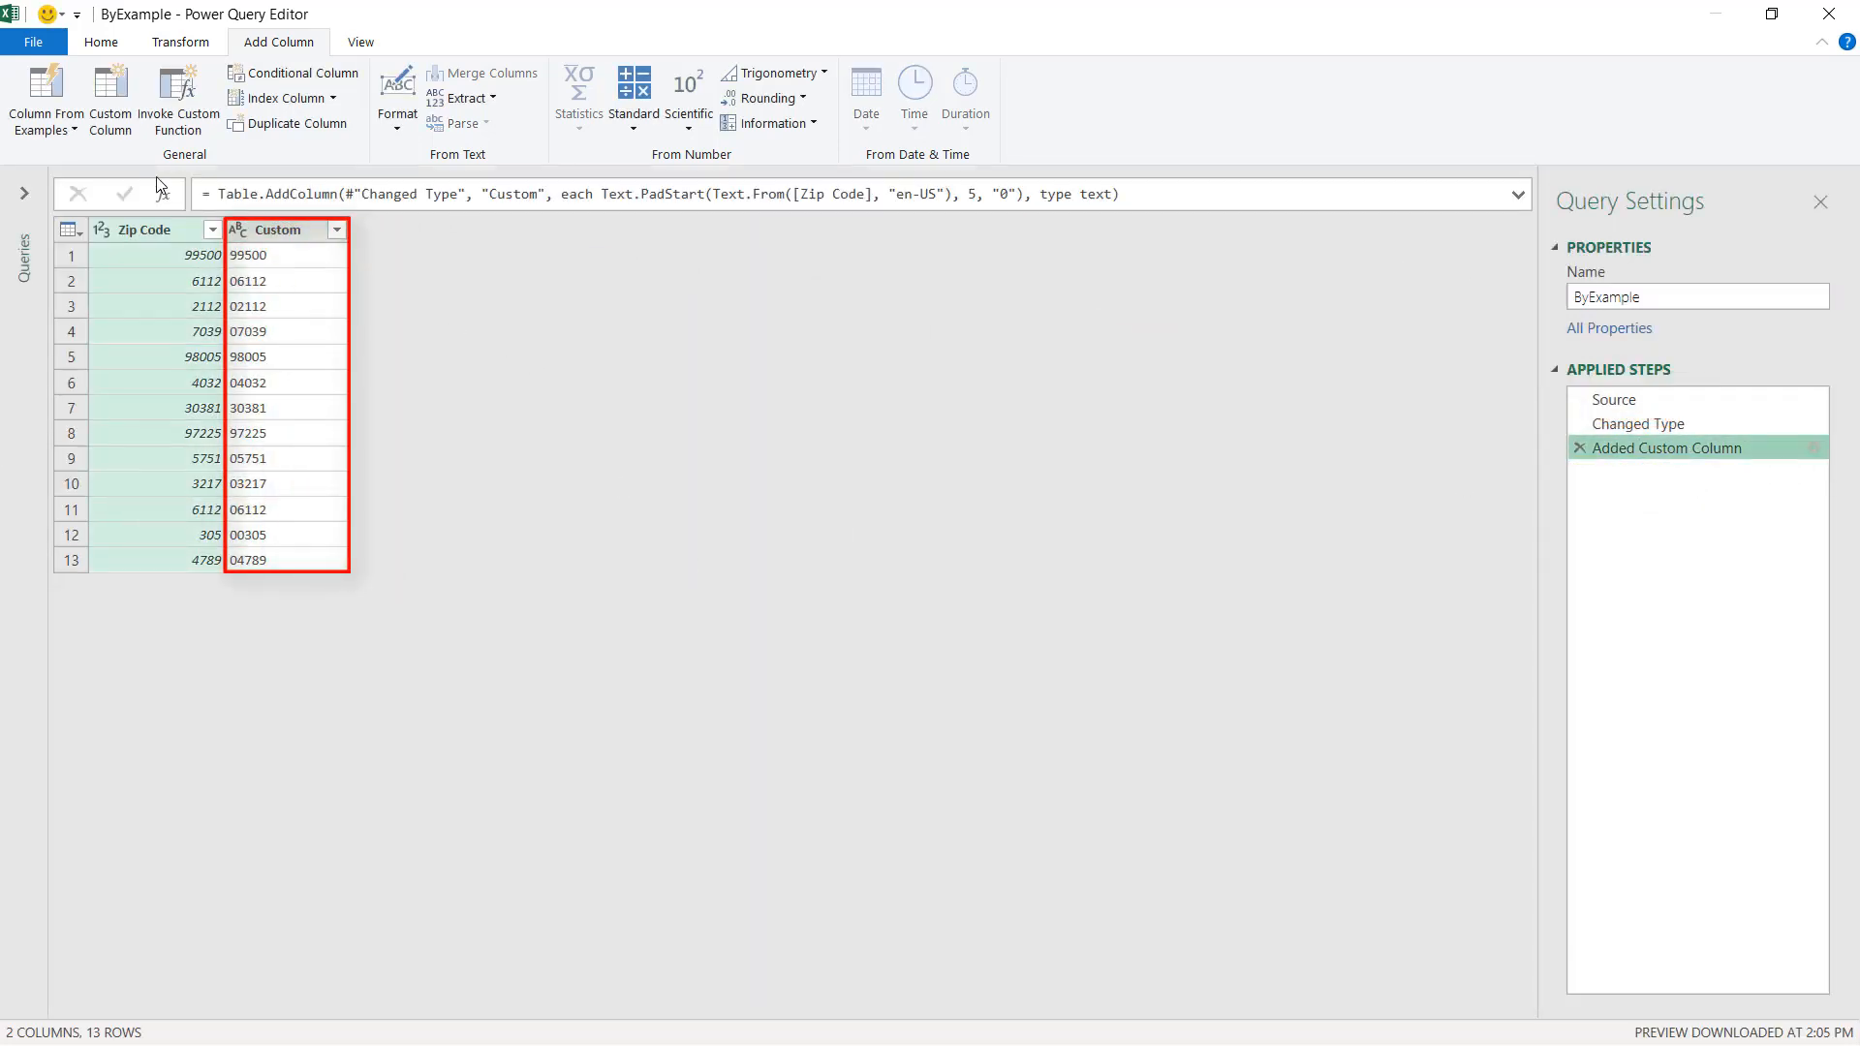
Remove all columns except Custom and rename that column ByExample.
right_click(293, 238)
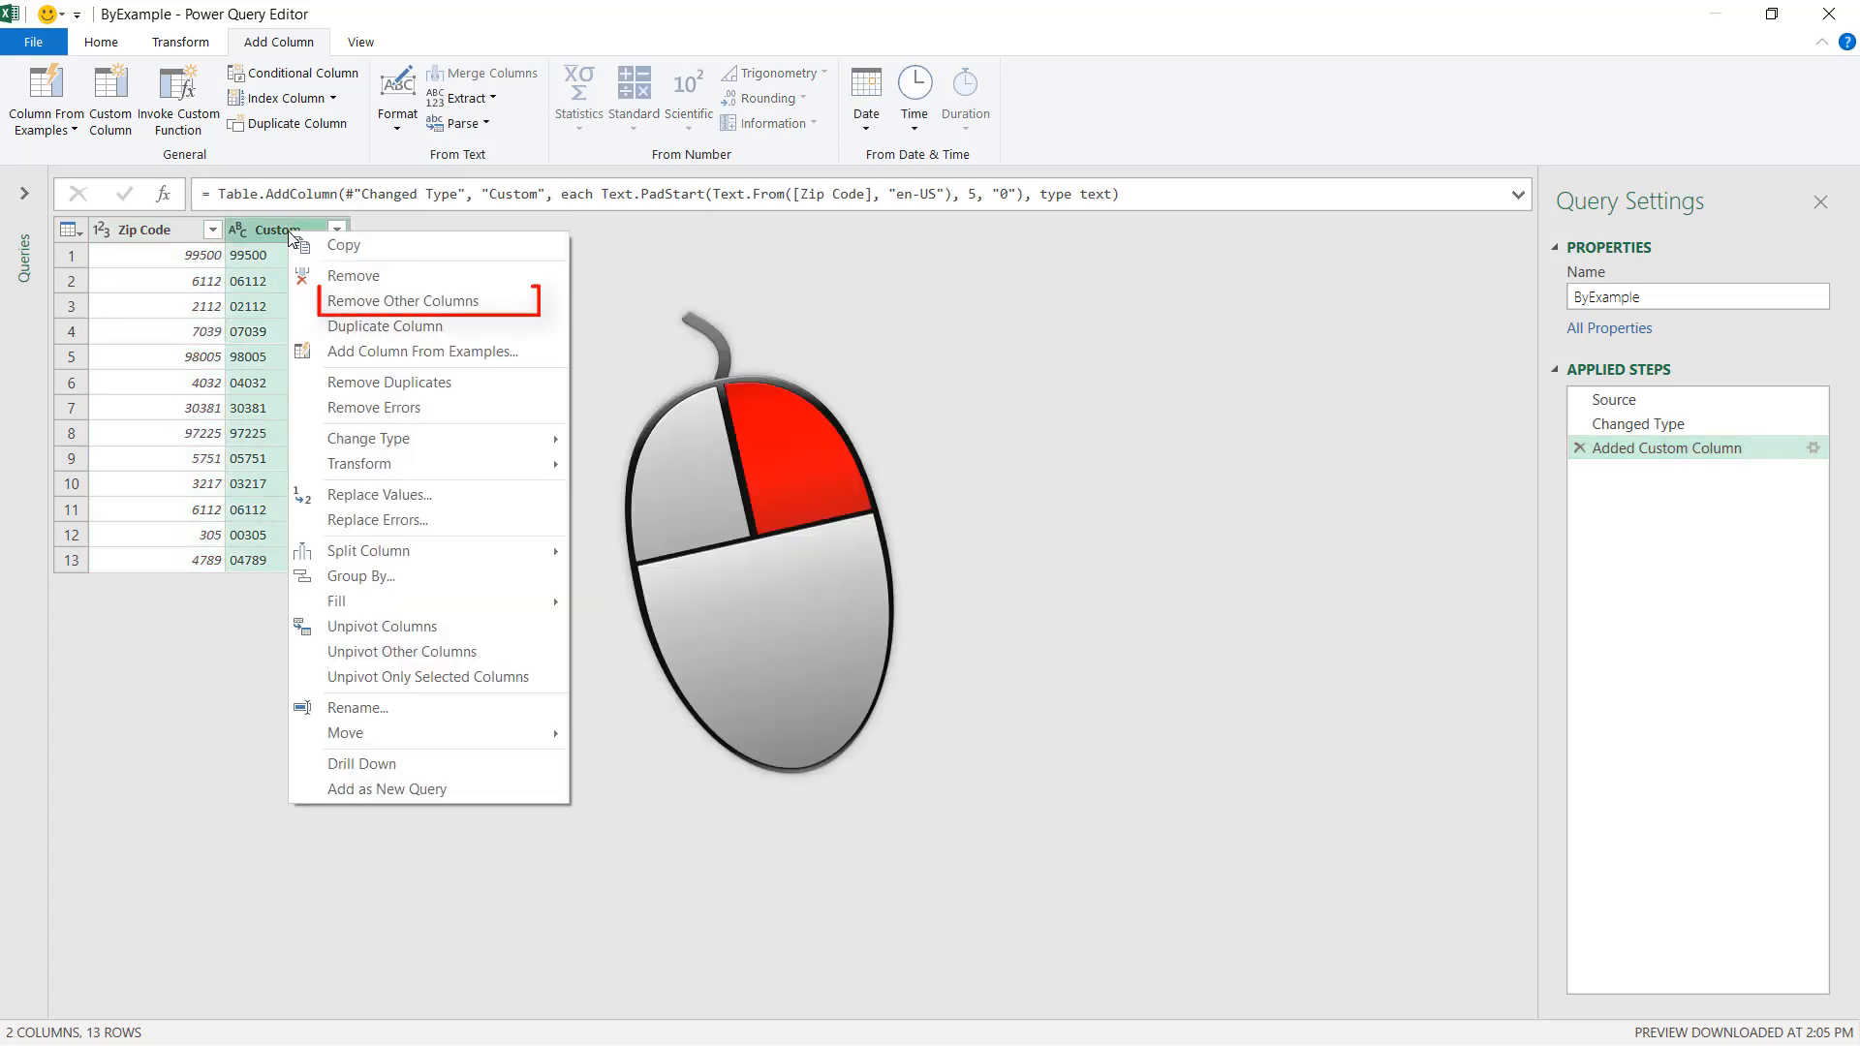
left_click(371, 301)
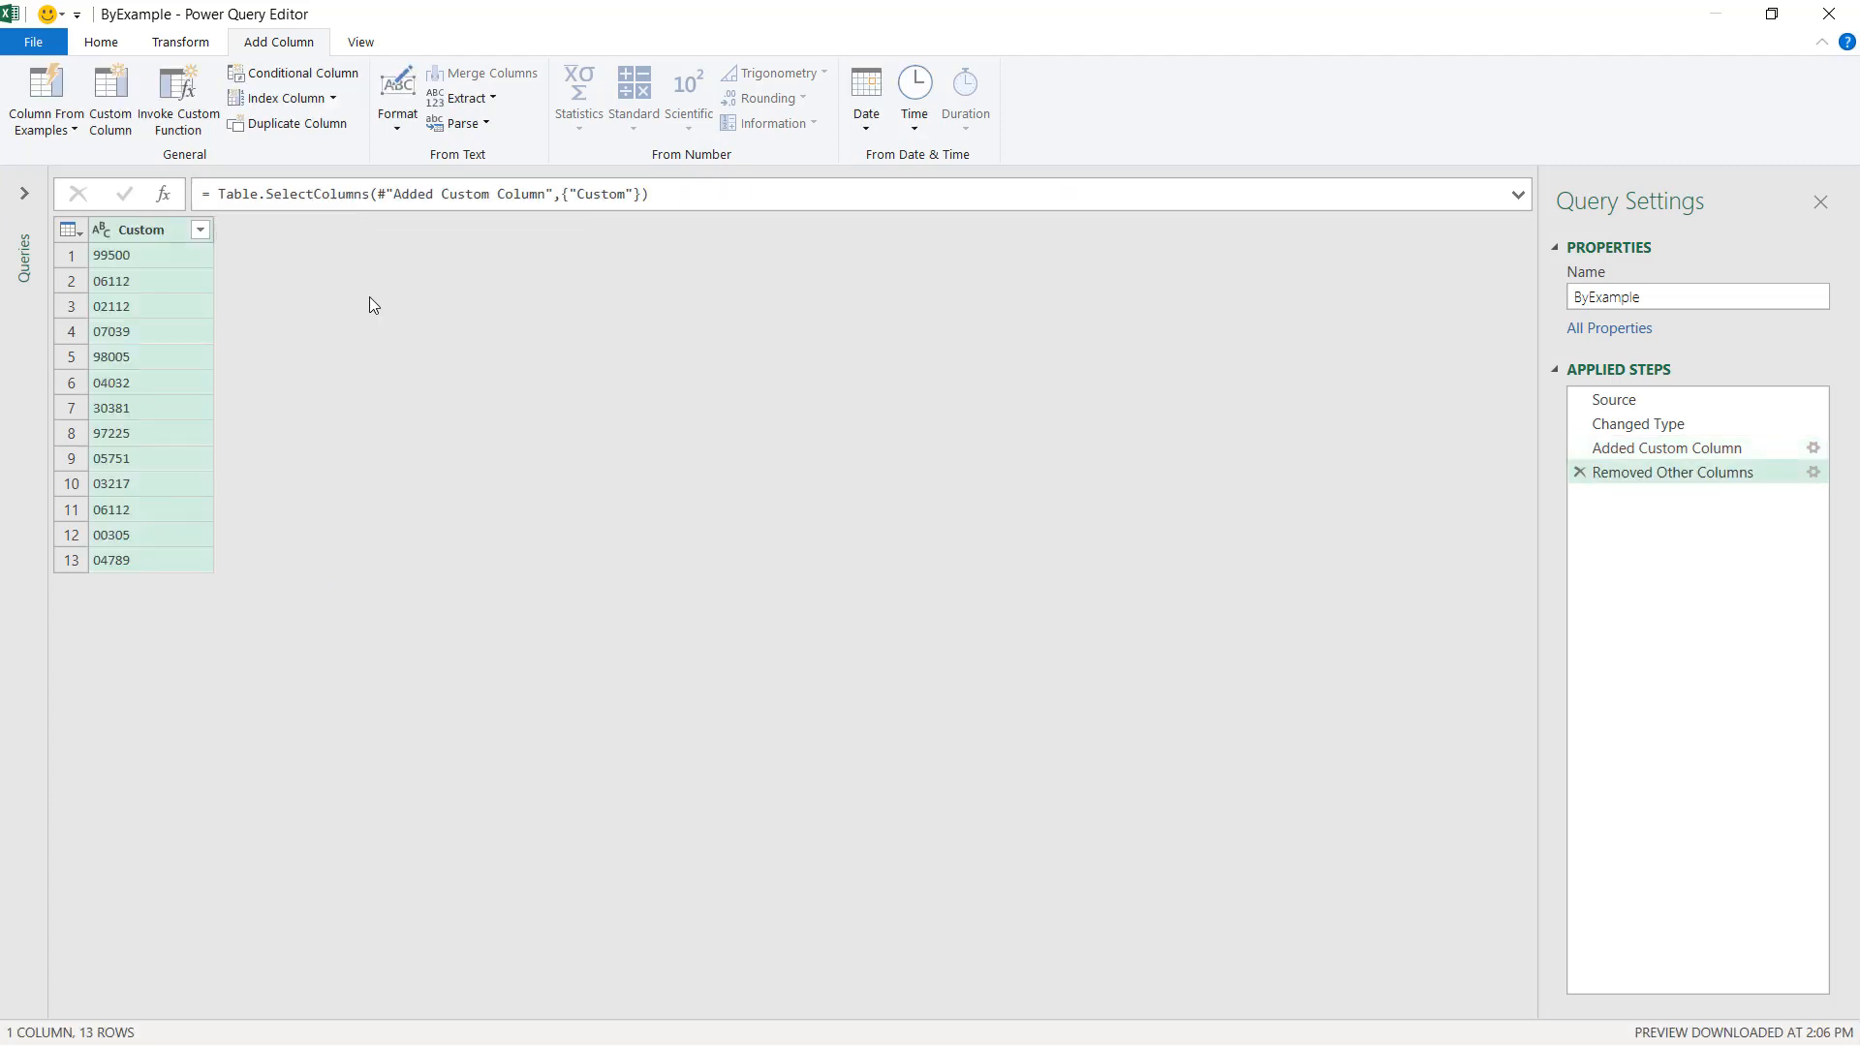
double_click(145, 223)
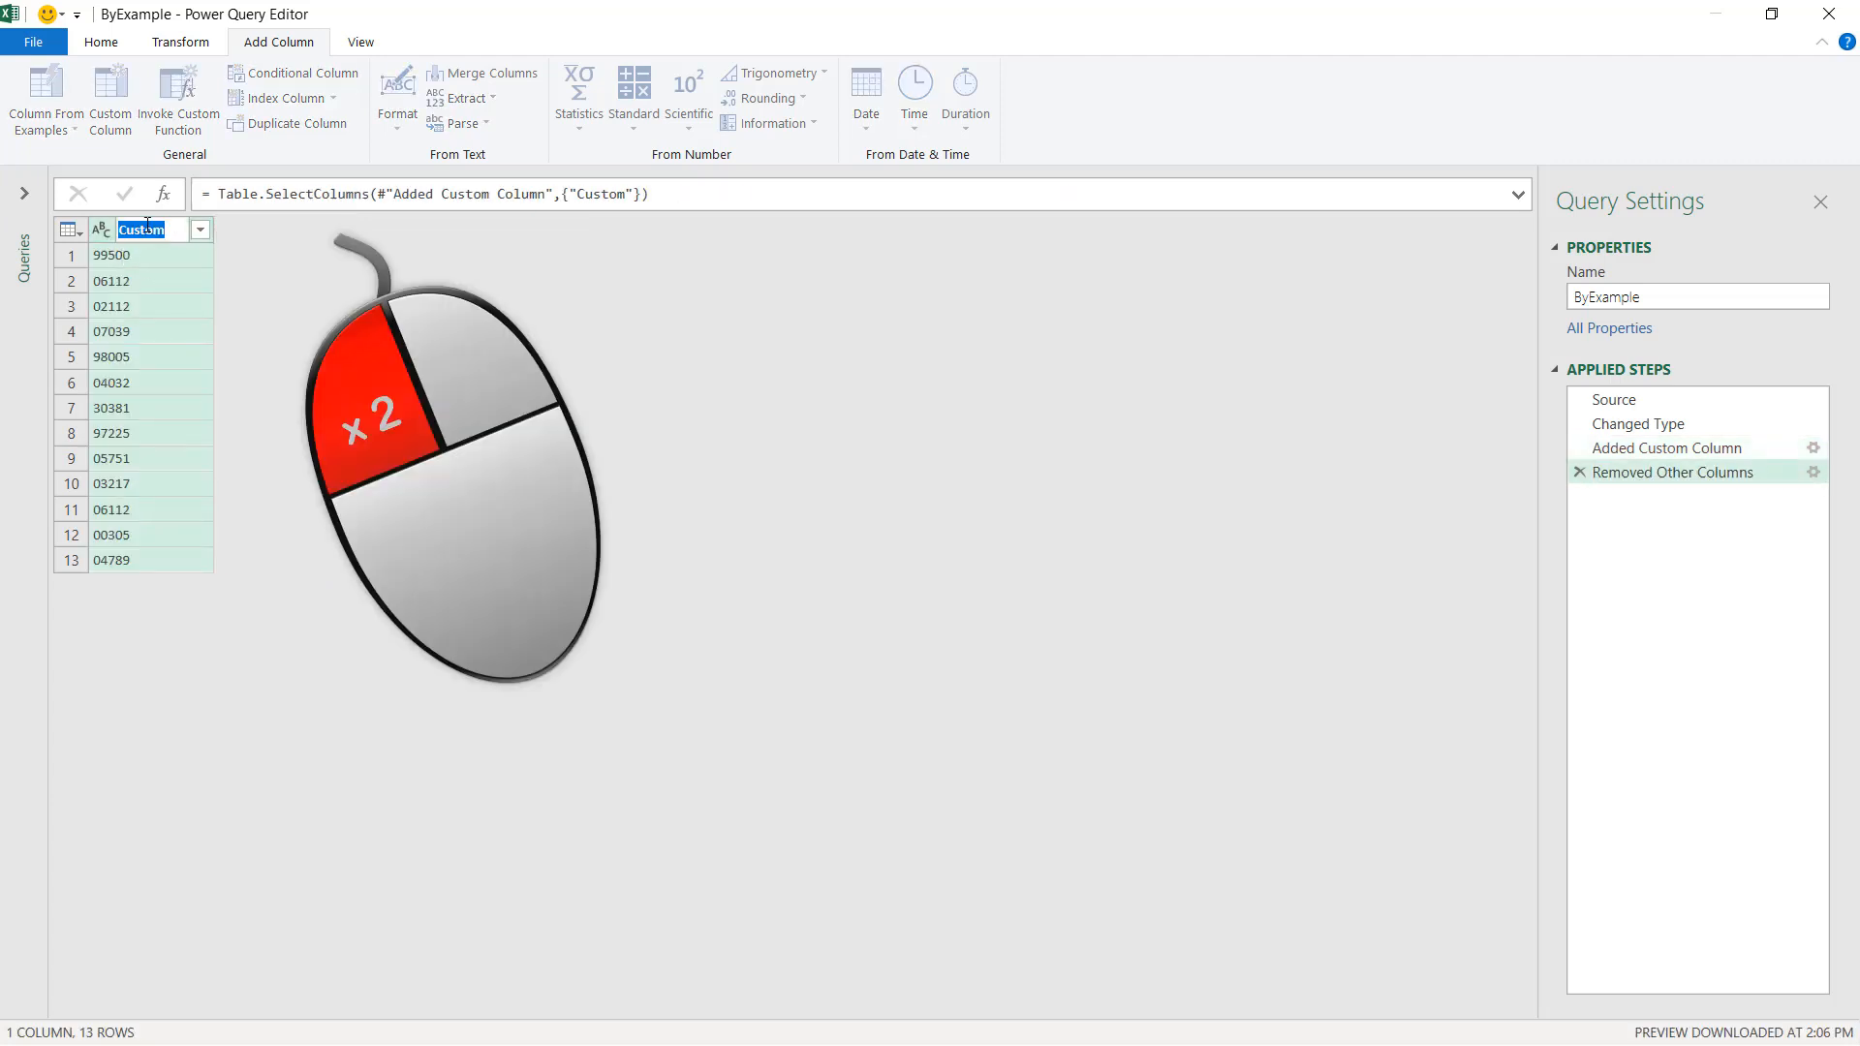
type("ByExample")
key("Return")
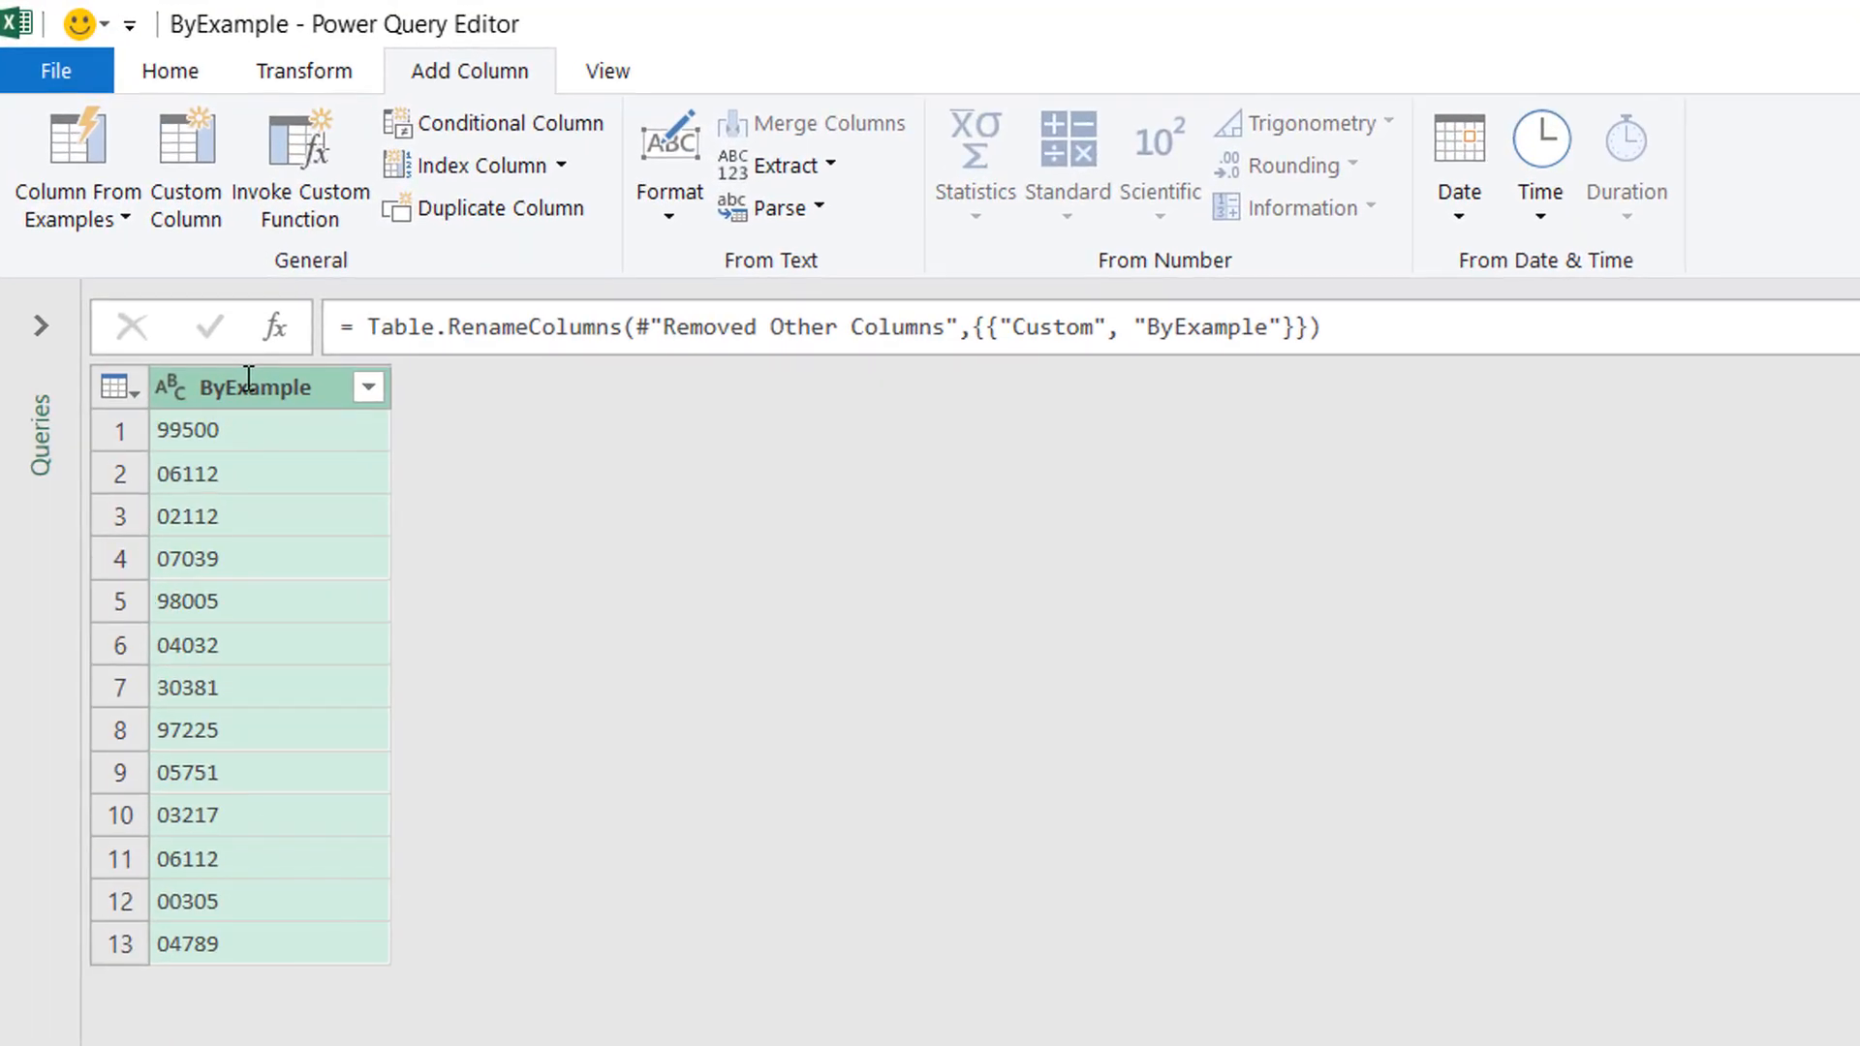
Close and load the query as a table into cell C1 of the existing PQ worksheet.
left_click(176, 70)
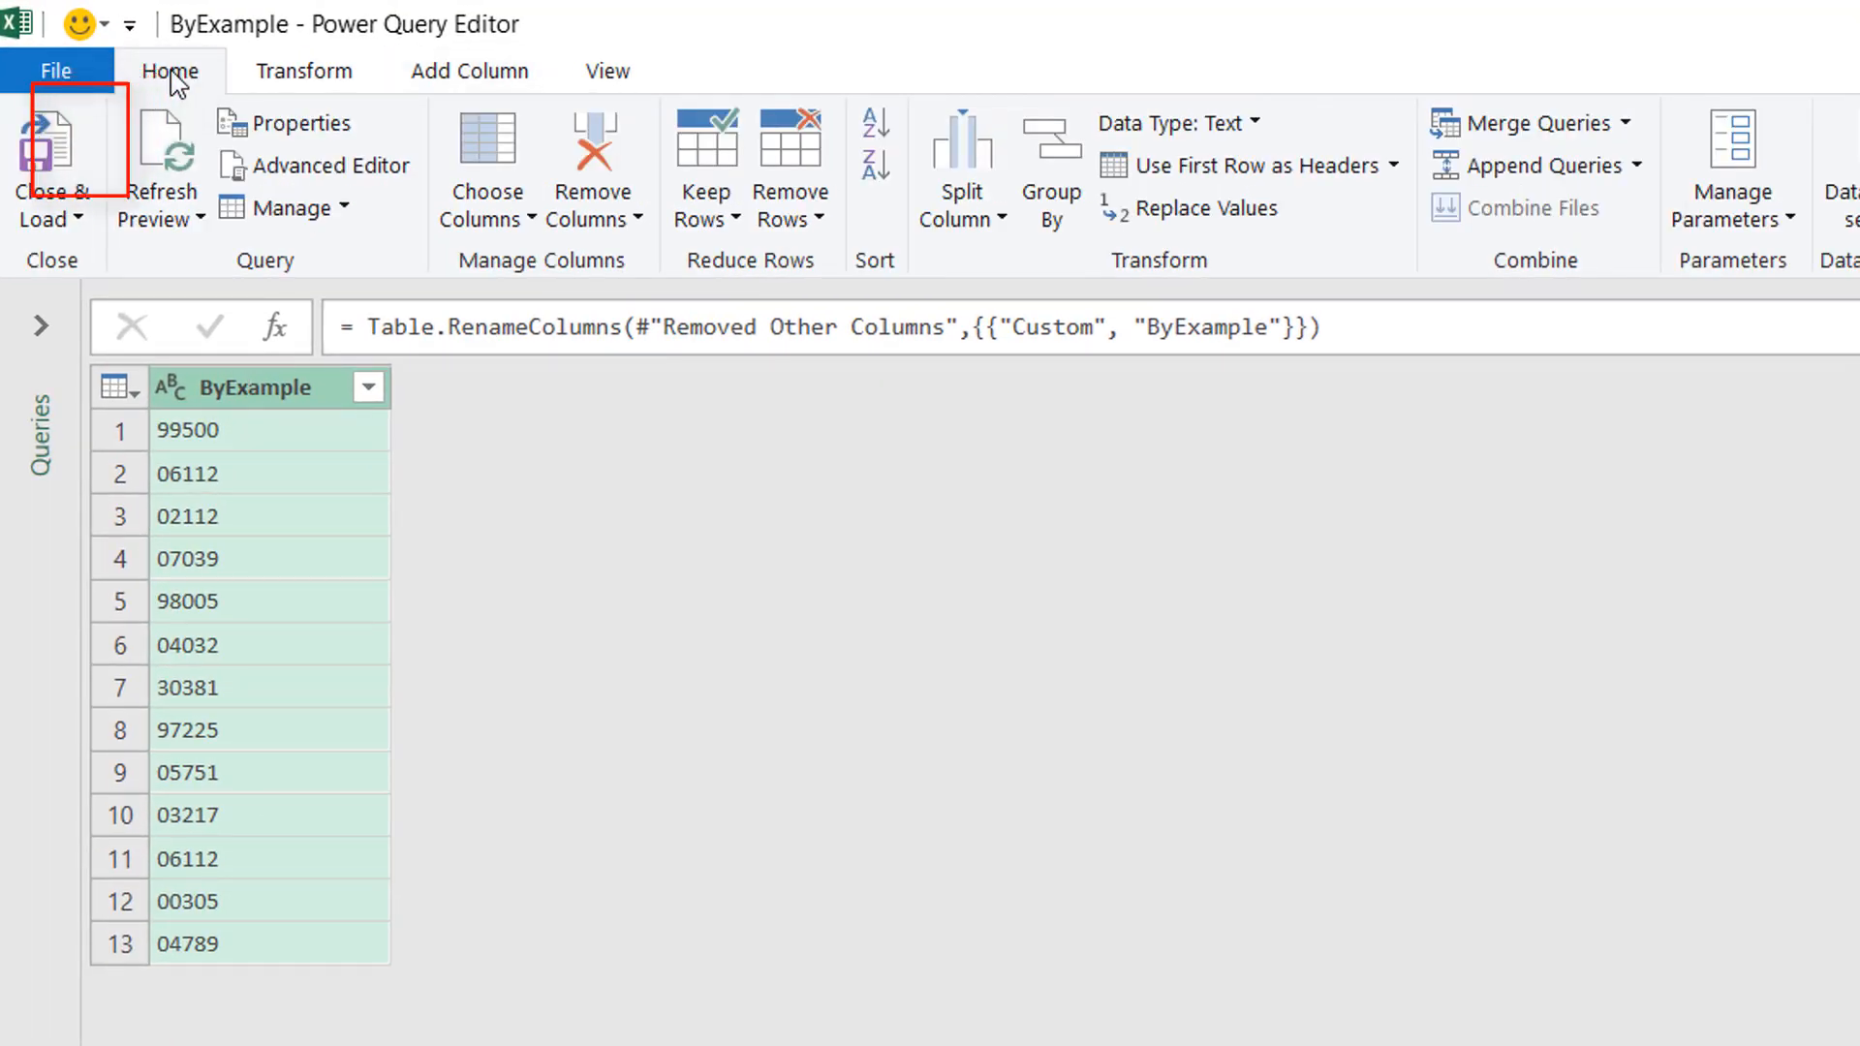
left_click(85, 215)
left_click(117, 310)
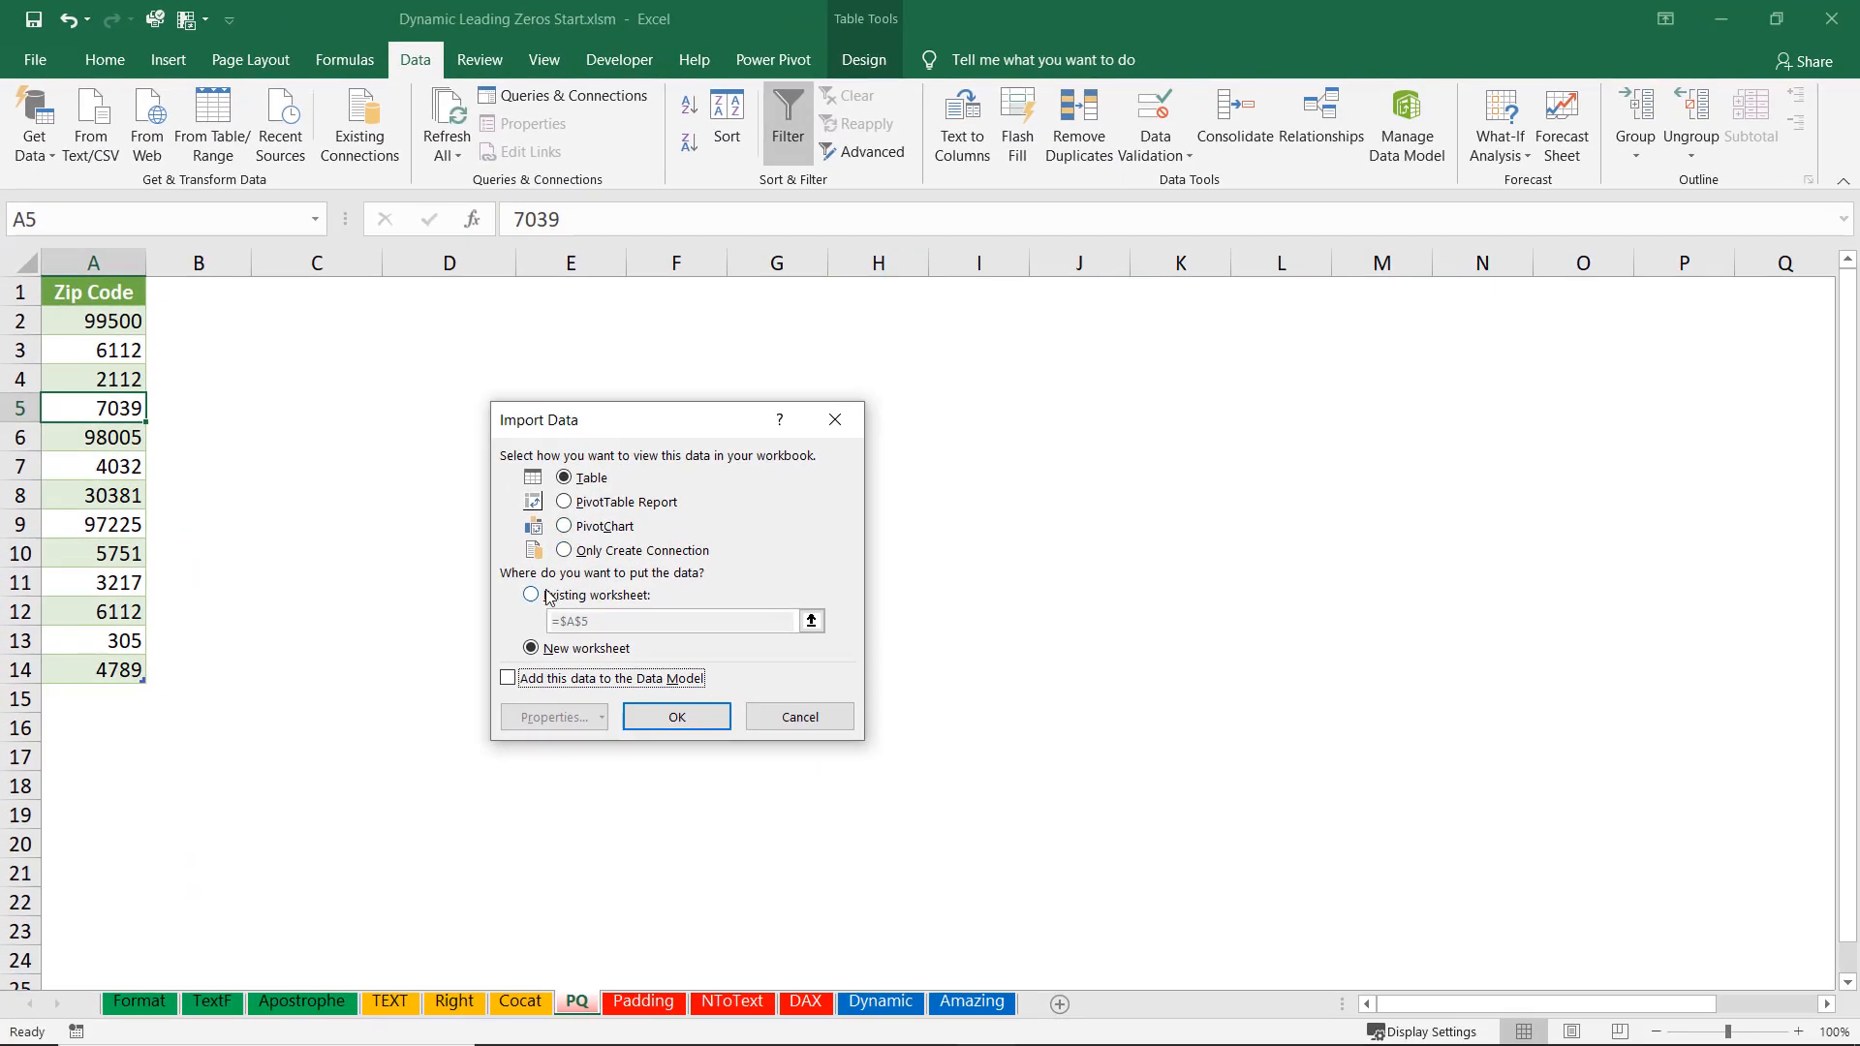
left_click(533, 595)
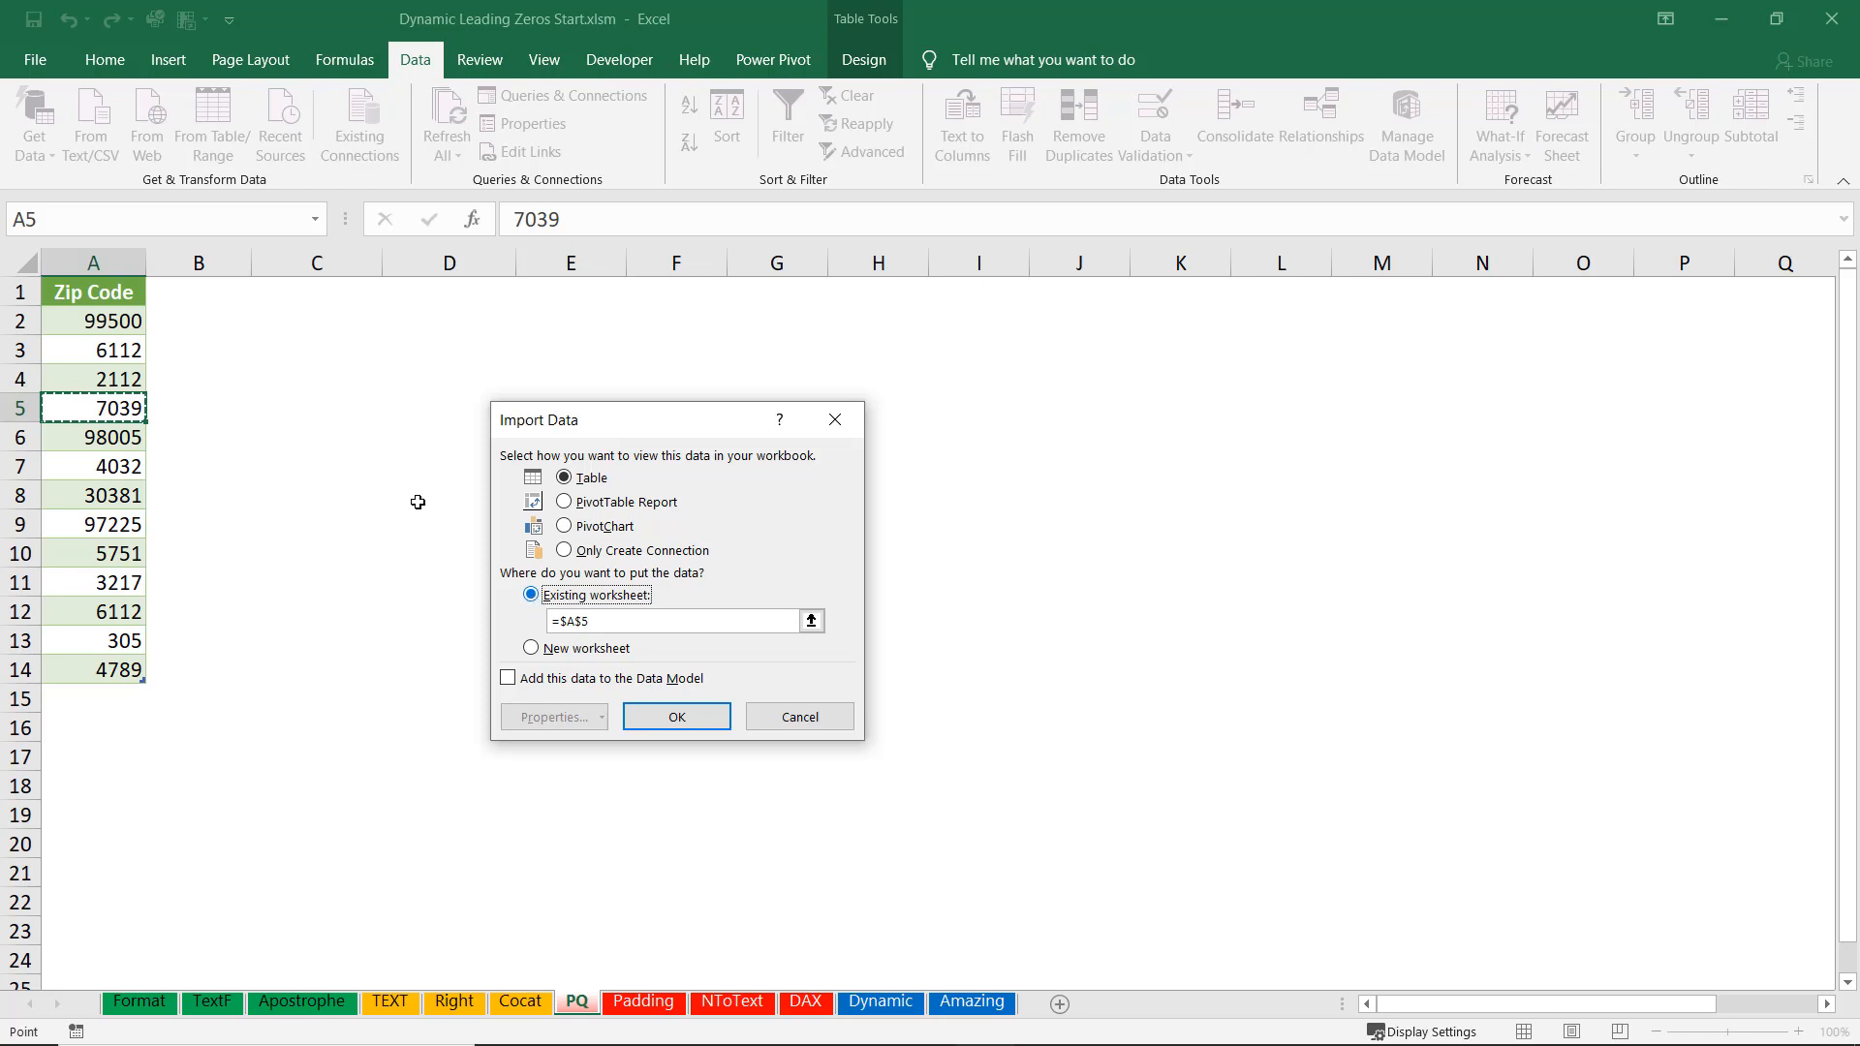
left_click(293, 291)
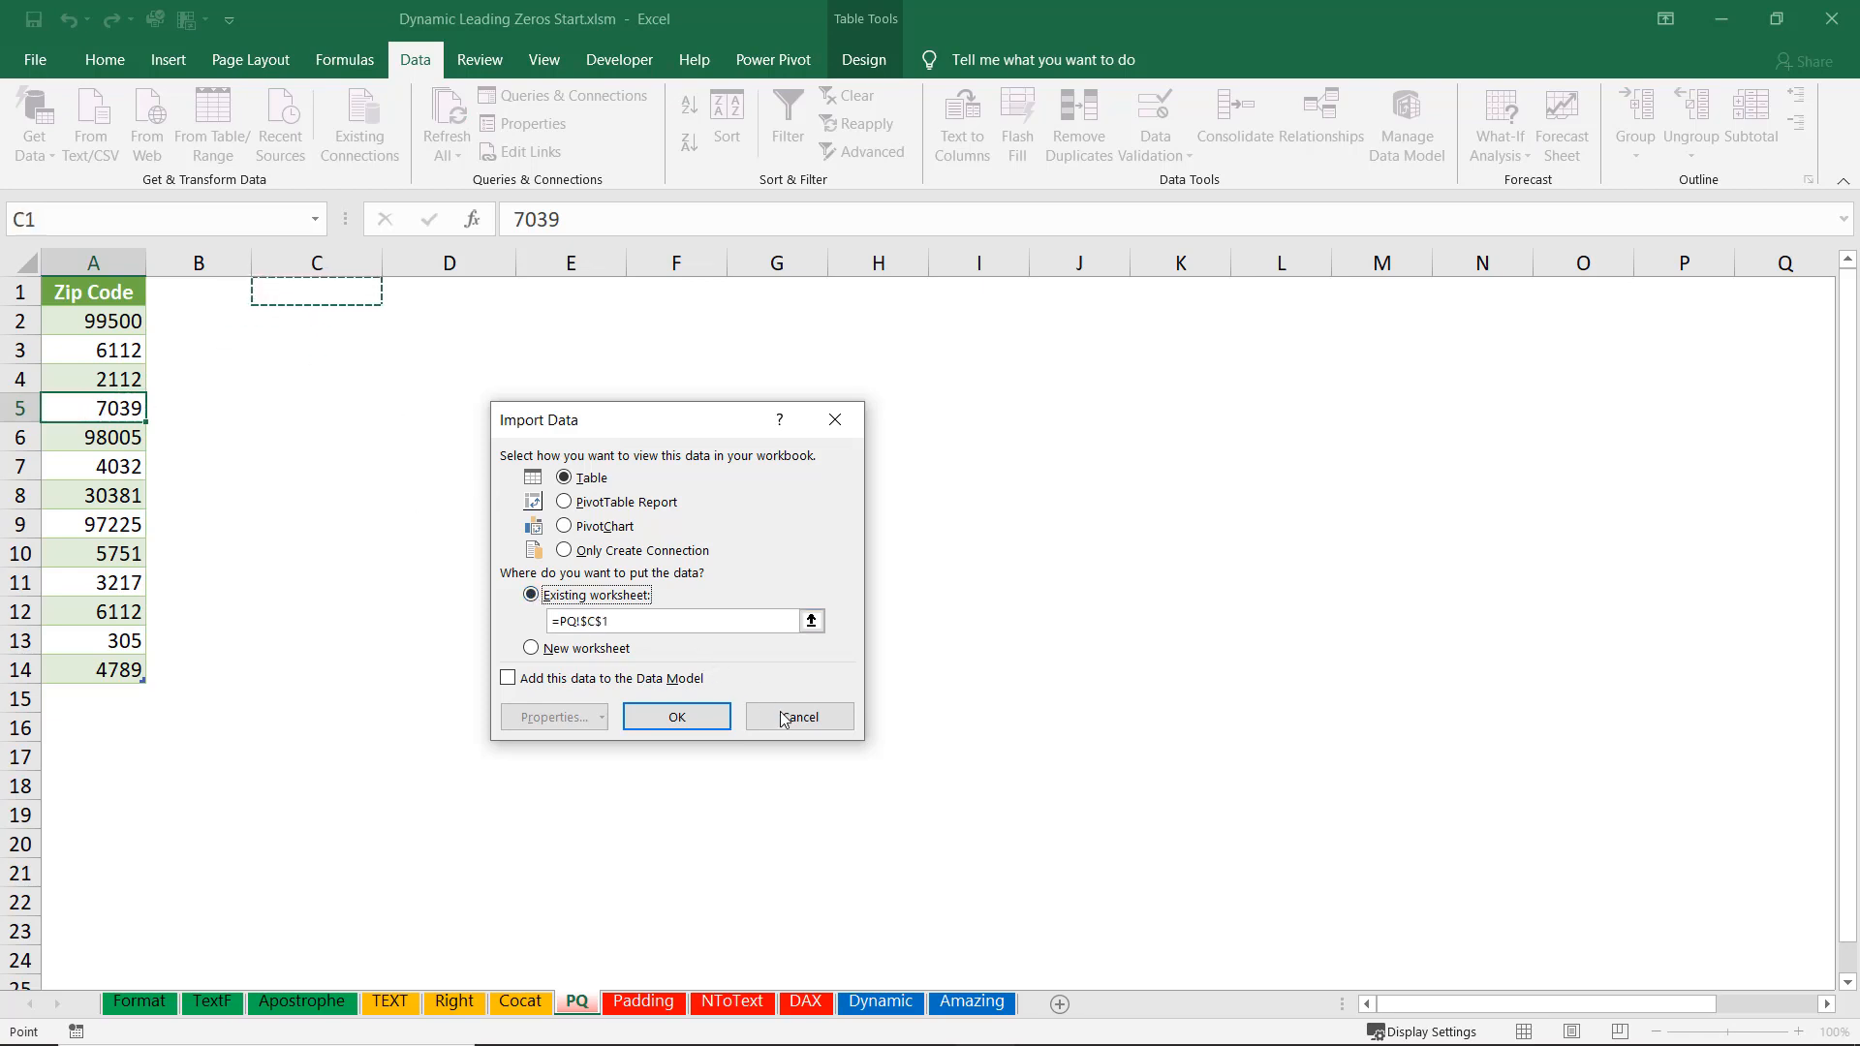
left_click(689, 715)
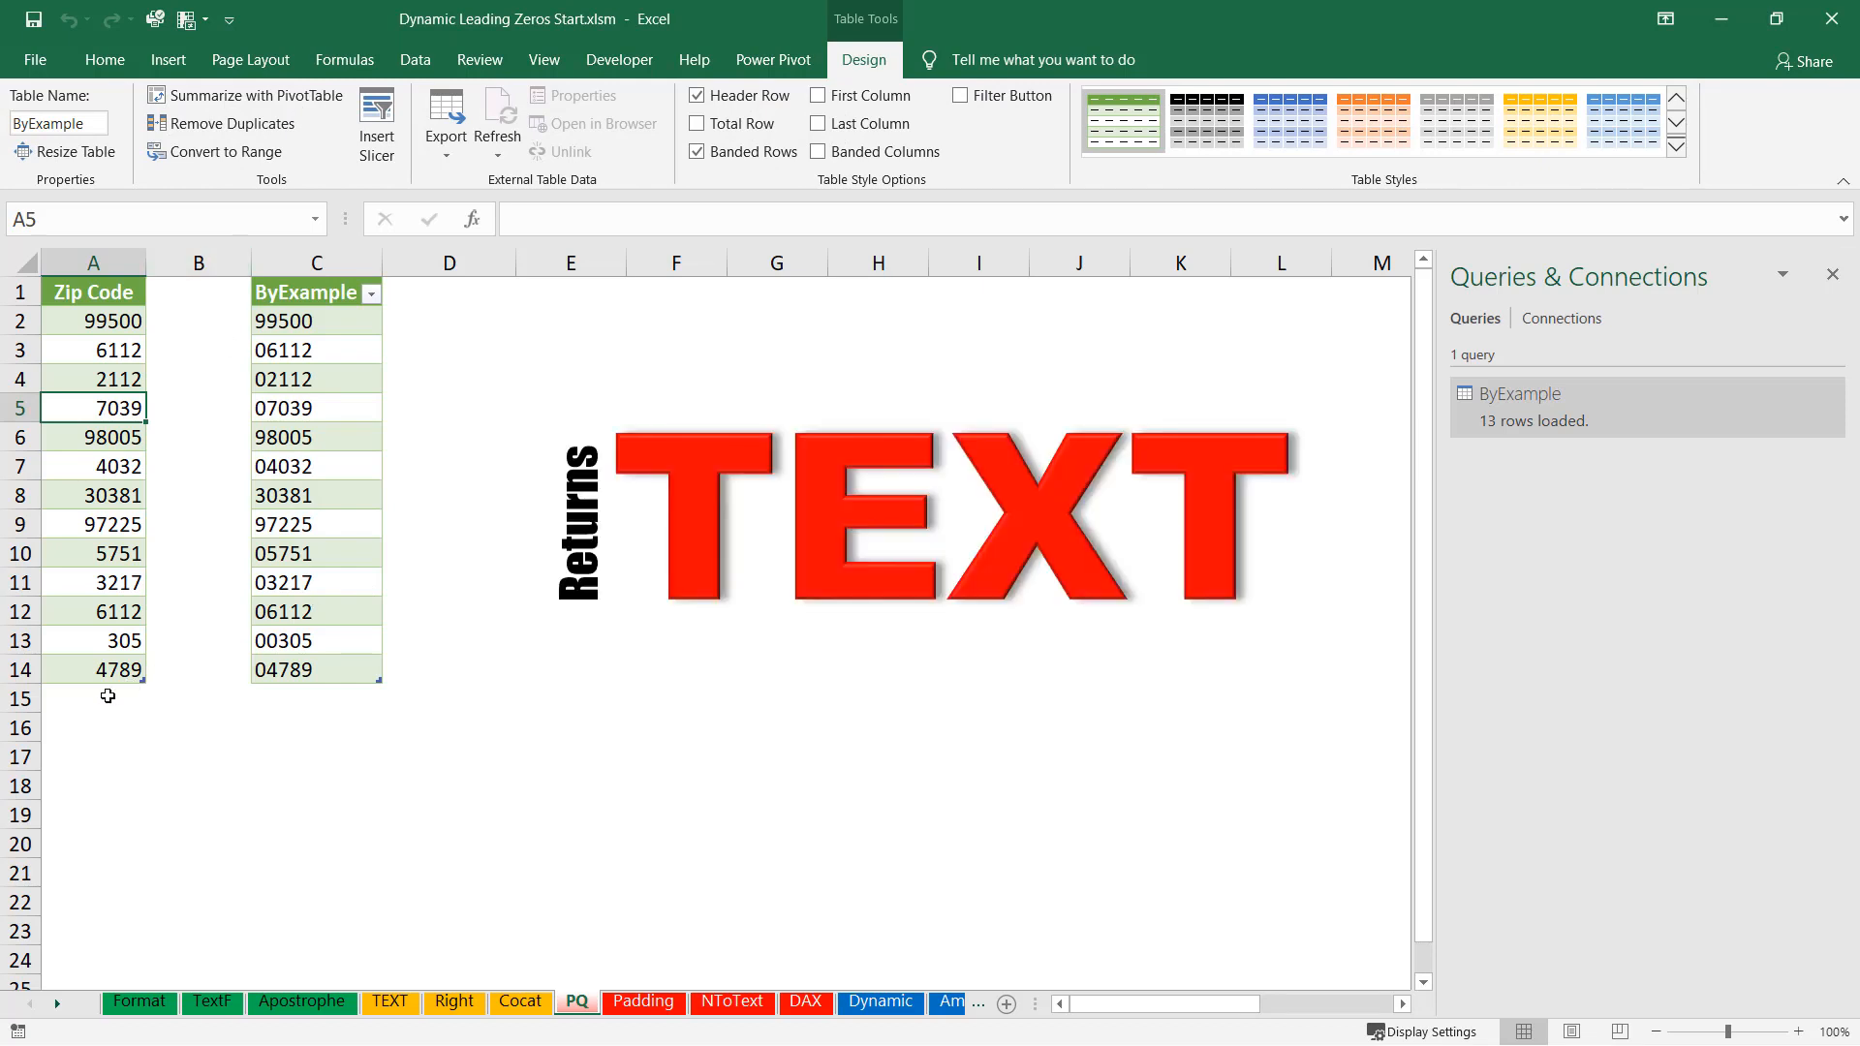
Add zip codes 4259, 359 and 4713 below the Zip Code table, then refresh all queries.
left_click(108, 697)
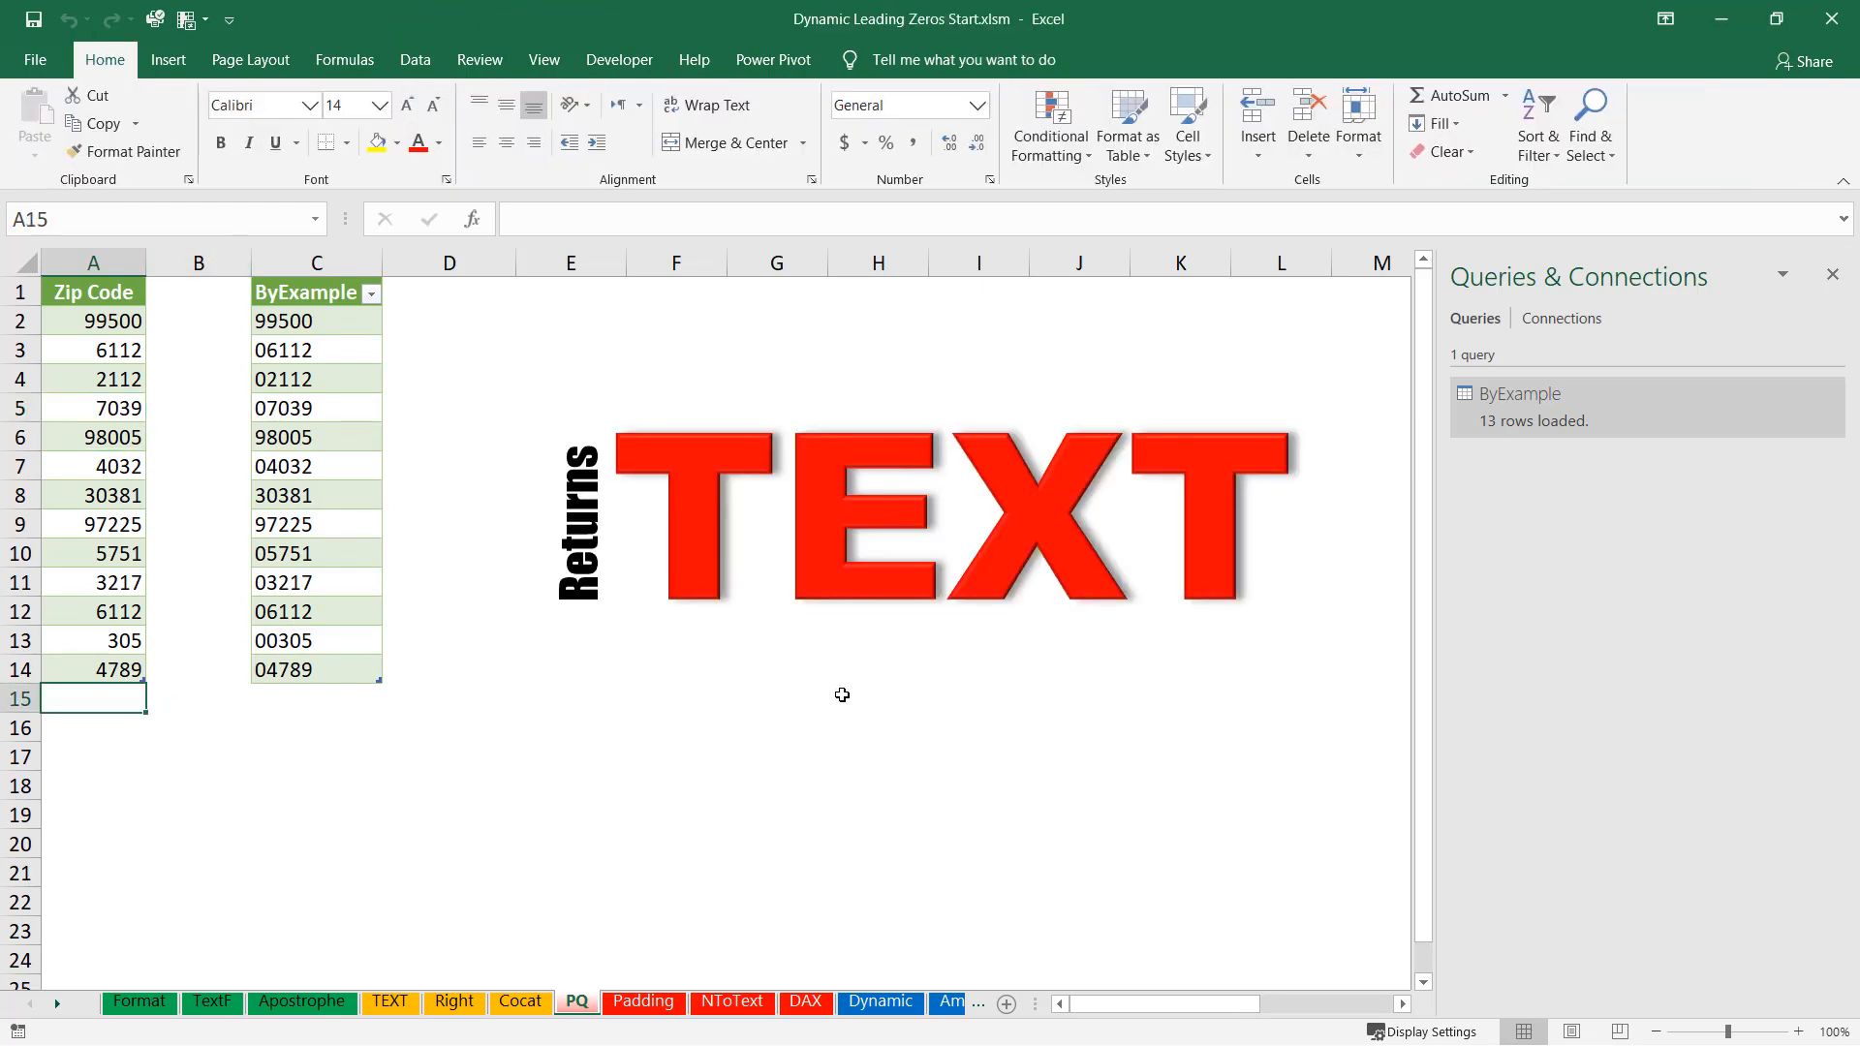
type("4259")
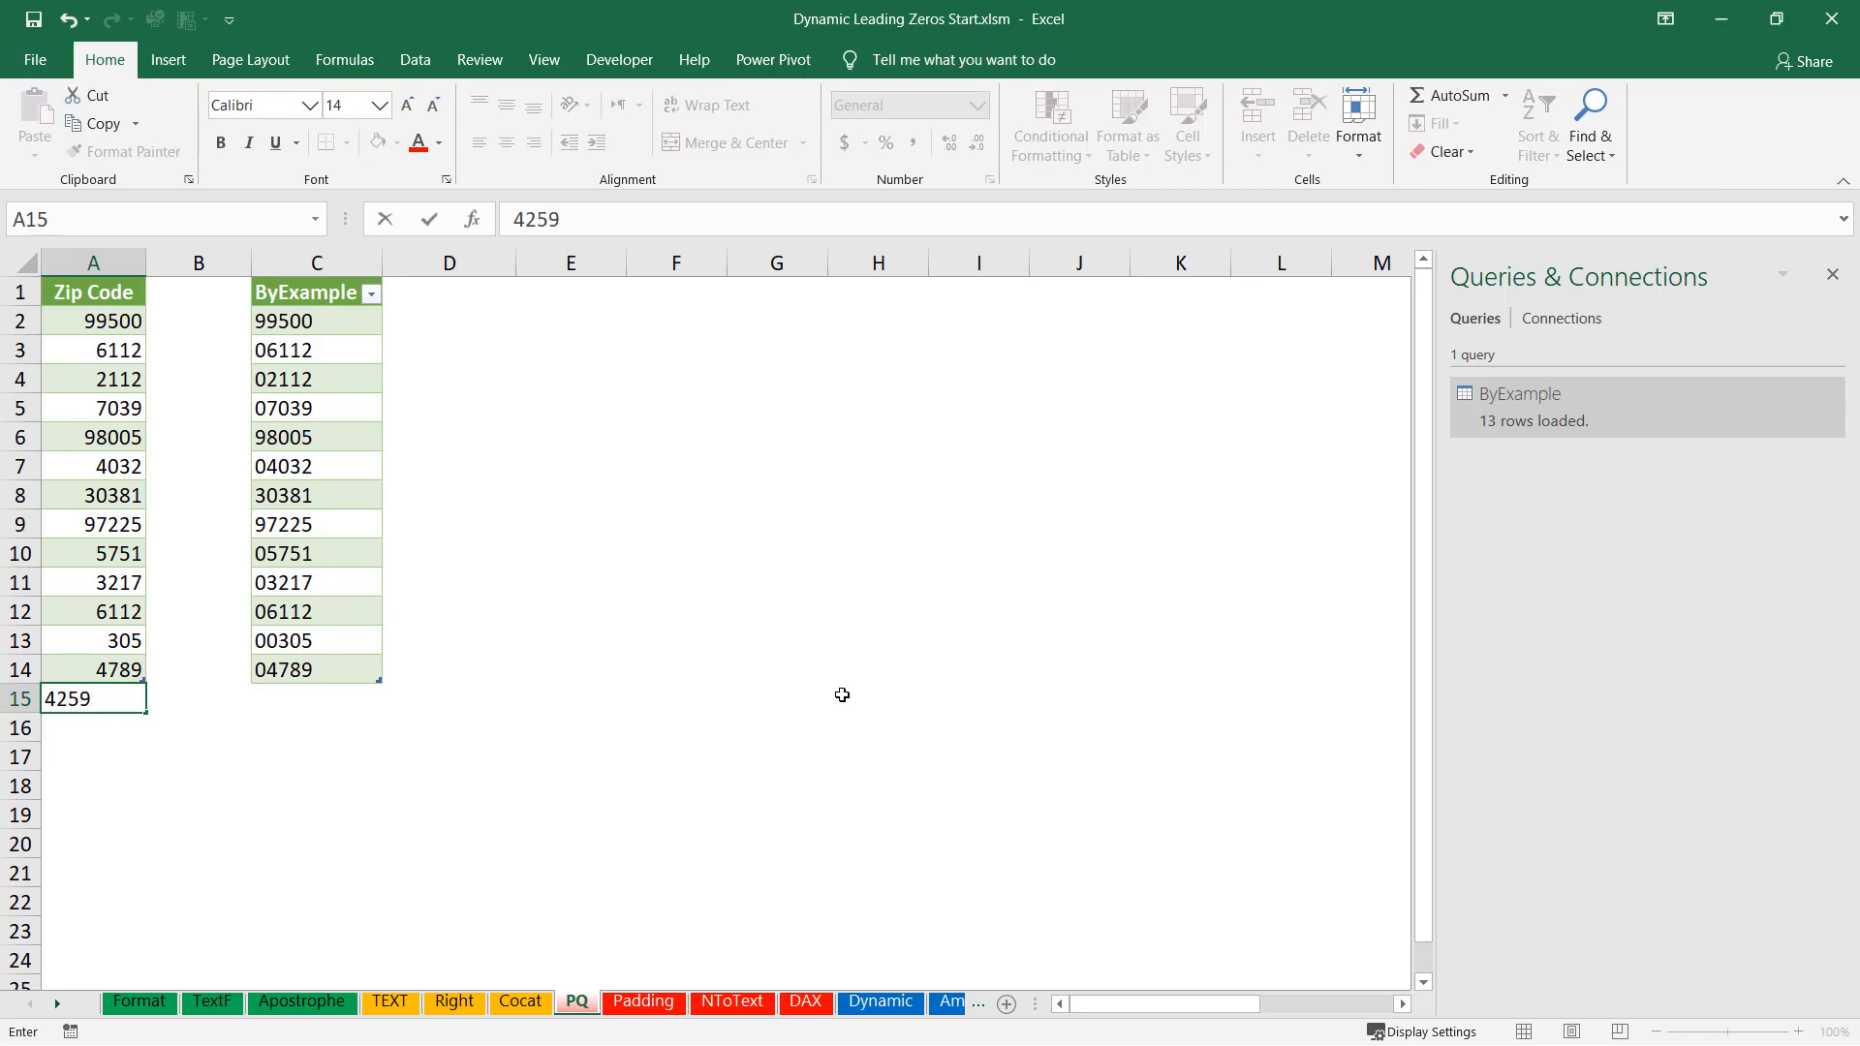
key("Return")
type("359")
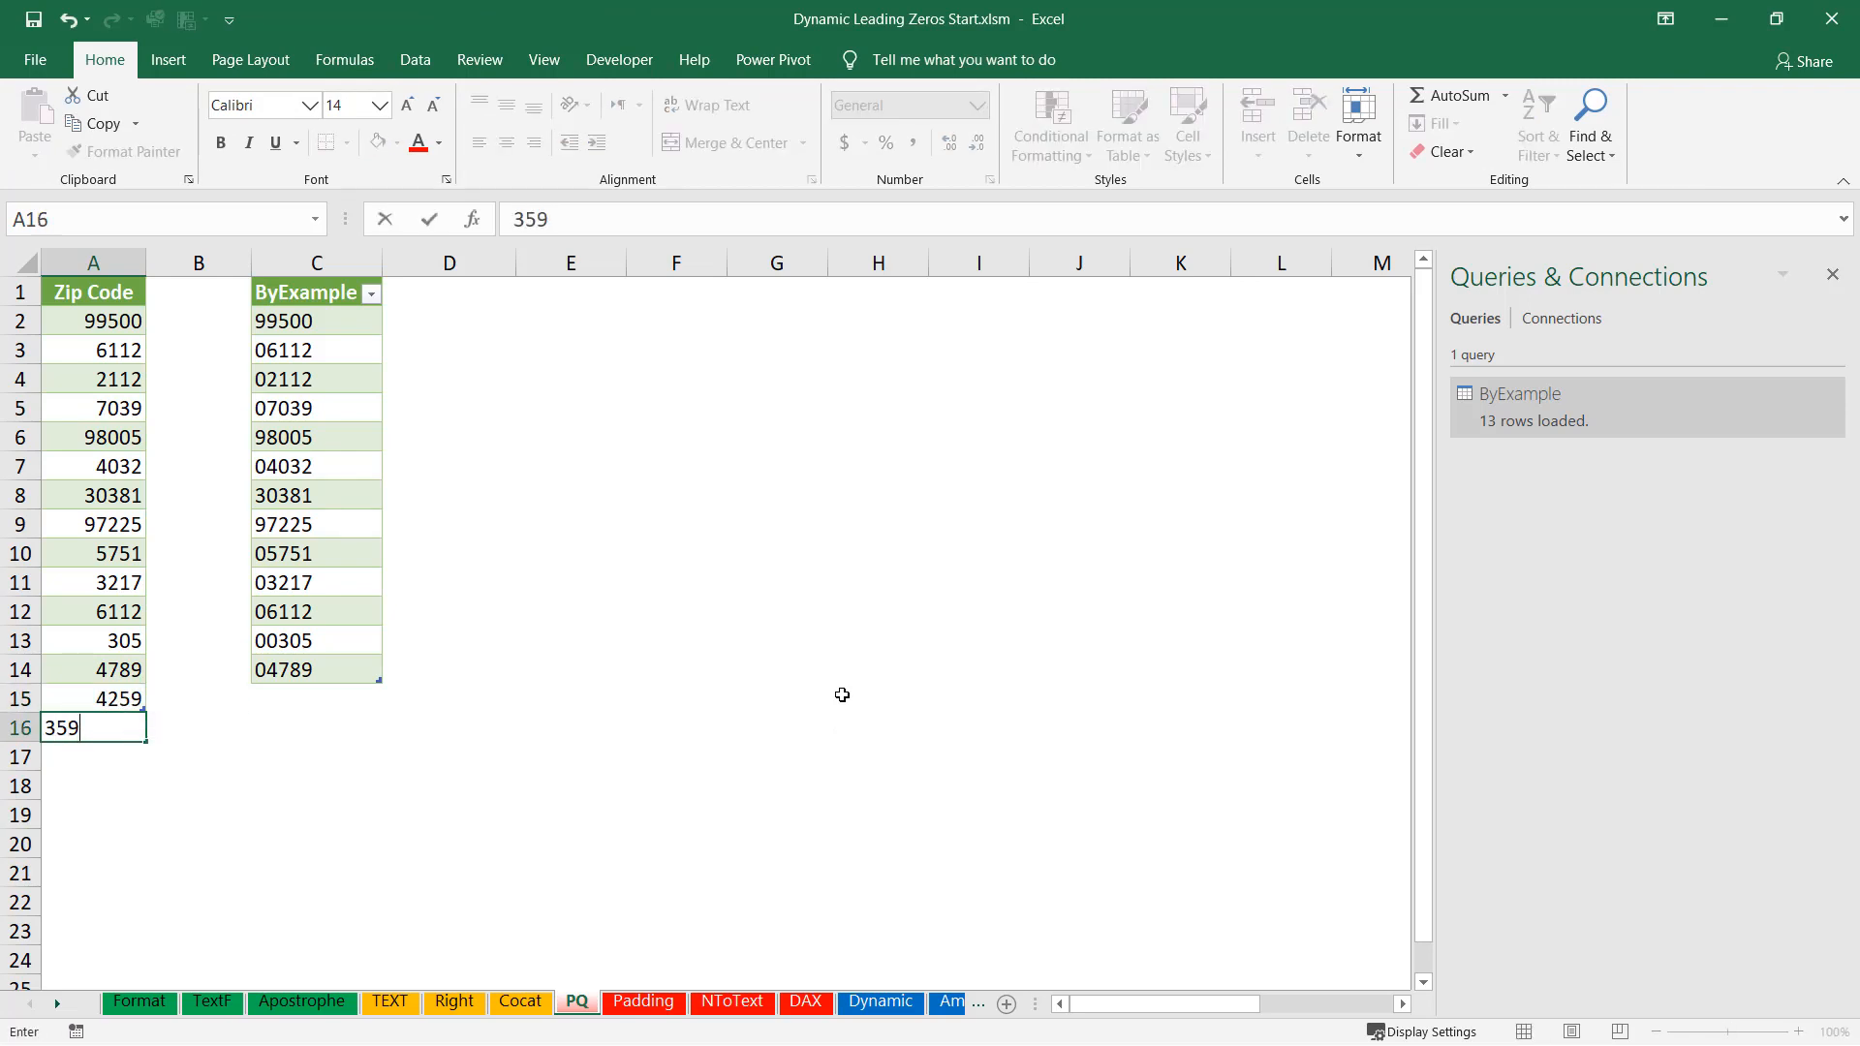
key("Return")
type("4")
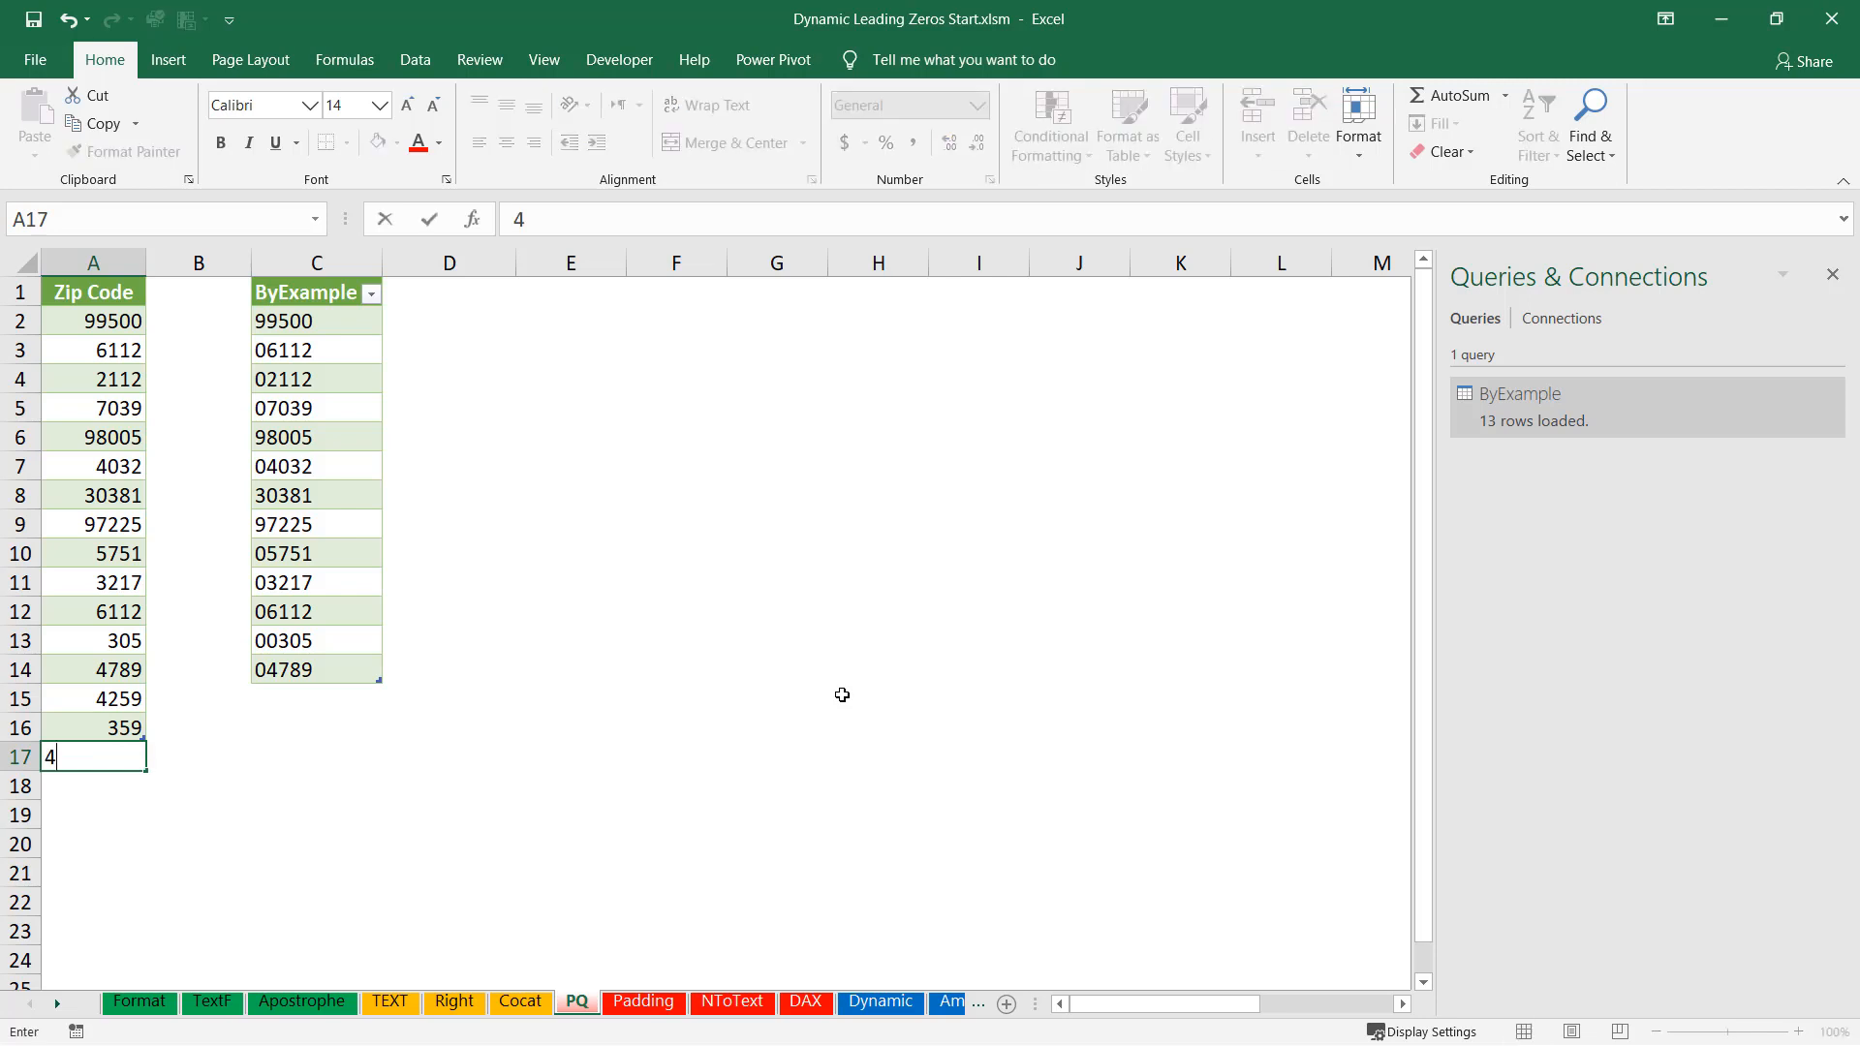
type("713")
key("Return")
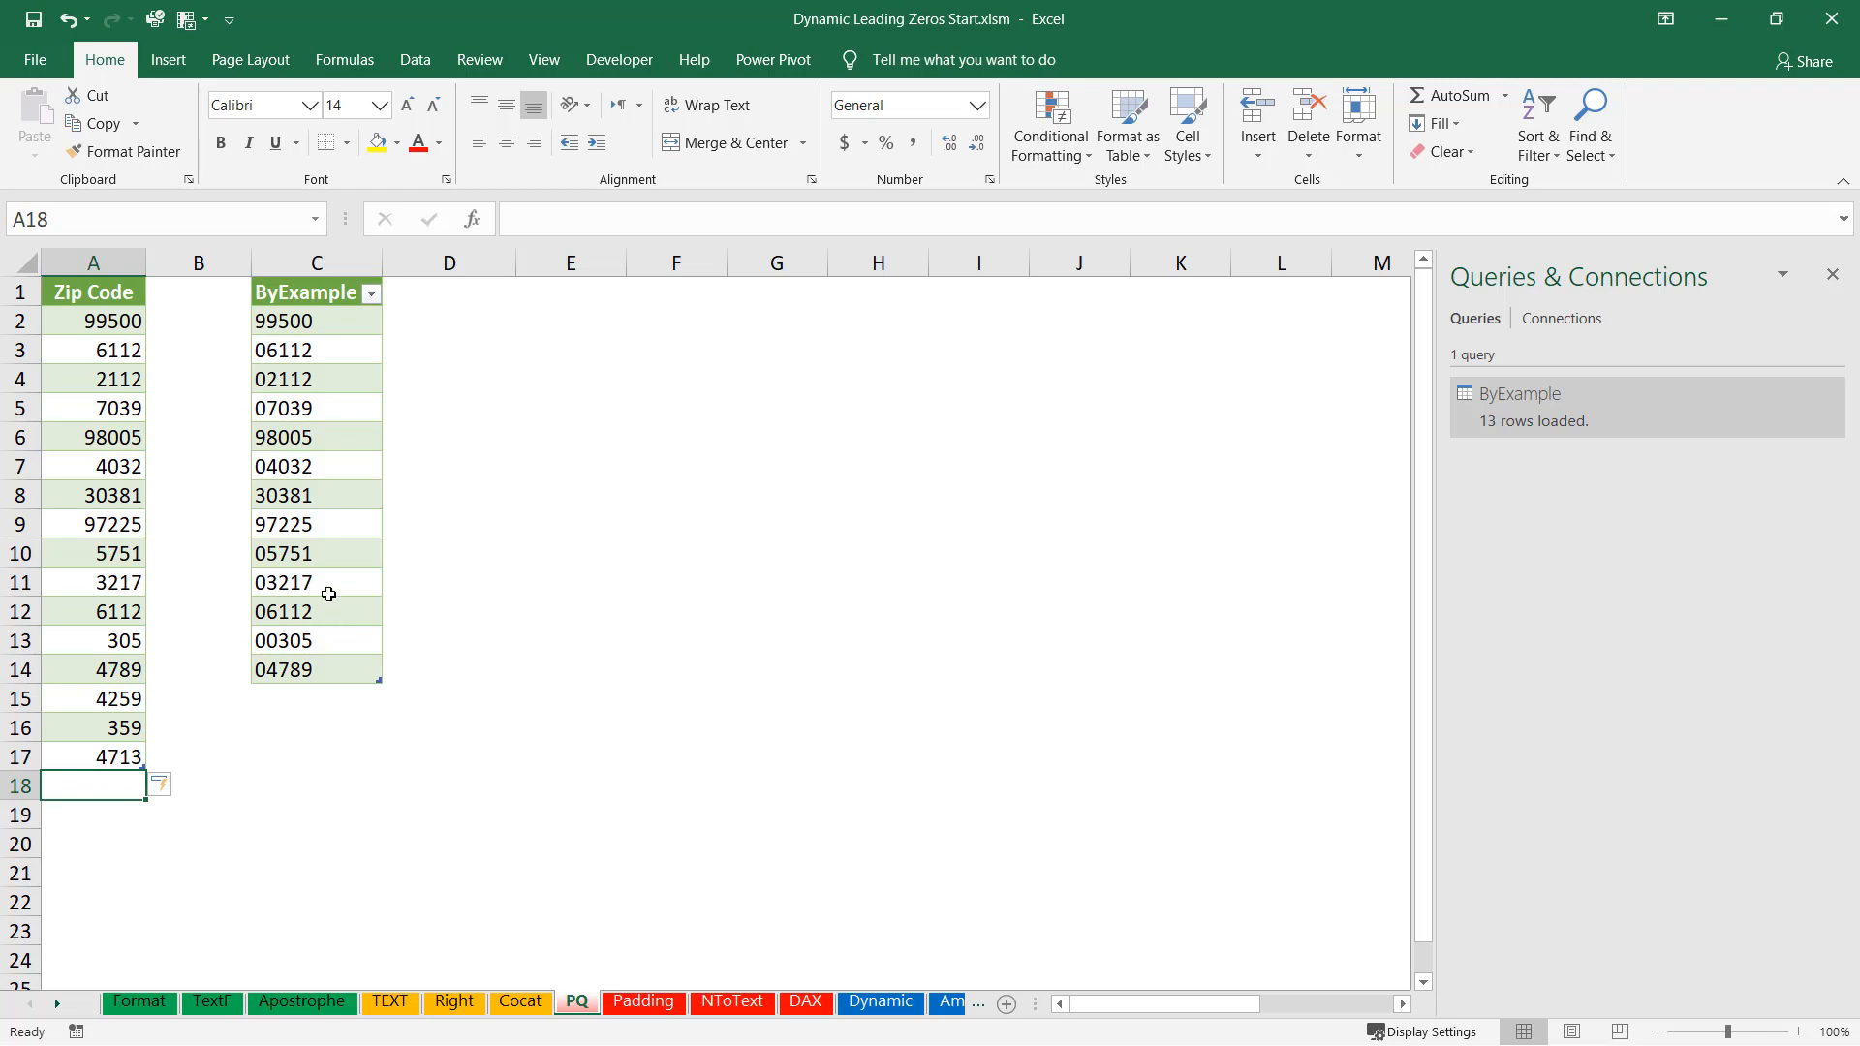
left_click(328, 592)
key("ctrl+alt+F5")
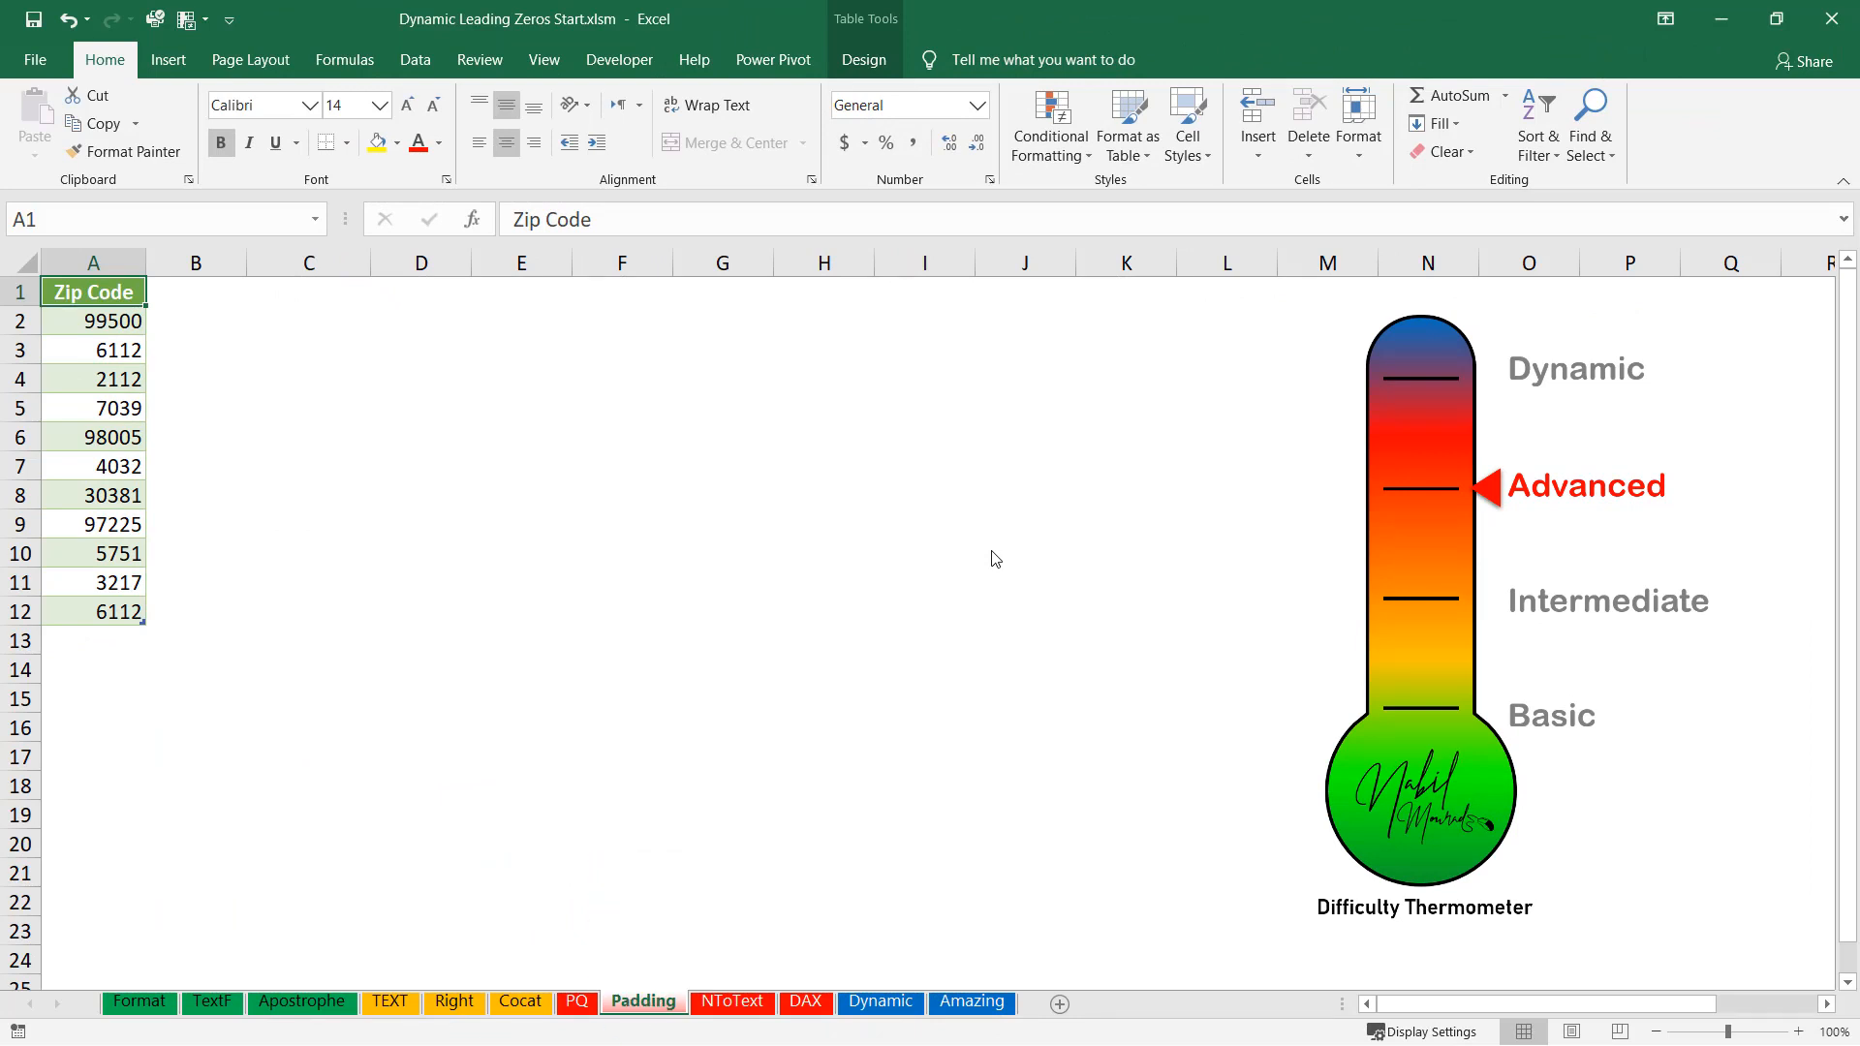
Load the Zip Code table on the Padding sheet into Power Query using From Table/Range.
left_click(141, 407)
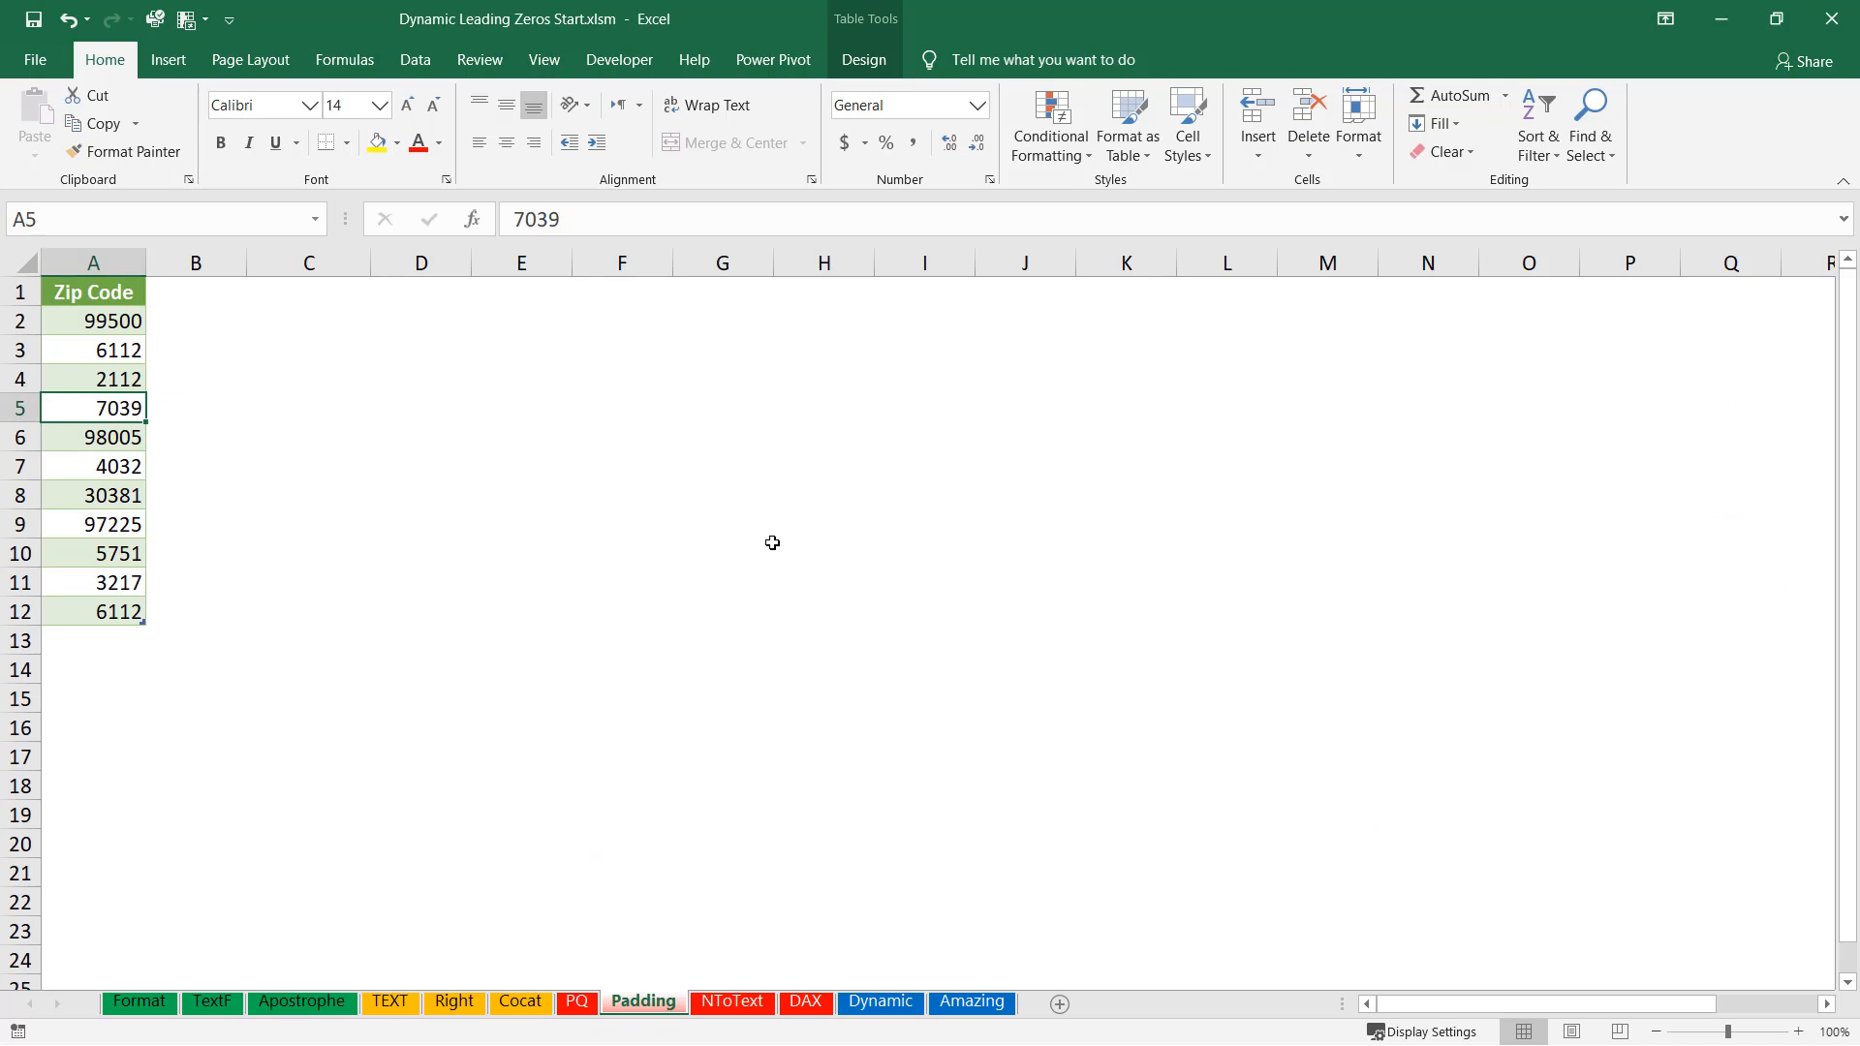
left_click(411, 67)
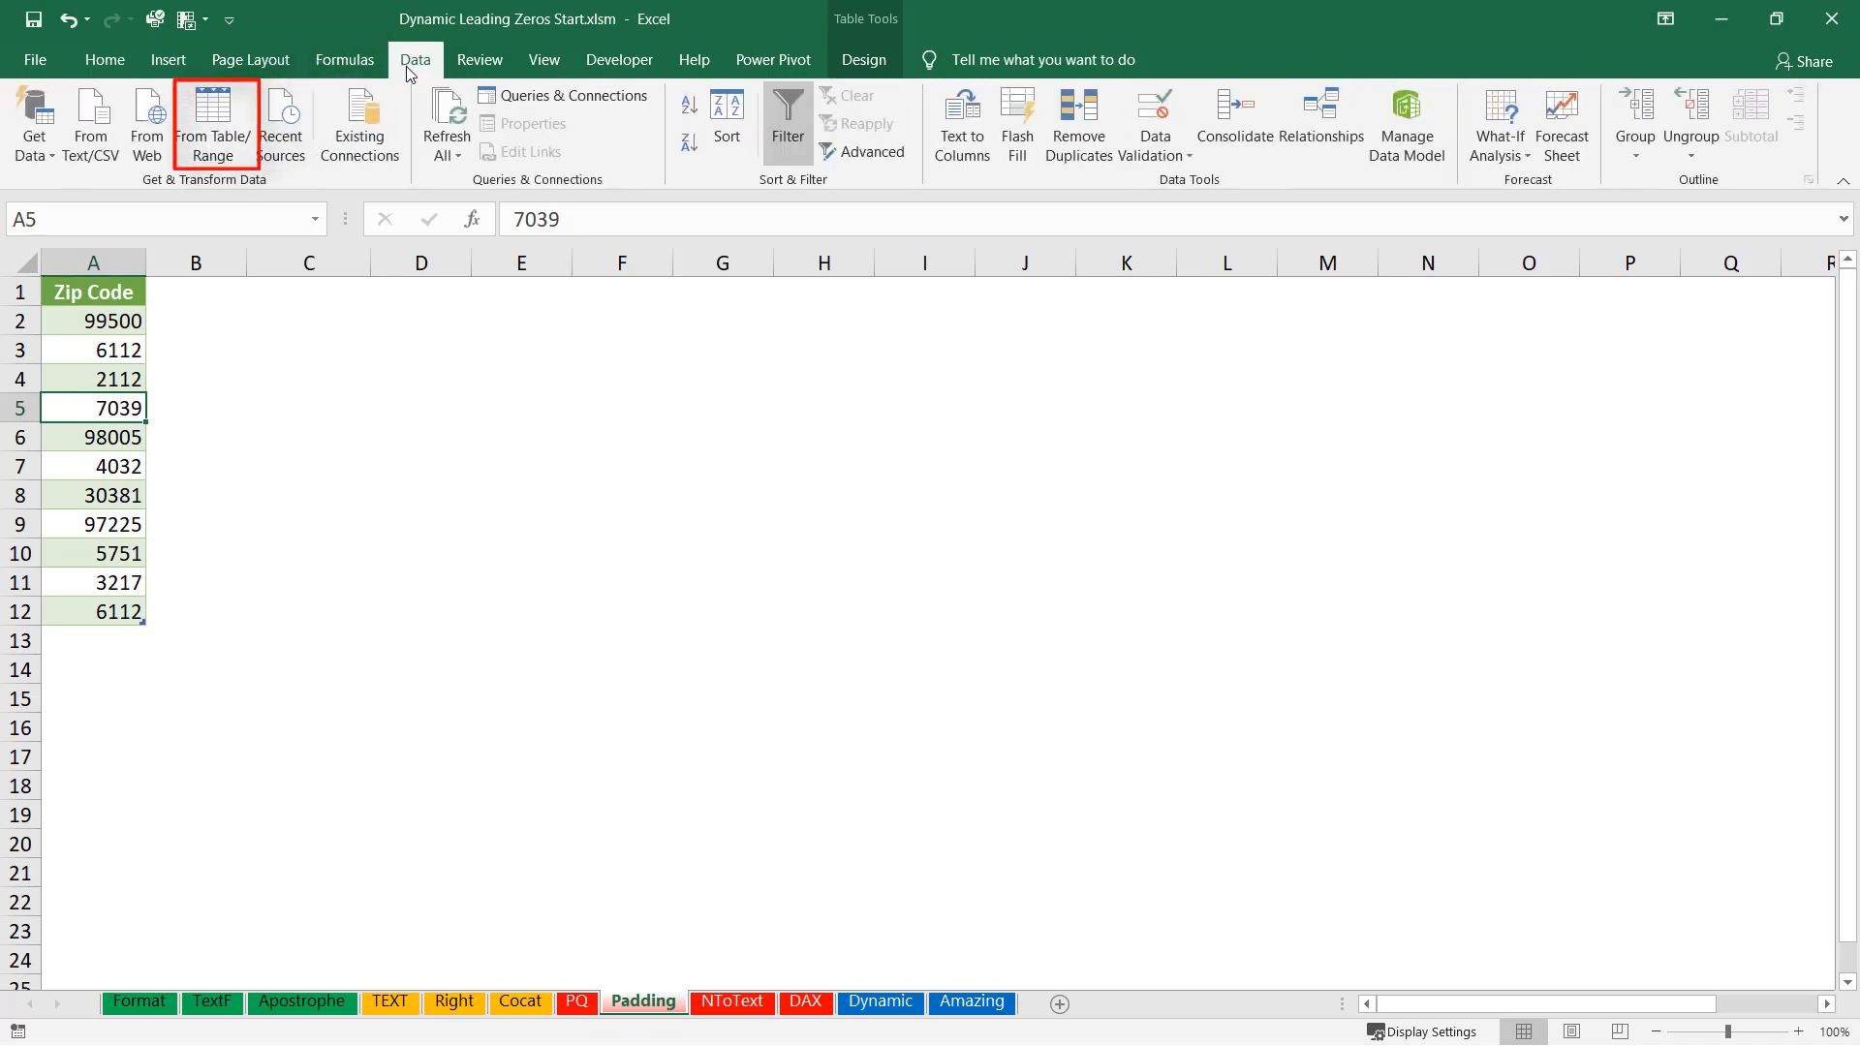
left_click(201, 114)
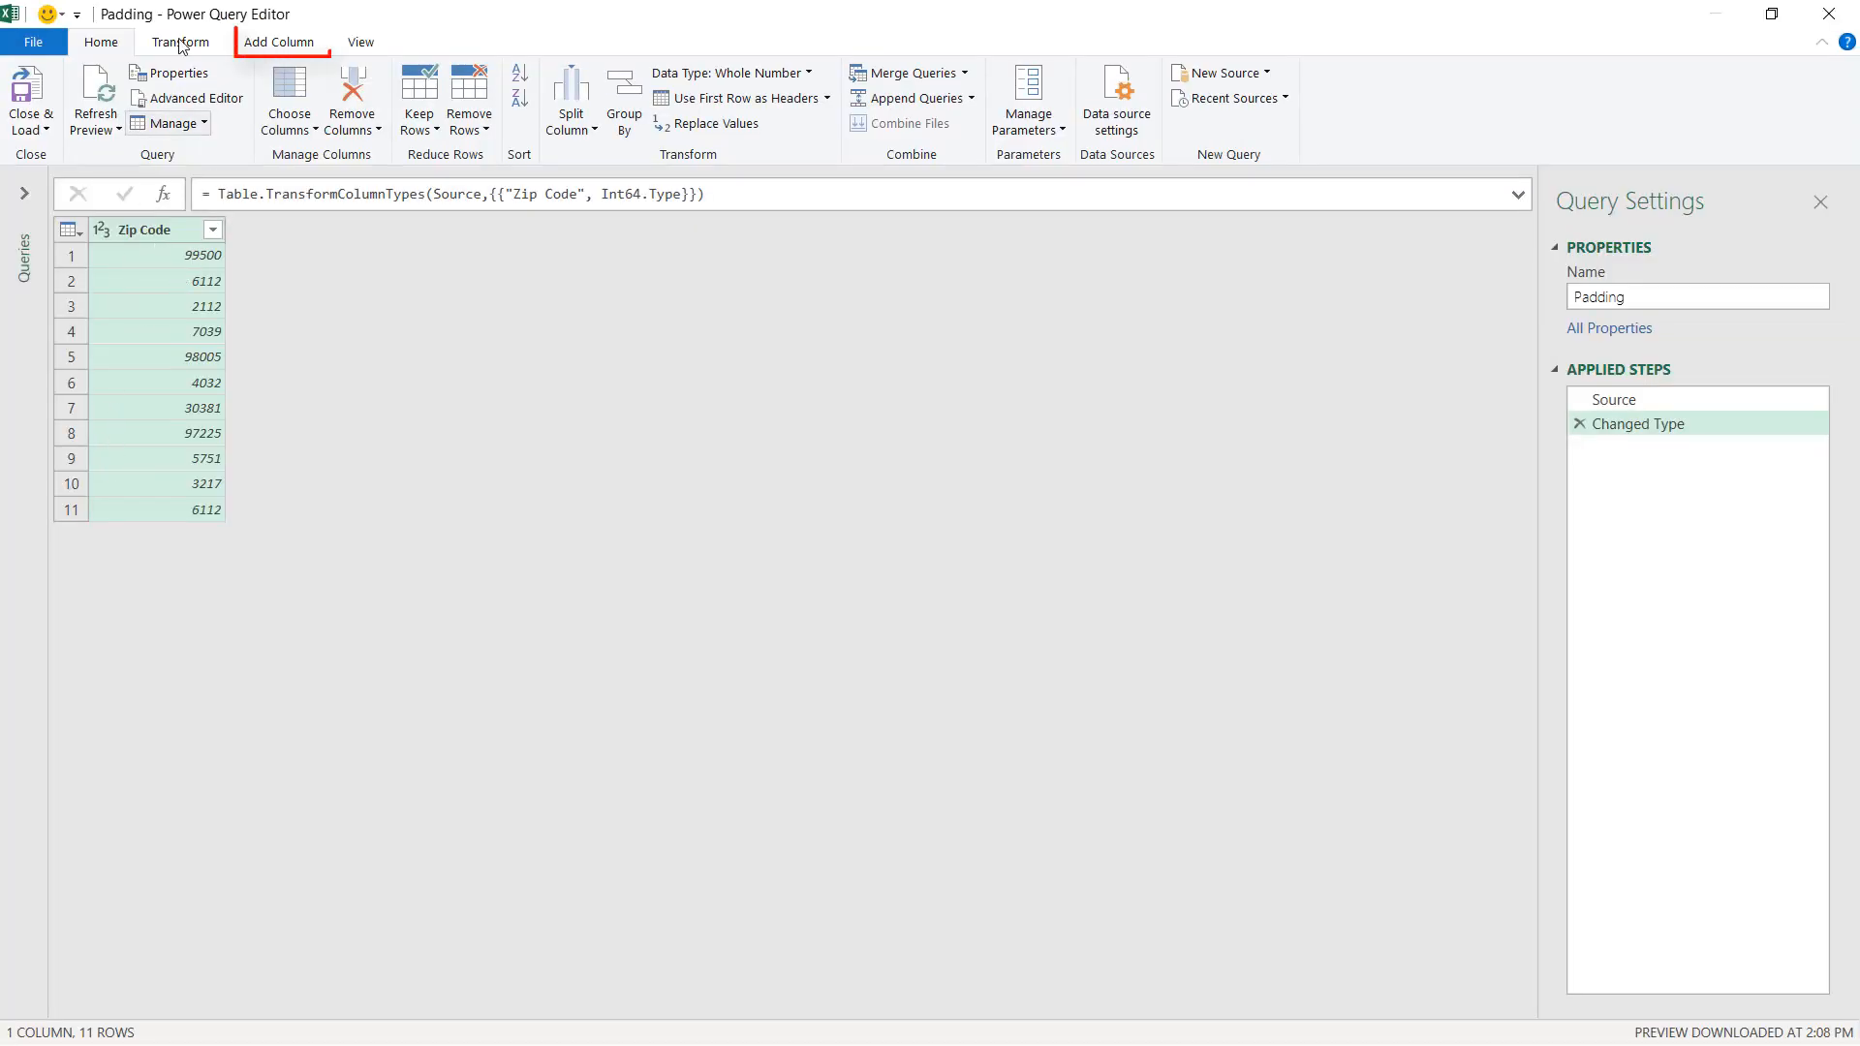
Start a Custom Column and name the new column Padding.
left_click(280, 46)
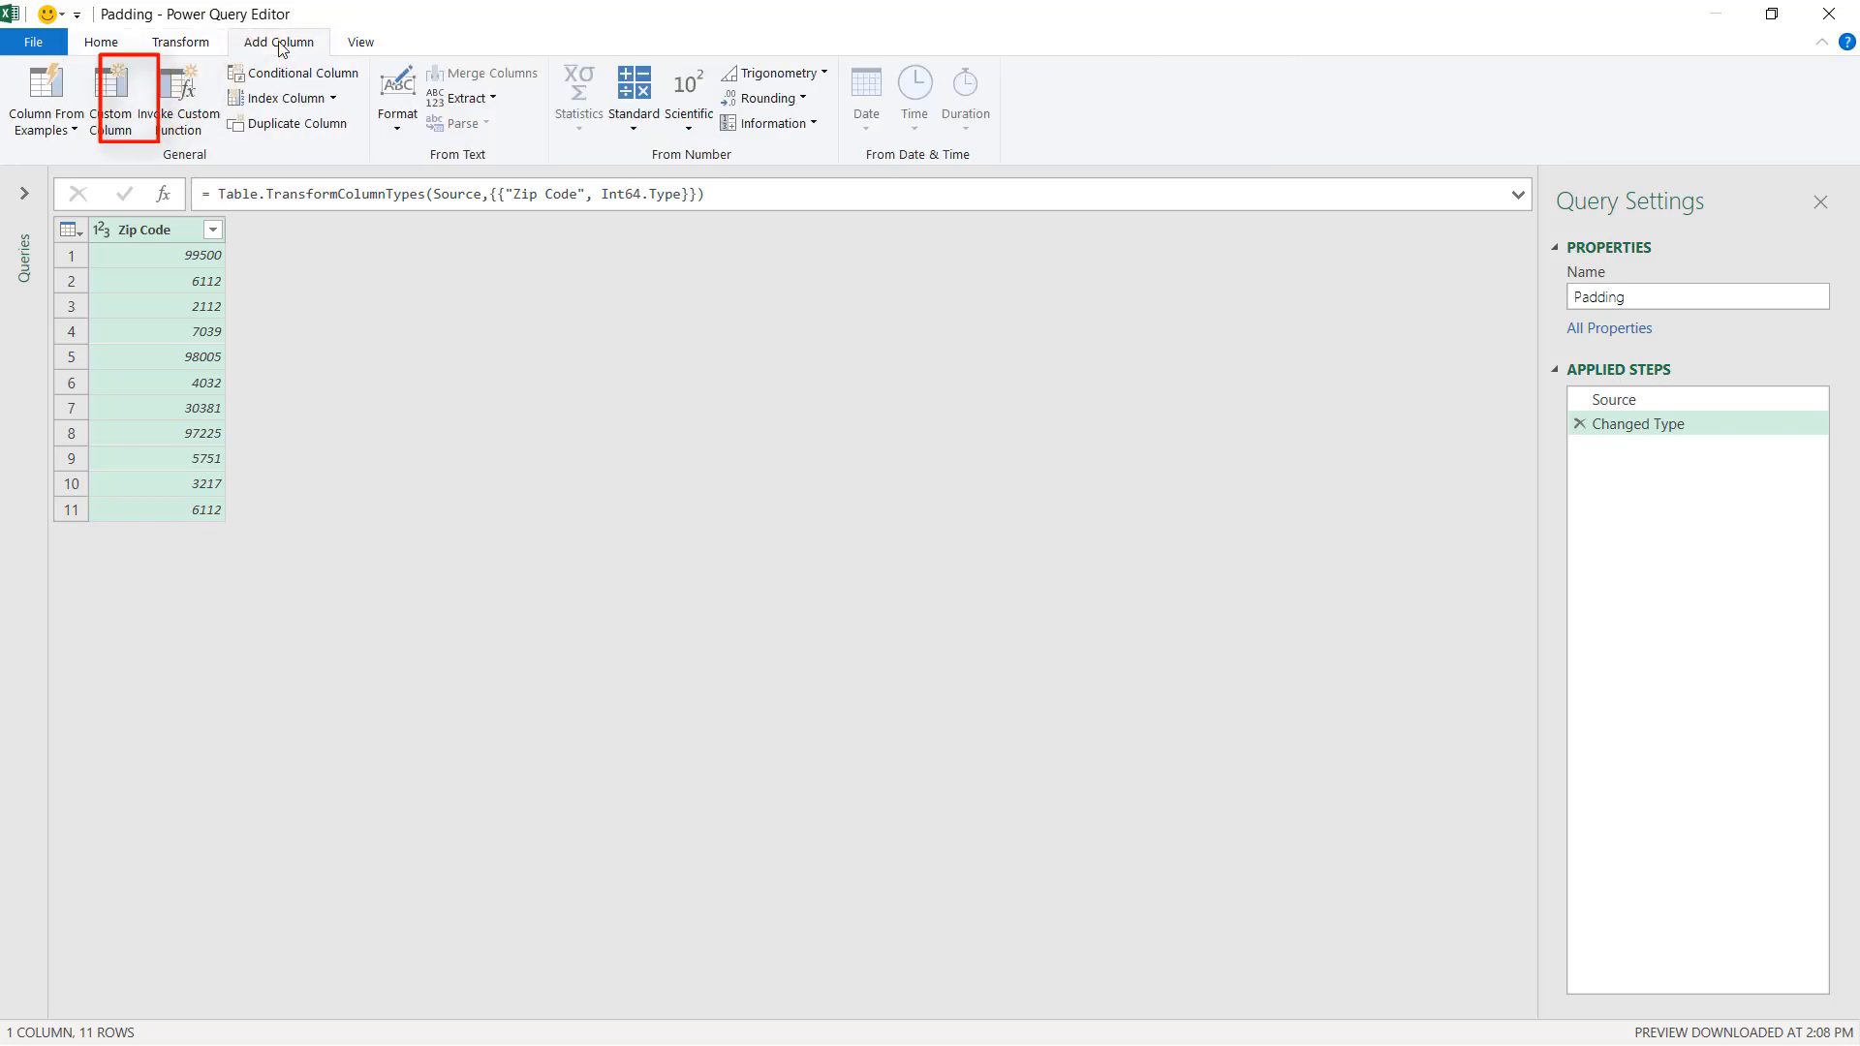
left_click(114, 83)
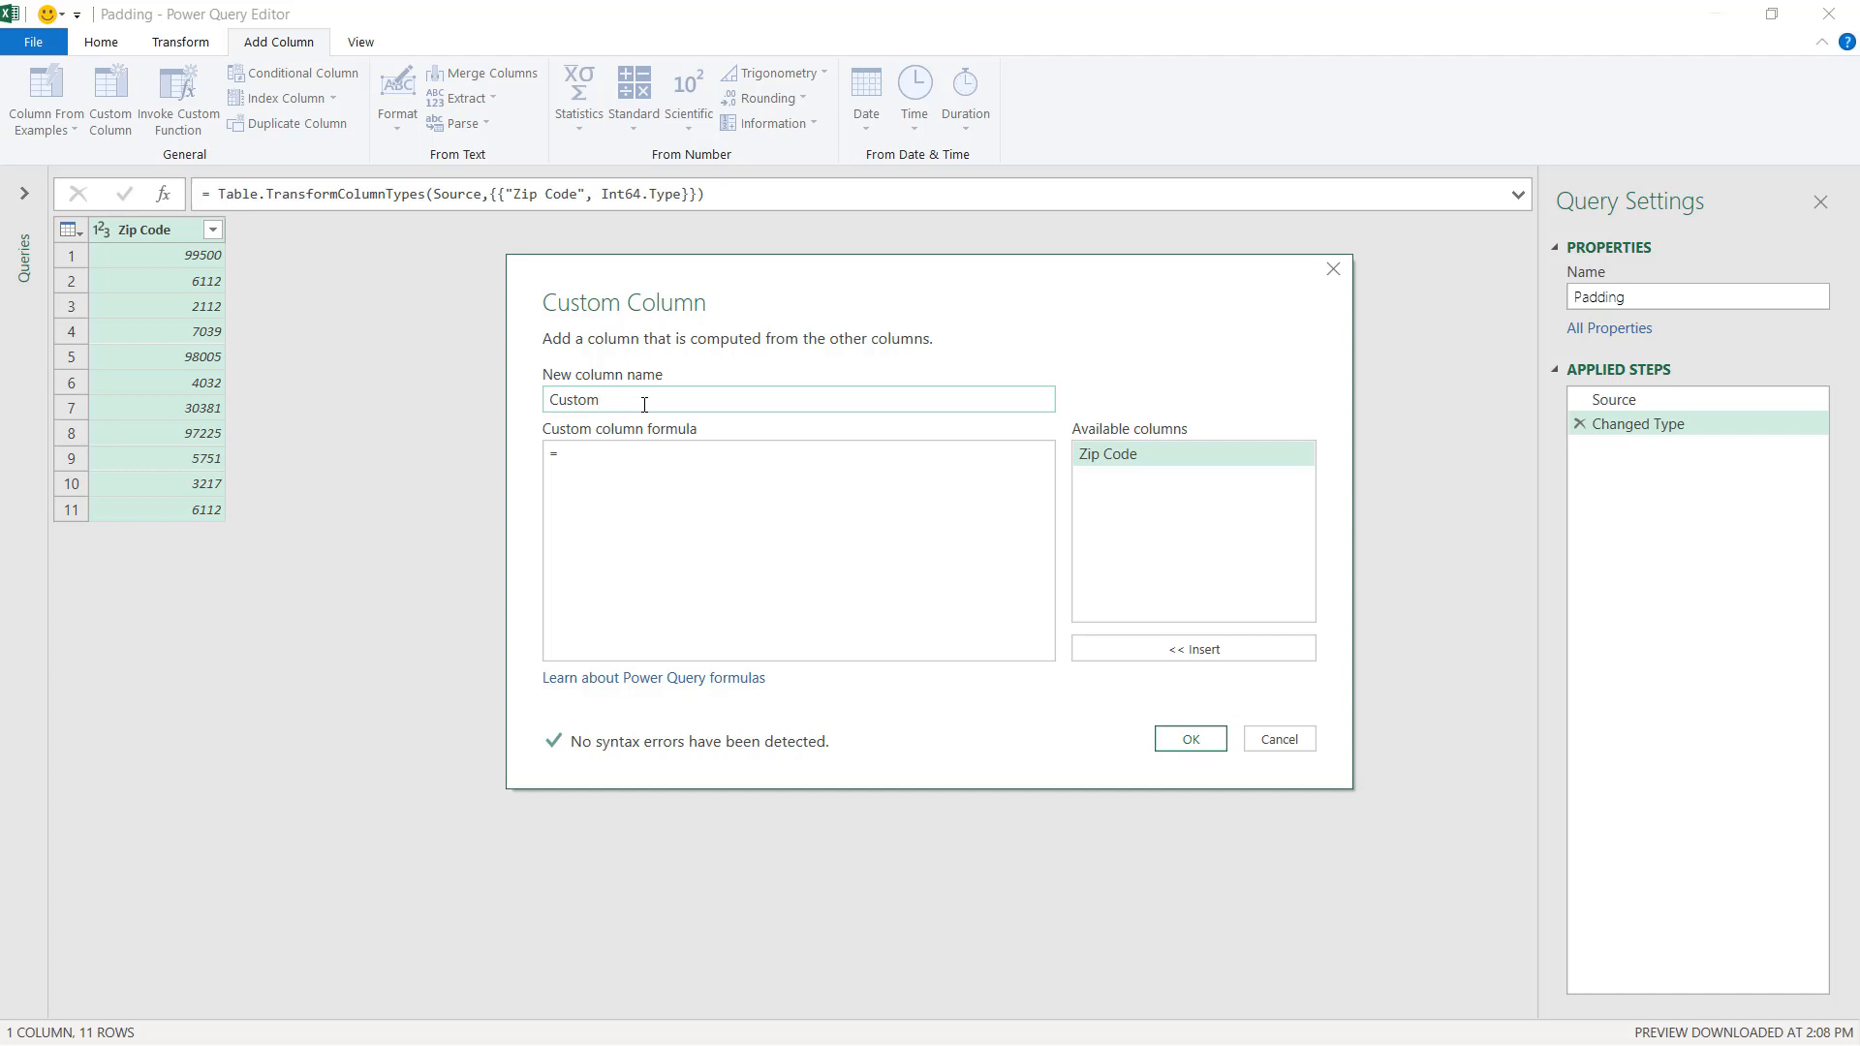
left_click_drag(644, 405, 505, 413)
type("Padding")
Enter the formula =Text.PadStart([Zip Code],5,"0") for the custom column and confirm it.
left_click(580, 452)
type("[")
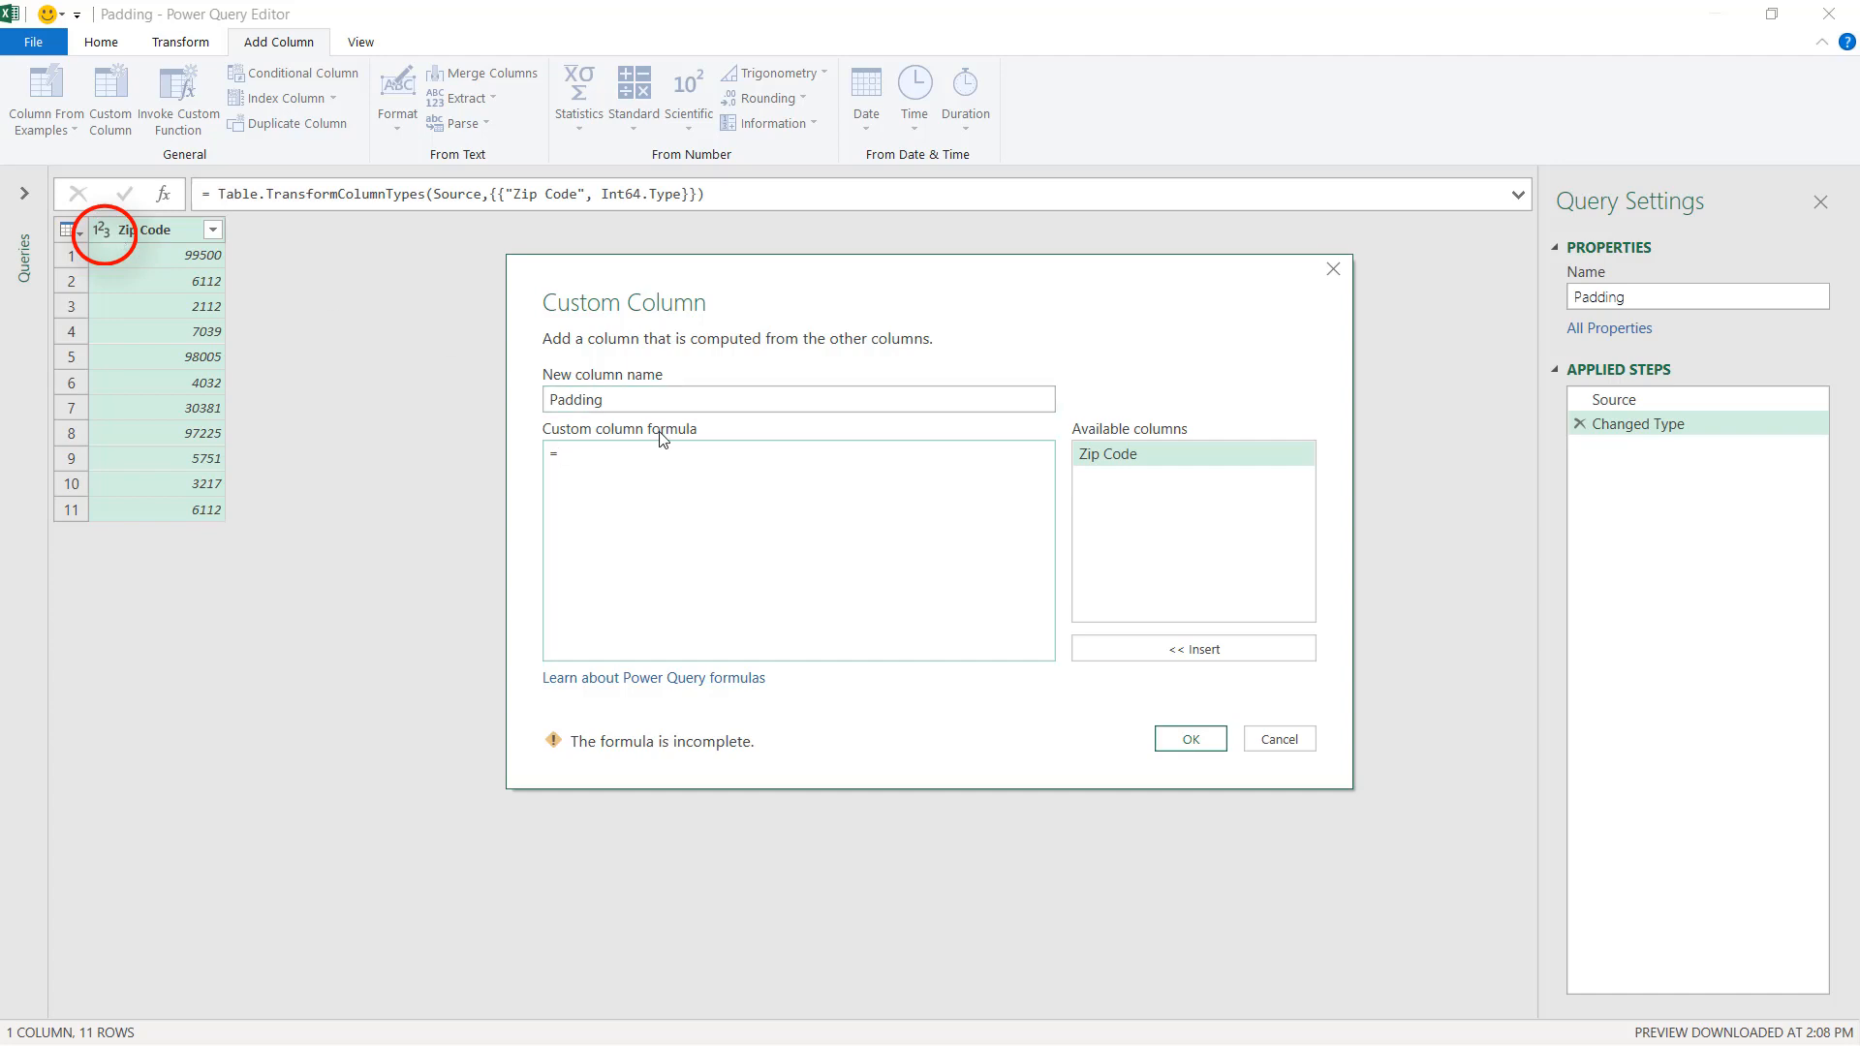
type("Text")
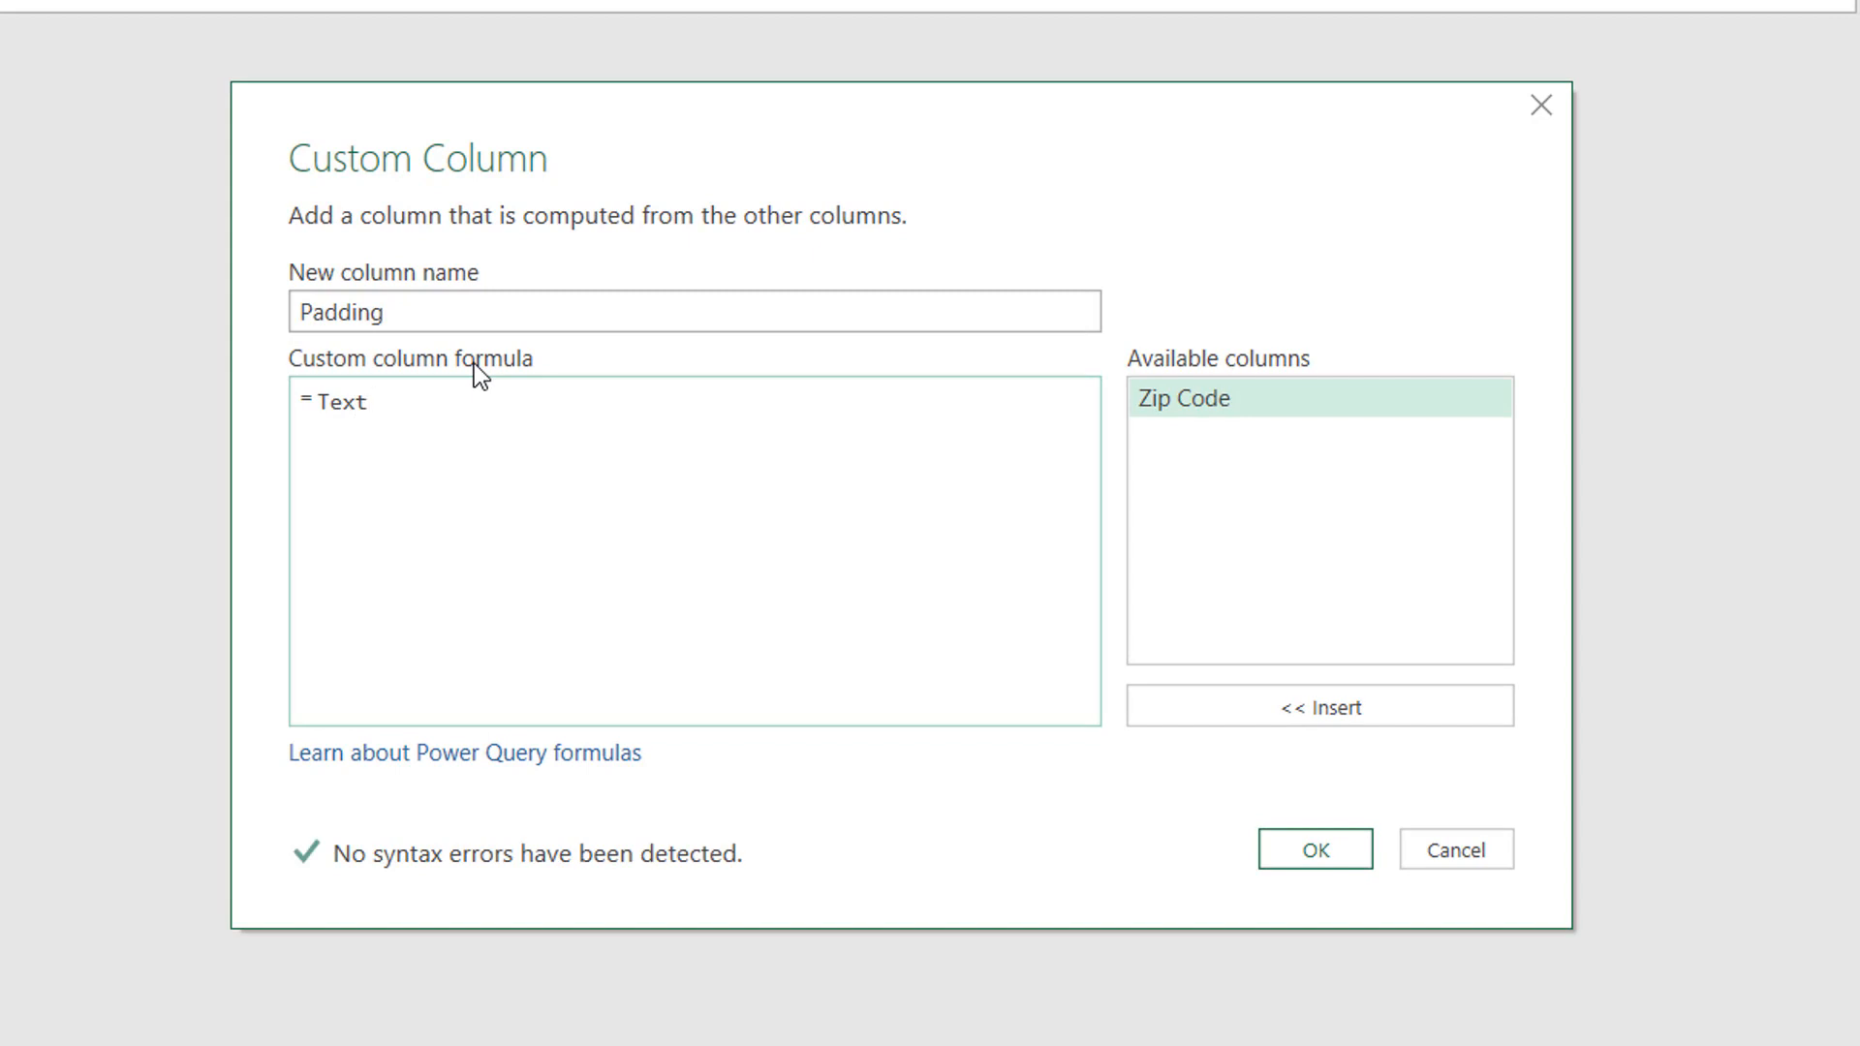
type(".PadStart(")
double_click(1227, 397)
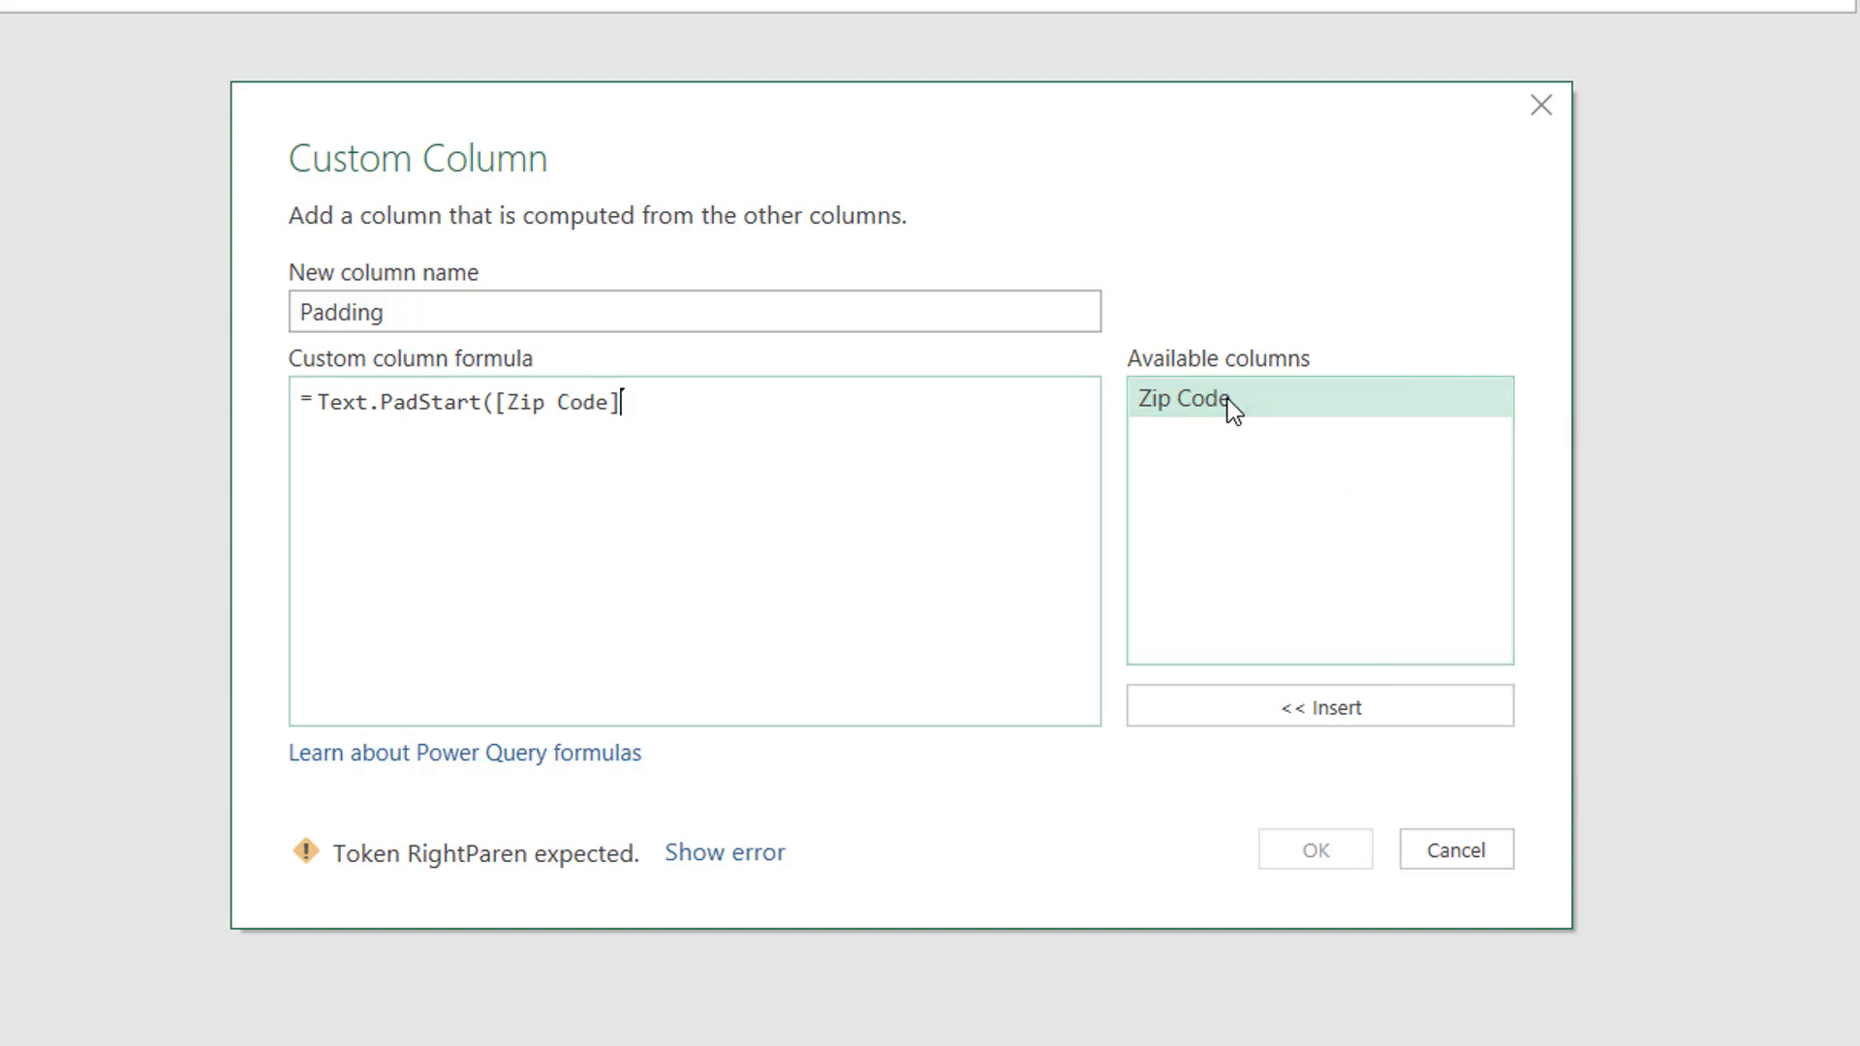
type(",5,")
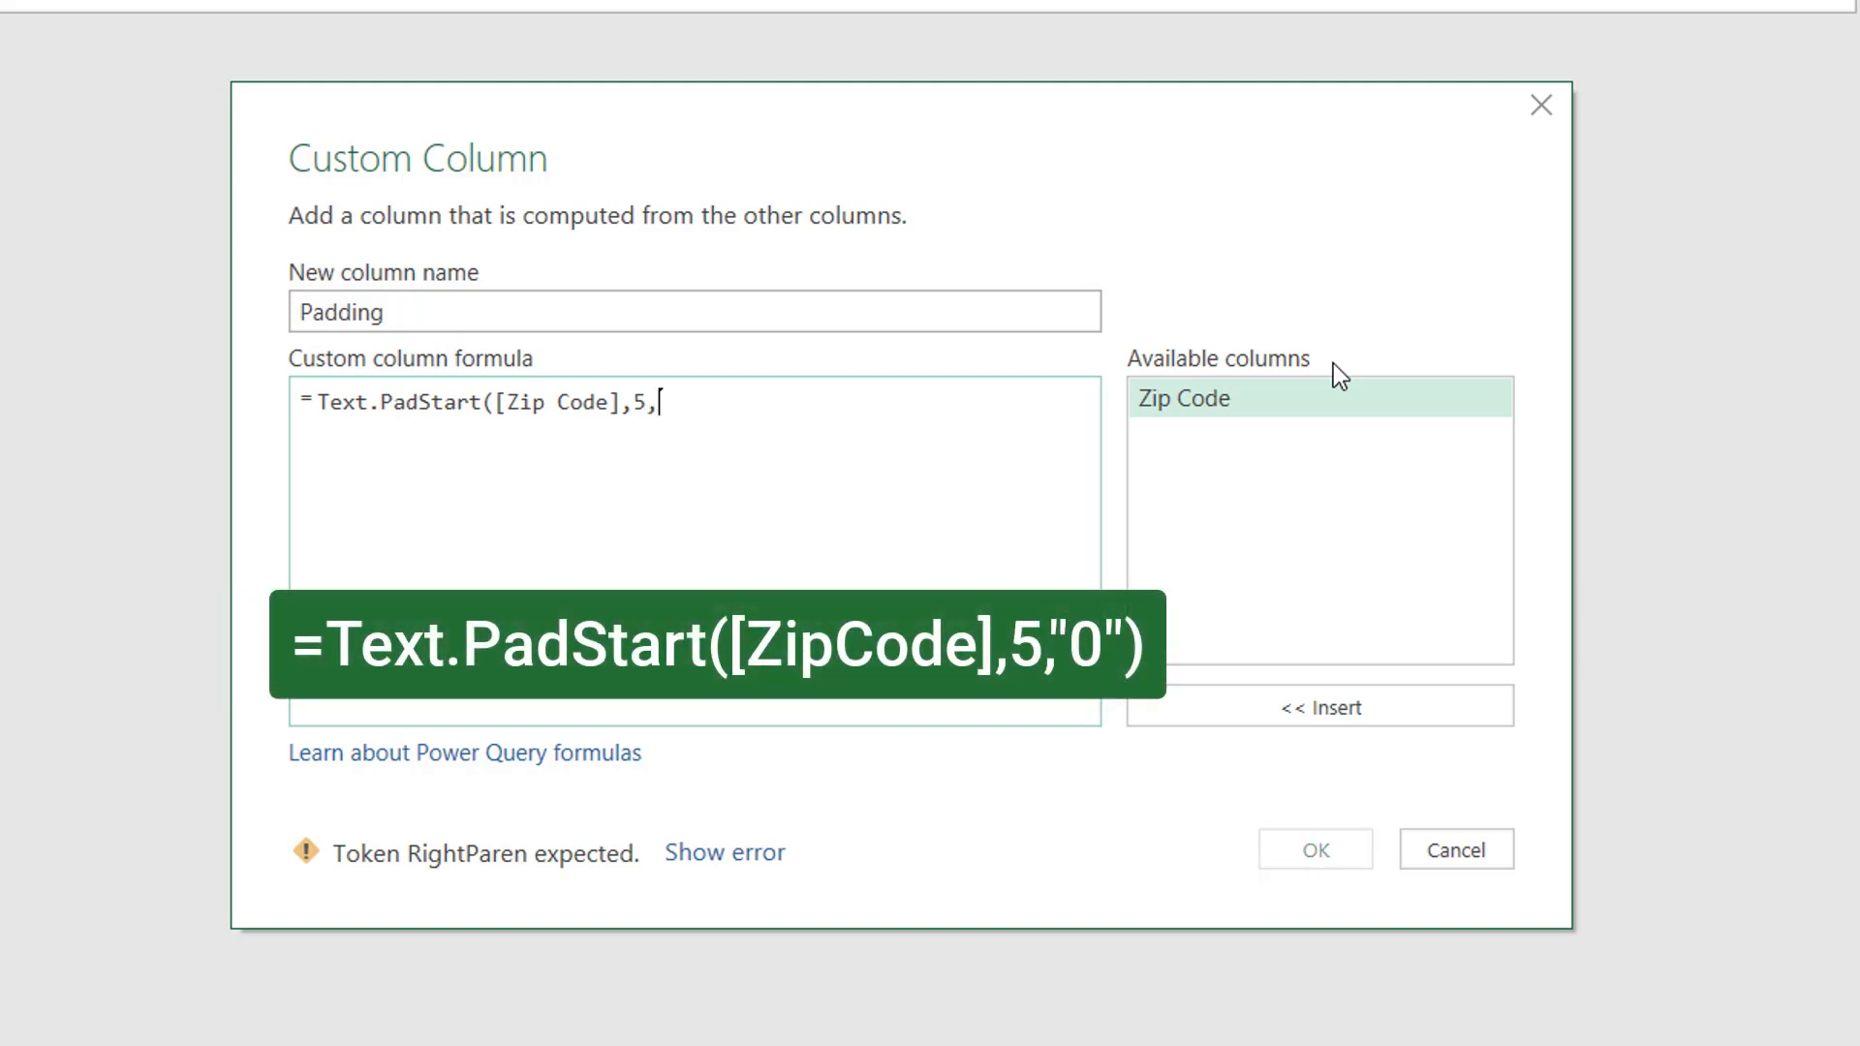
type("\"0\"")
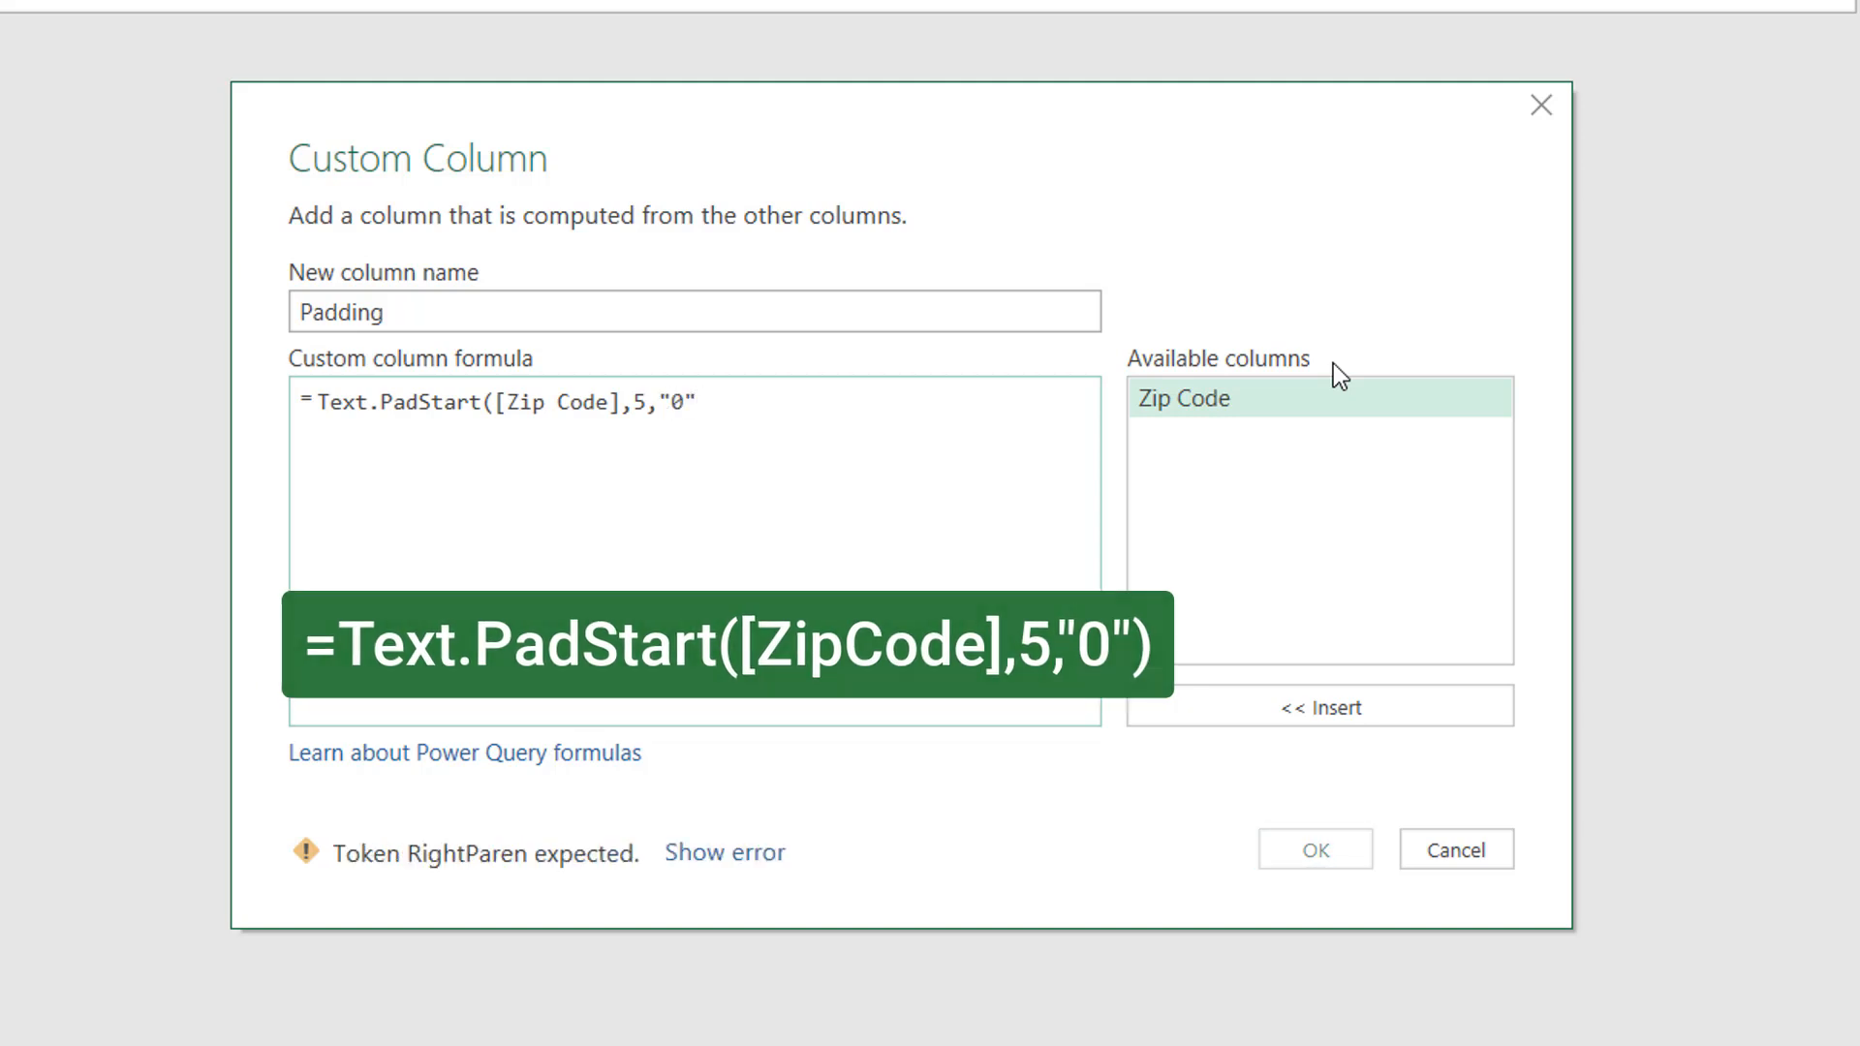
type("0")
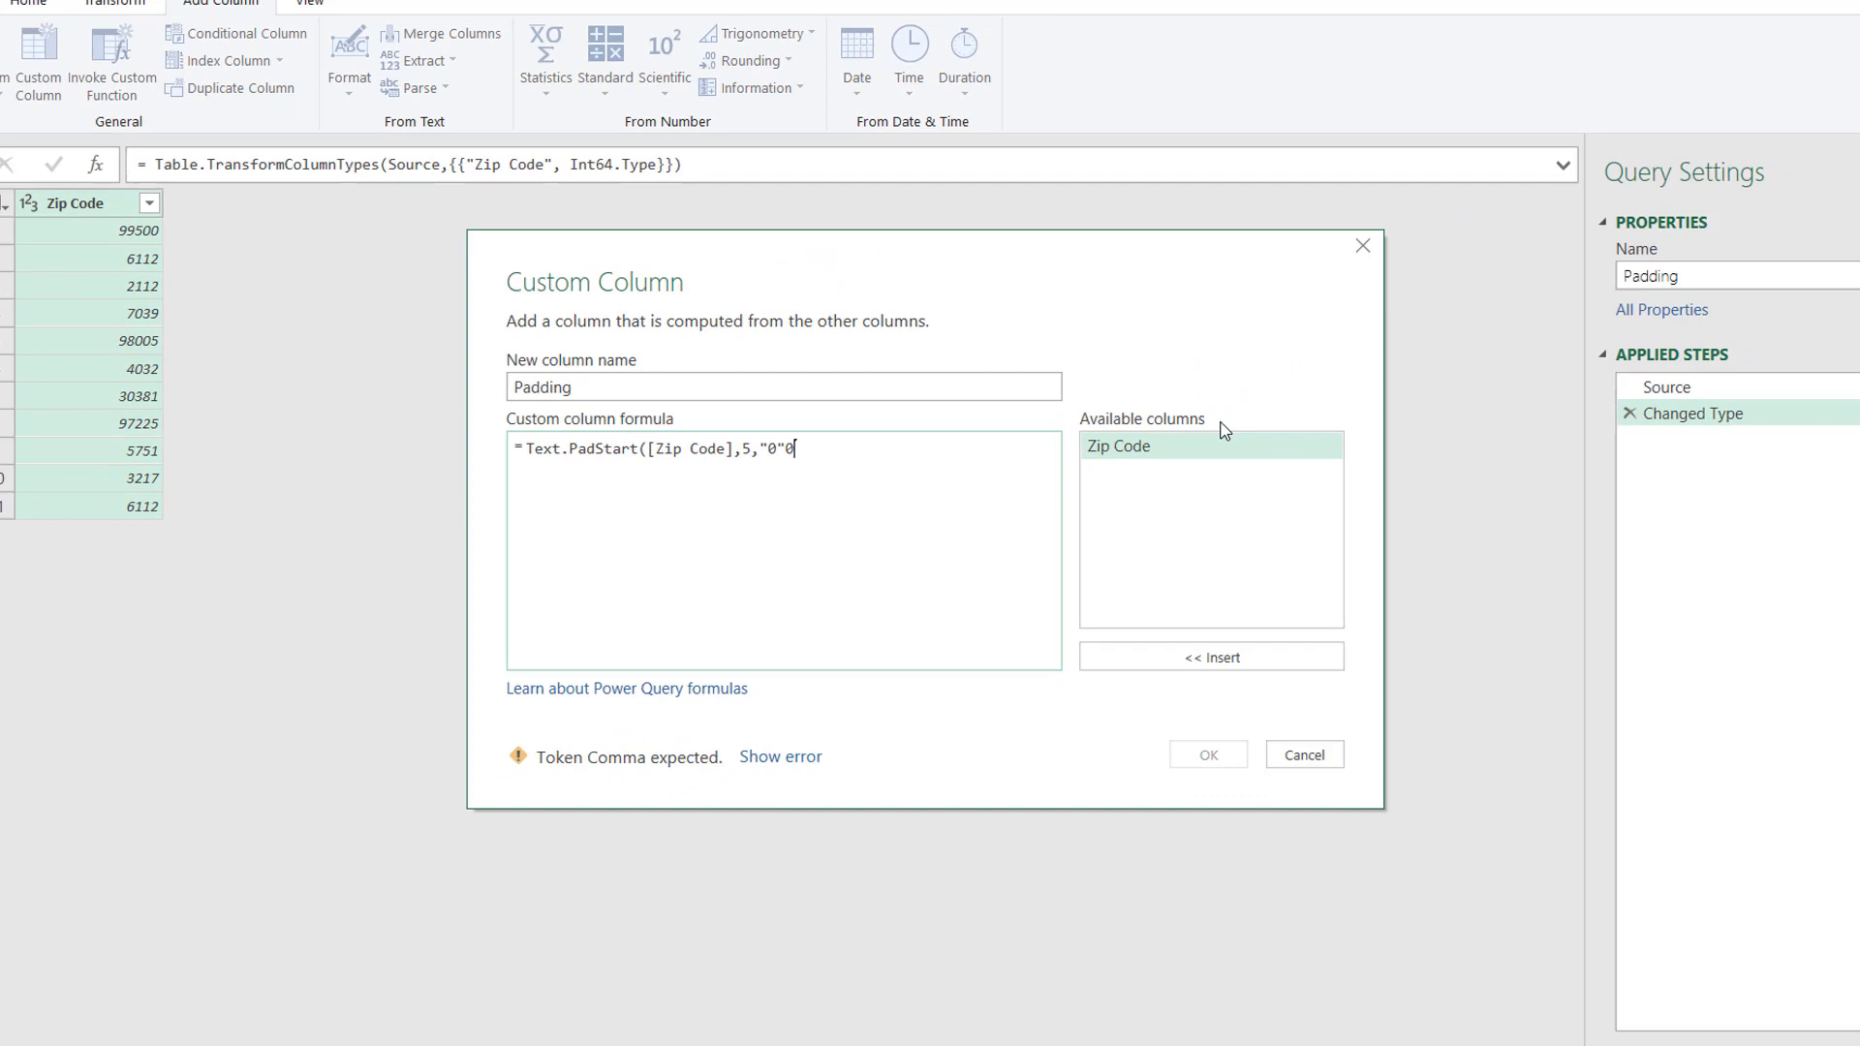
key("BackSpace")
type(")")
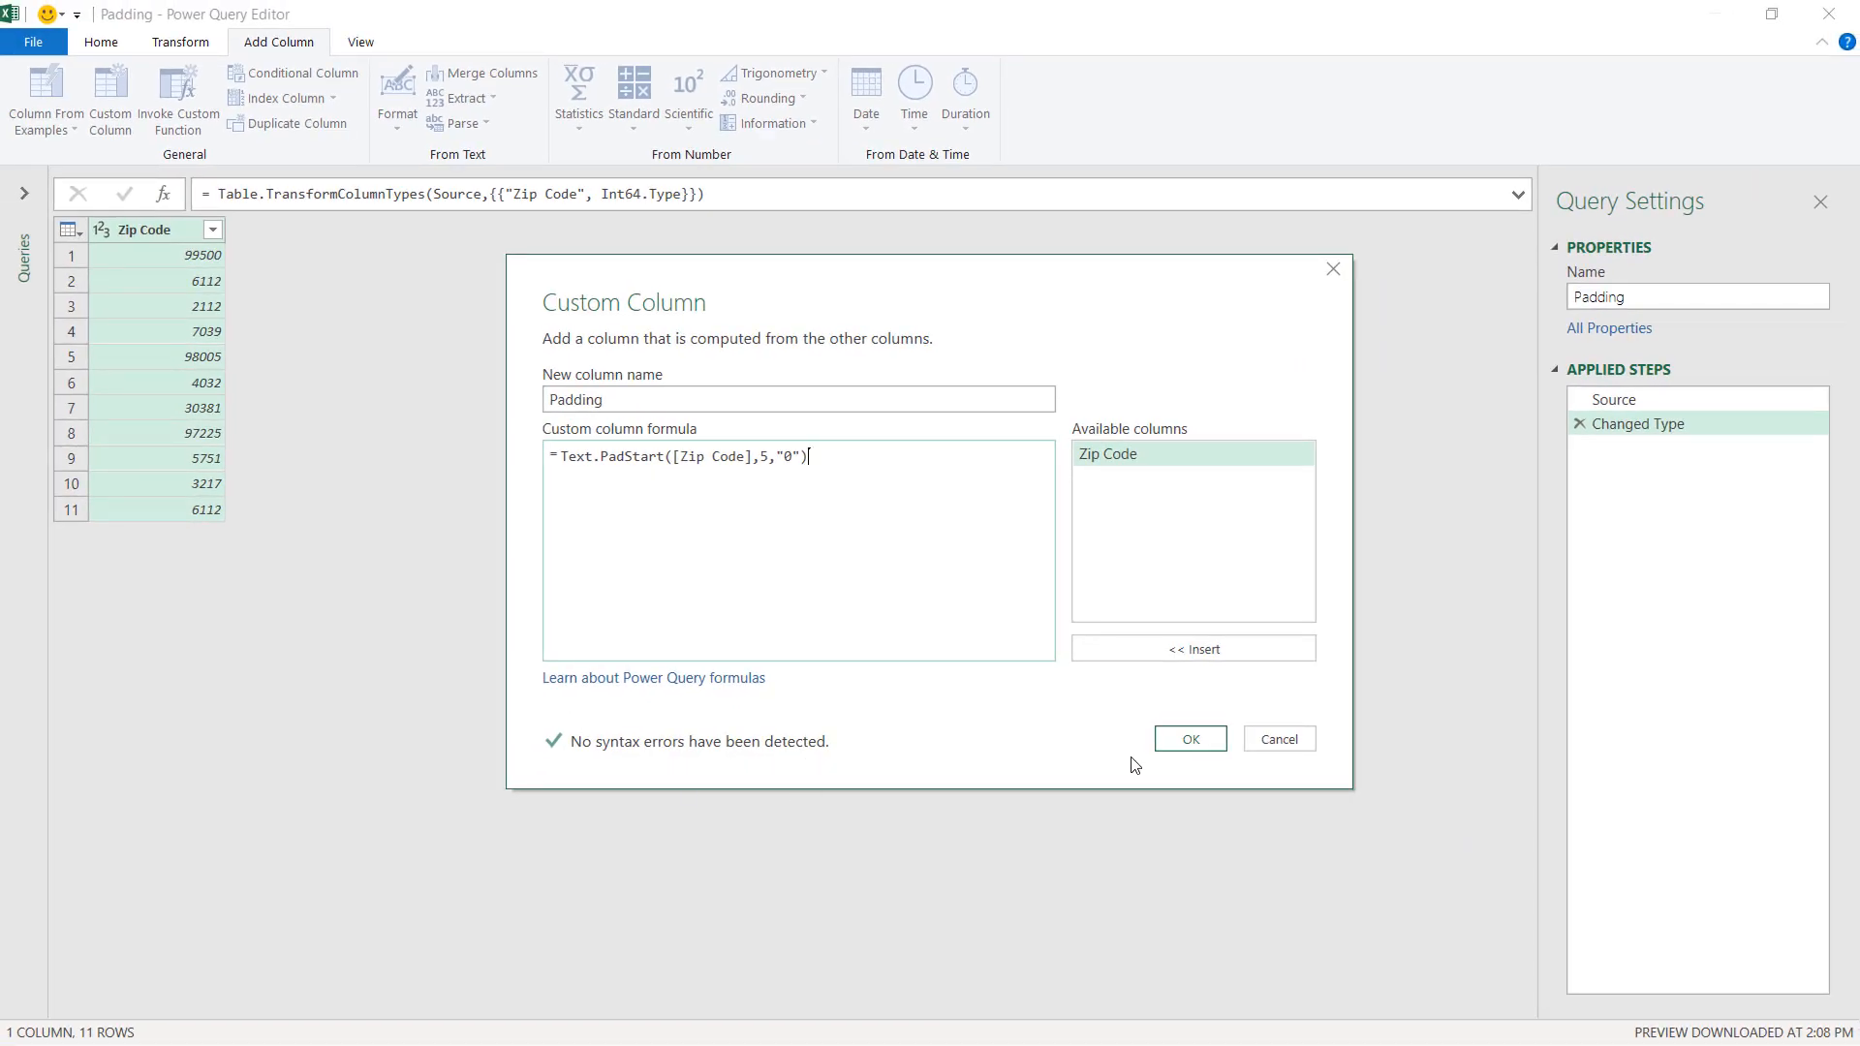
left_click(1190, 741)
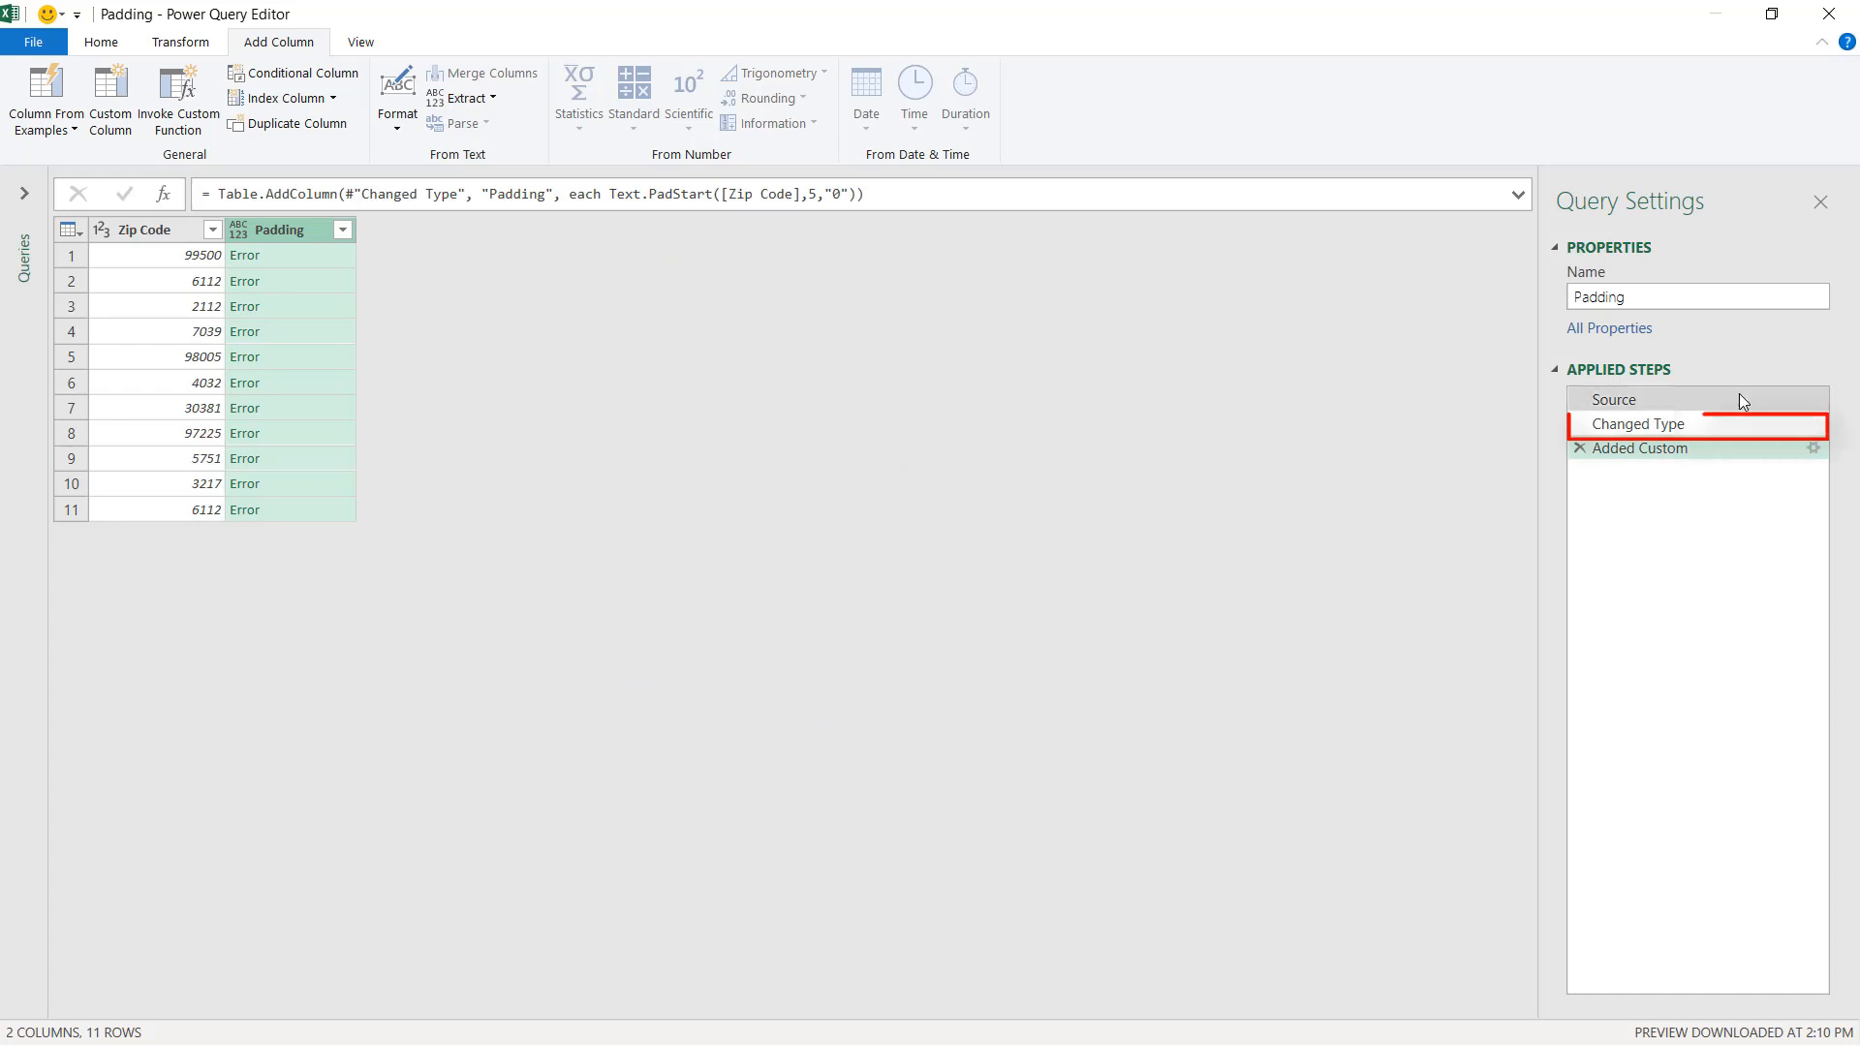
Change the Zip Code column's type to Text in the Changed Type step, replacing the existing conversion.
left_click(1720, 449)
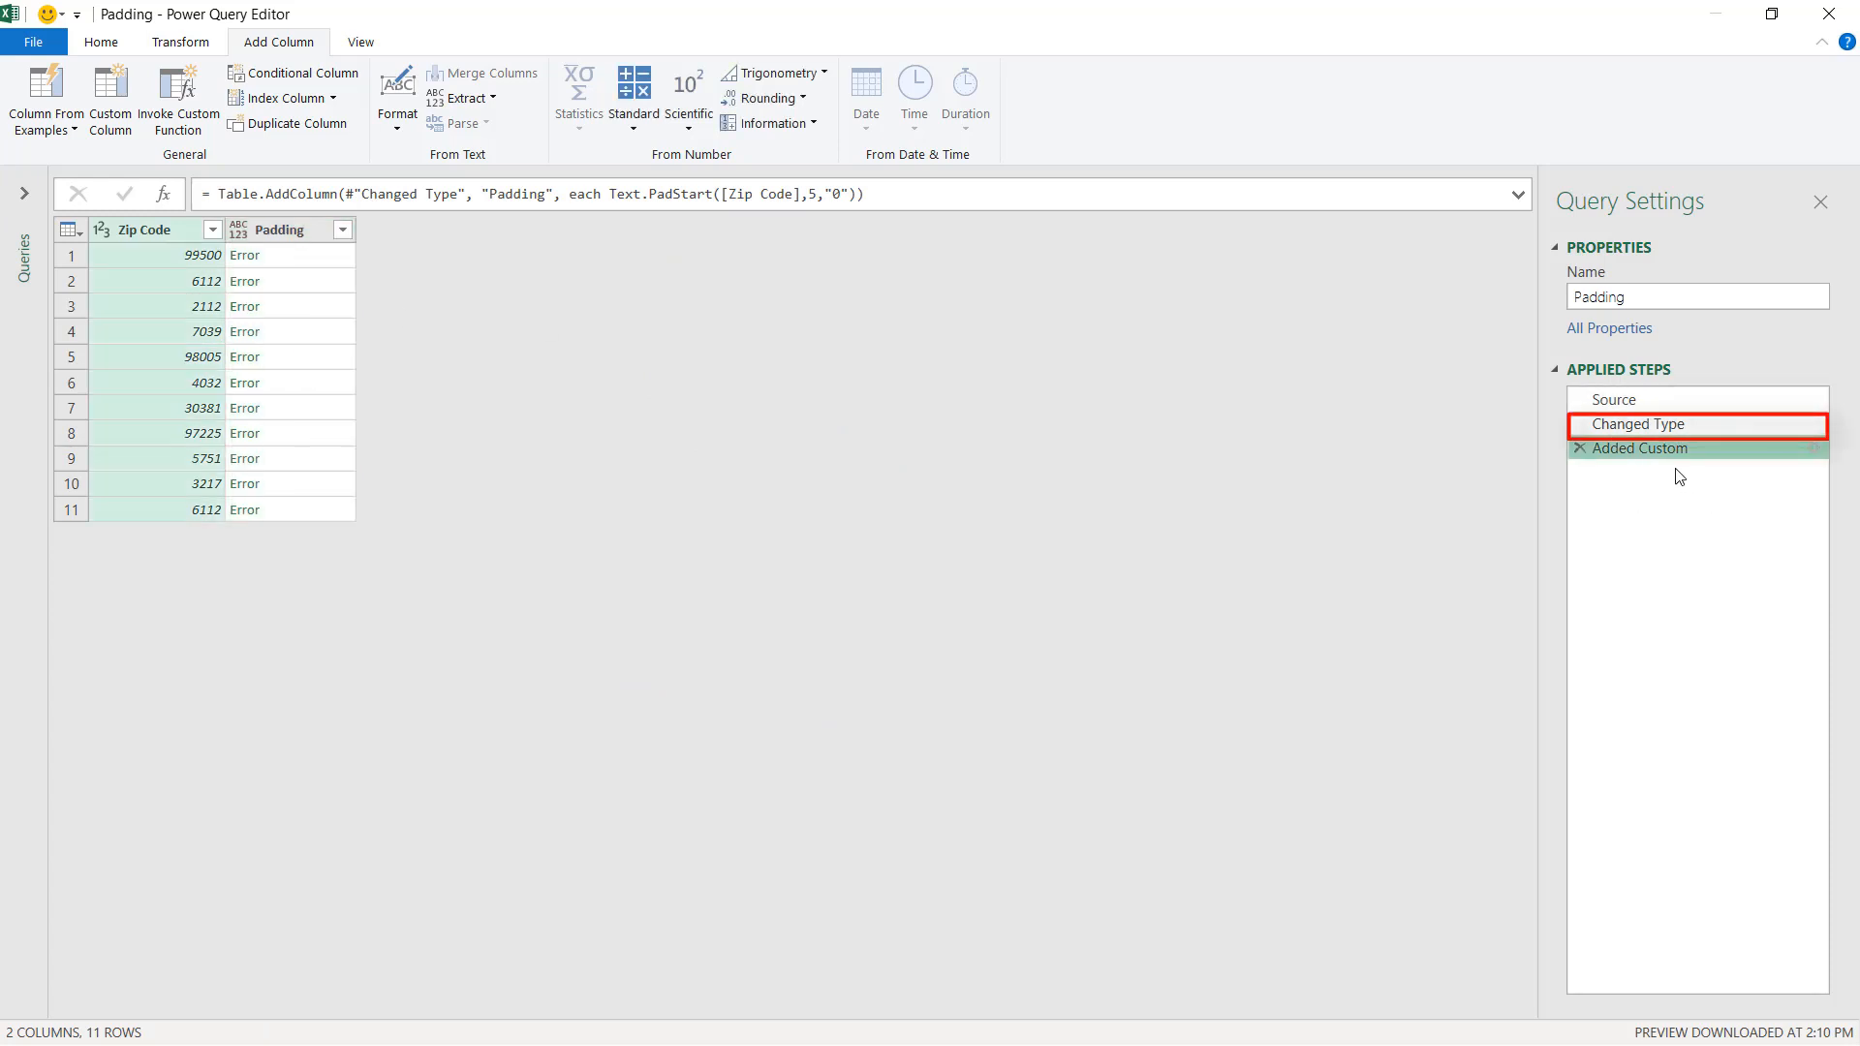
left_click(1642, 427)
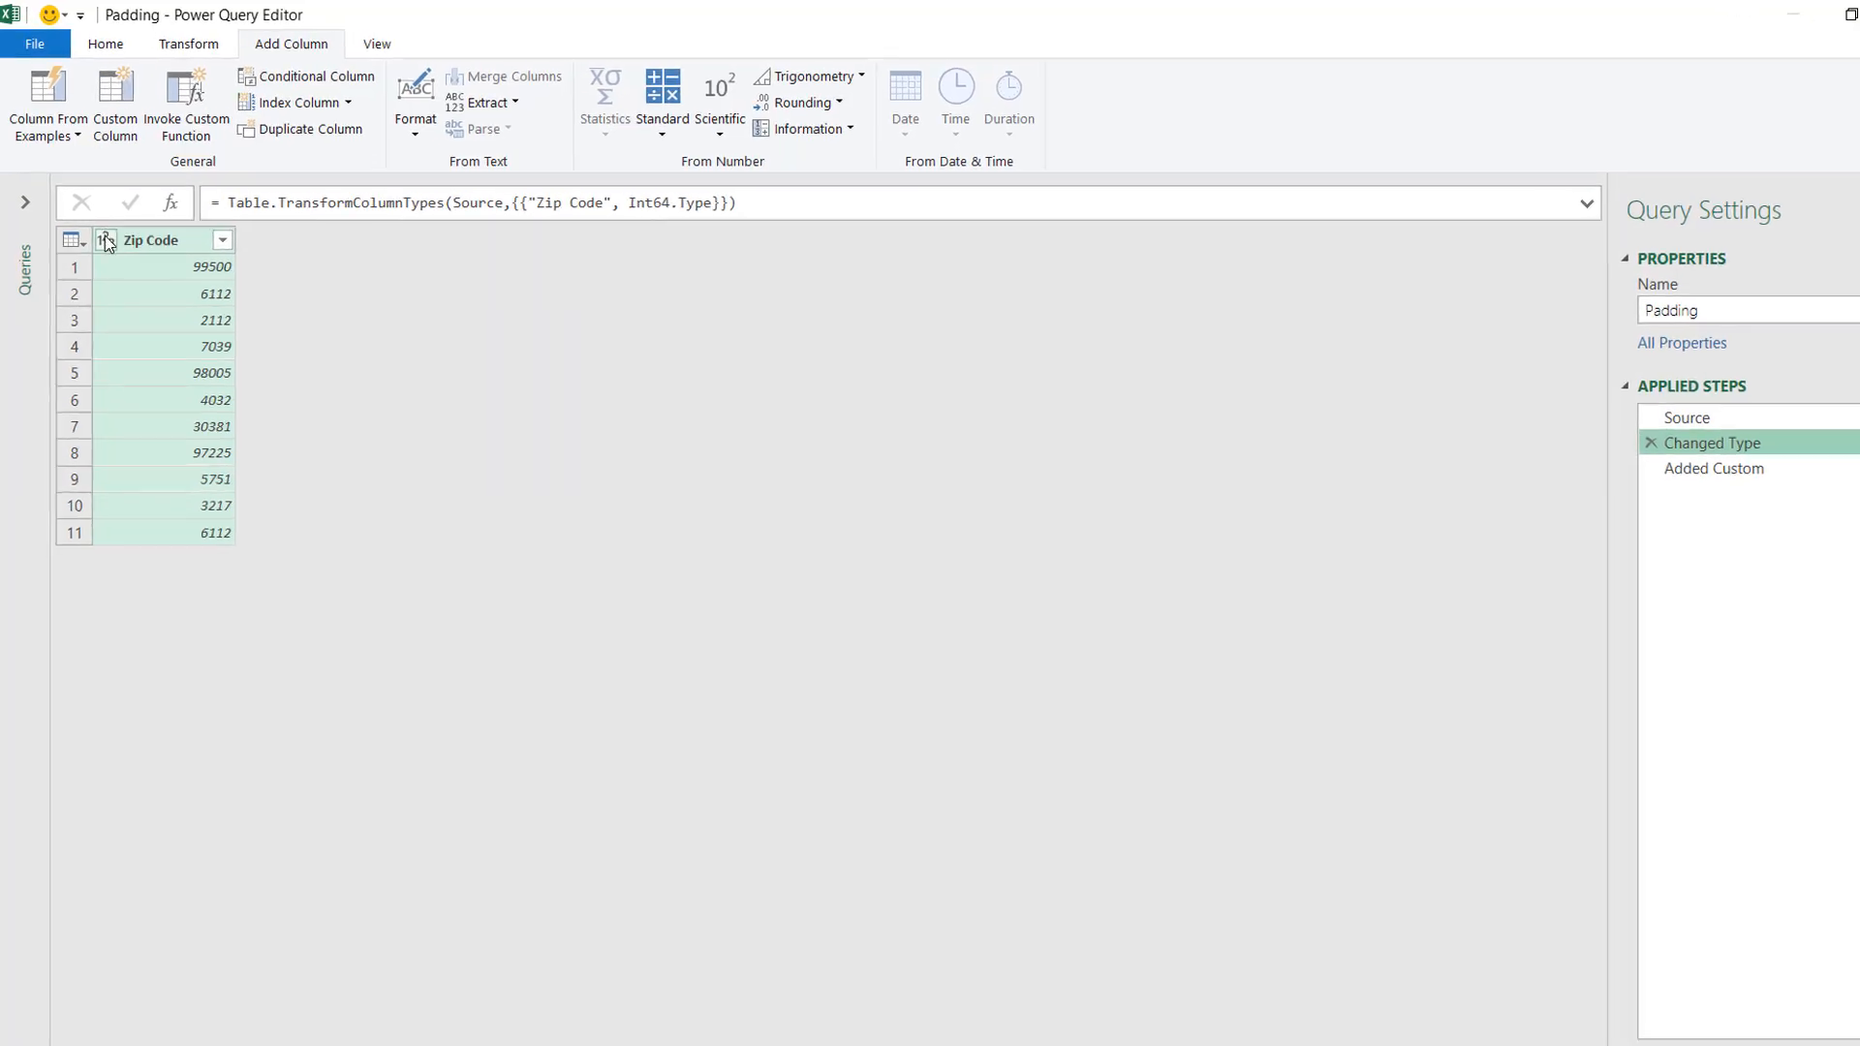
left_click(147, 348)
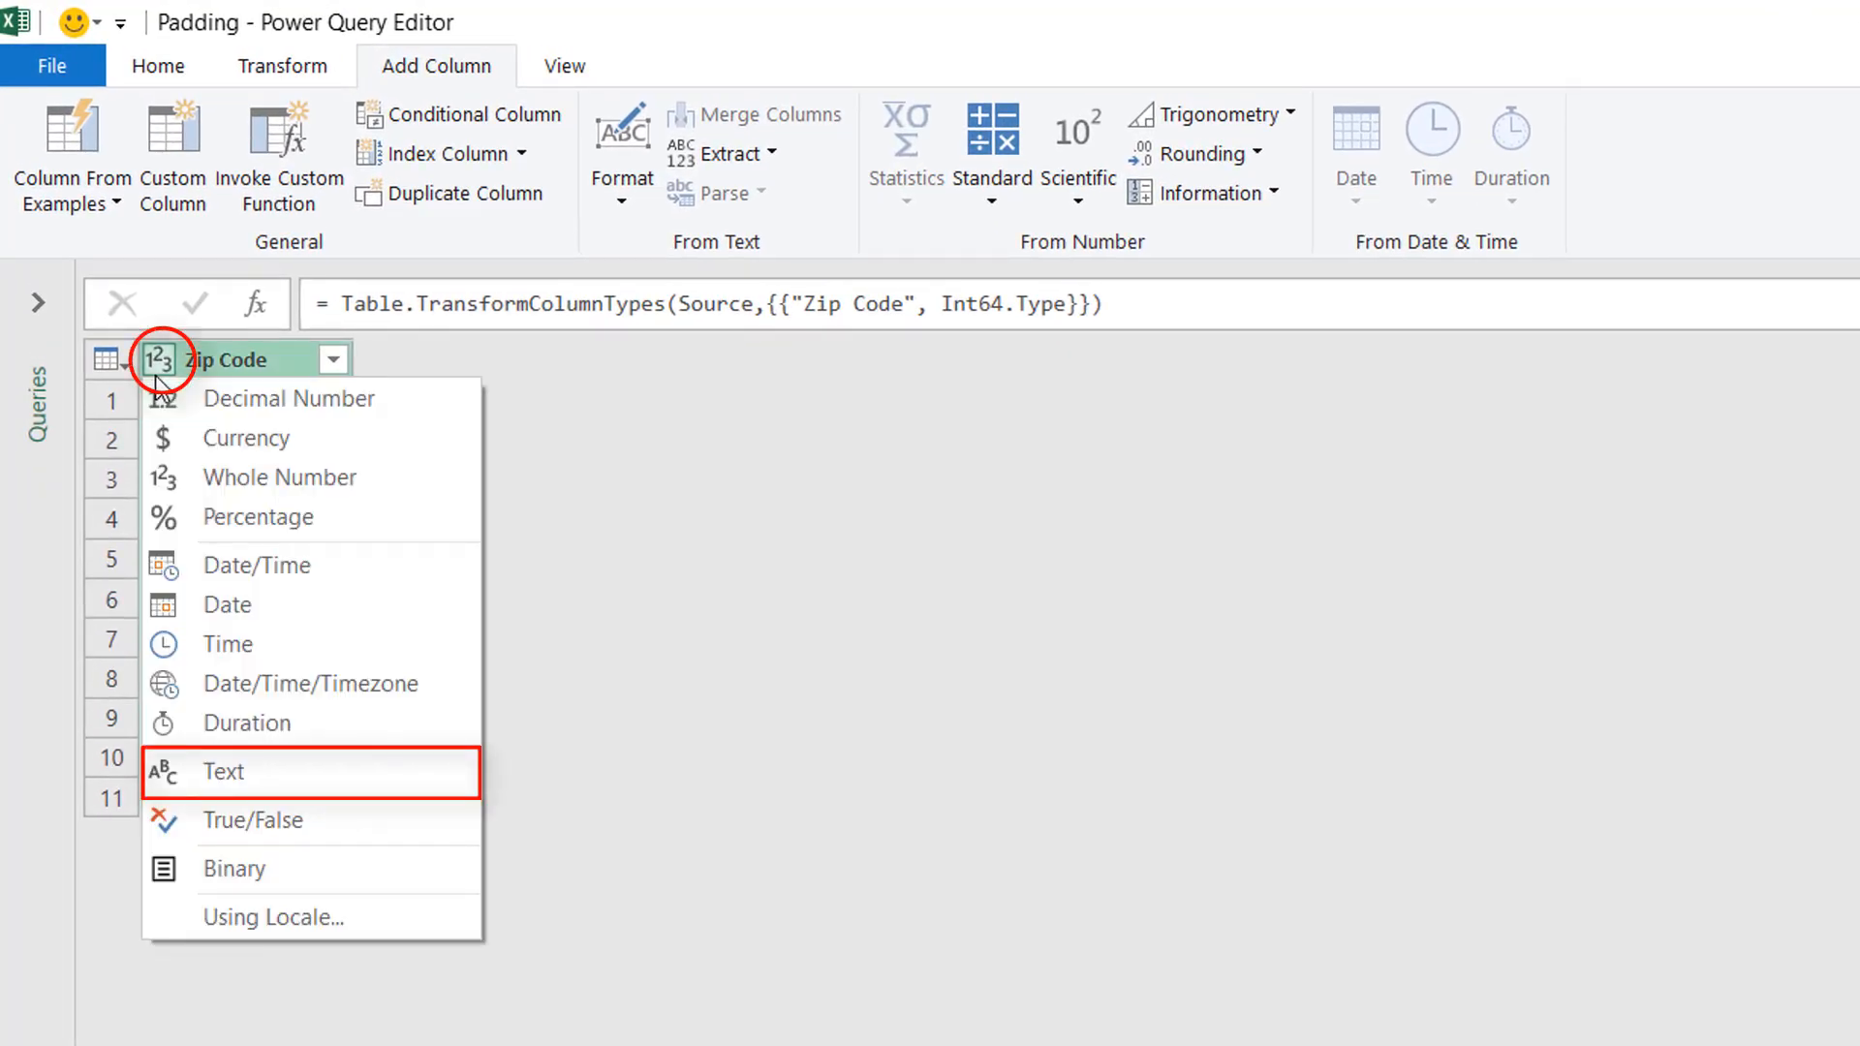
left_click(227, 772)
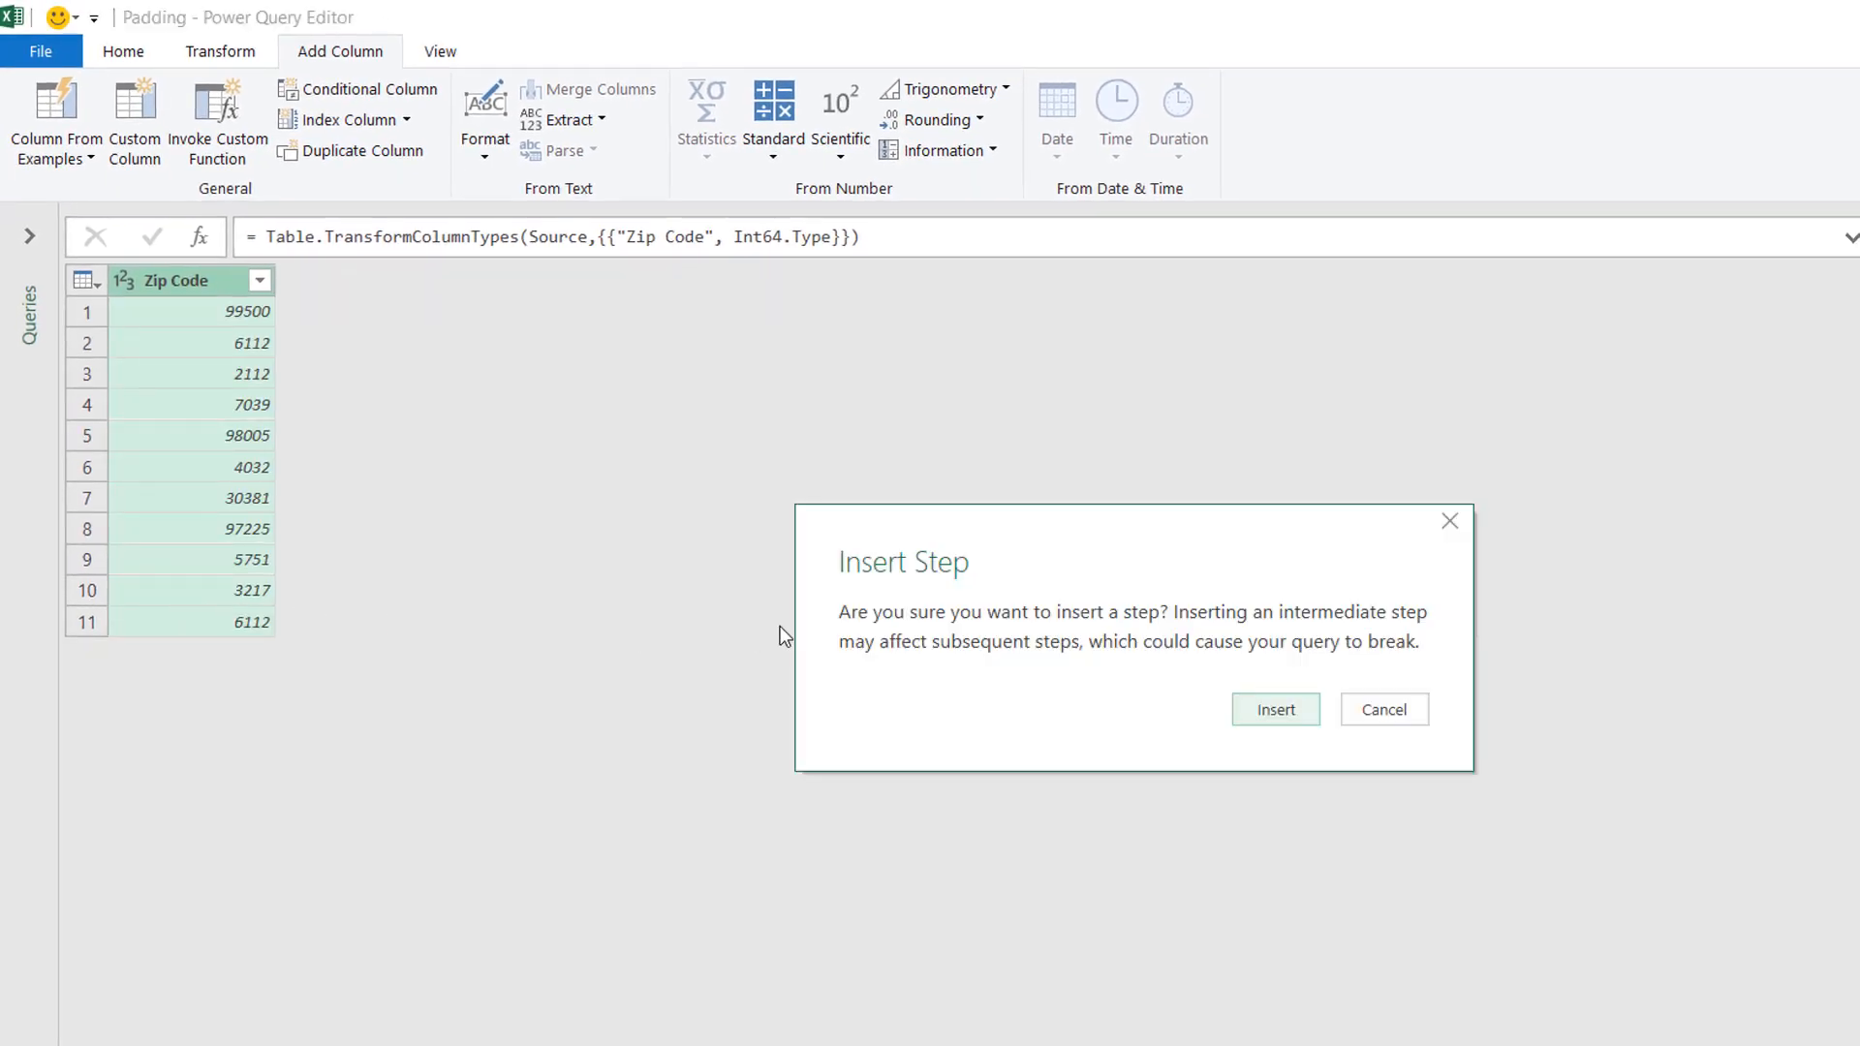
left_click(1275, 711)
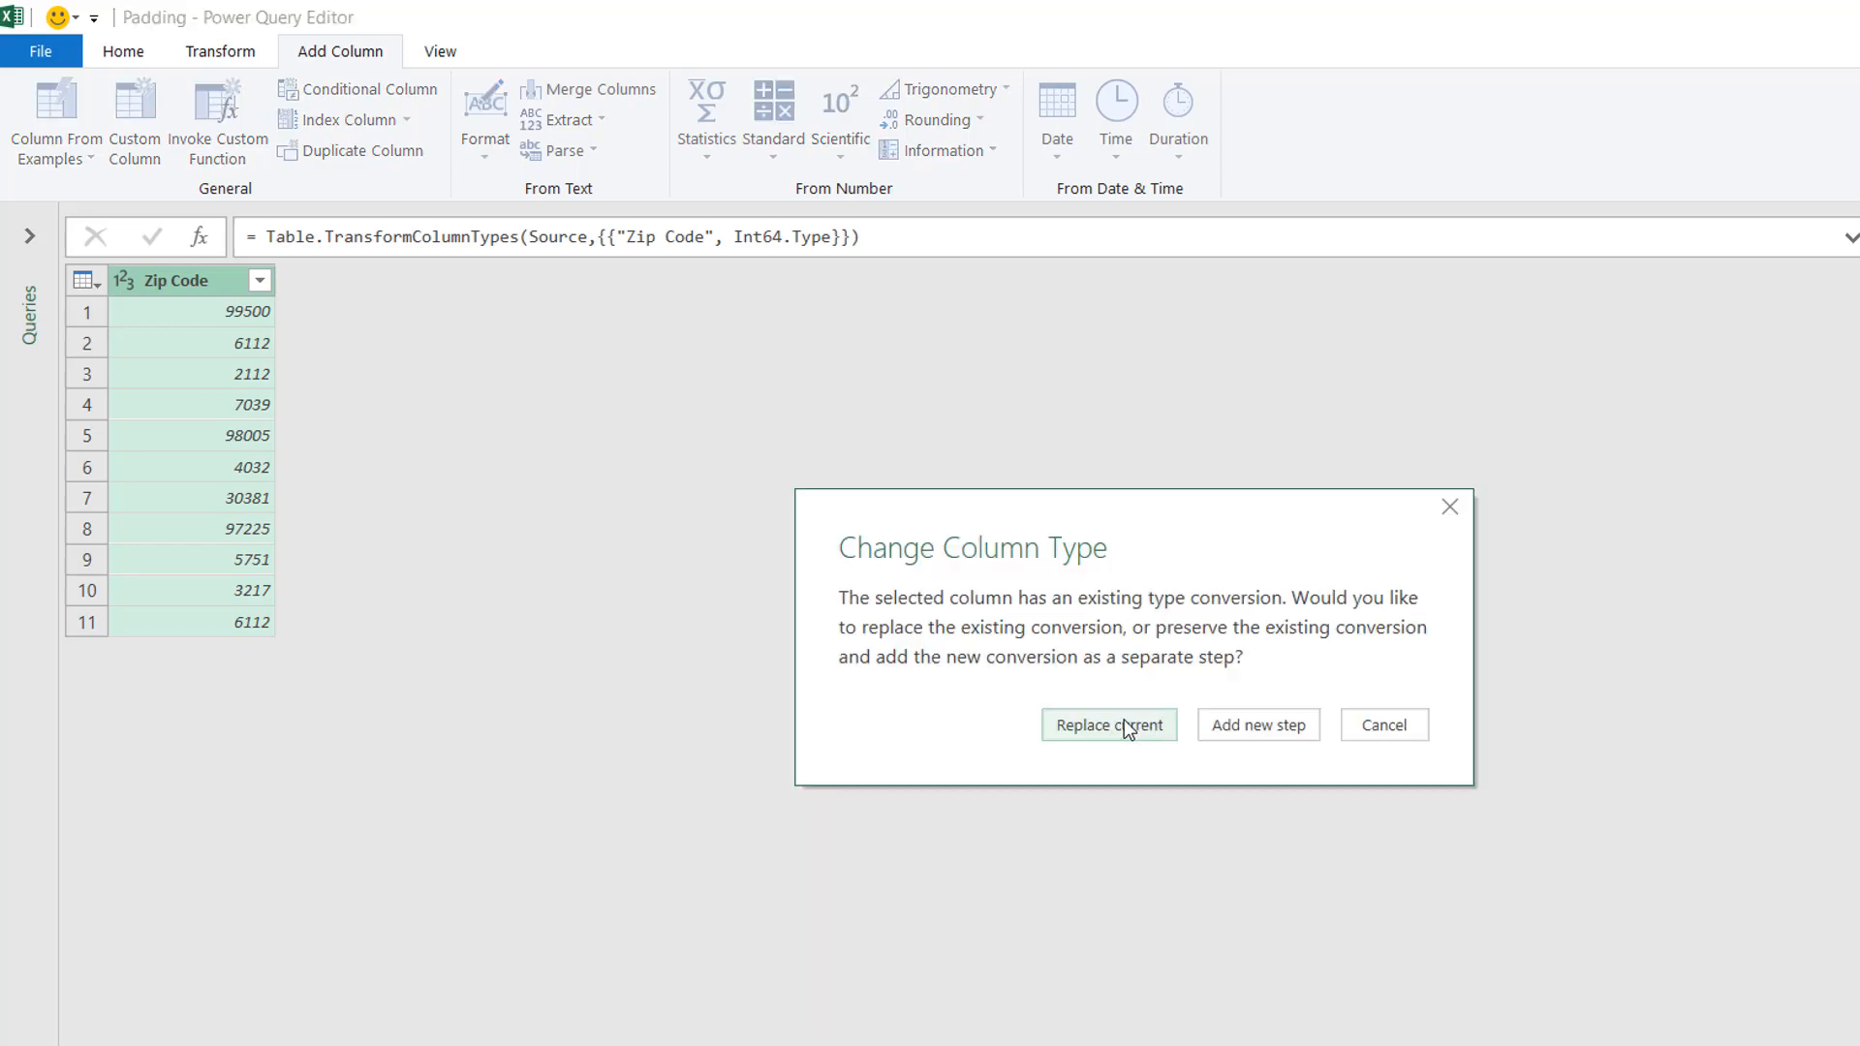
left_click(1107, 724)
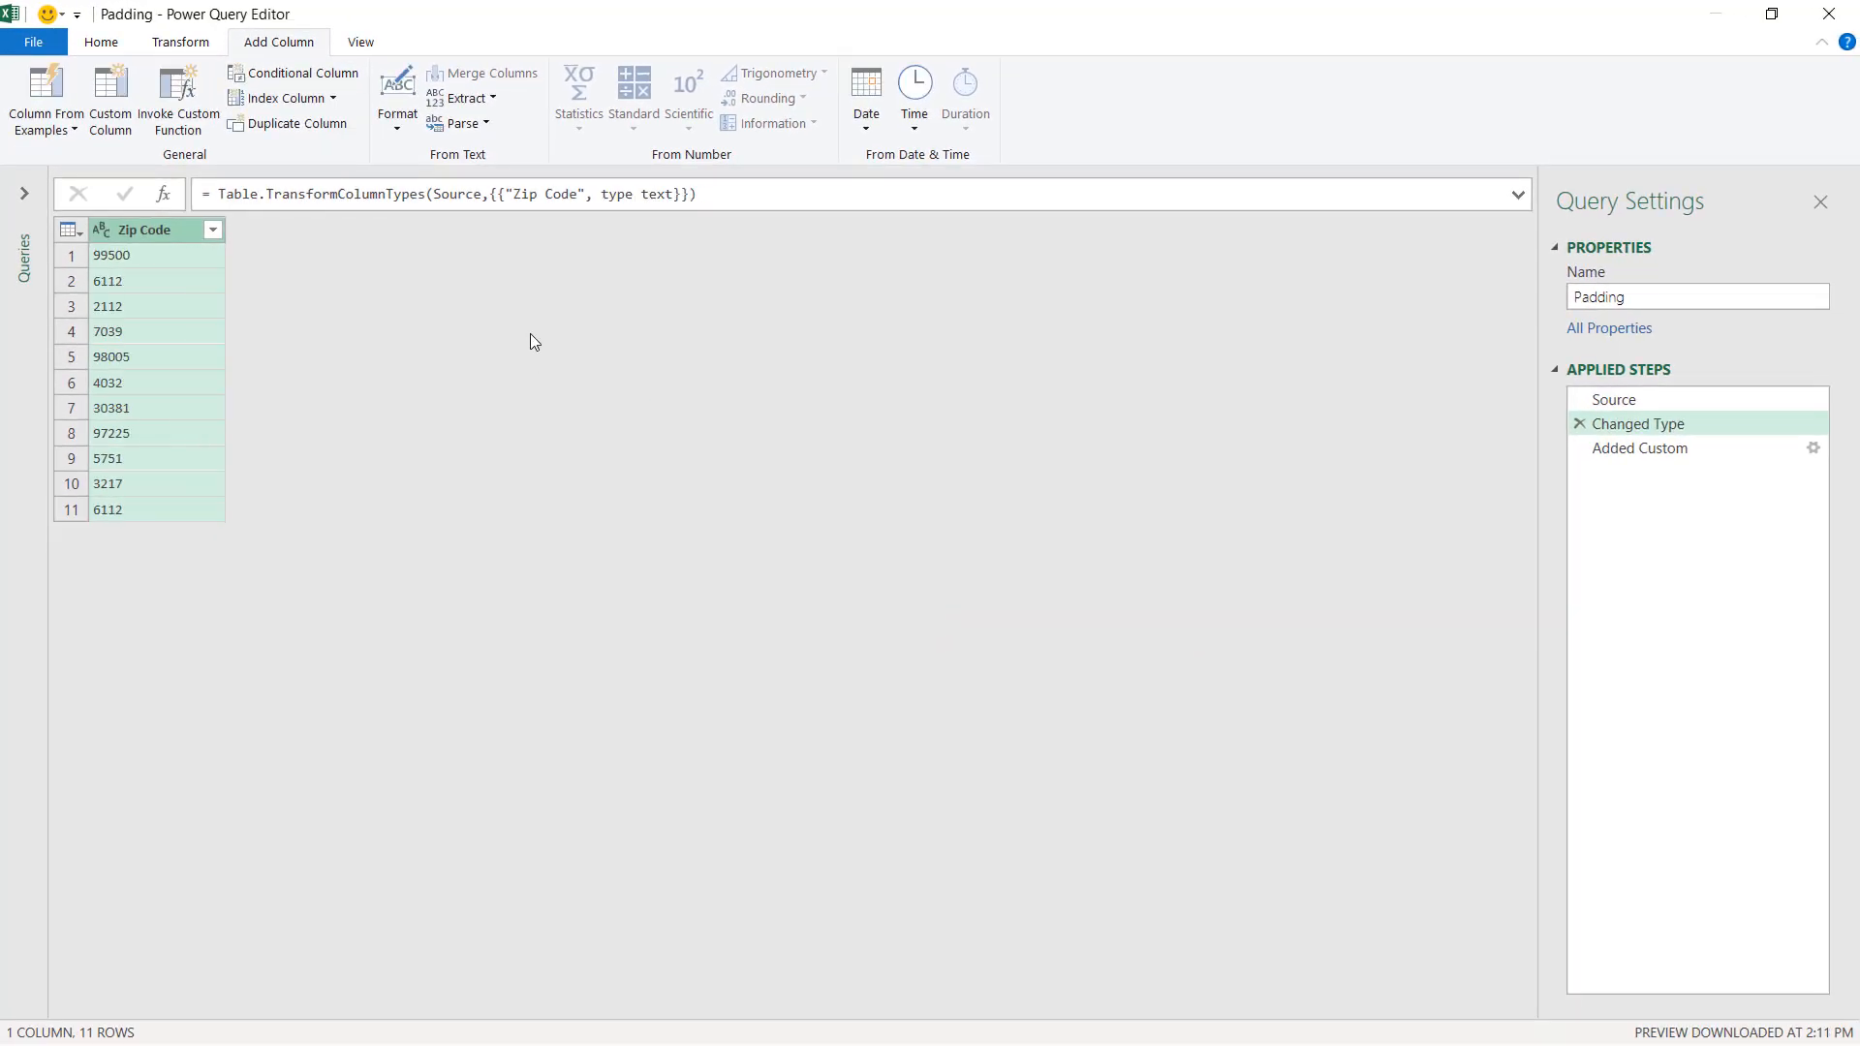
In the Added Custom step, keep only the Padding column by removing the other columns.
left_click(1635, 448)
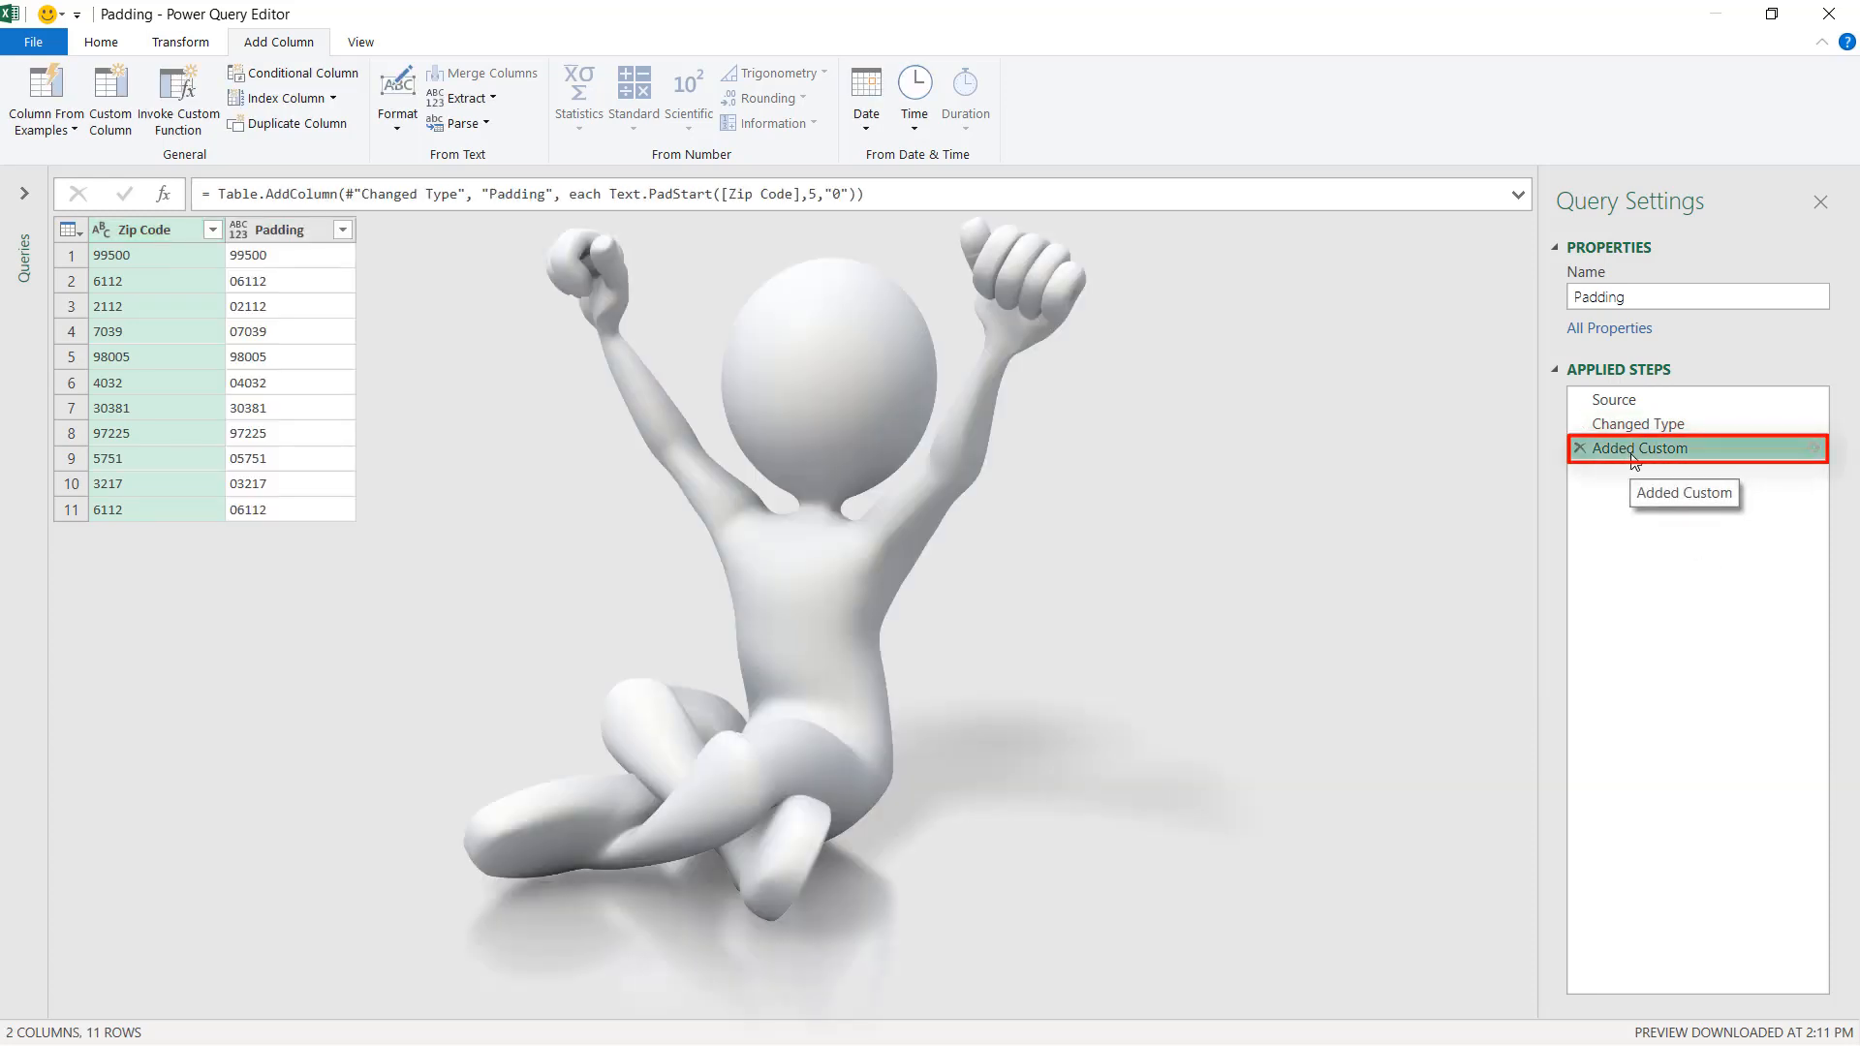
right_click(294, 234)
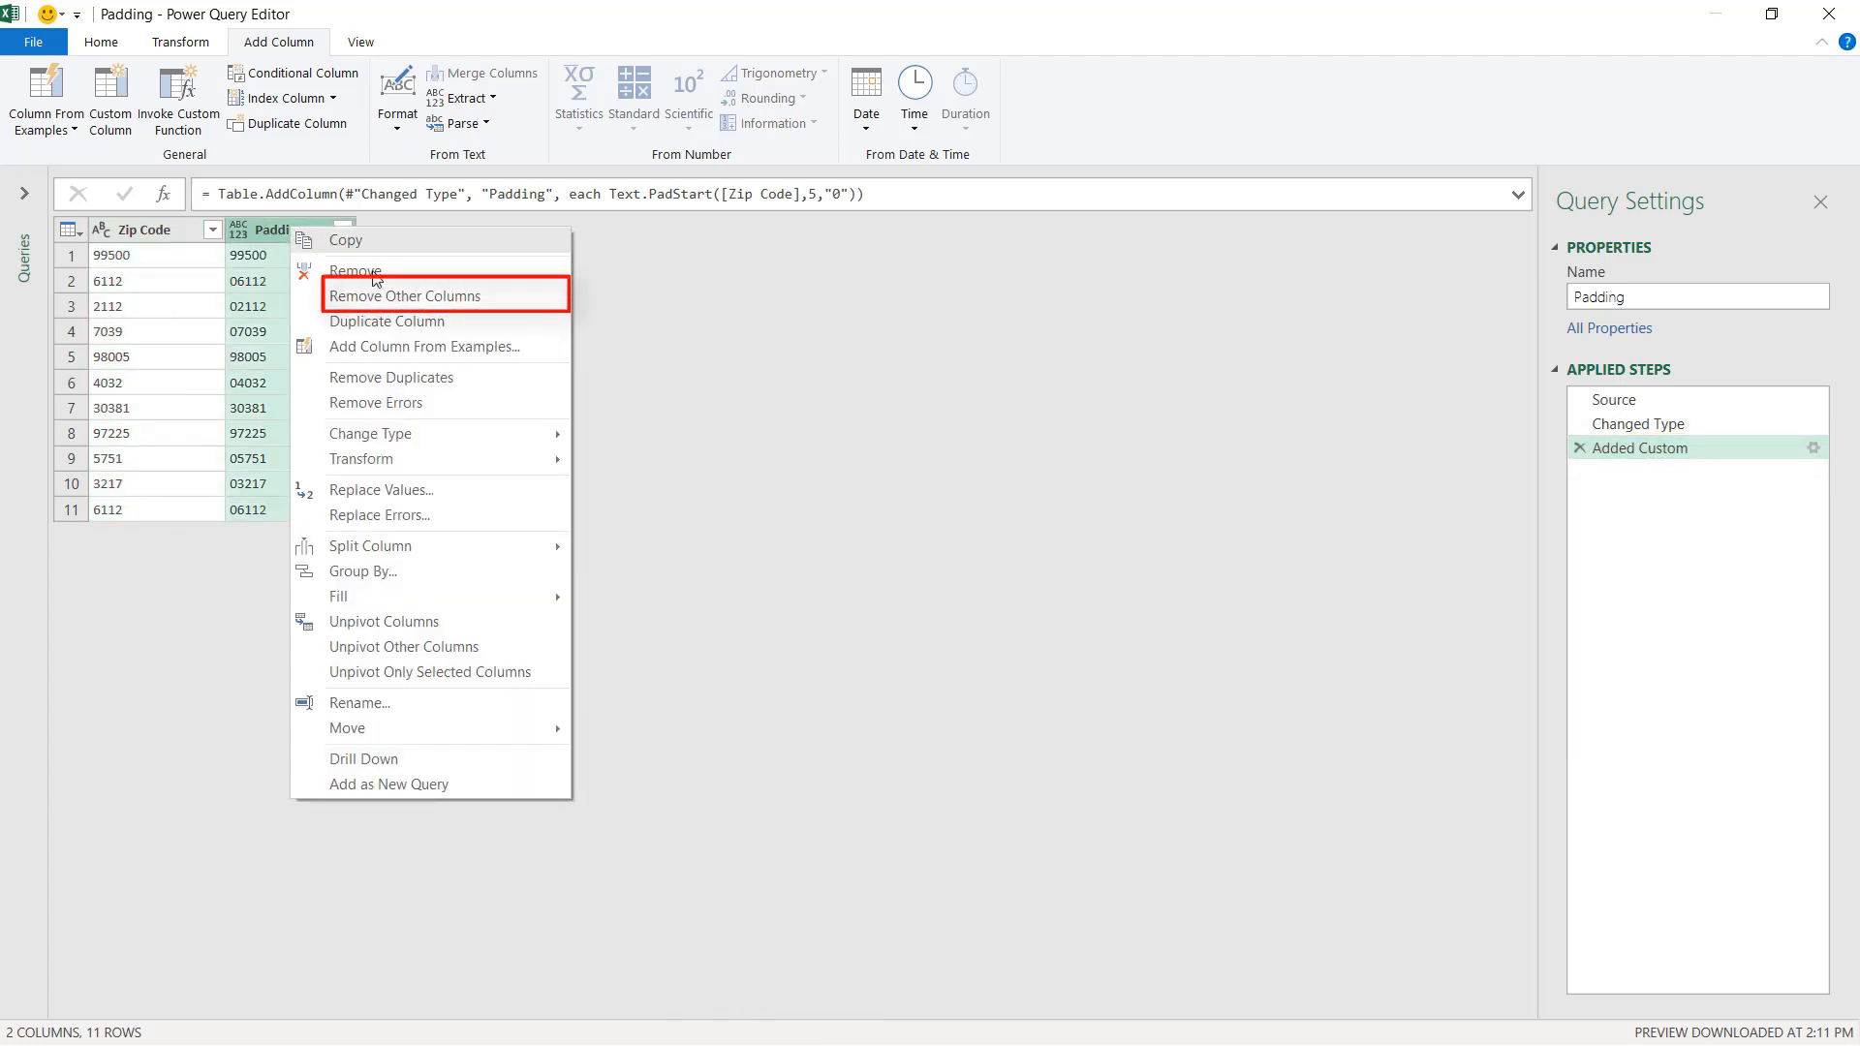
left_click(381, 303)
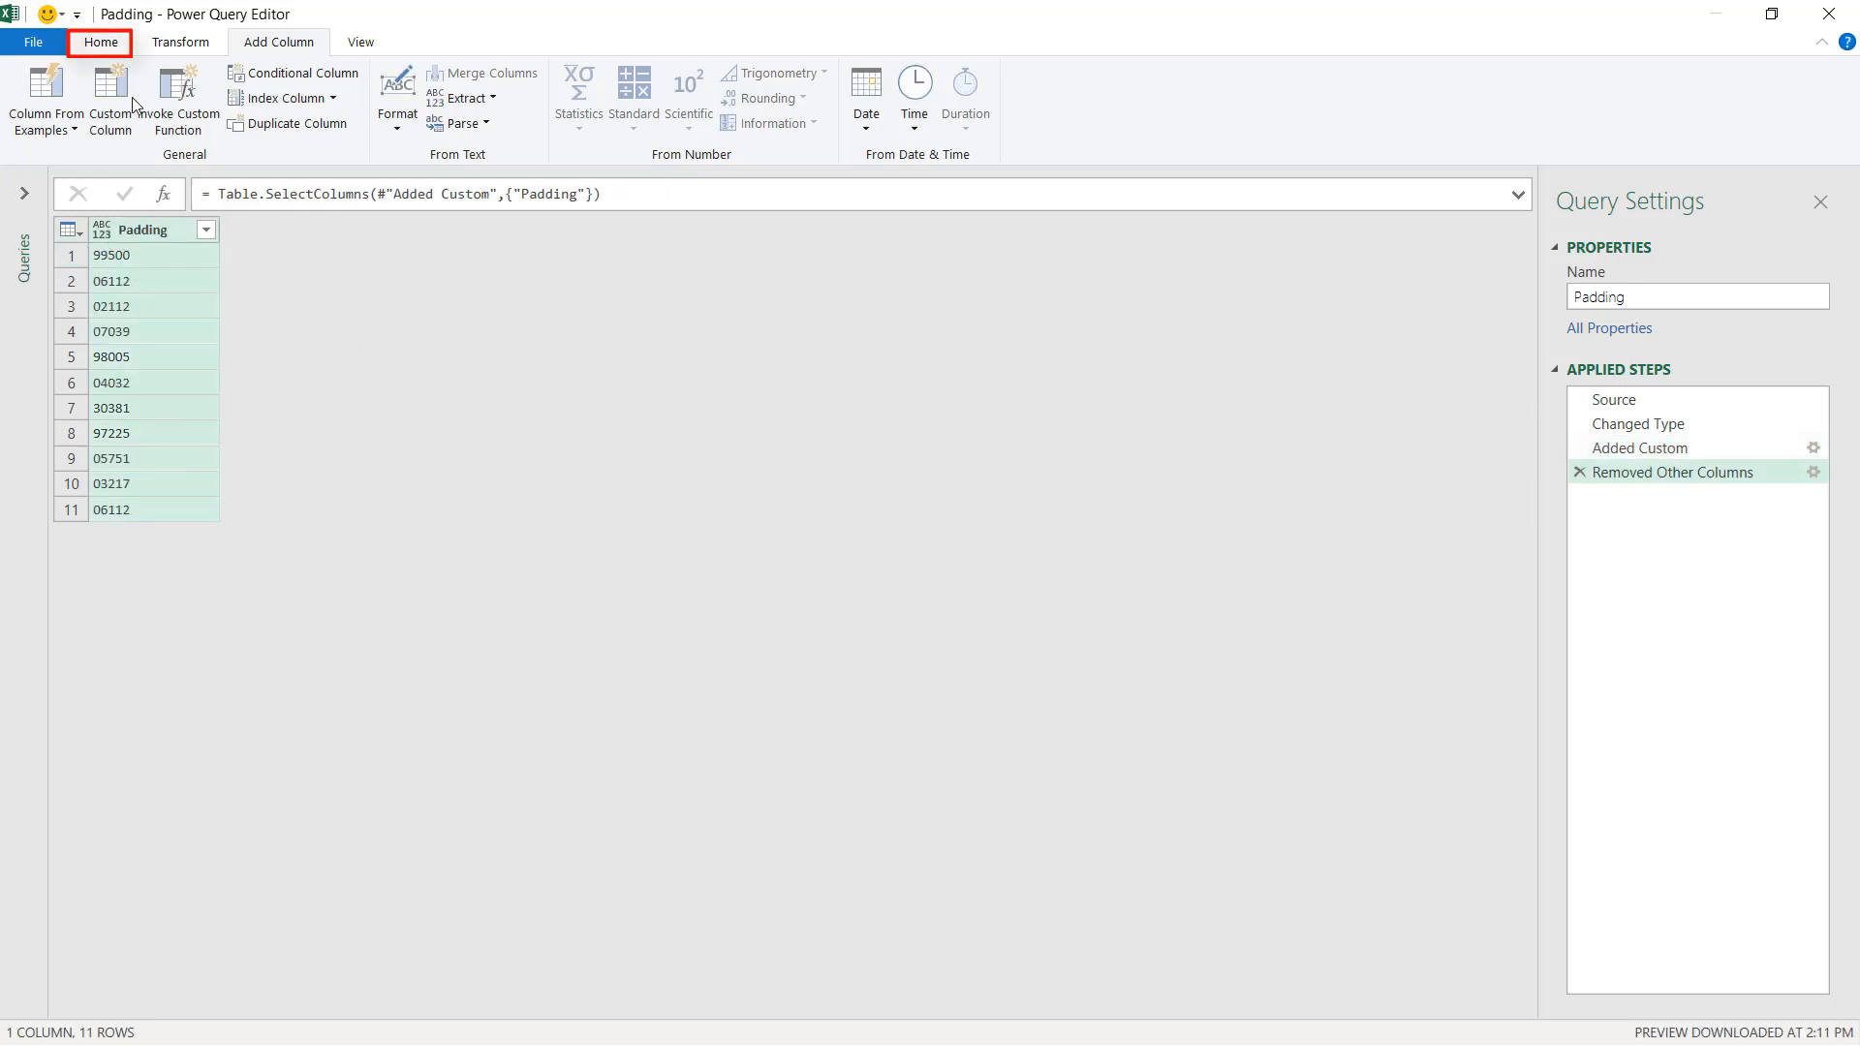
Close and load the query as a table to the existing worksheet at cell C1.
left_click(105, 44)
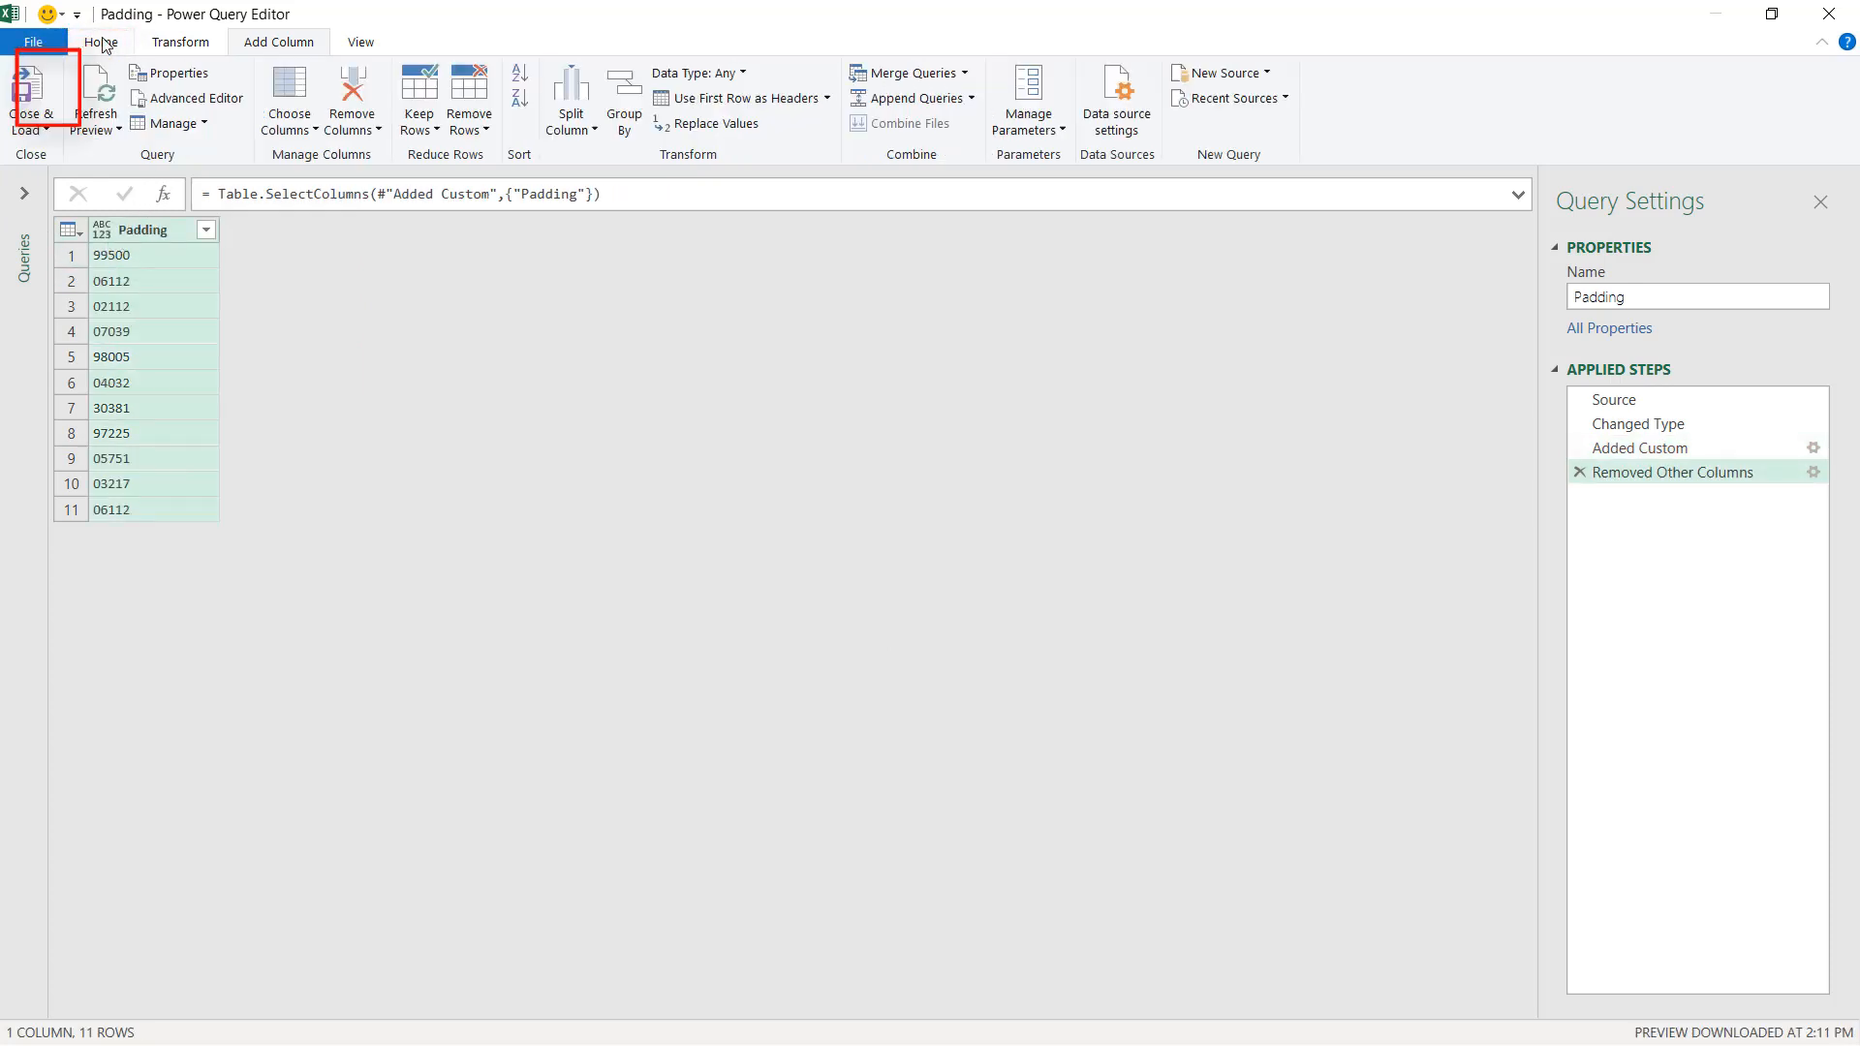
left_click(29, 124)
left_click(82, 179)
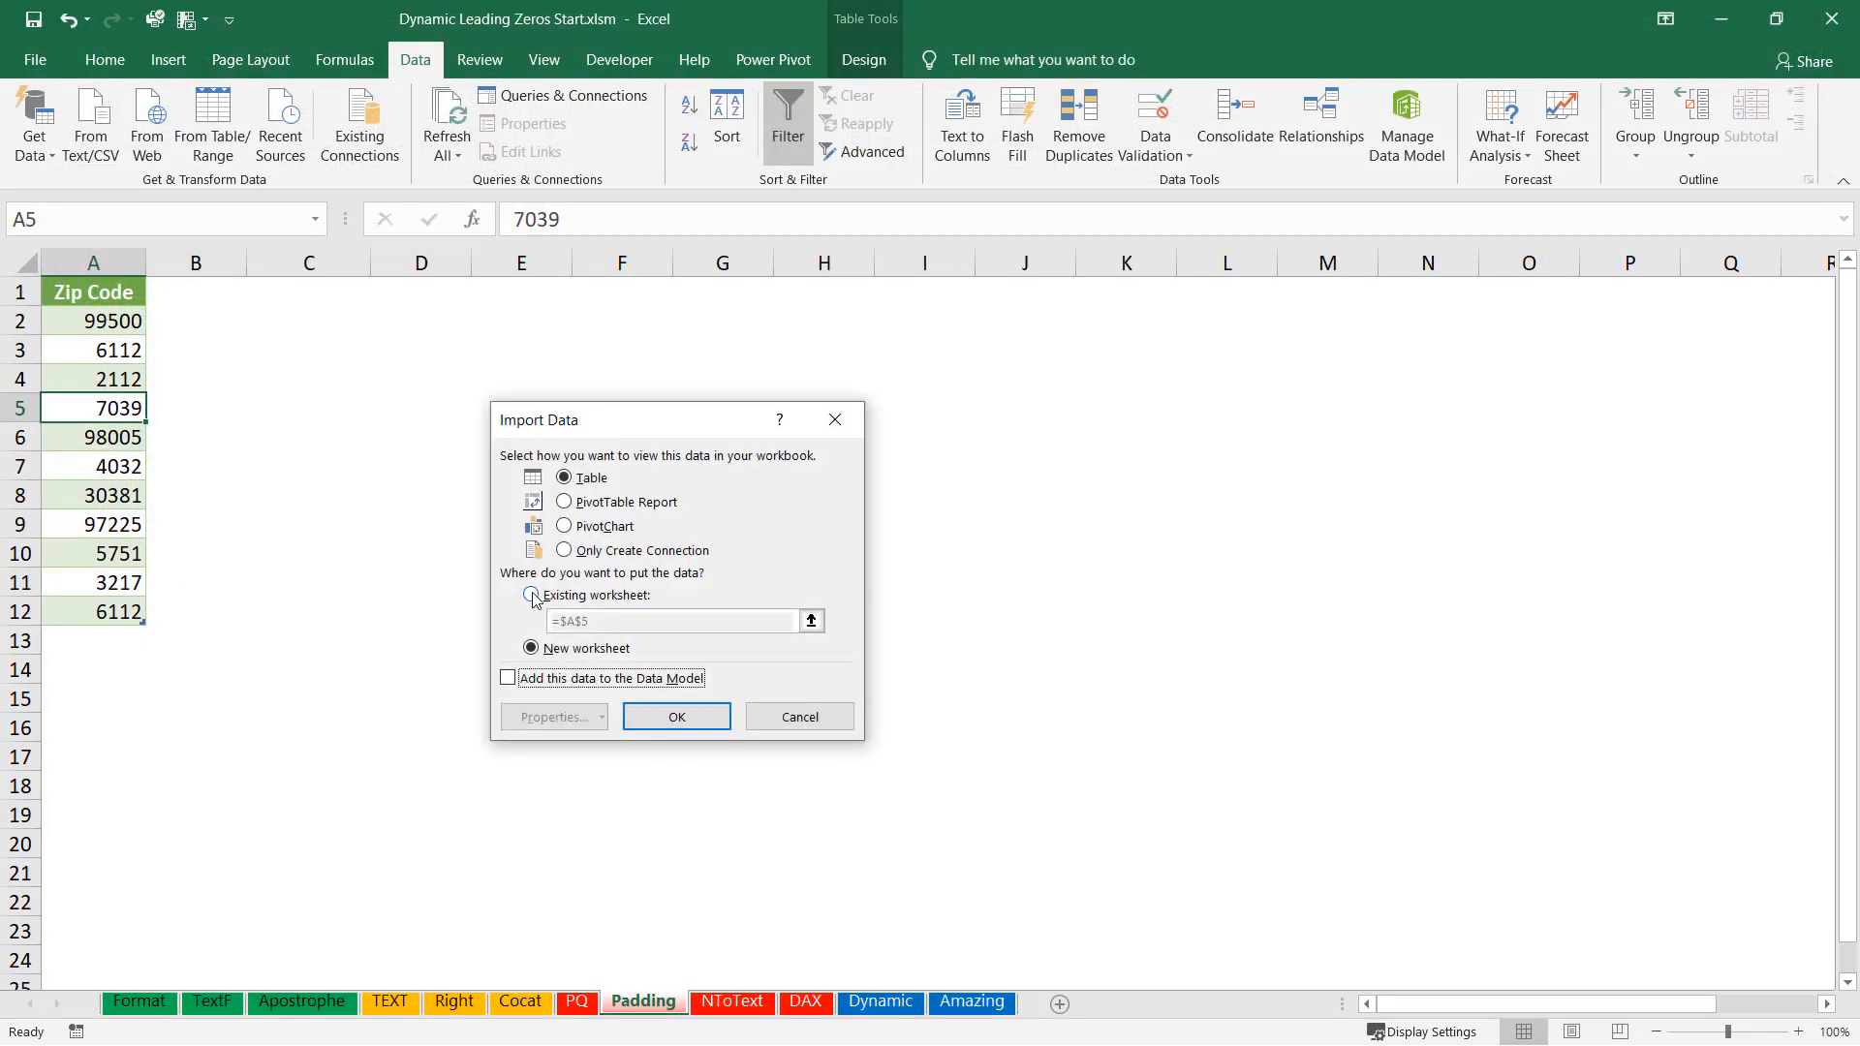
left_click(532, 595)
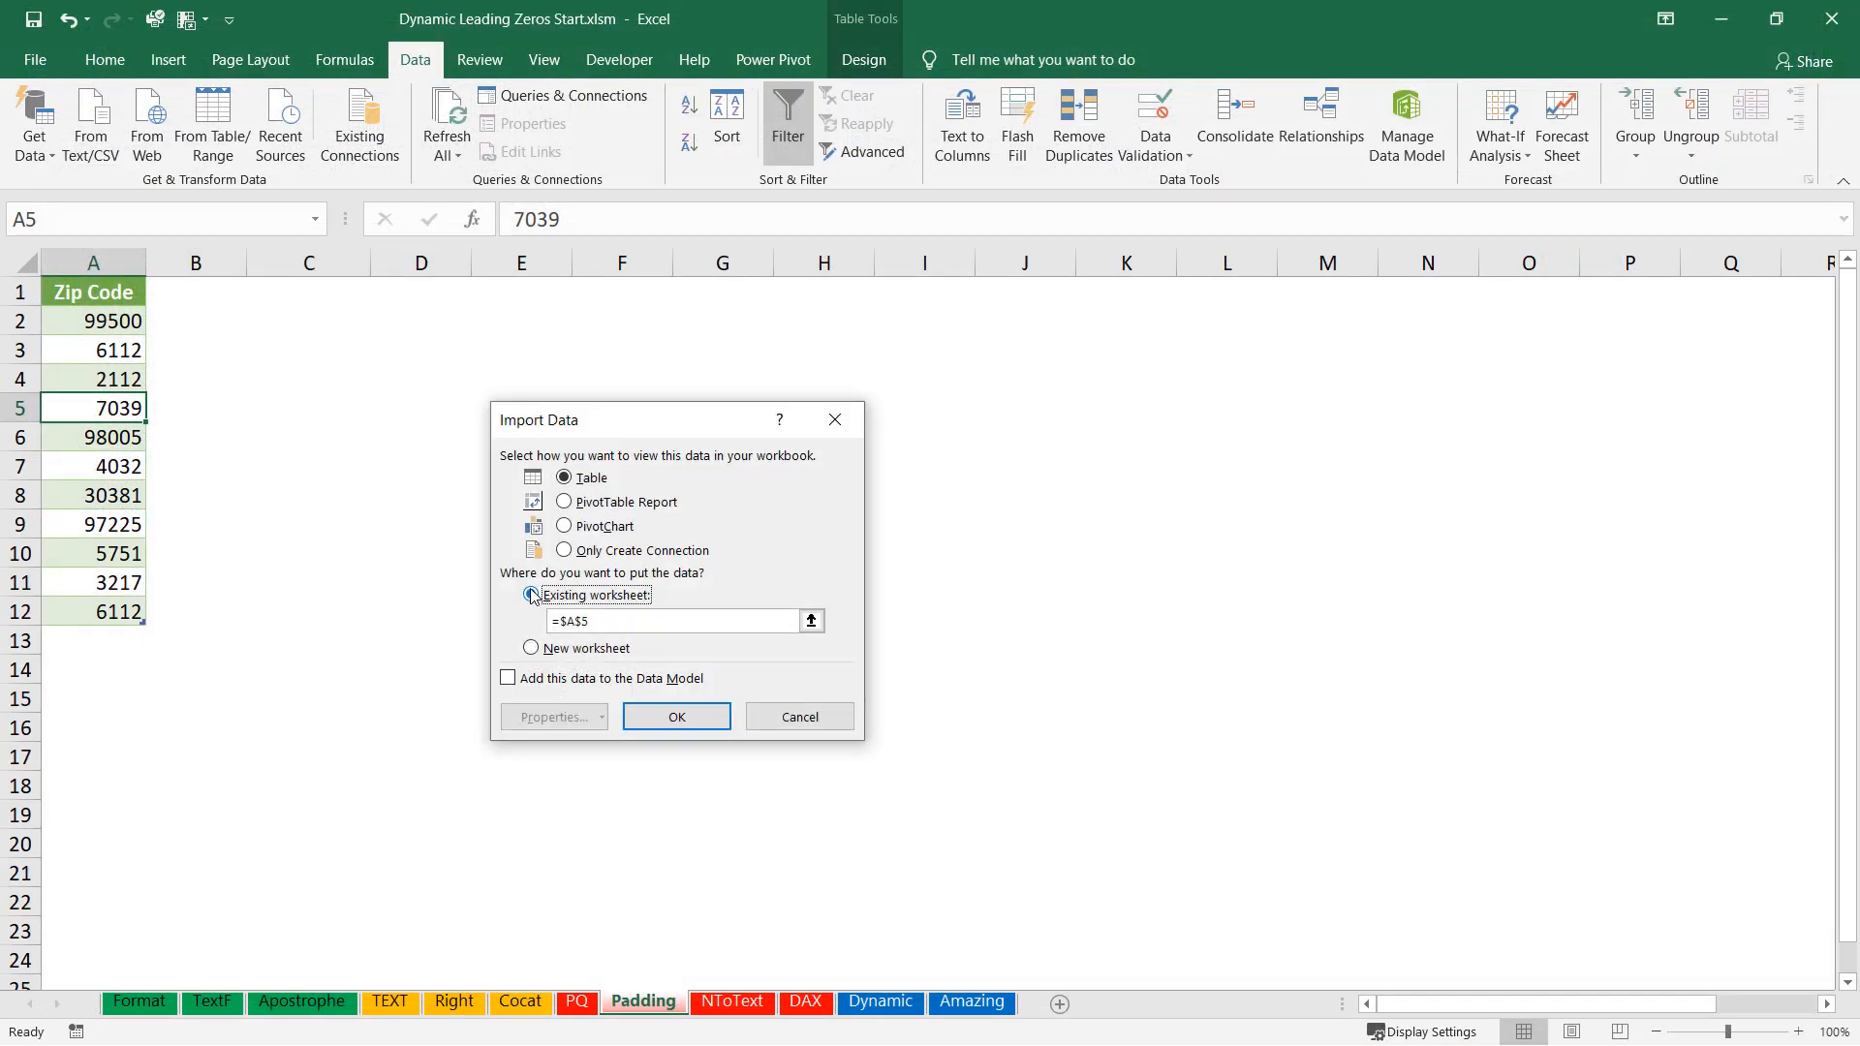
left_click(298, 295)
left_click(669, 721)
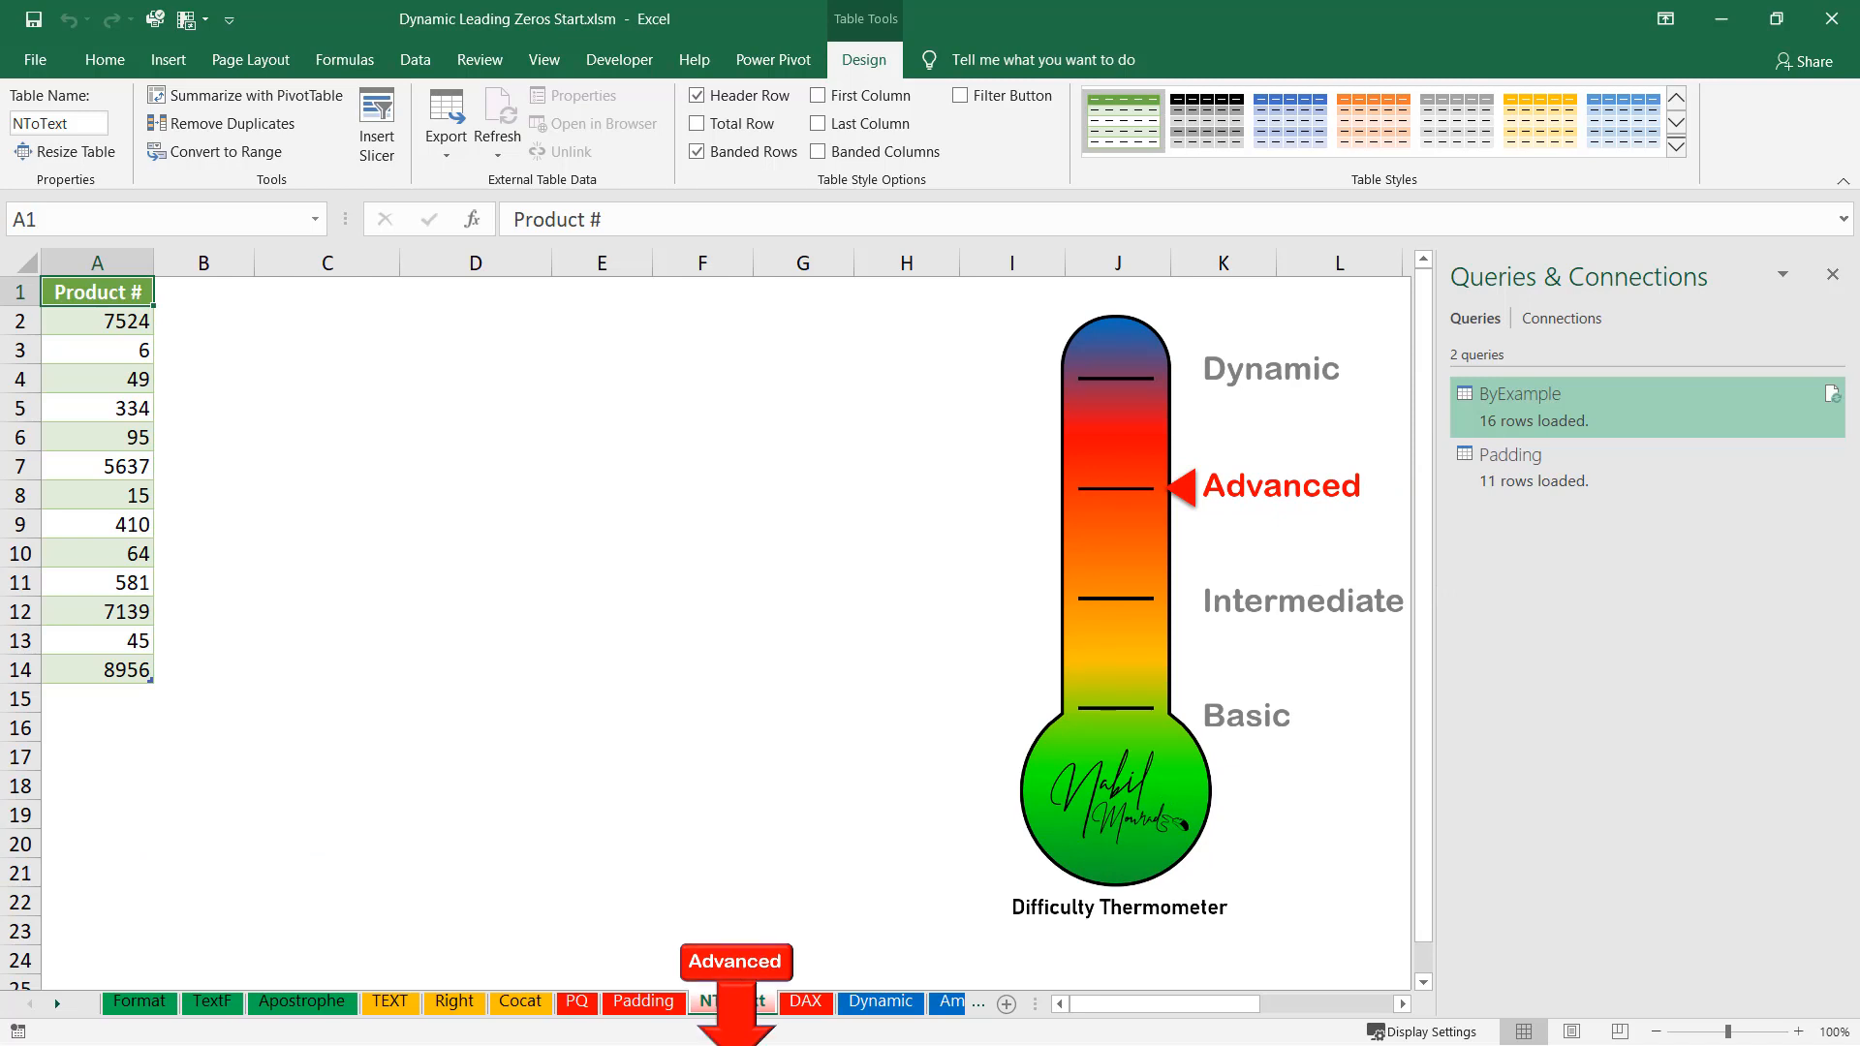
Load the Product # table on the NToText sheet into Power Query using From Table/Range.
left_click(109, 438)
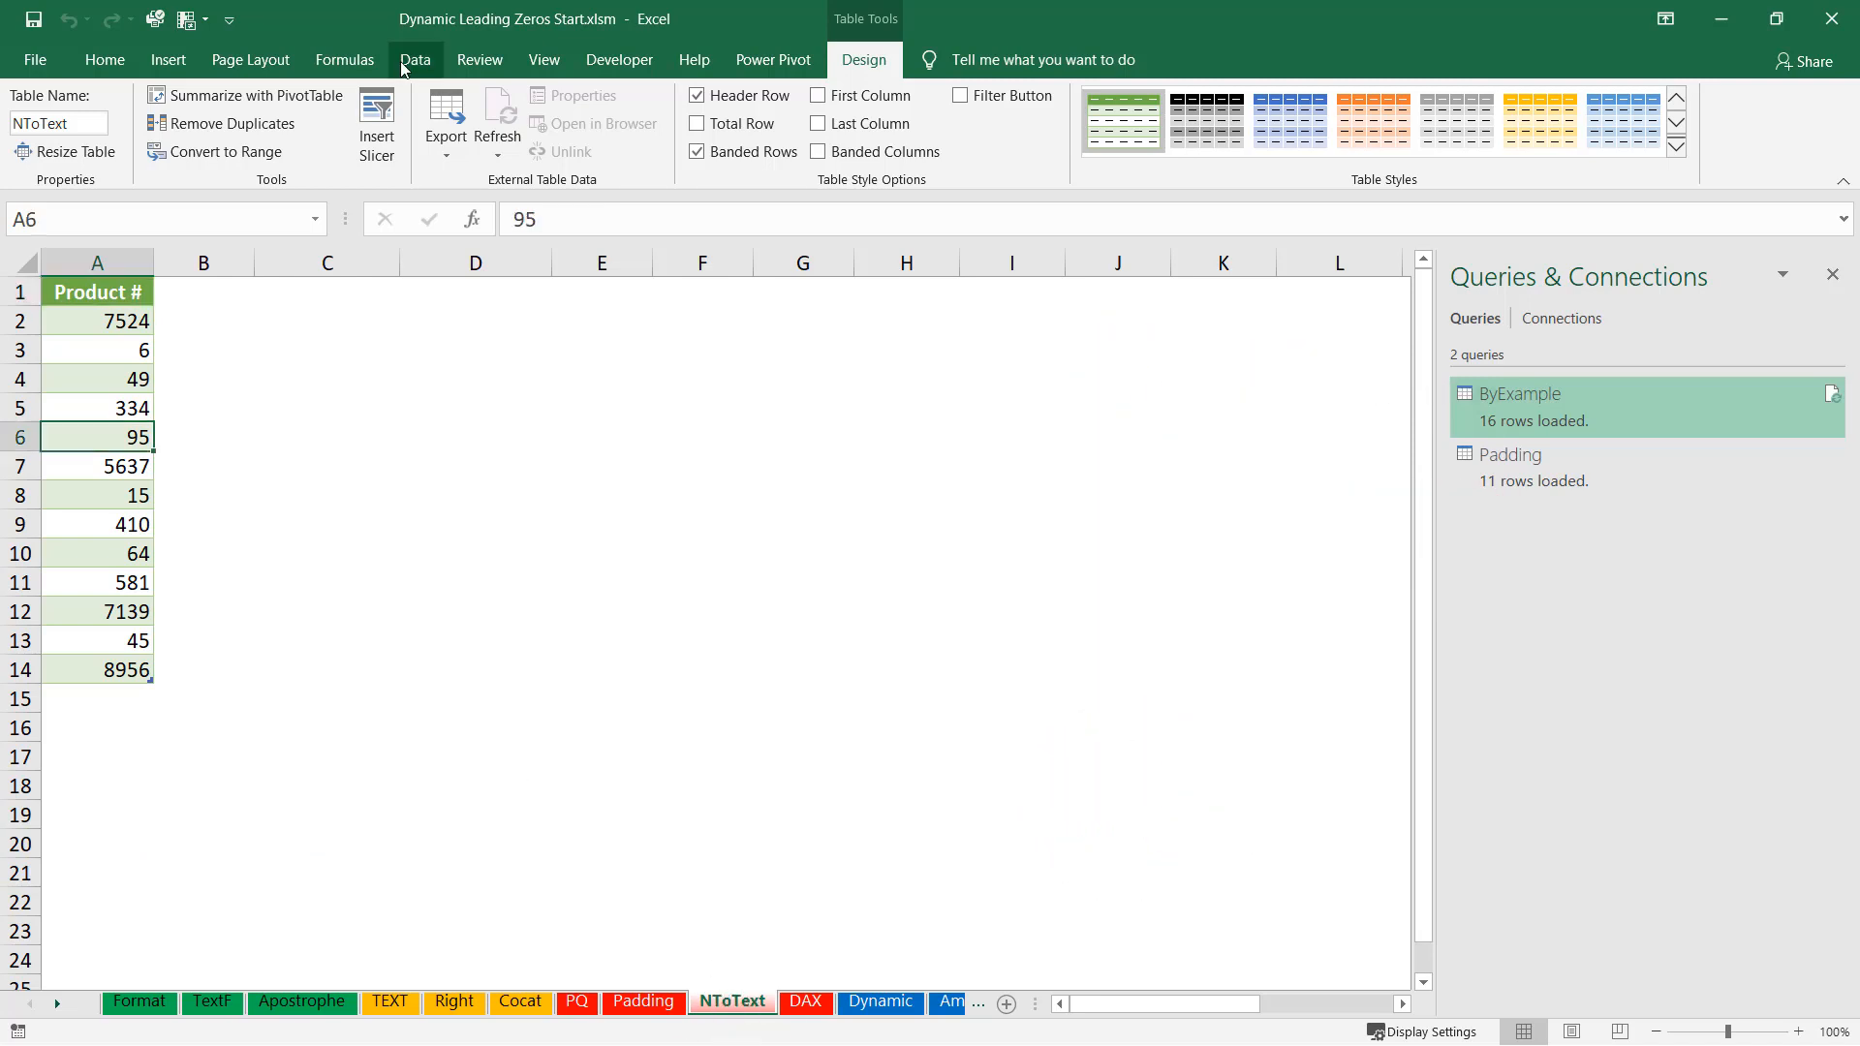
left_click(105, 60)
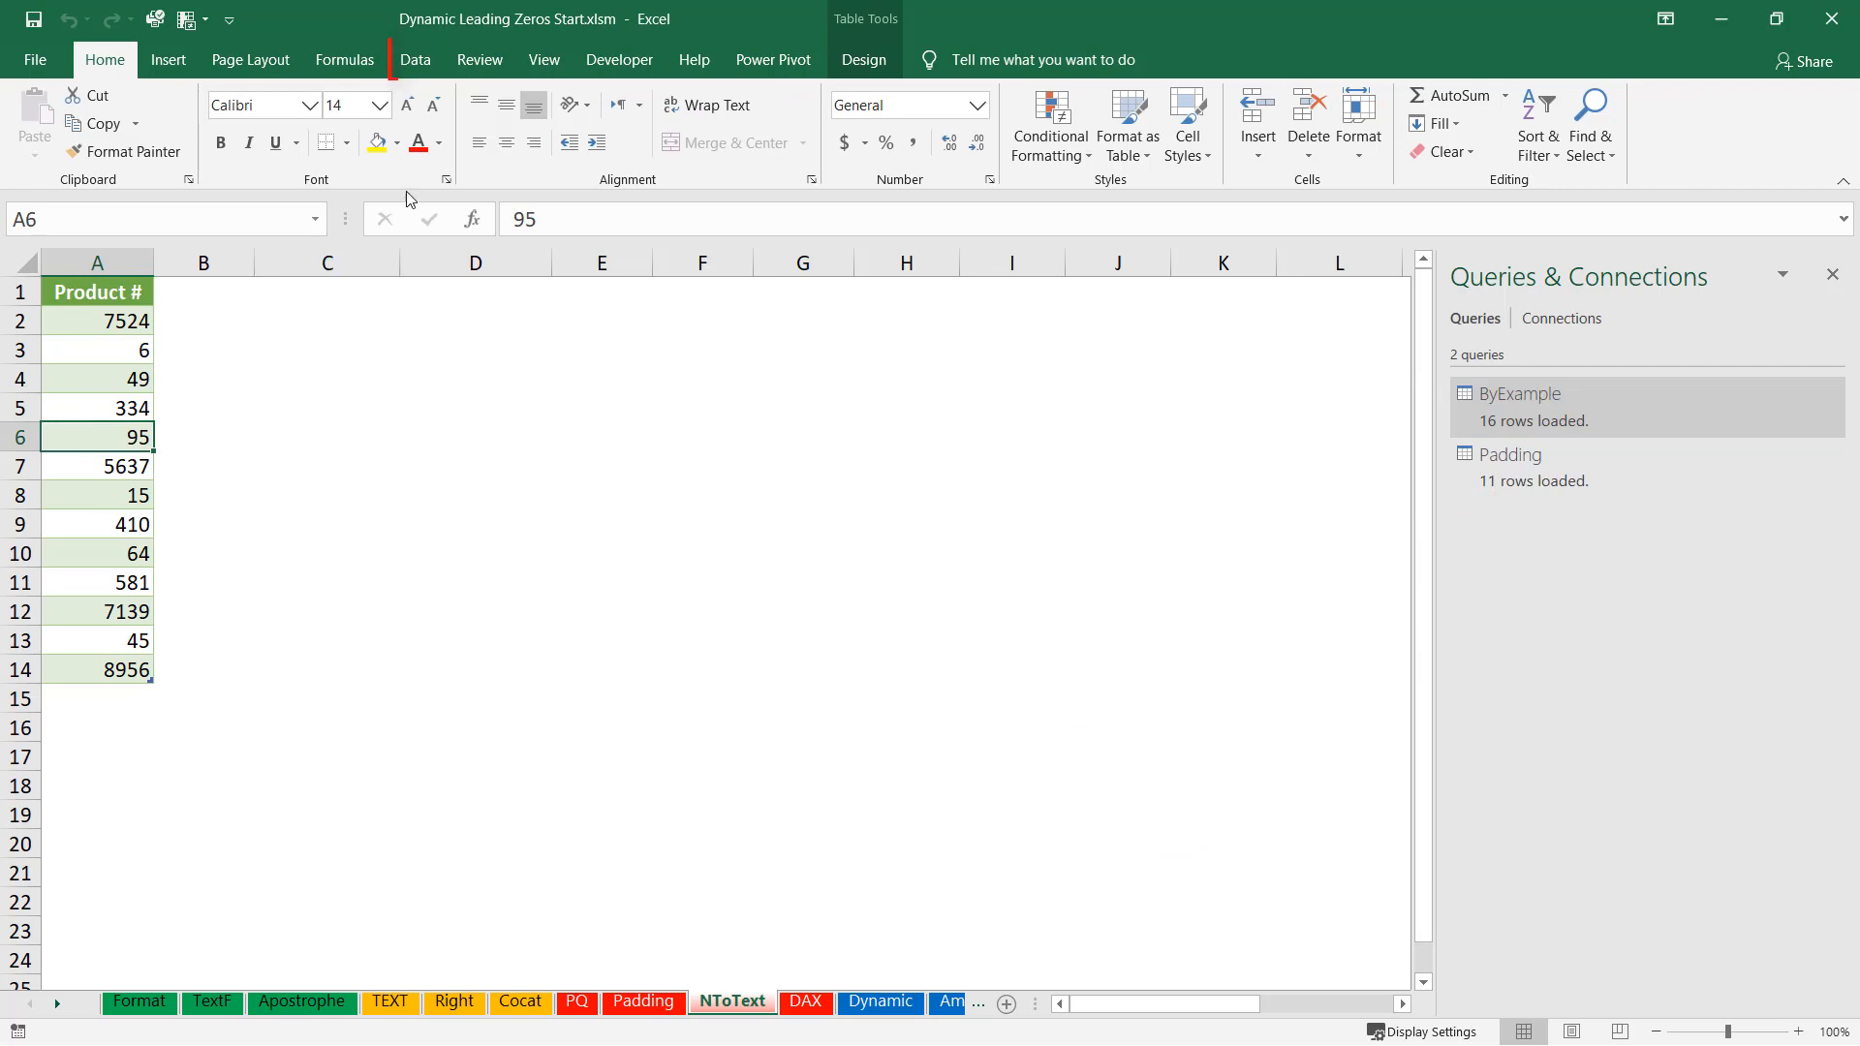
left_click(418, 61)
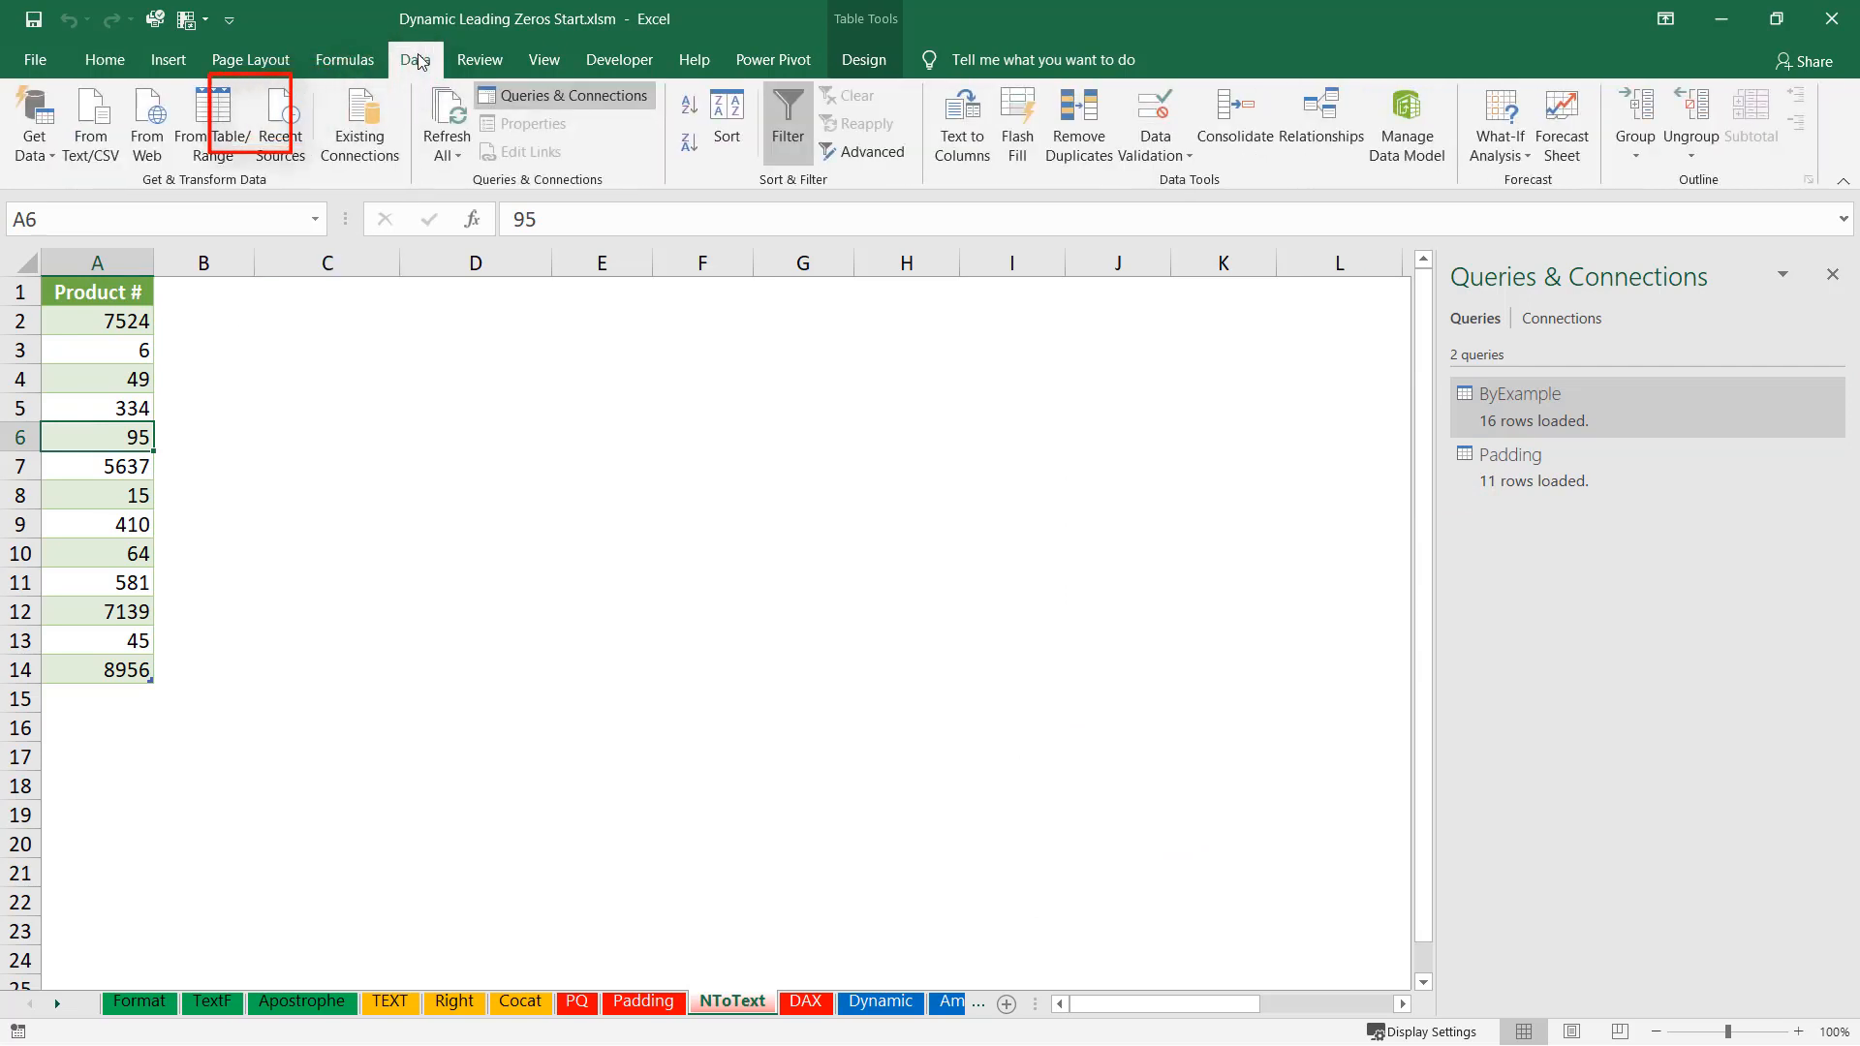
left_click(215, 117)
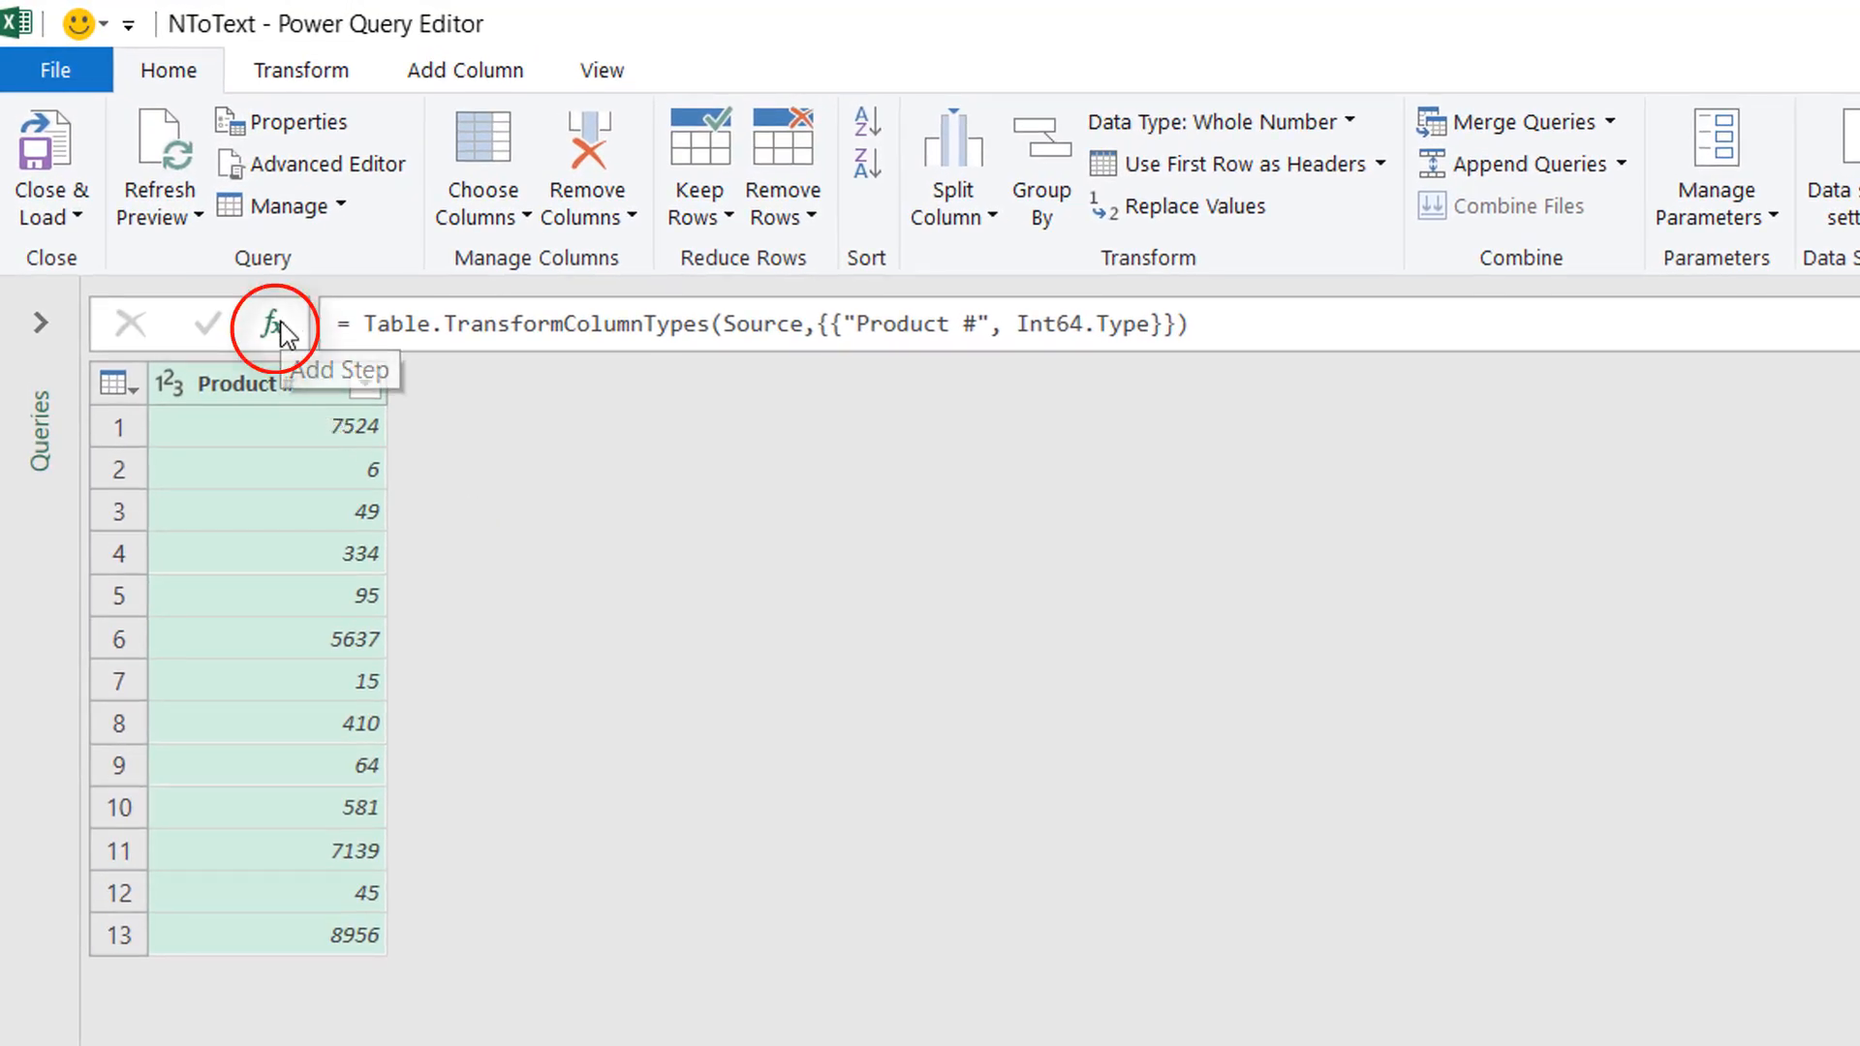
Add a custom step with the formula =#shared to list all available functions.
left_click(279, 329)
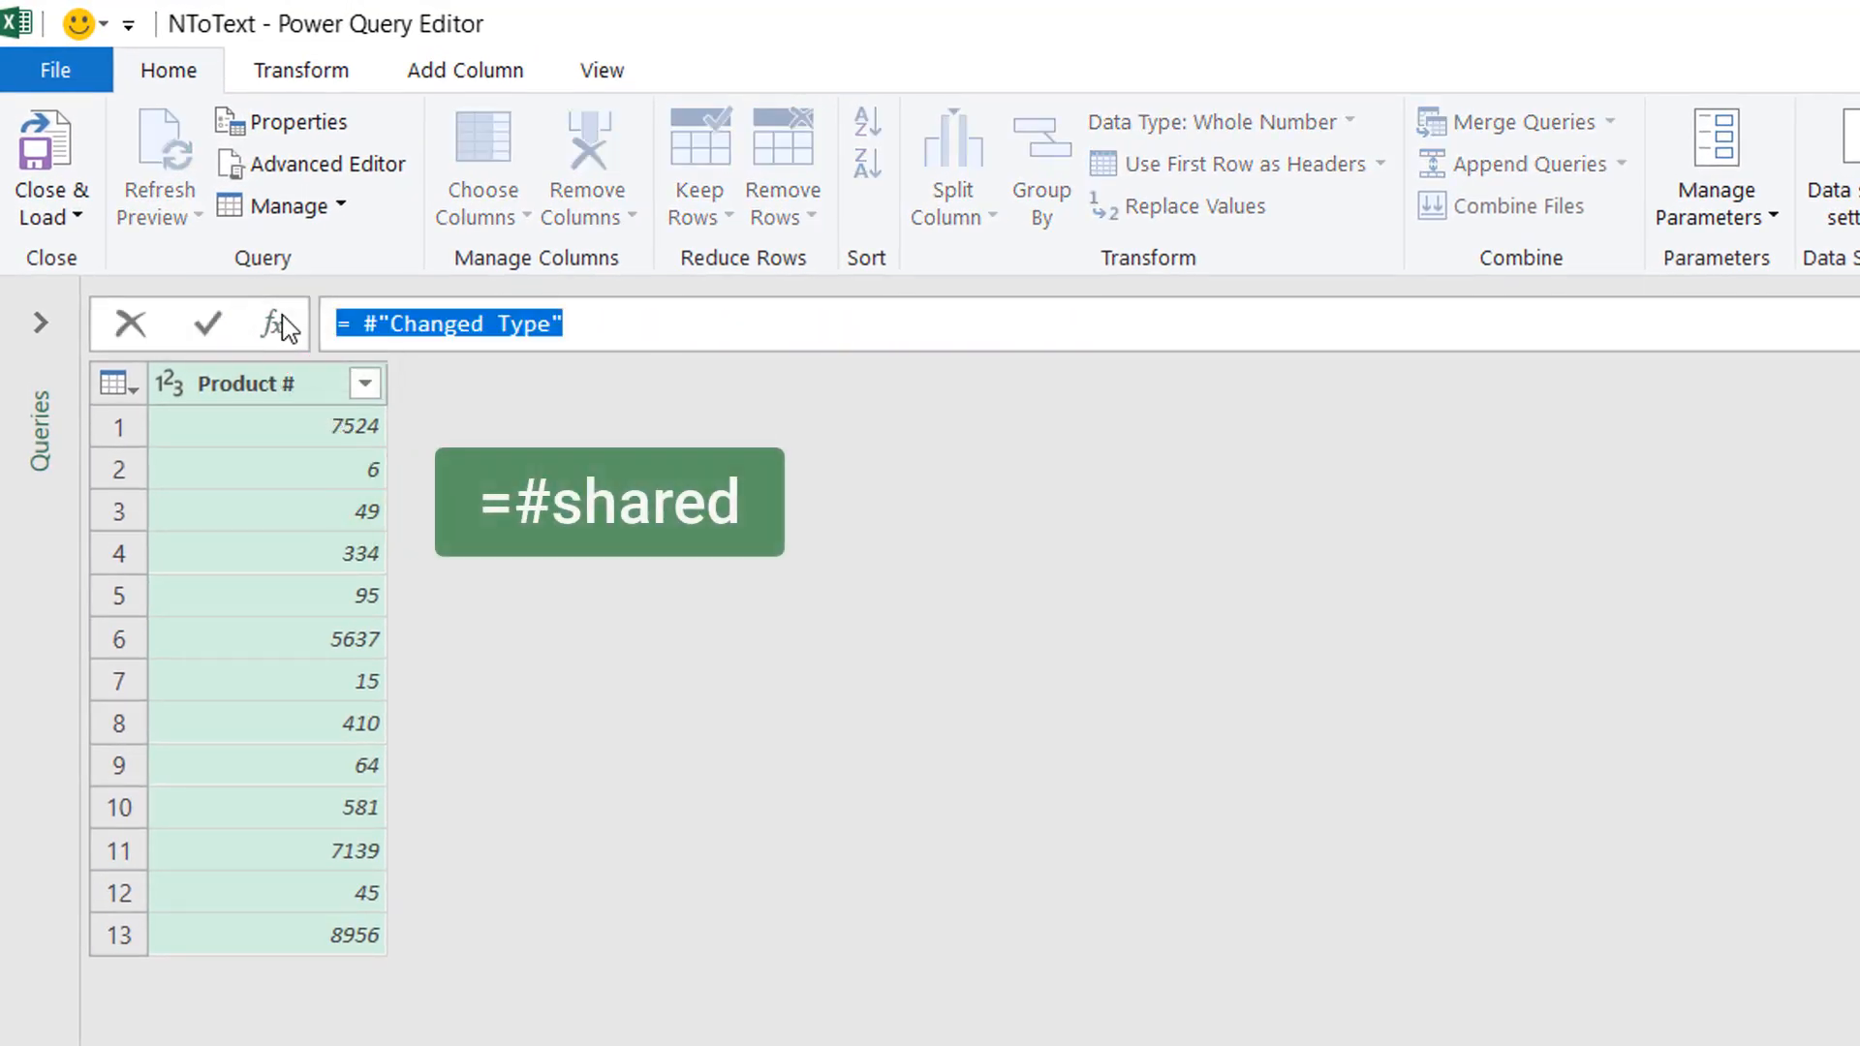
type("= #")
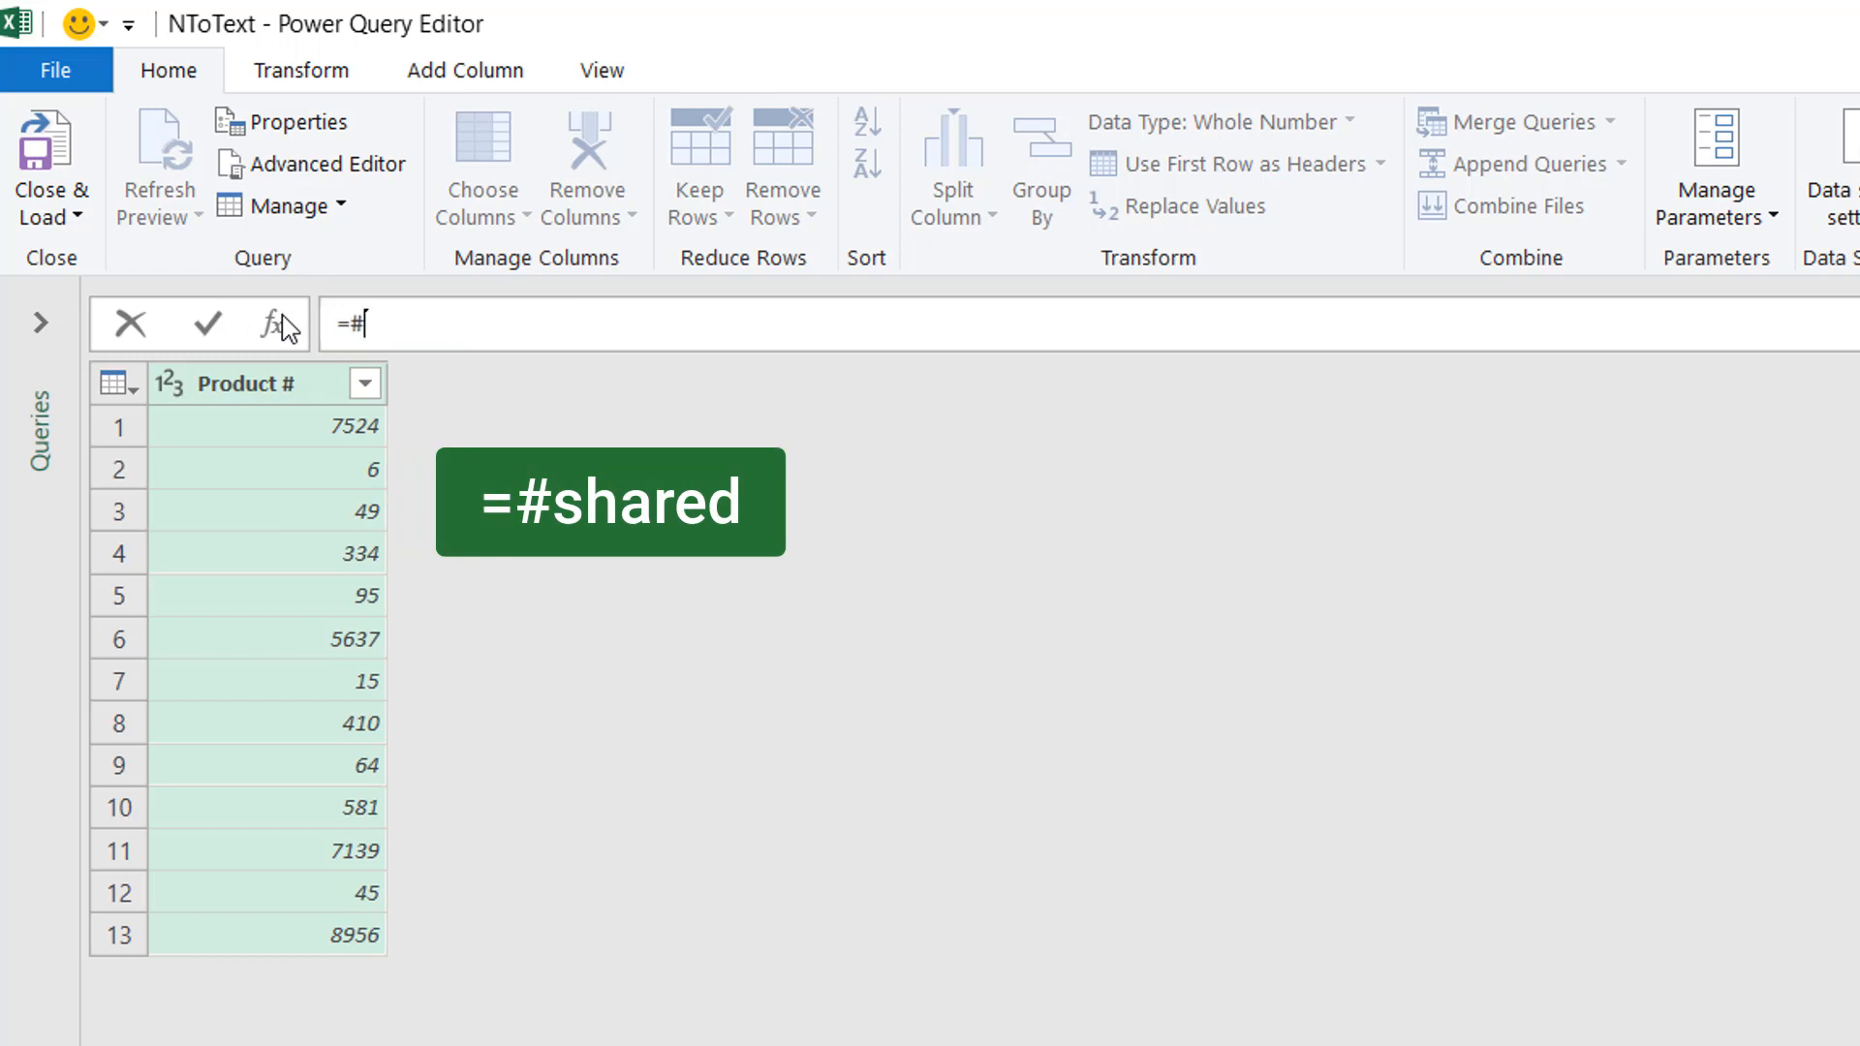
type("shared")
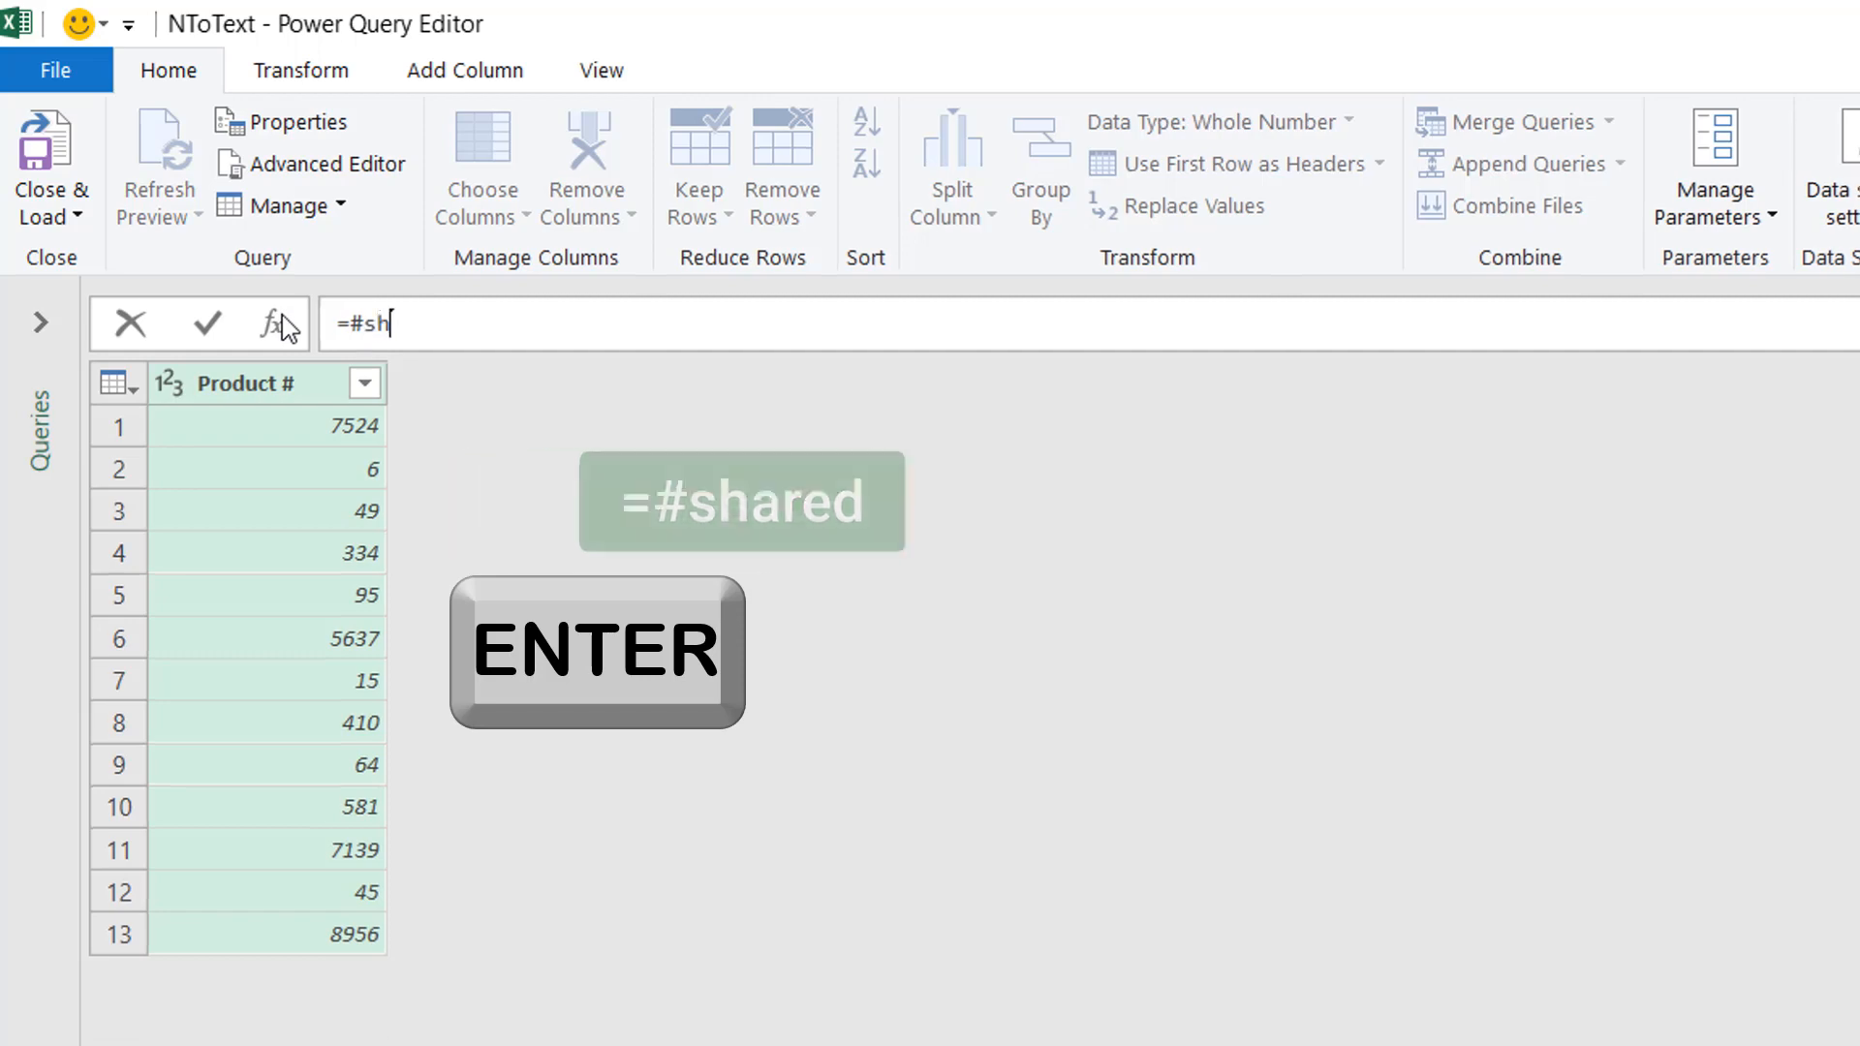
key("Return")
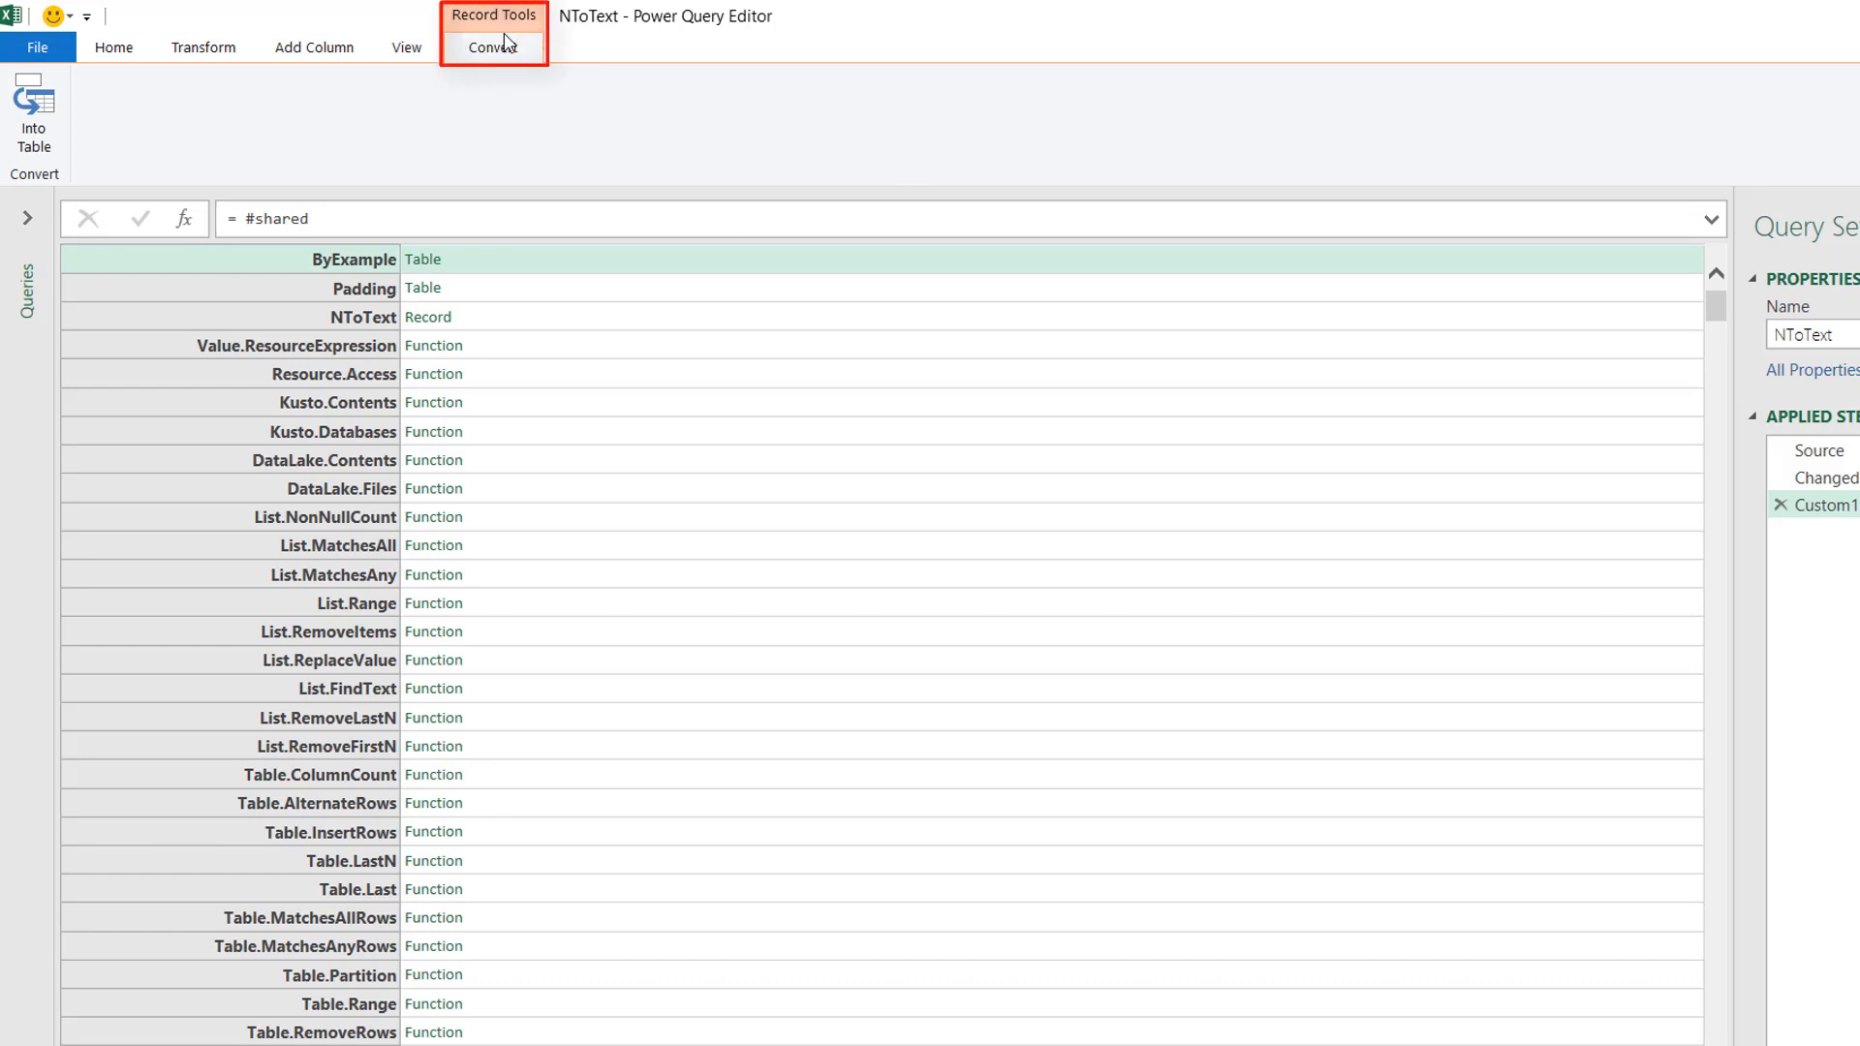
Convert the shared record into a table and filter the Name column for entries containing Number.
left_click(39, 111)
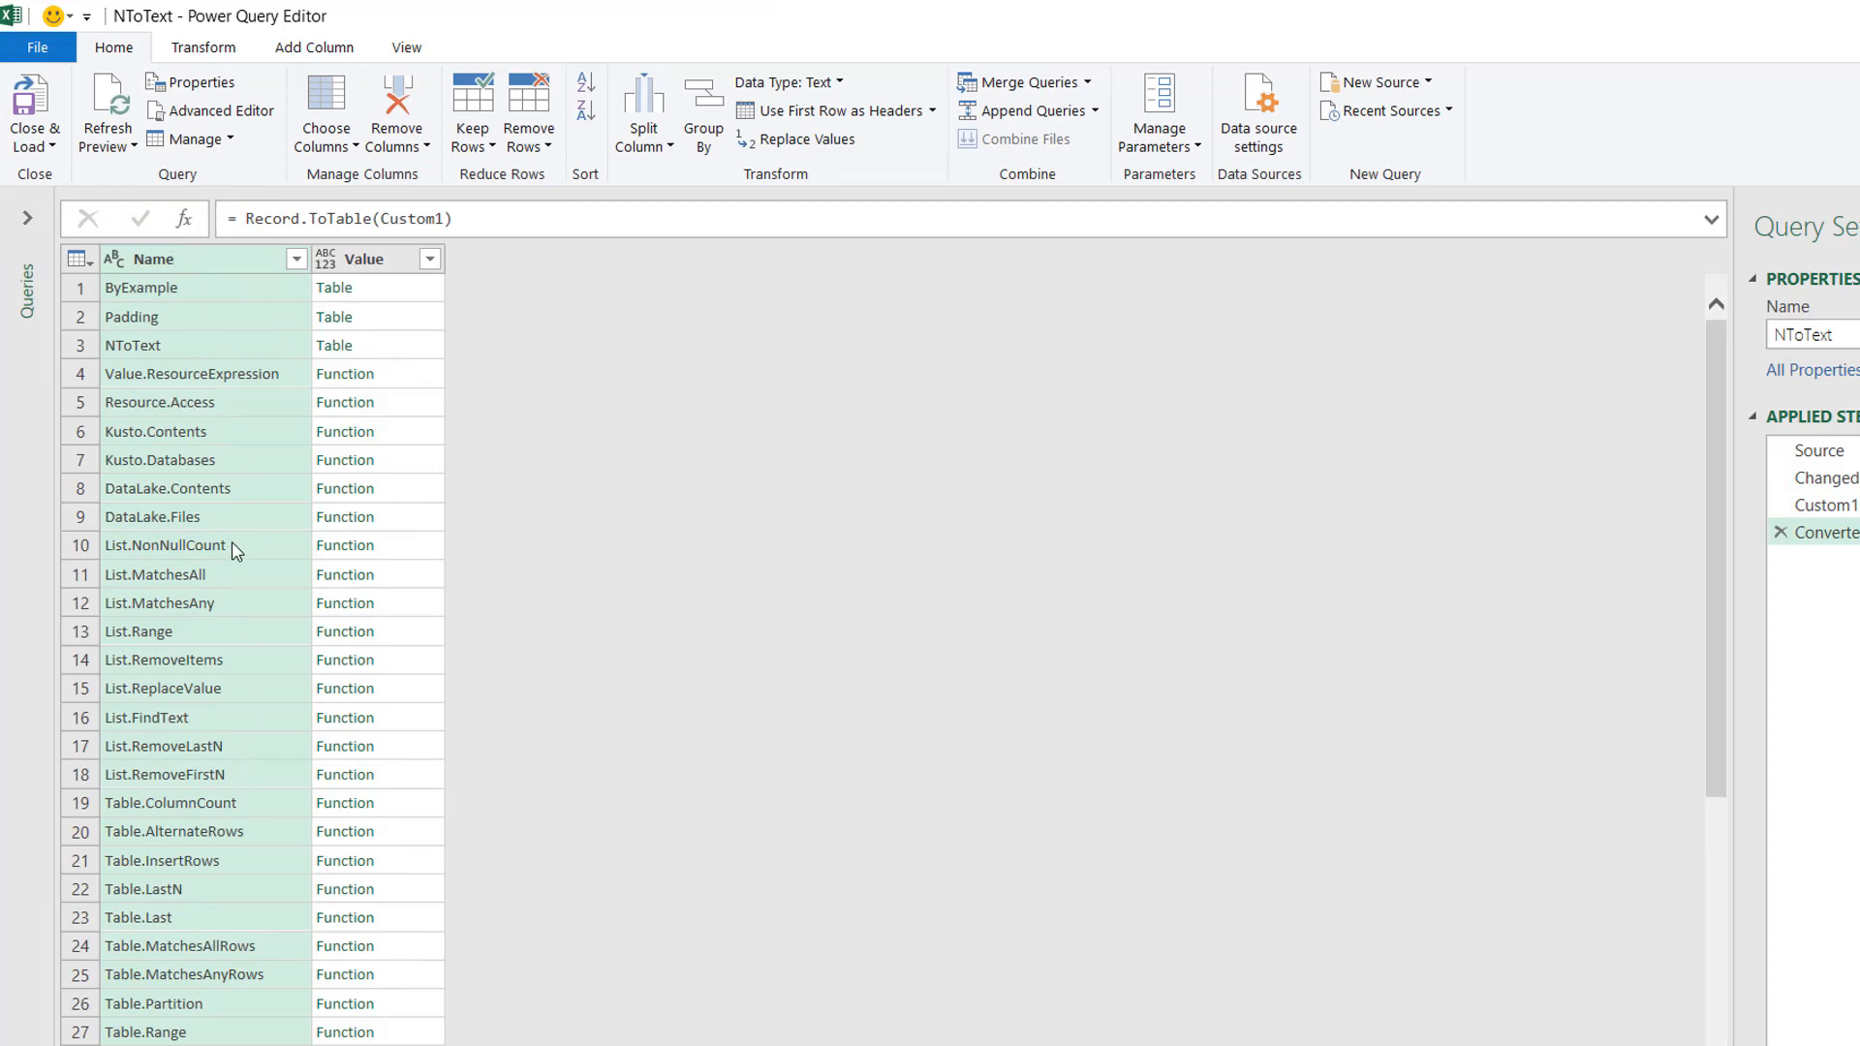
left_click(286, 250)
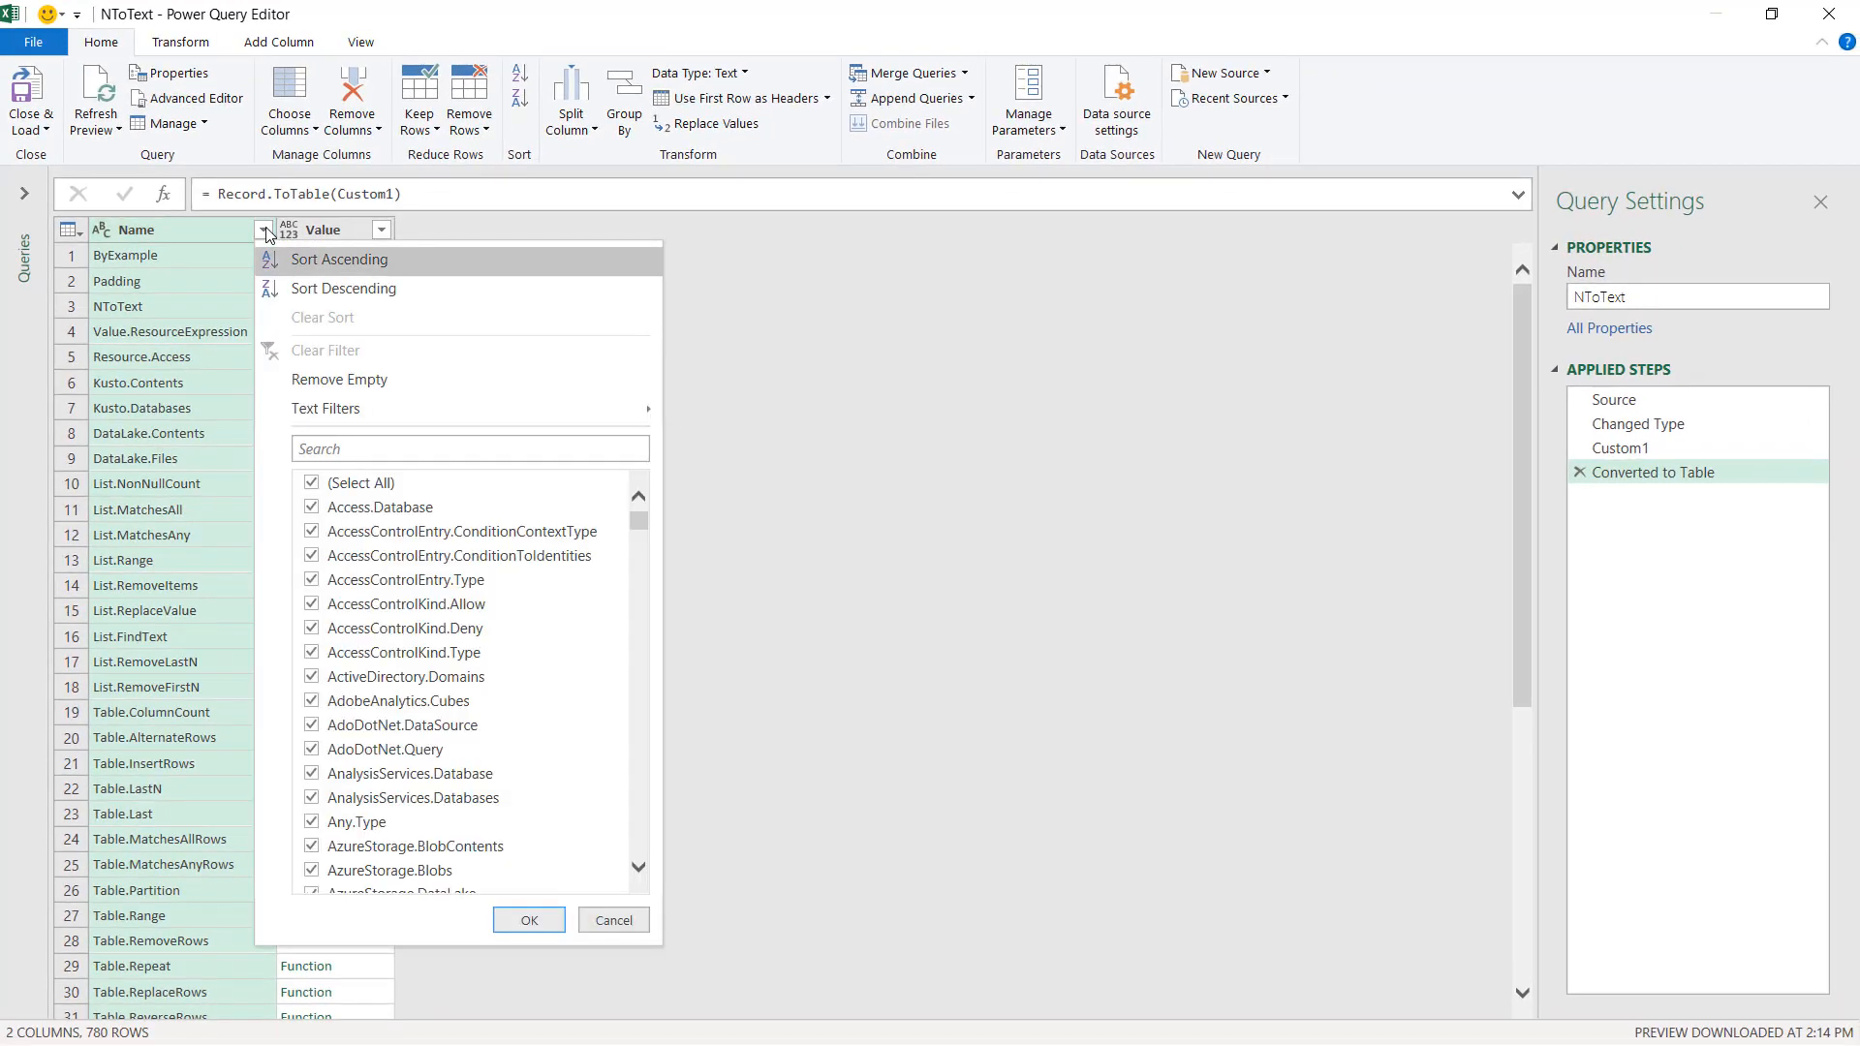
left_click(322, 450)
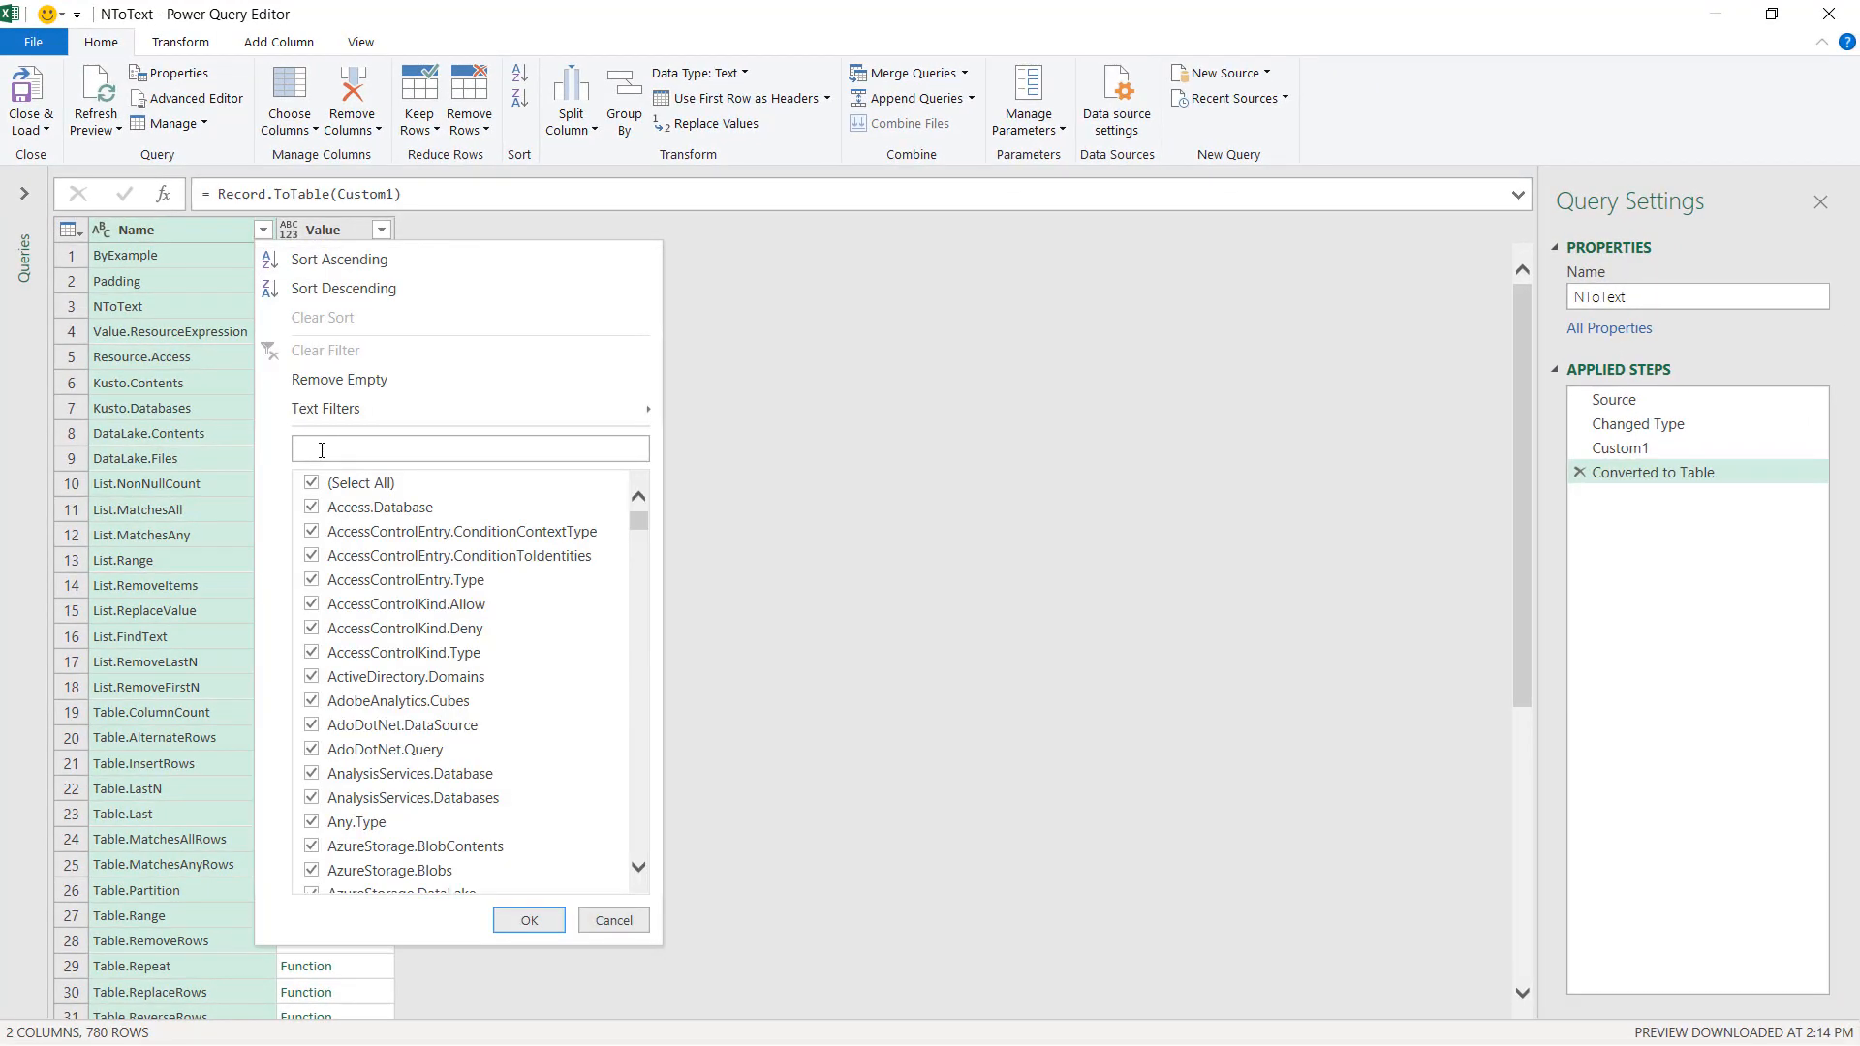
type("Number")
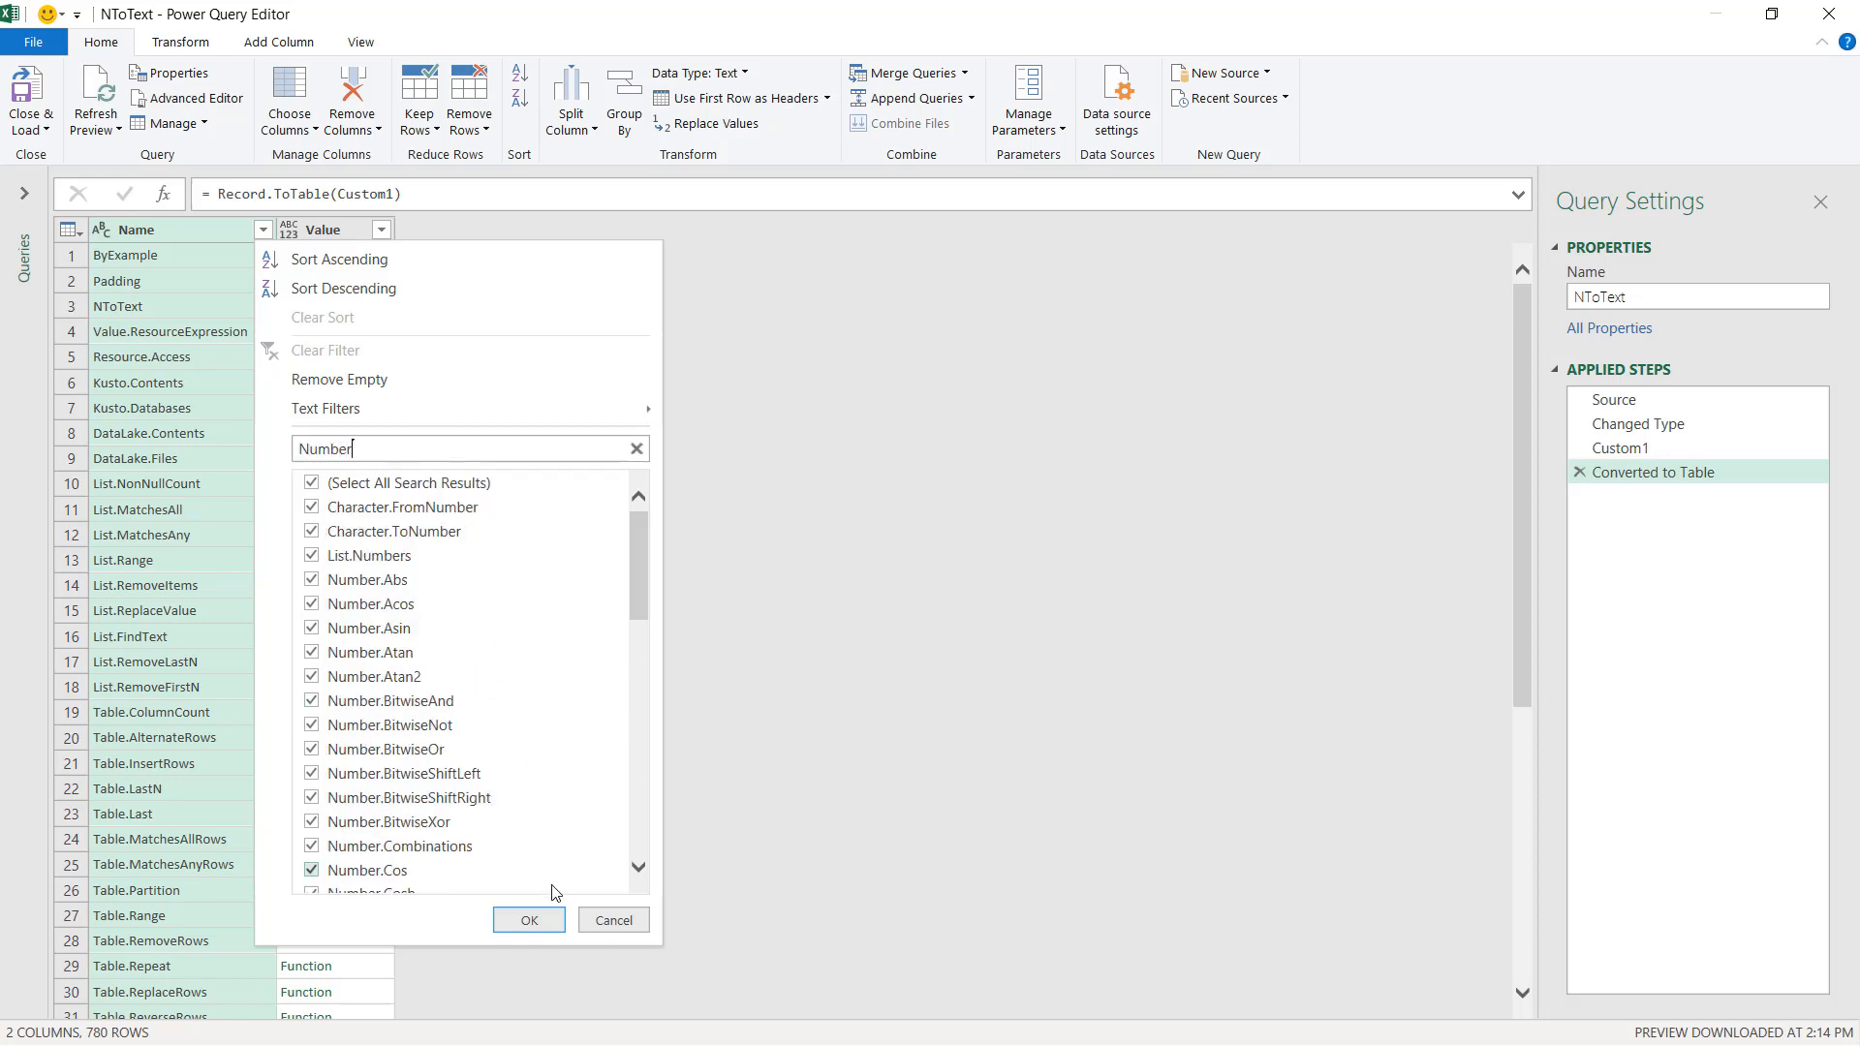
left_click(529, 919)
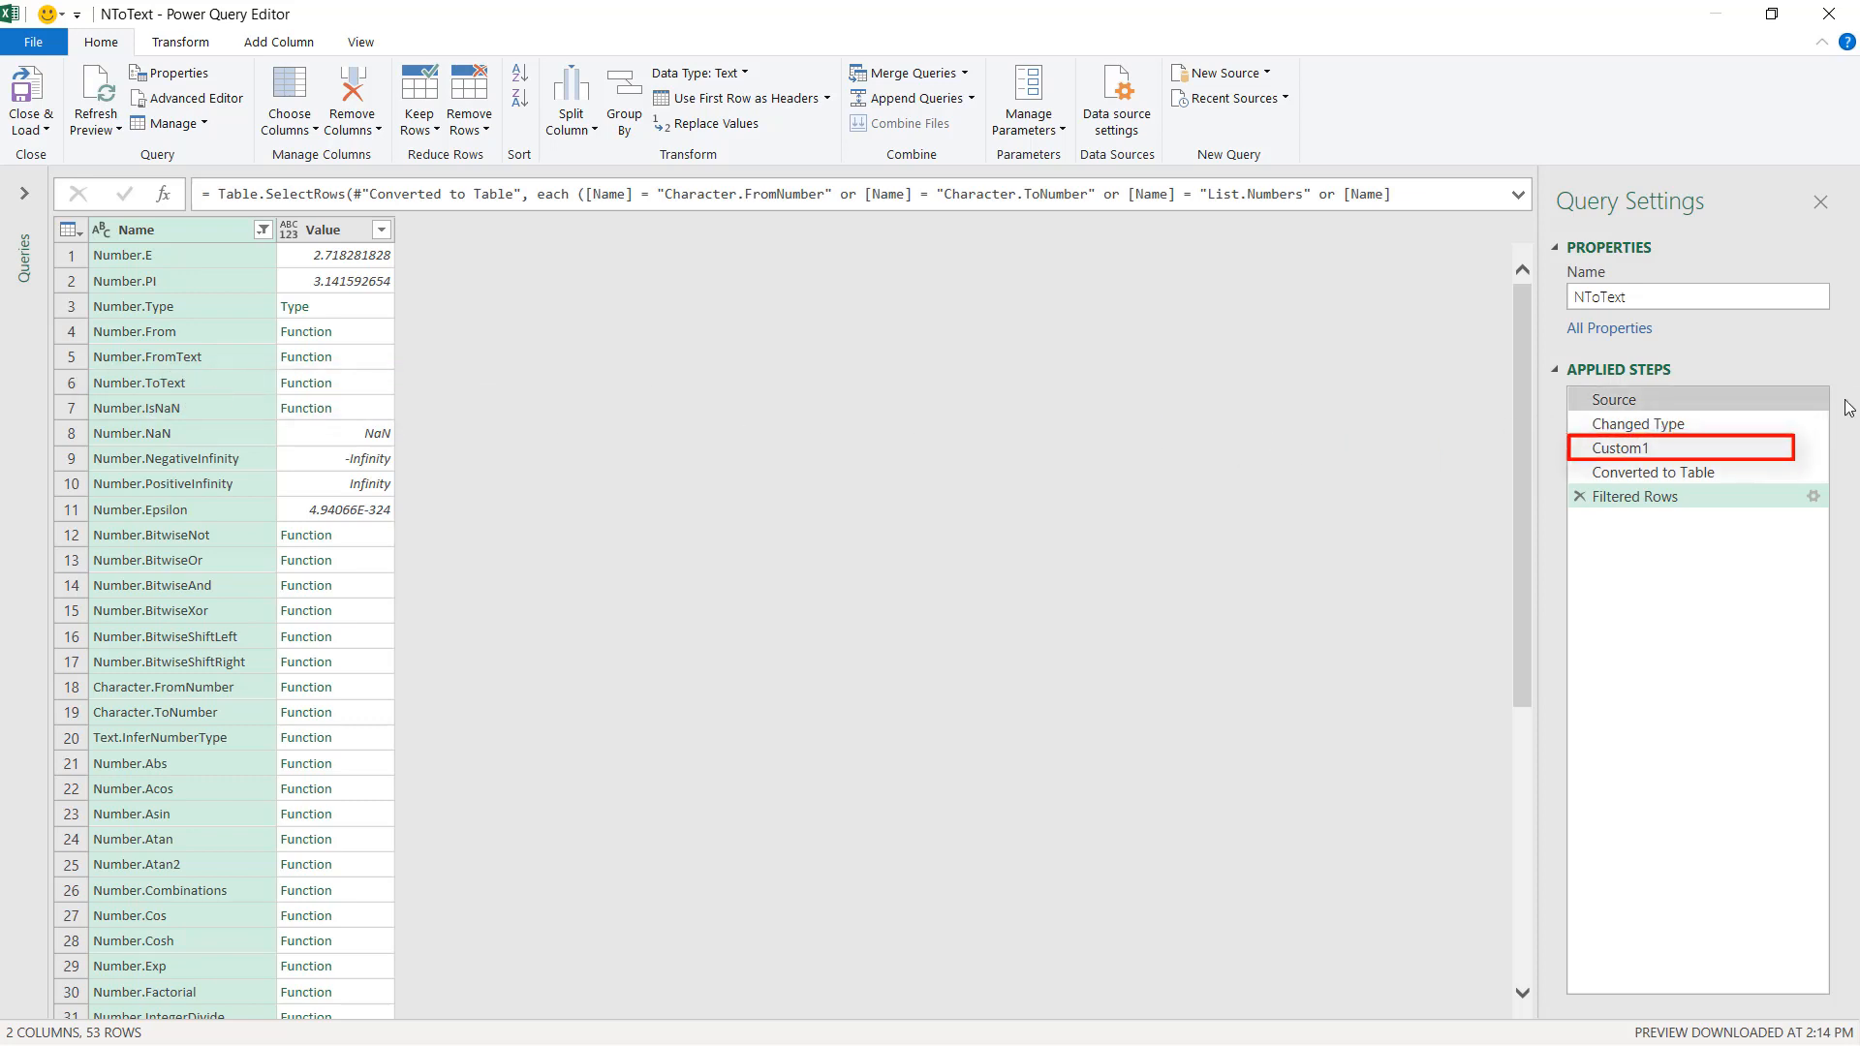
Delete the Custom1 step and all steps after it.
right_click(1593, 450)
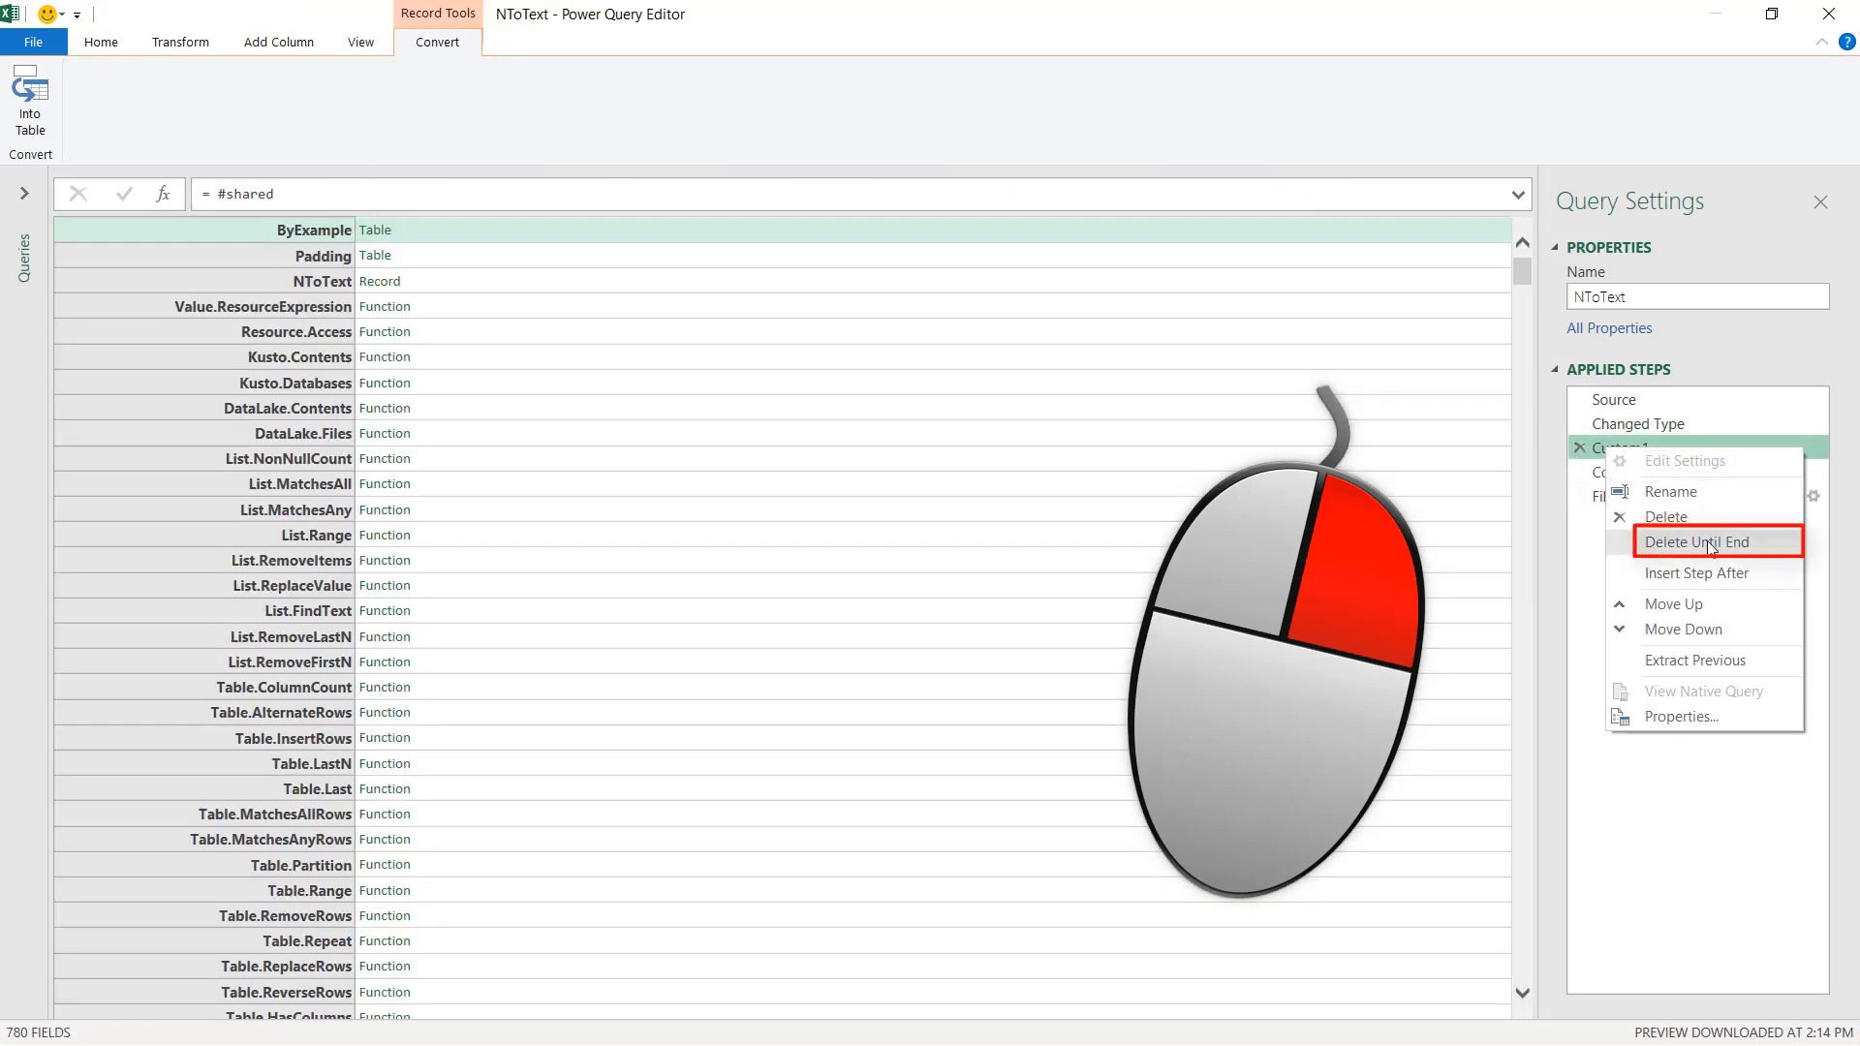
left_click(1707, 544)
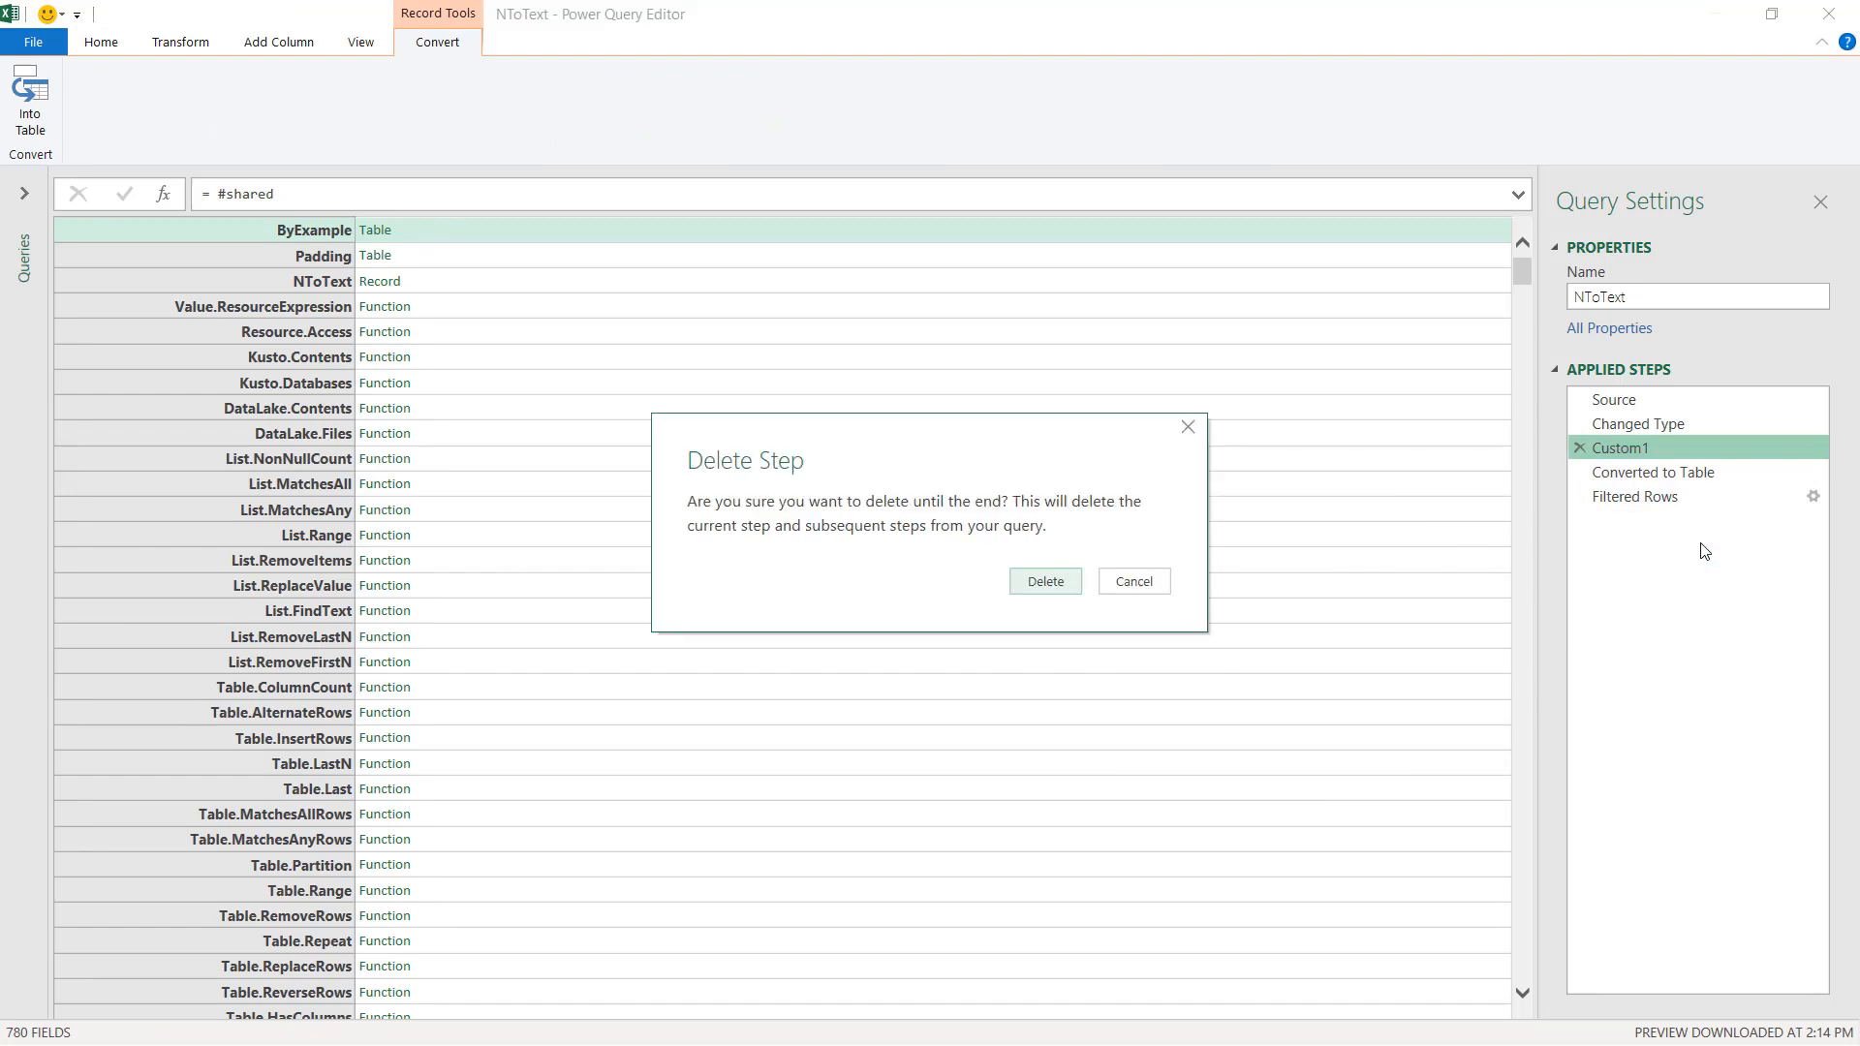
left_click(1041, 583)
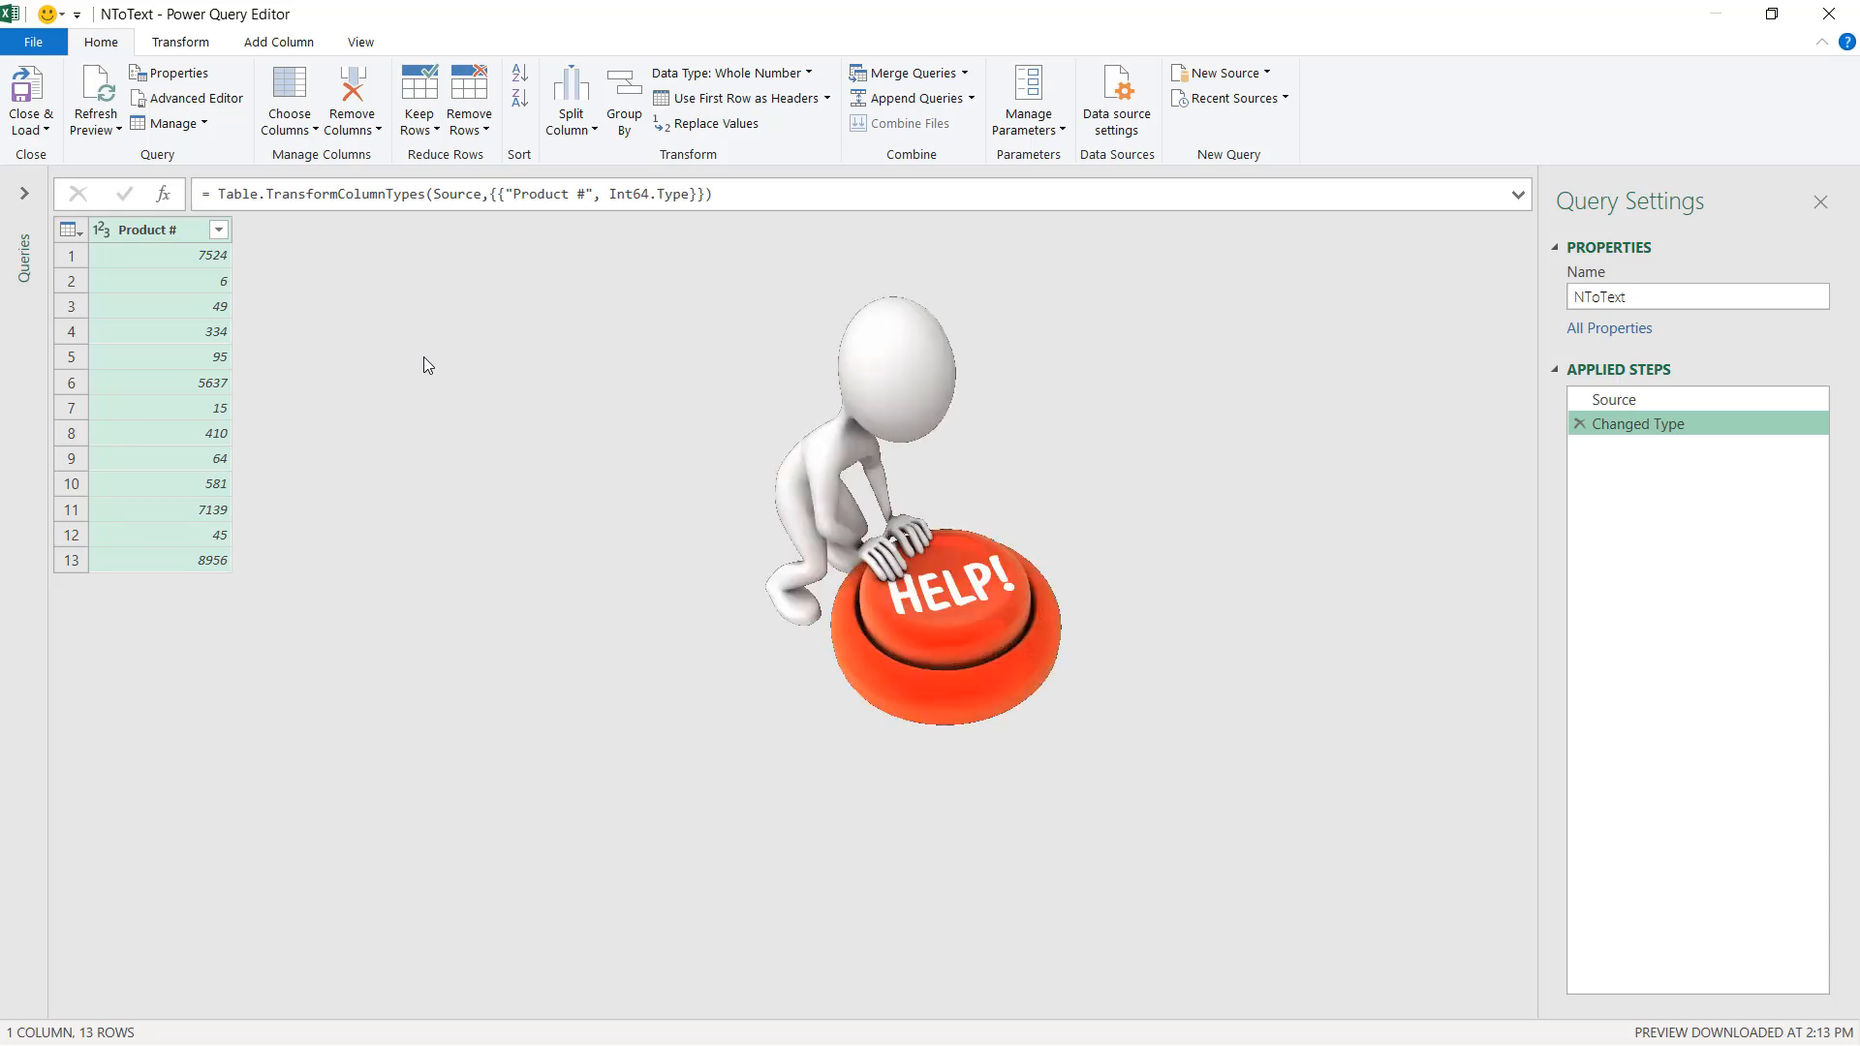
Add a custom step with the formula =Number.ToText and review the function's usage examples.
left_click(164, 195)
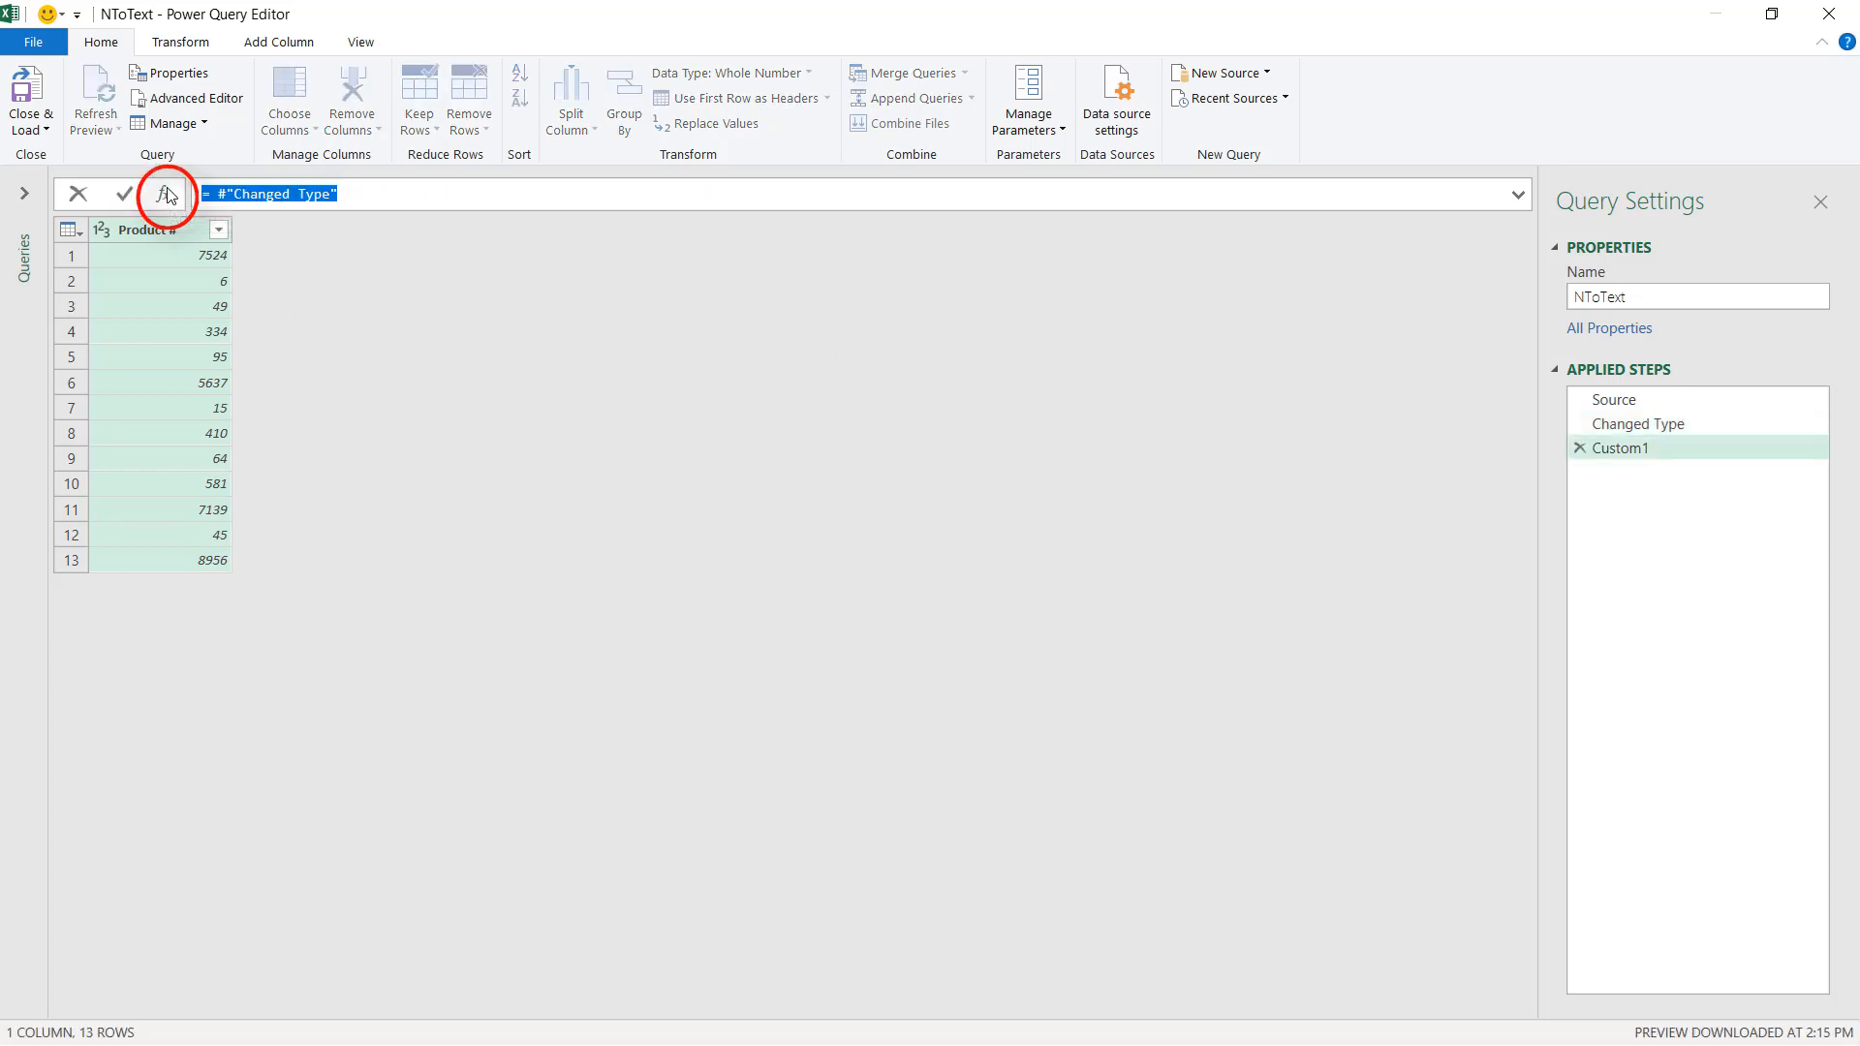
type("=Nu")
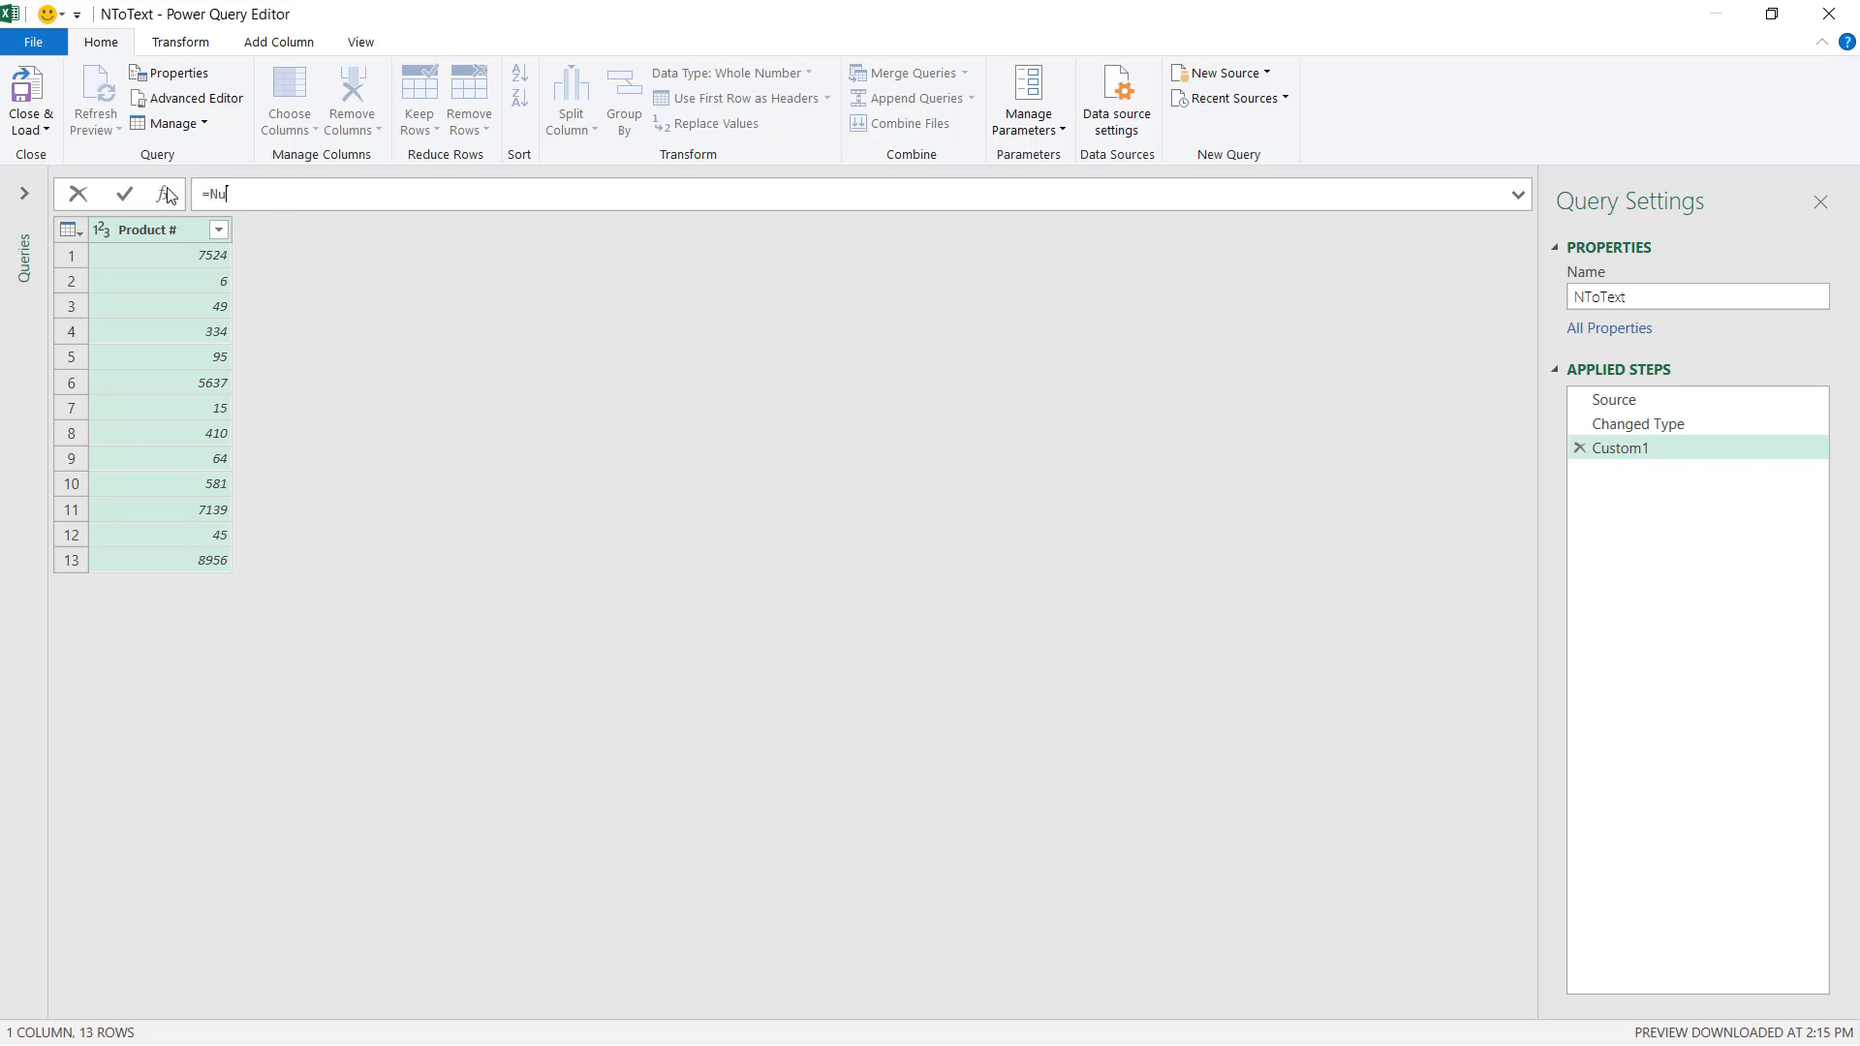
type("mber")
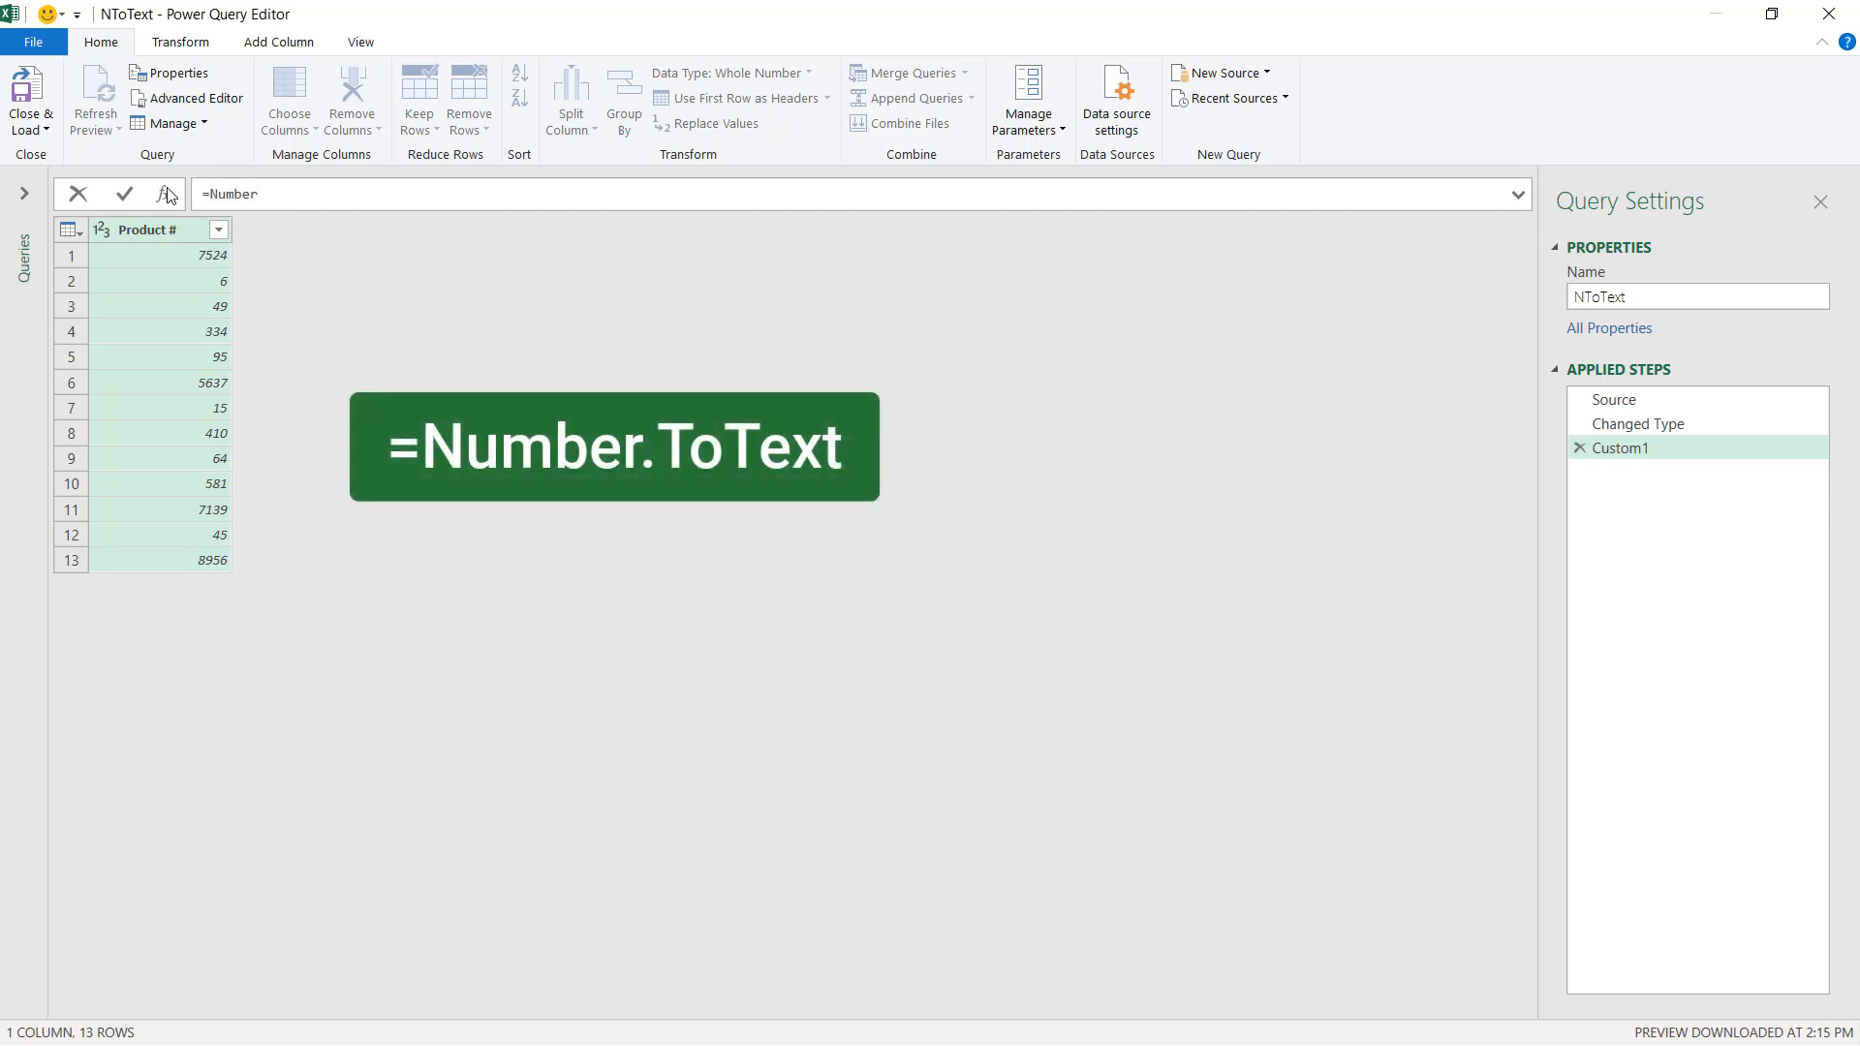
type(".ToText")
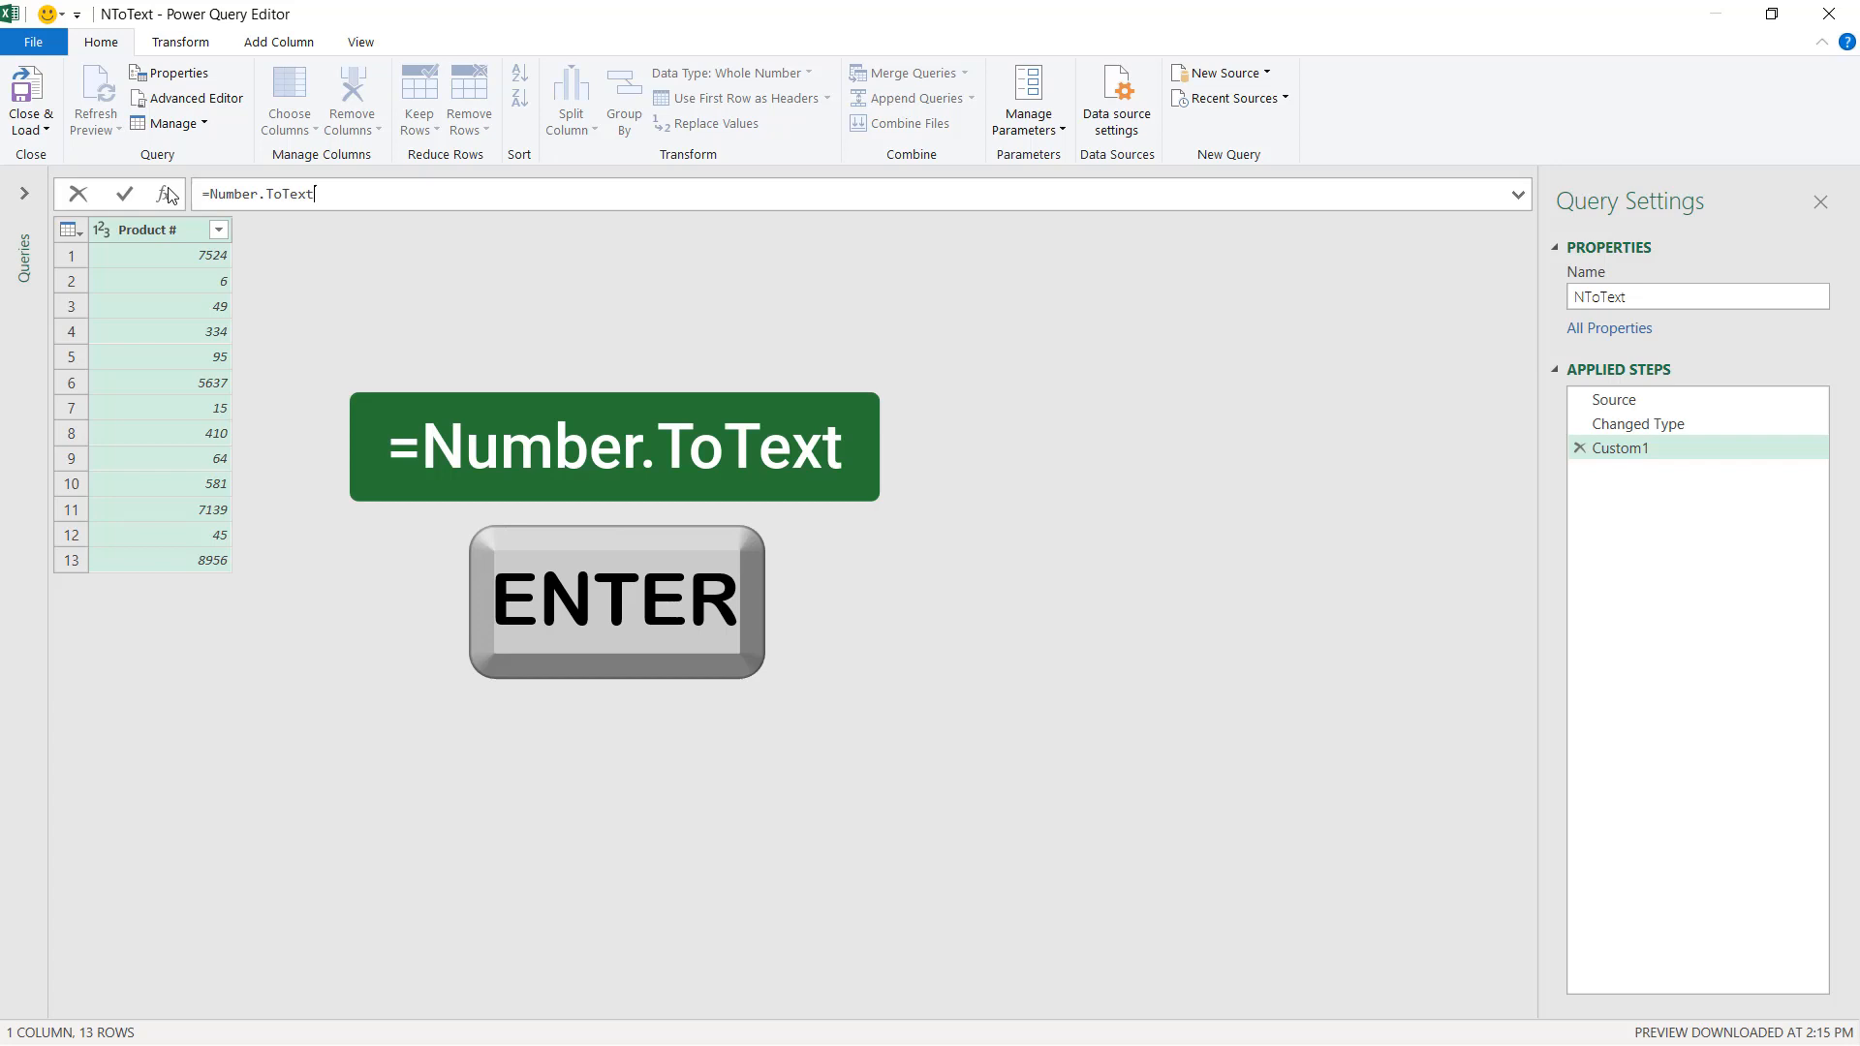
key("Return")
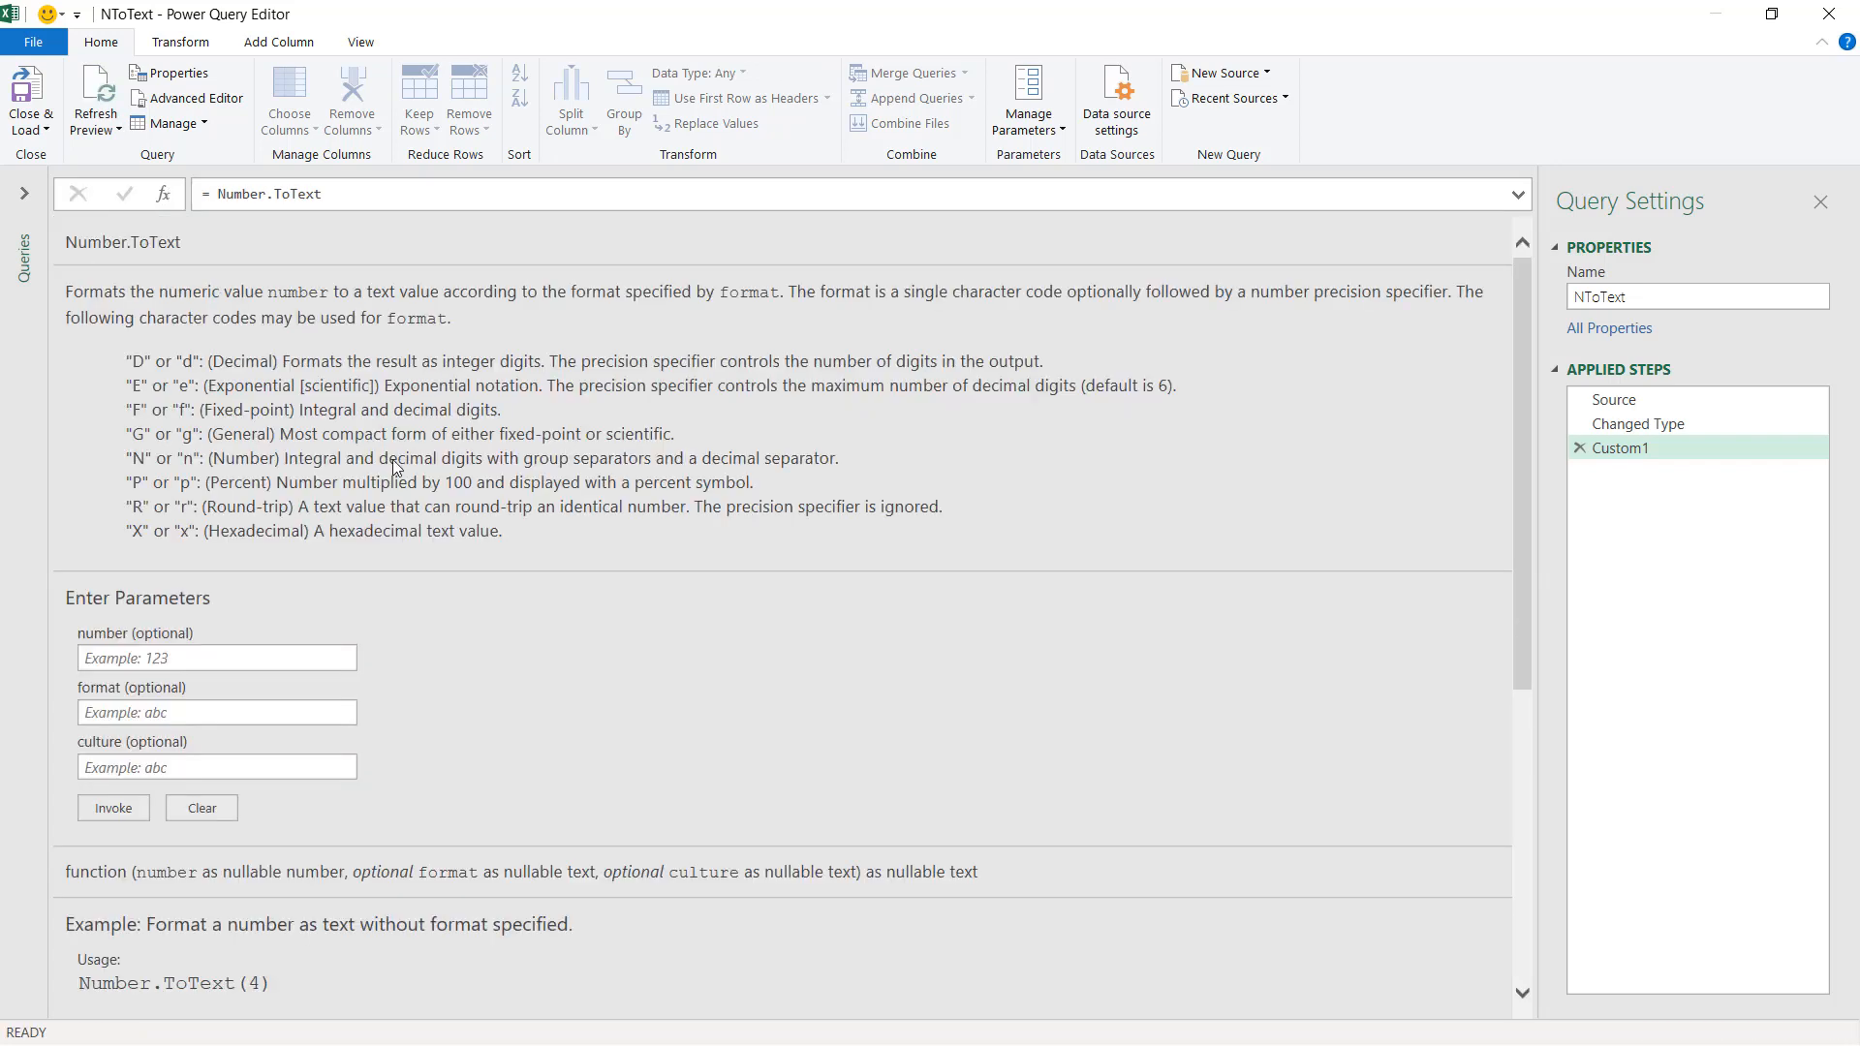
scroll(410, 403, "down", 5)
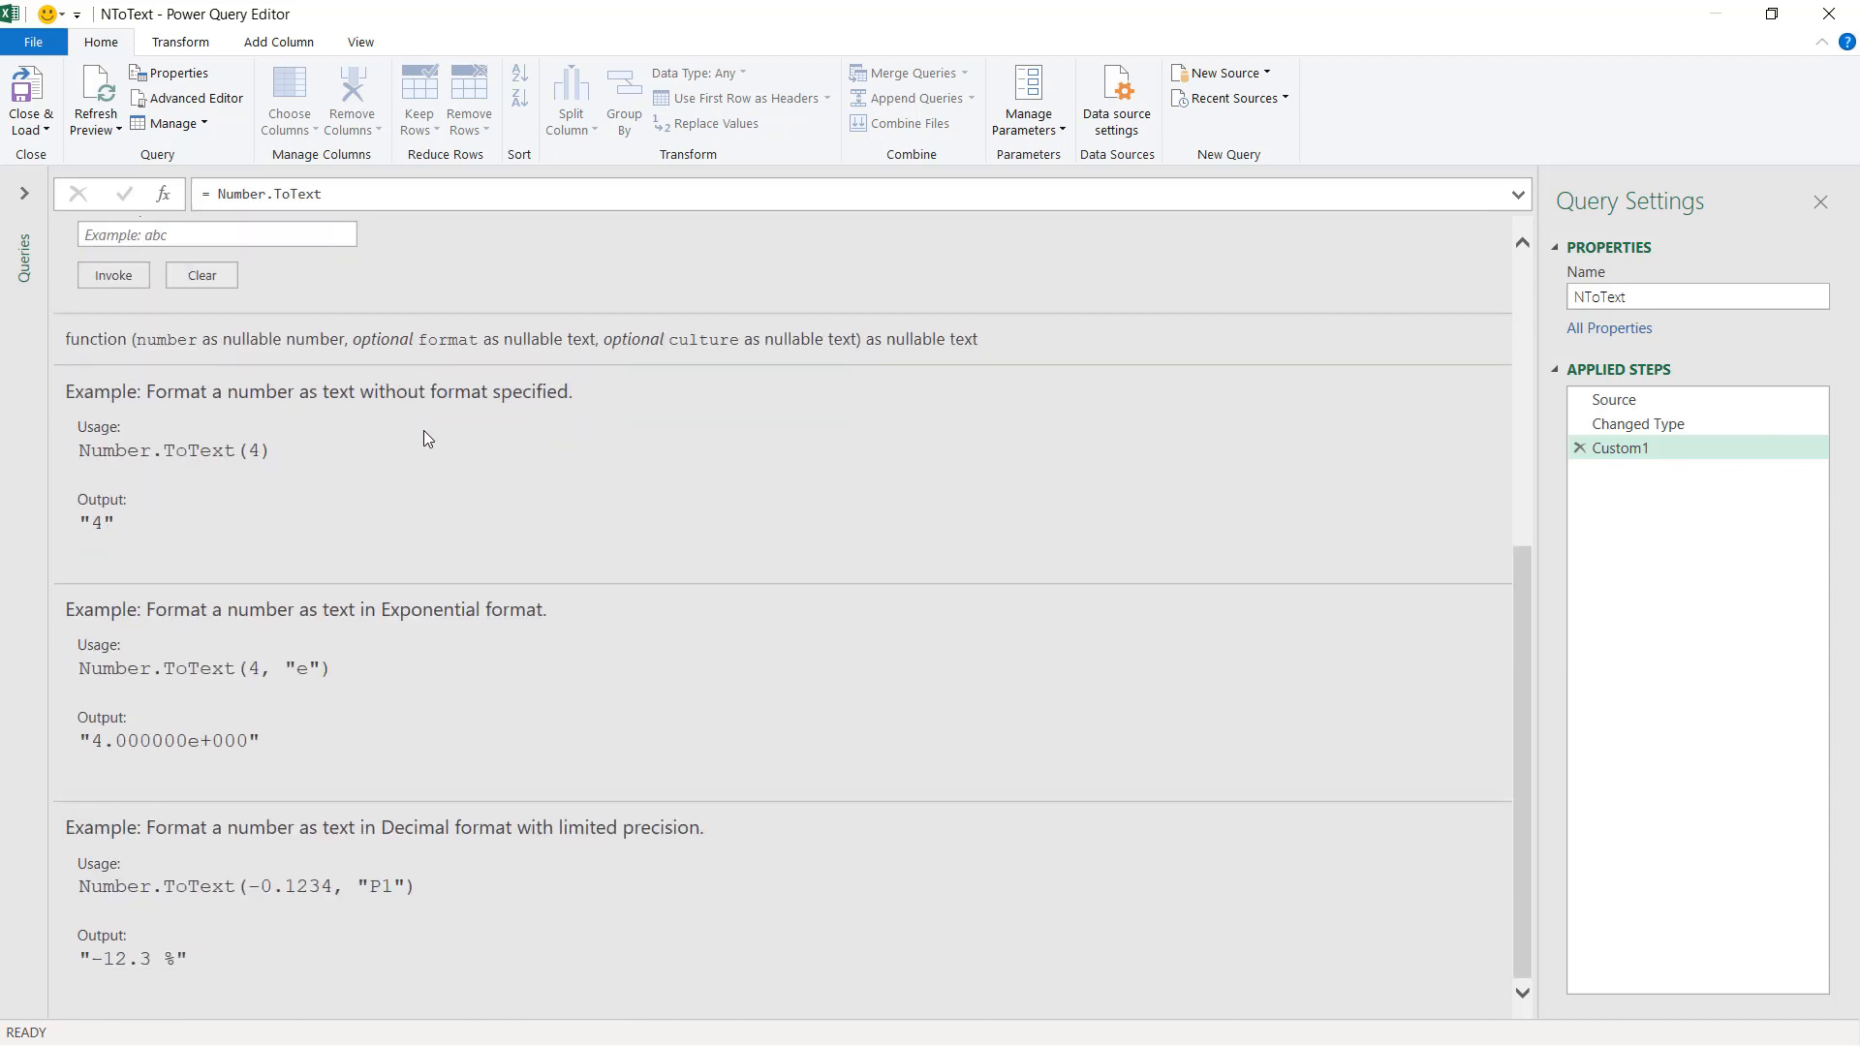
Delete the Custom1 step.
scroll(422, 430, "up", 5)
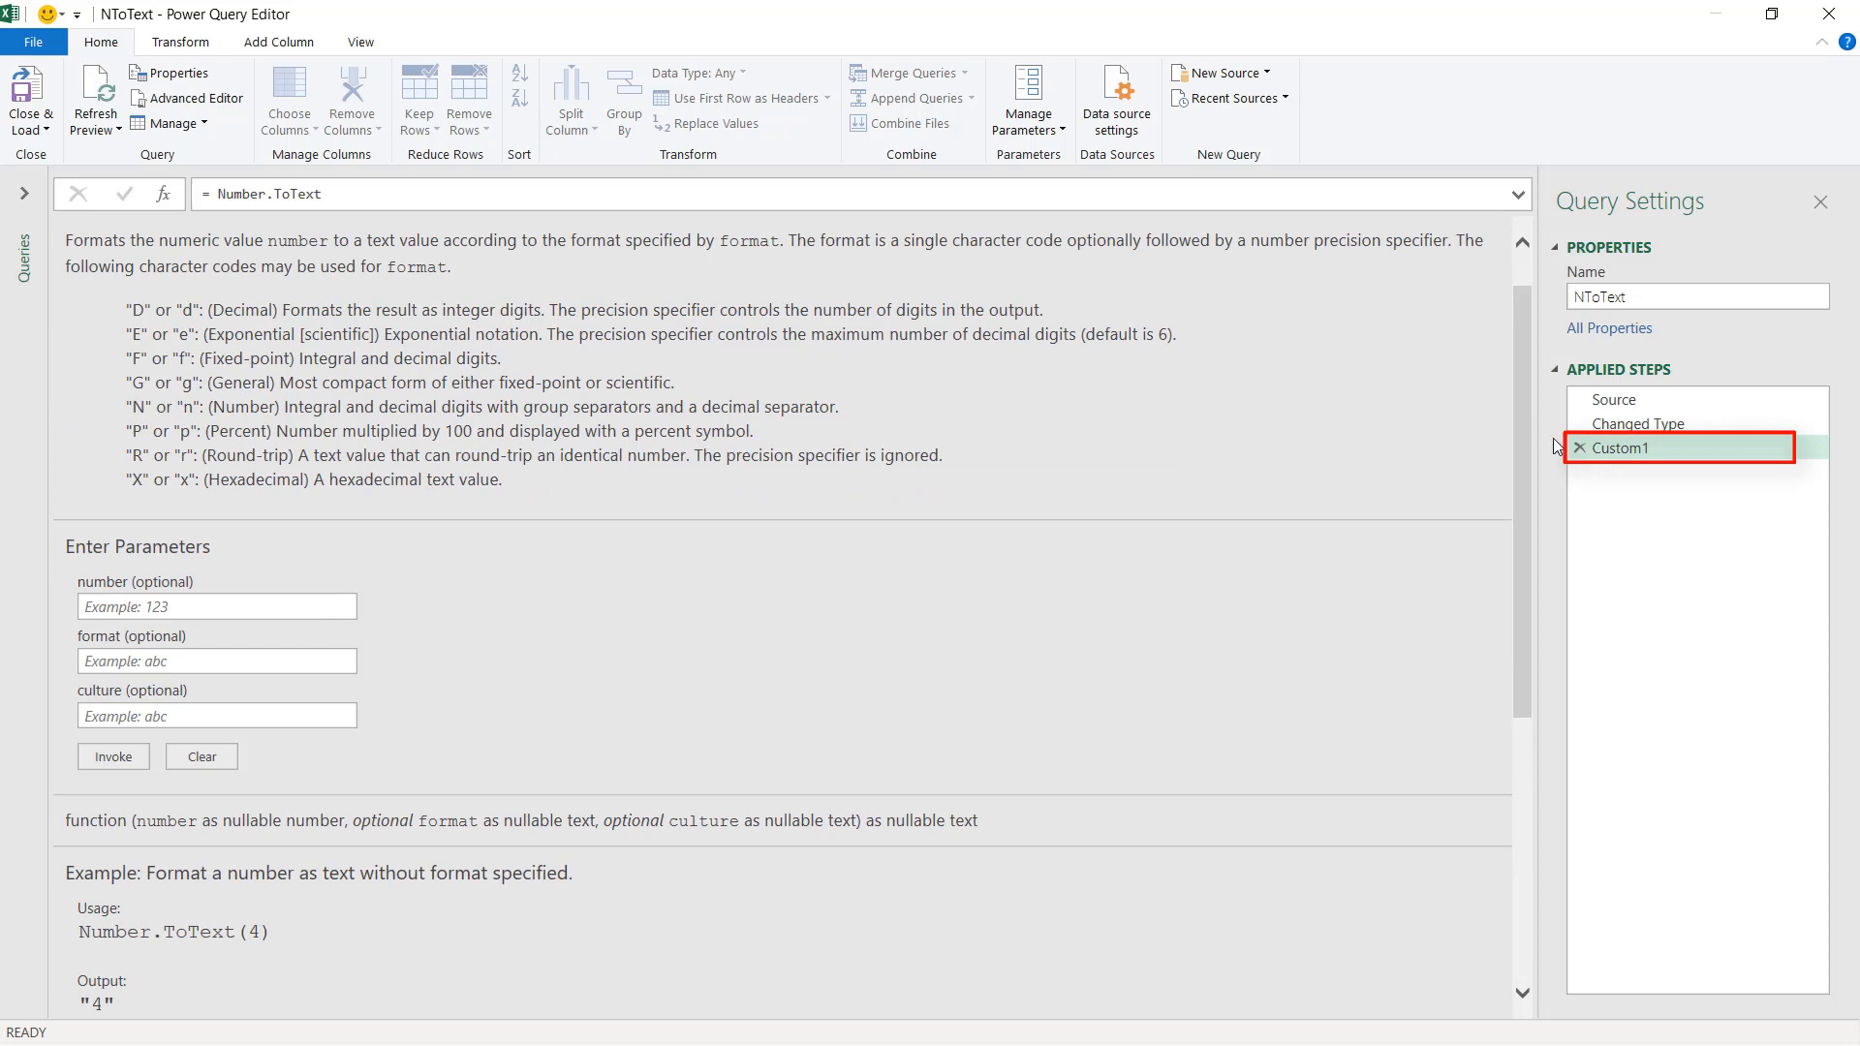
left_click(1579, 448)
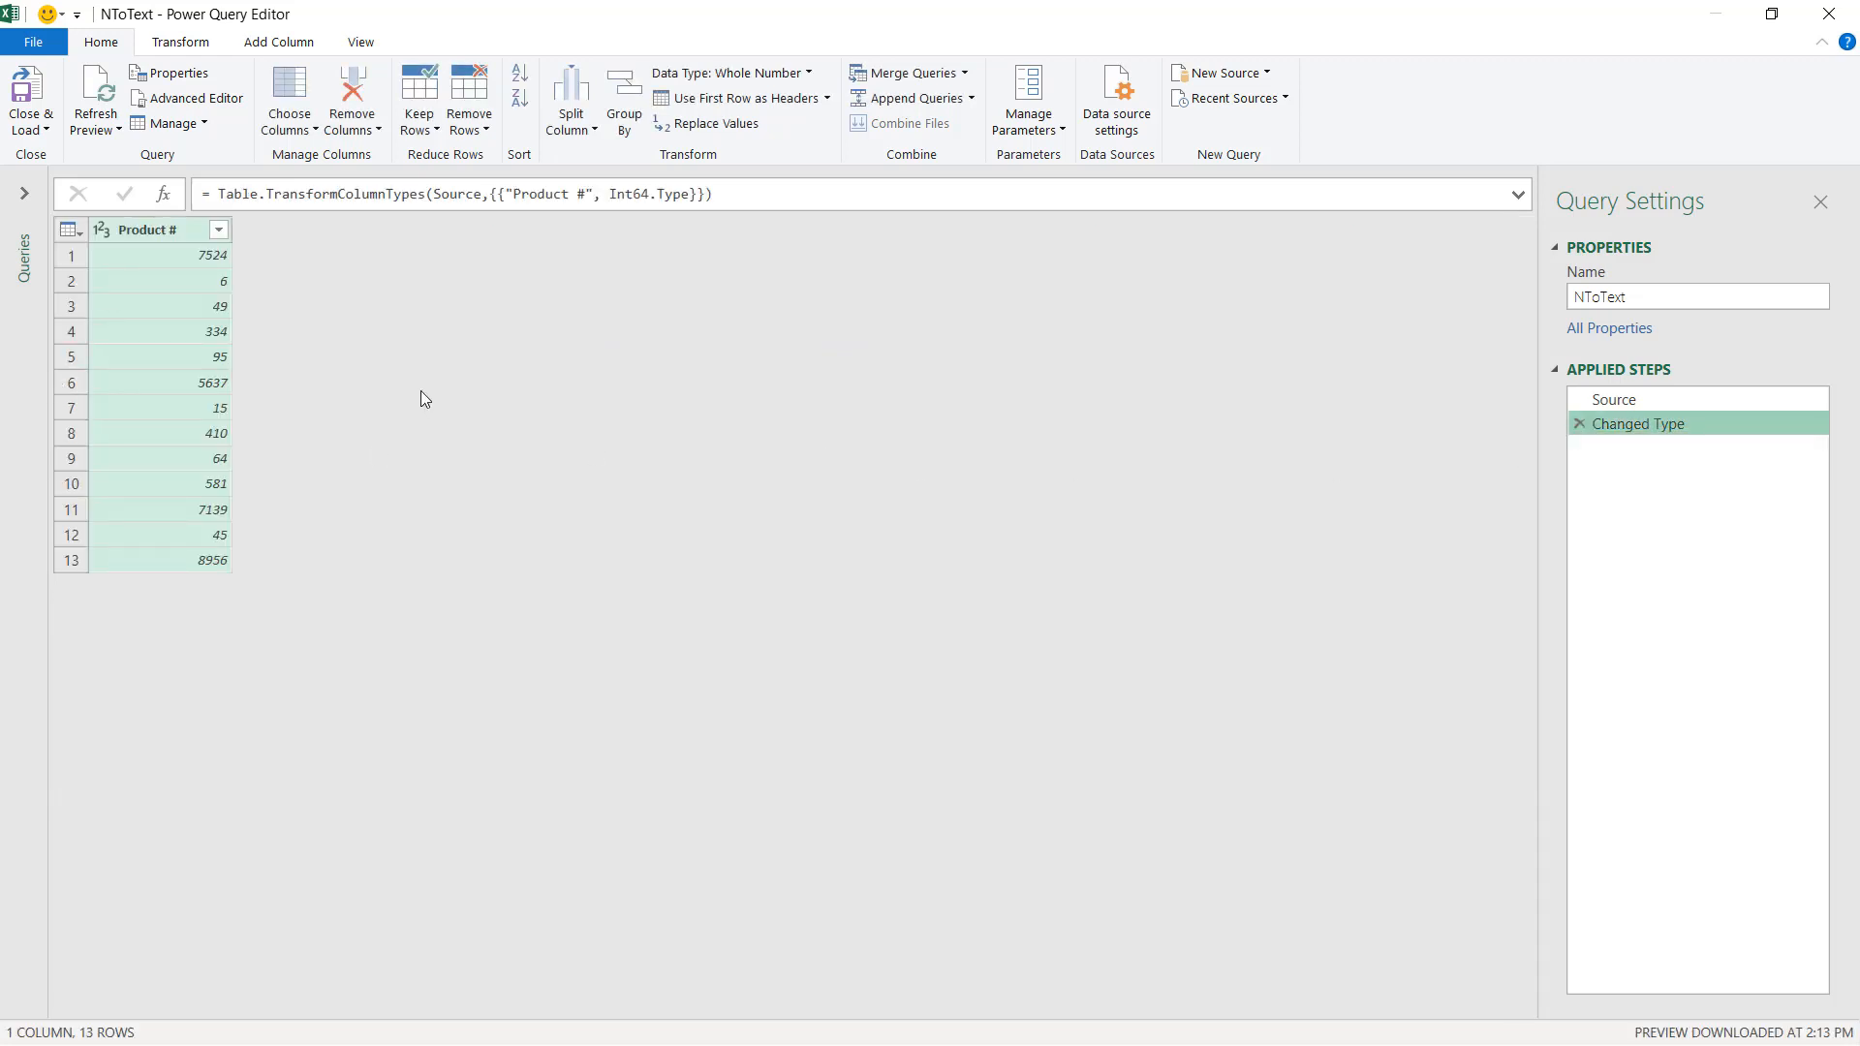
Add a custom column named NToText with the formula Number.ToText([#"Product #"],"00000").
left_click(279, 44)
left_click(112, 98)
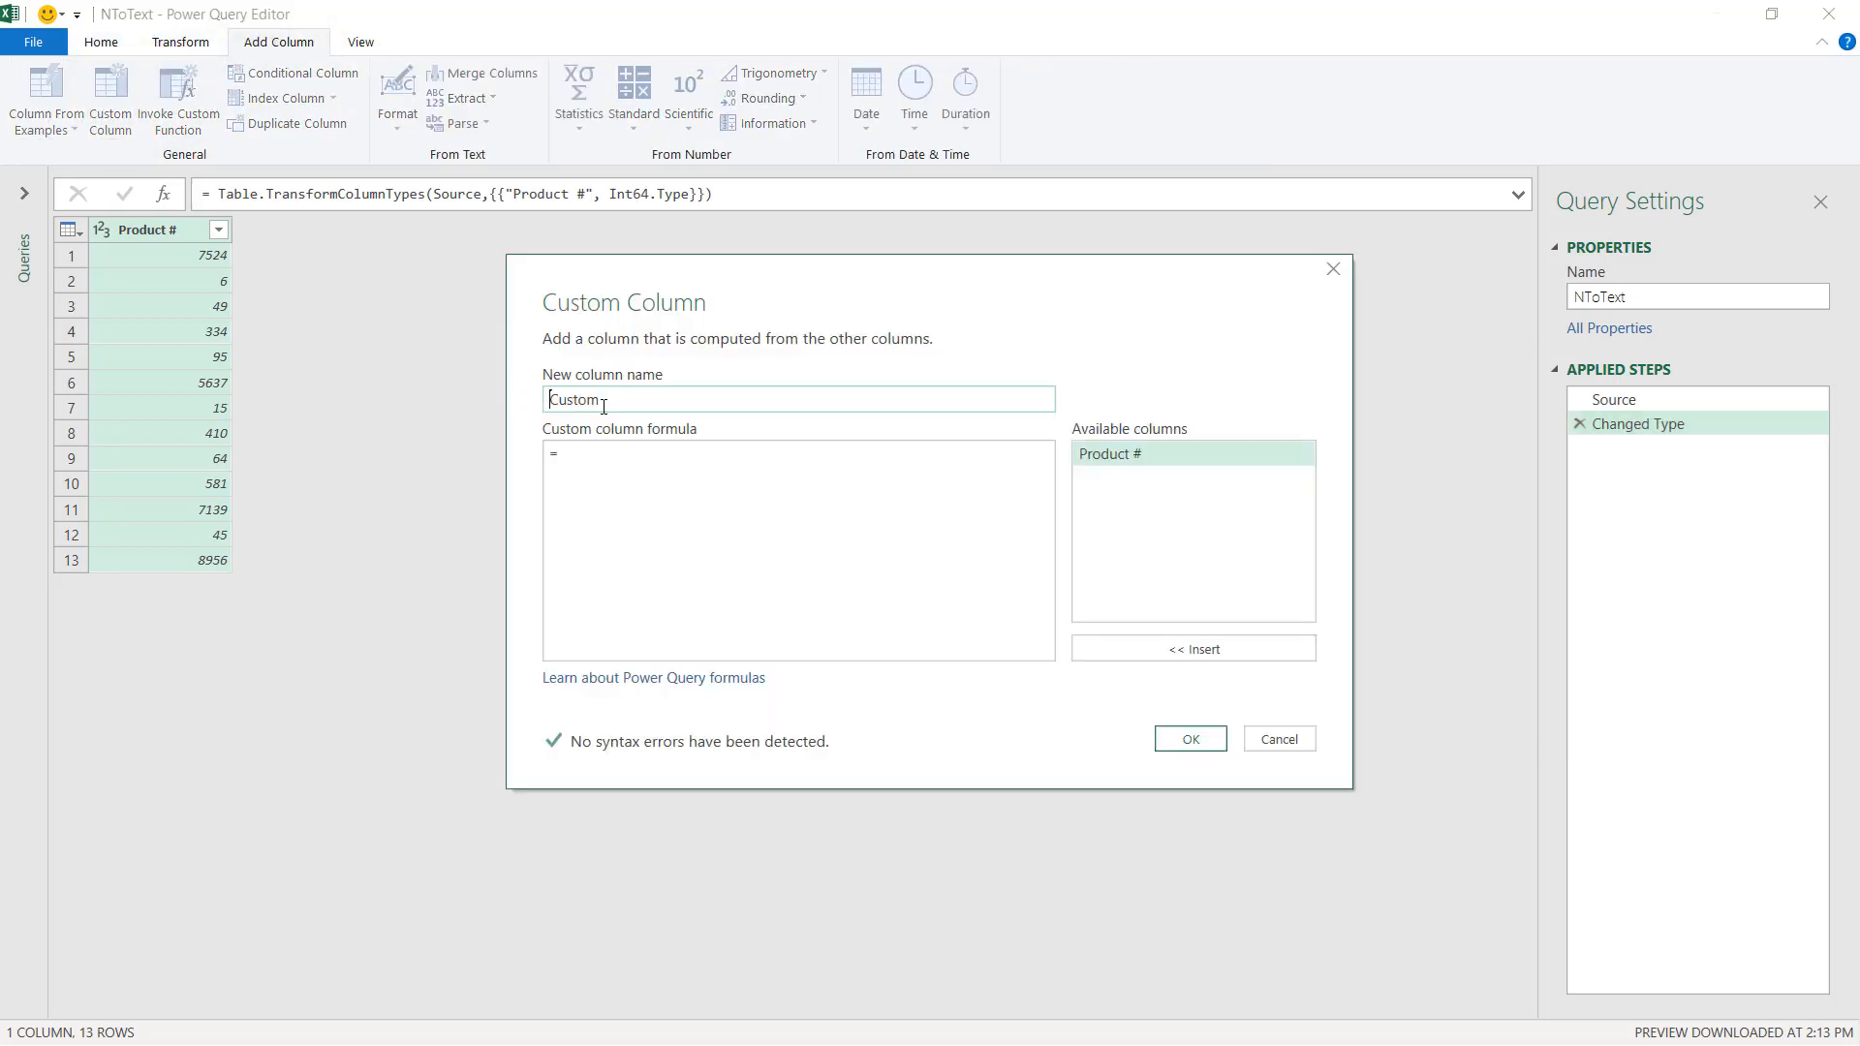
type("NToText")
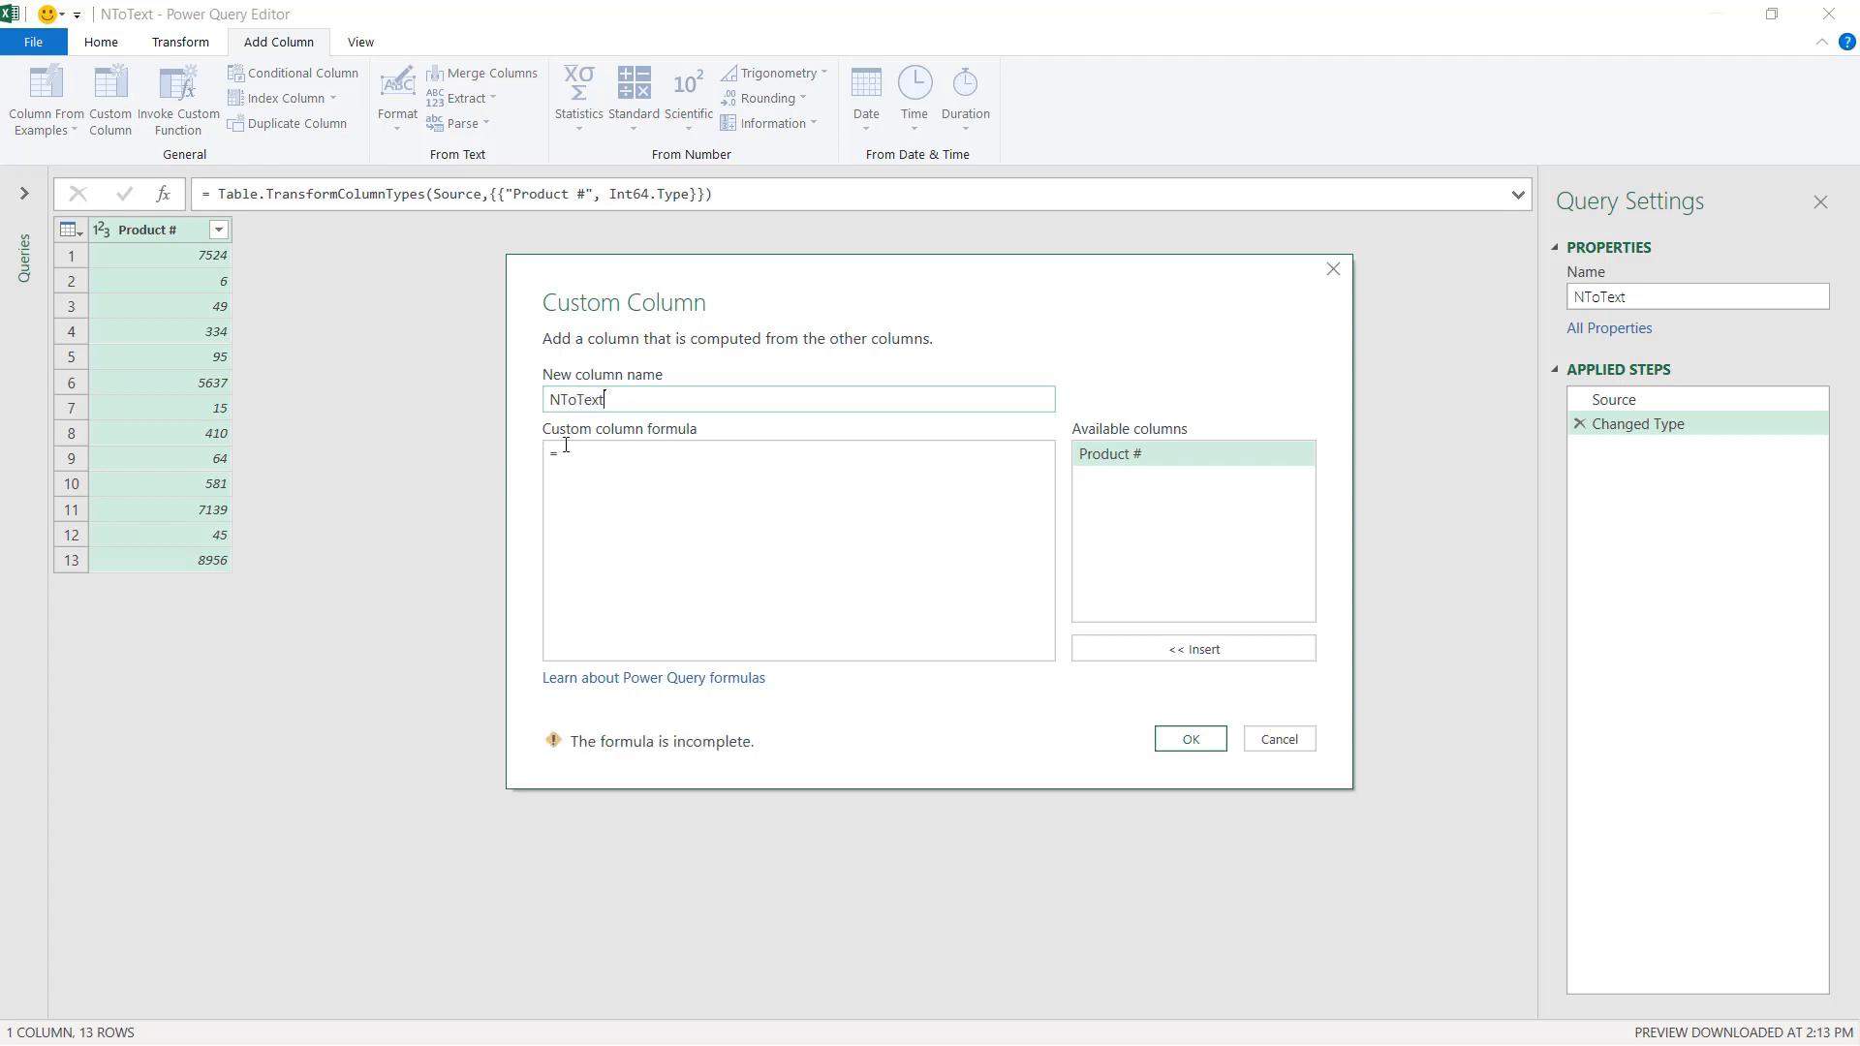
left_click(566, 467)
type("Number.ToText(")
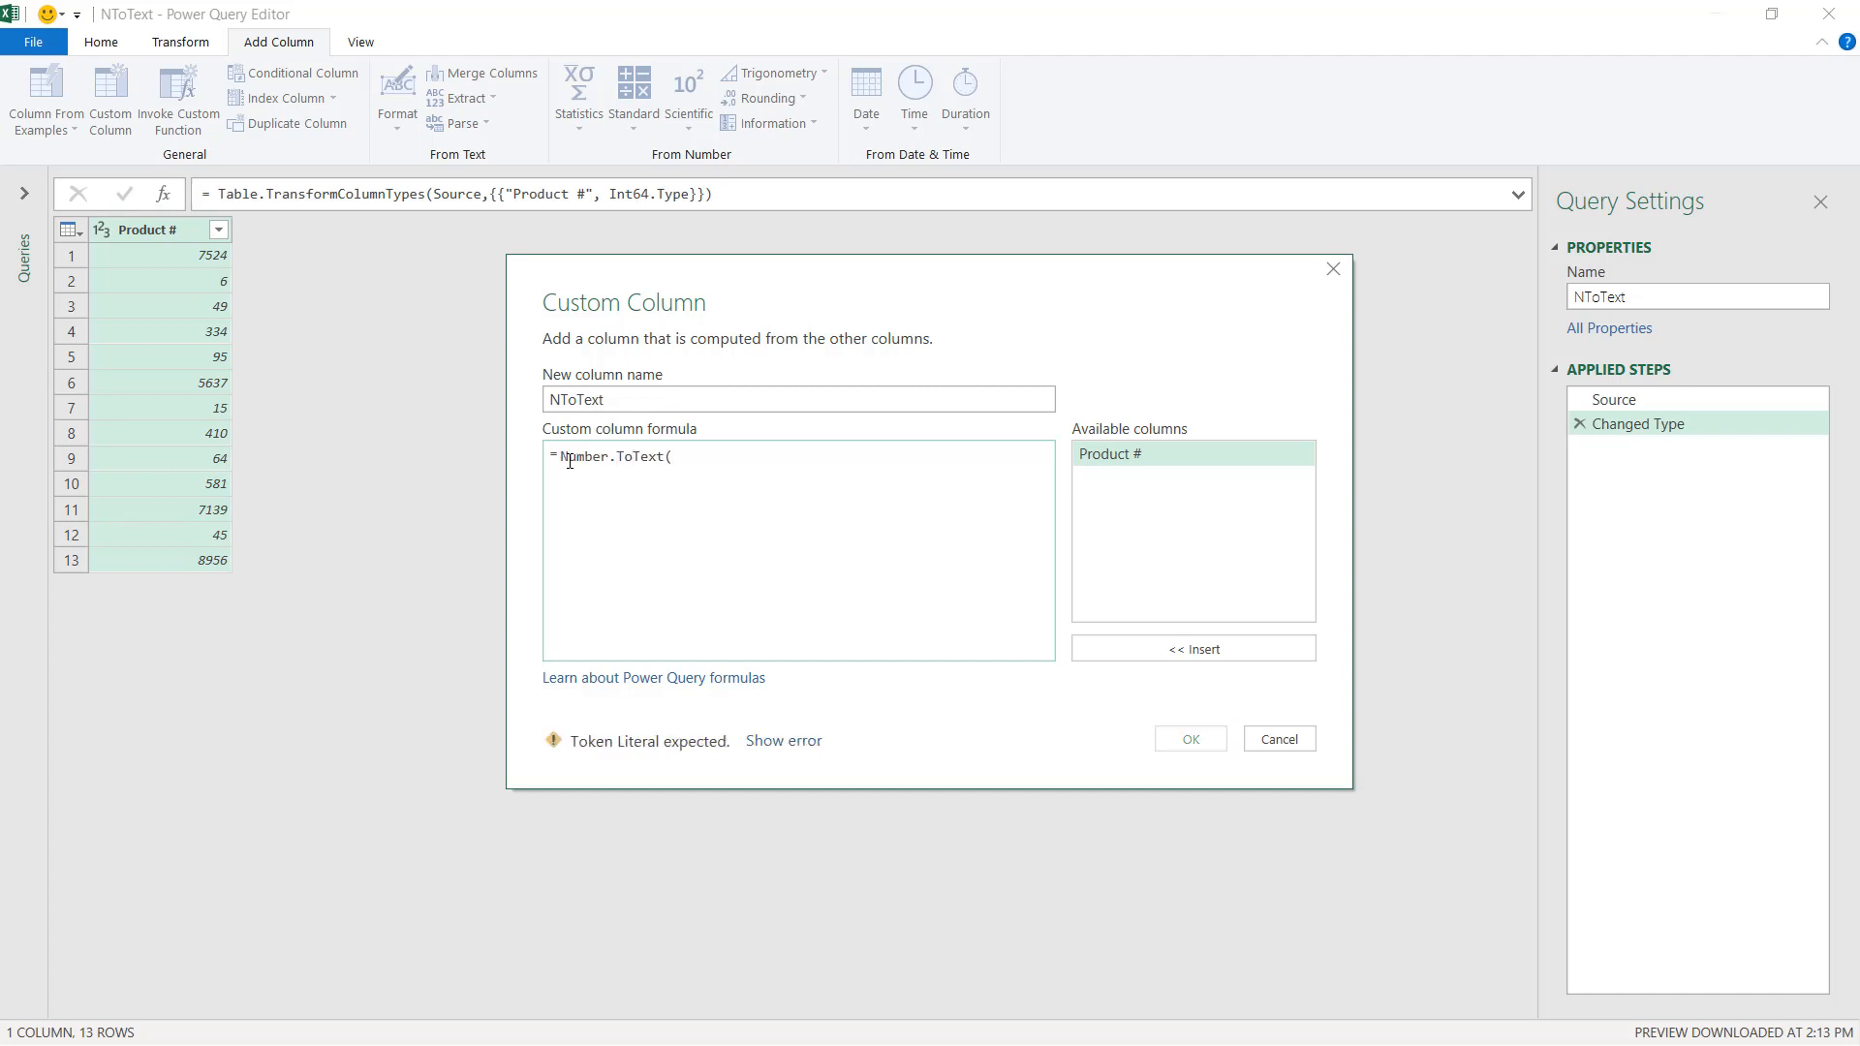
double_click(1127, 465)
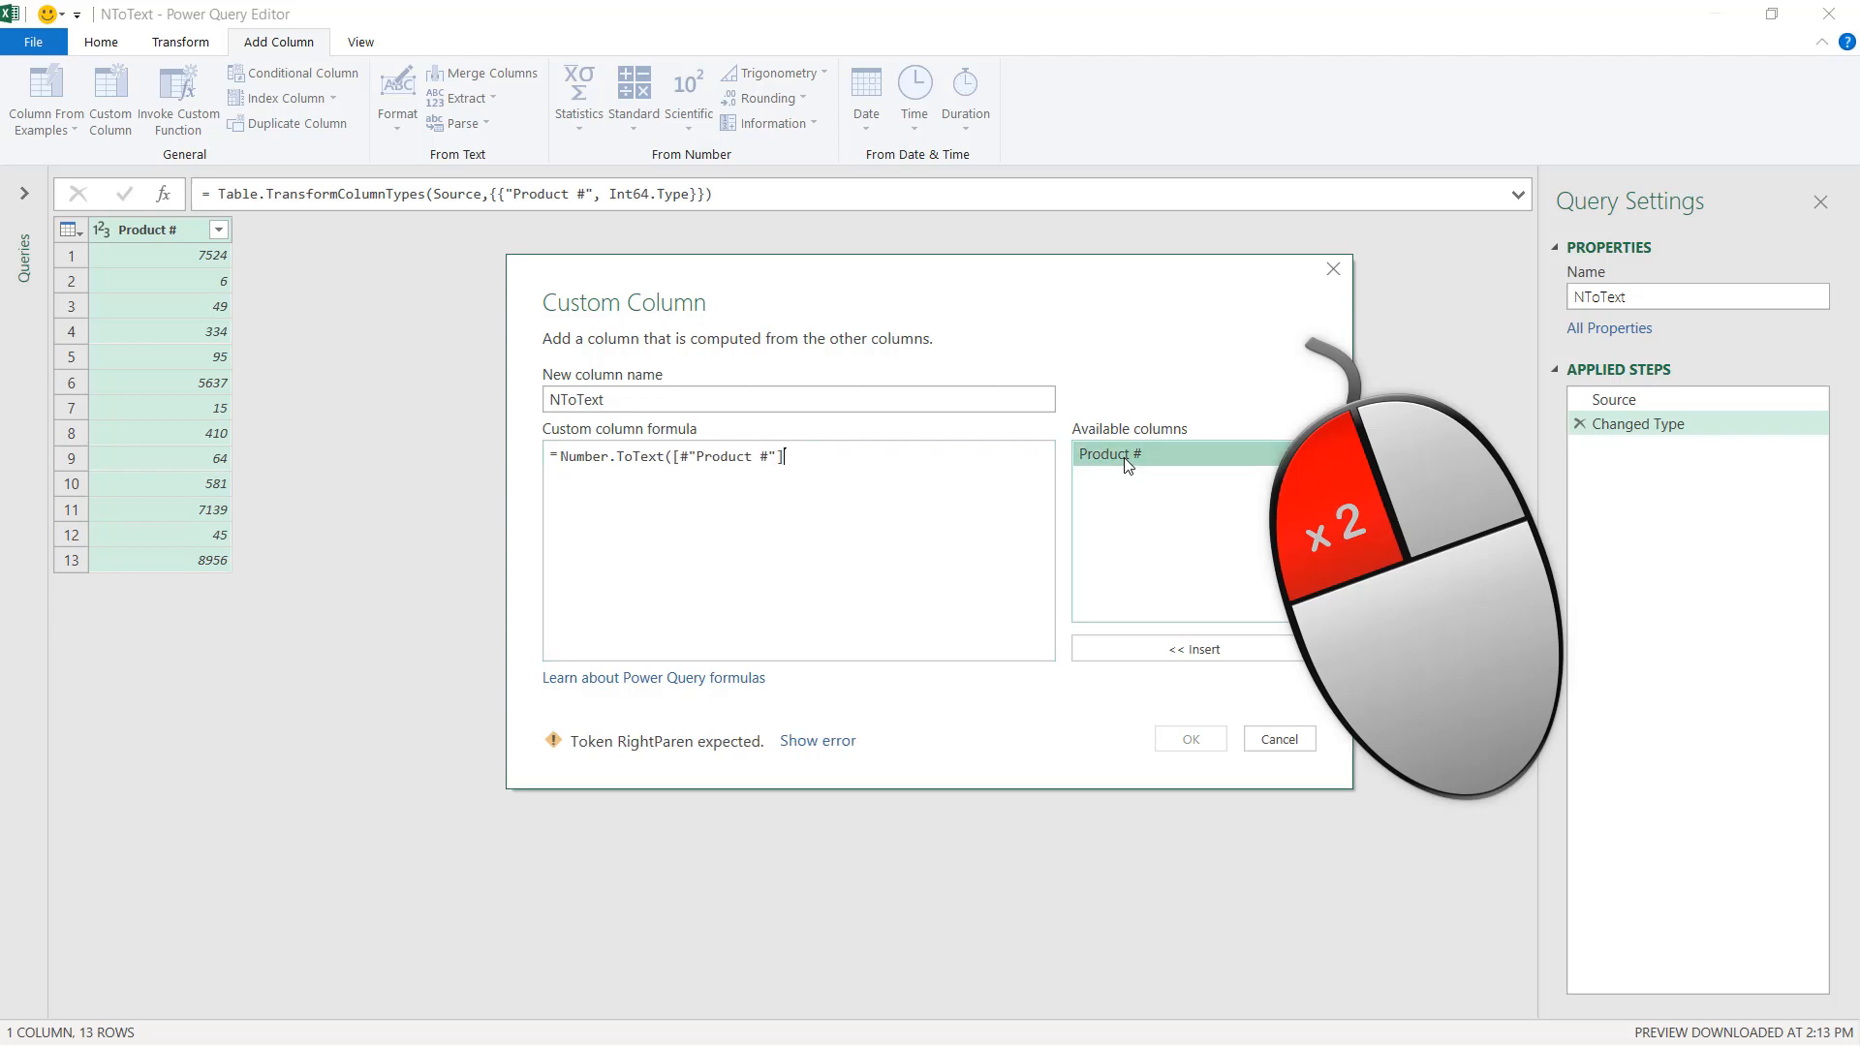
type(",")
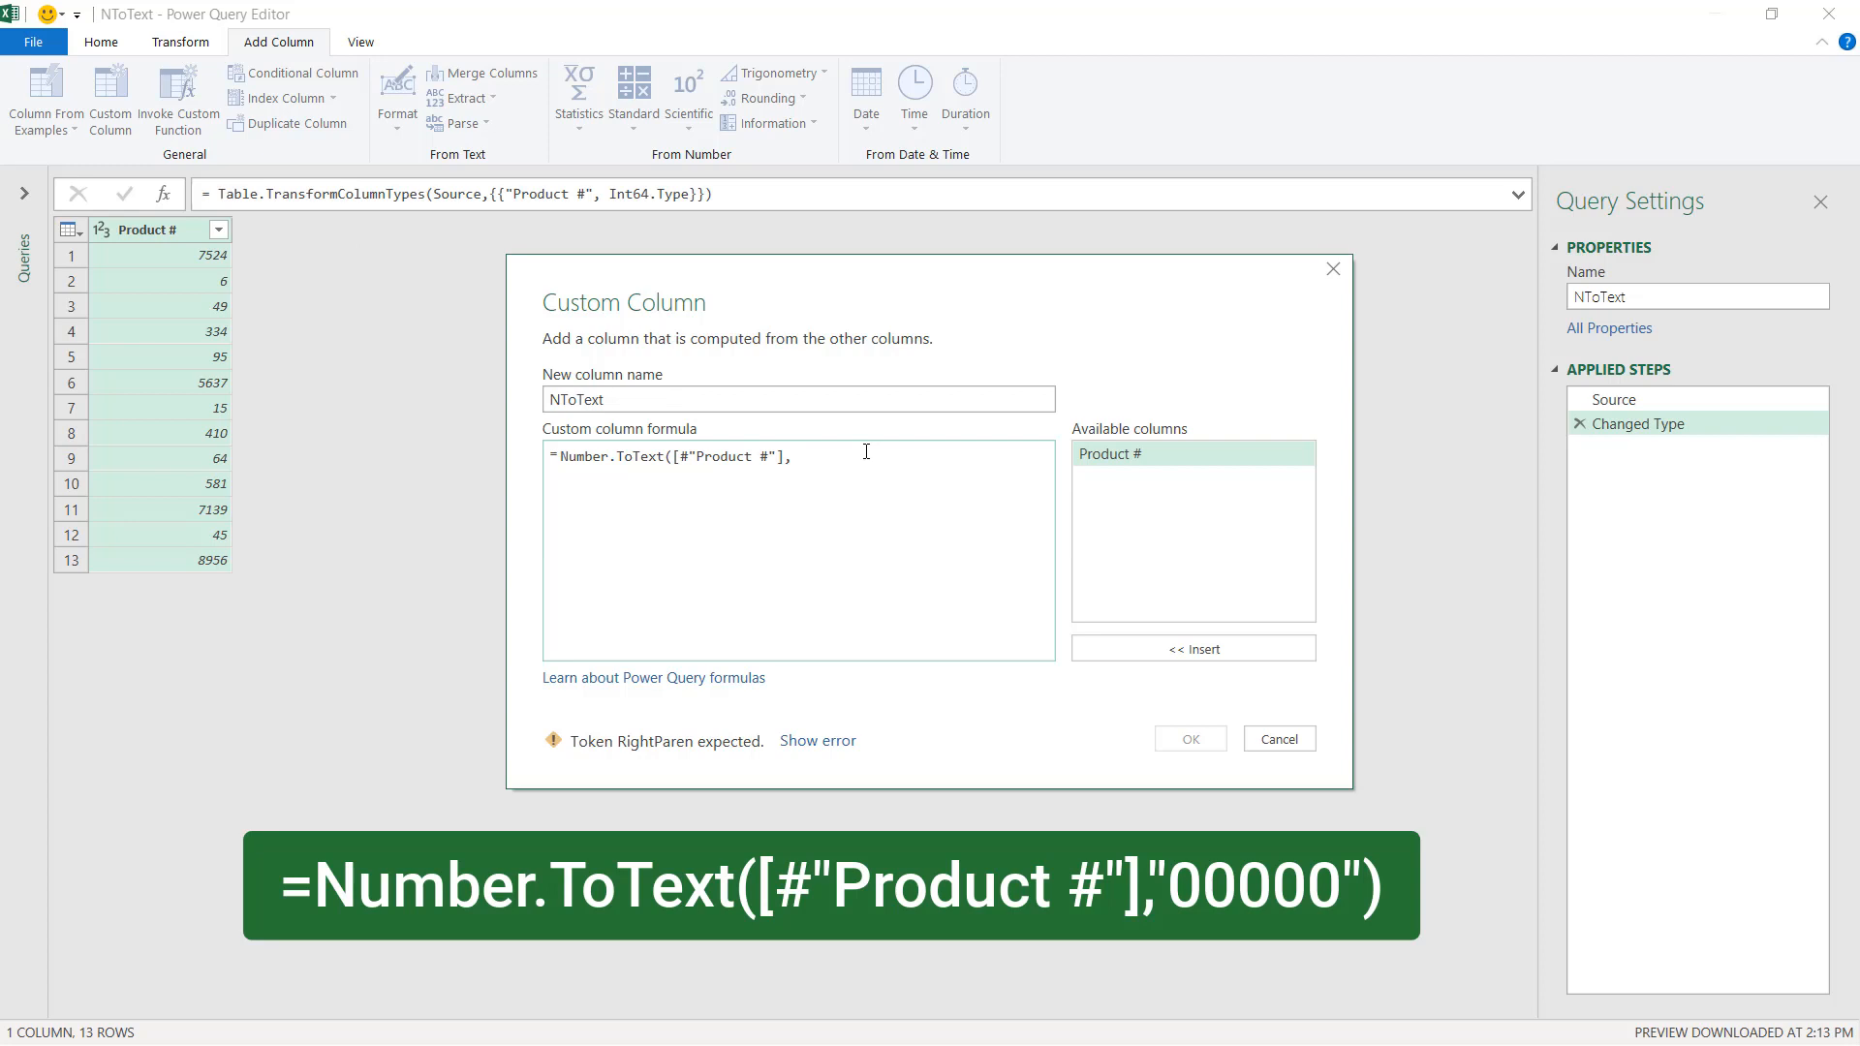
type("\"")
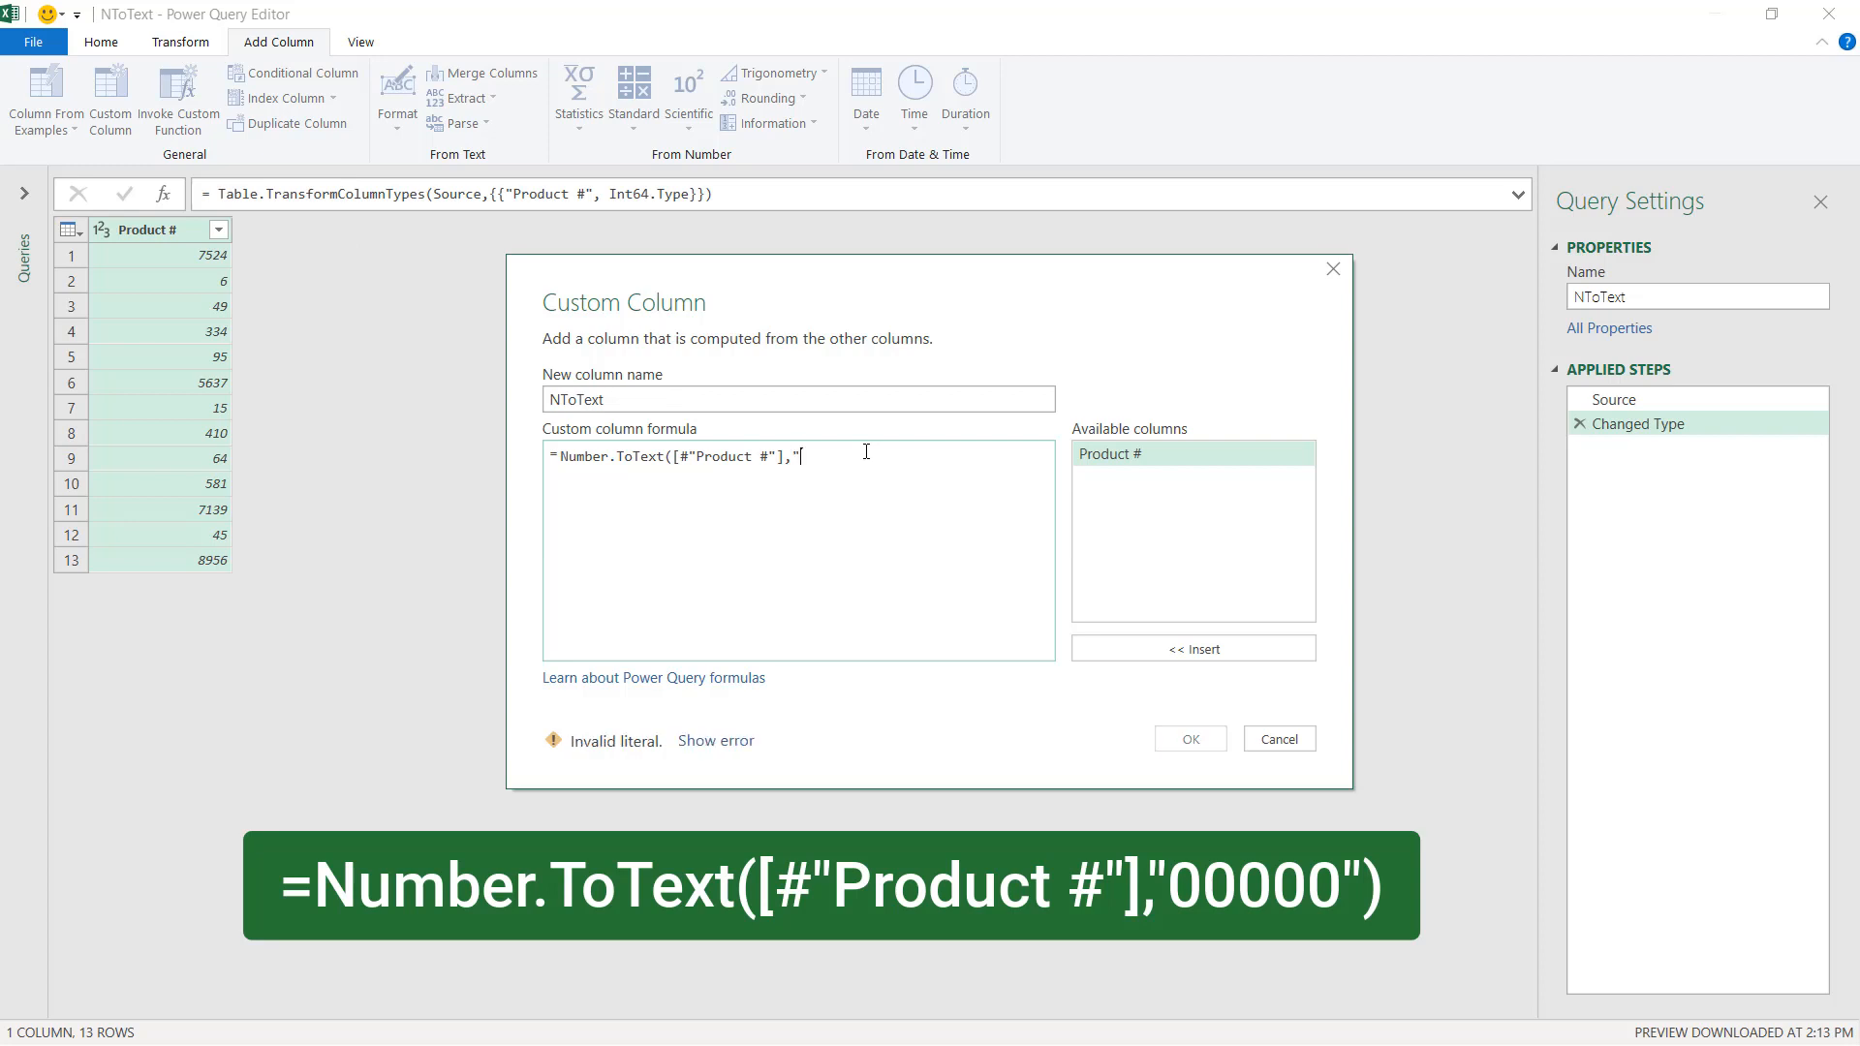
type("00000\"")
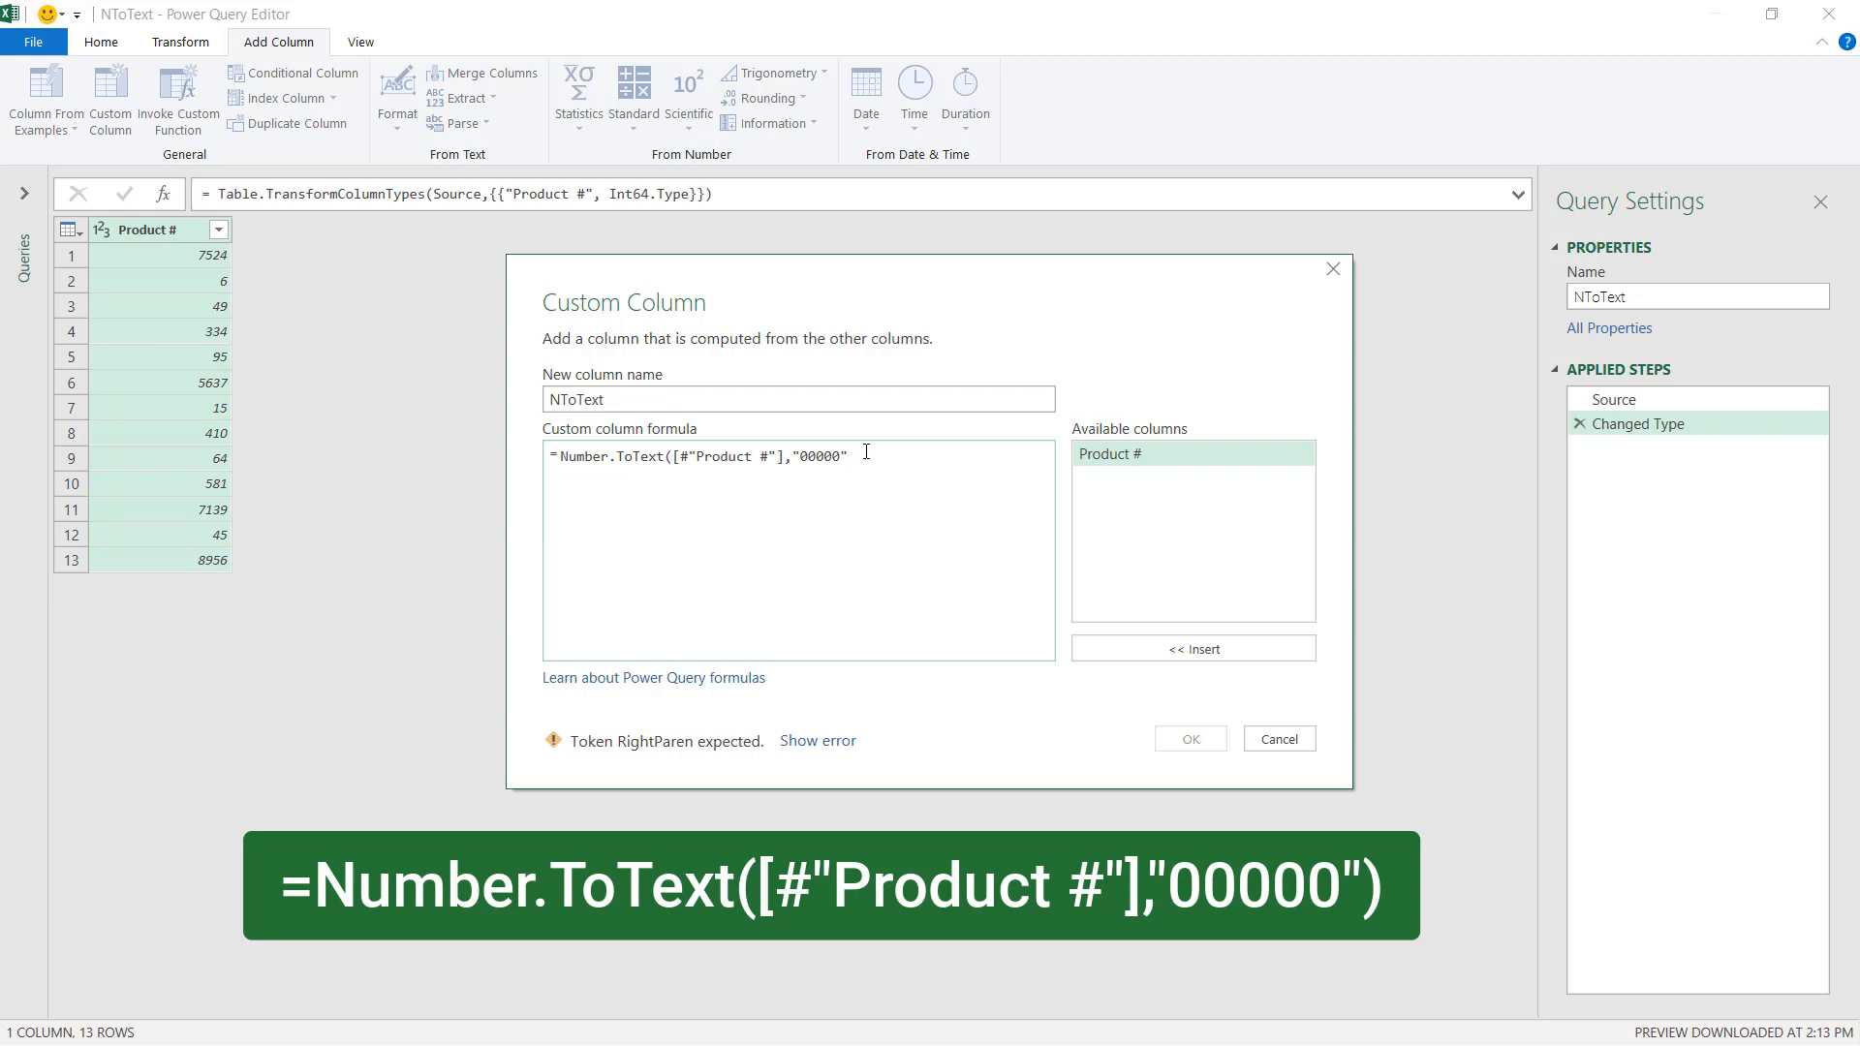
type(")")
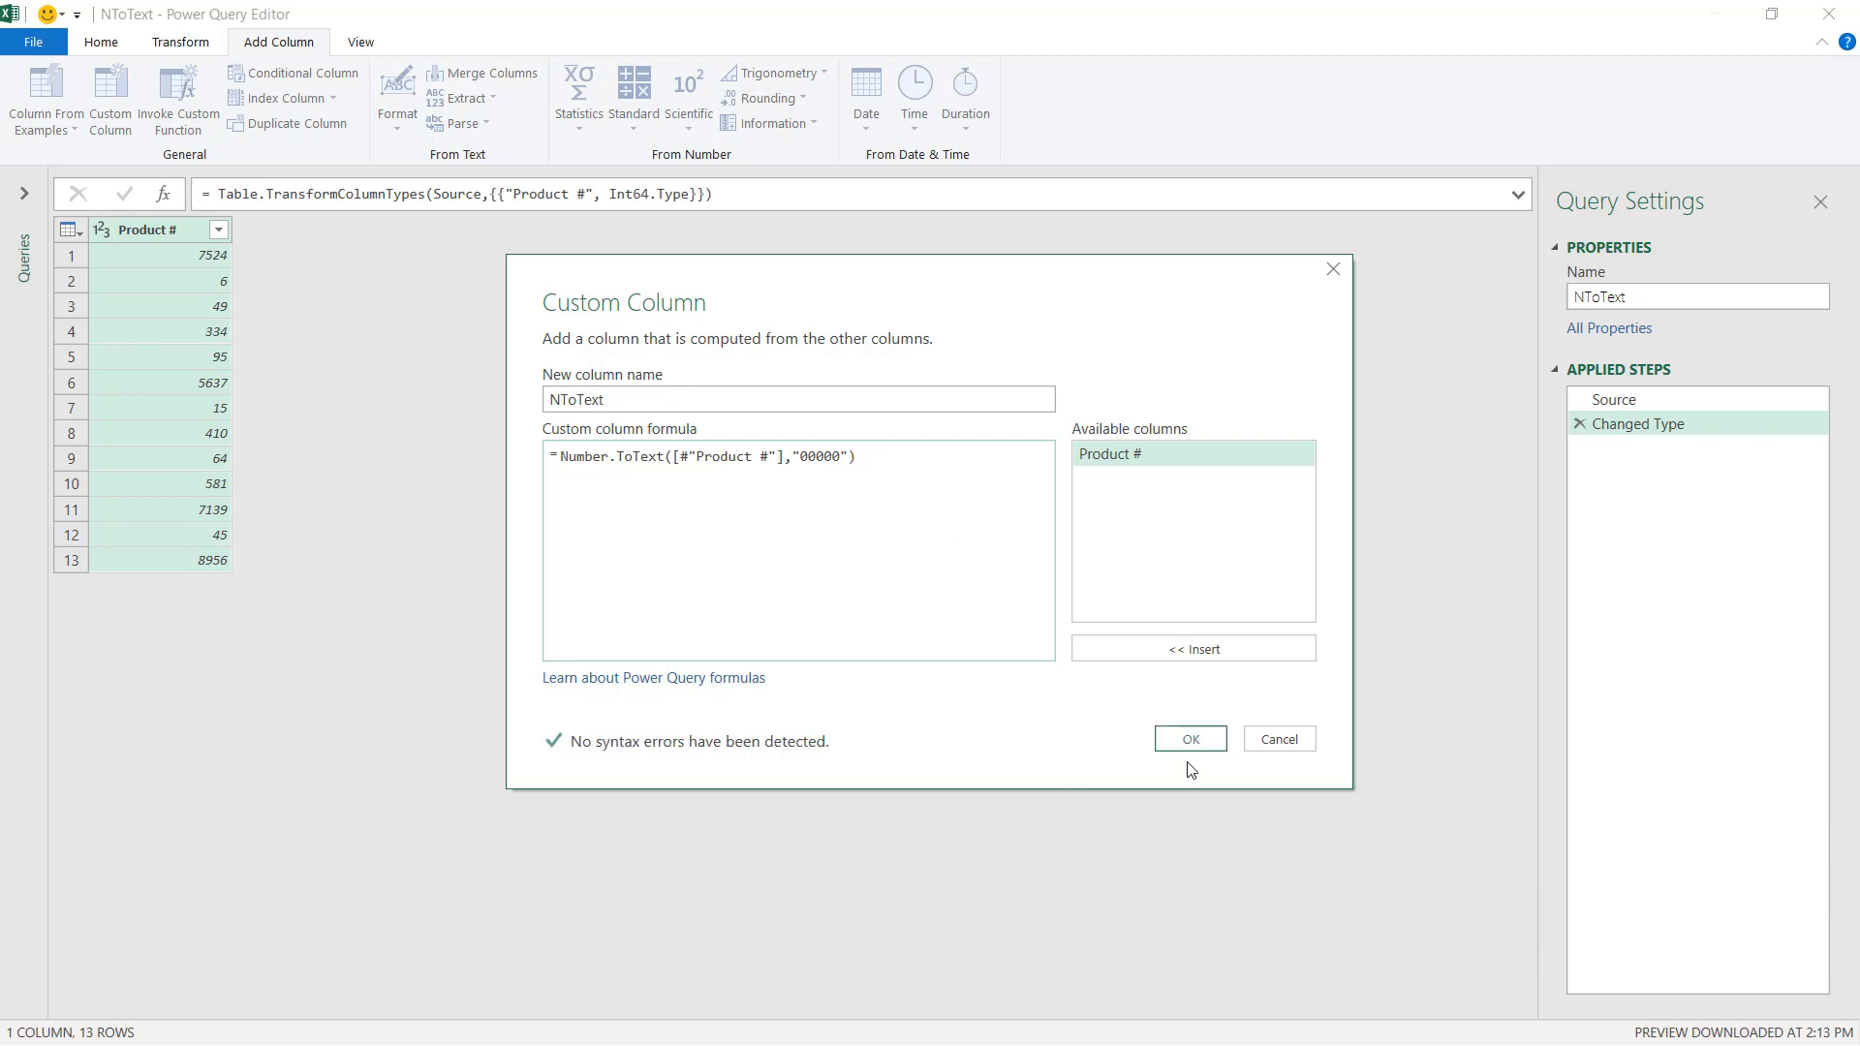
left_click(1190, 739)
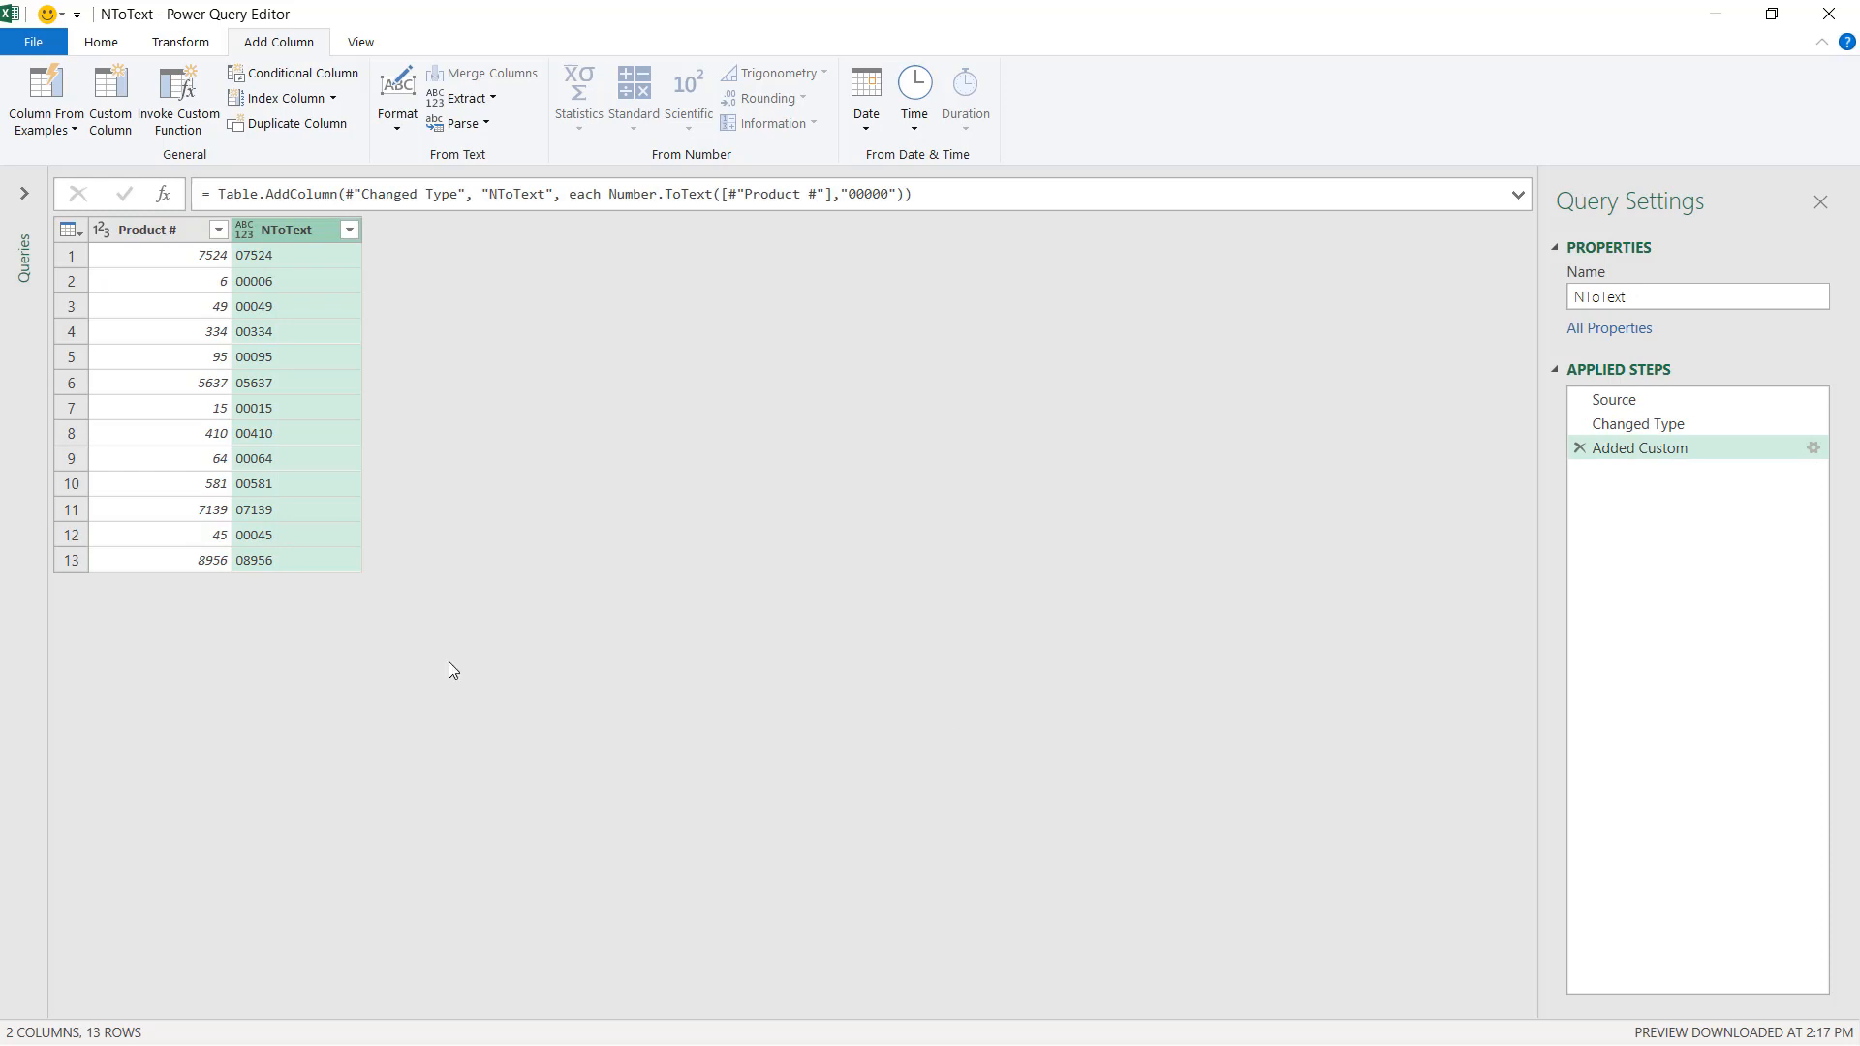
Remove all columns except NToText.
right_click(285, 229)
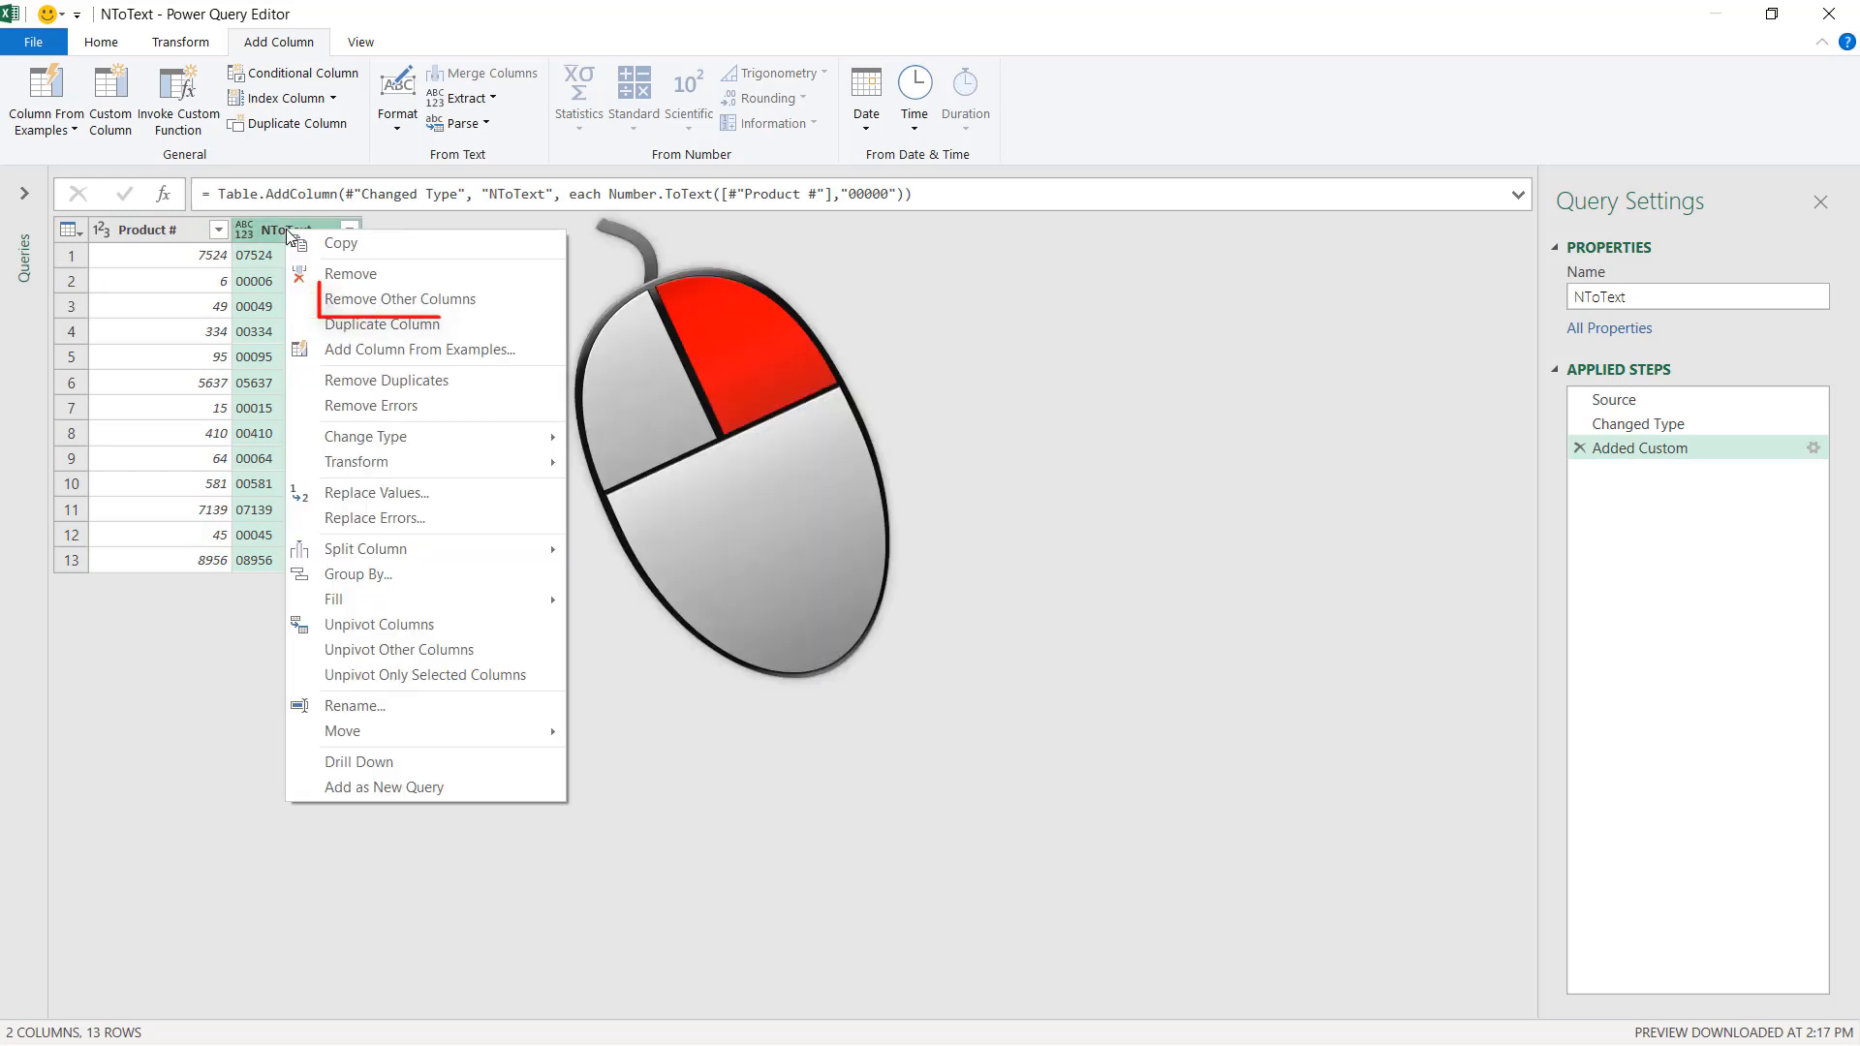
left_click(397, 299)
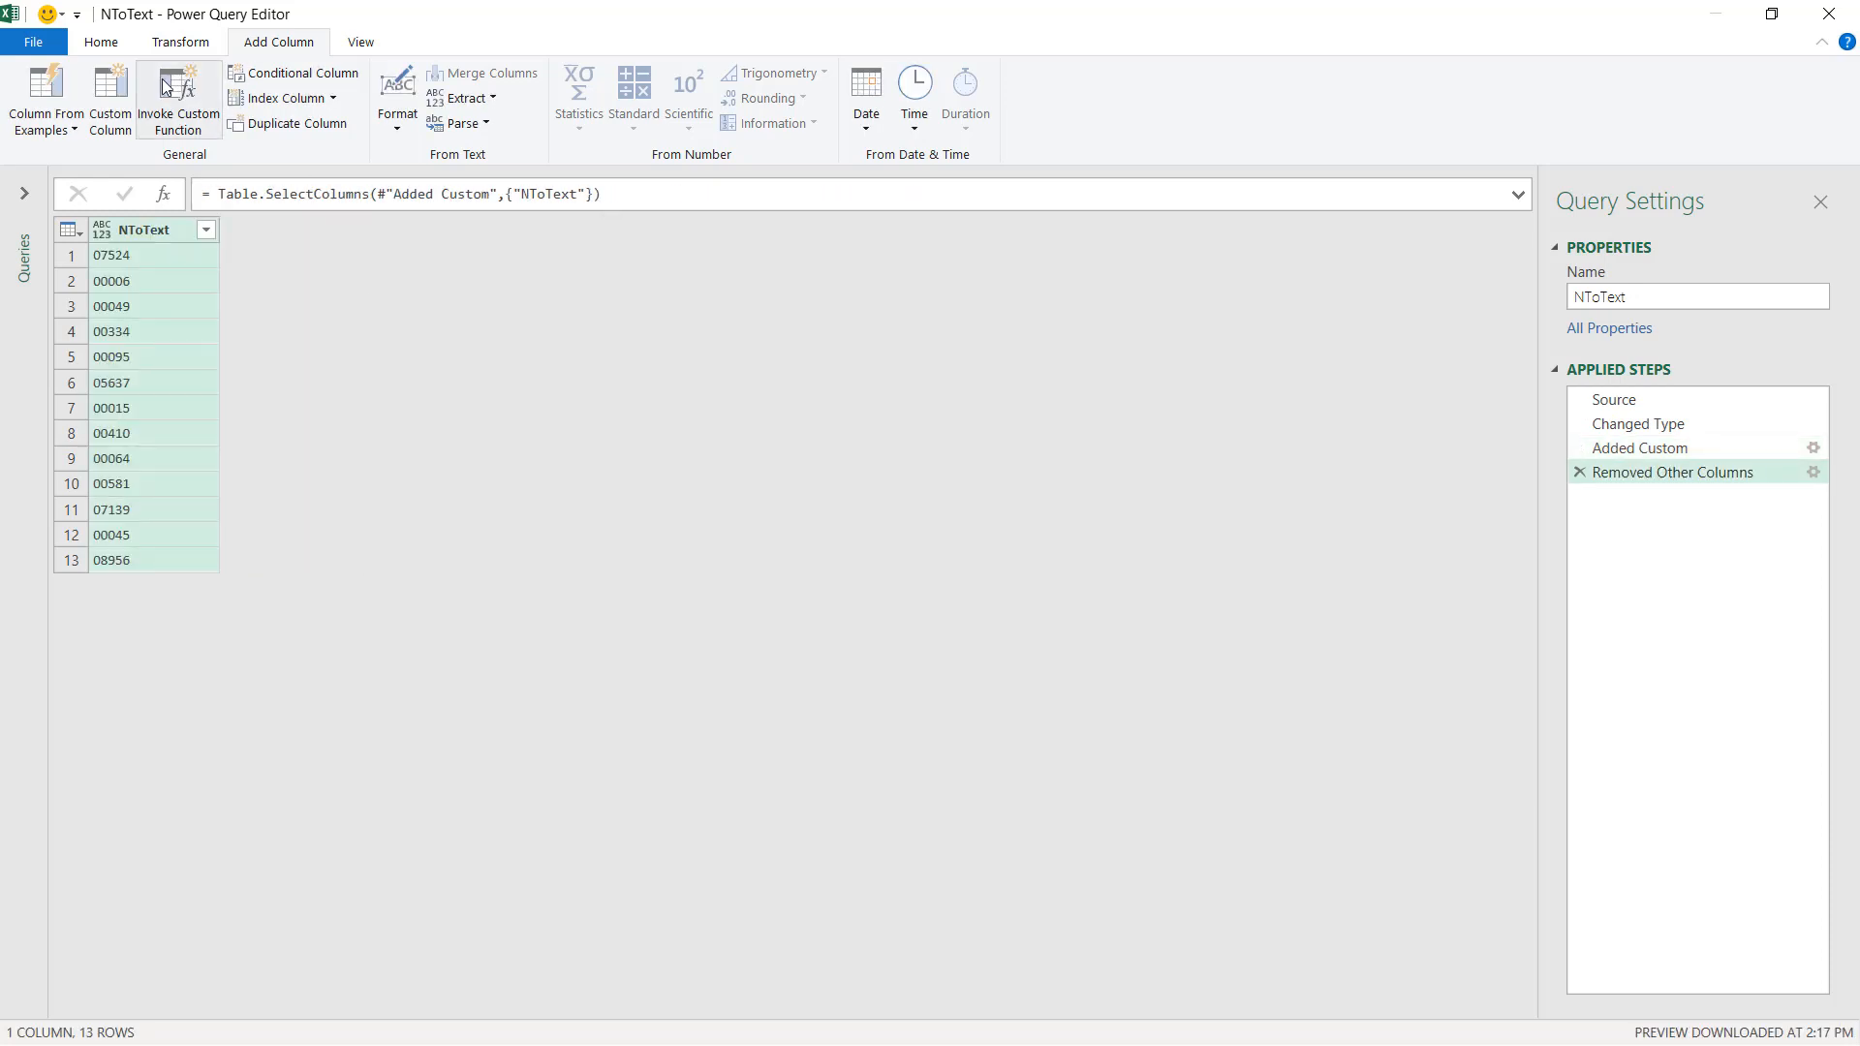
Close and load the query as a table into cell C1 of the existing worksheet.
left_click(142, 59)
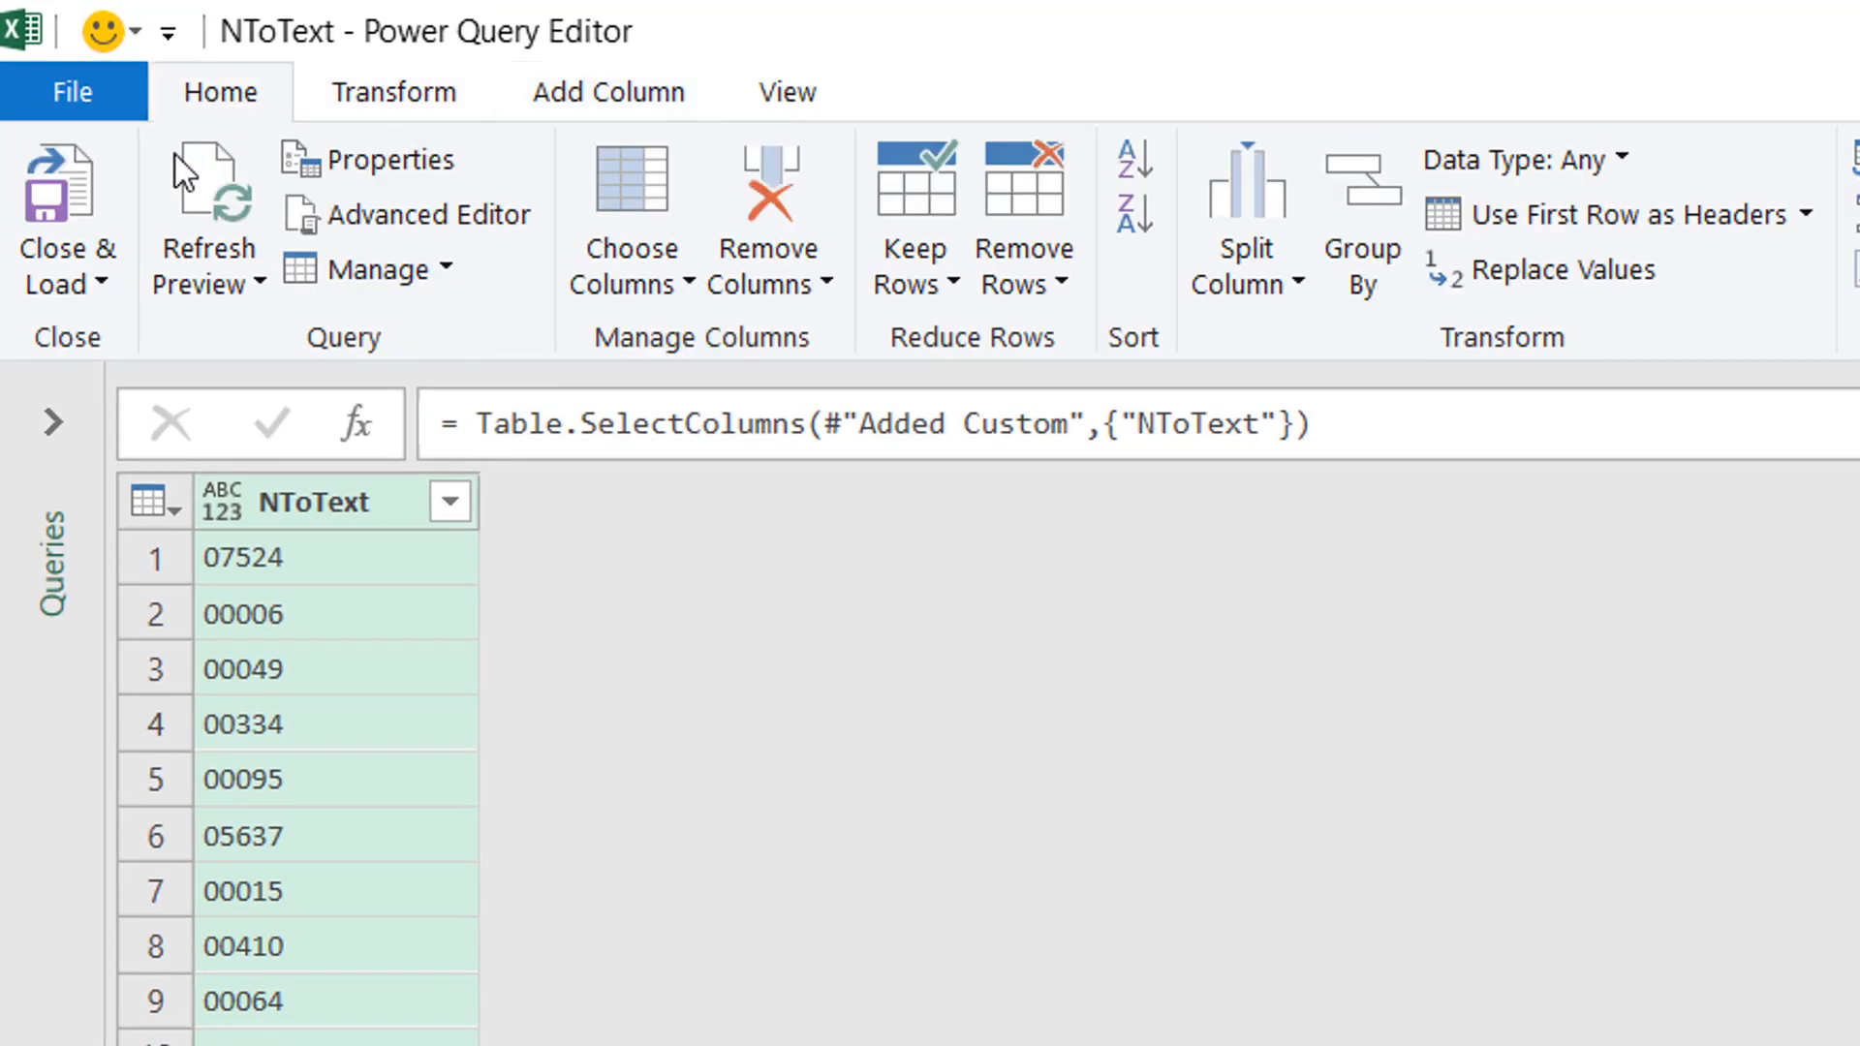
left_click(99, 271)
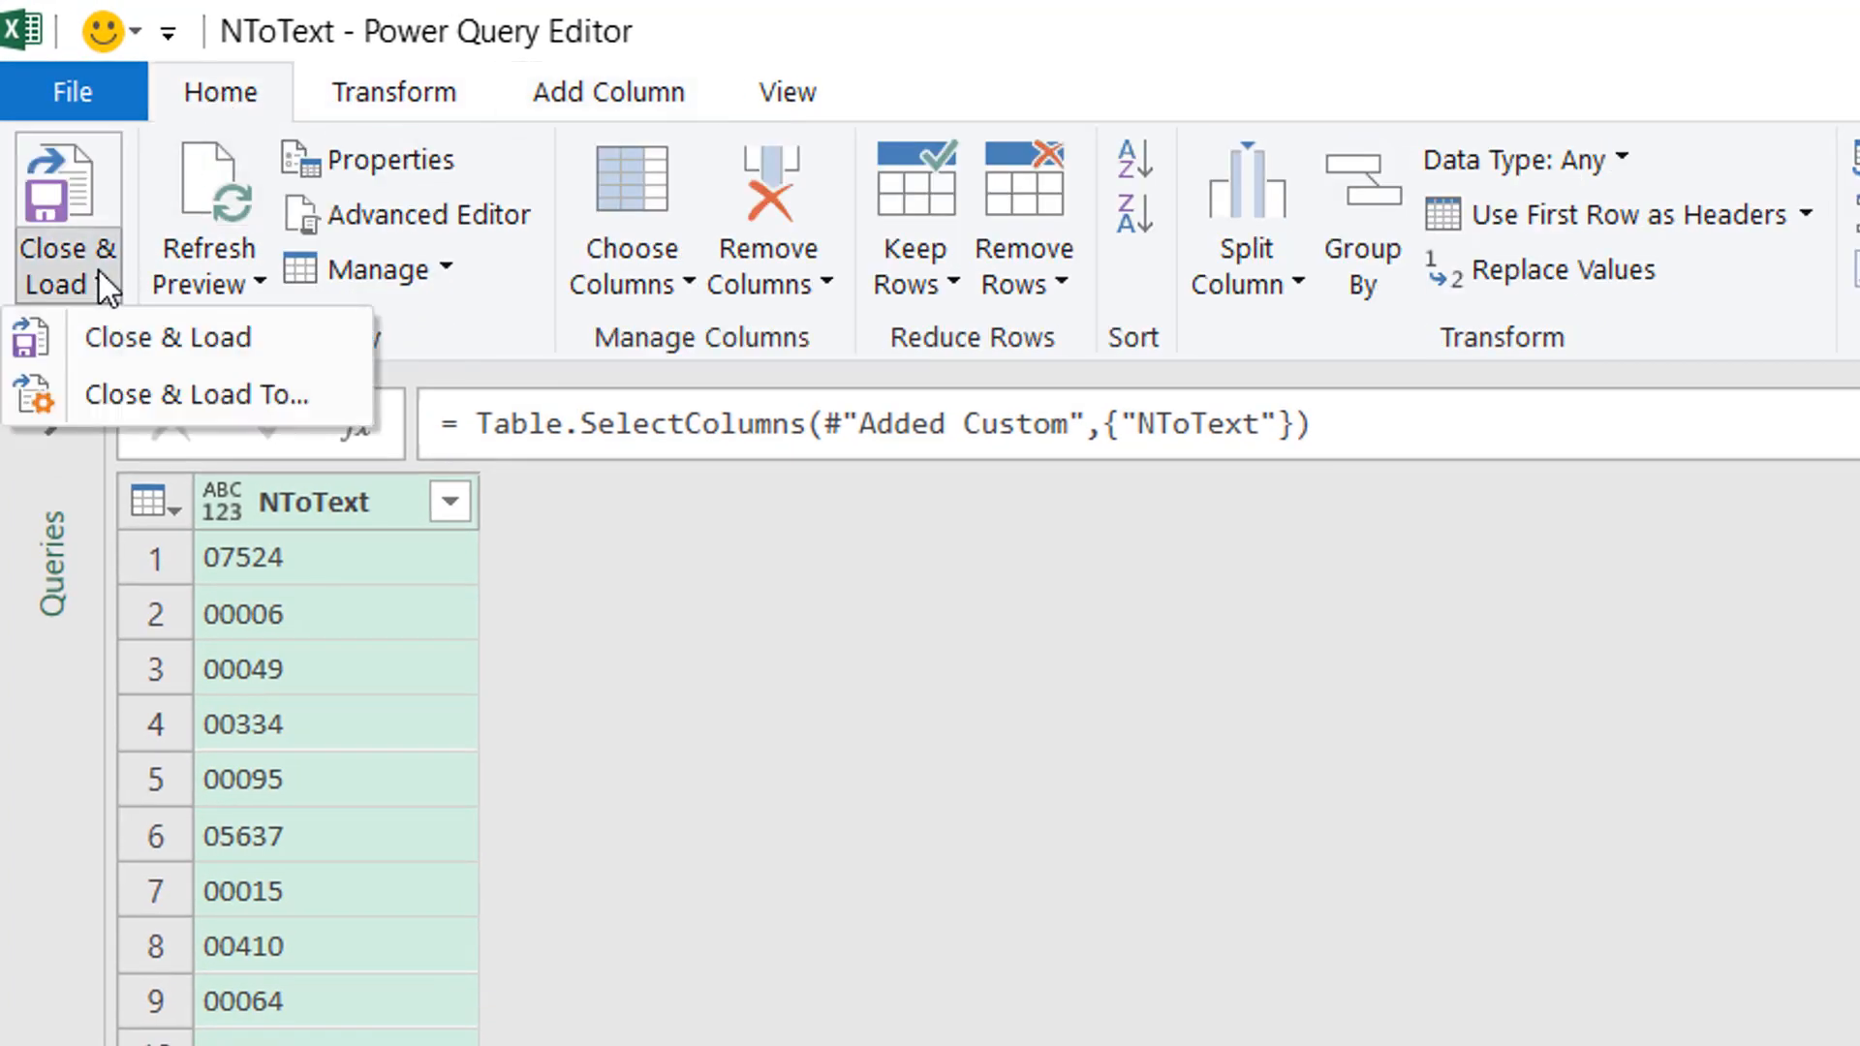
left_click(242, 411)
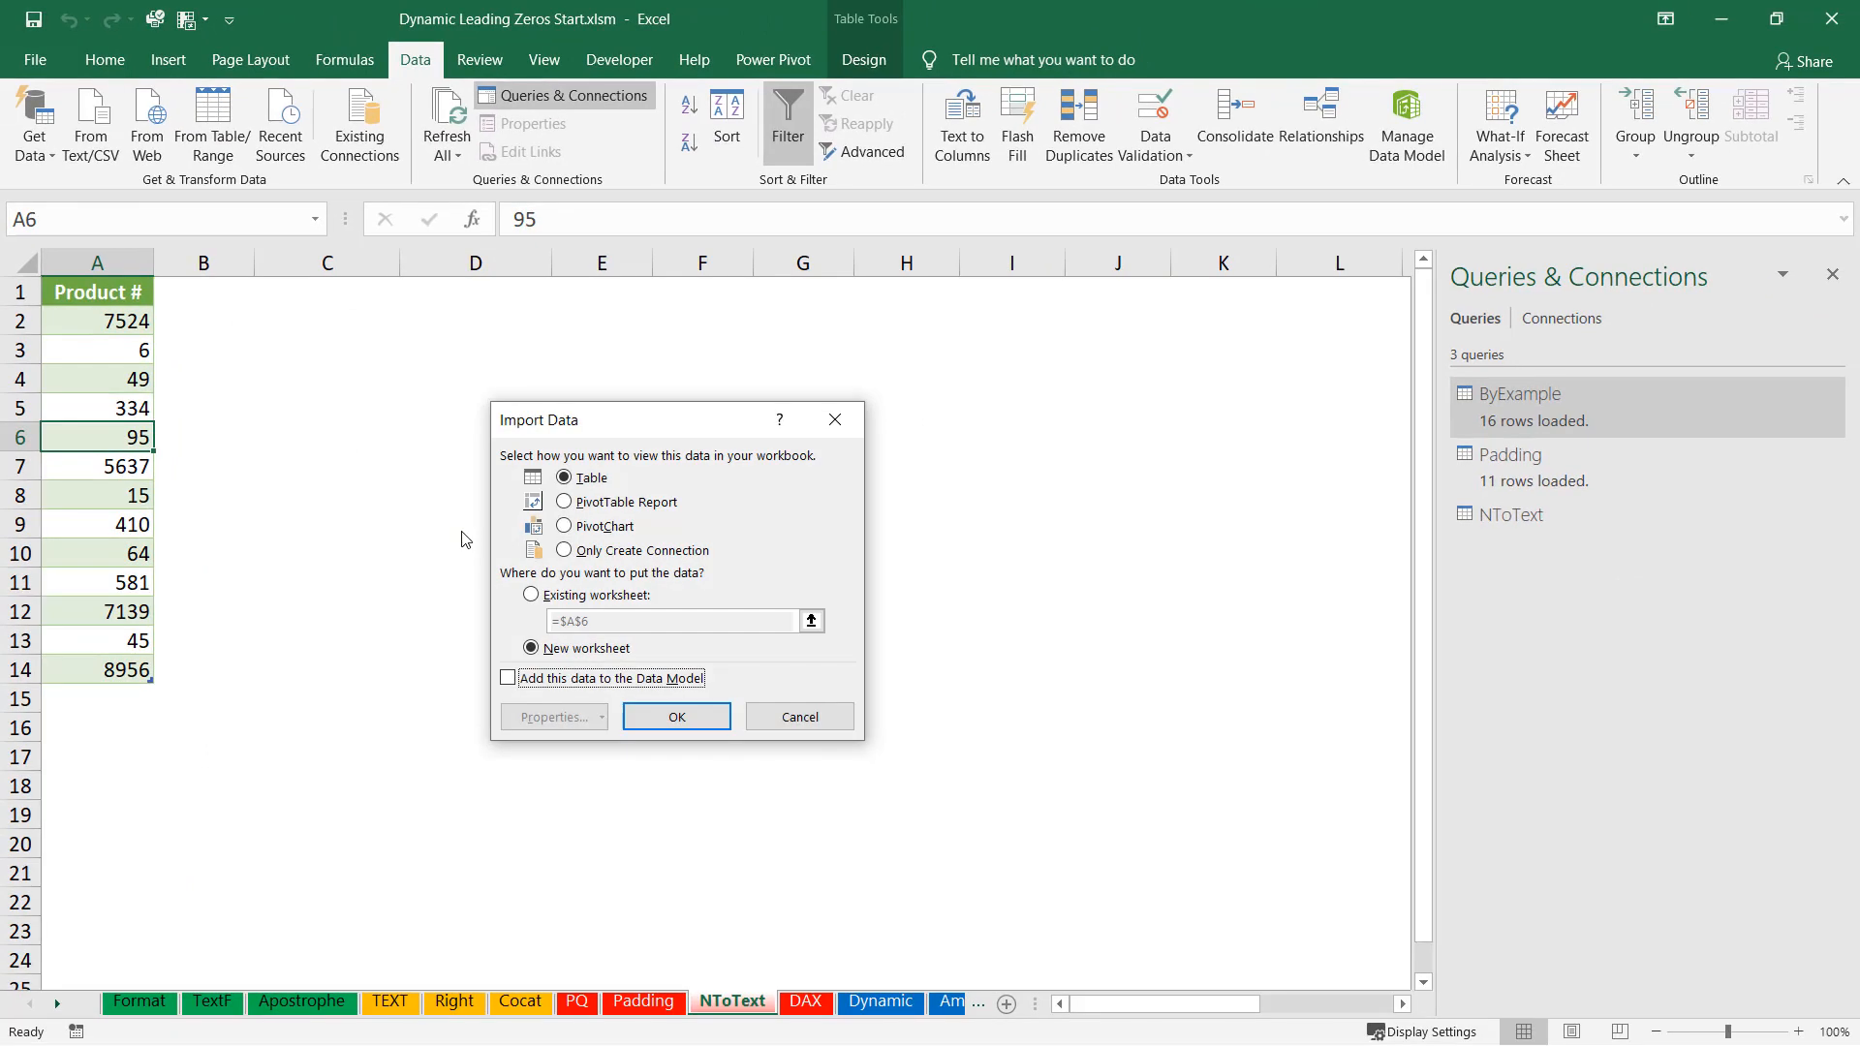
left_click(531, 595)
left_click(327, 292)
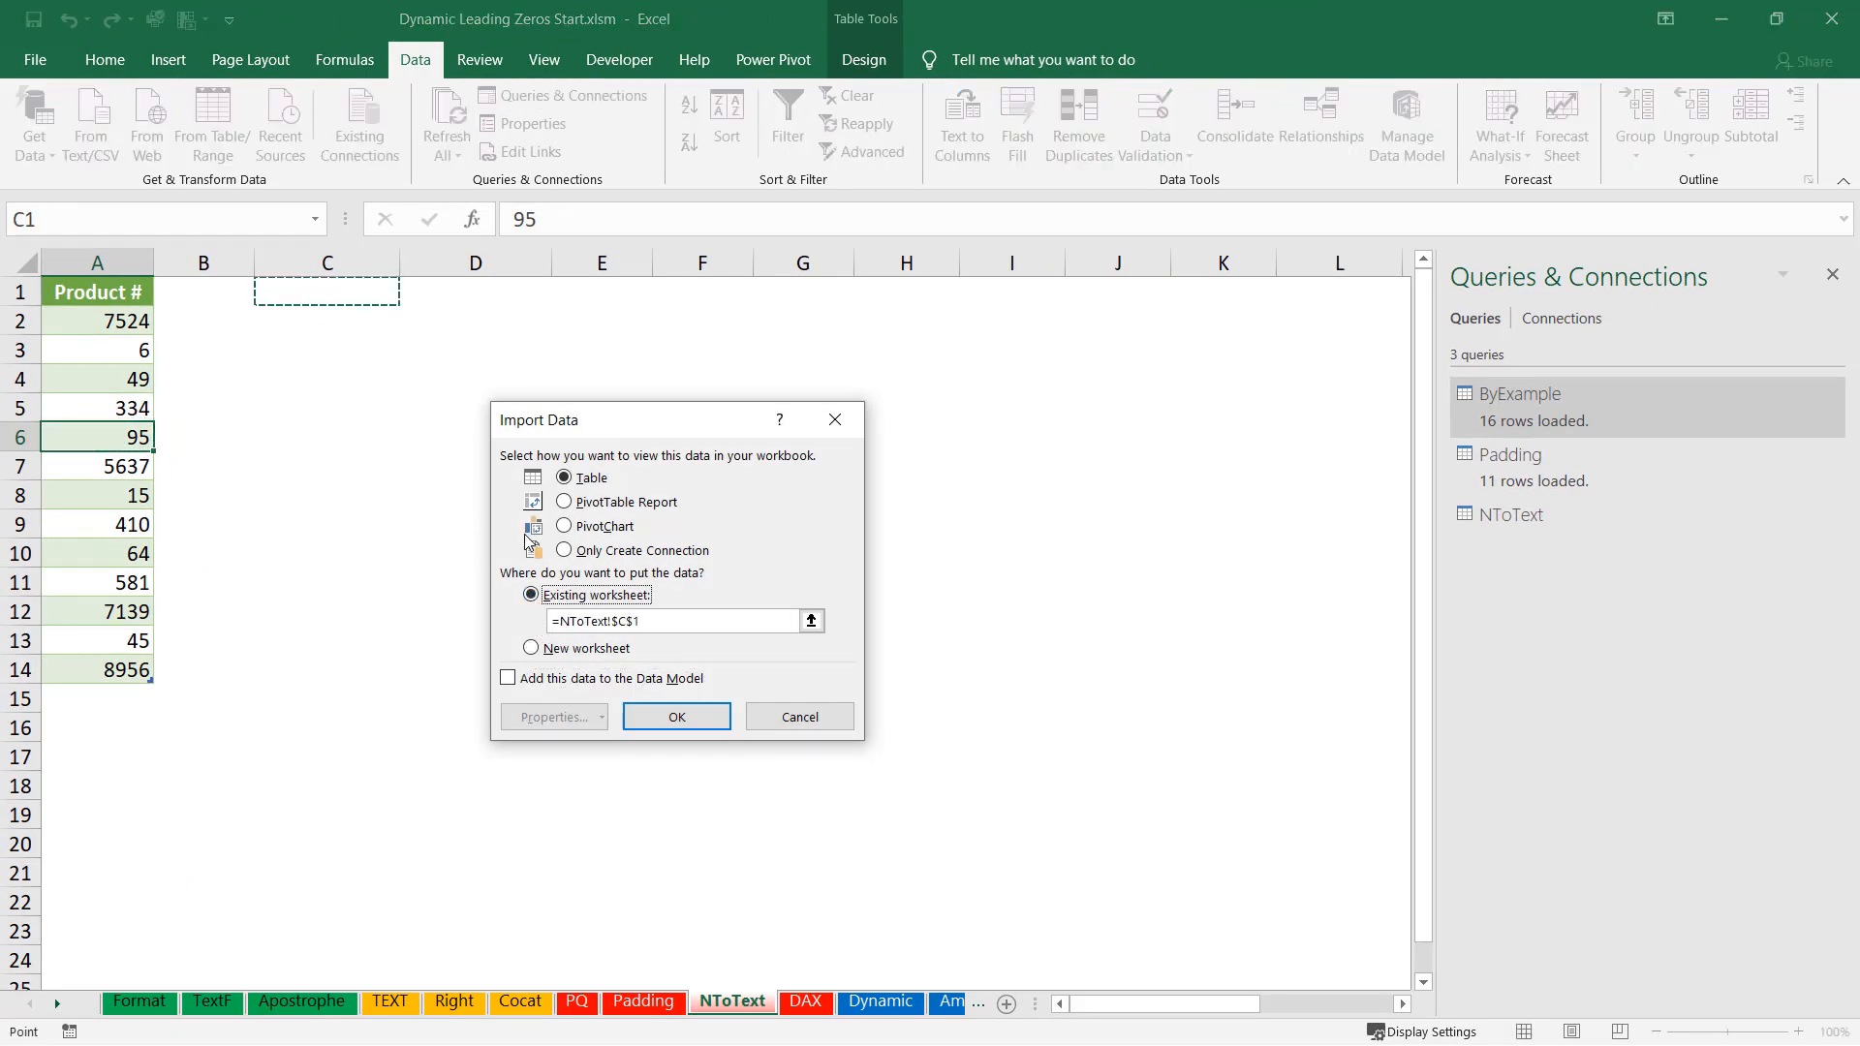
left_click(676, 715)
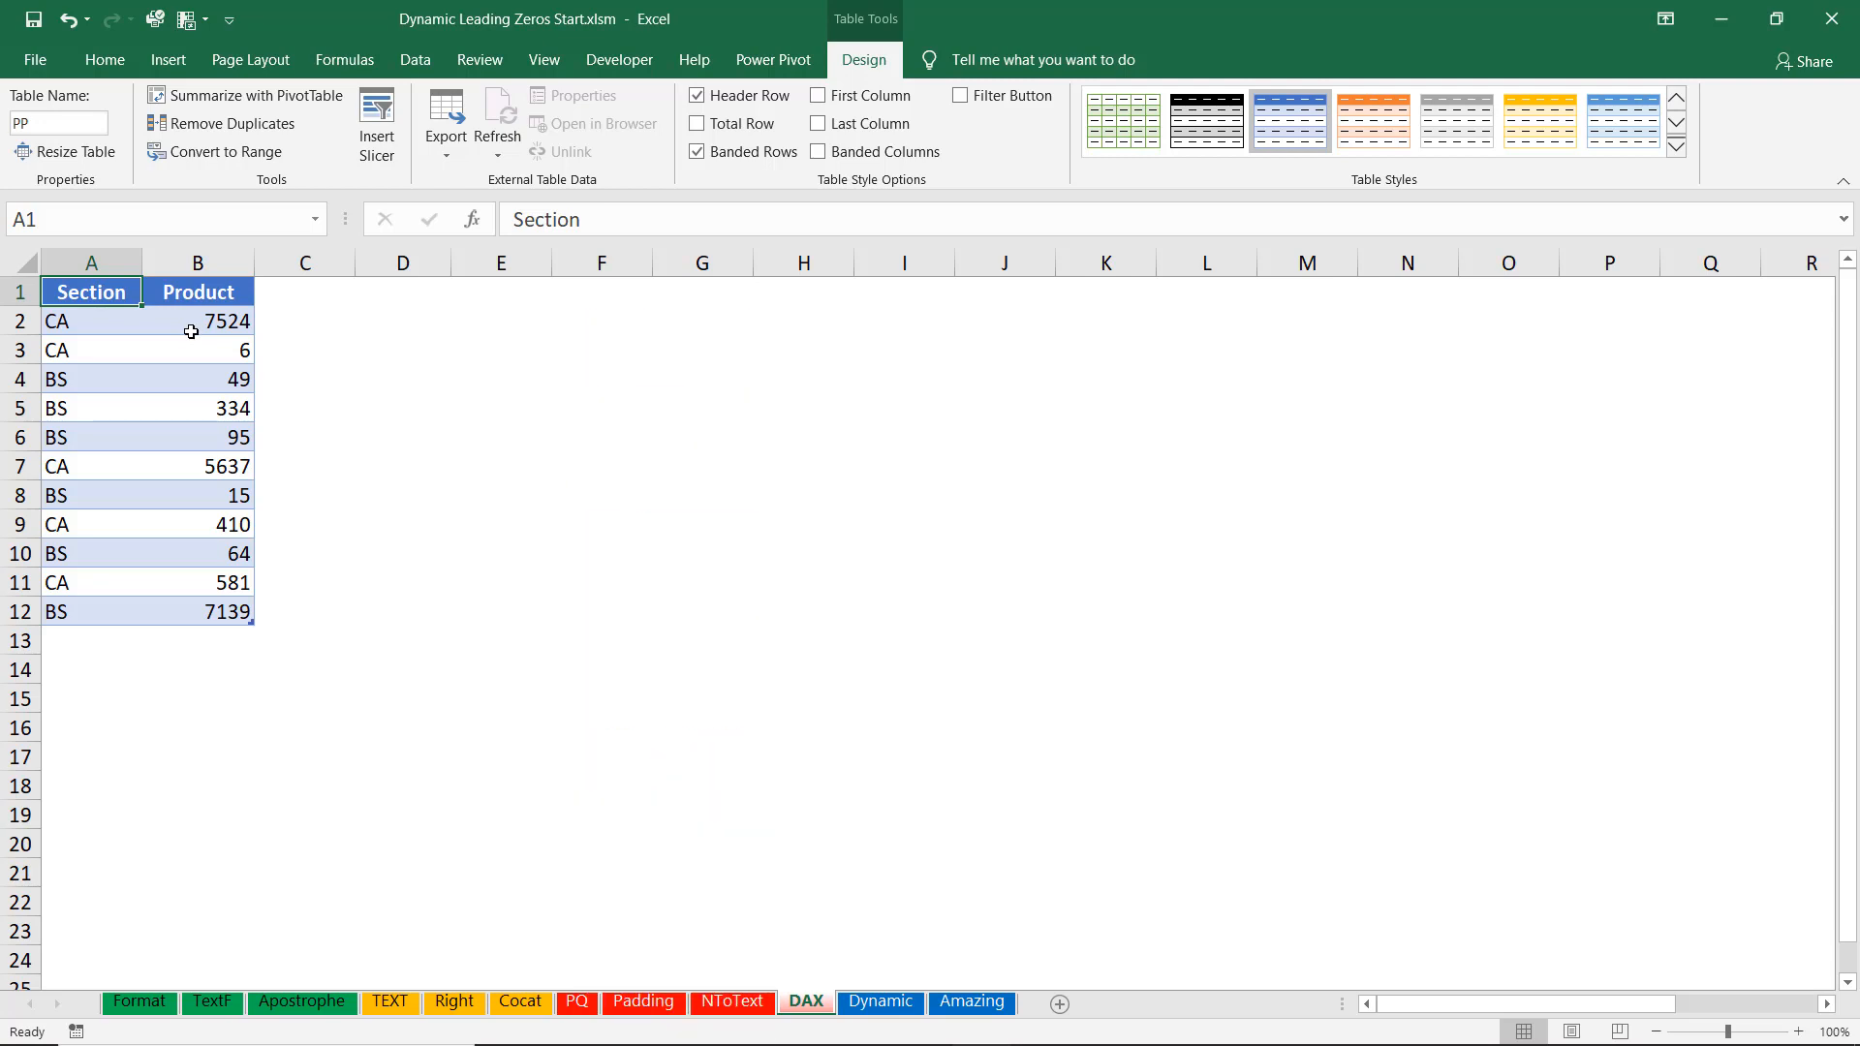
Add the PP table to the Power Pivot data model.
left_click(794, 62)
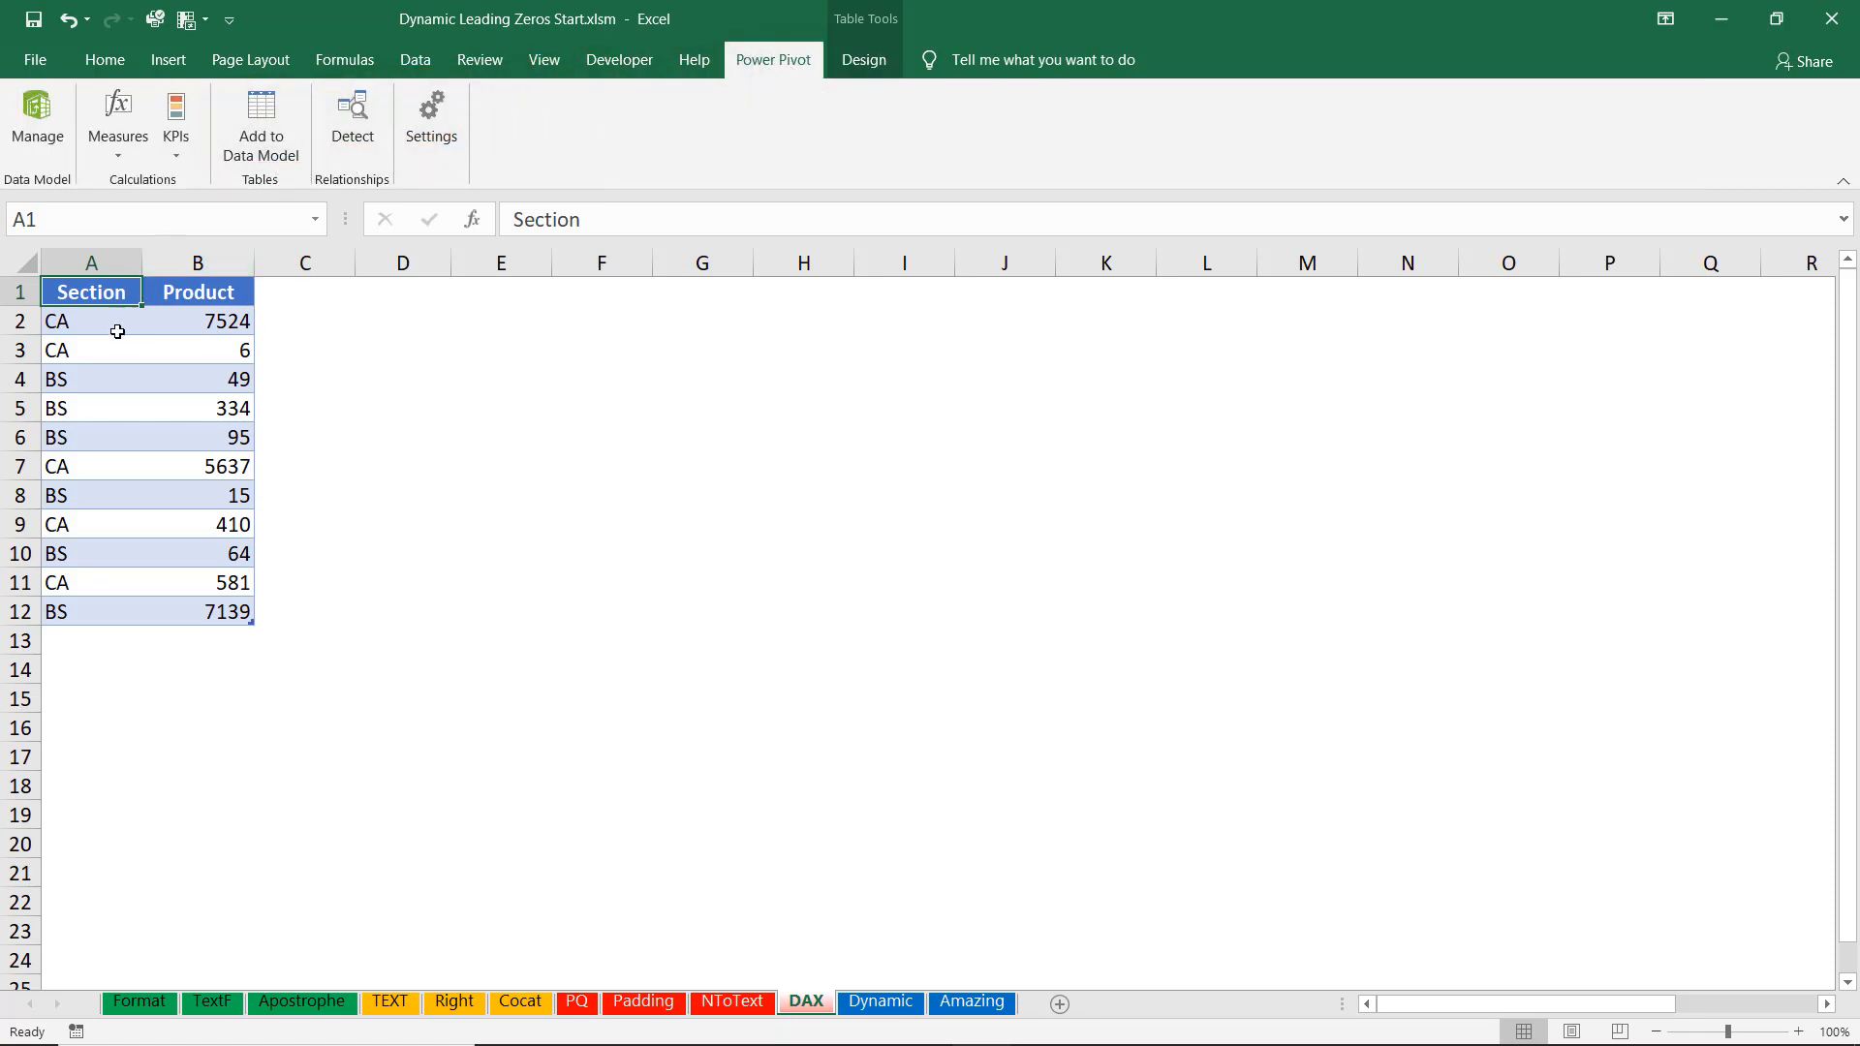
key("alt+a")
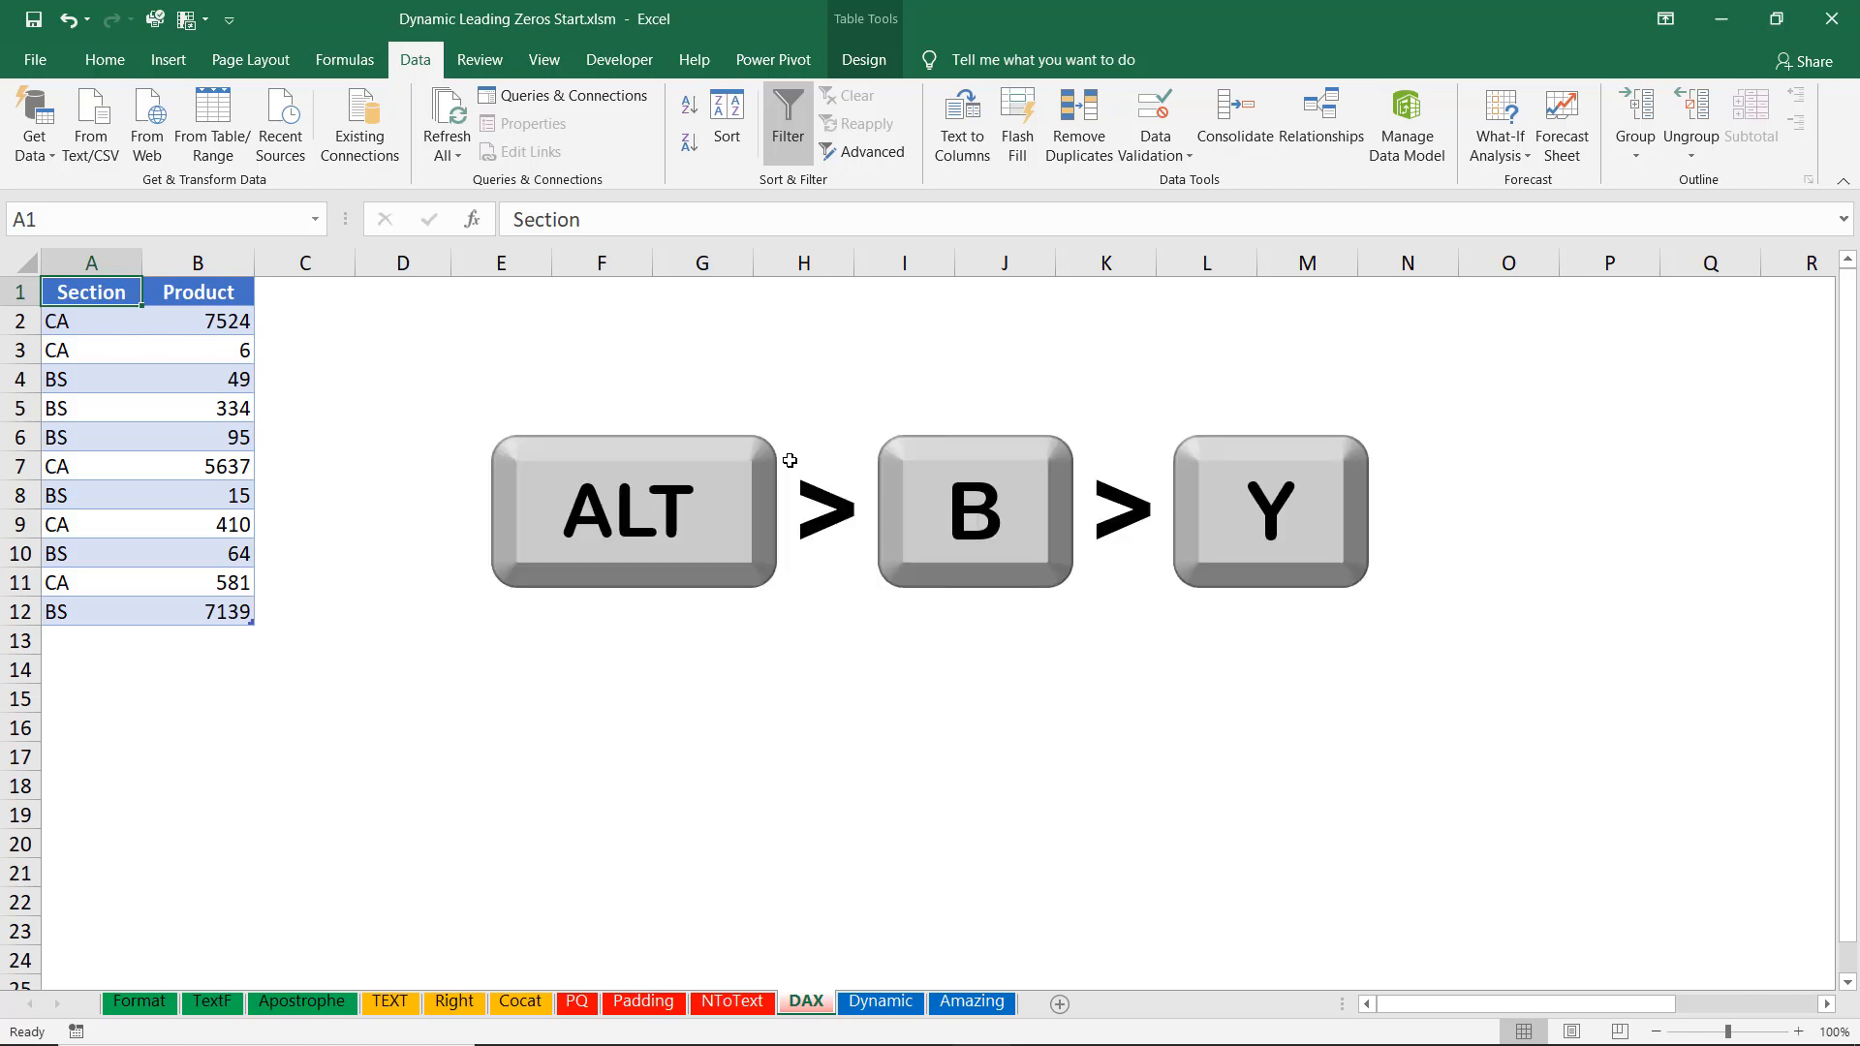
key("alt+b")
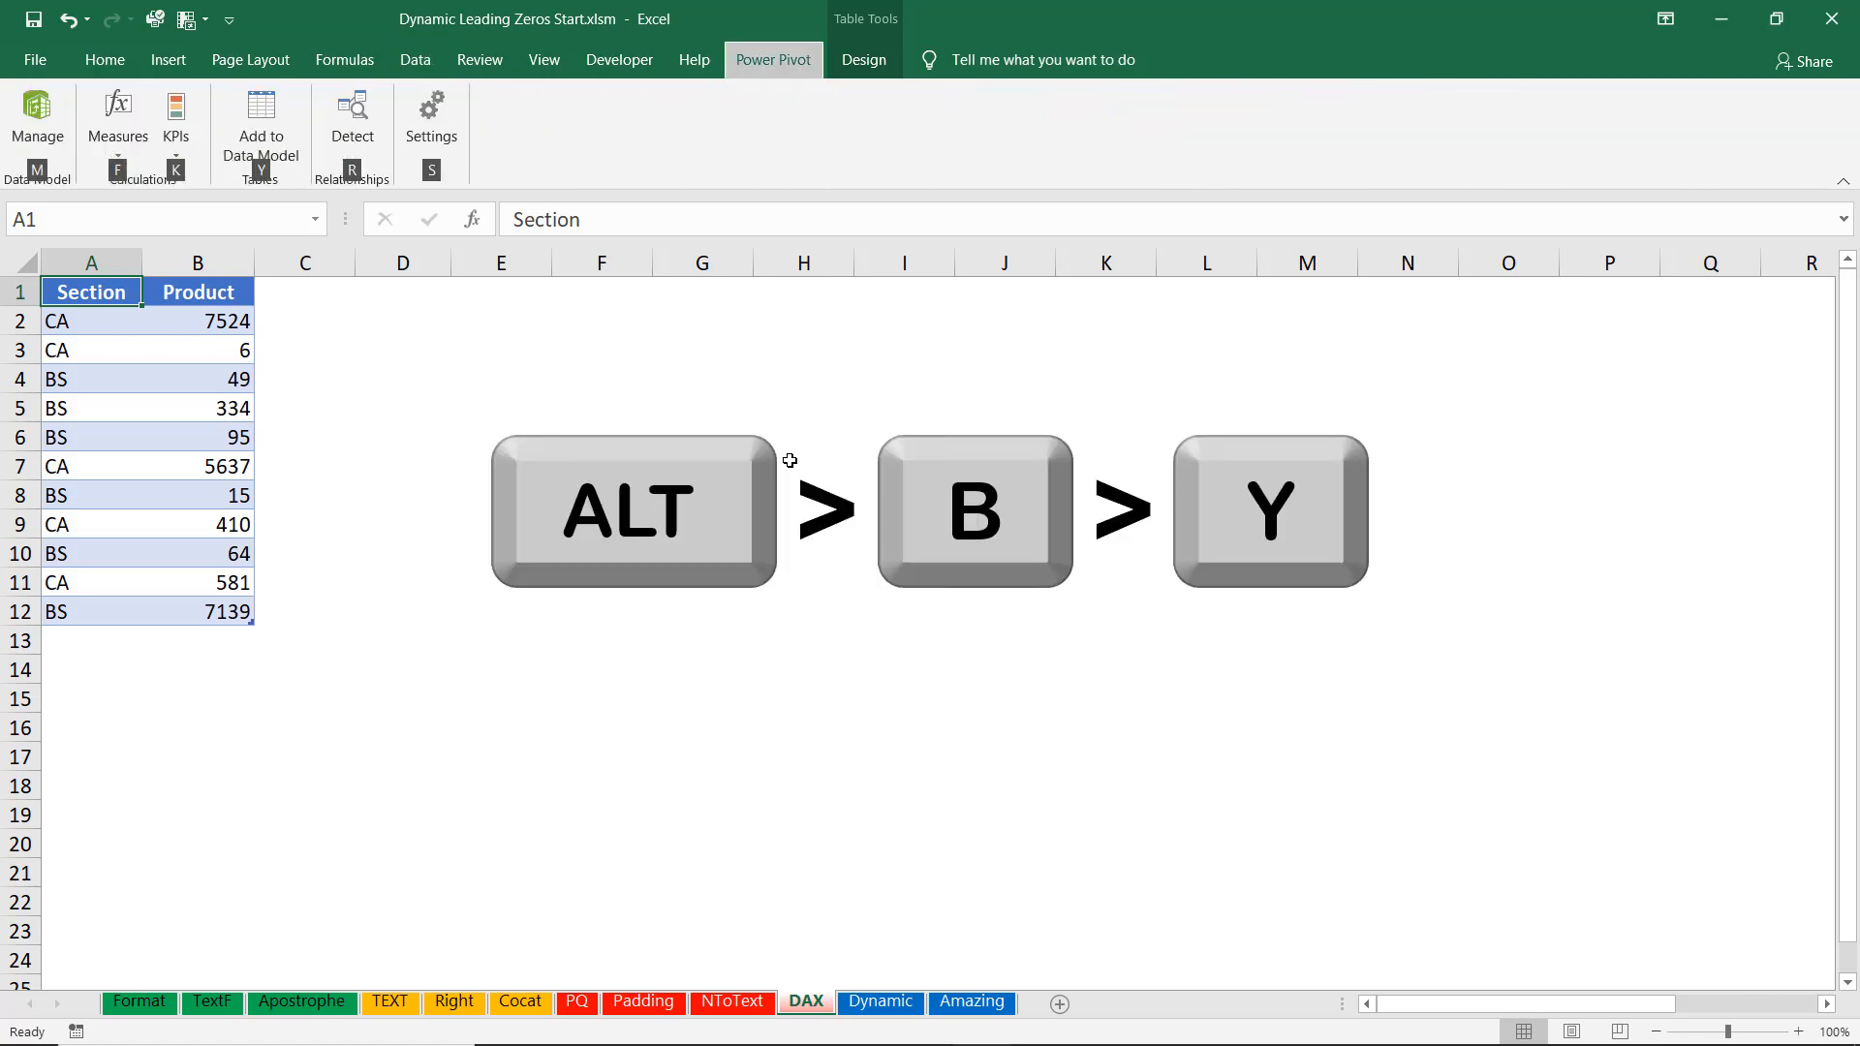
key("y")
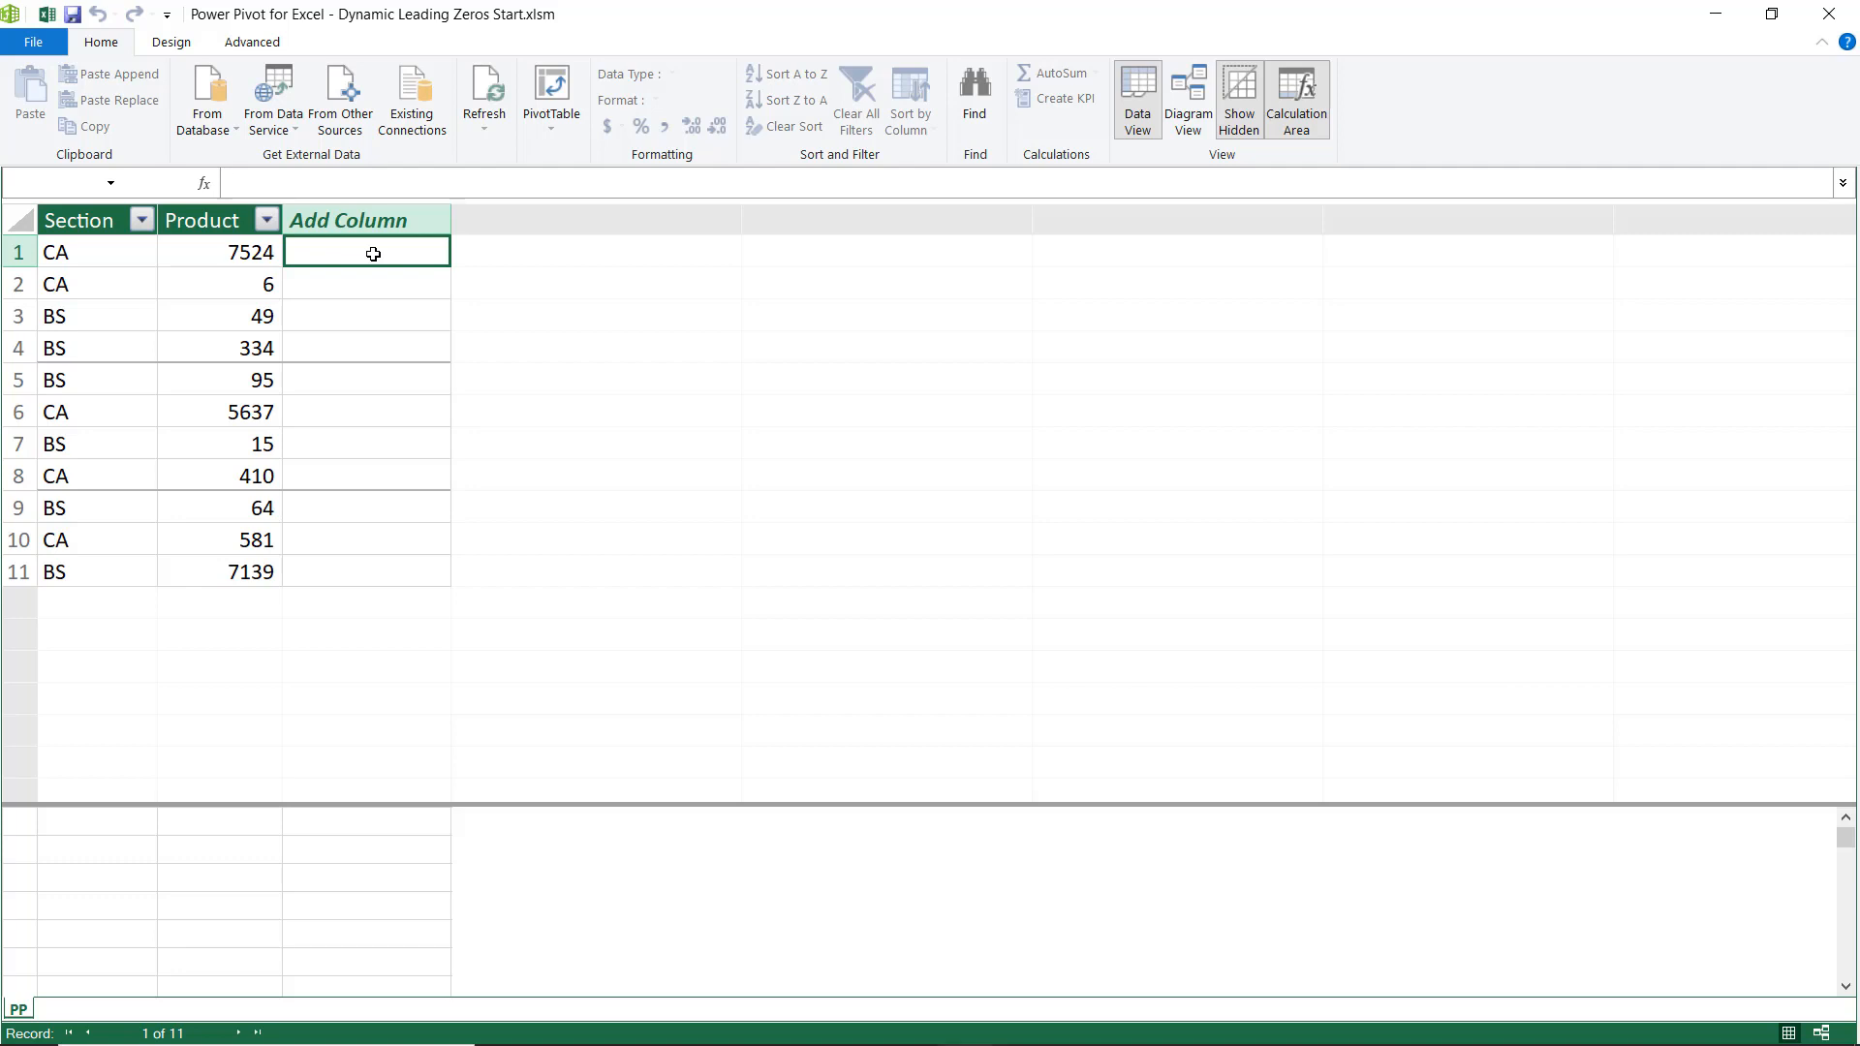
Begin a measure named Fixed that joins PP[Section] with " - " using the & operator.
type("Fixed")
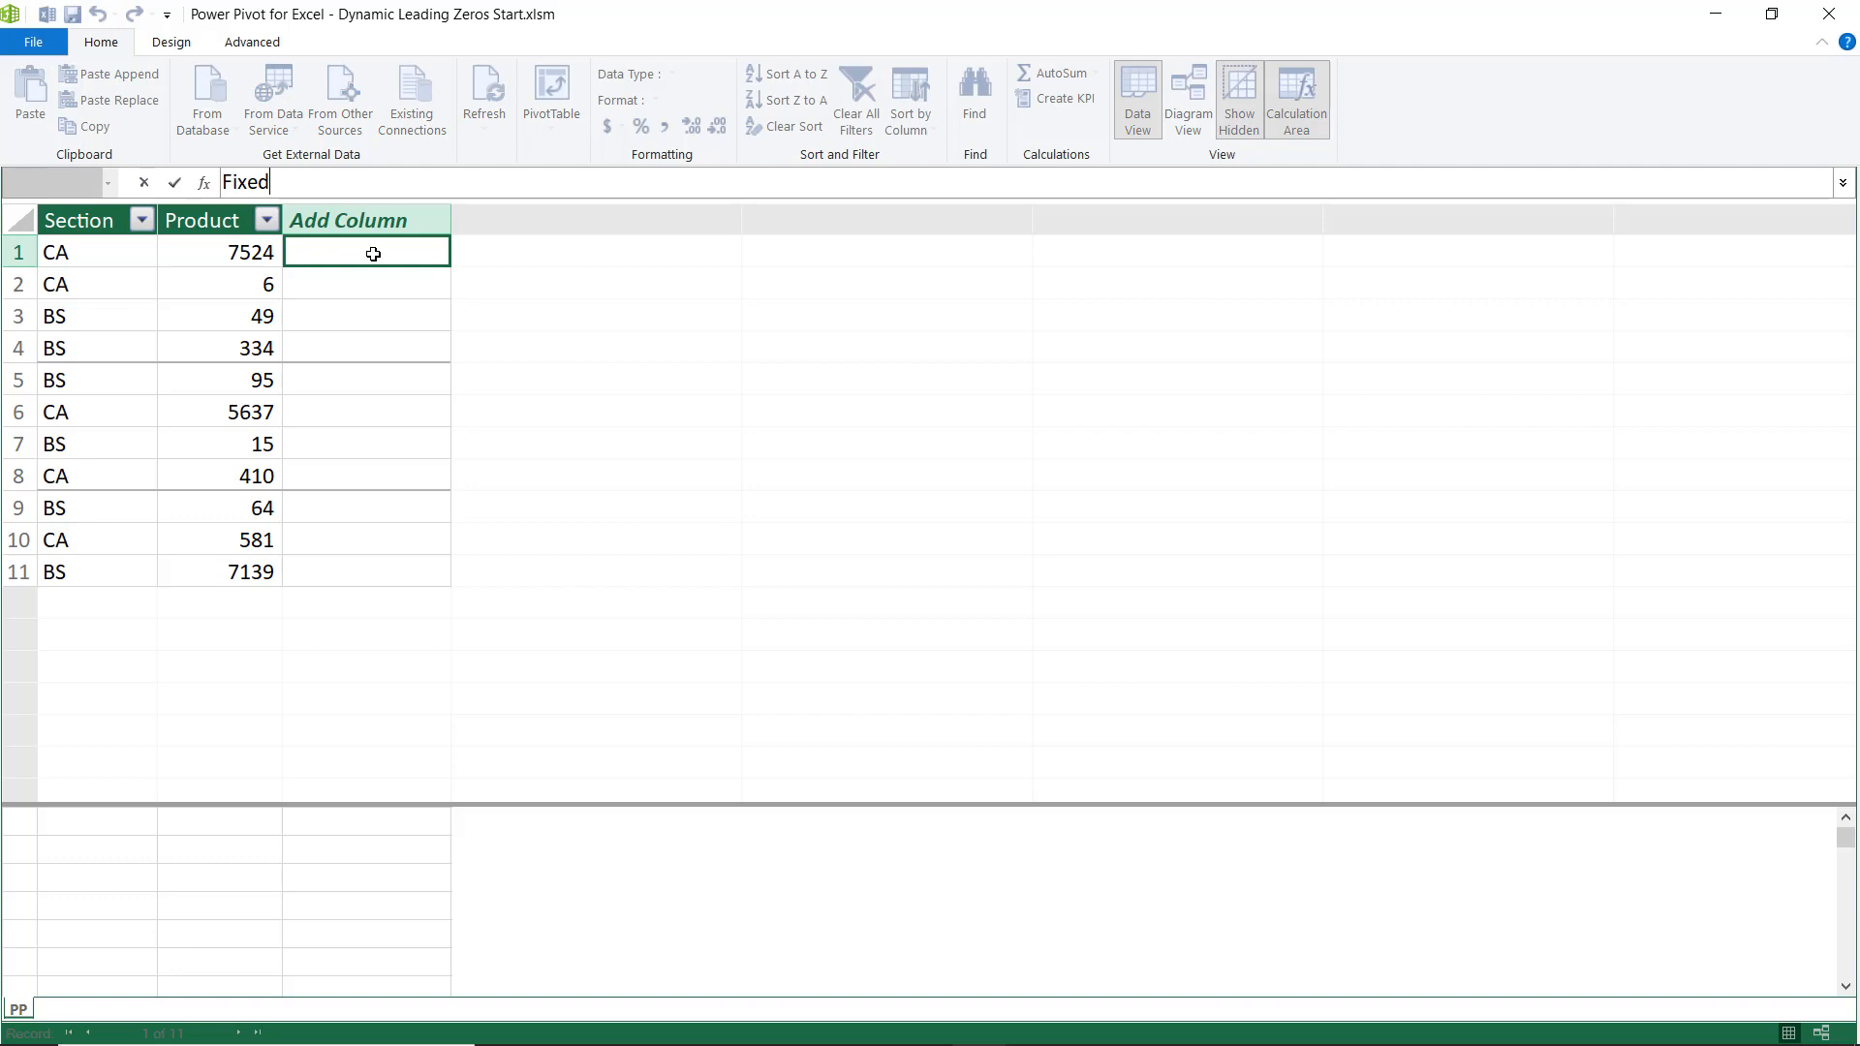
type(":=")
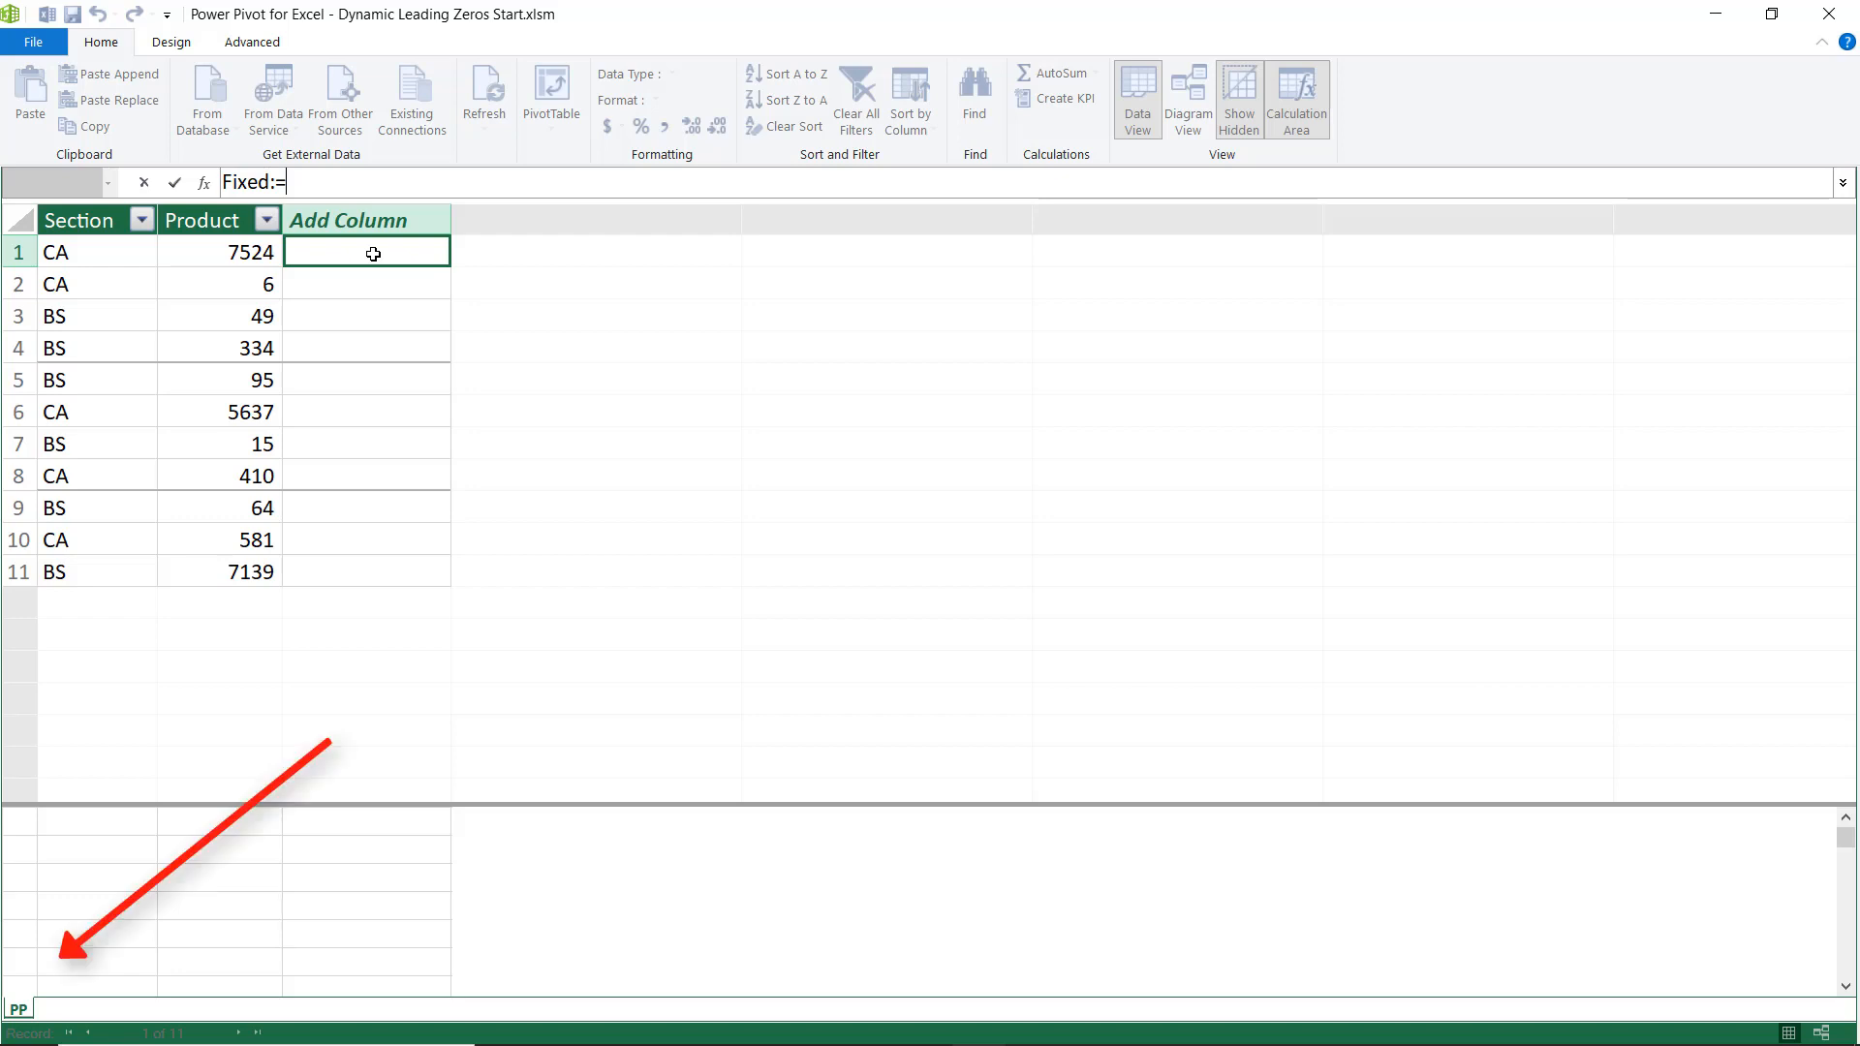
type("pp")
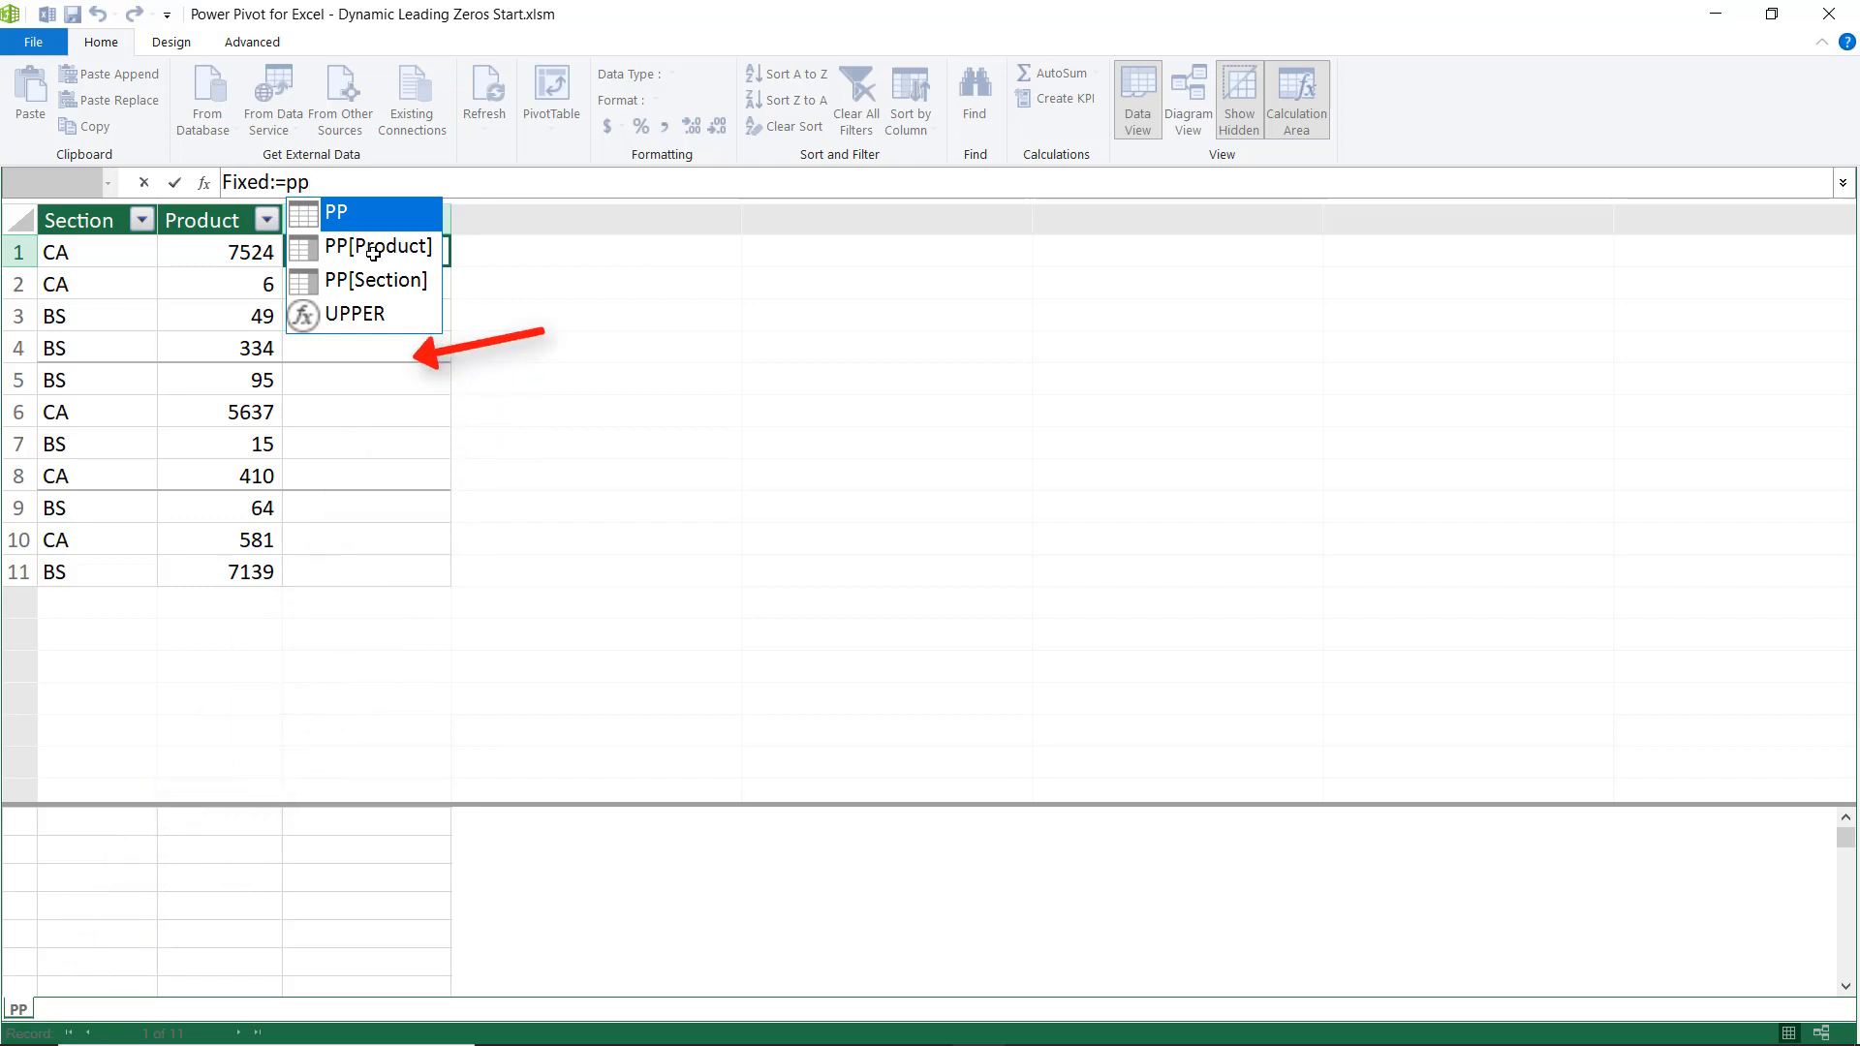
key("Down")
key("Down")
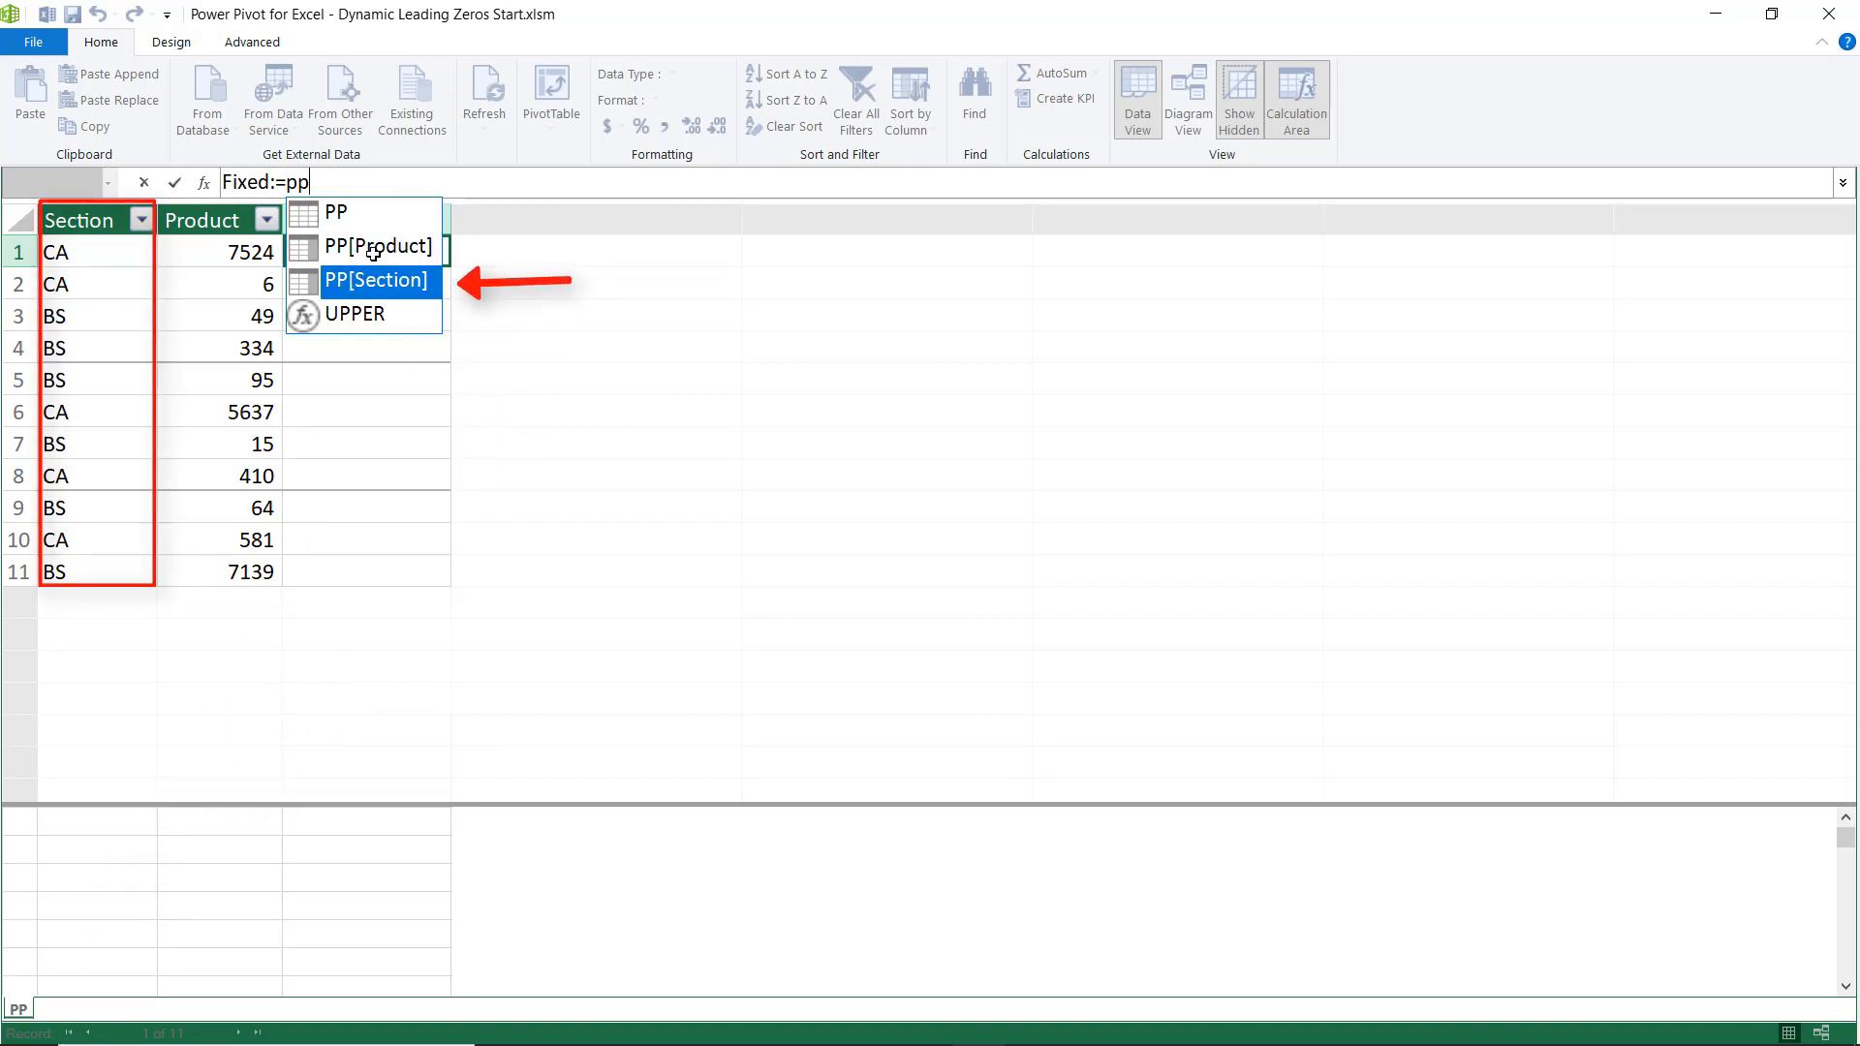
key("Tab")
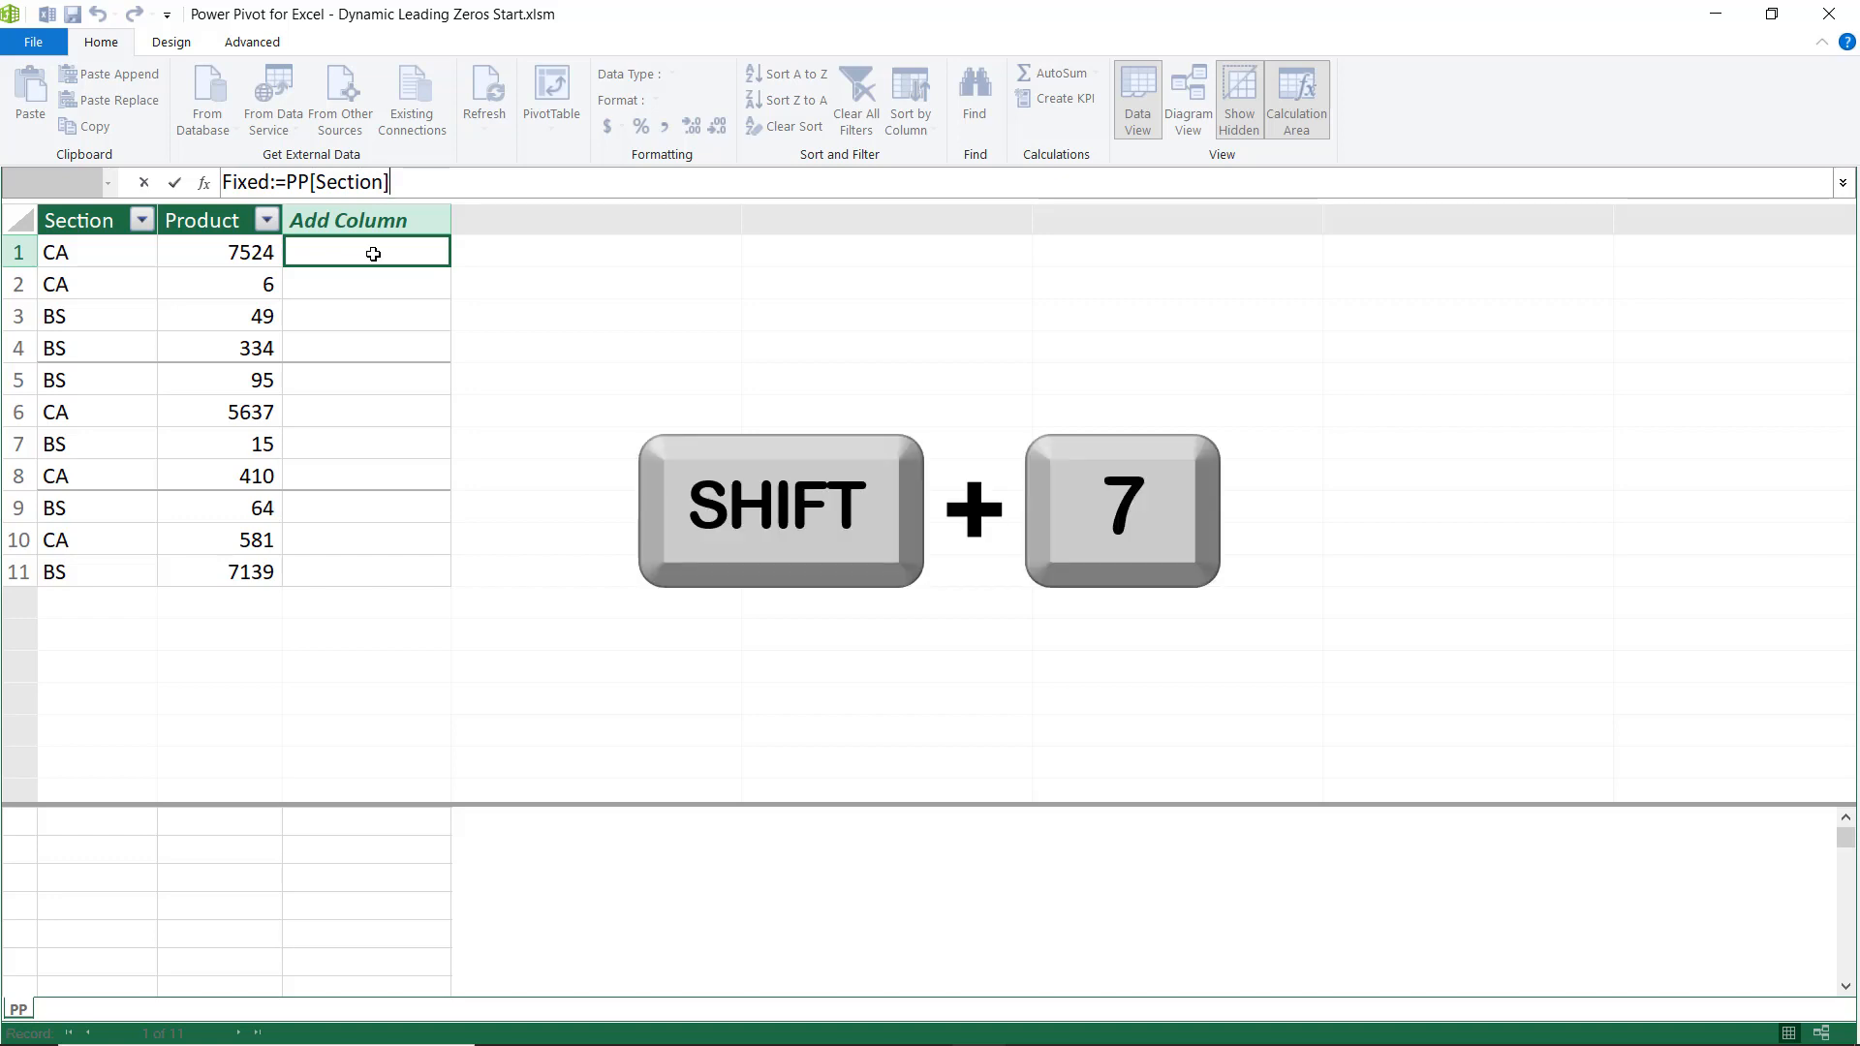
type("&")
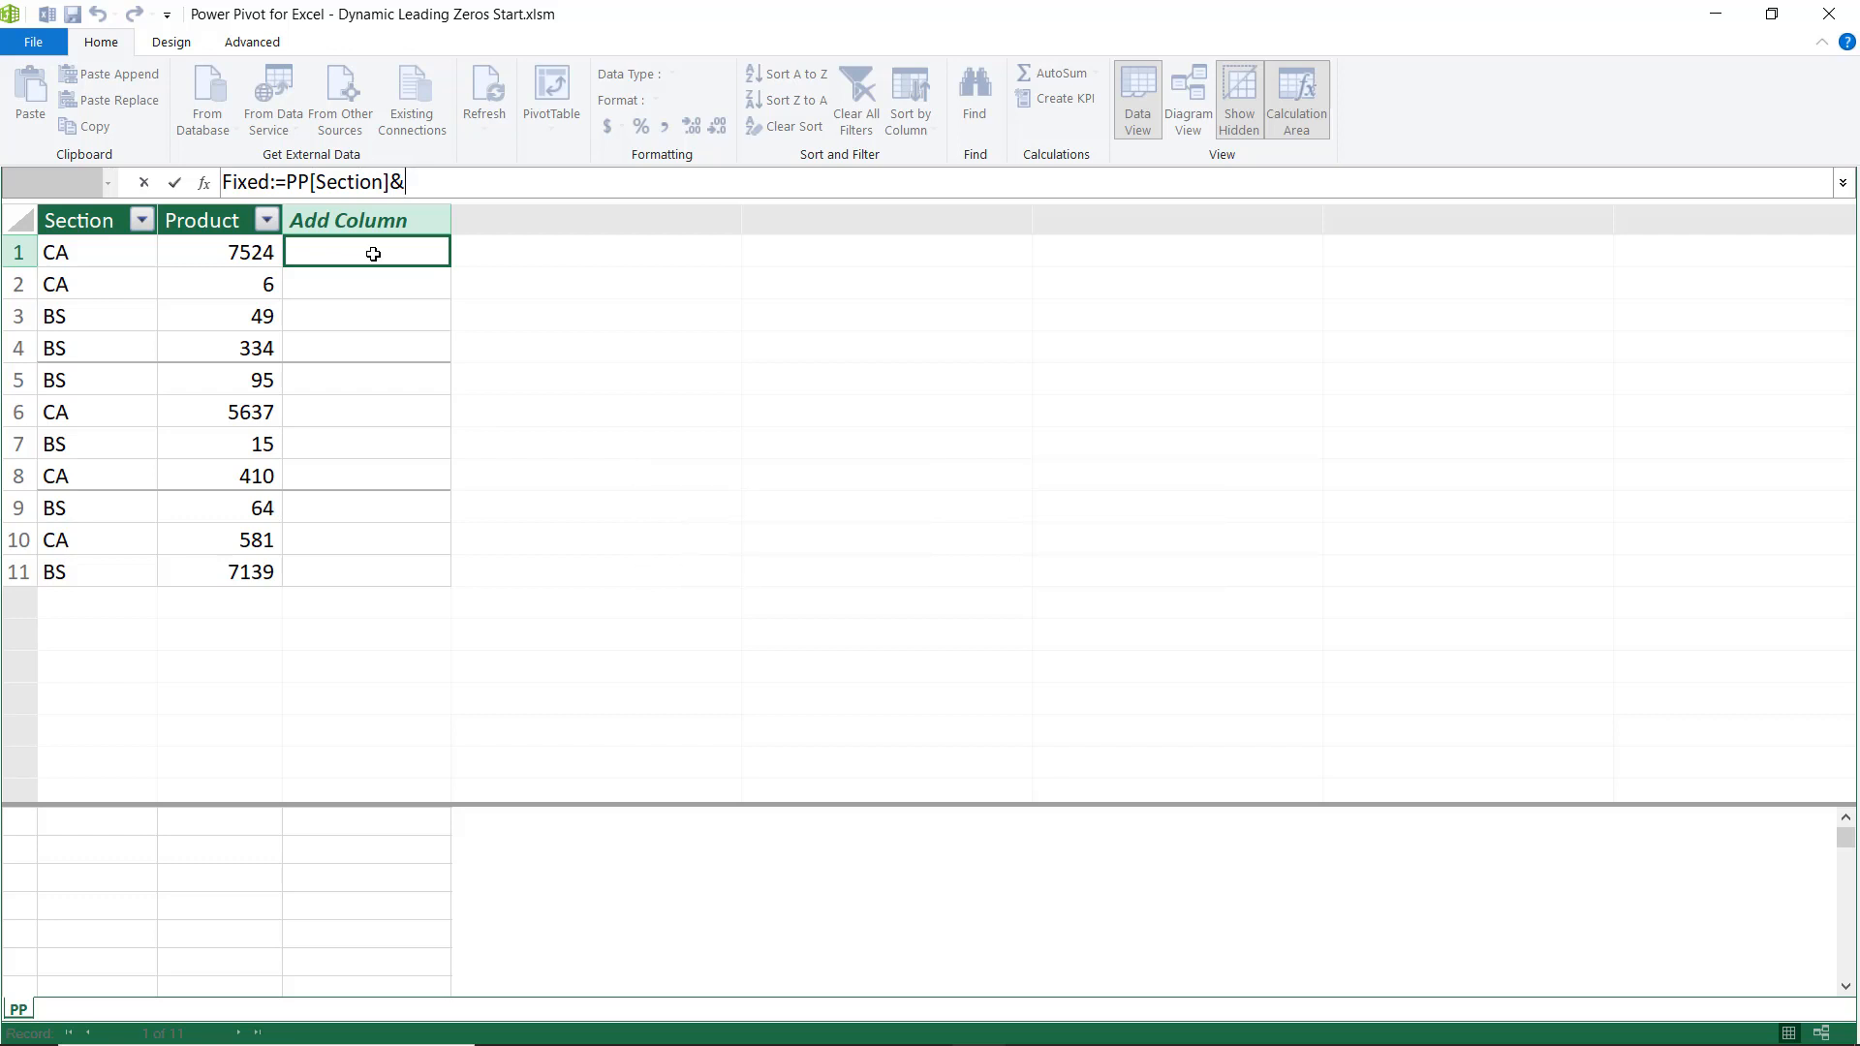
type("\" - \"")
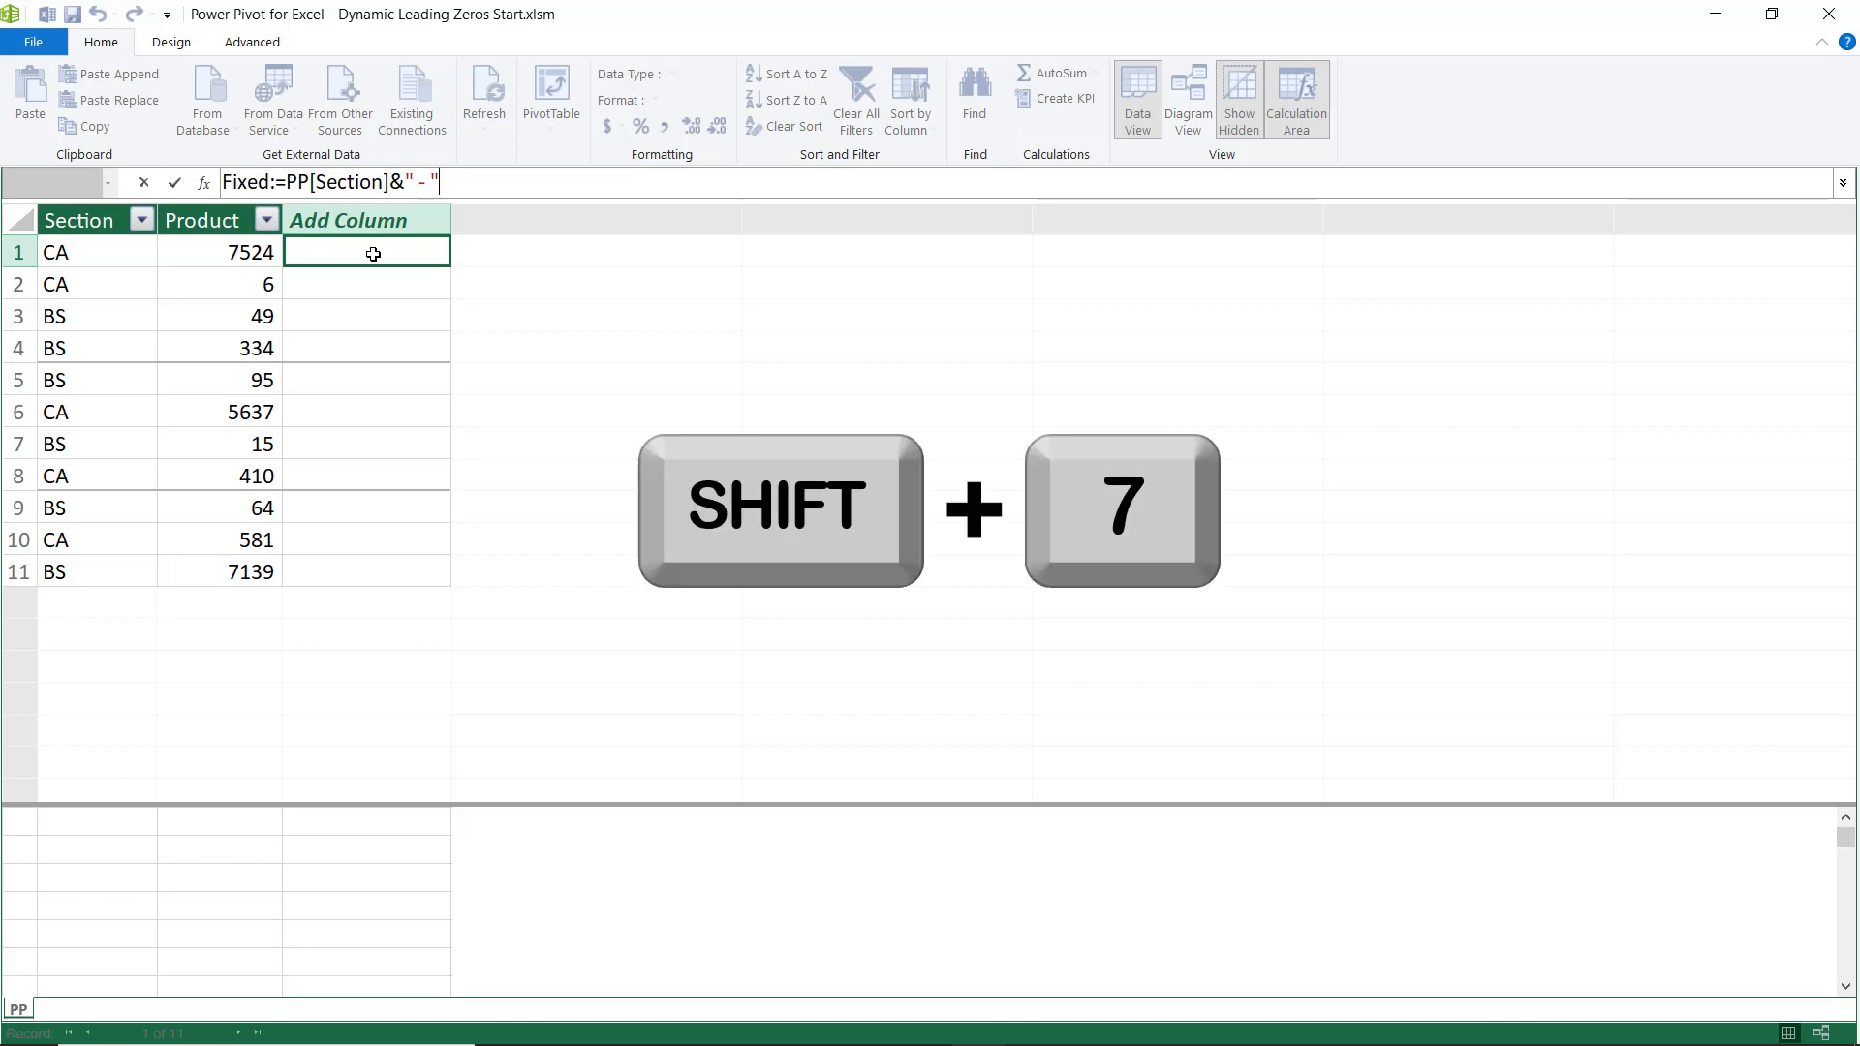
type("&")
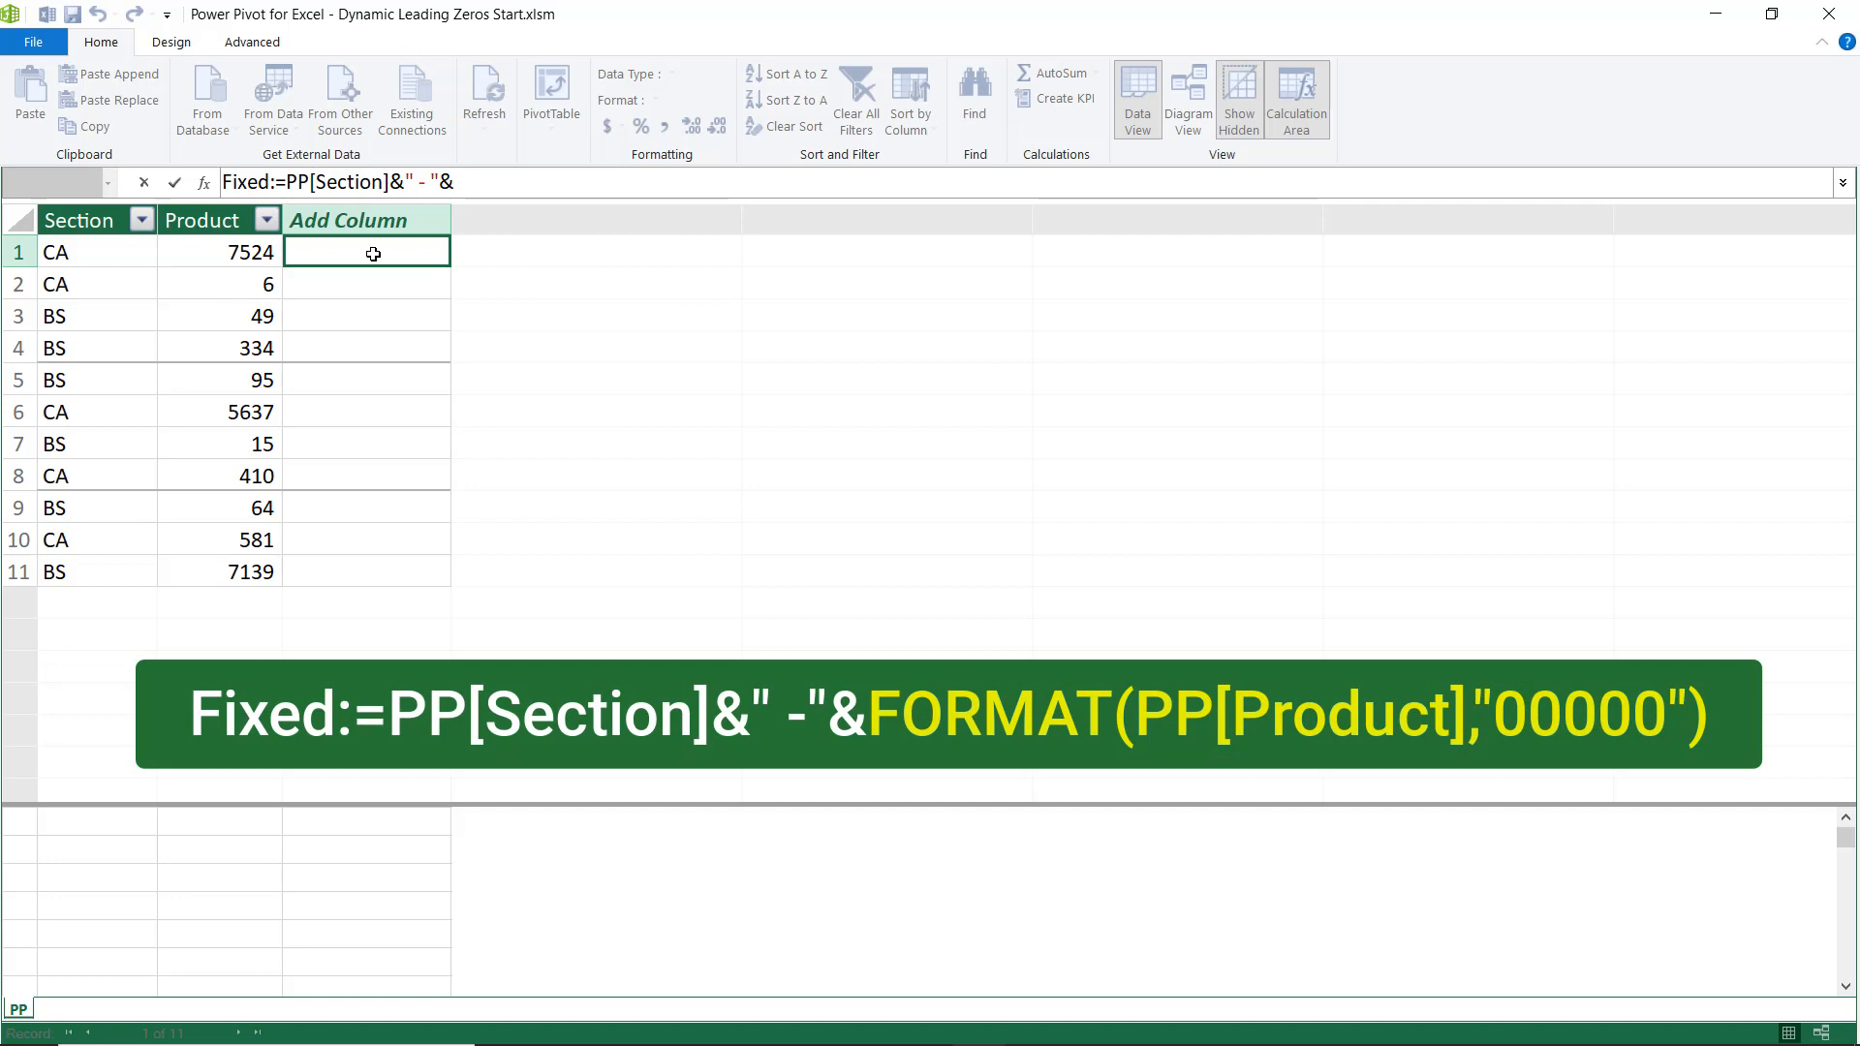
Complete the Fixed formula by appending FORMAT(PP[Product],"00000") and commit it.
type("Form")
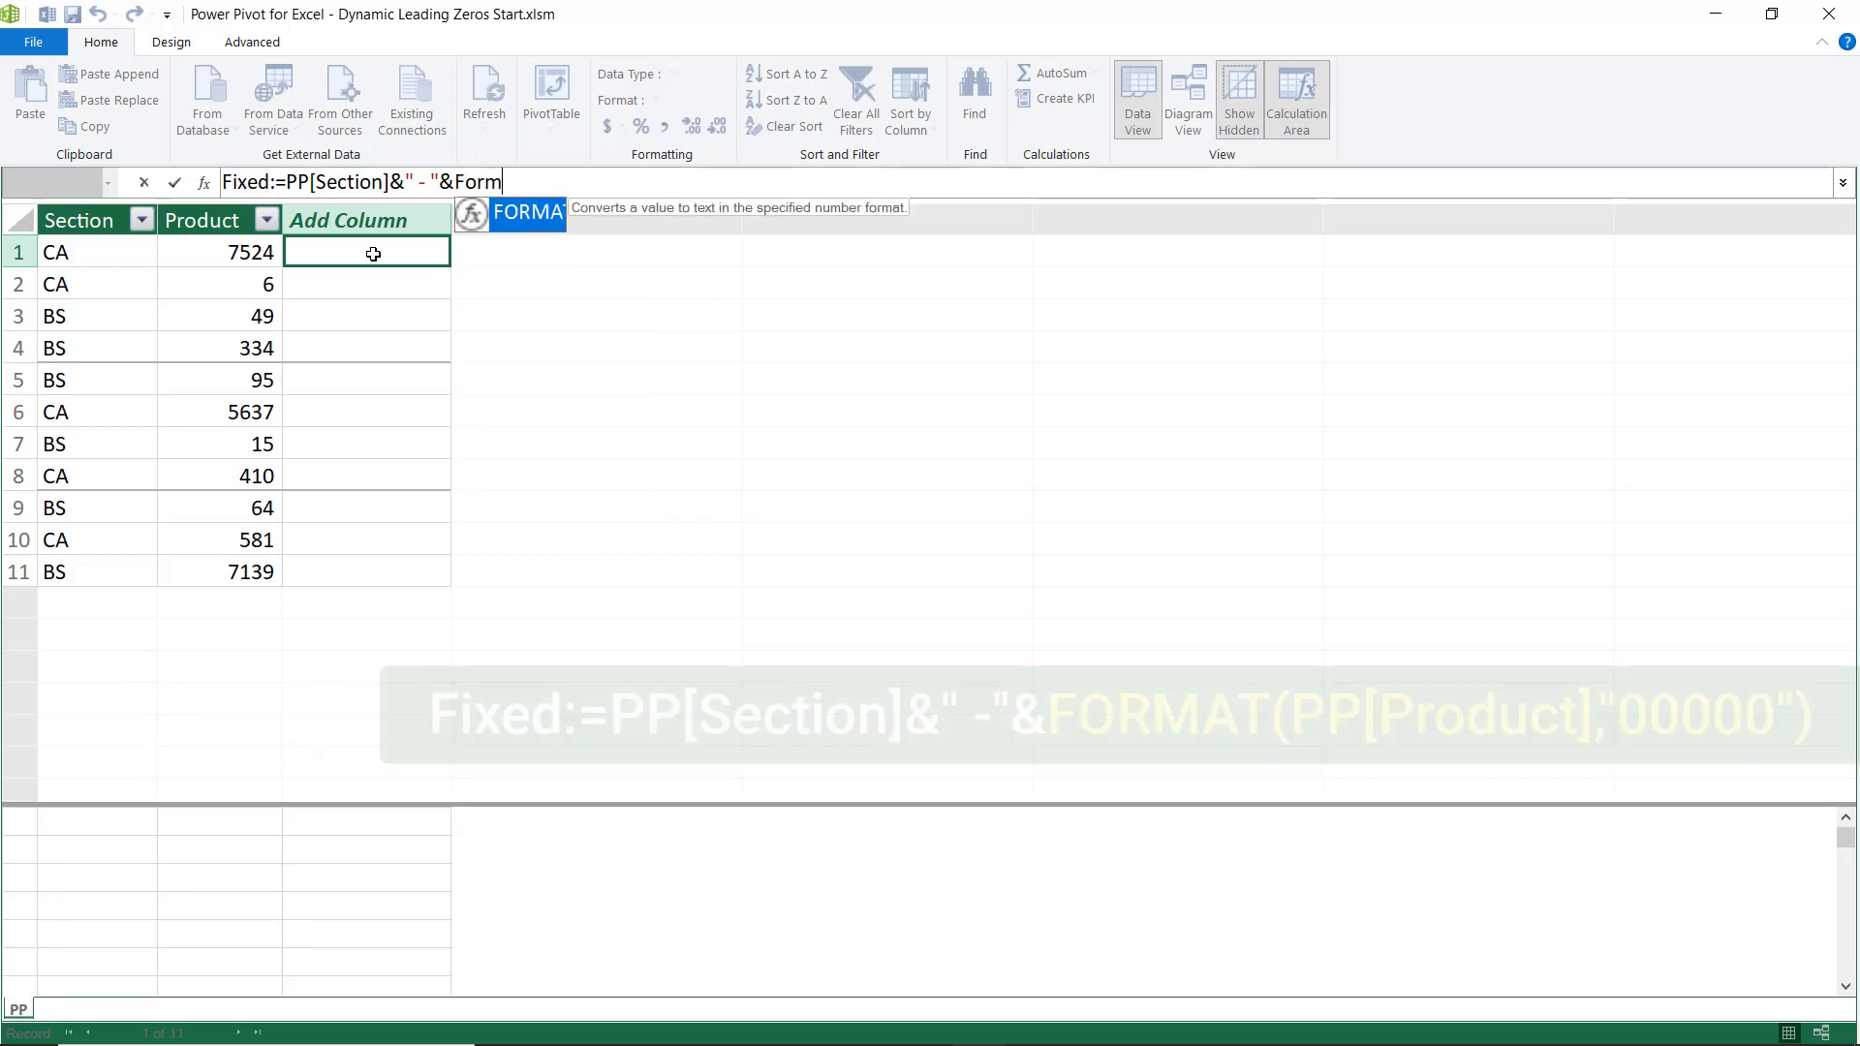
key("Tab")
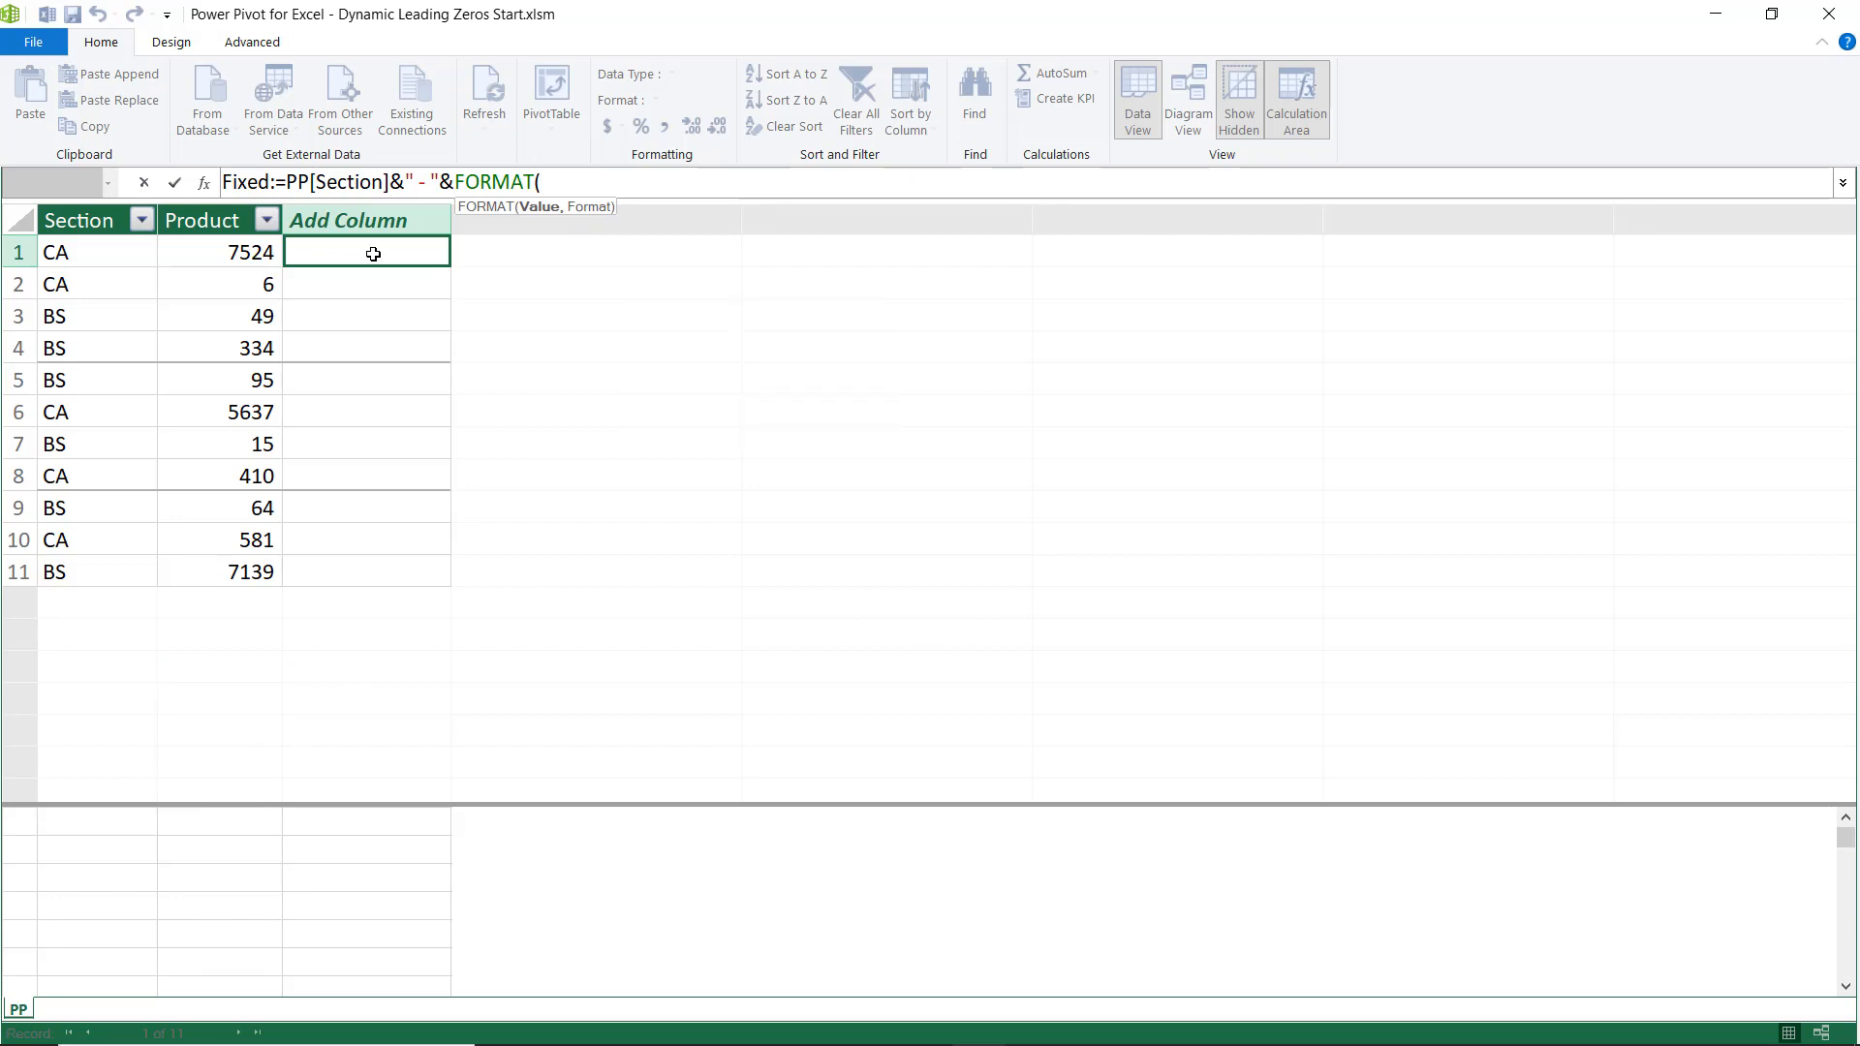
type("pp")
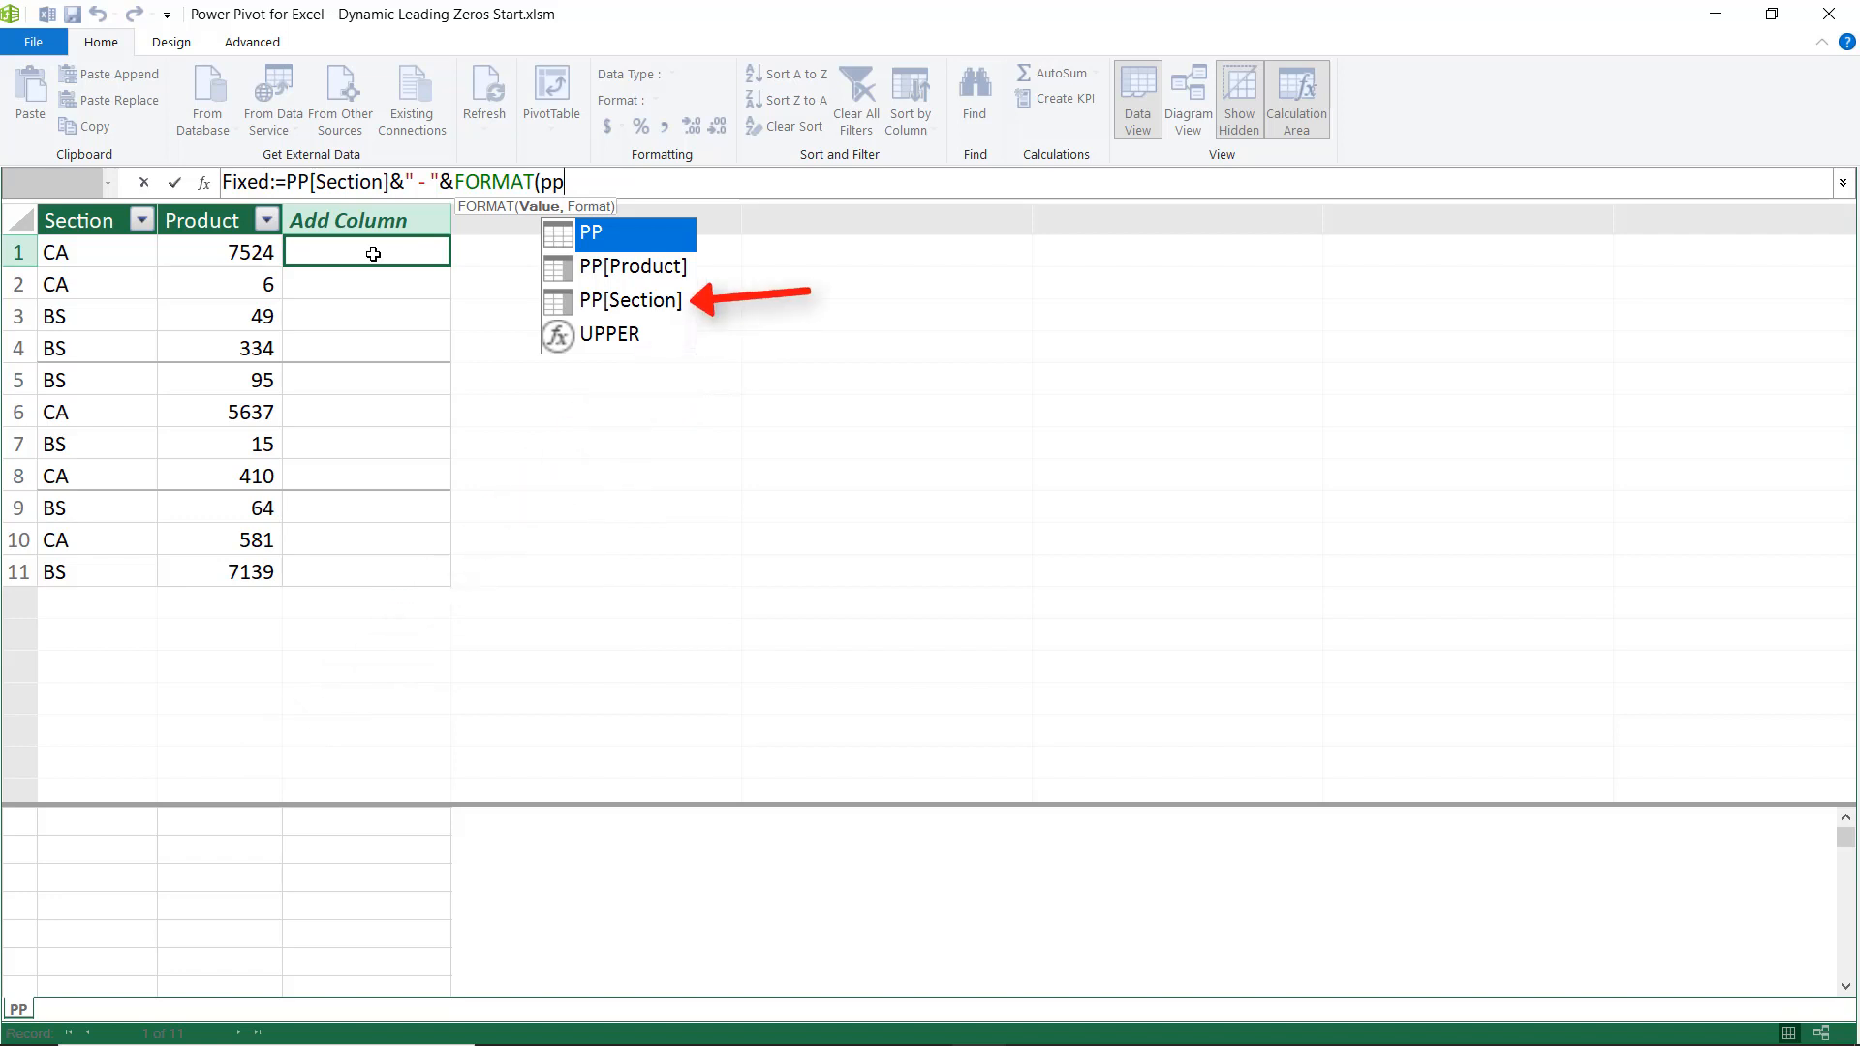
key("Down")
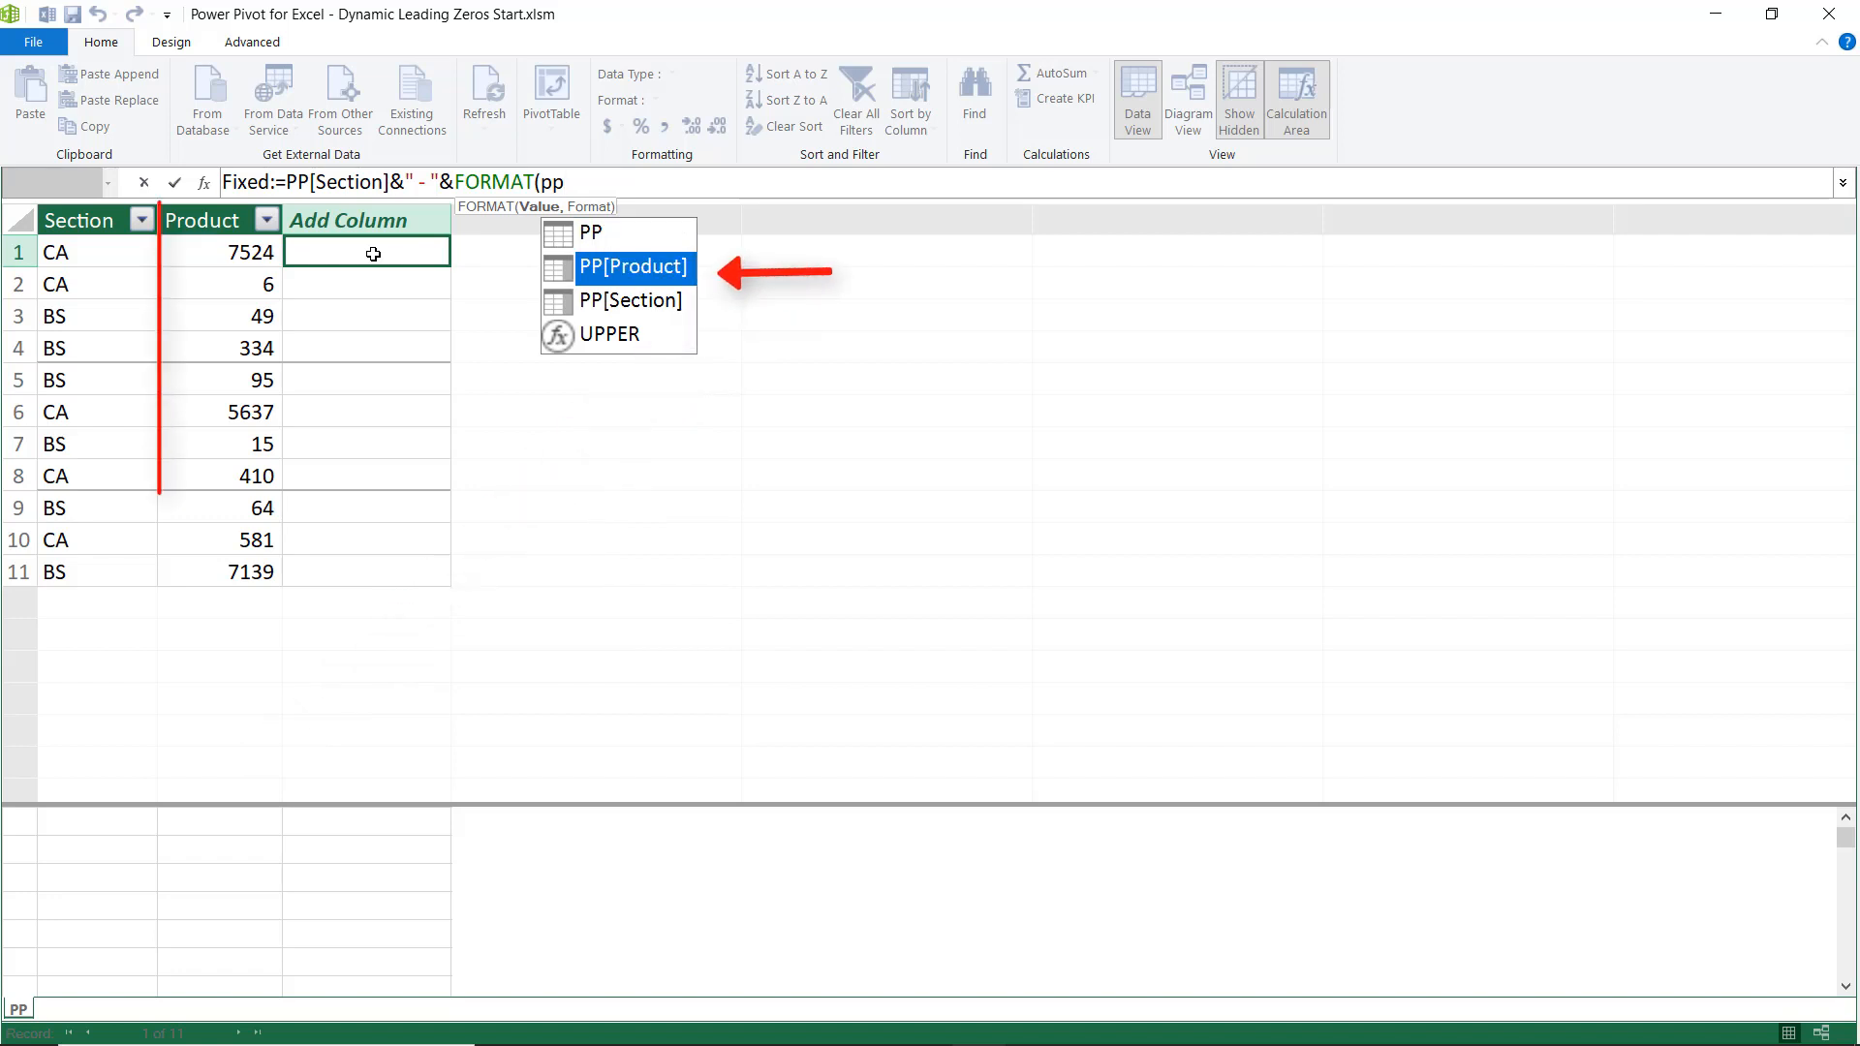
key("Tab")
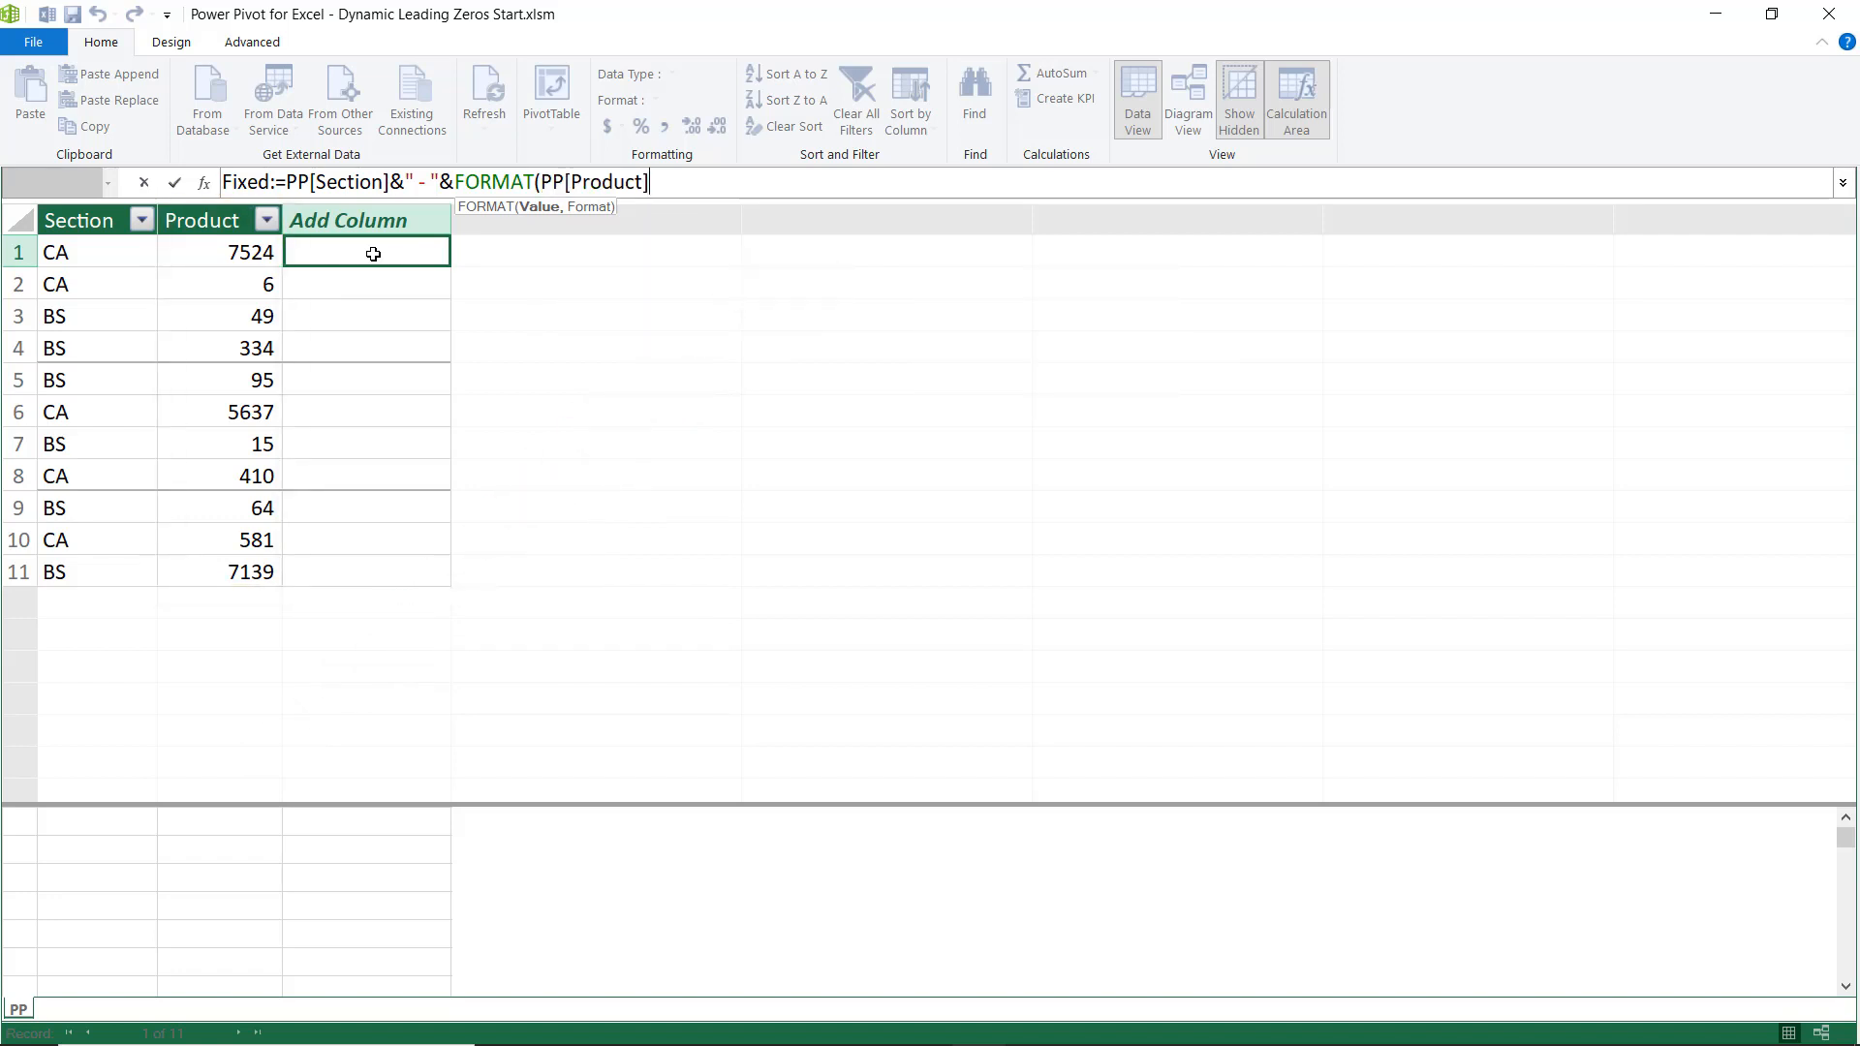
type(",")
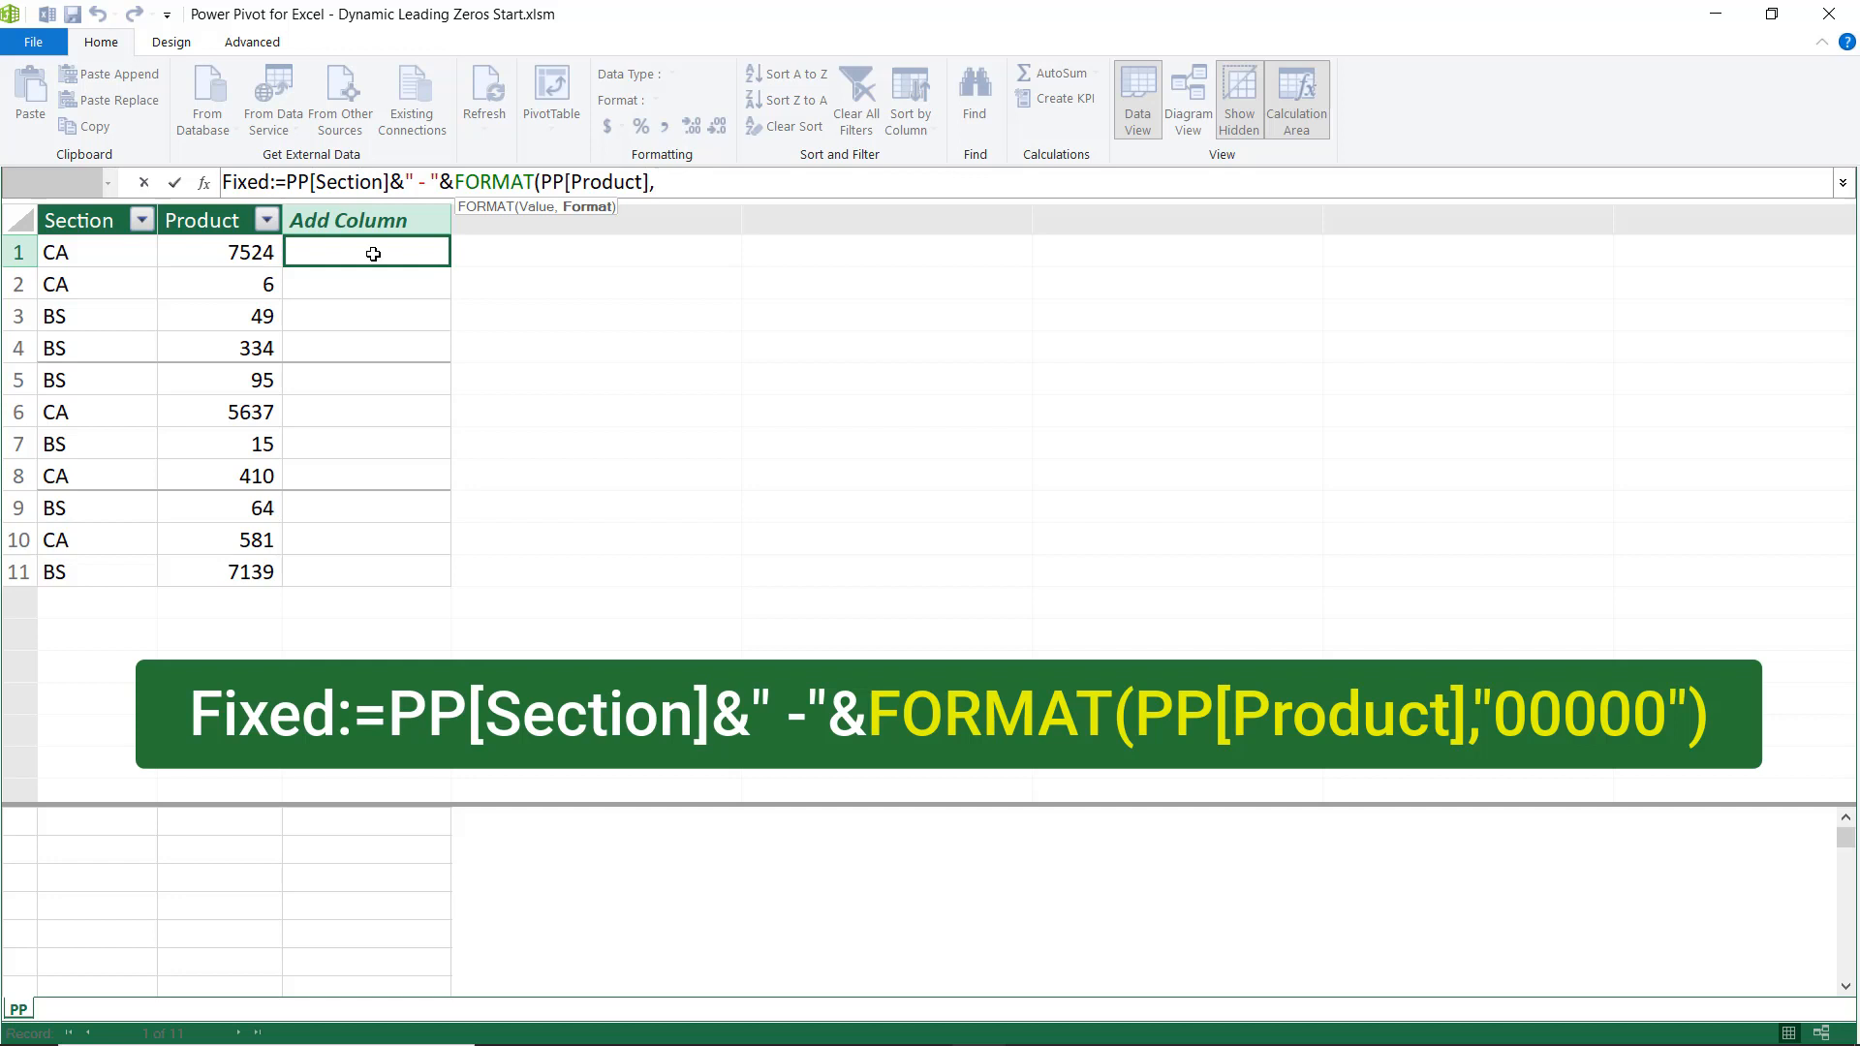
type("\"00000\")")
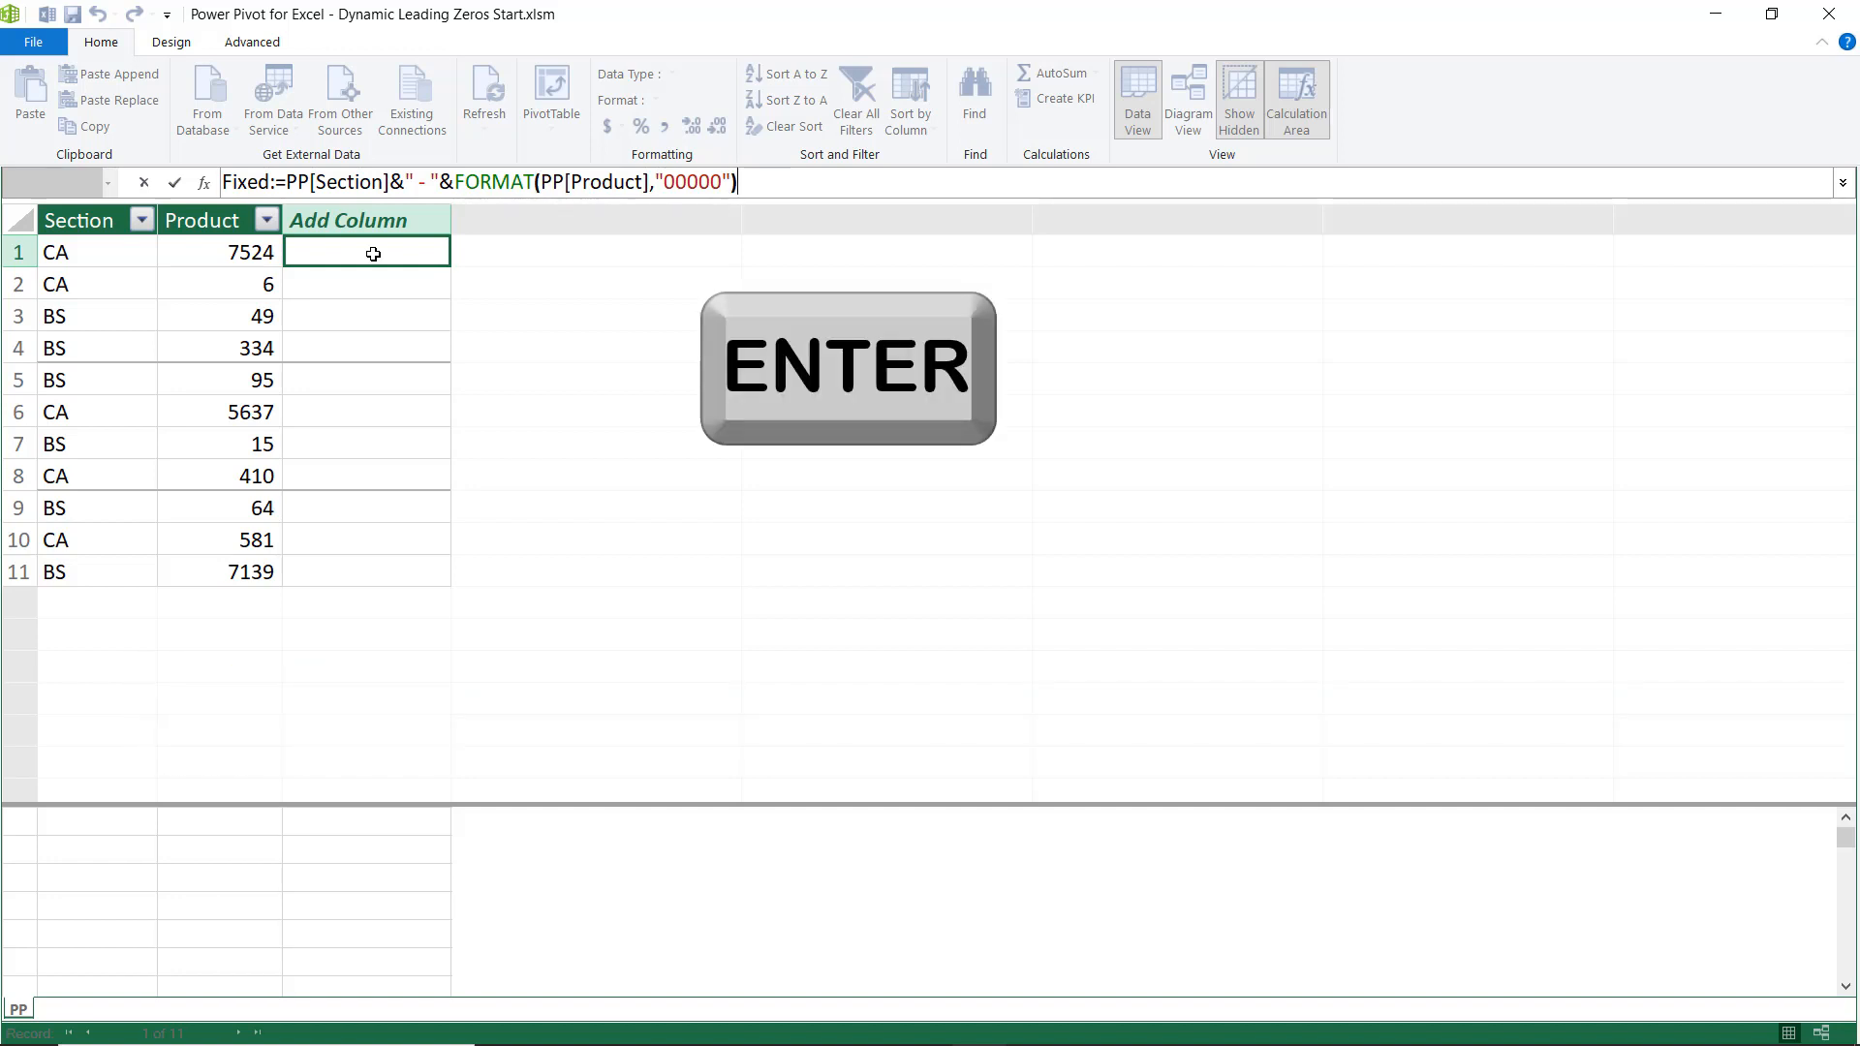
key("Return")
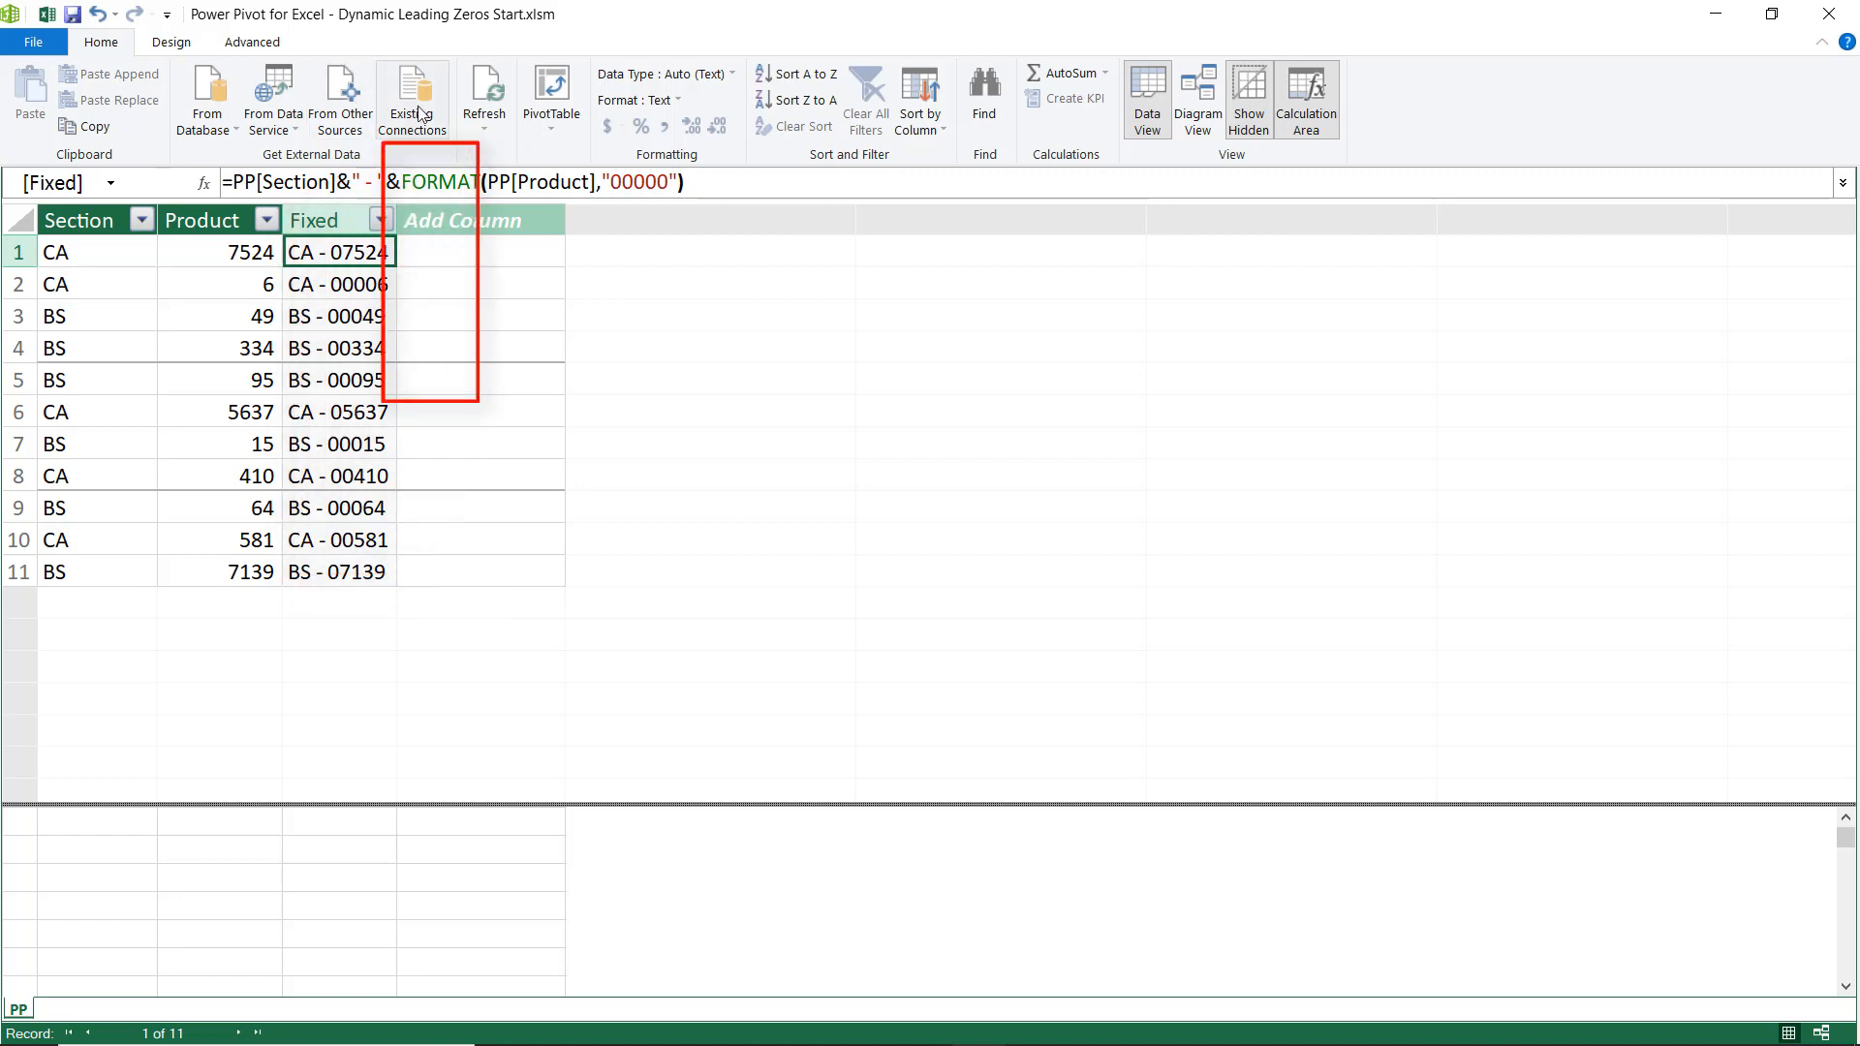
Insert a PivotTable from the data model at DAX!$D$1 and add the PP table's Fixed field to Rows.
left_click(554, 132)
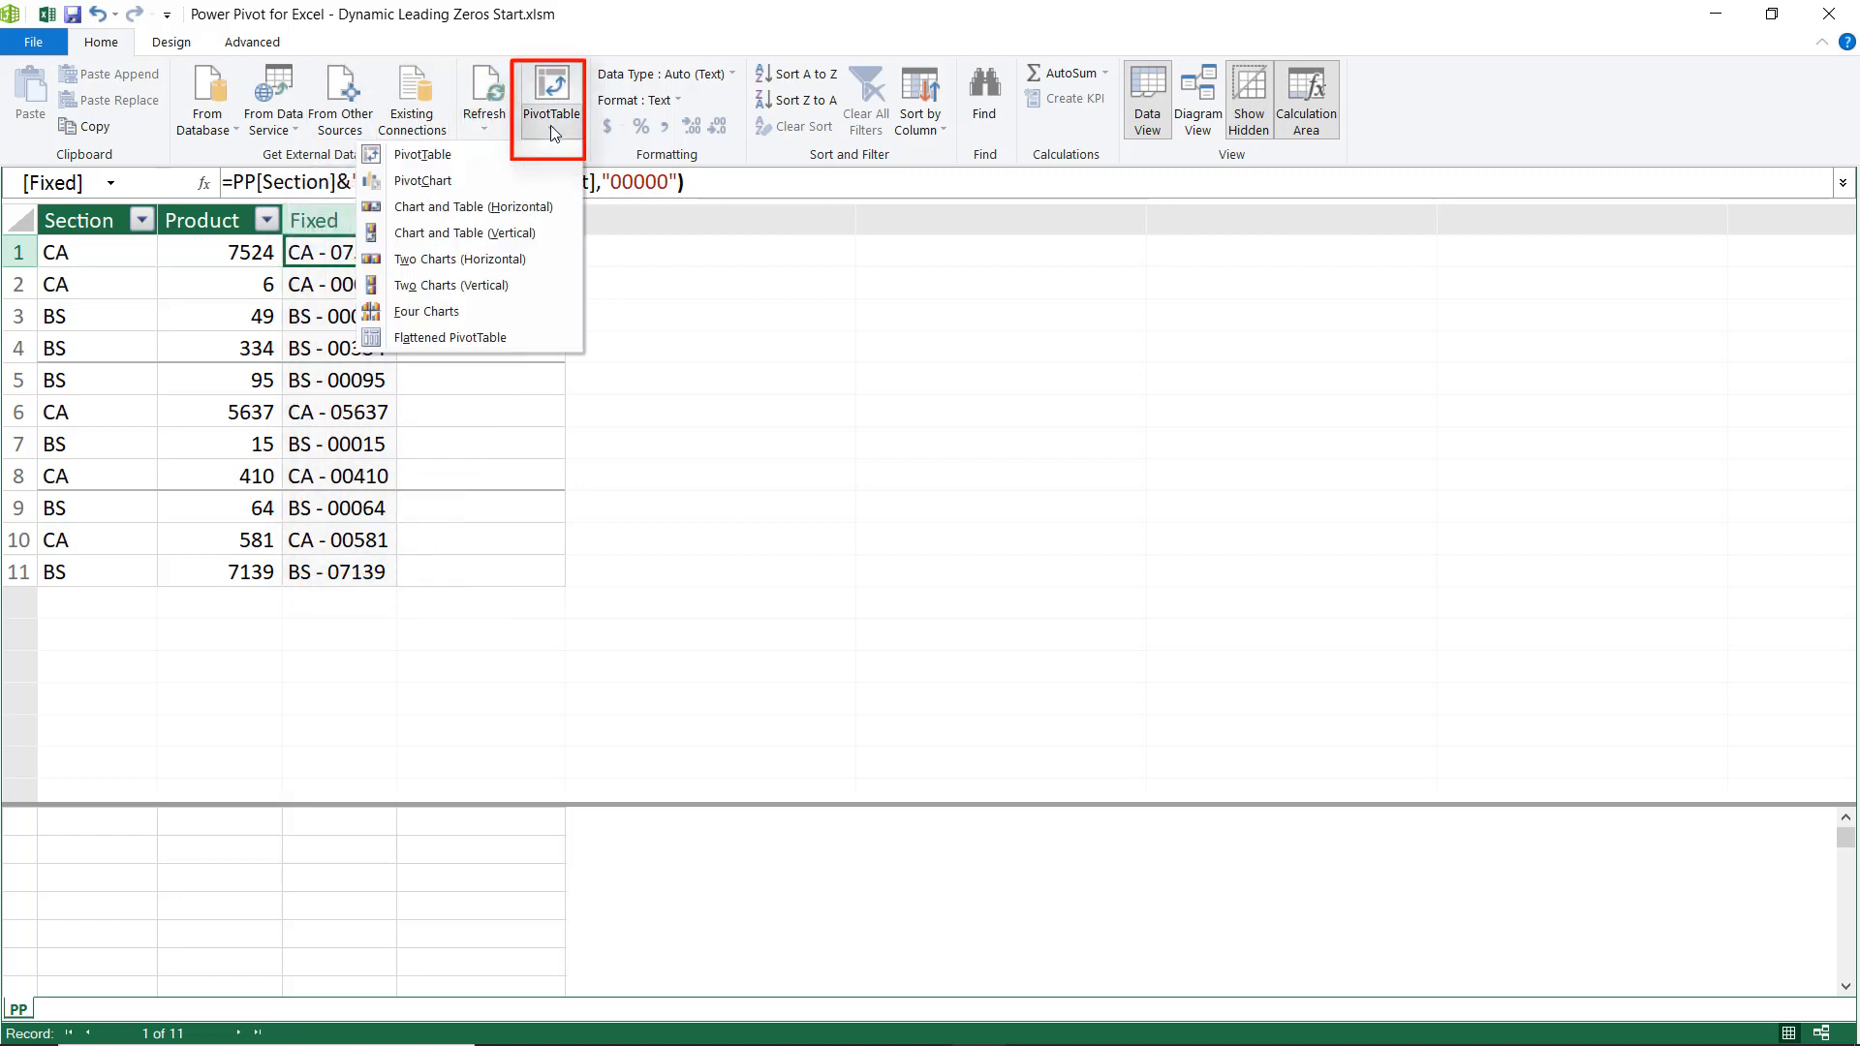
left_click(442, 156)
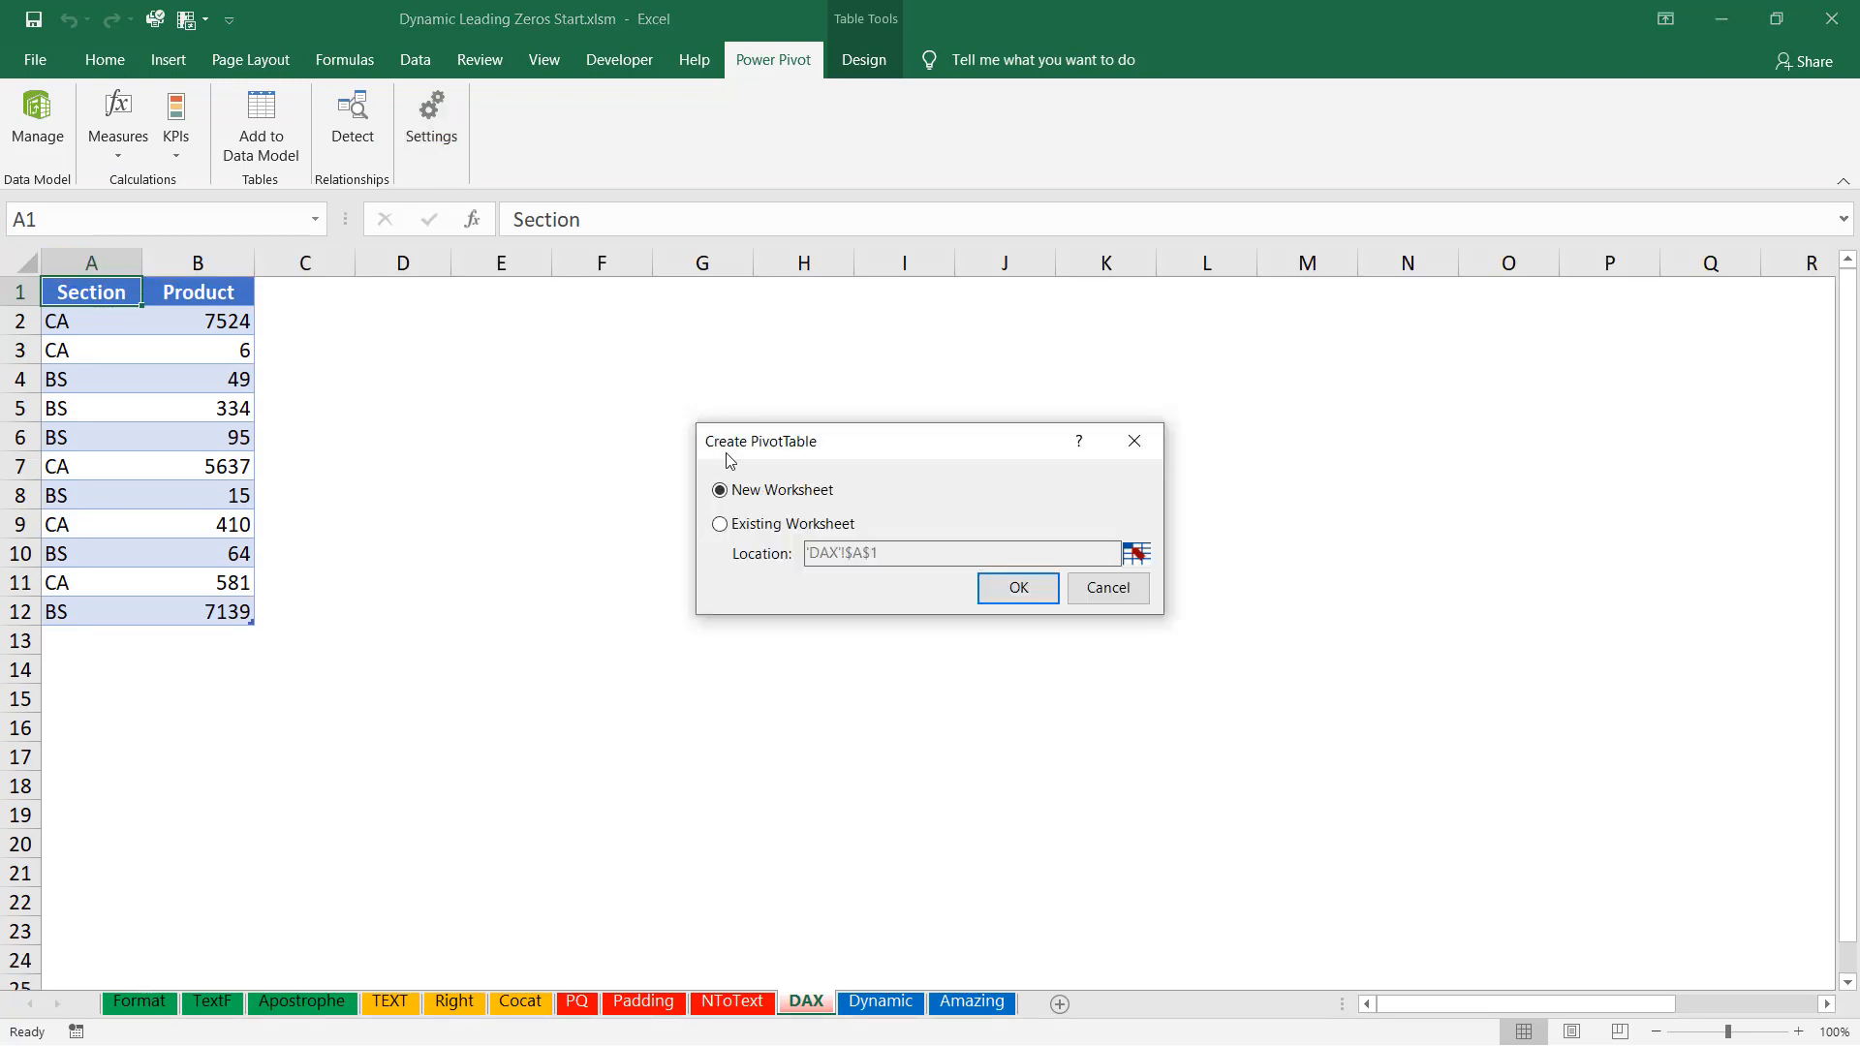
left_click(719, 524)
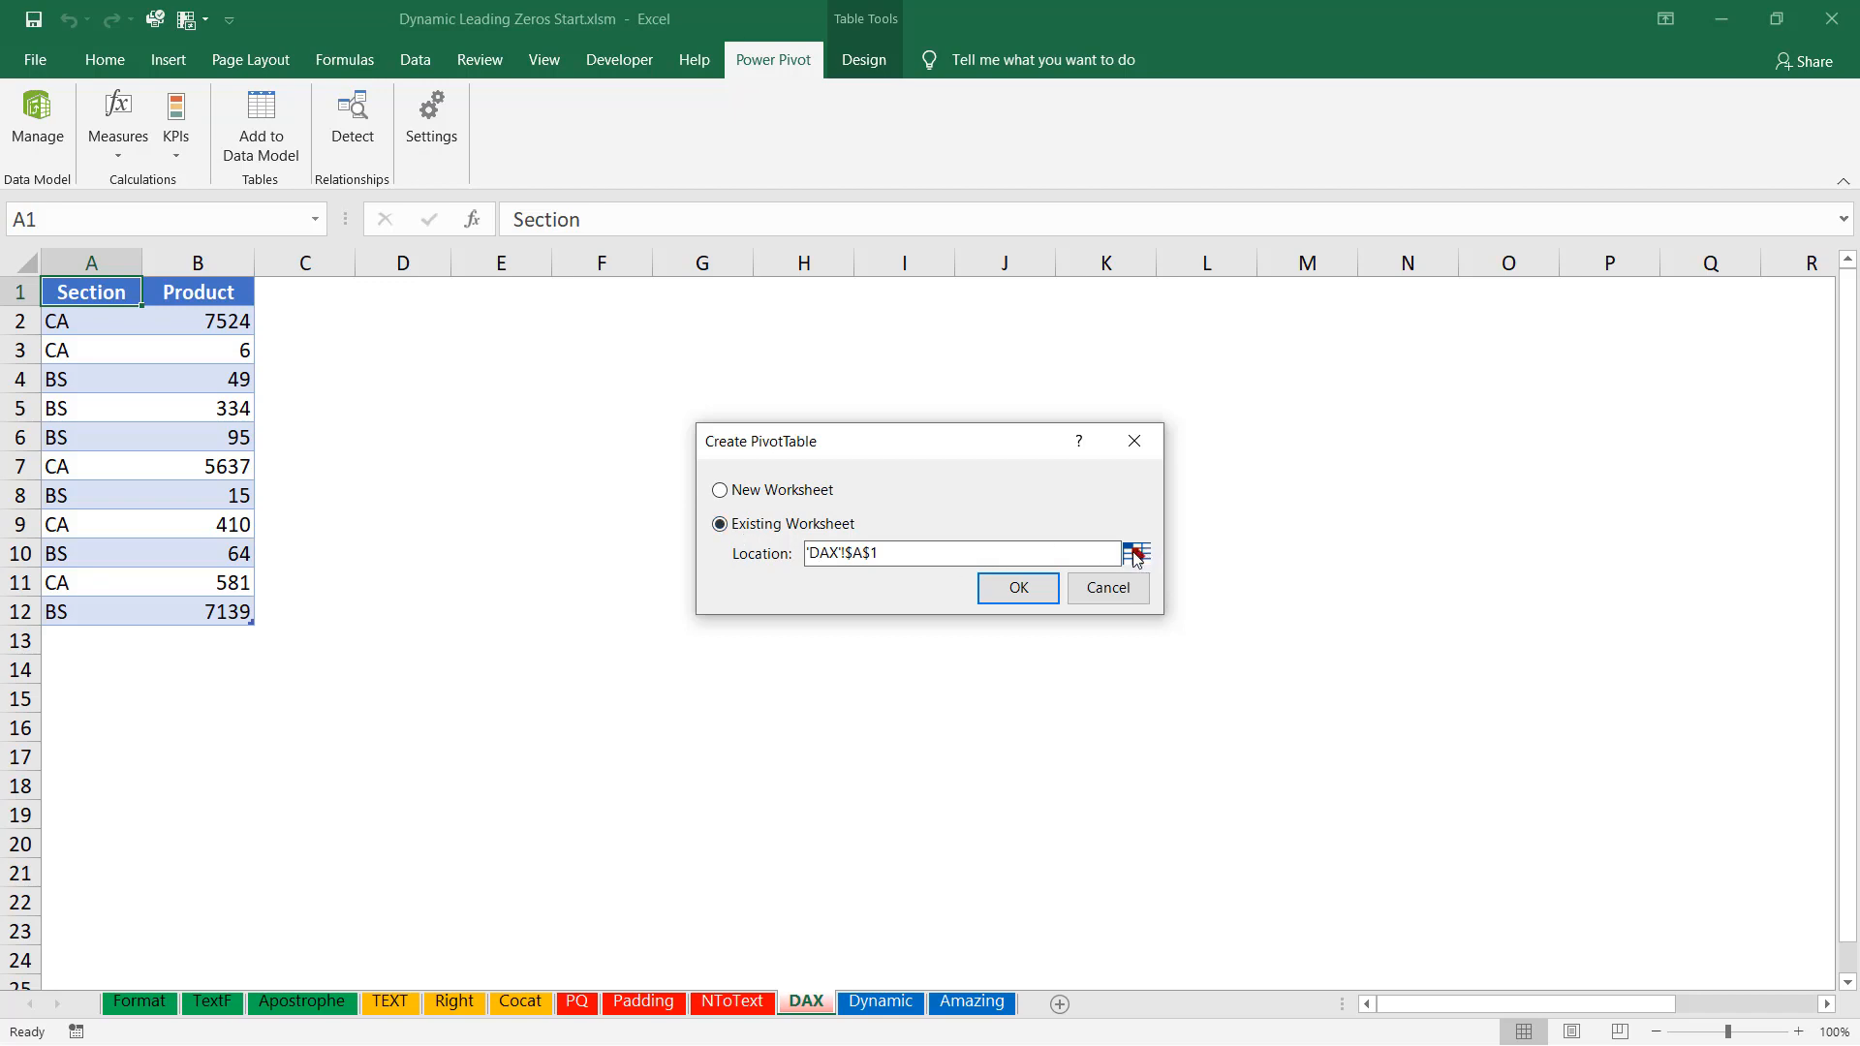
left_click(1135, 553)
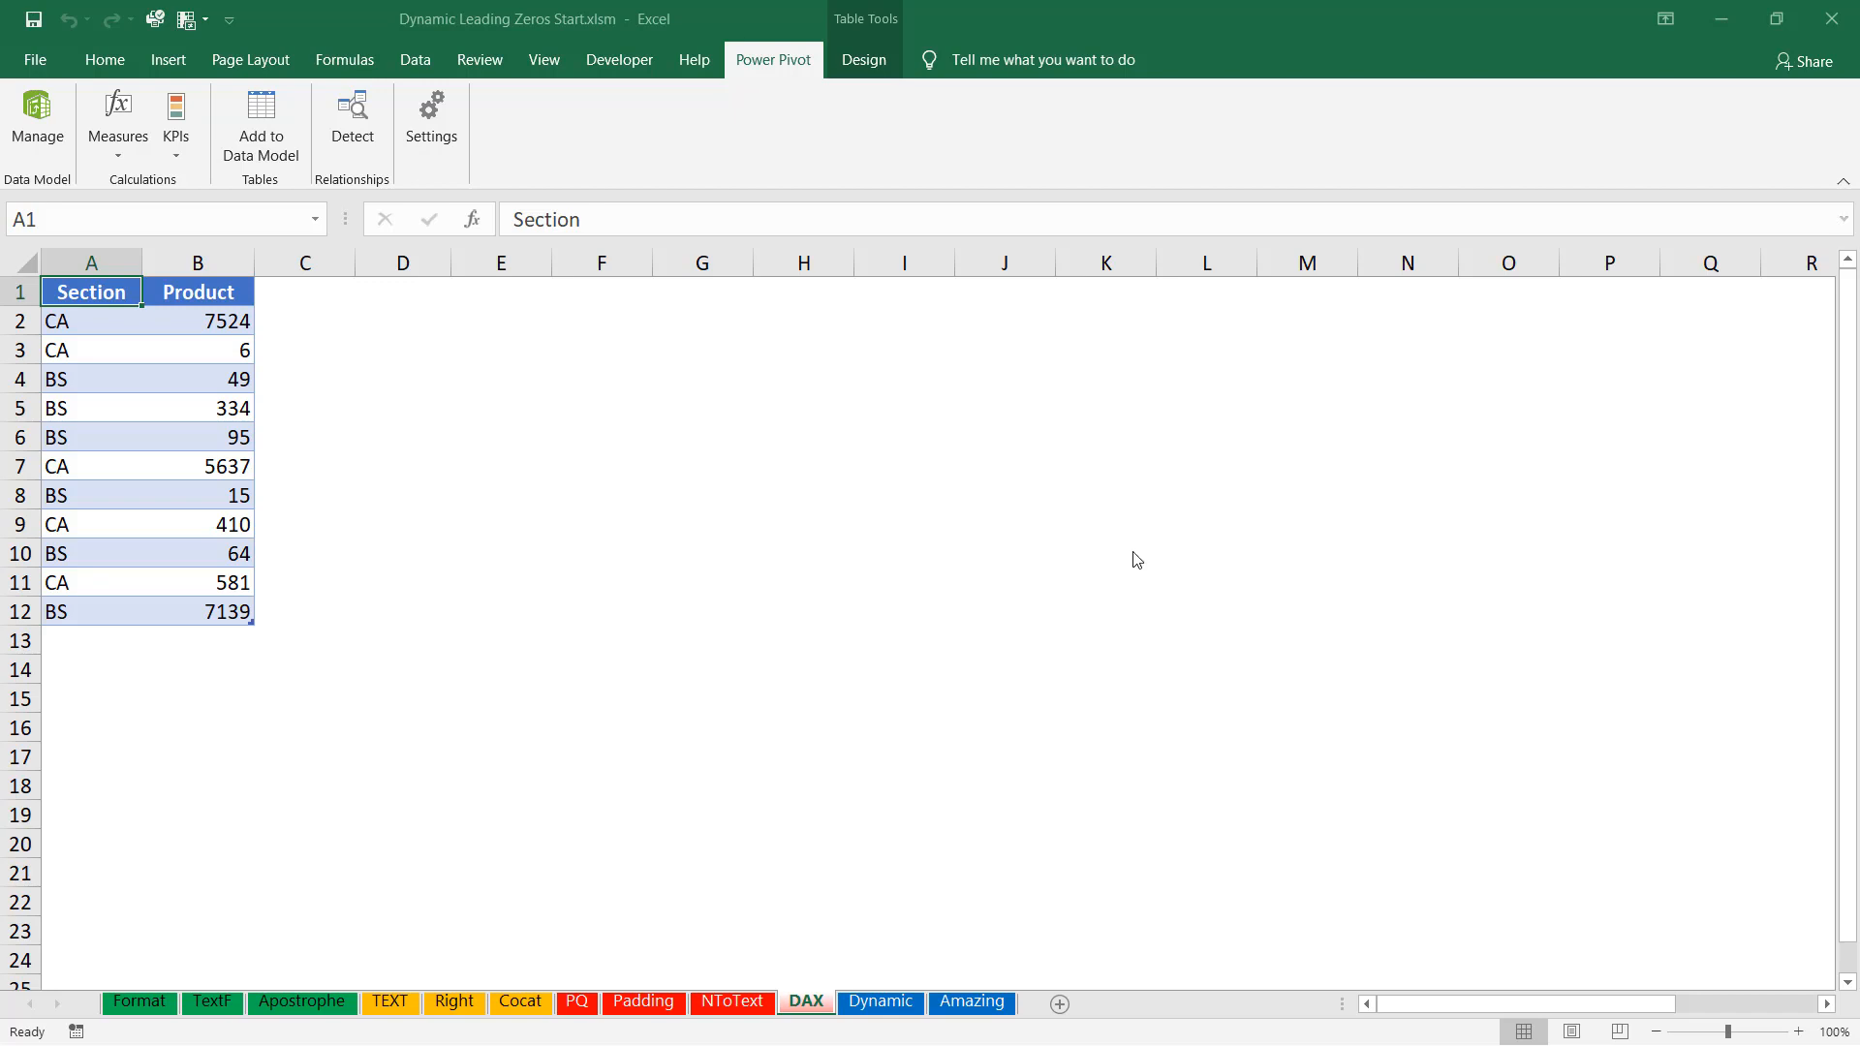
left_click(398, 291)
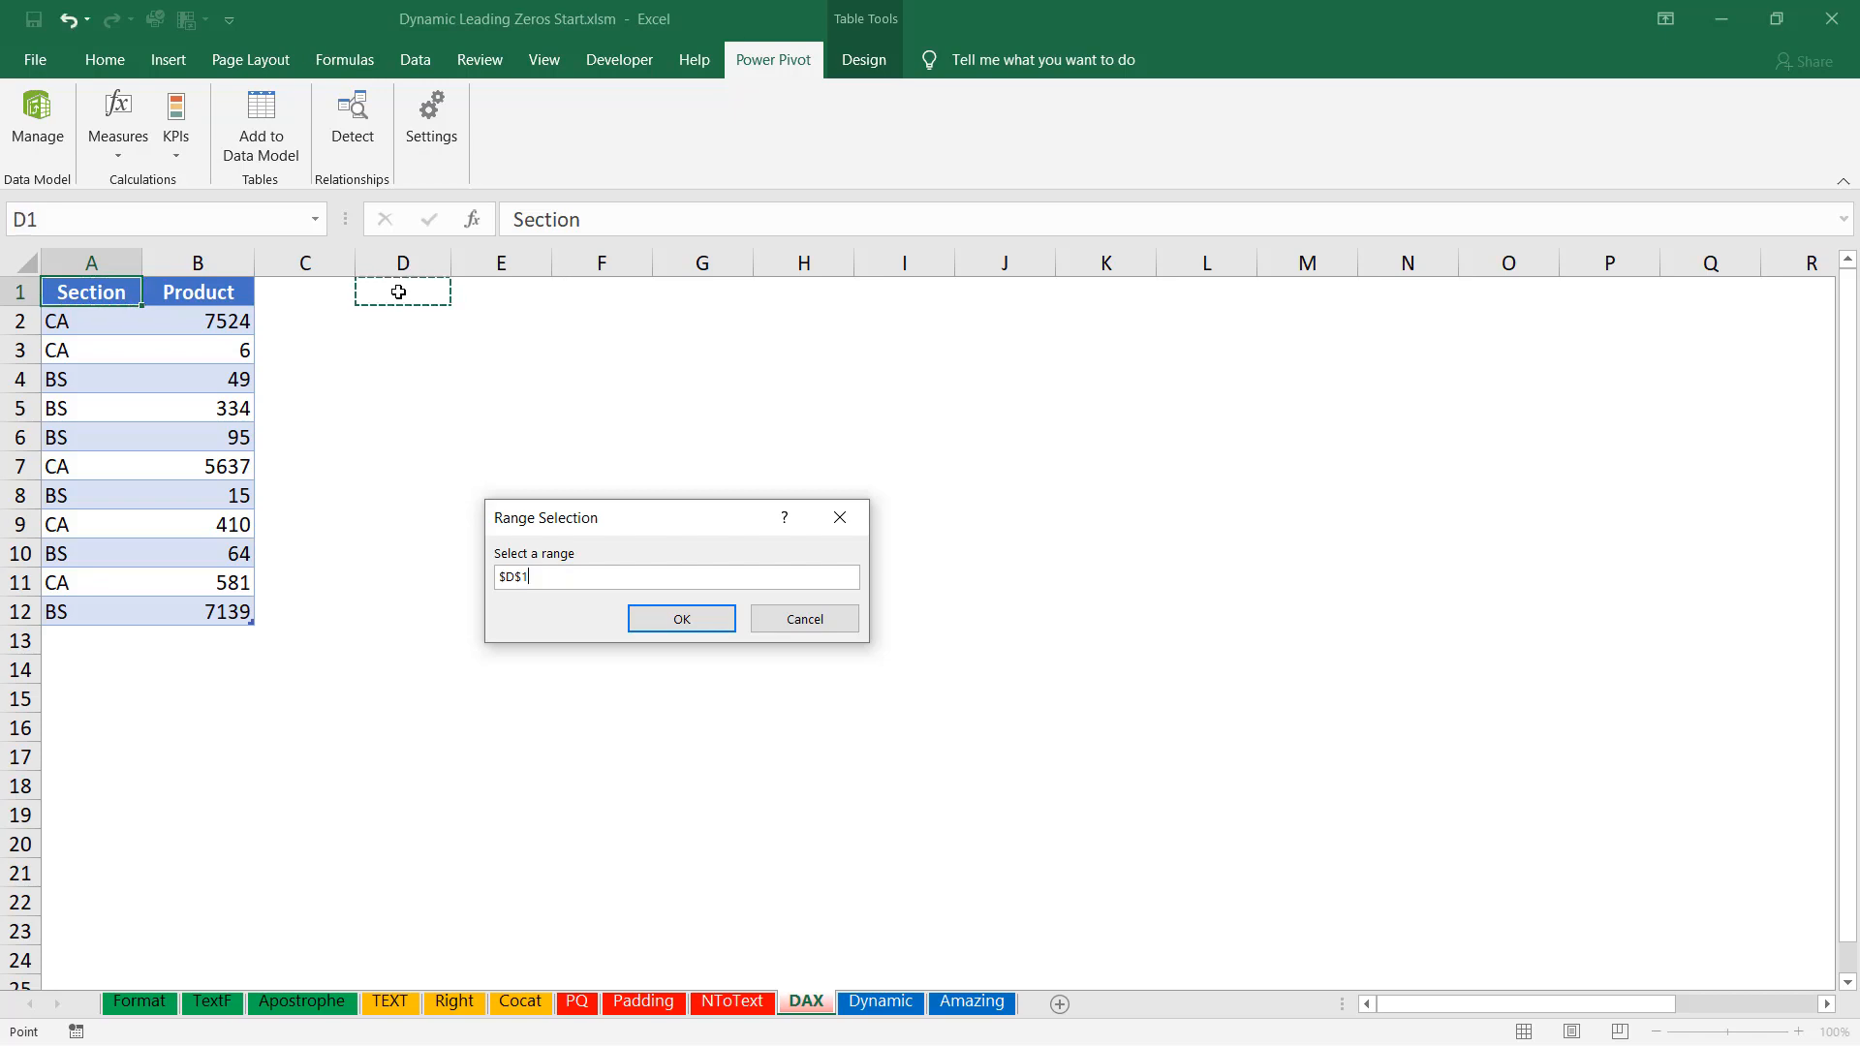
left_click(681, 618)
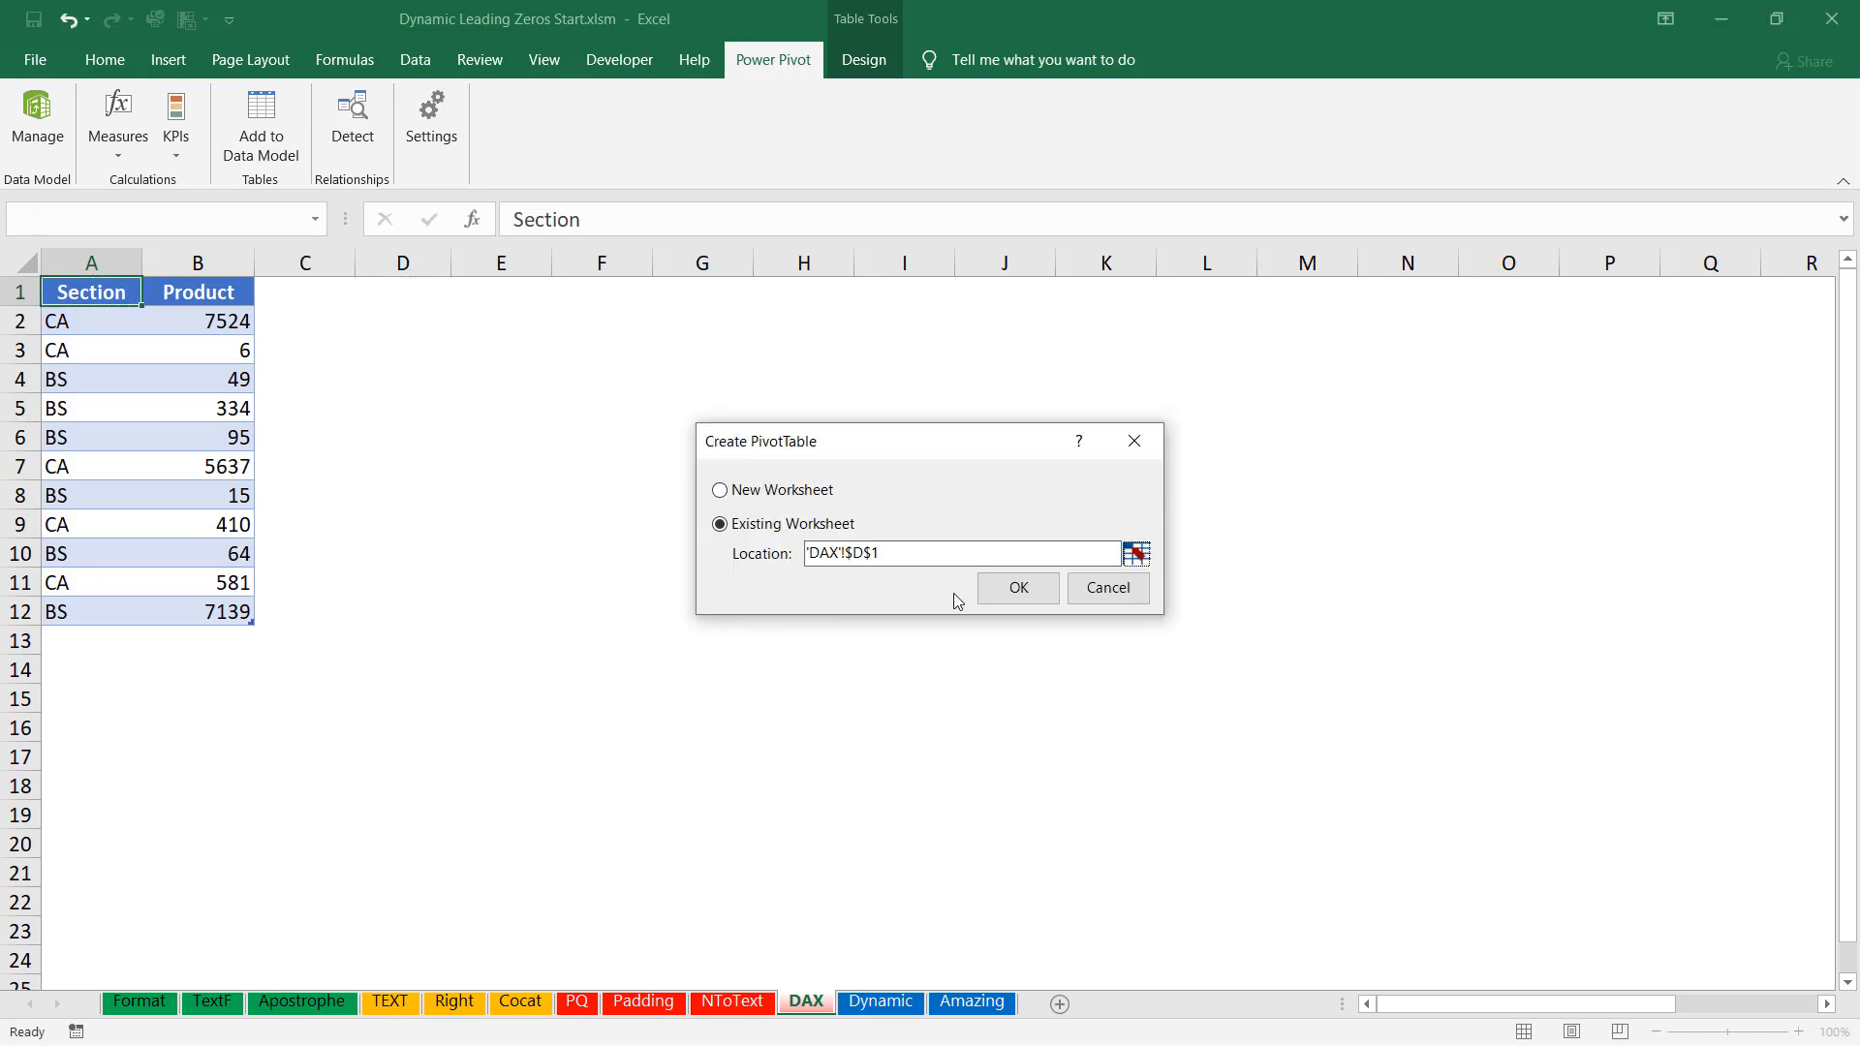
left_click(983, 585)
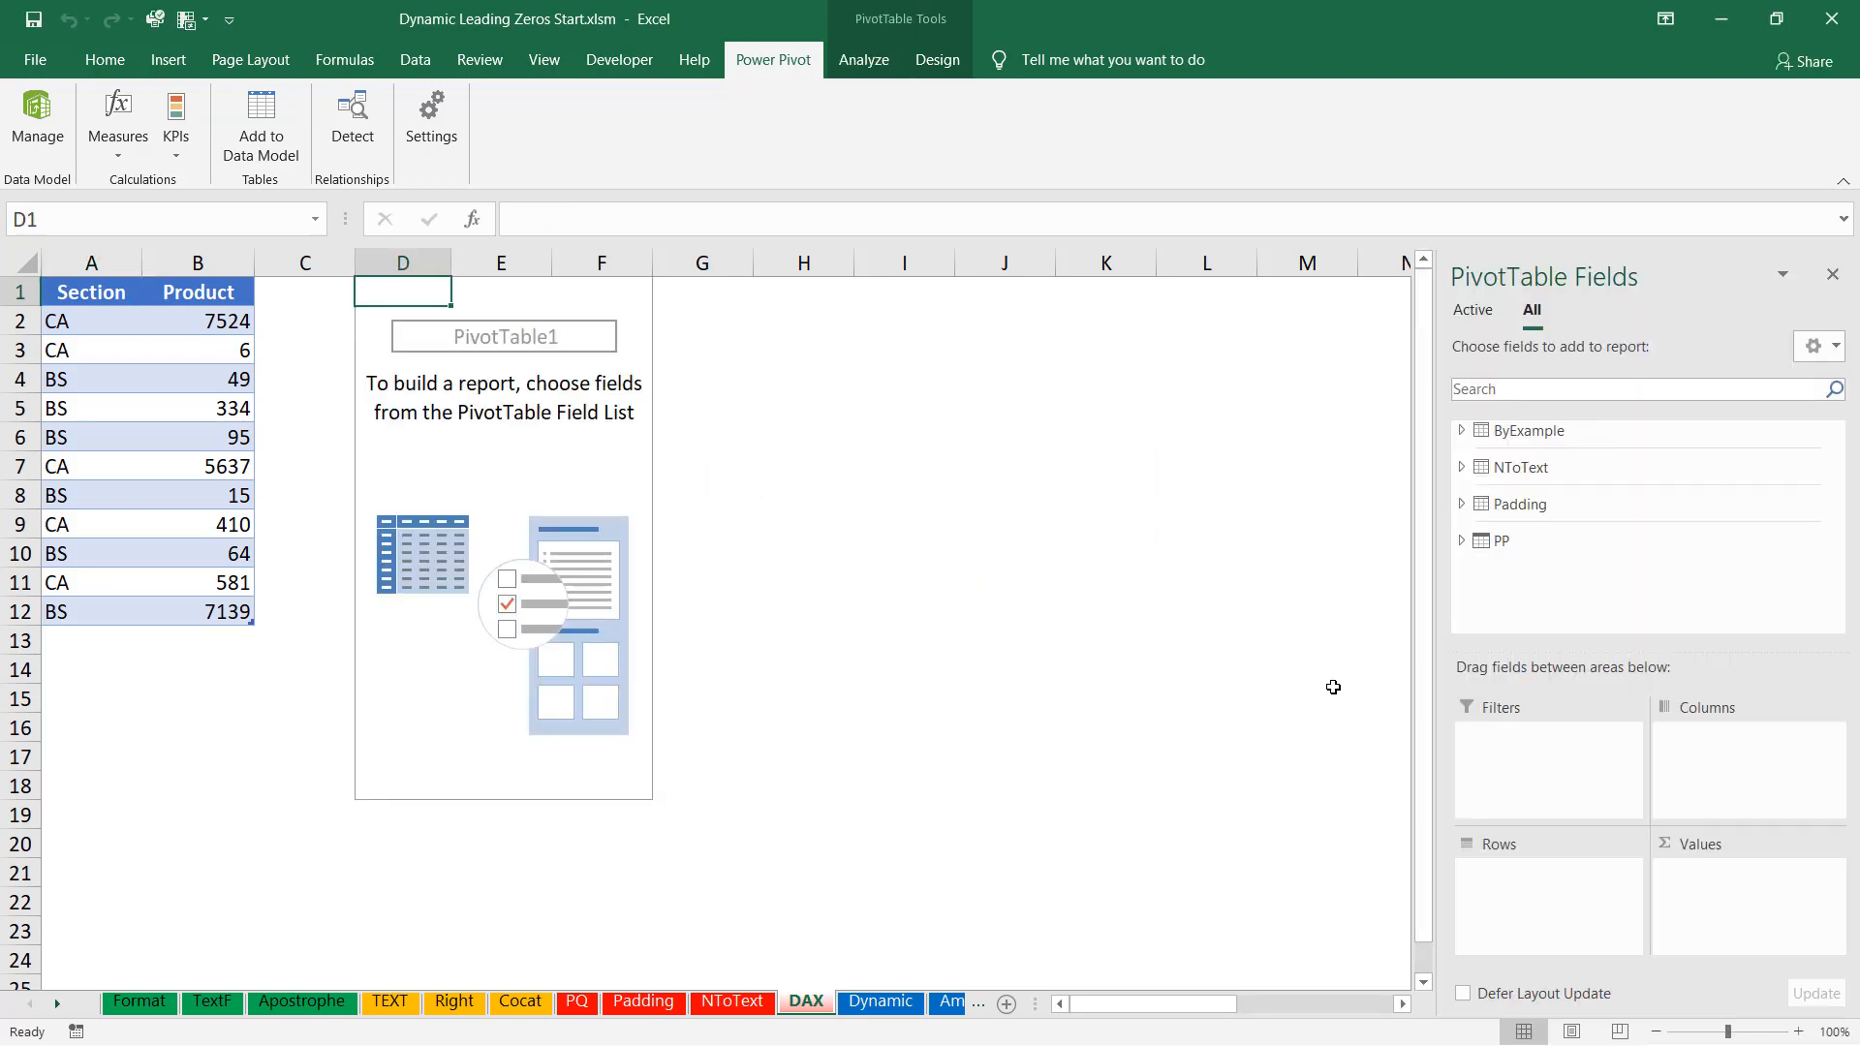
left_click(1462, 542)
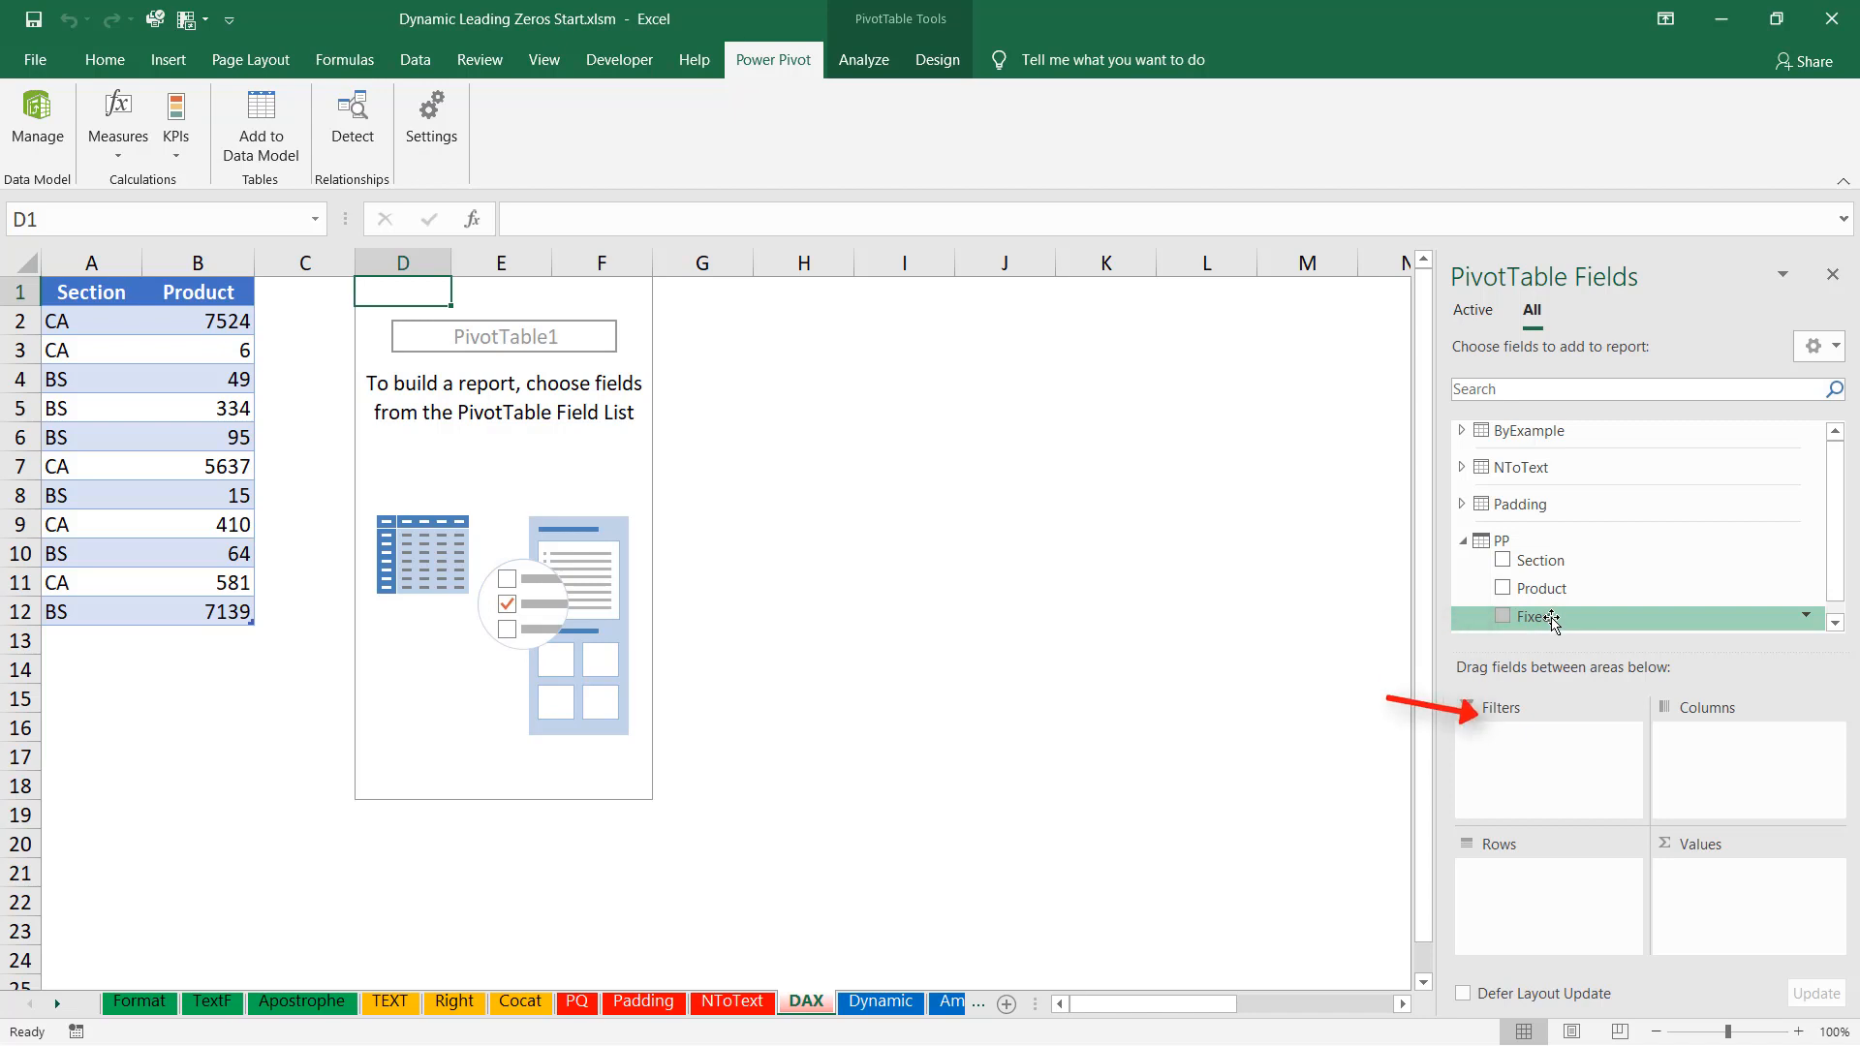
left_click_drag(1550, 623, 1540, 911)
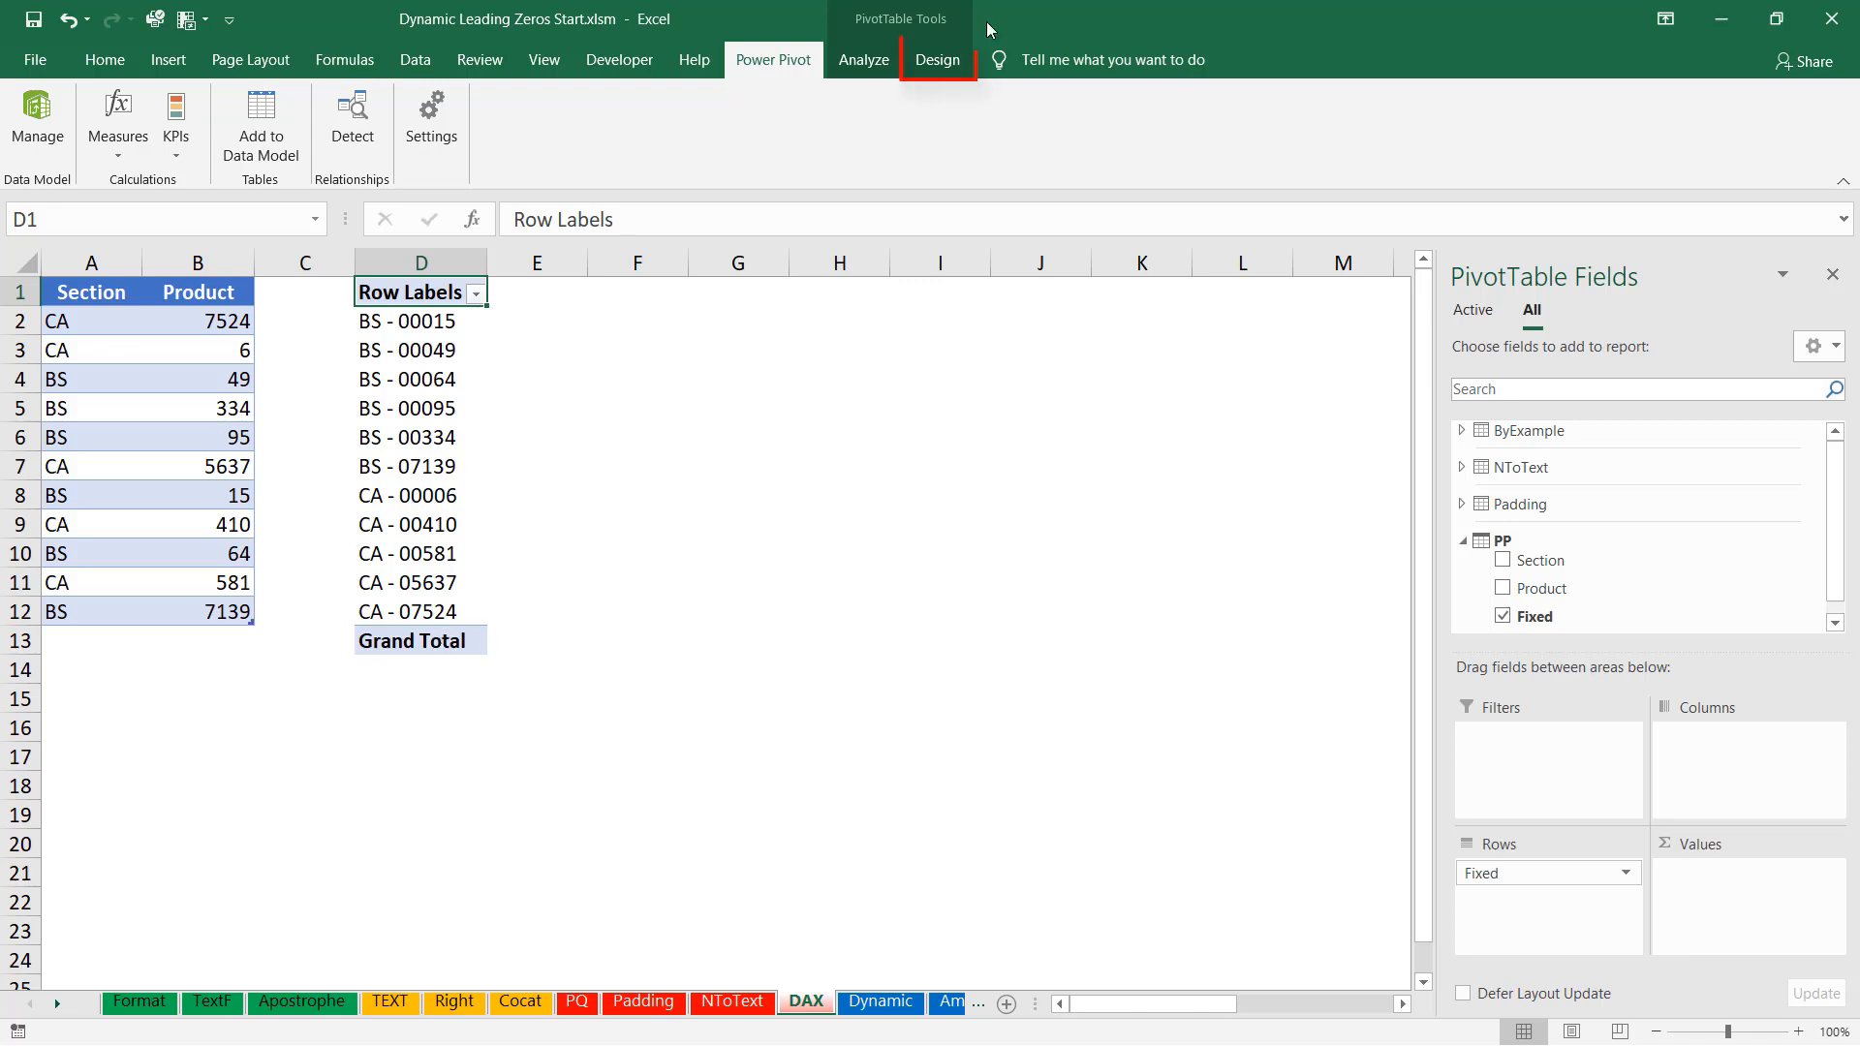
Turn grand totals off for rows and columns and show the PivotTable in tabular form.
left_click(932, 61)
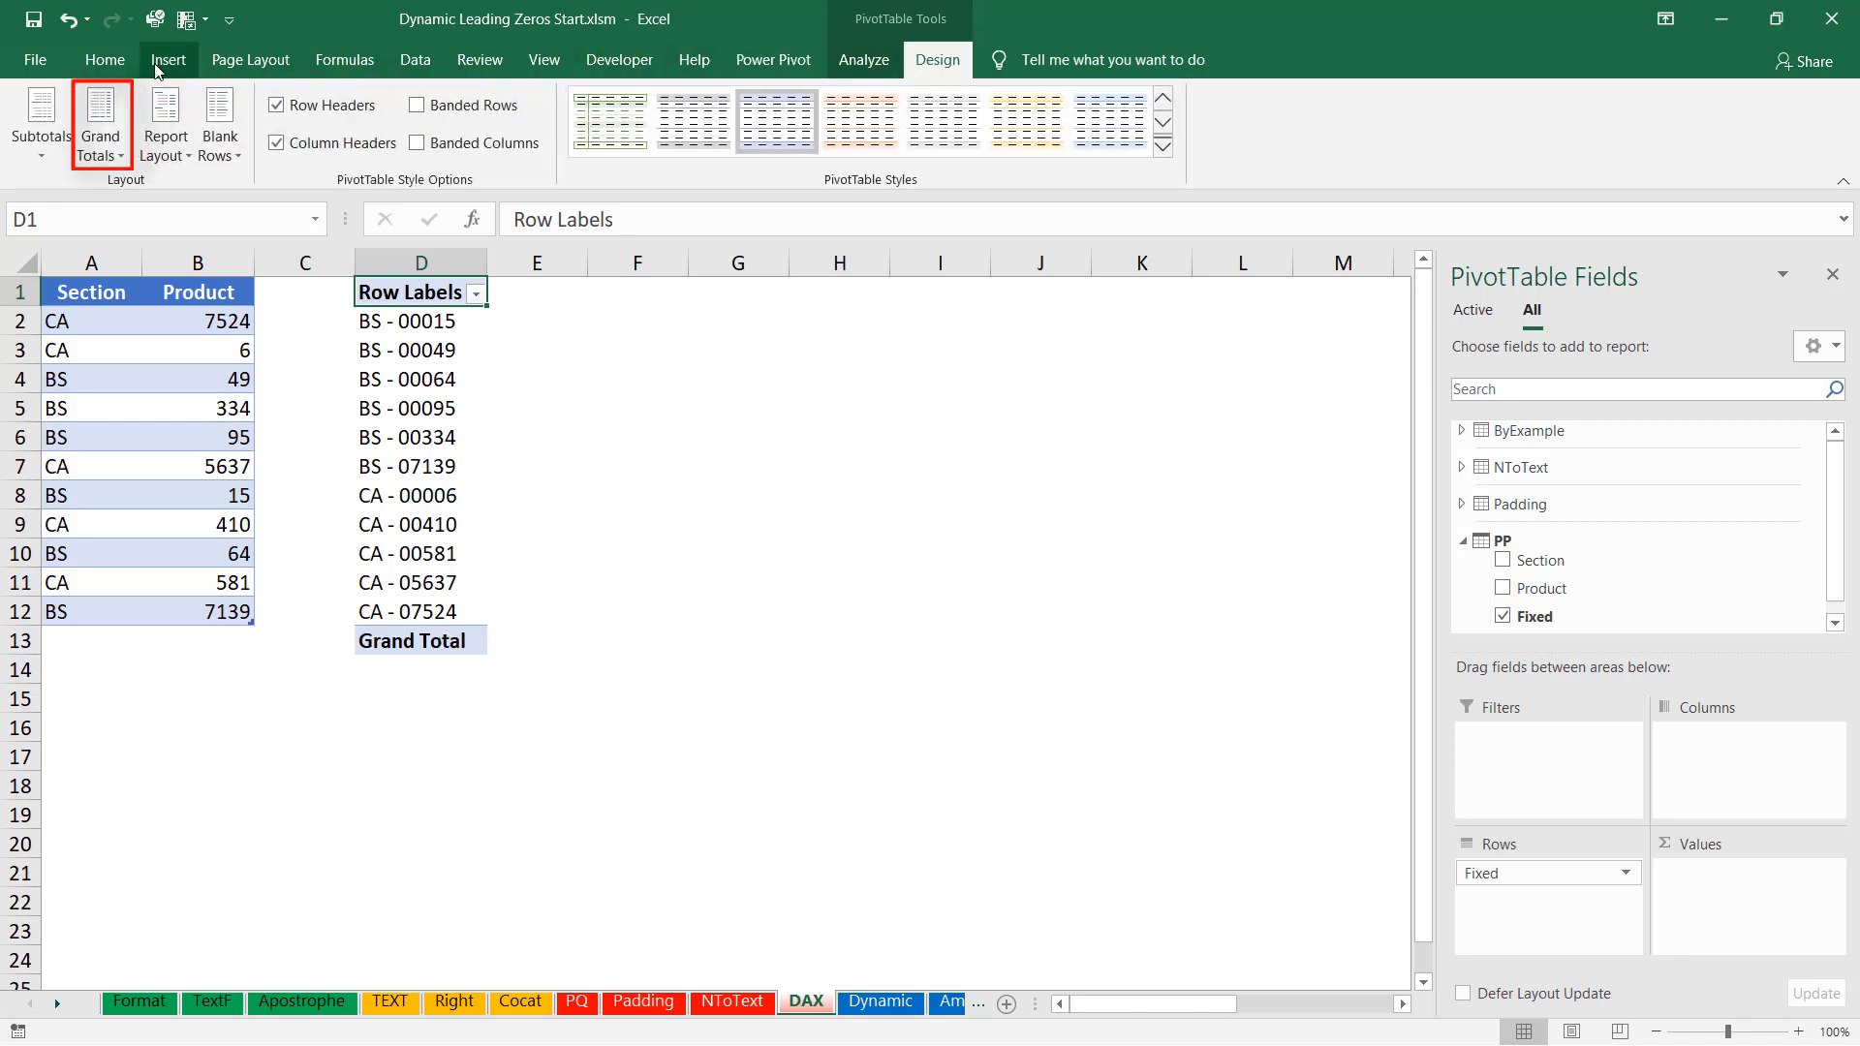
left_click(87, 124)
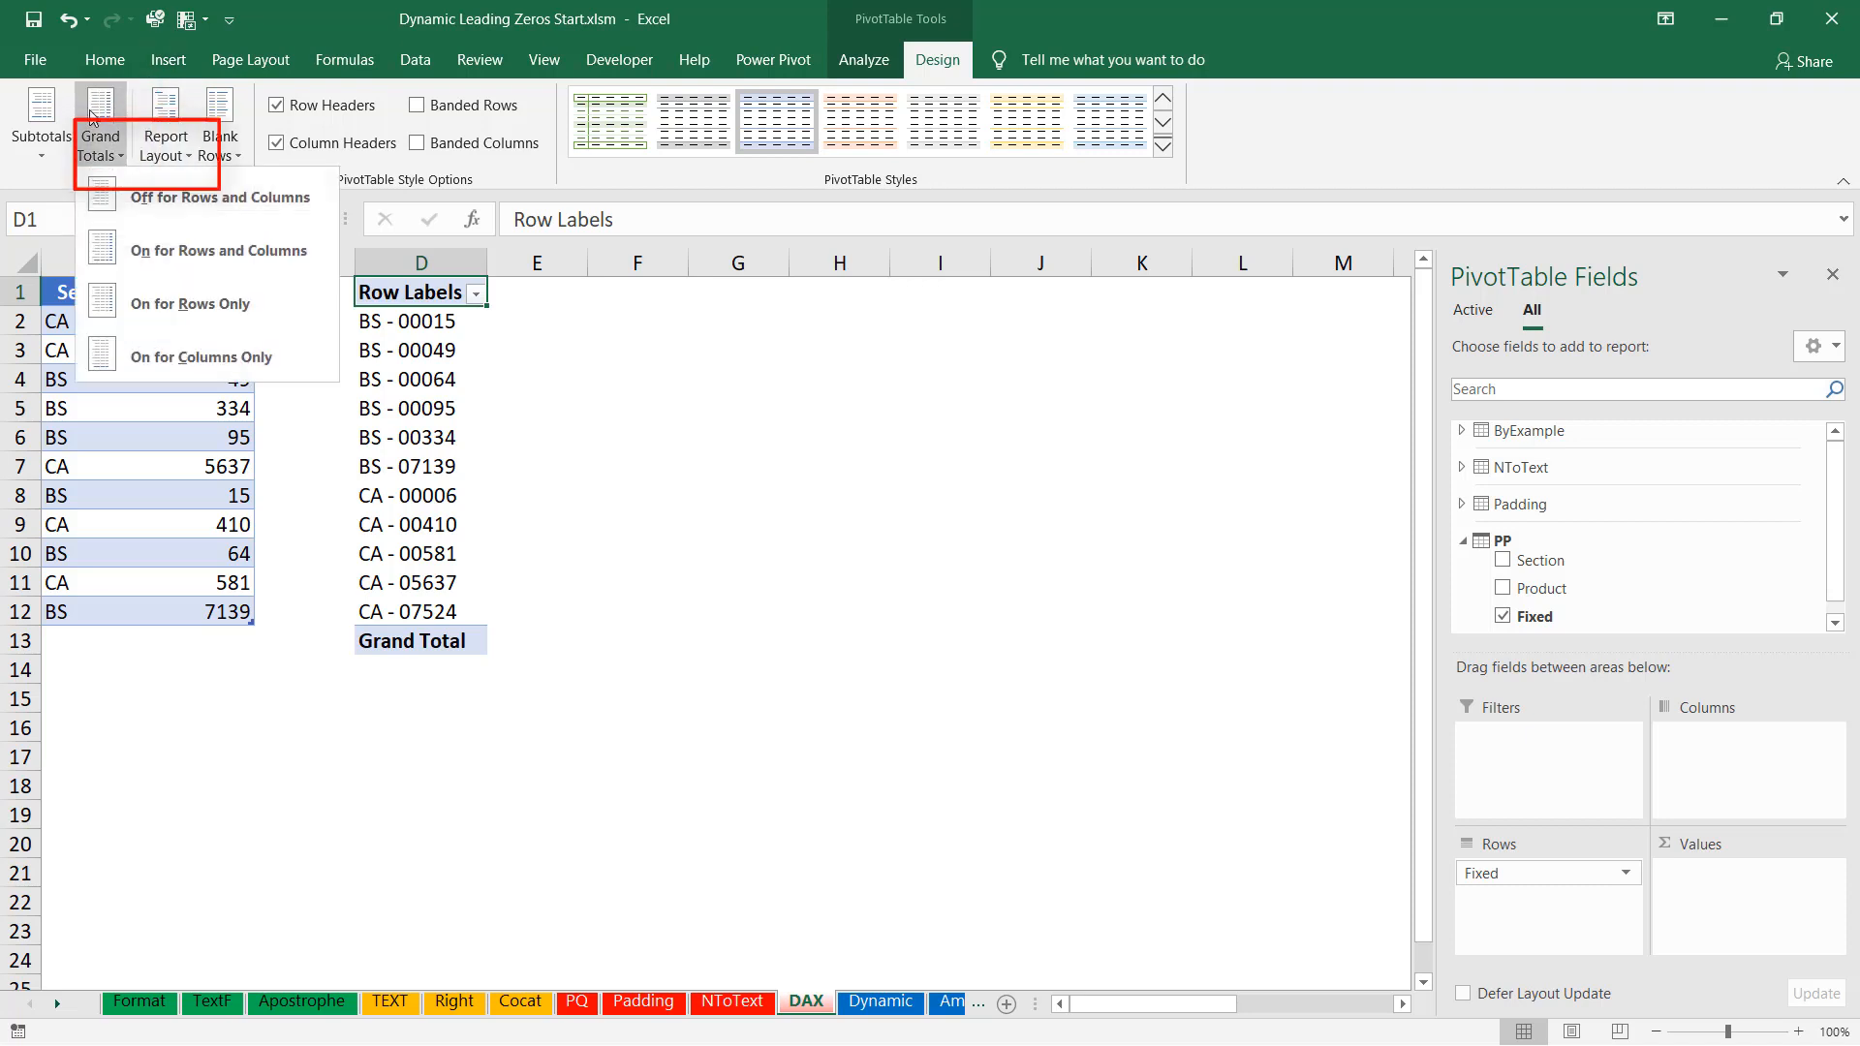
left_click(167, 198)
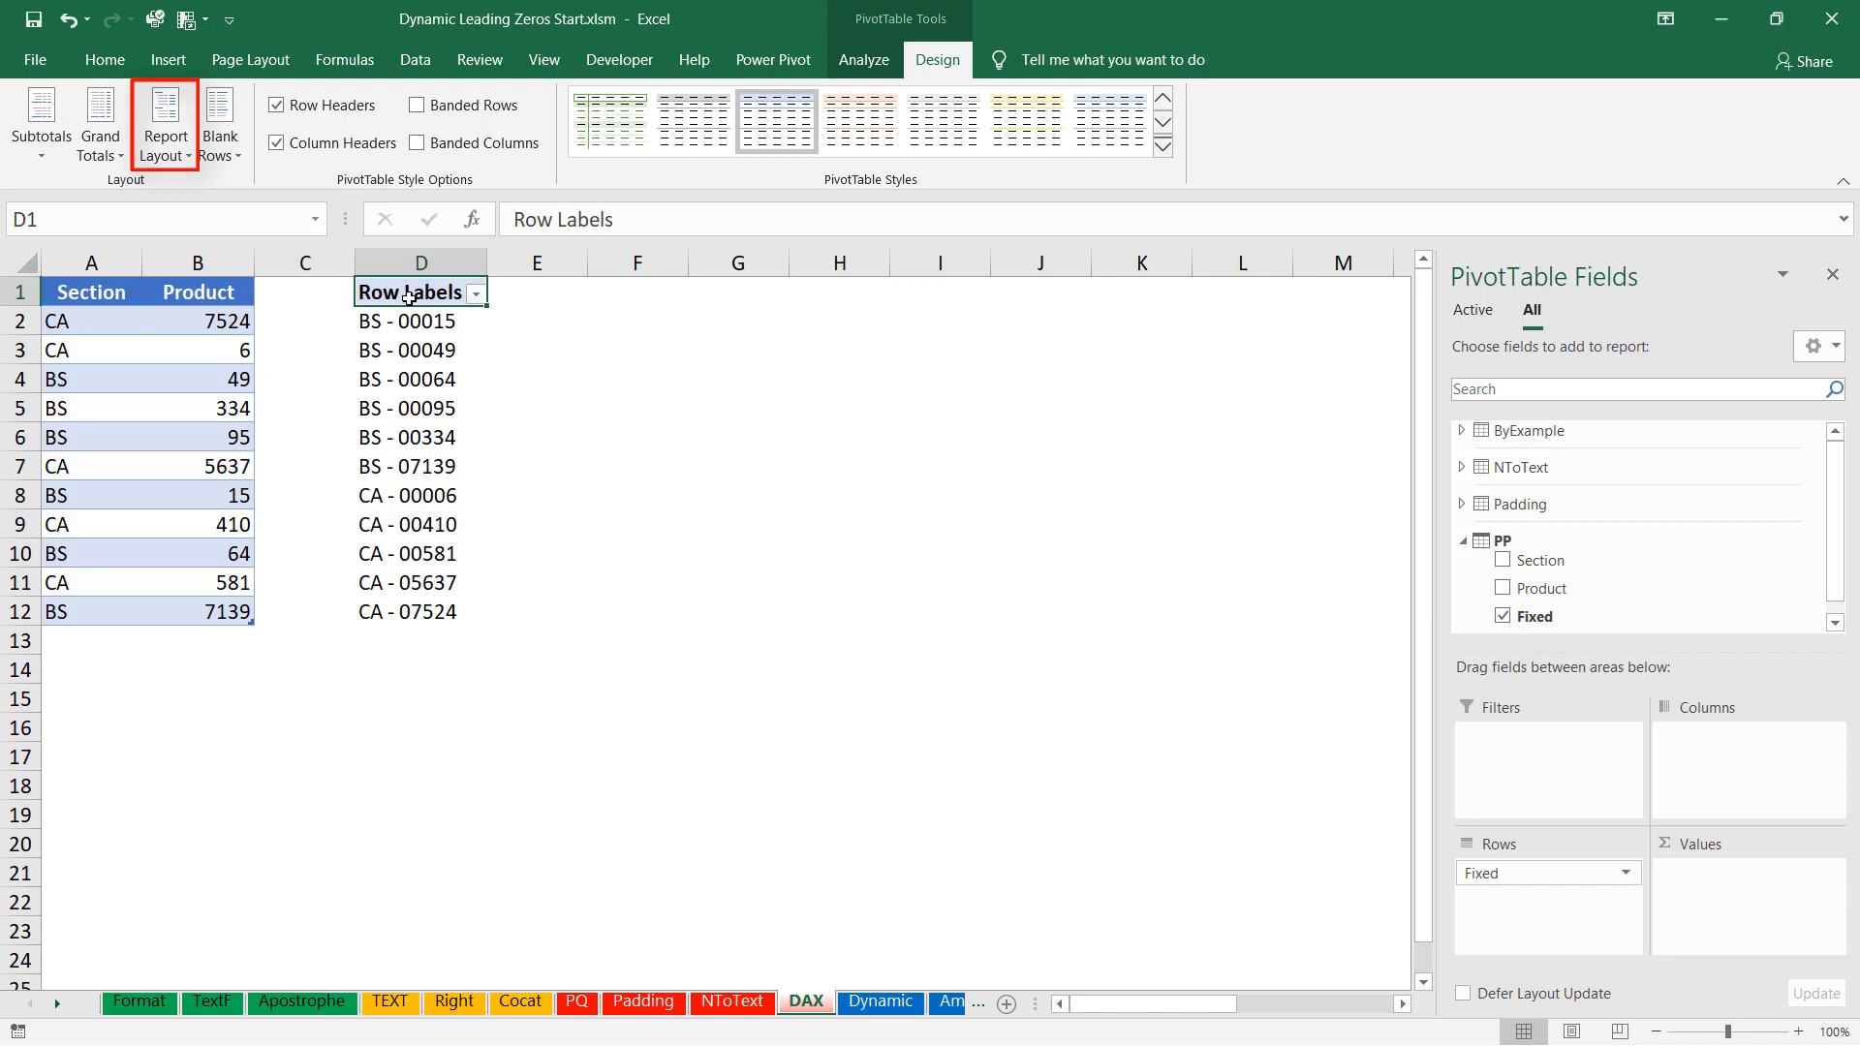
left_click(165, 146)
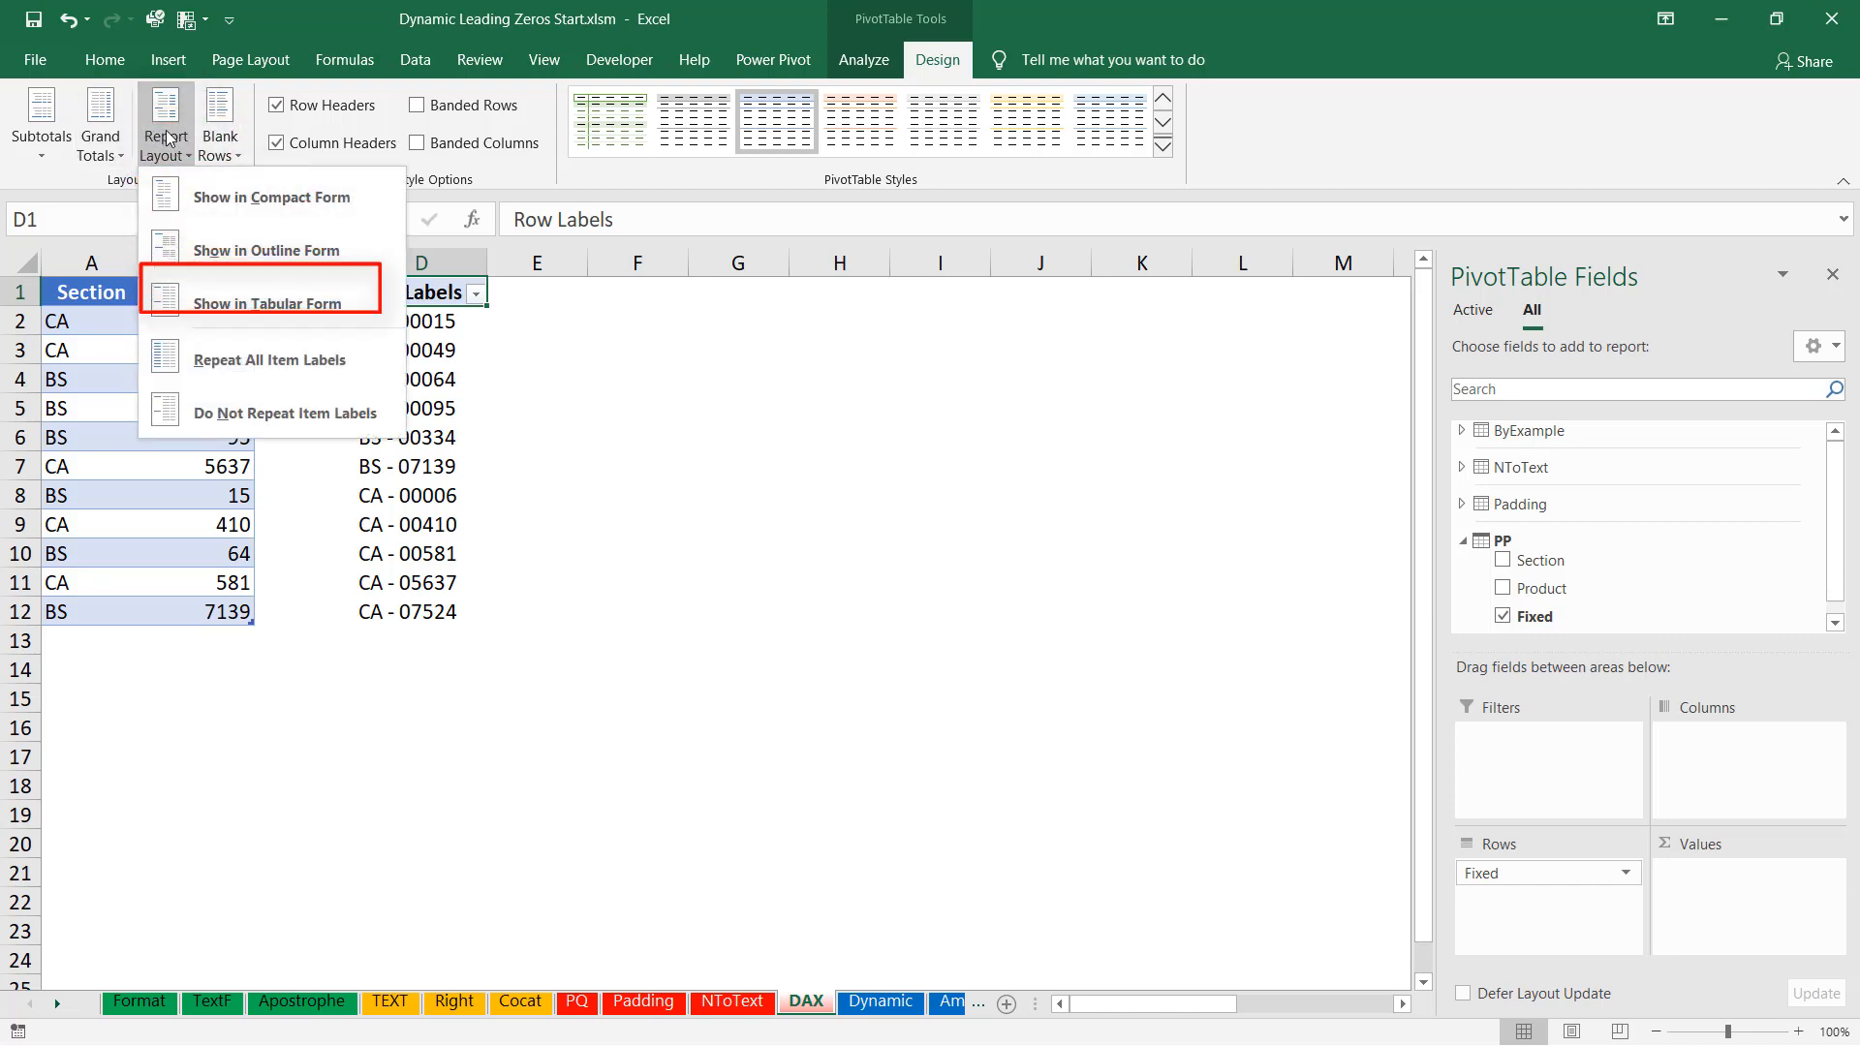
left_click(249, 306)
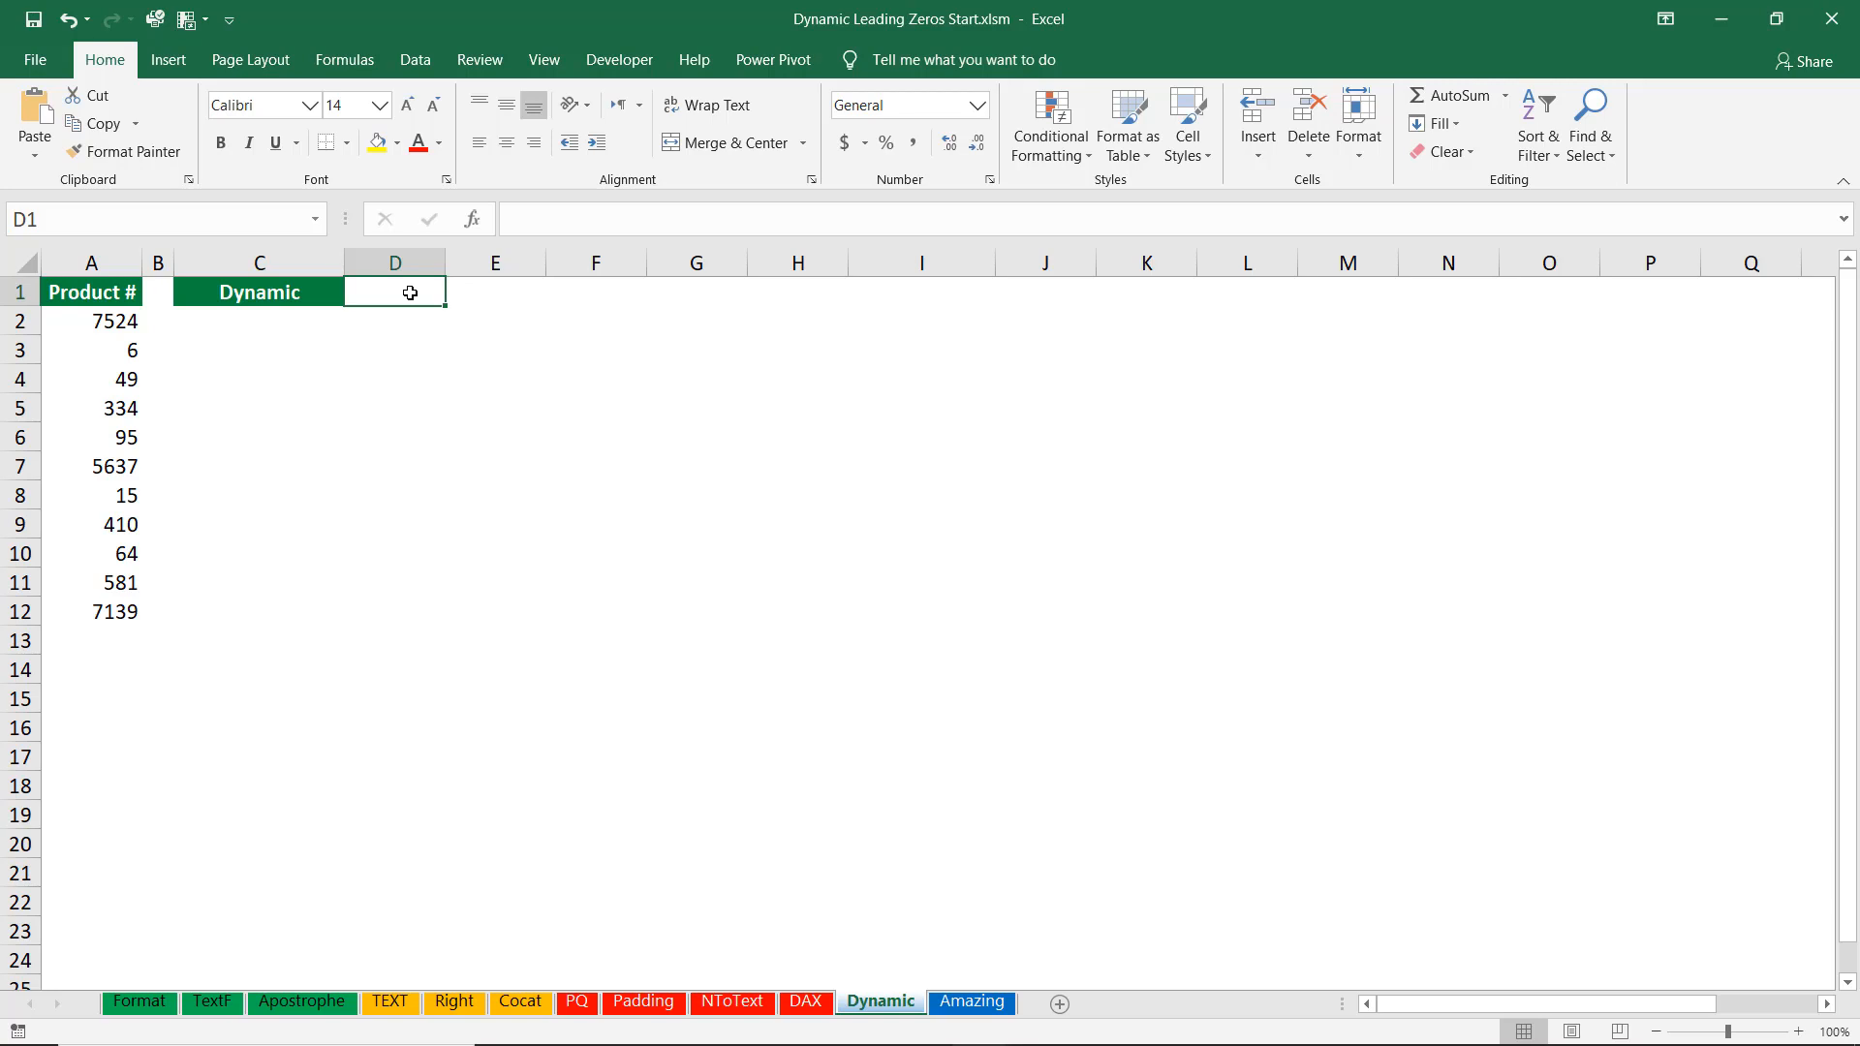
On the Dynamic sheet, enter 5 in D1 and the formula =LEN(A2) in C2.
type("5")
key("Return")
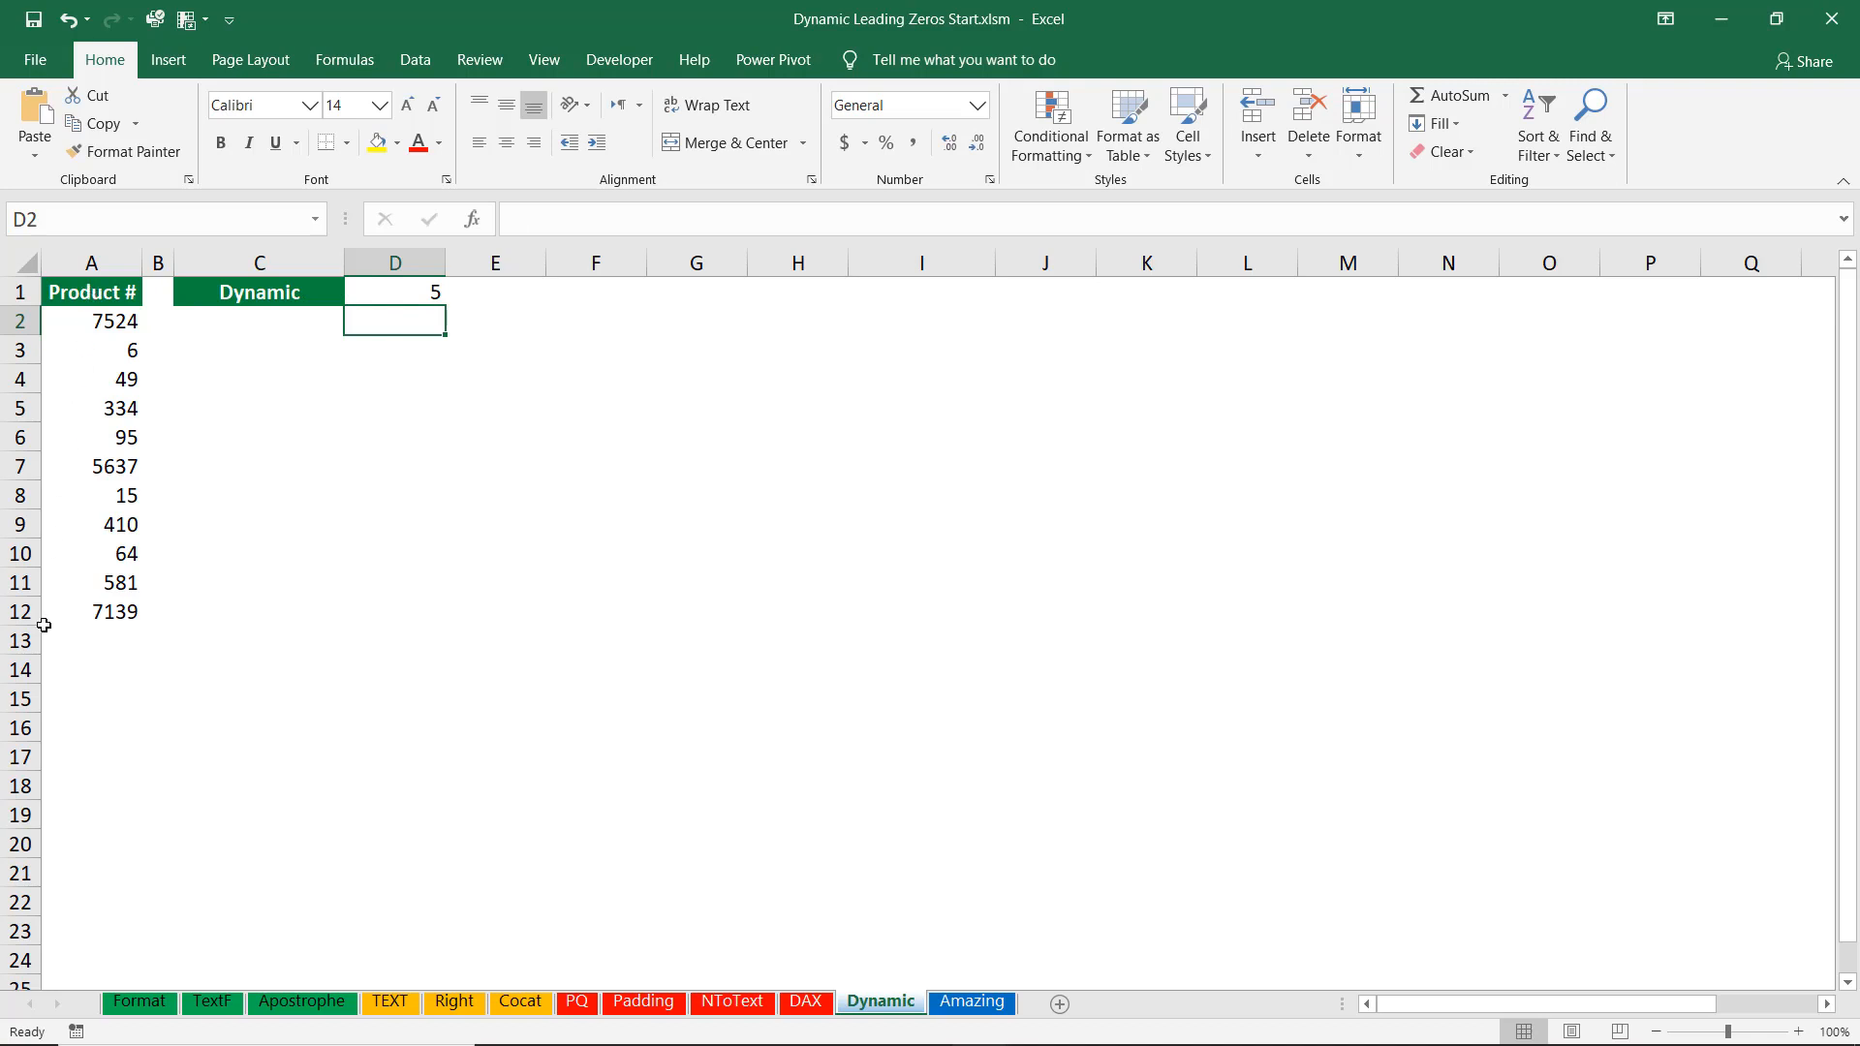
left_click(244, 322)
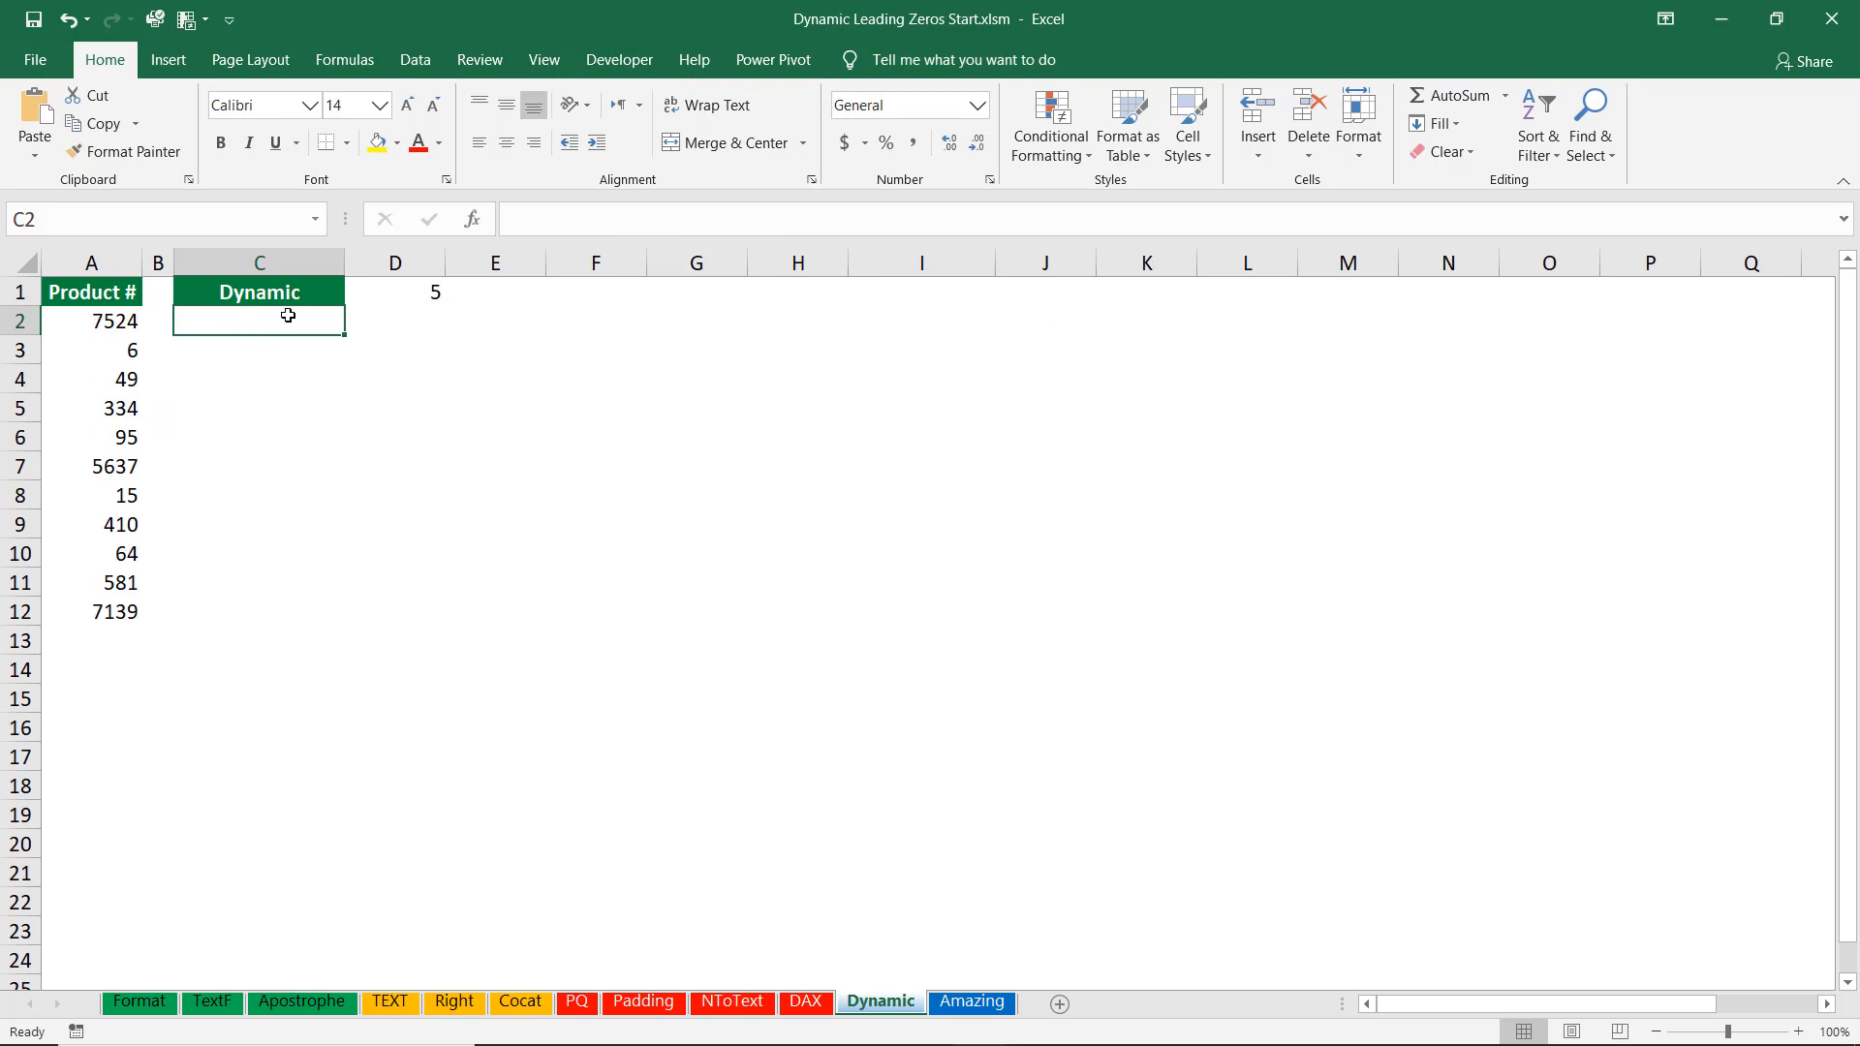
type("=L")
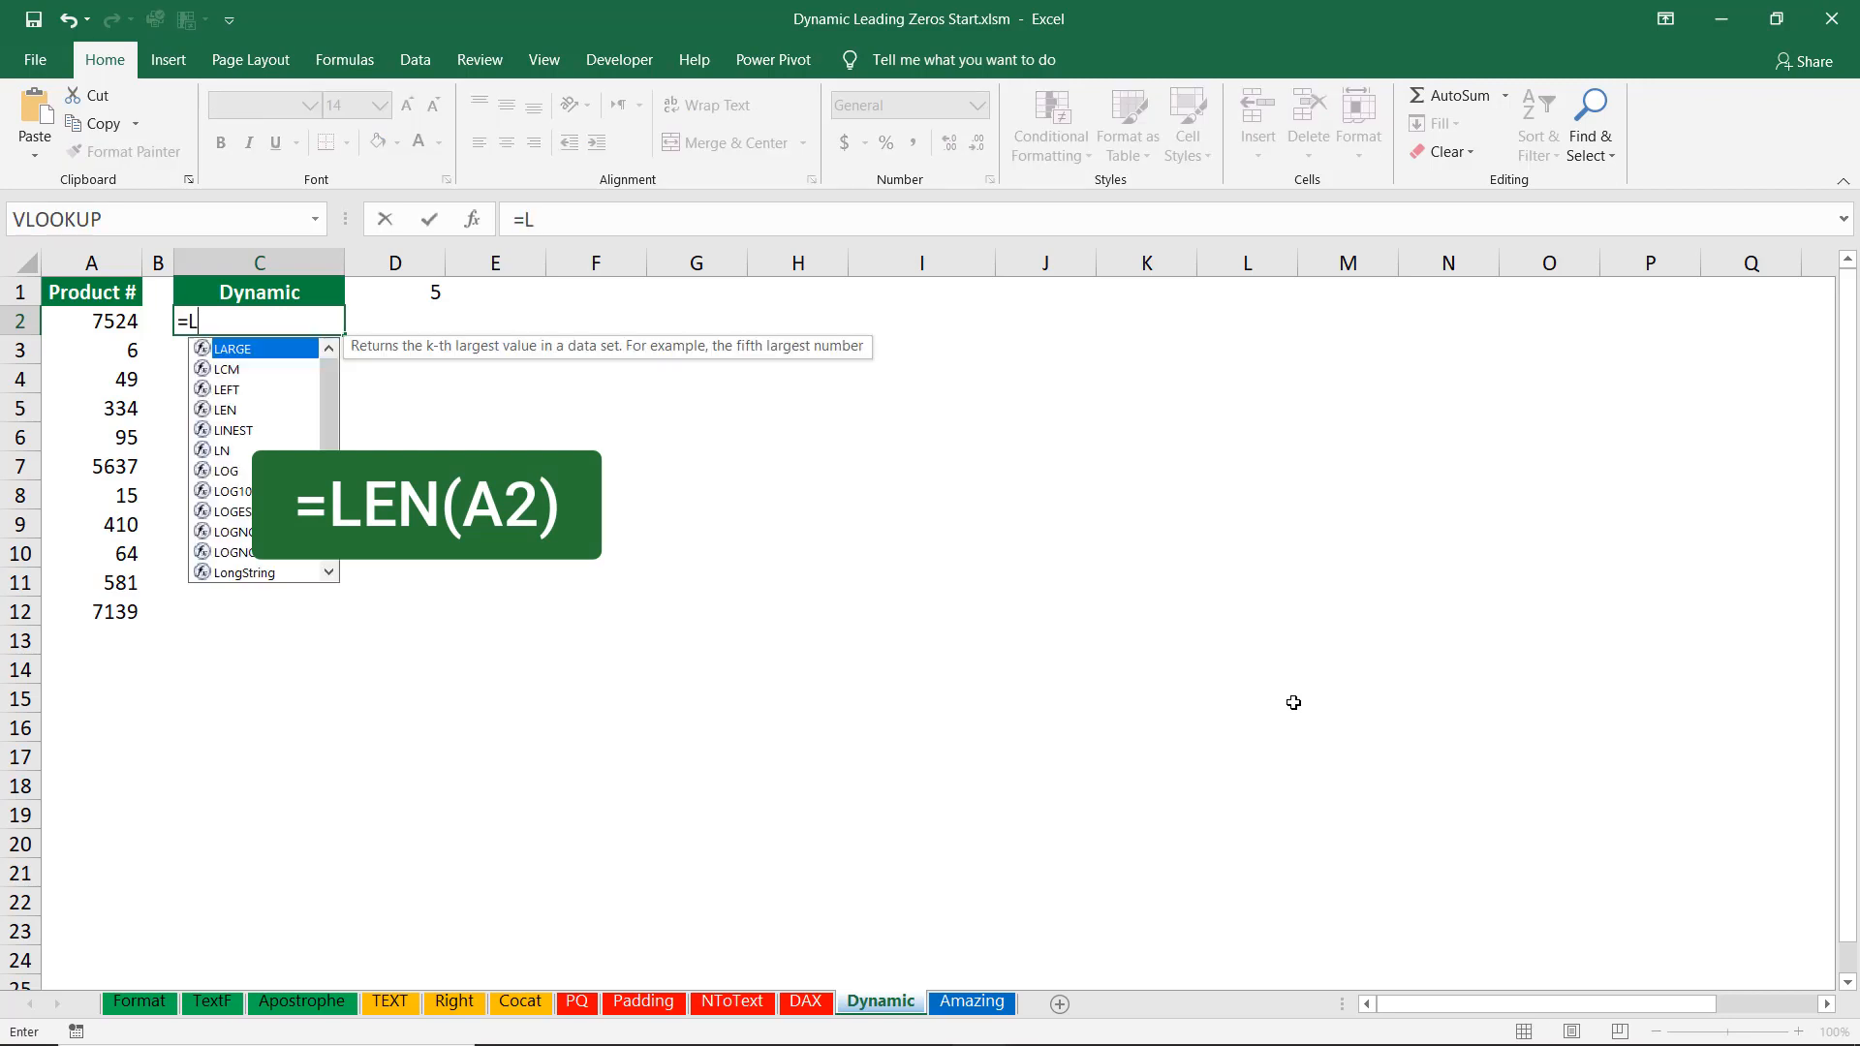
type("en")
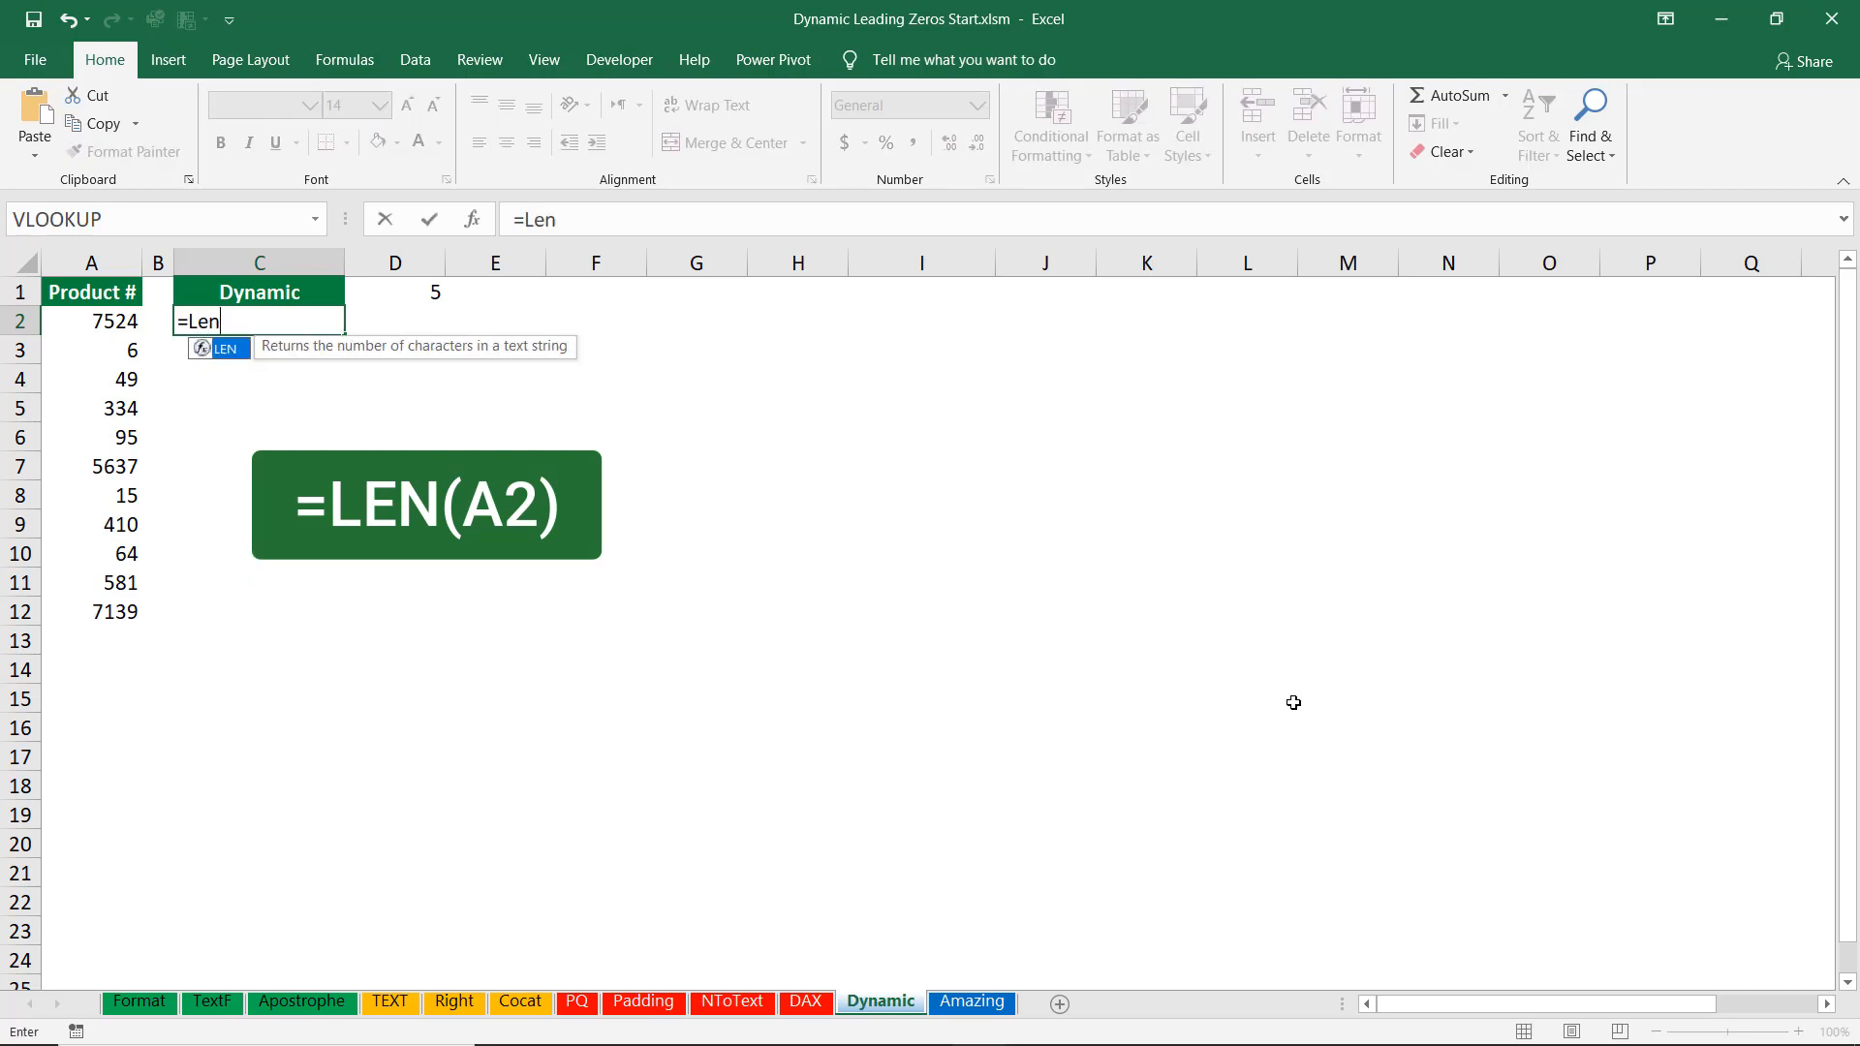
key("Tab")
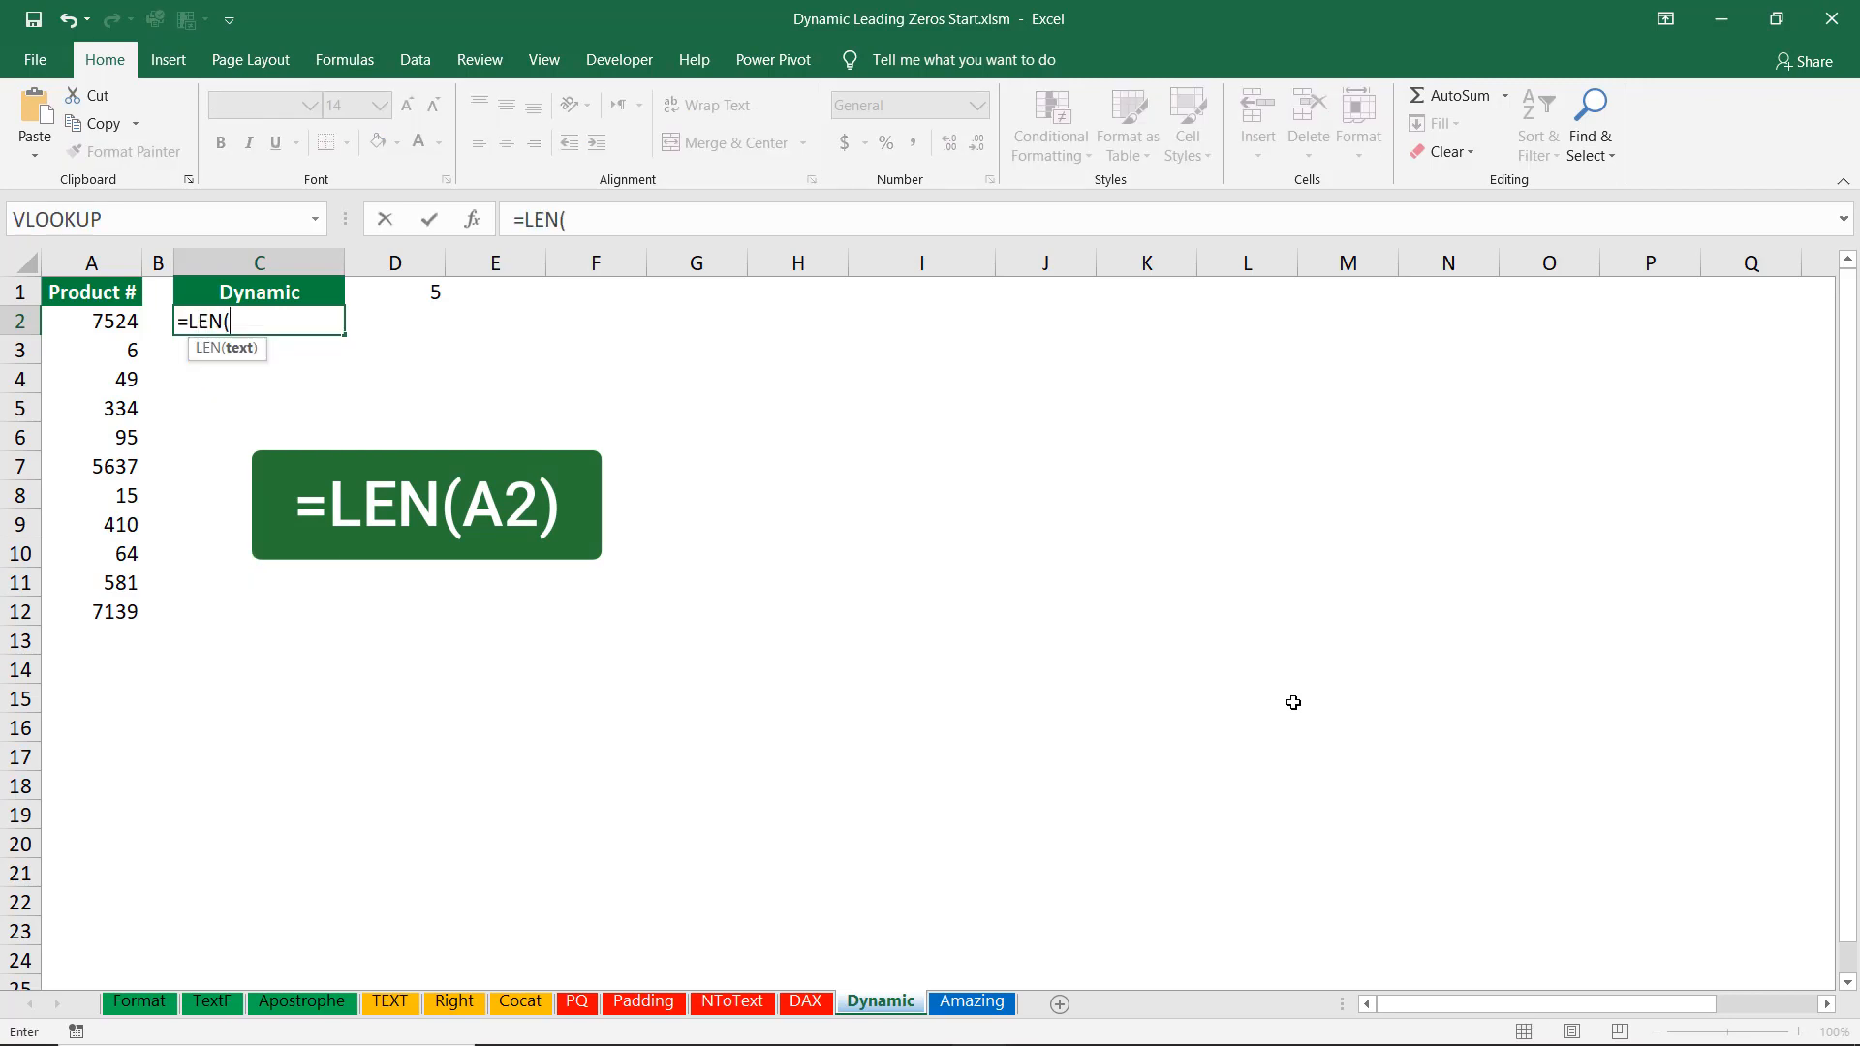
left_click(90, 325)
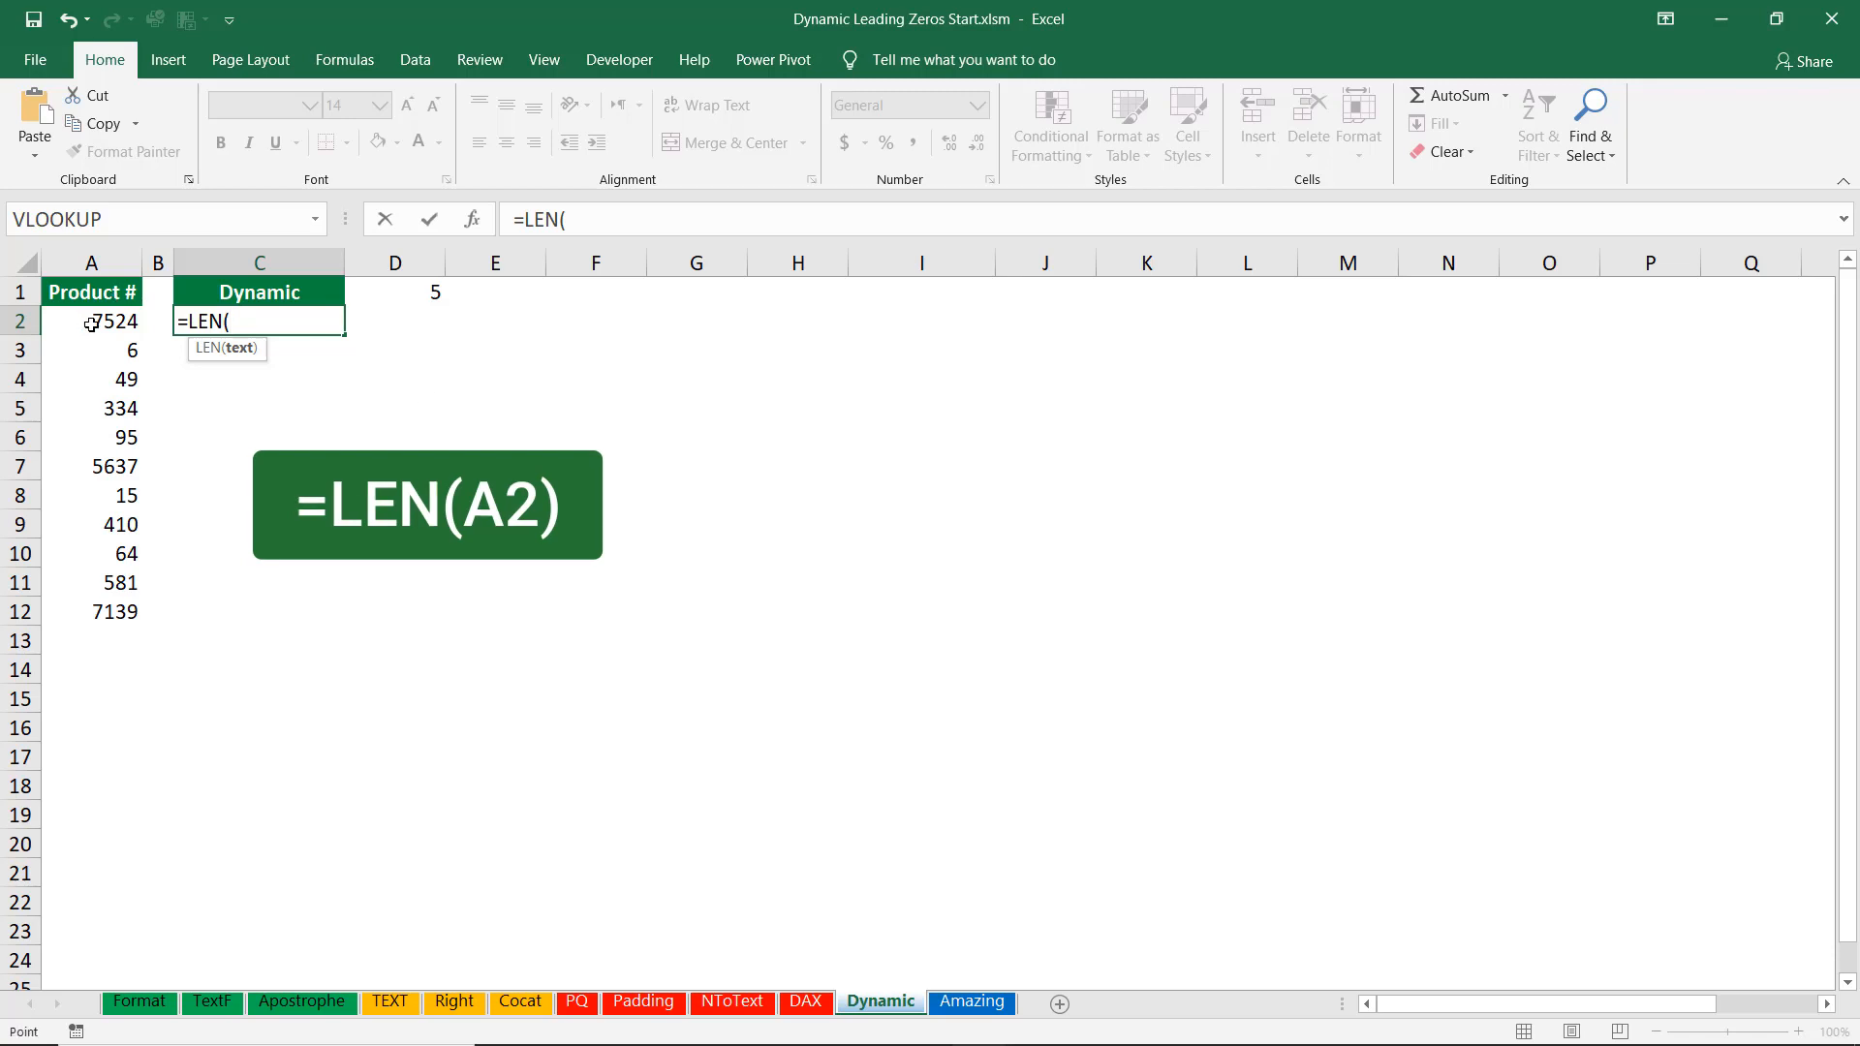
type(")")
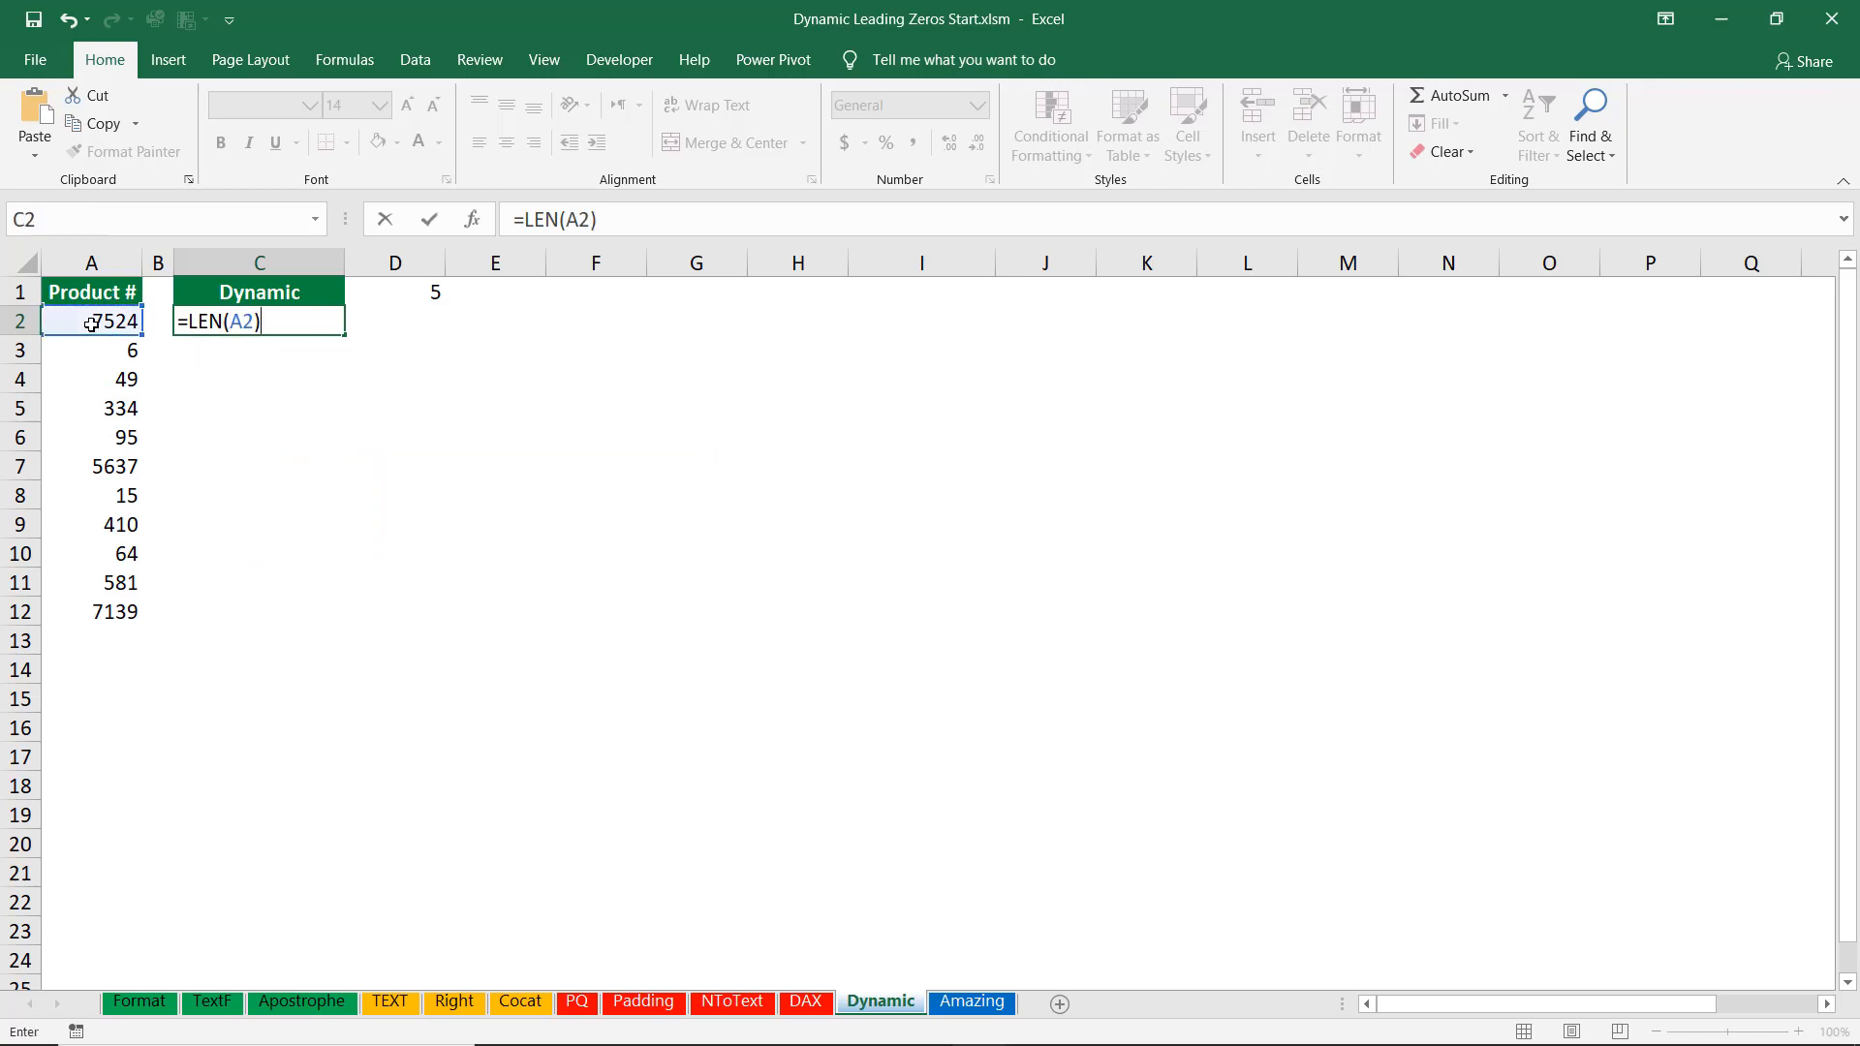
key("ctrl+Return")
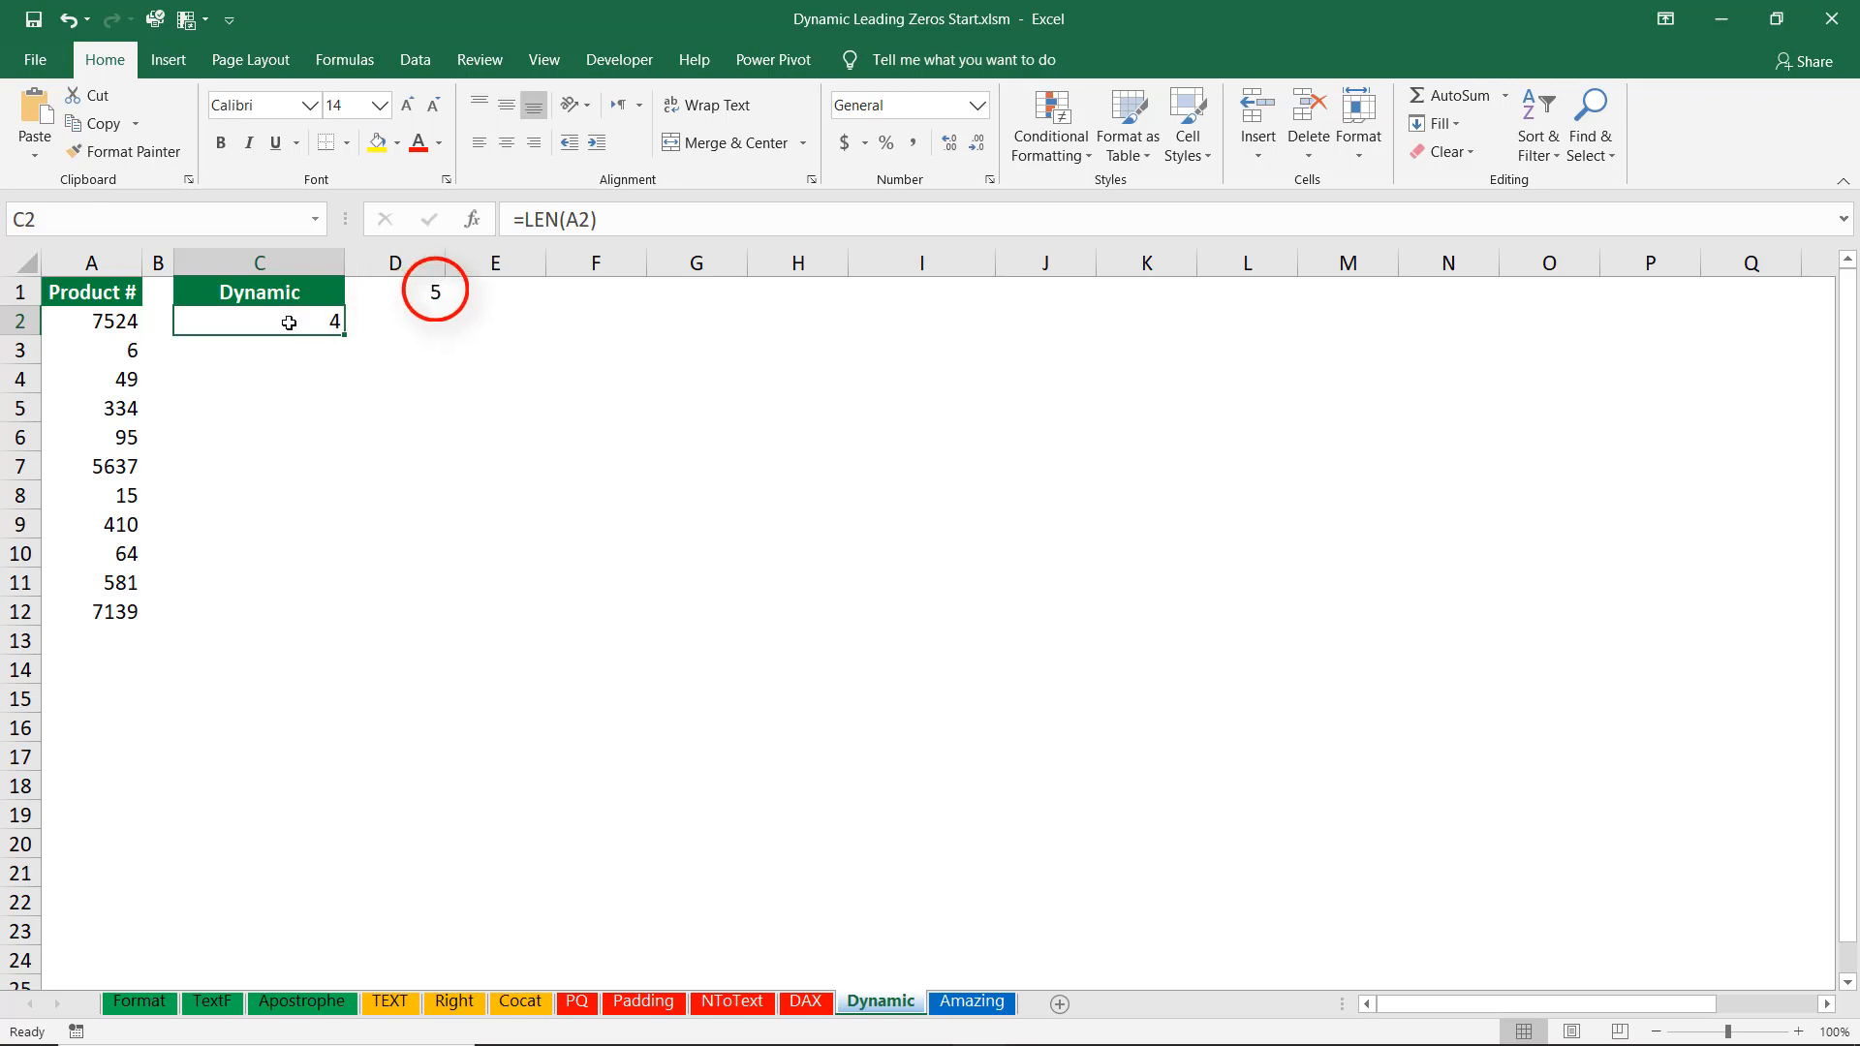
Change C2's formula to =$D$1-LEN(A2) and fill it down to C12.
key("F2")
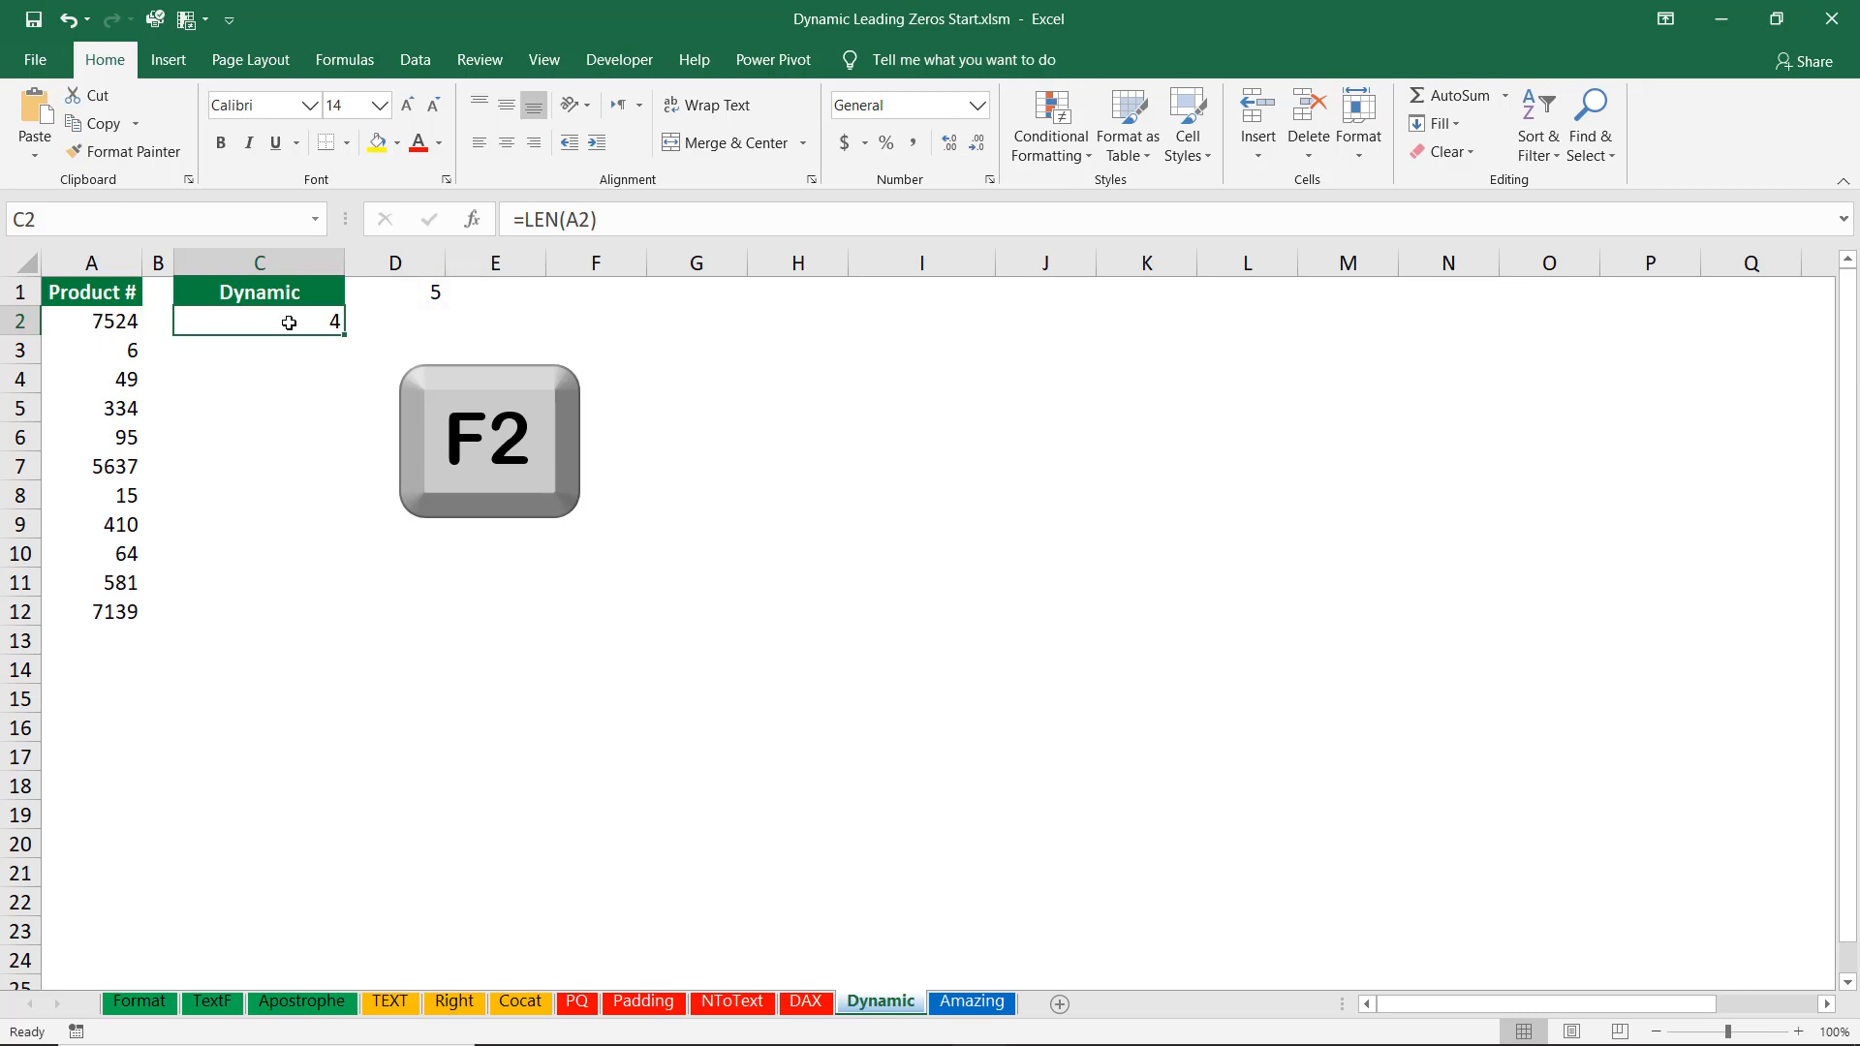
key("F2")
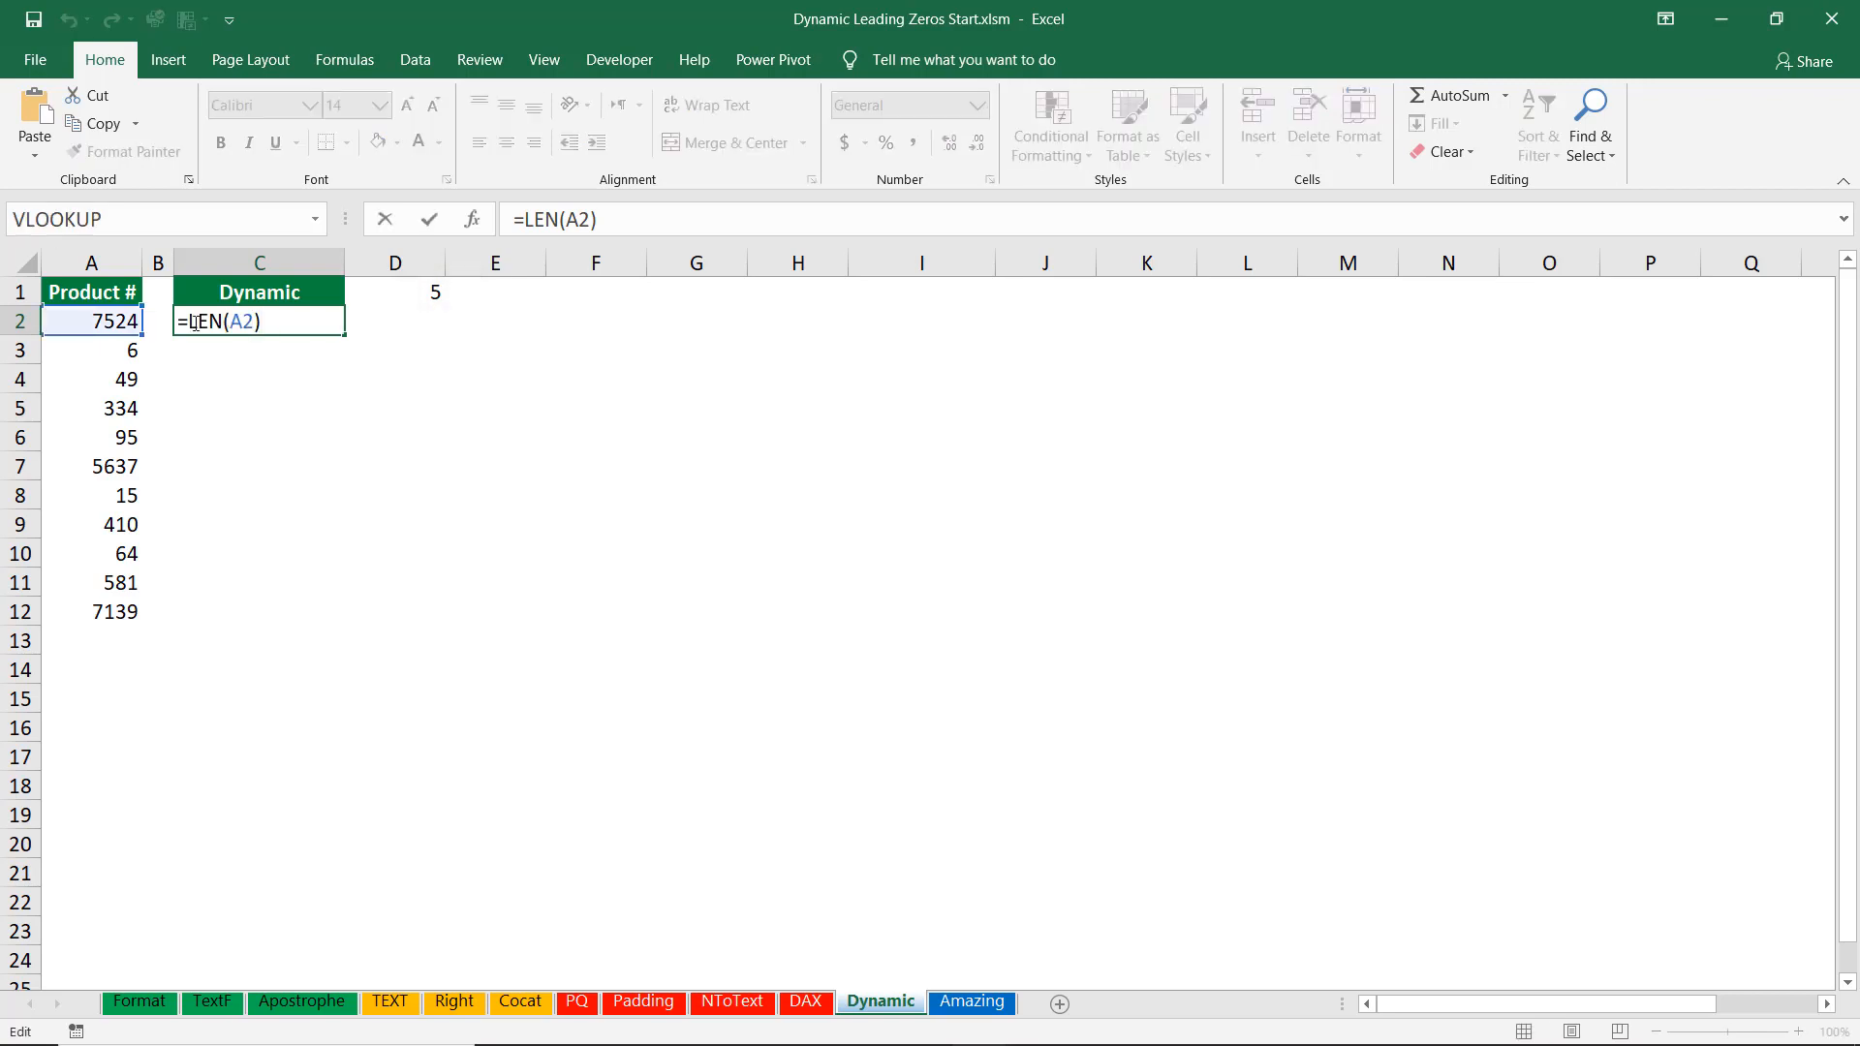
left_click(193, 322)
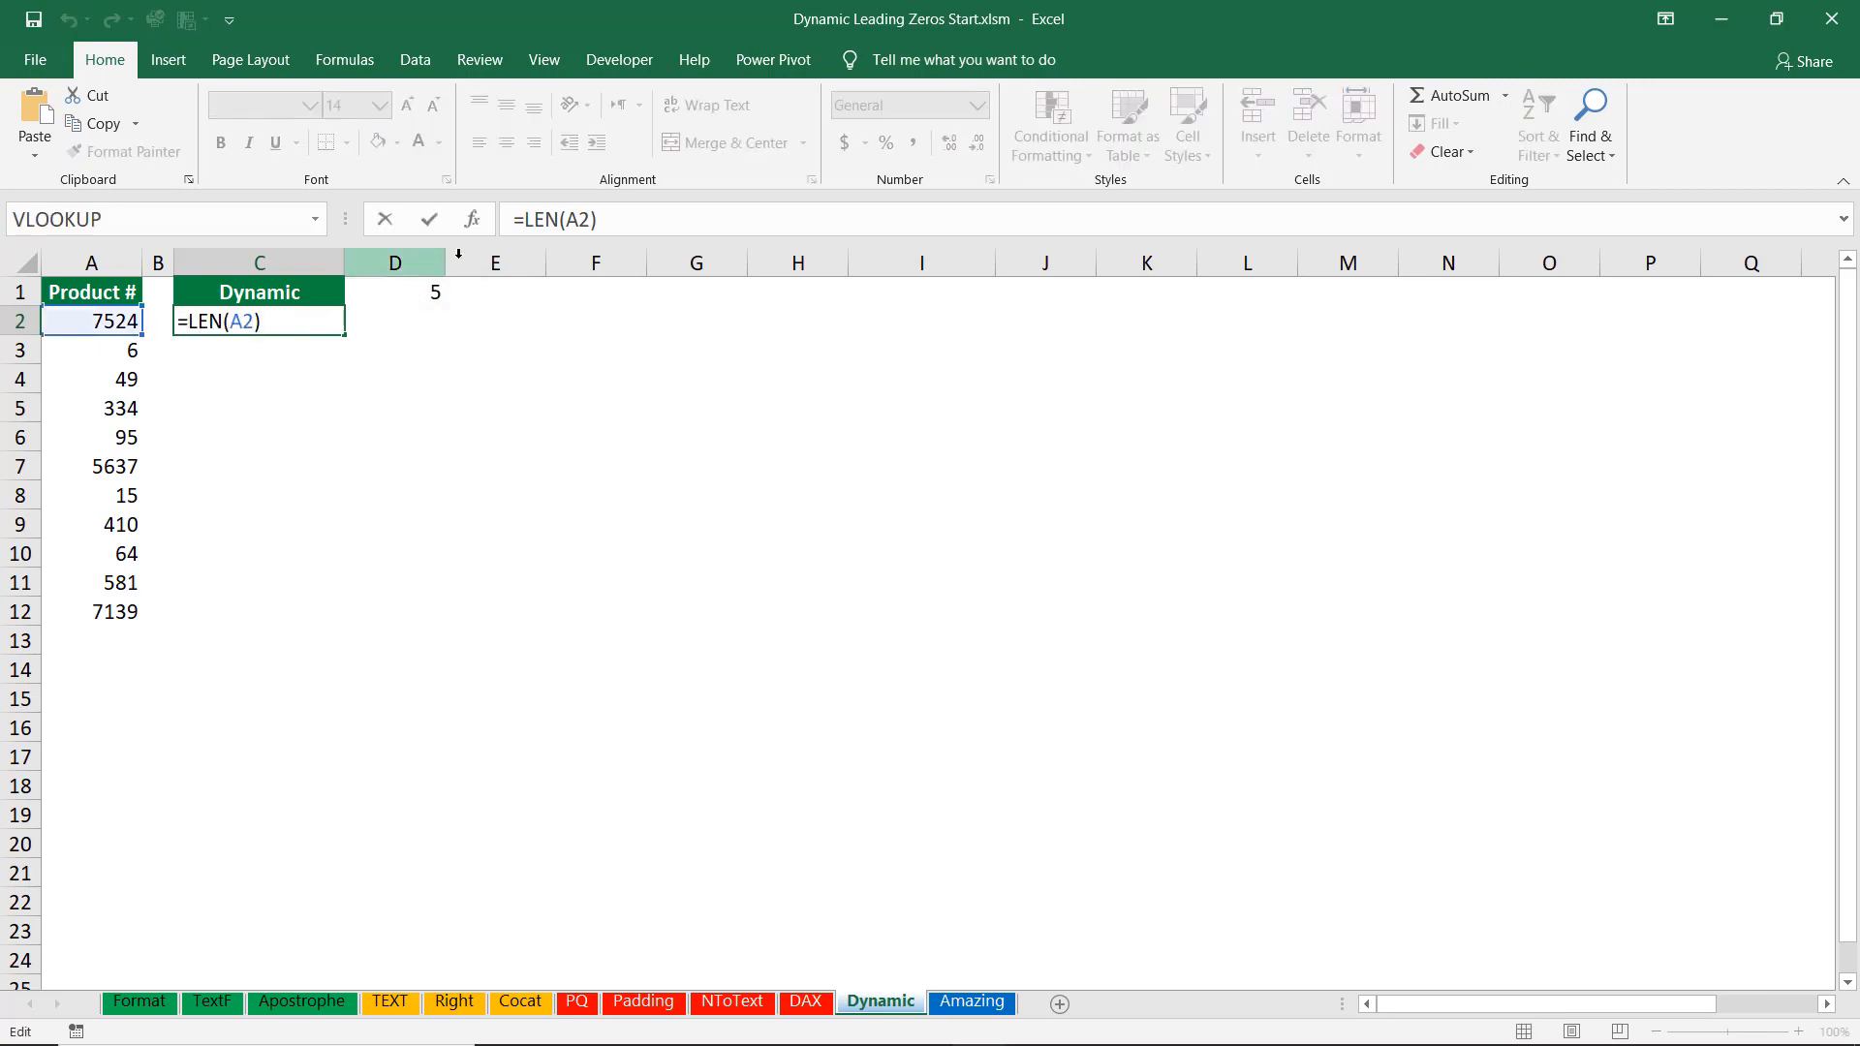
left_click(408, 294)
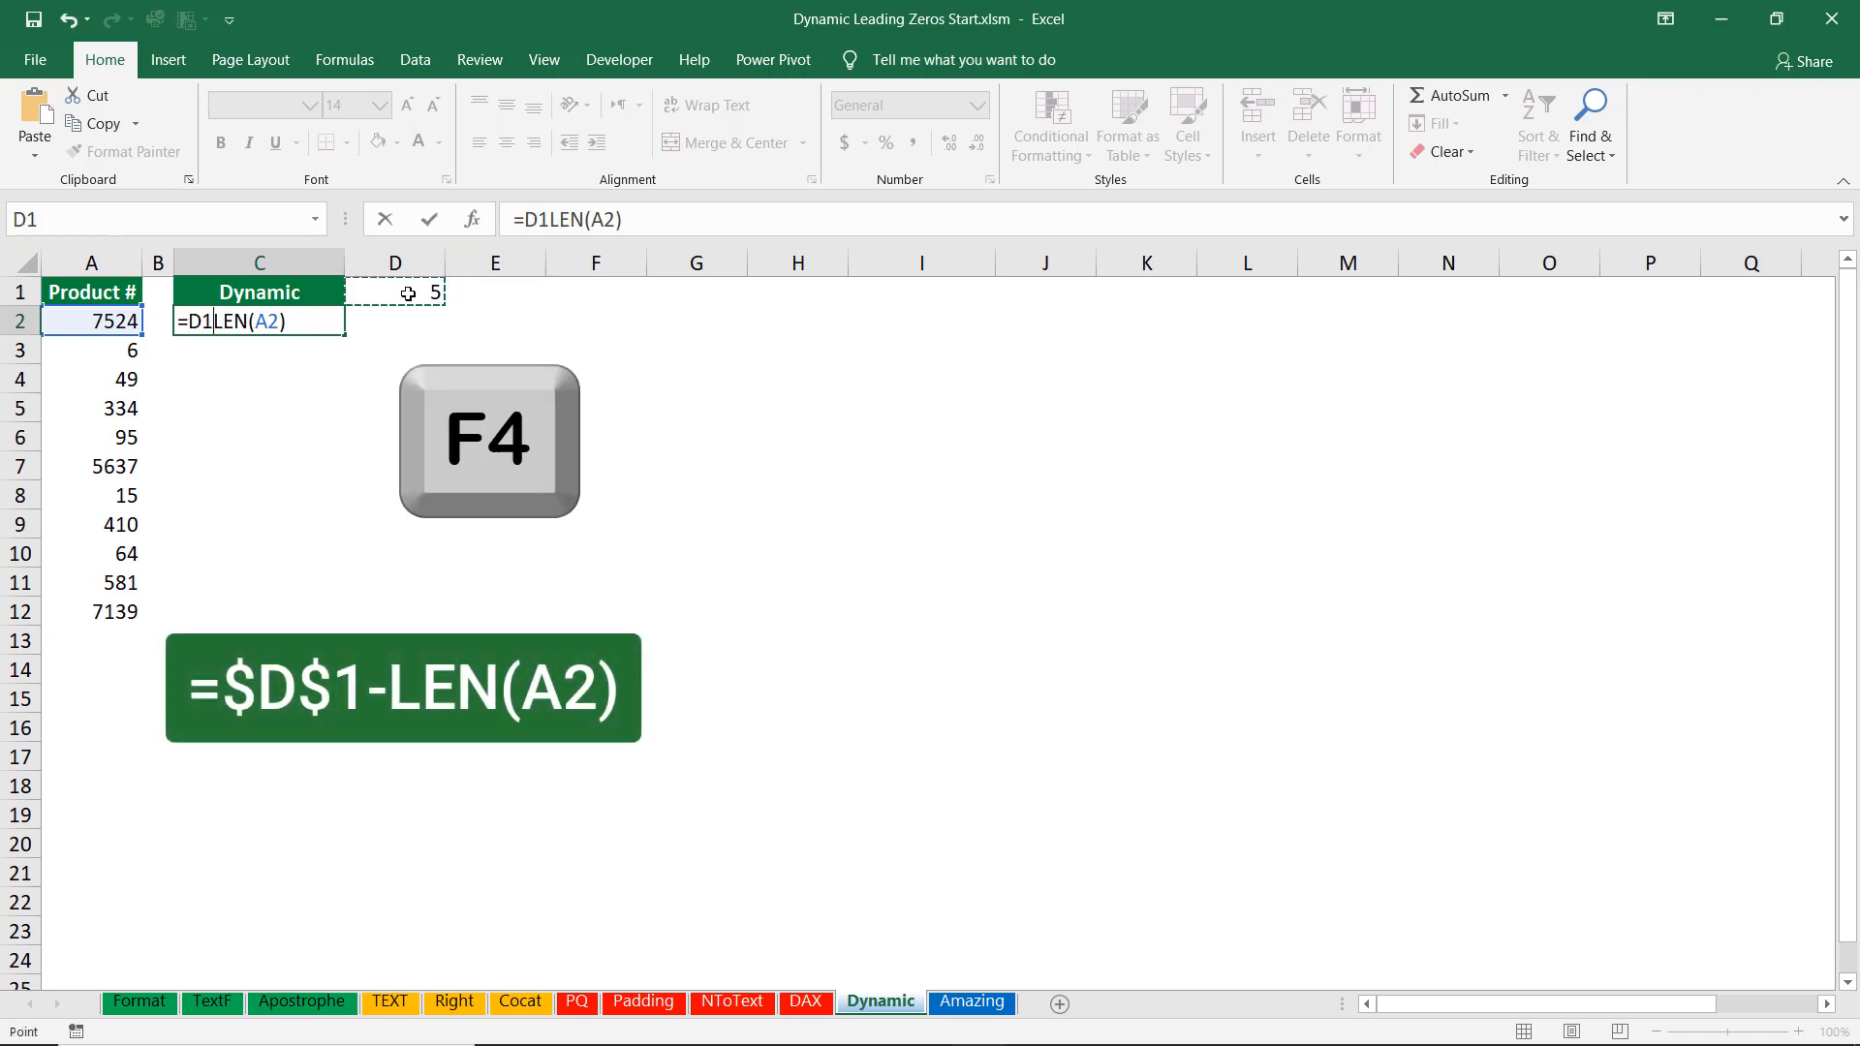
key("F4")
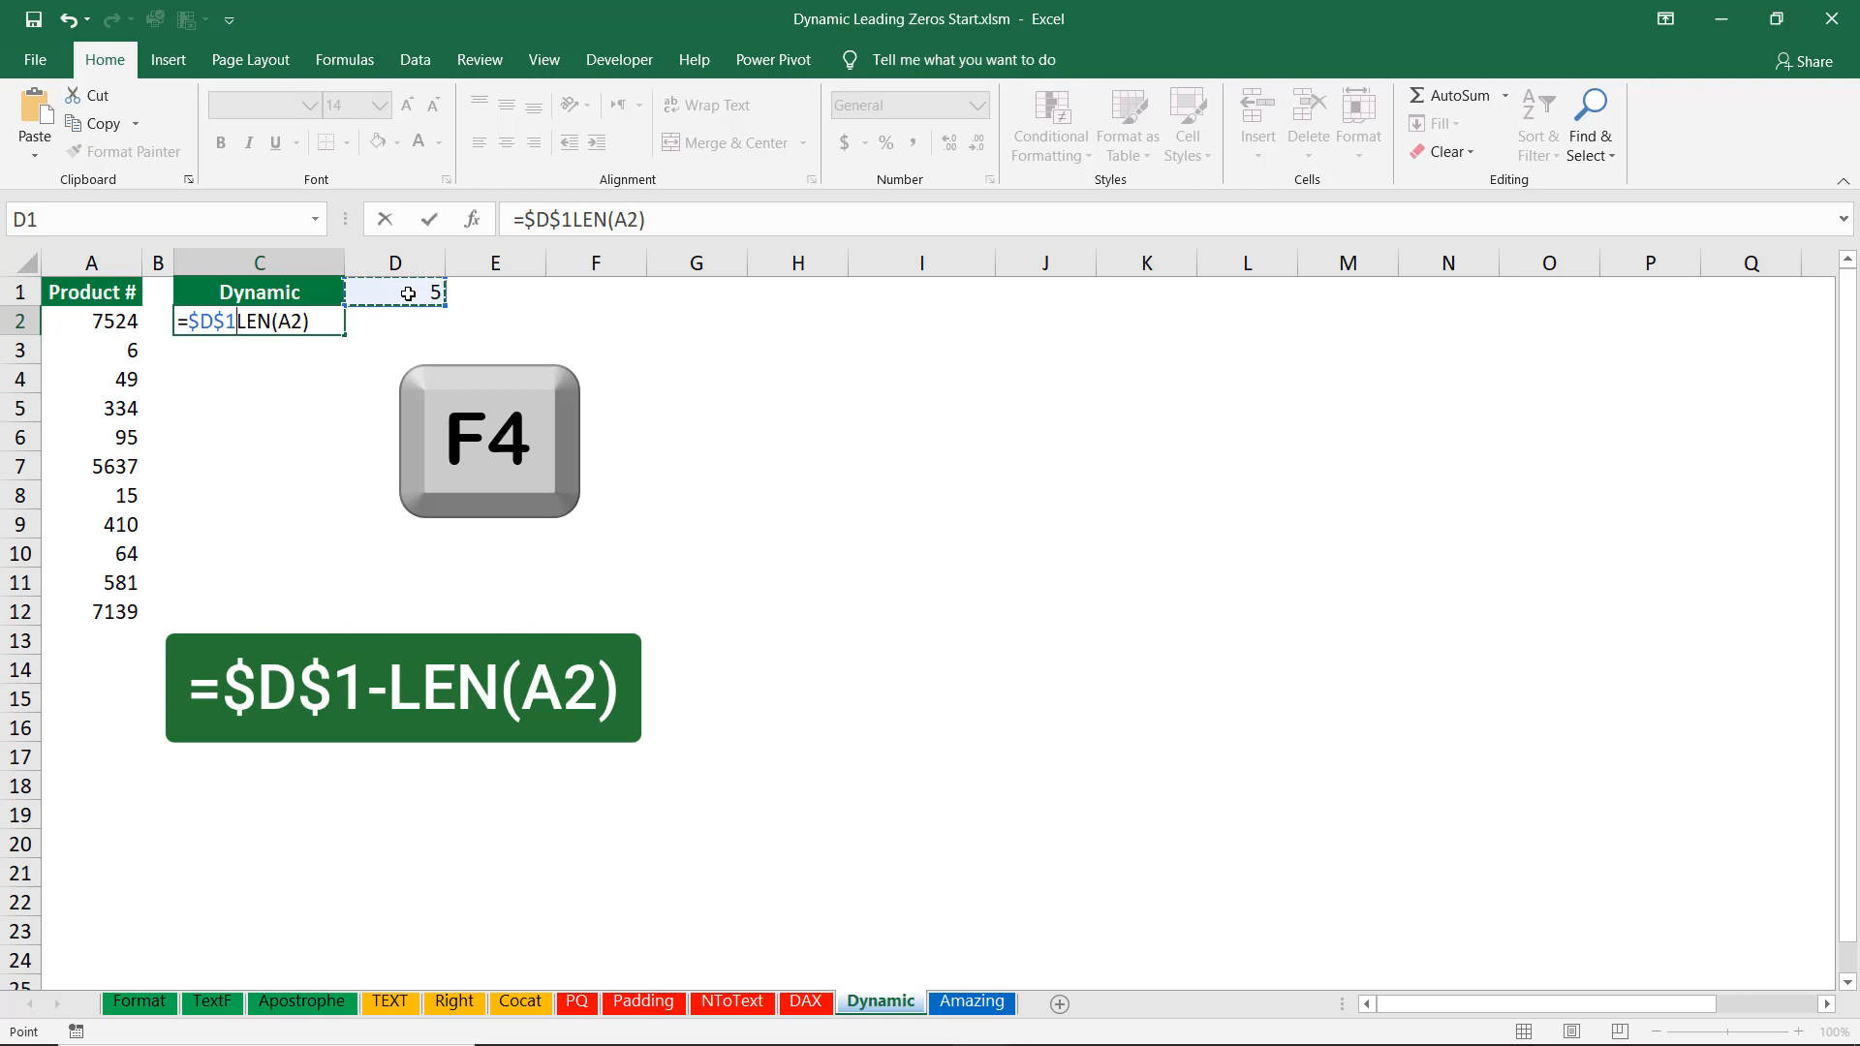
type("-")
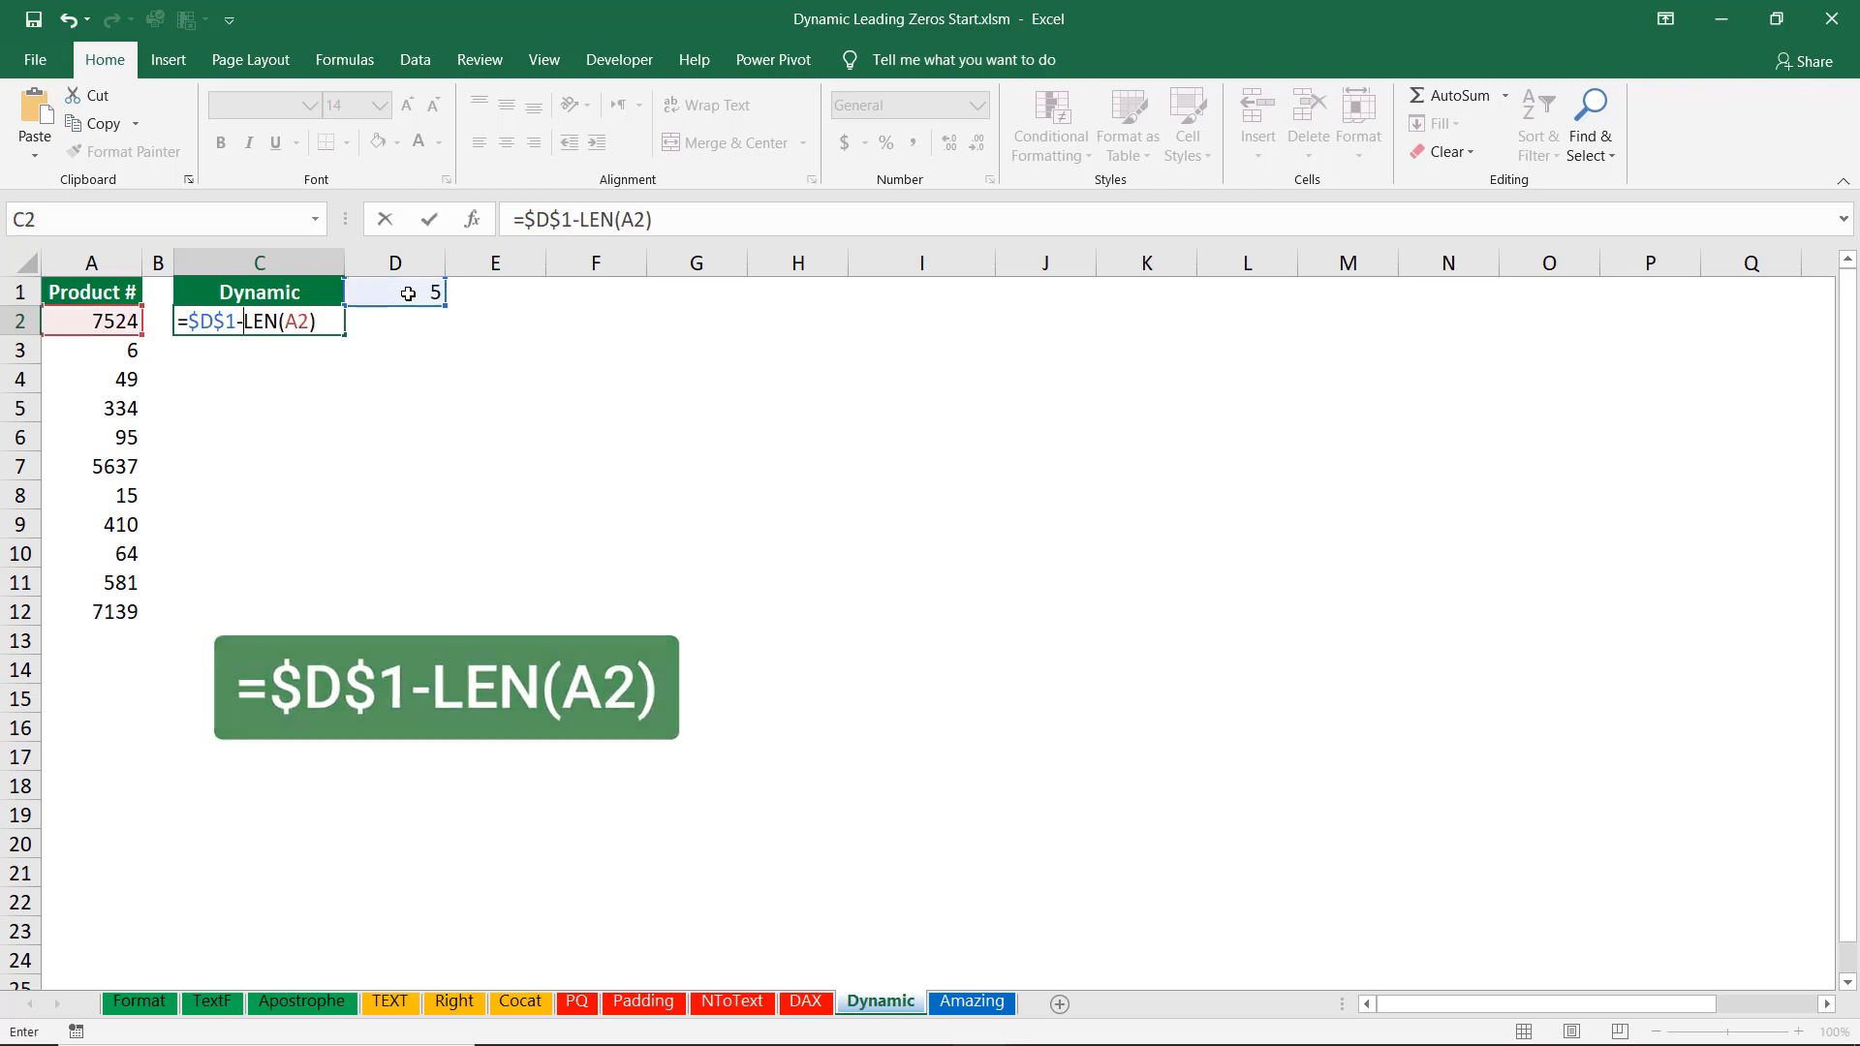
key("Return")
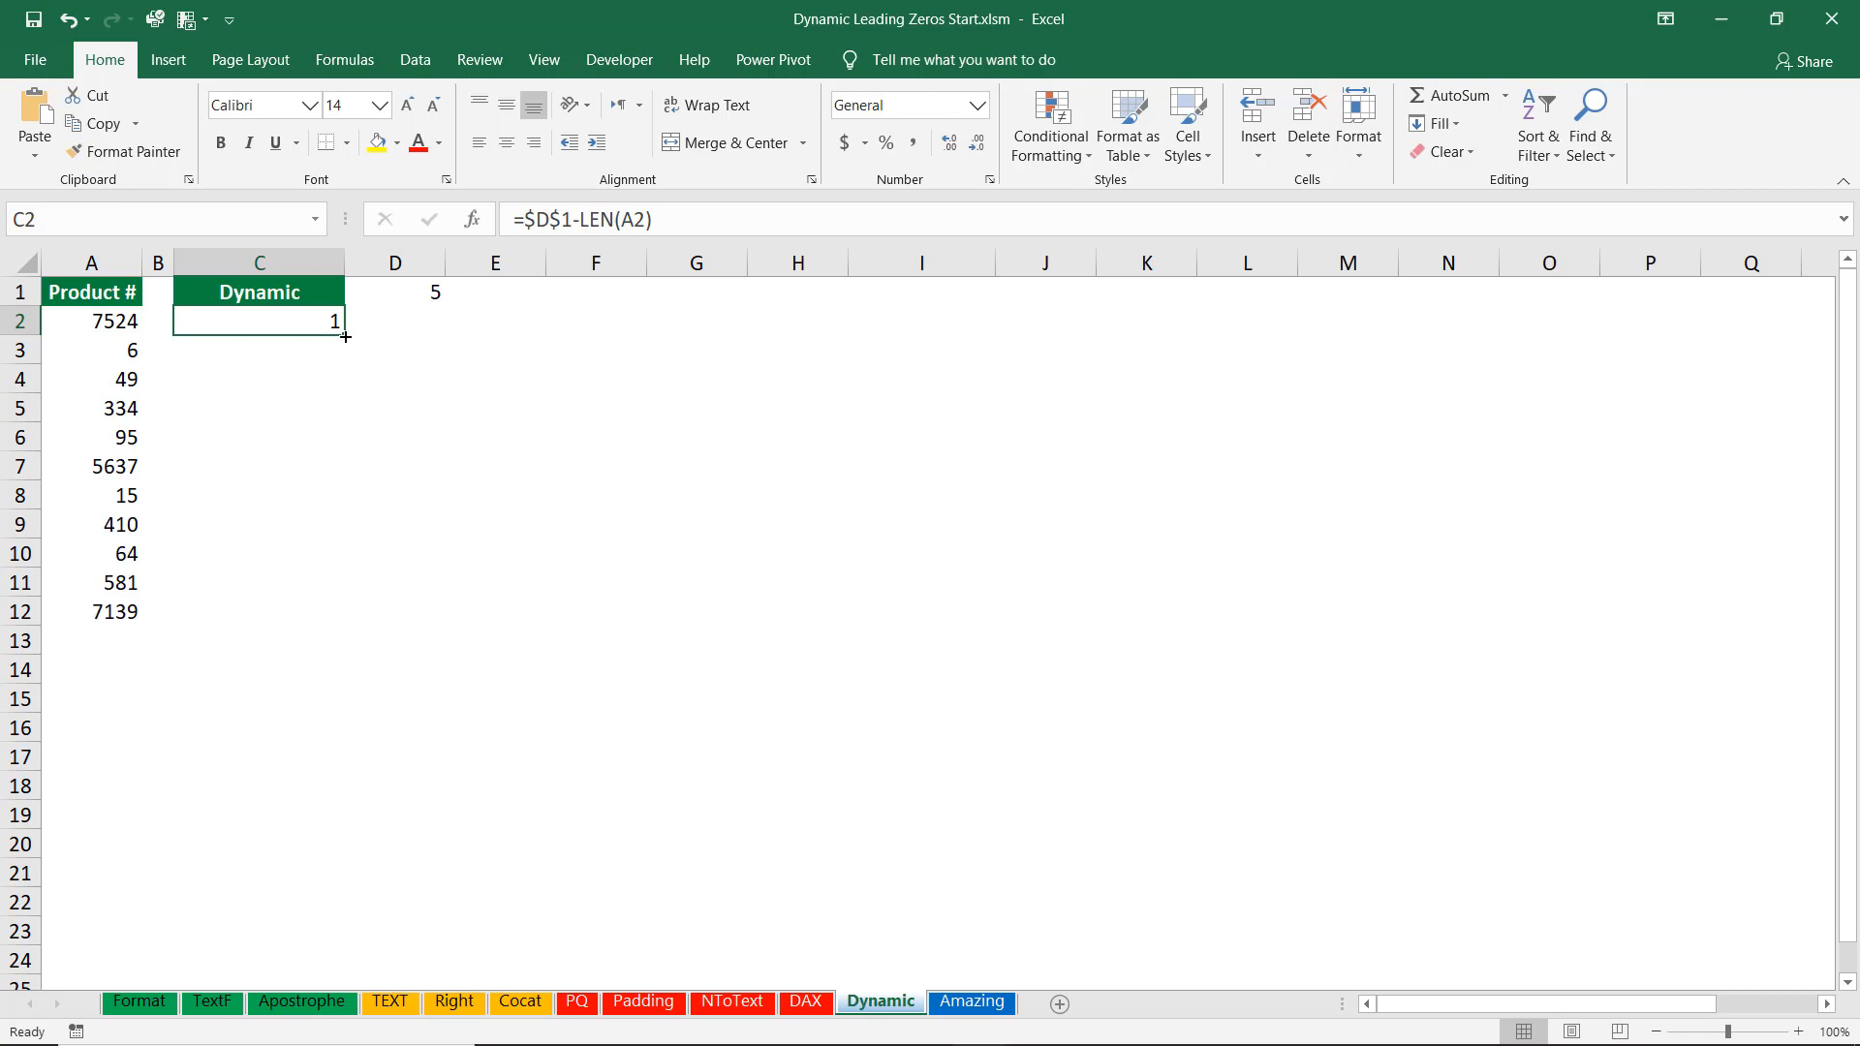
left_click_drag(346, 336, 321, 488)
left_click_drag(313, 631, 314, 635)
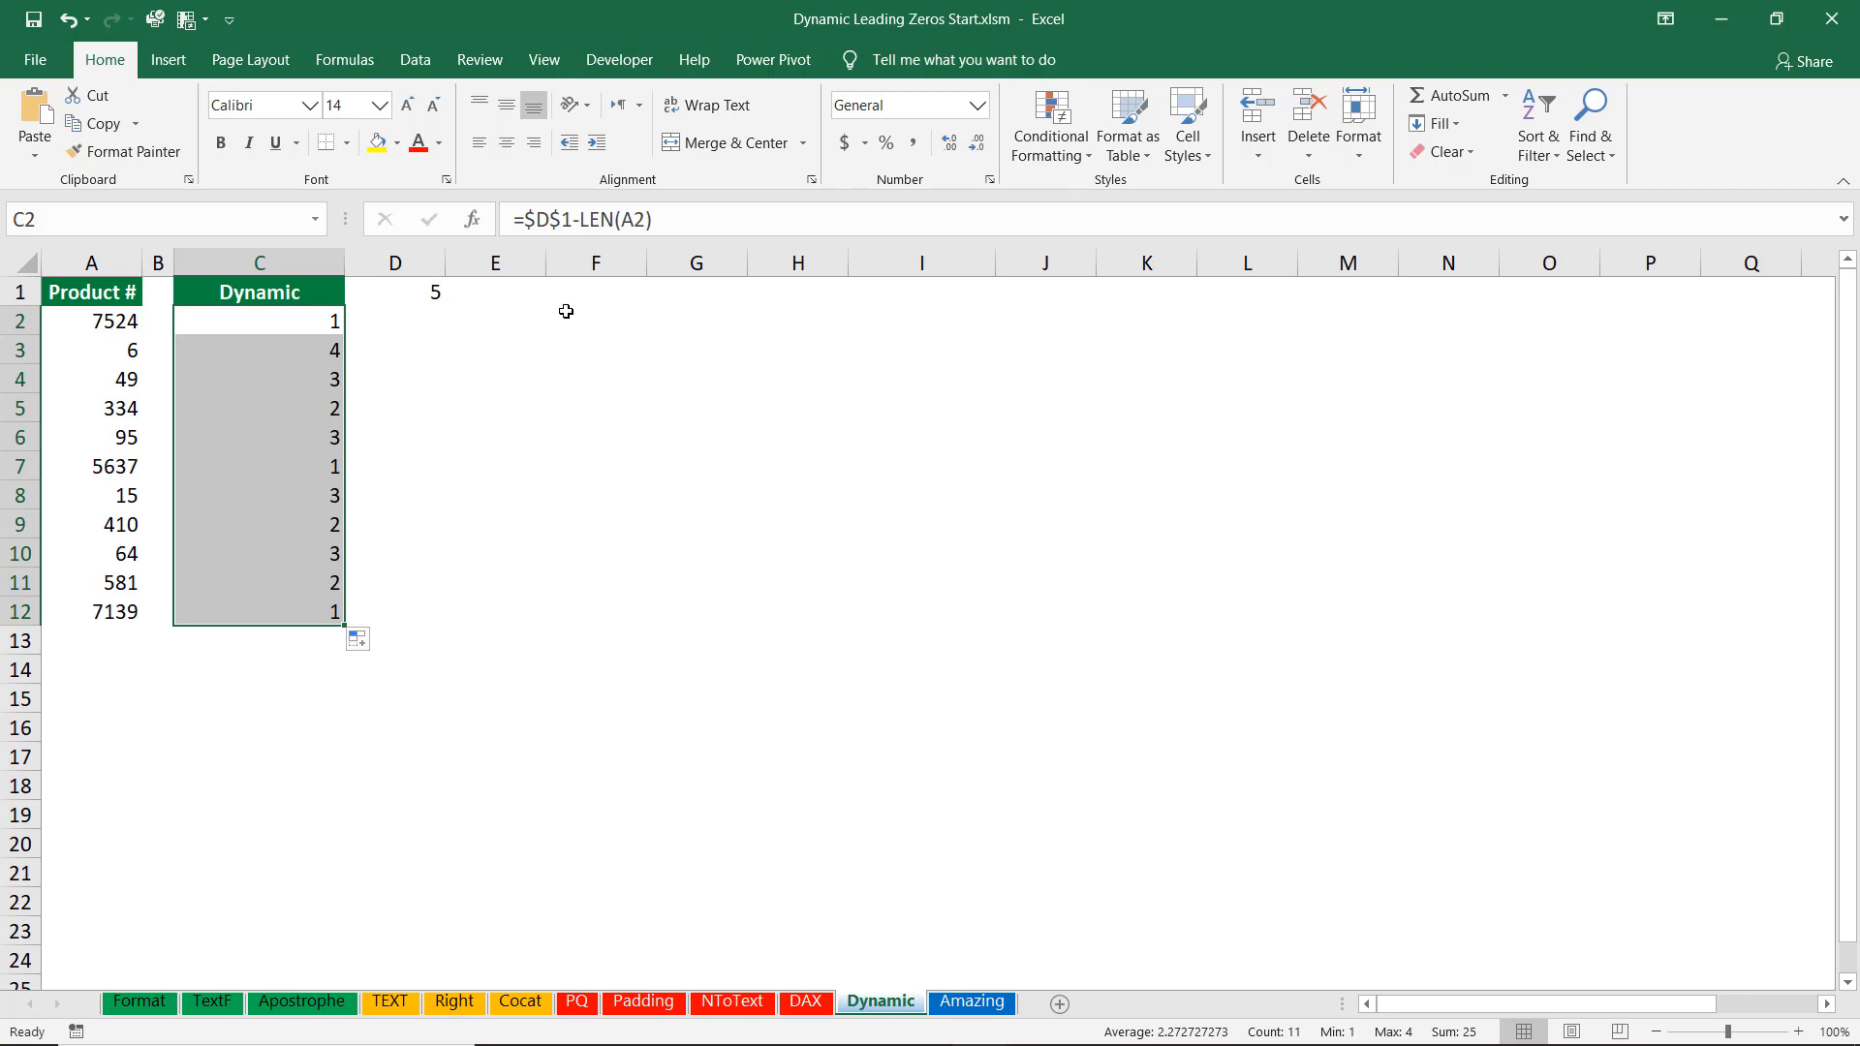
Cut the $D$1-LEN(A2) expression out of C2's formula and clear C2:C12.
key("F2")
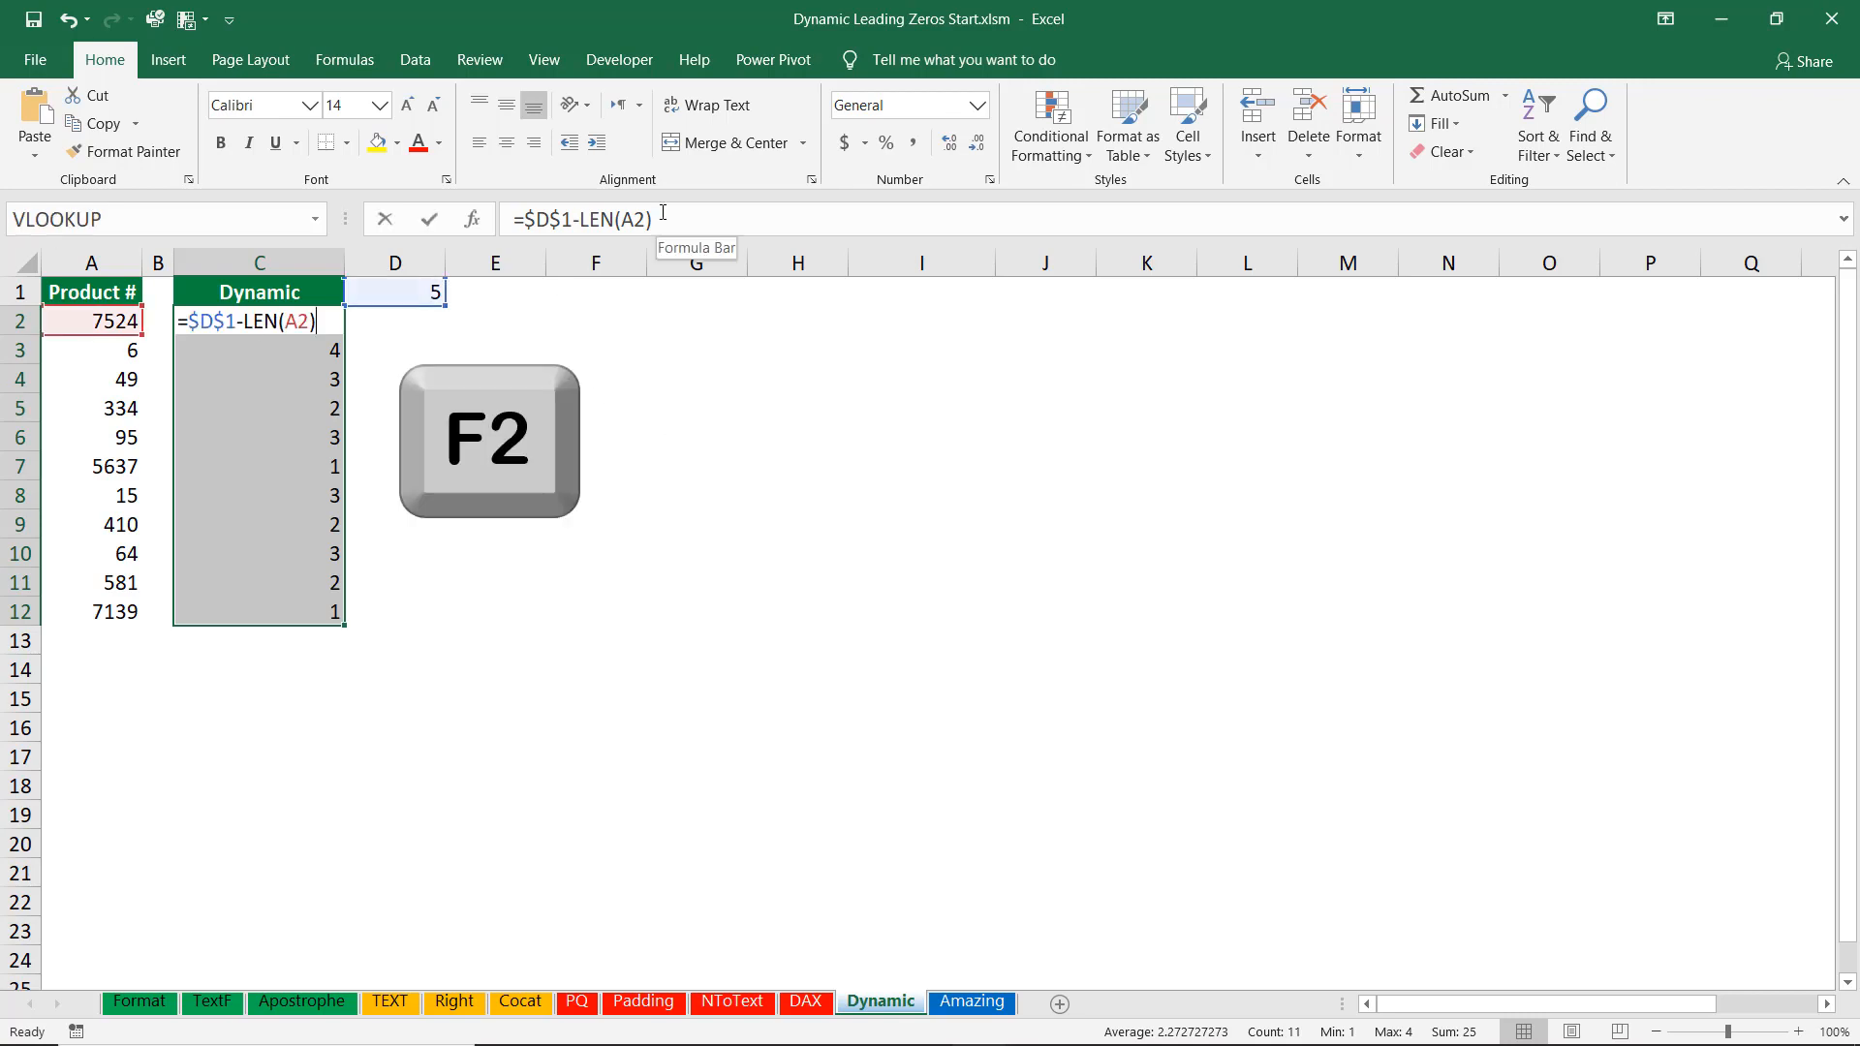
left_click(193, 319)
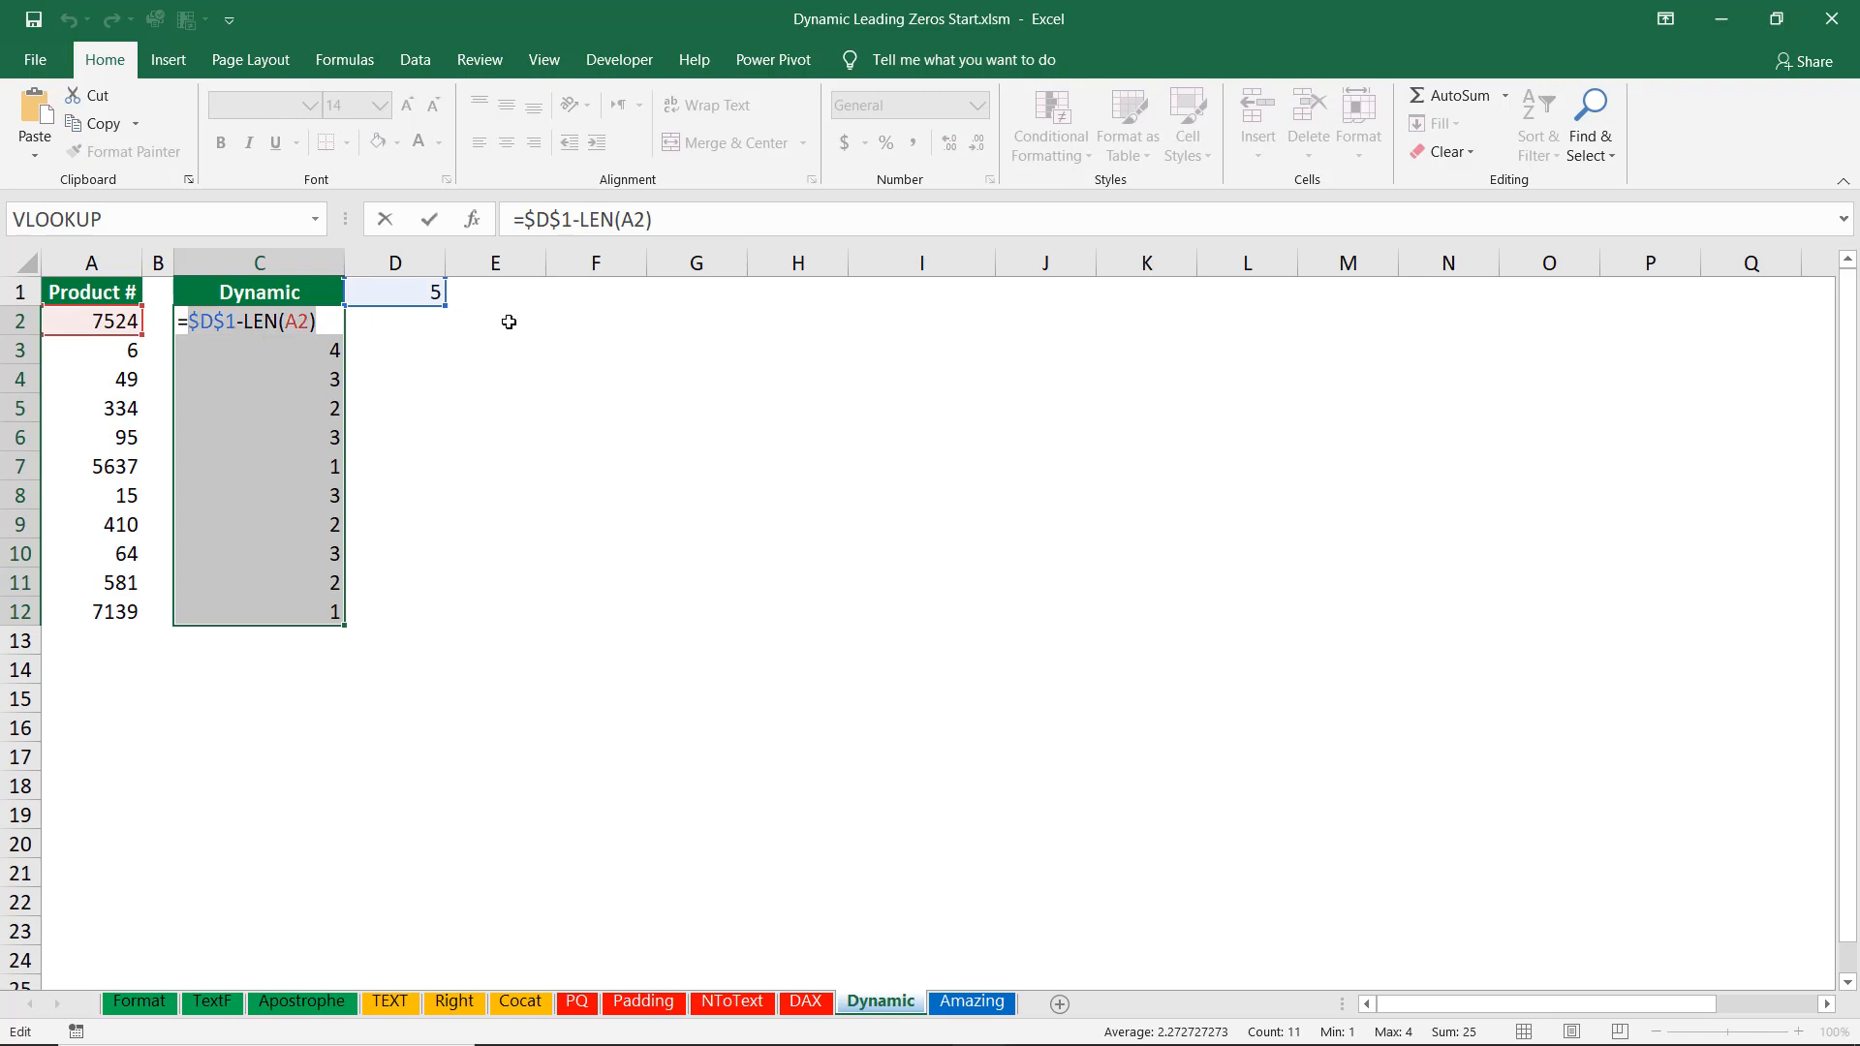
key("ctrl+x")
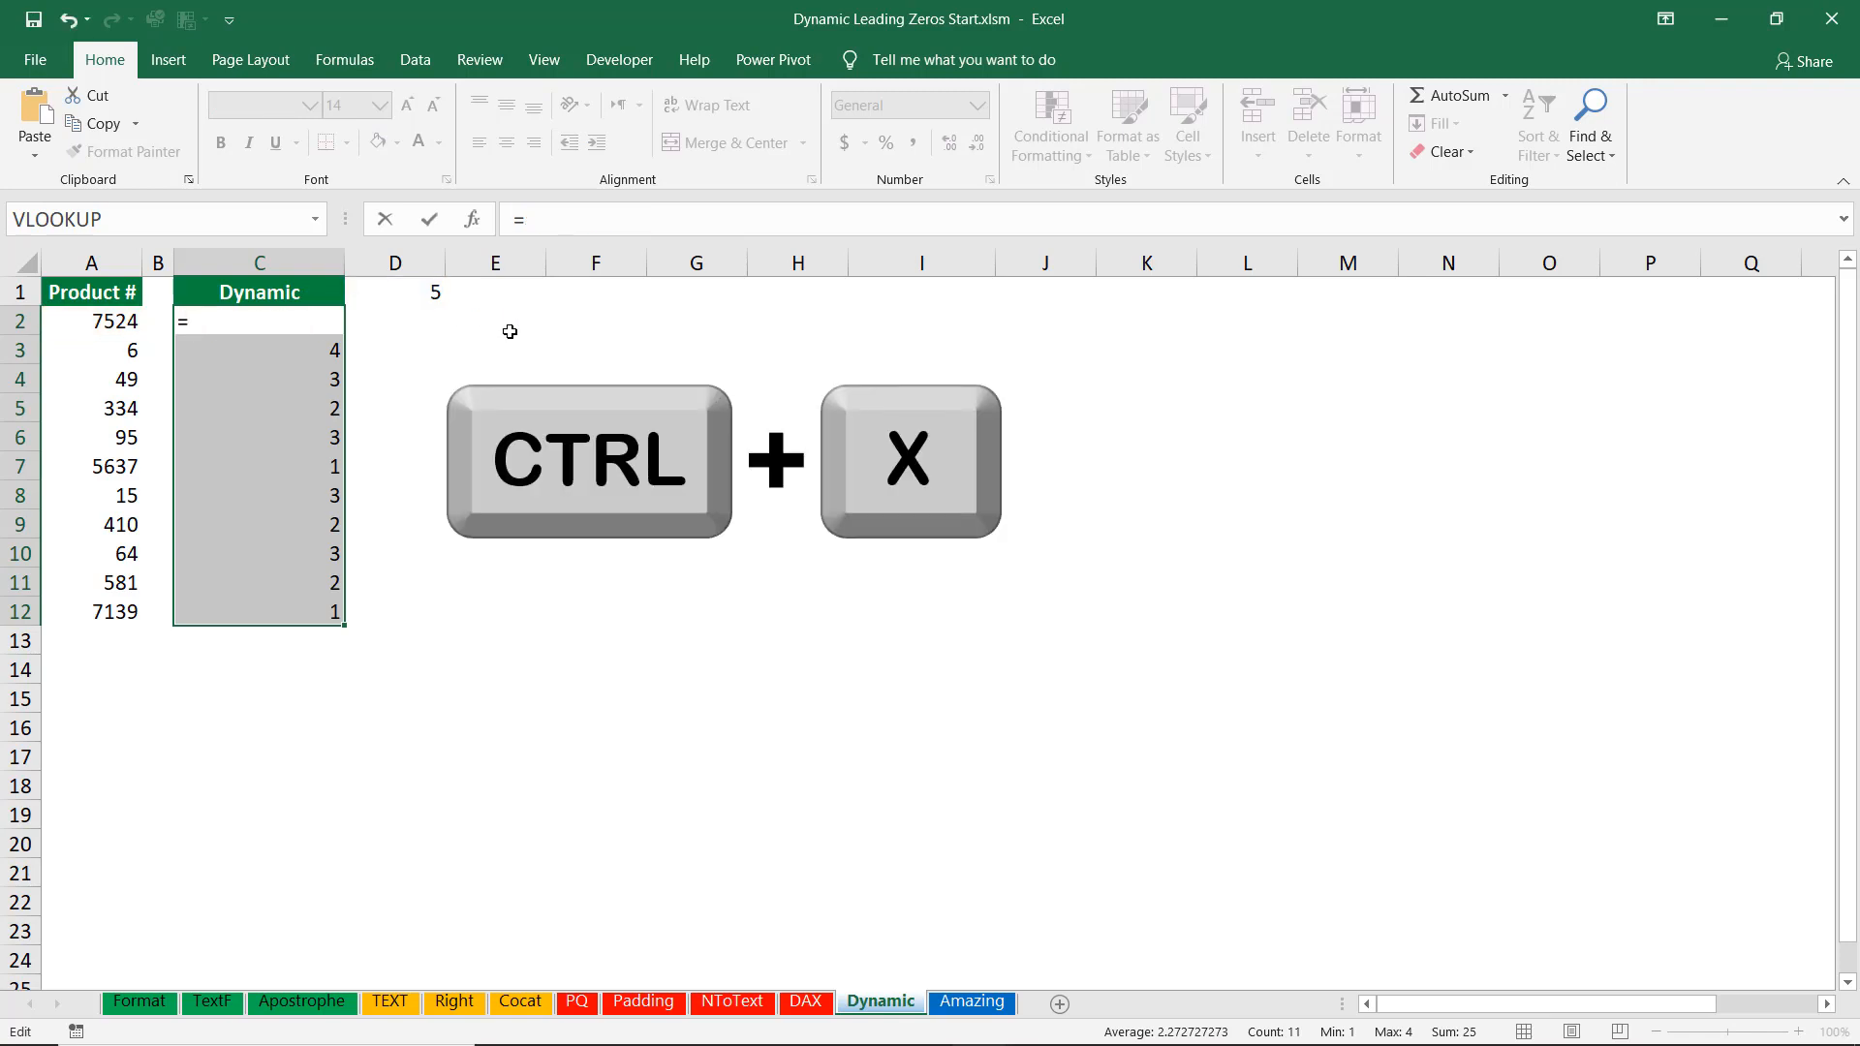
key("Escape")
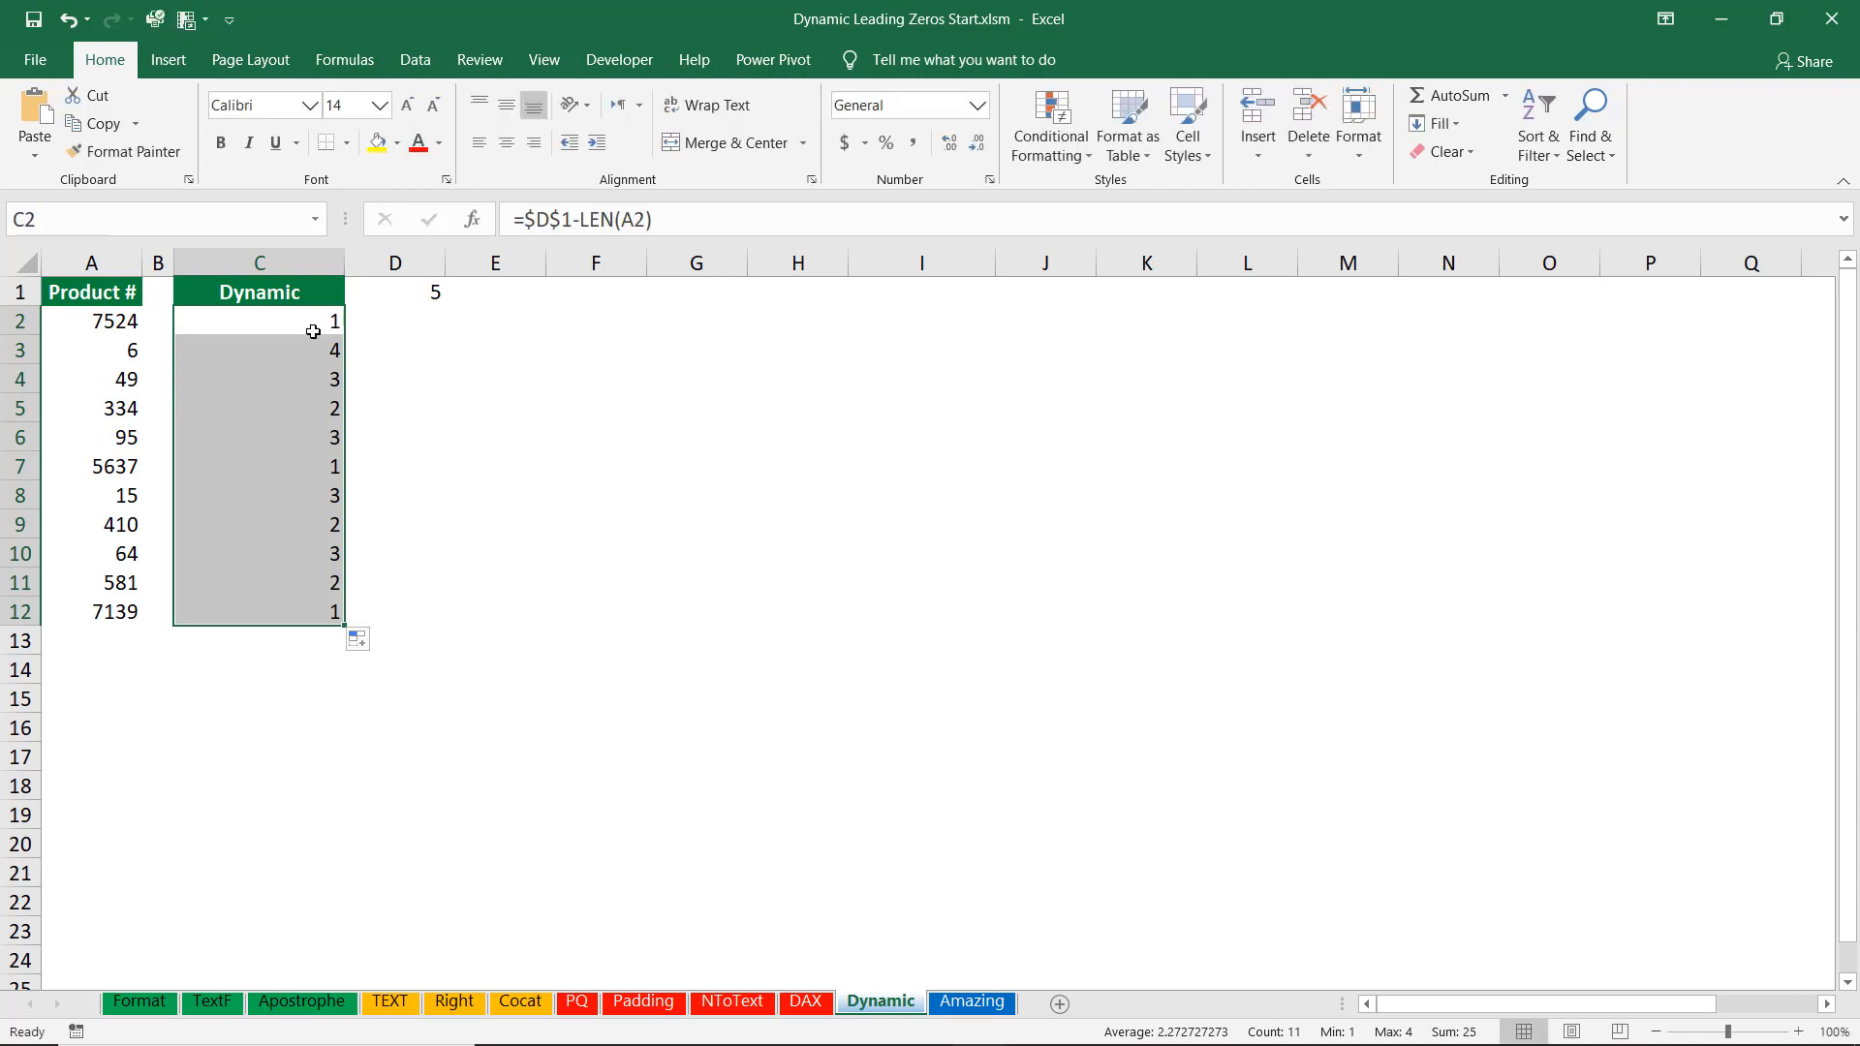
key("Delete")
Enter =REPT("0",$D$1-LEN(A2)) into all of C2:C12 at once, pasting the cut expression as the count.
left_click(303, 328)
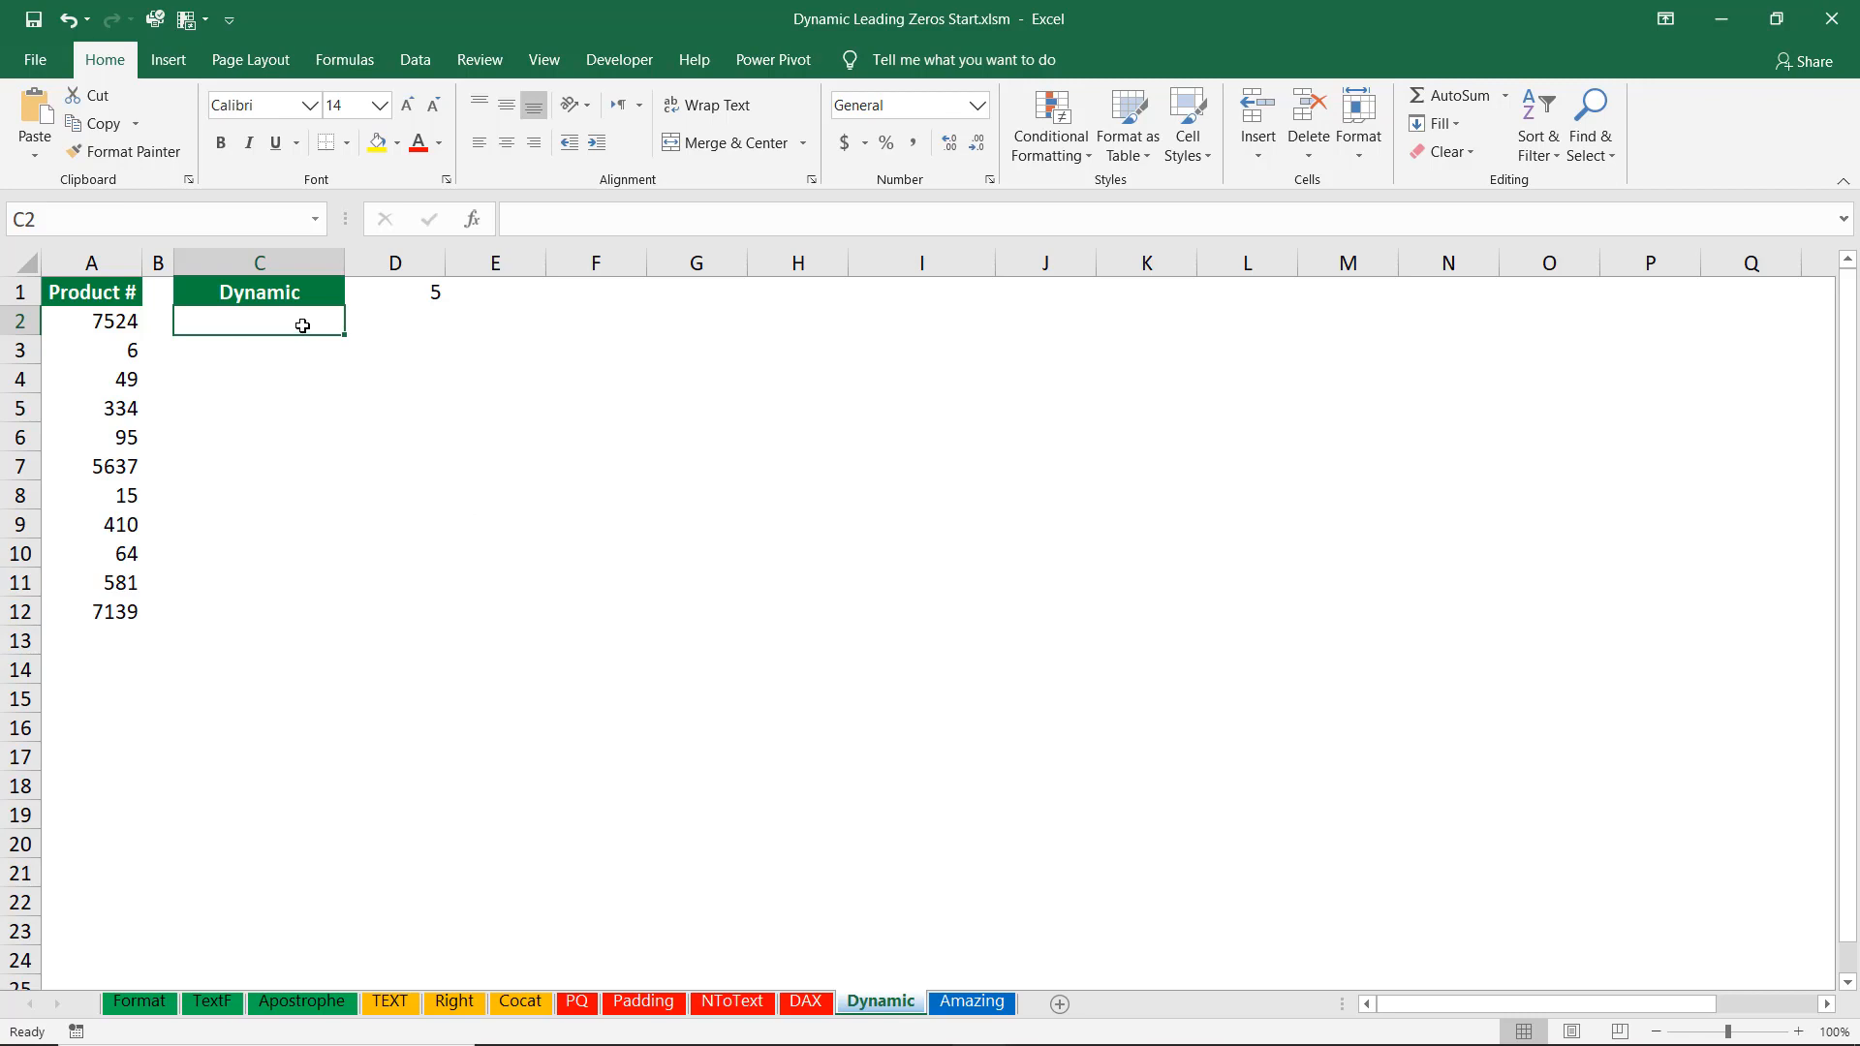
left_click_drag(302, 326, 300, 612)
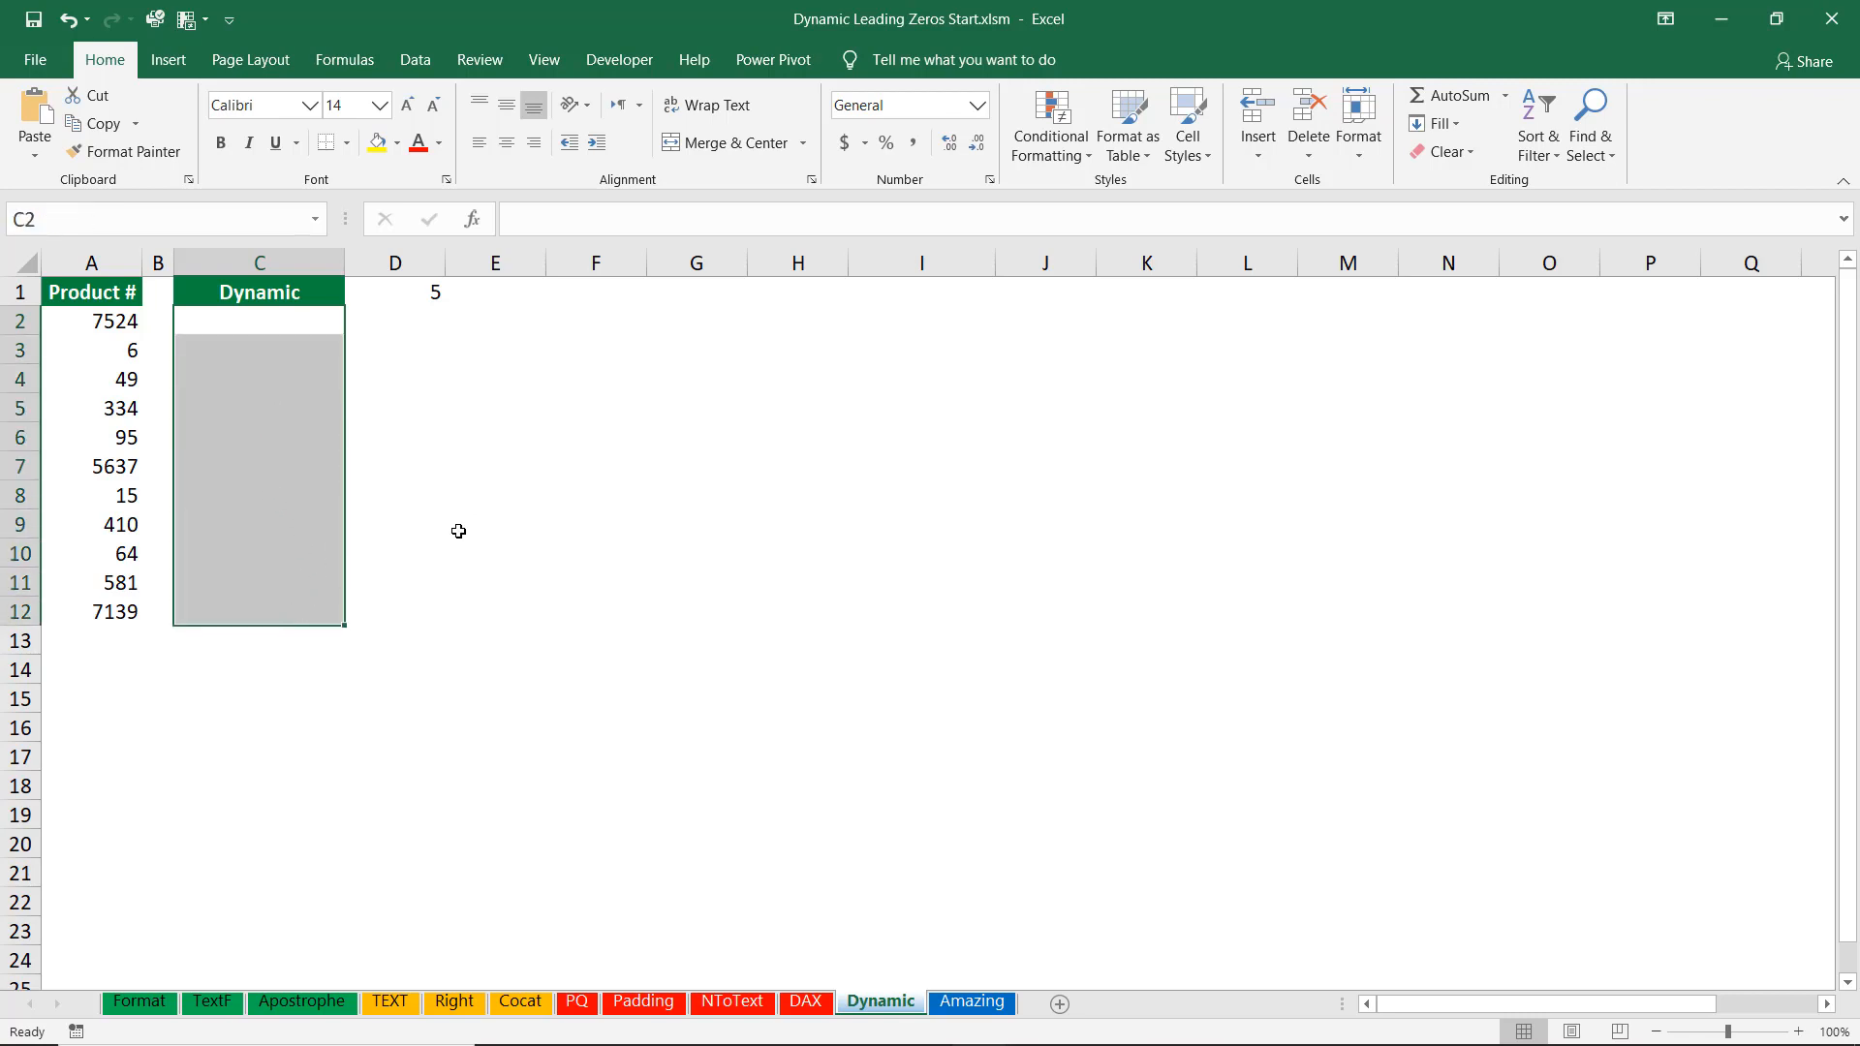
type("=")
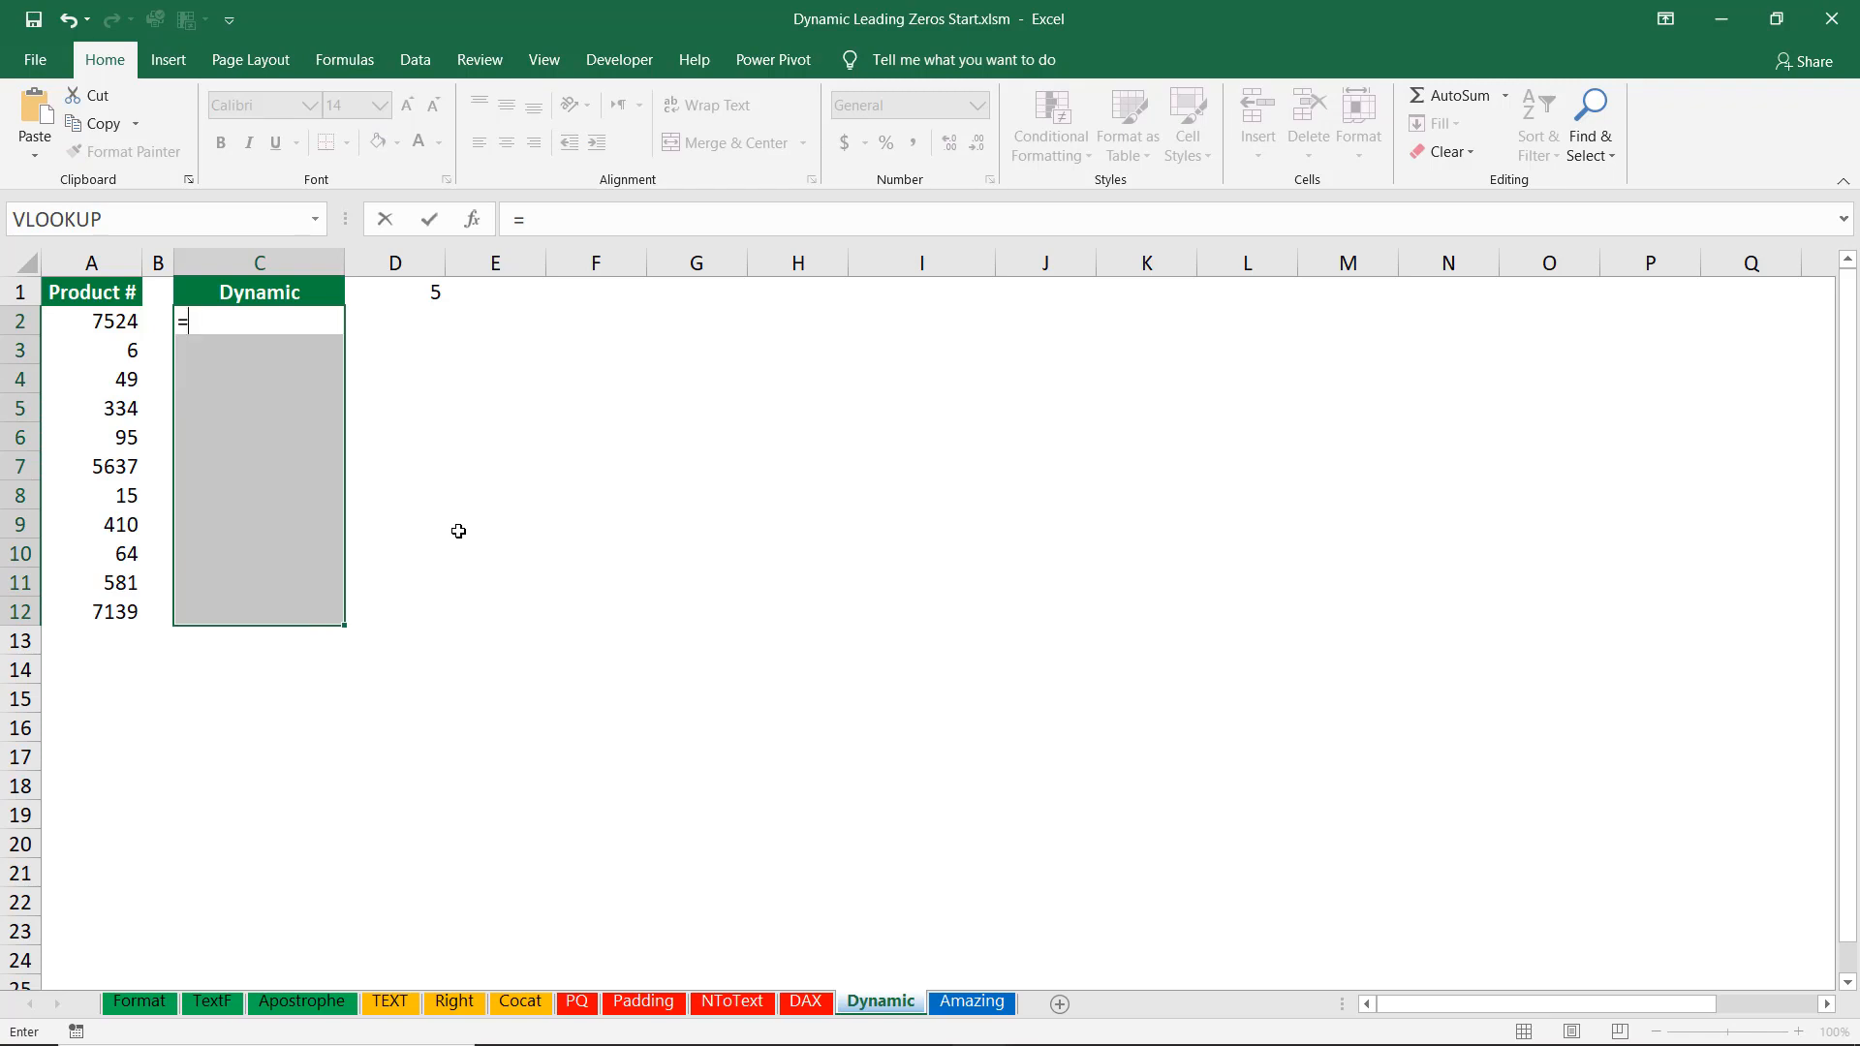
type("Re")
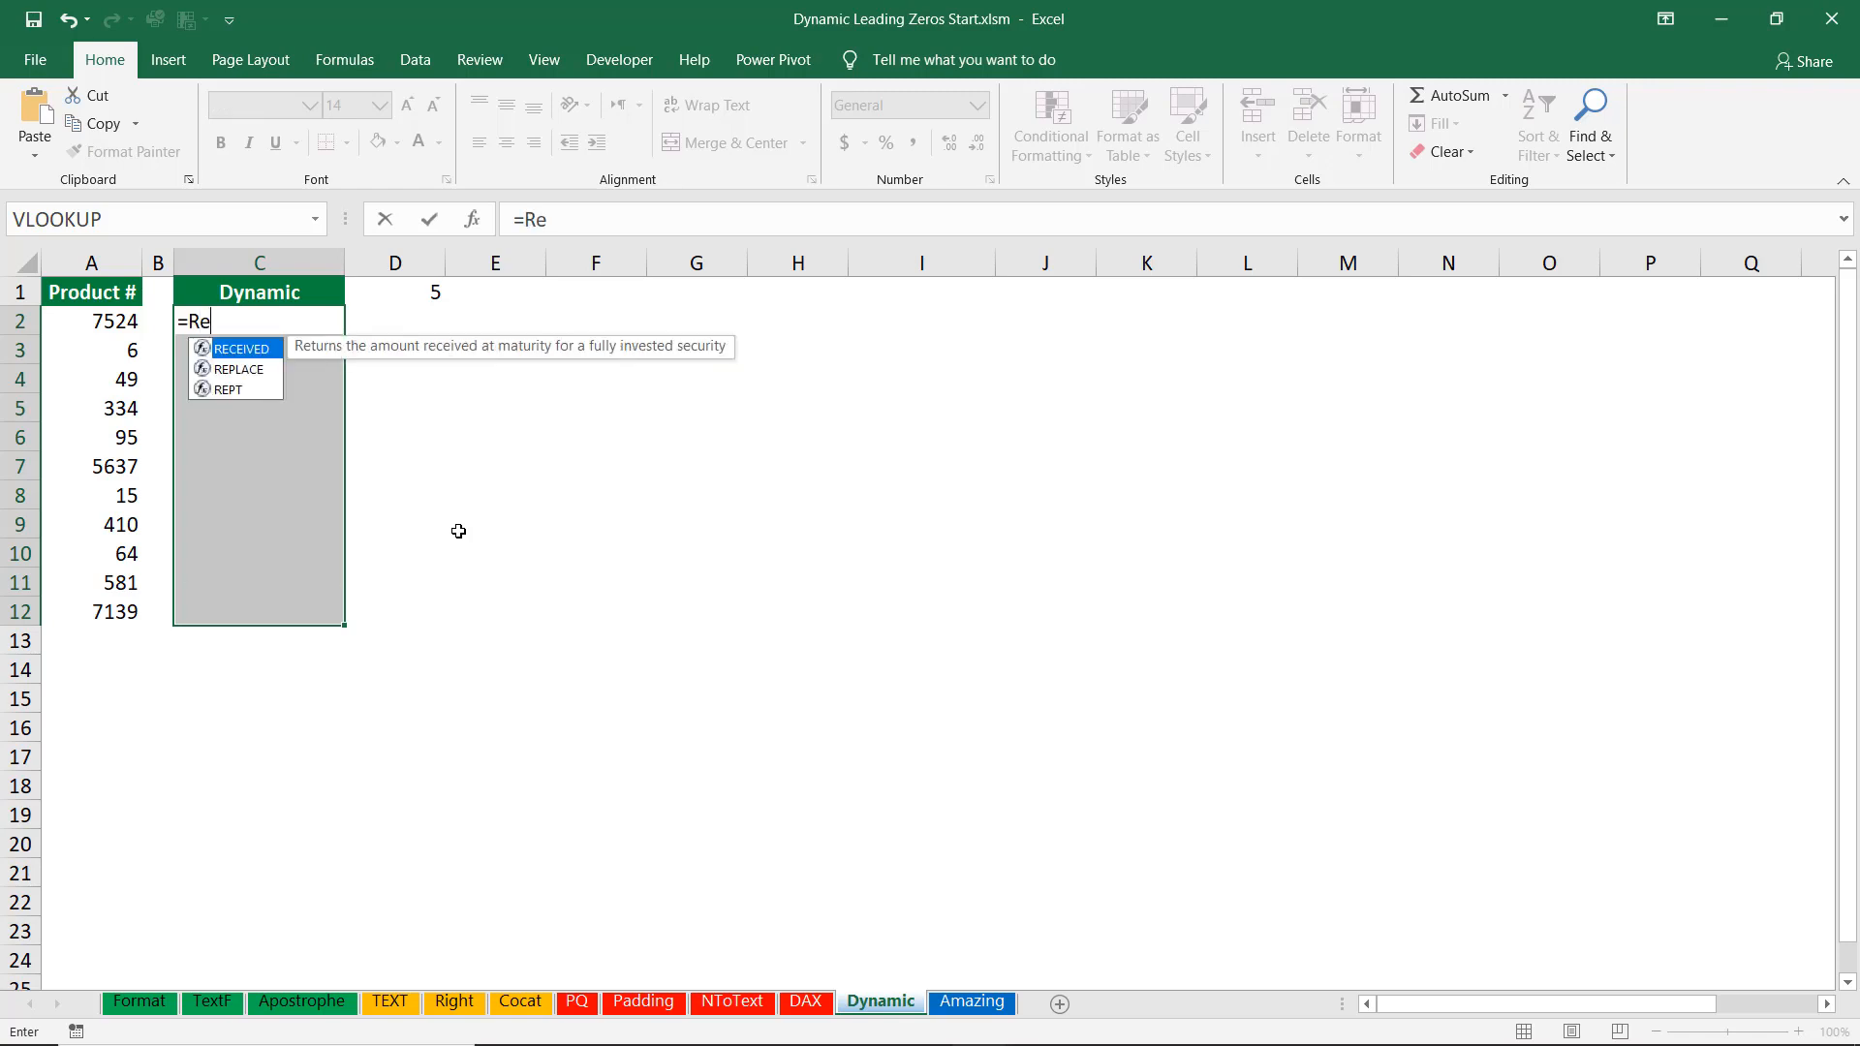
type("pt")
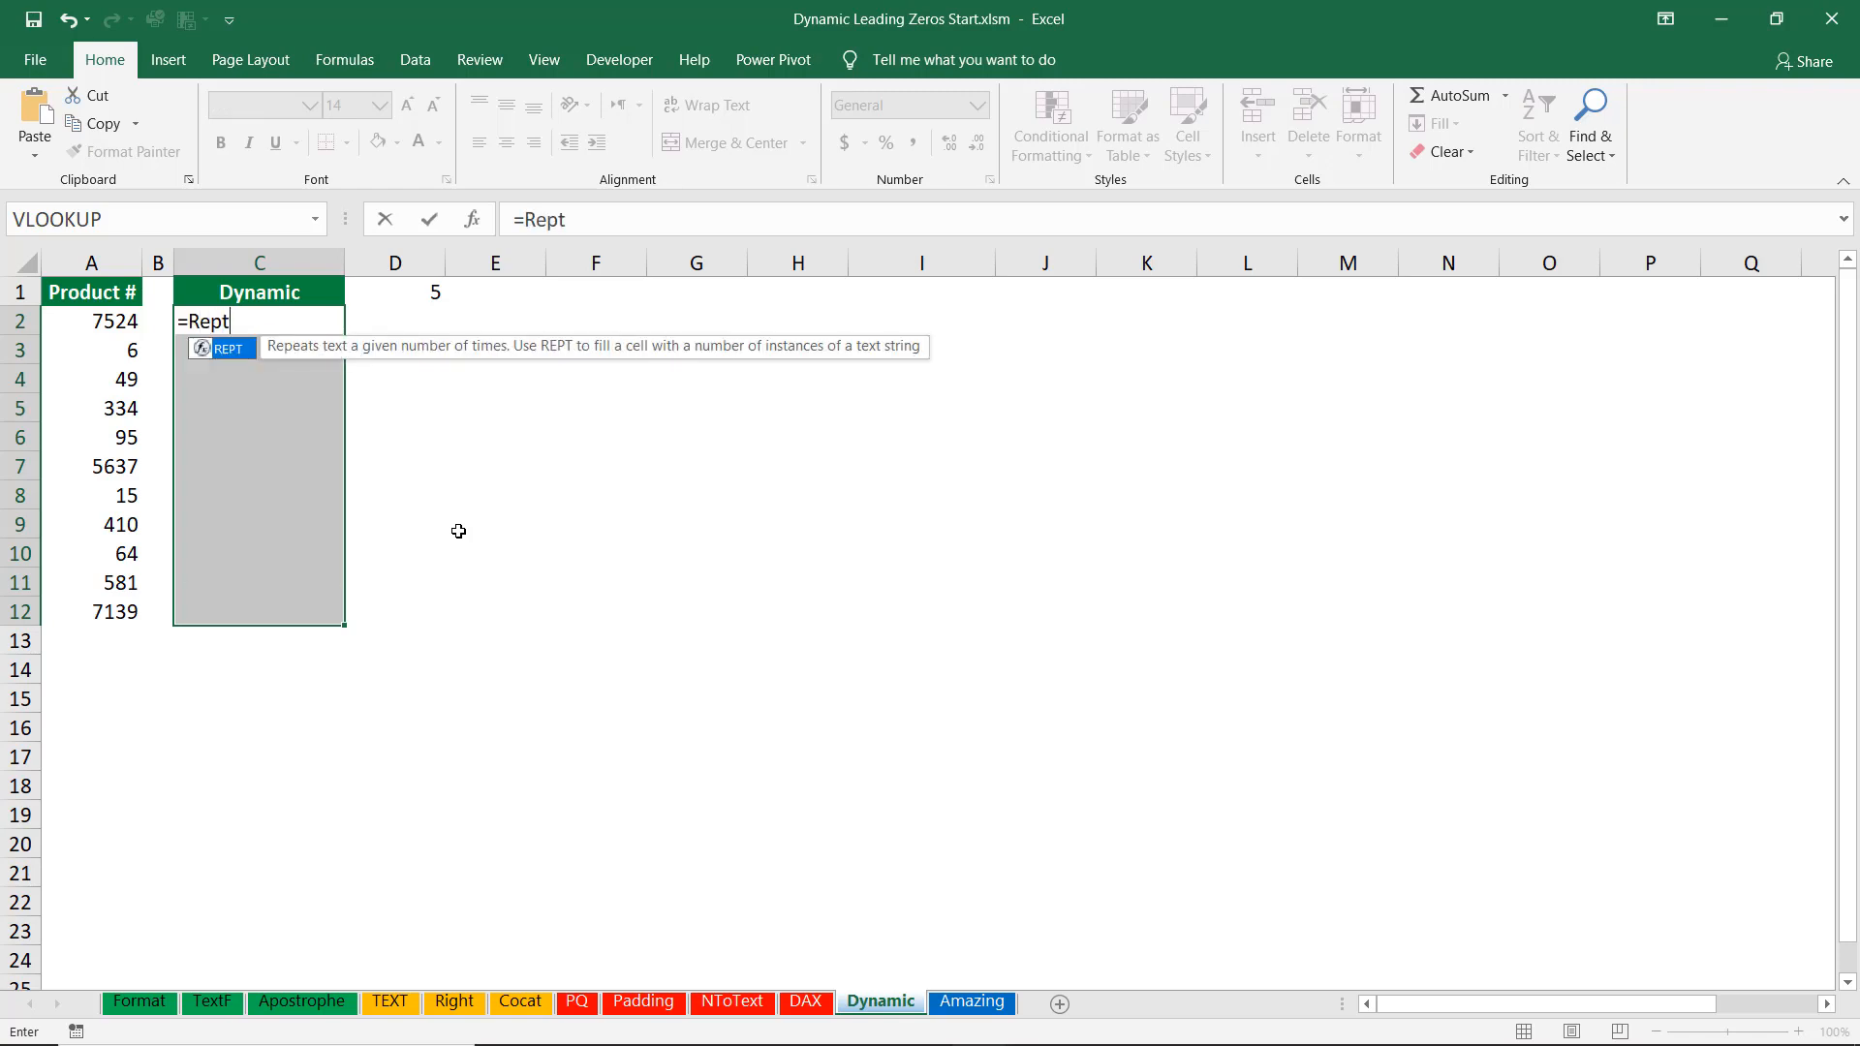
key("Tab")
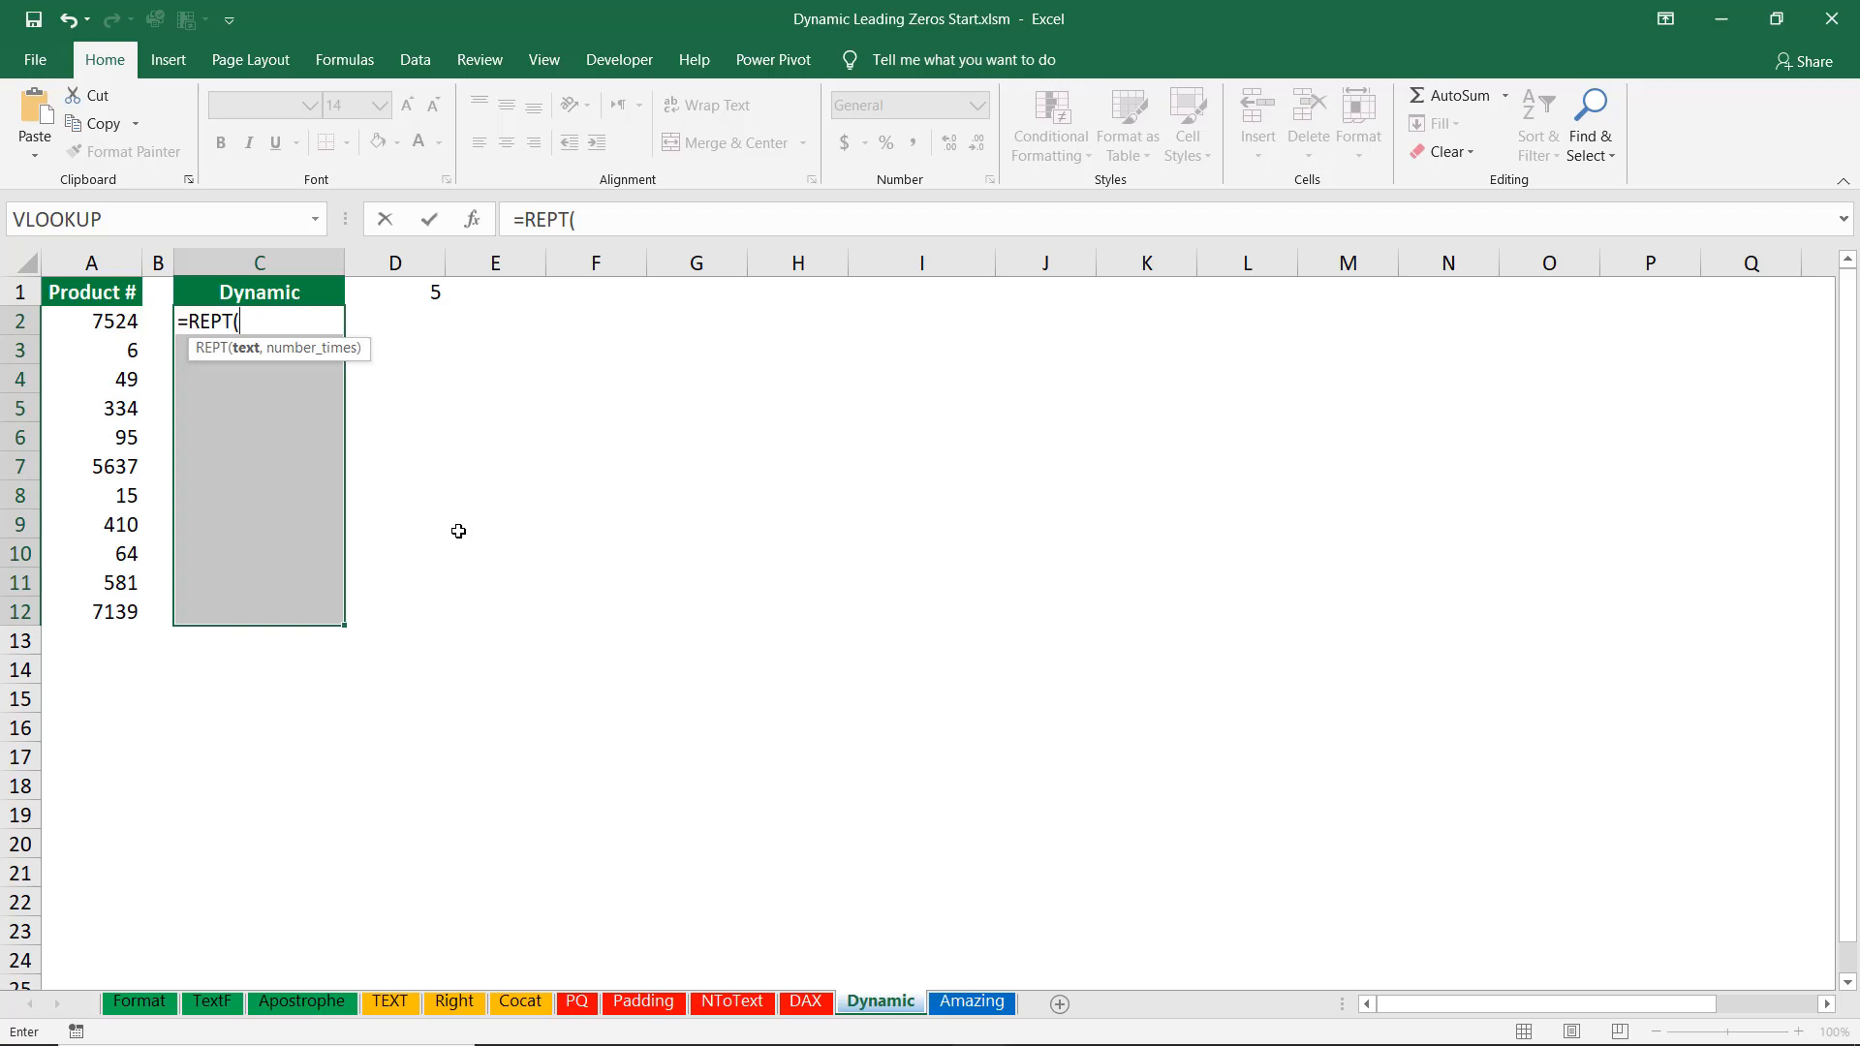
type("\"0\",")
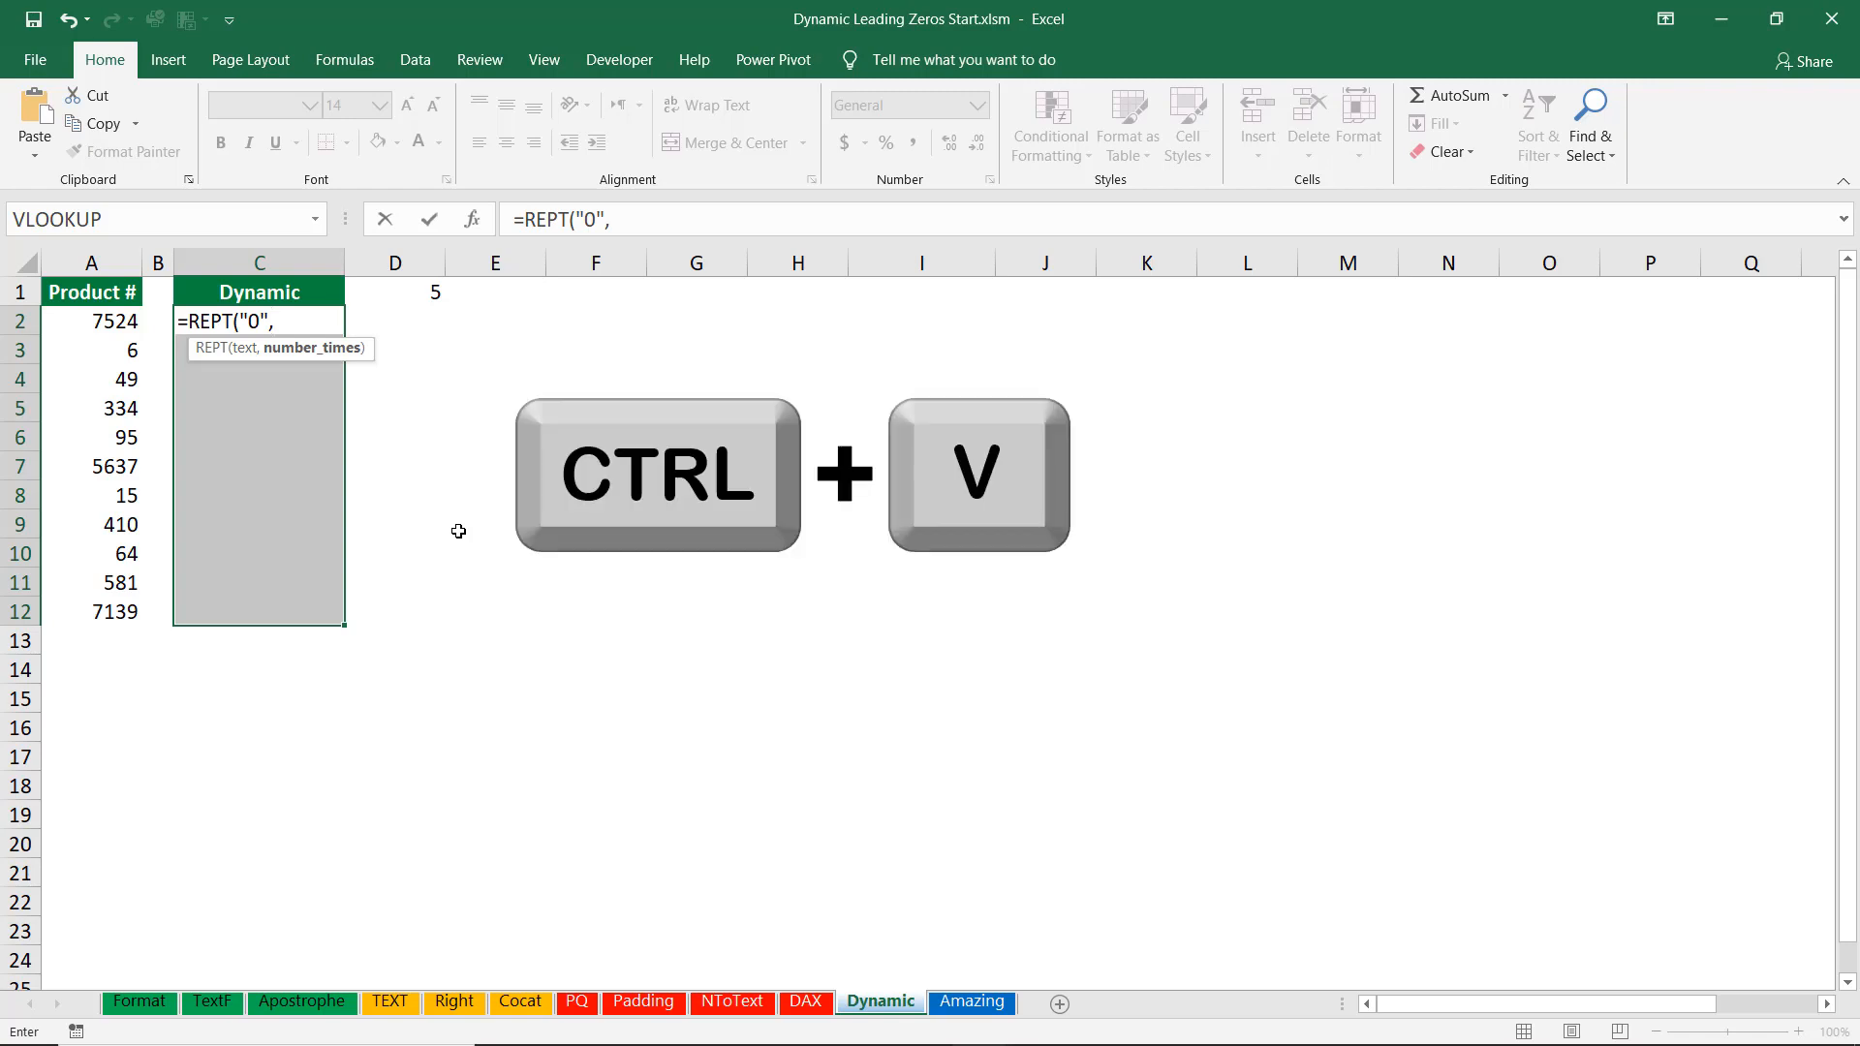
key("ctrl+v")
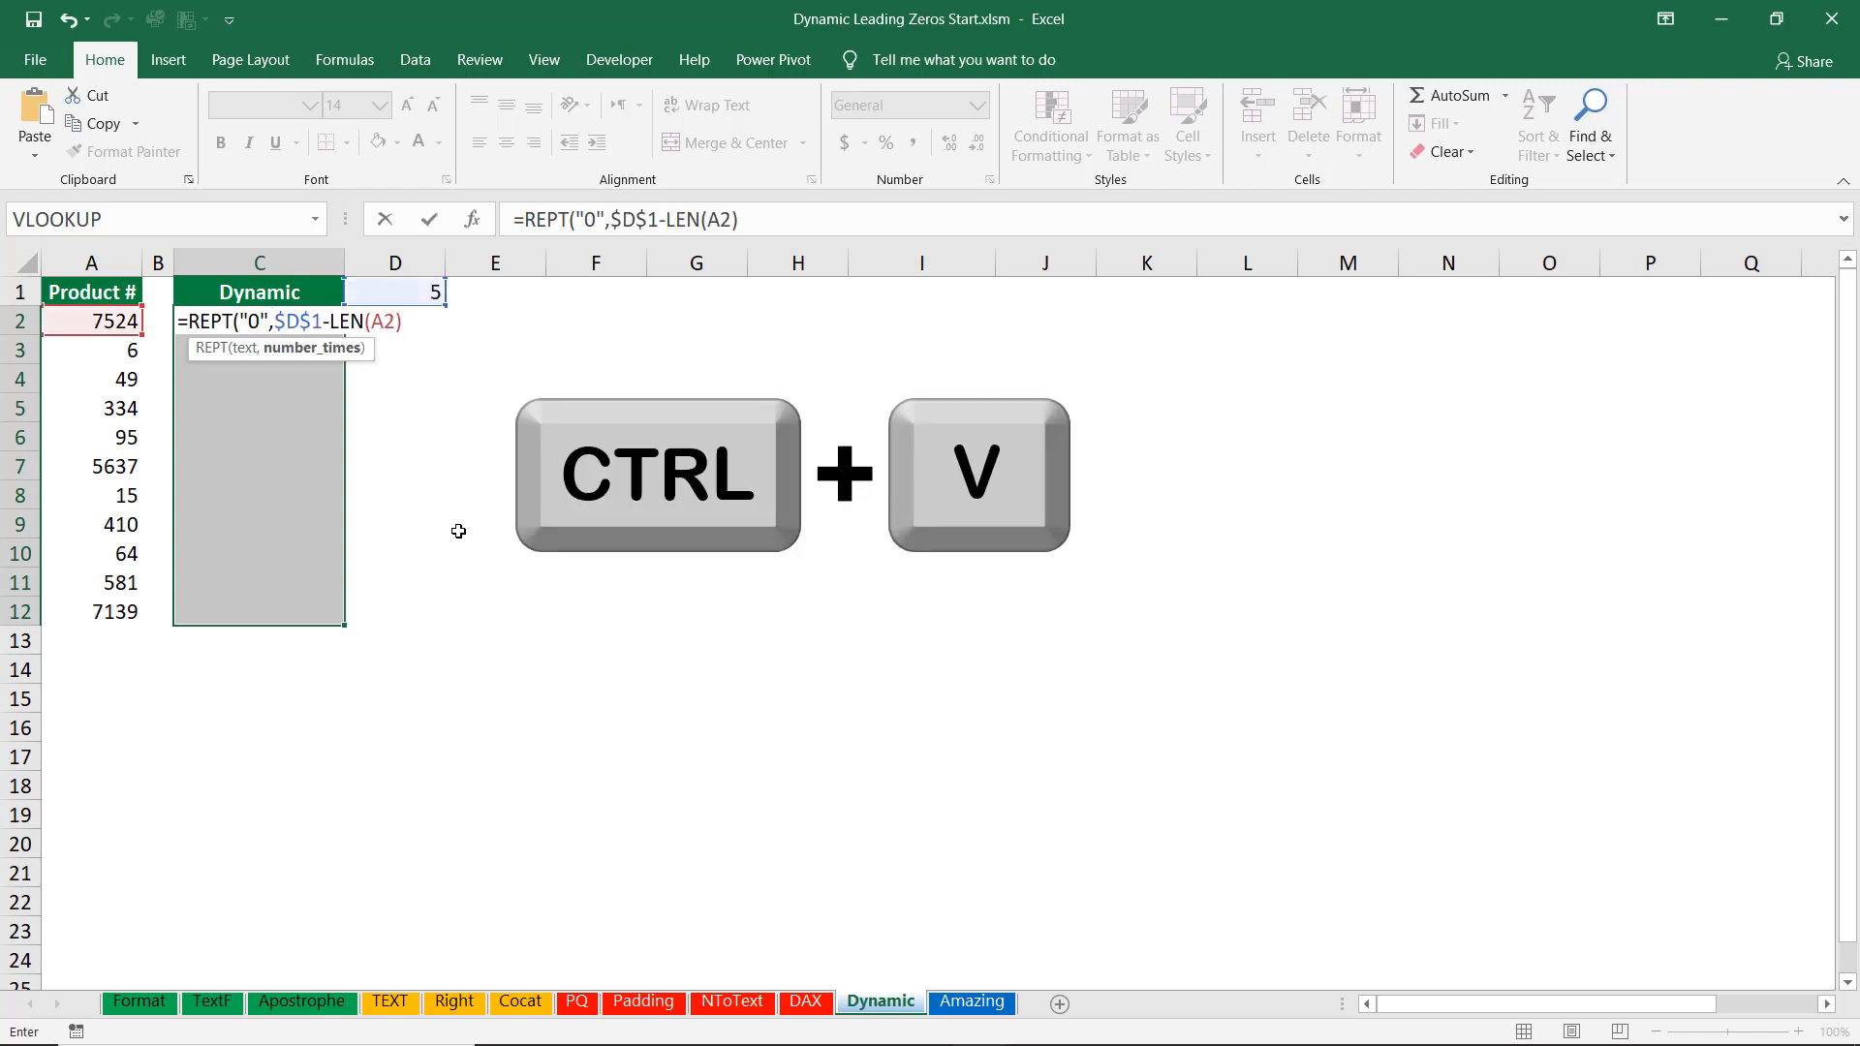
type(")")
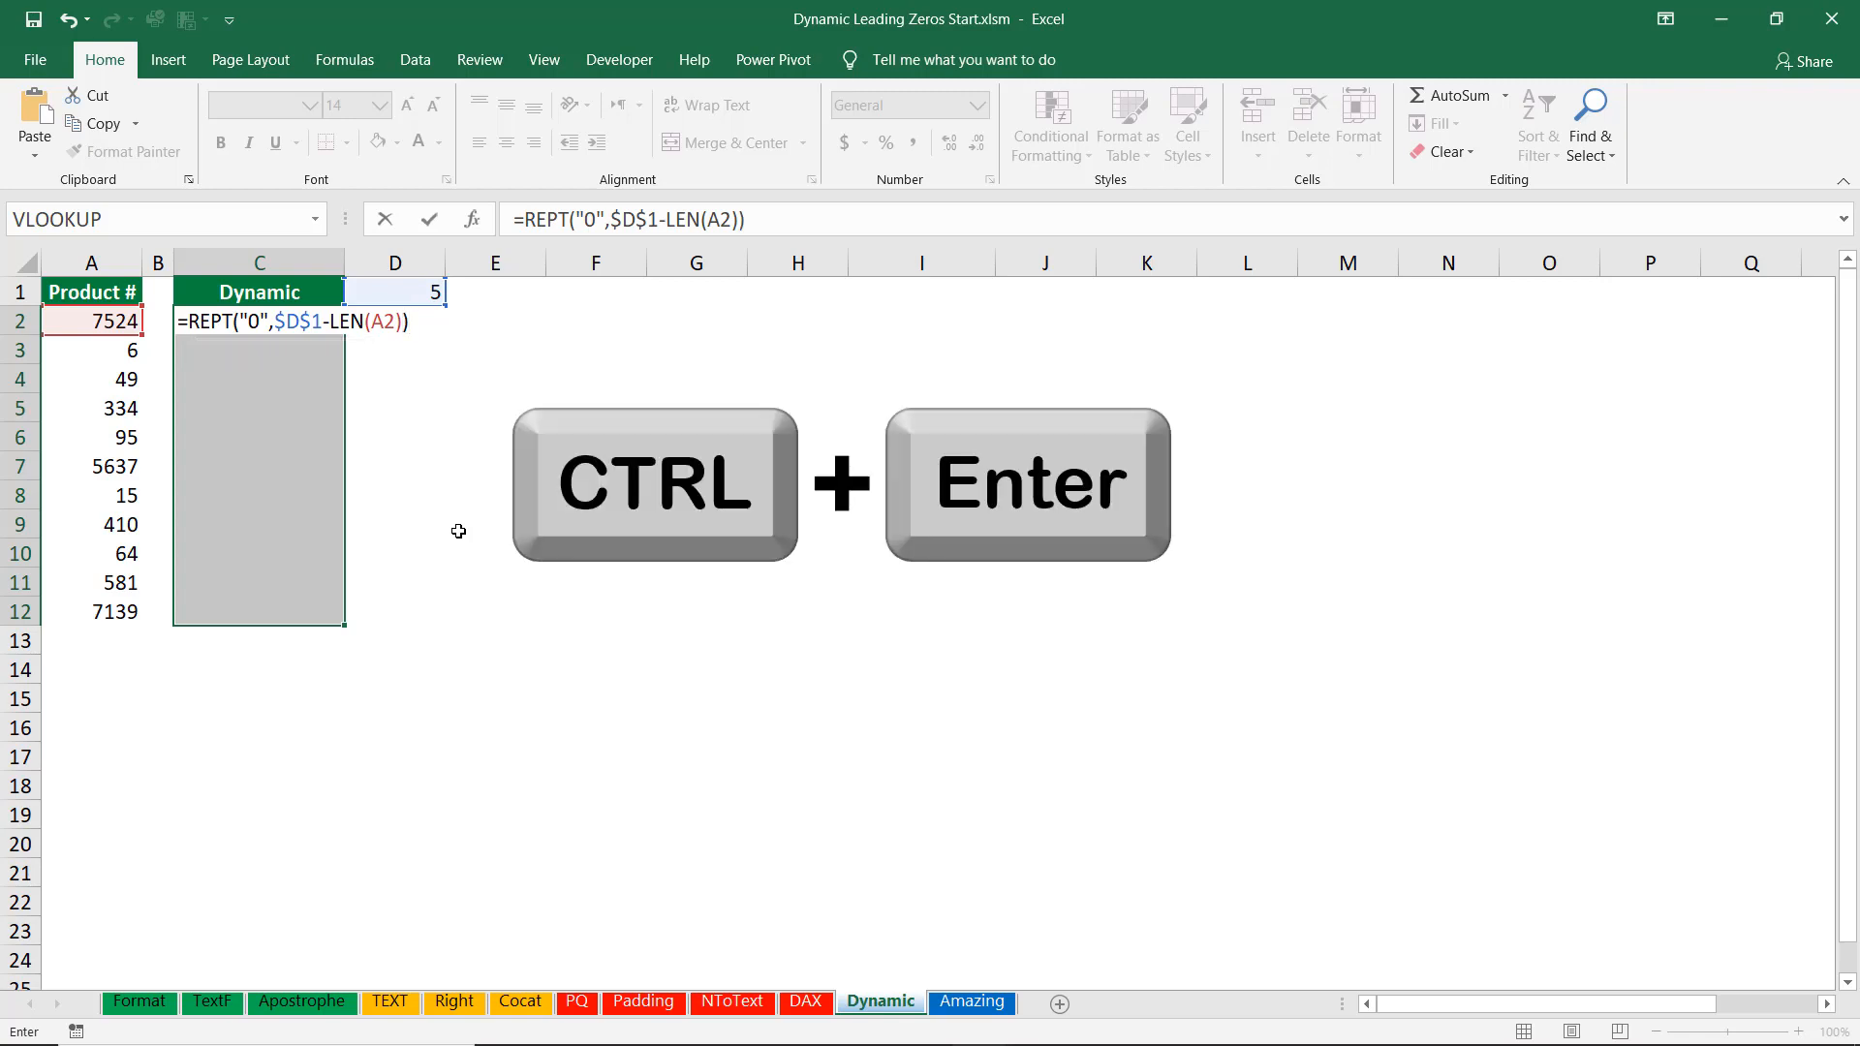
key("ctrl+Return")
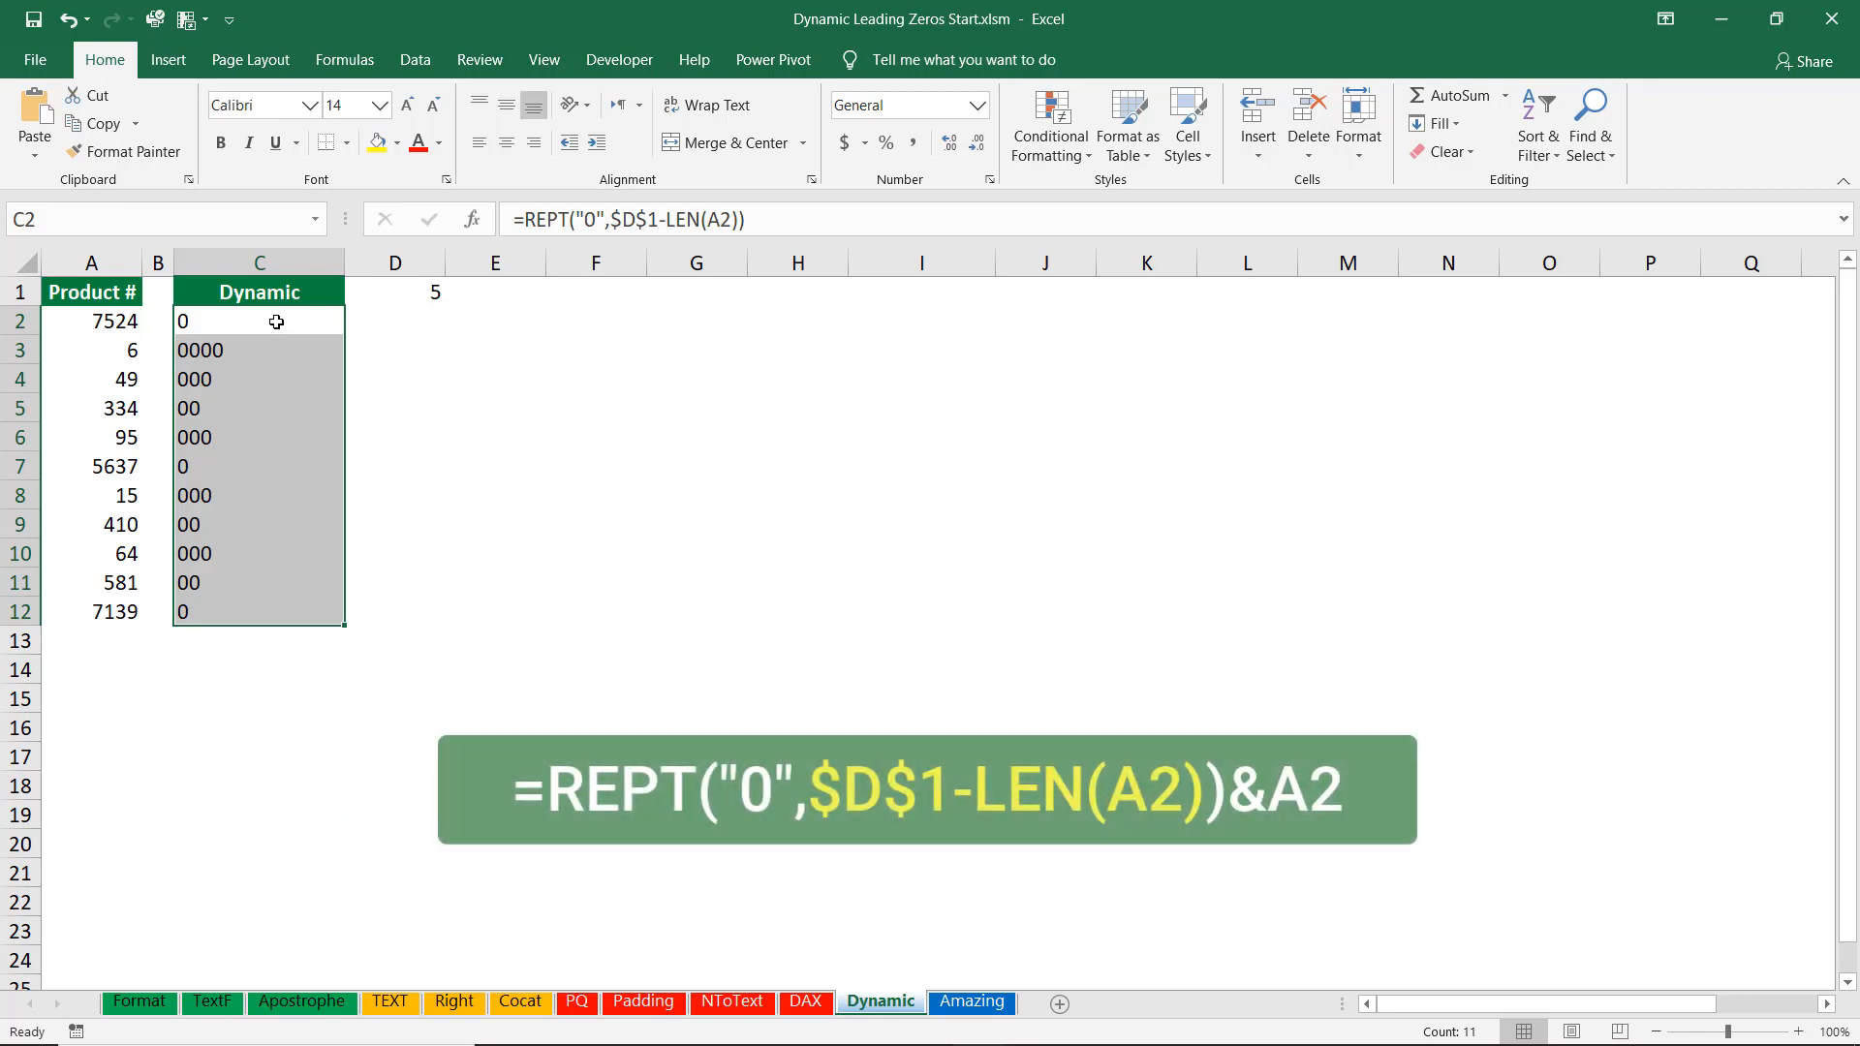
Append &A2 to the REPT formula and commit it to the whole C2:C12 range.
key("F2")
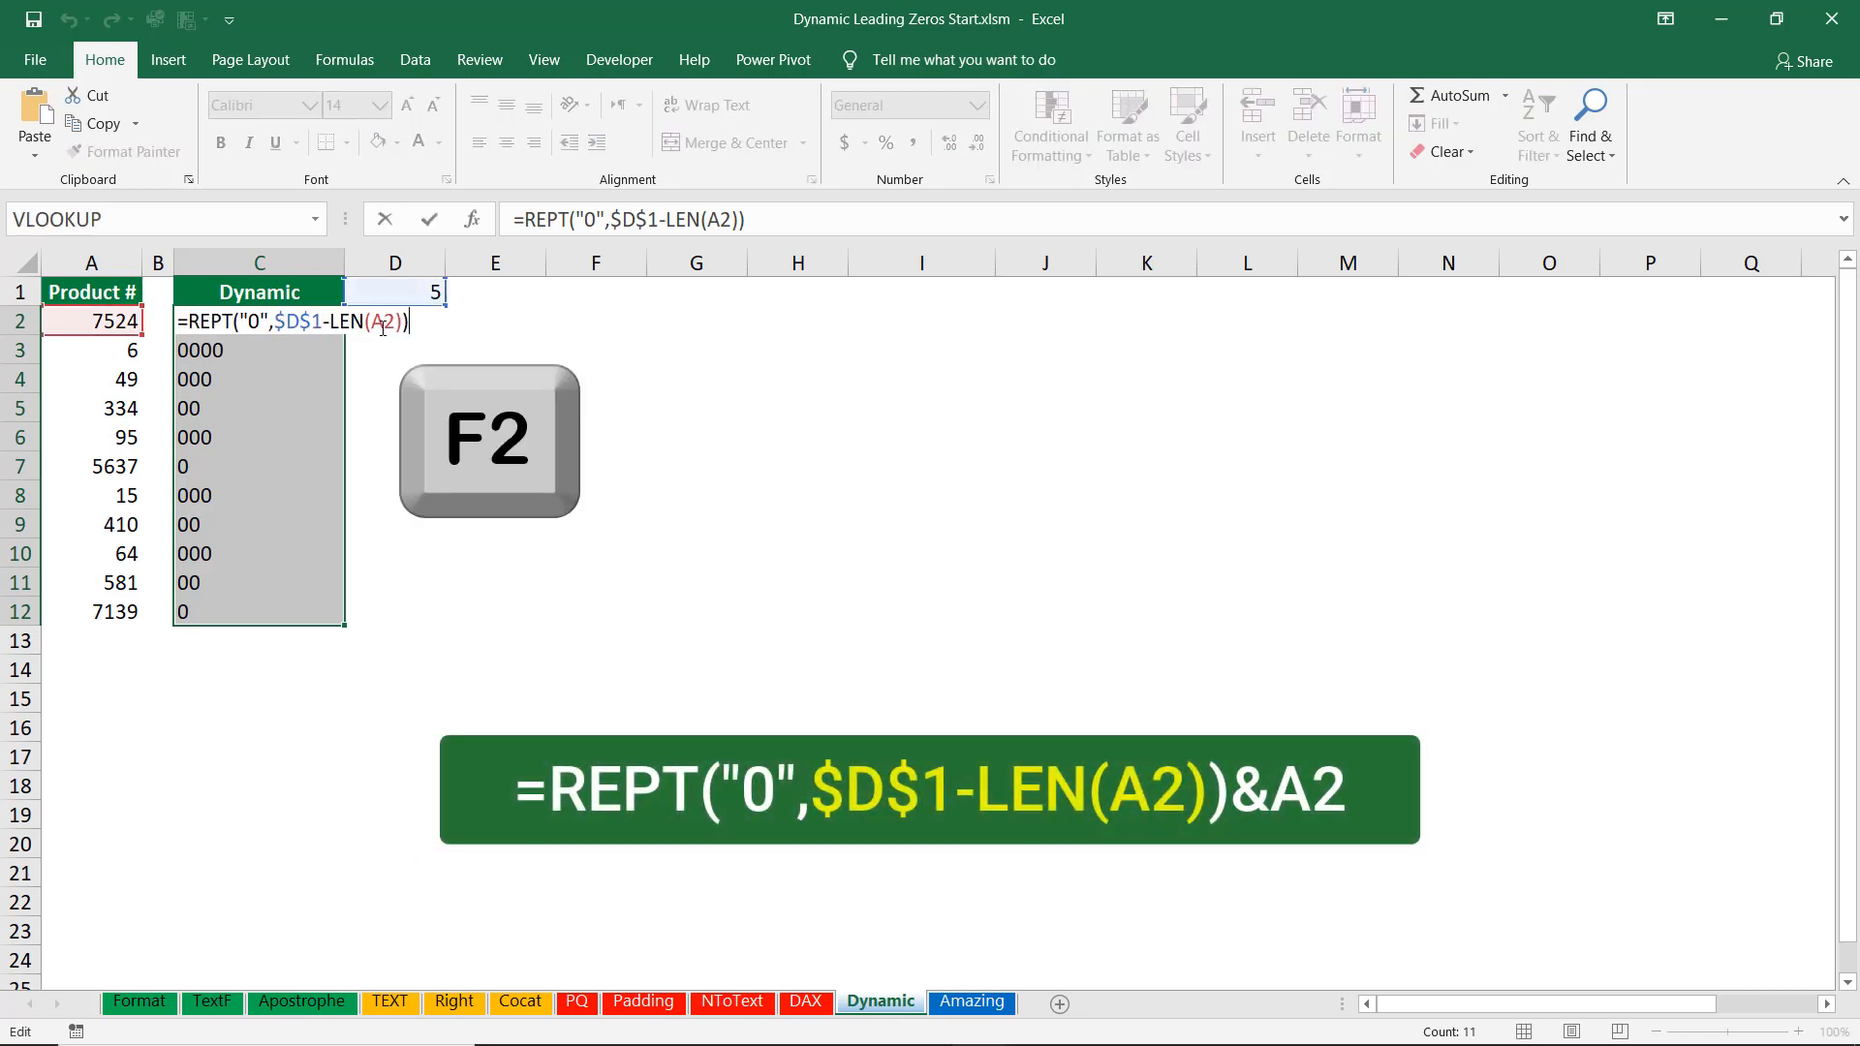
type("&")
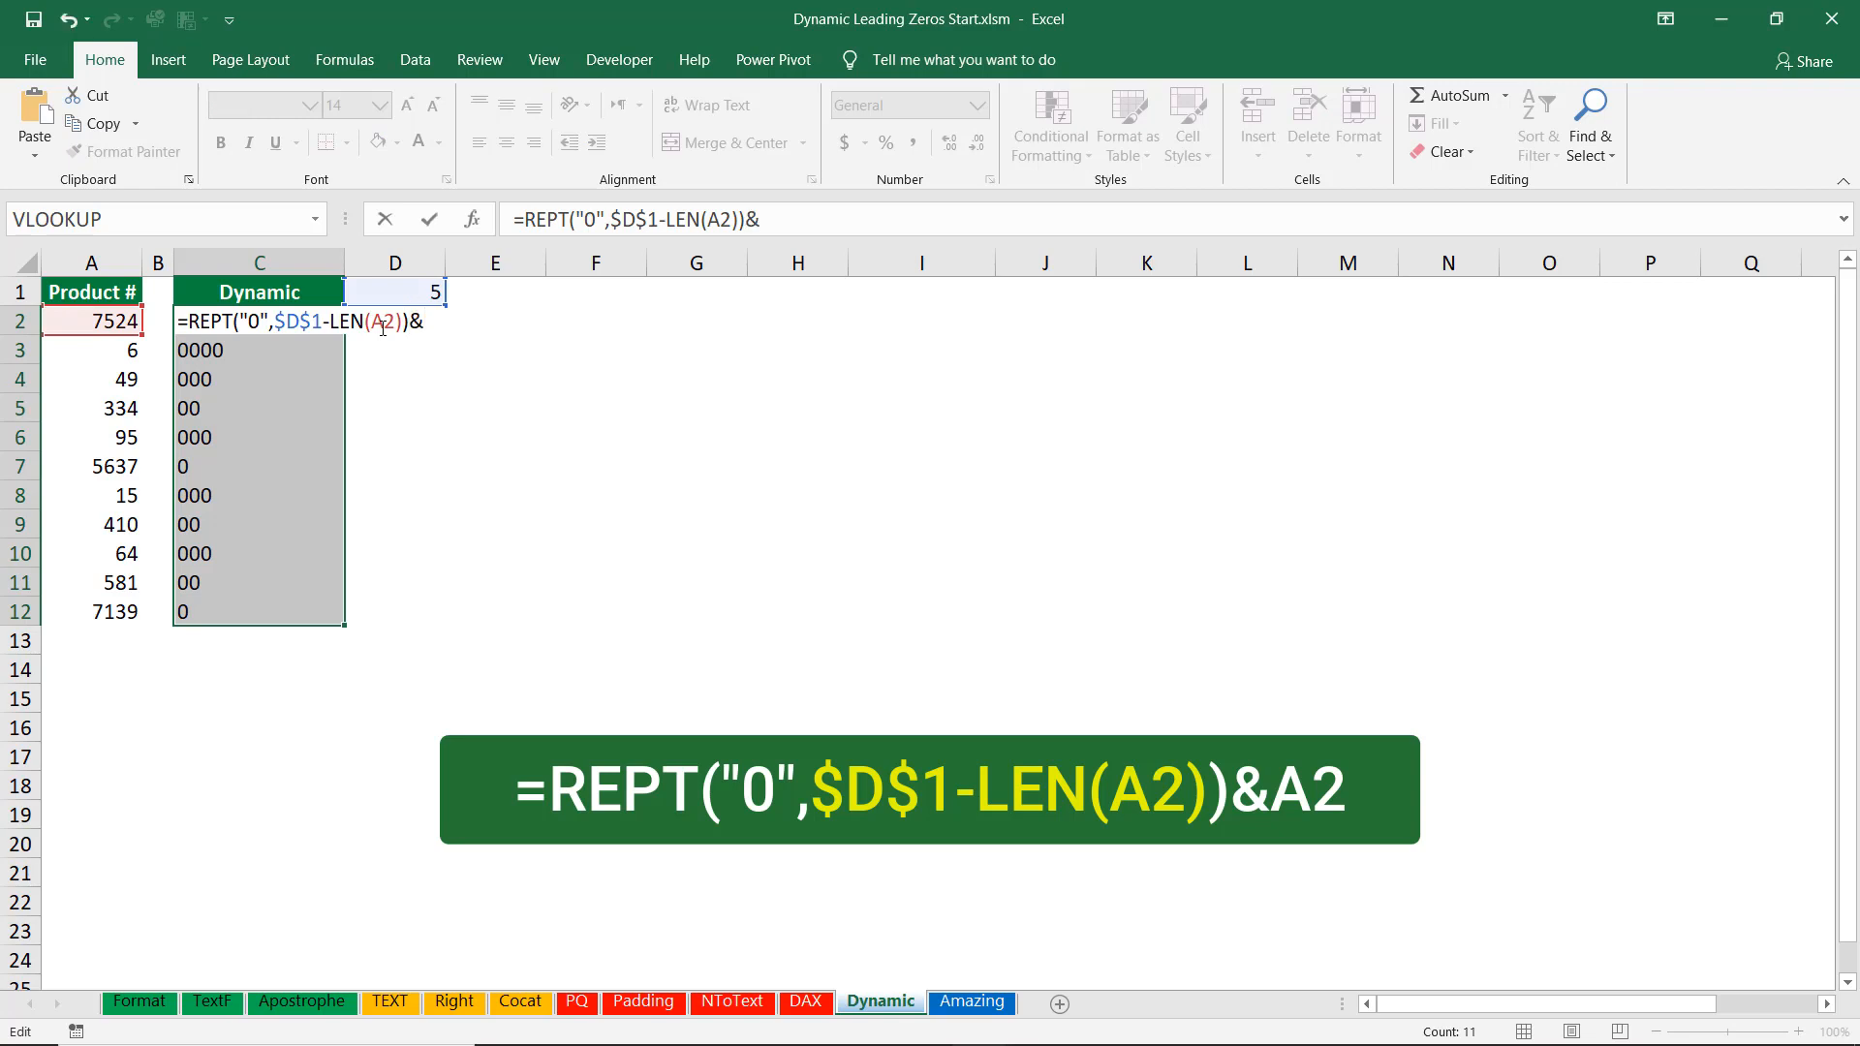
left_click(73, 321)
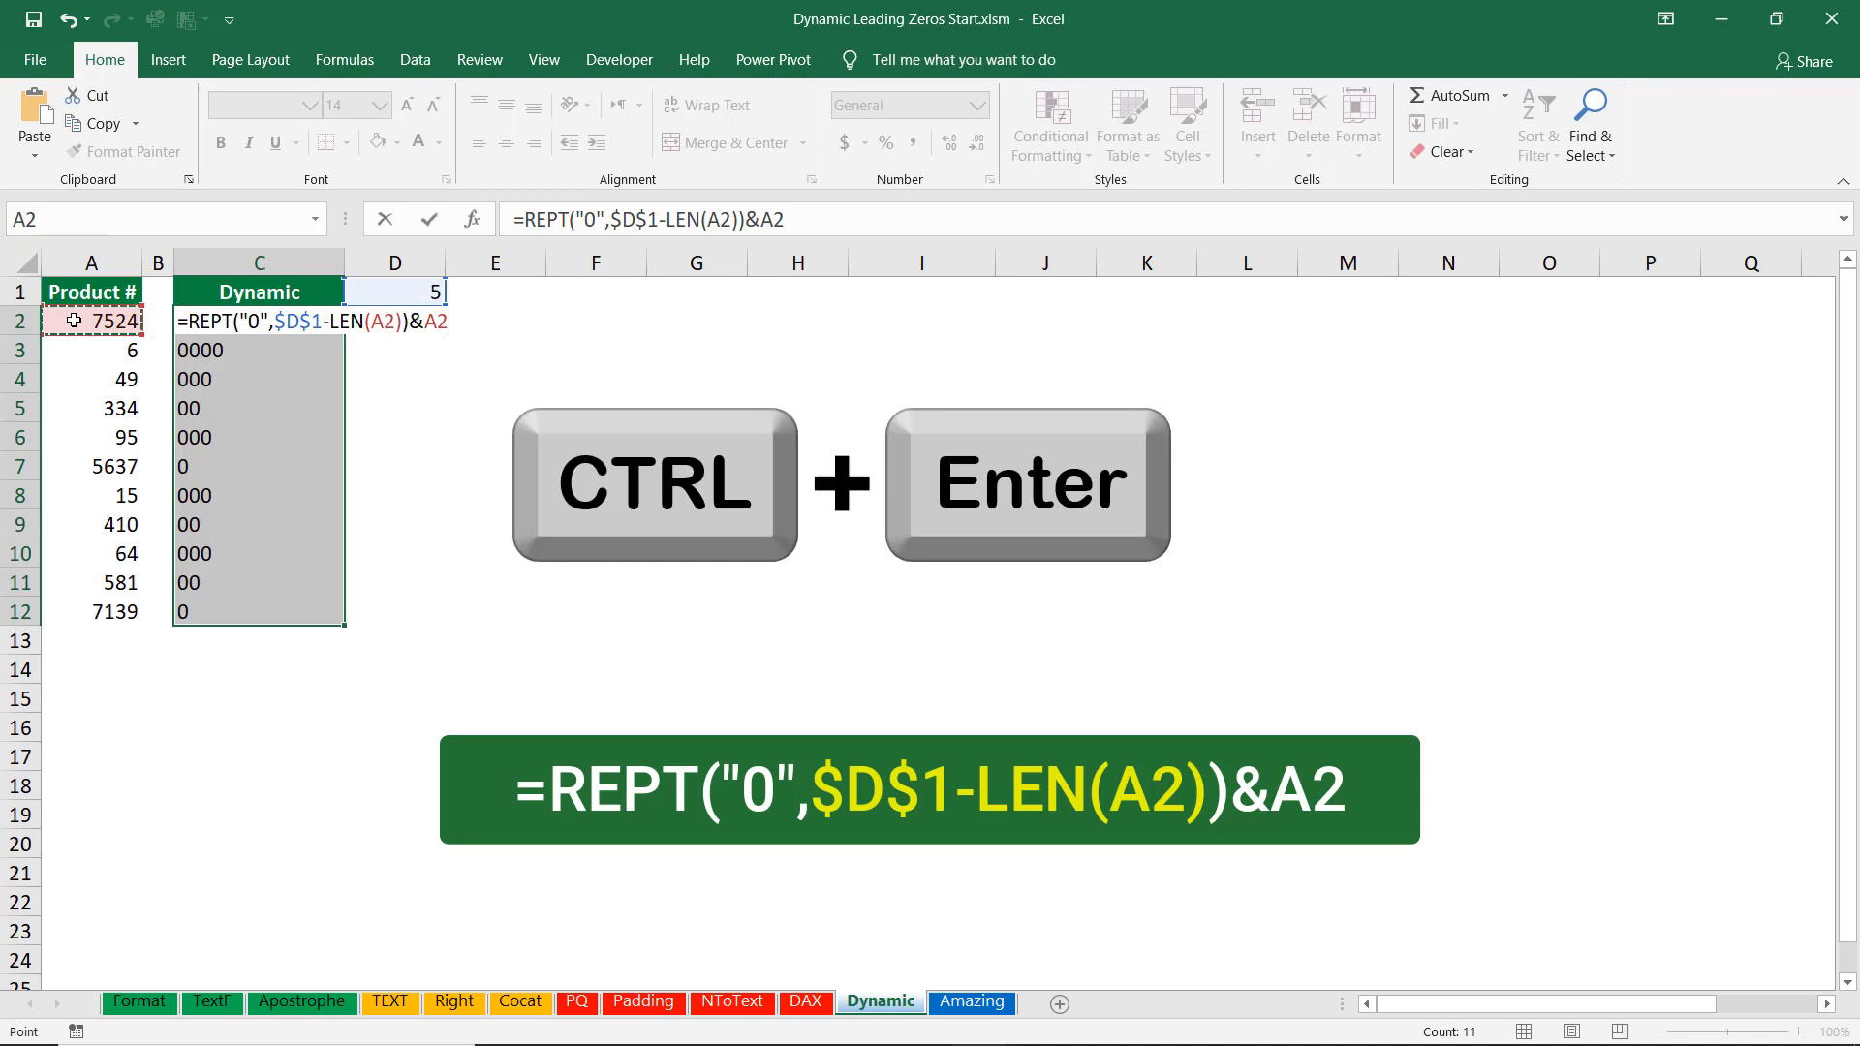
key("ctrl+Return")
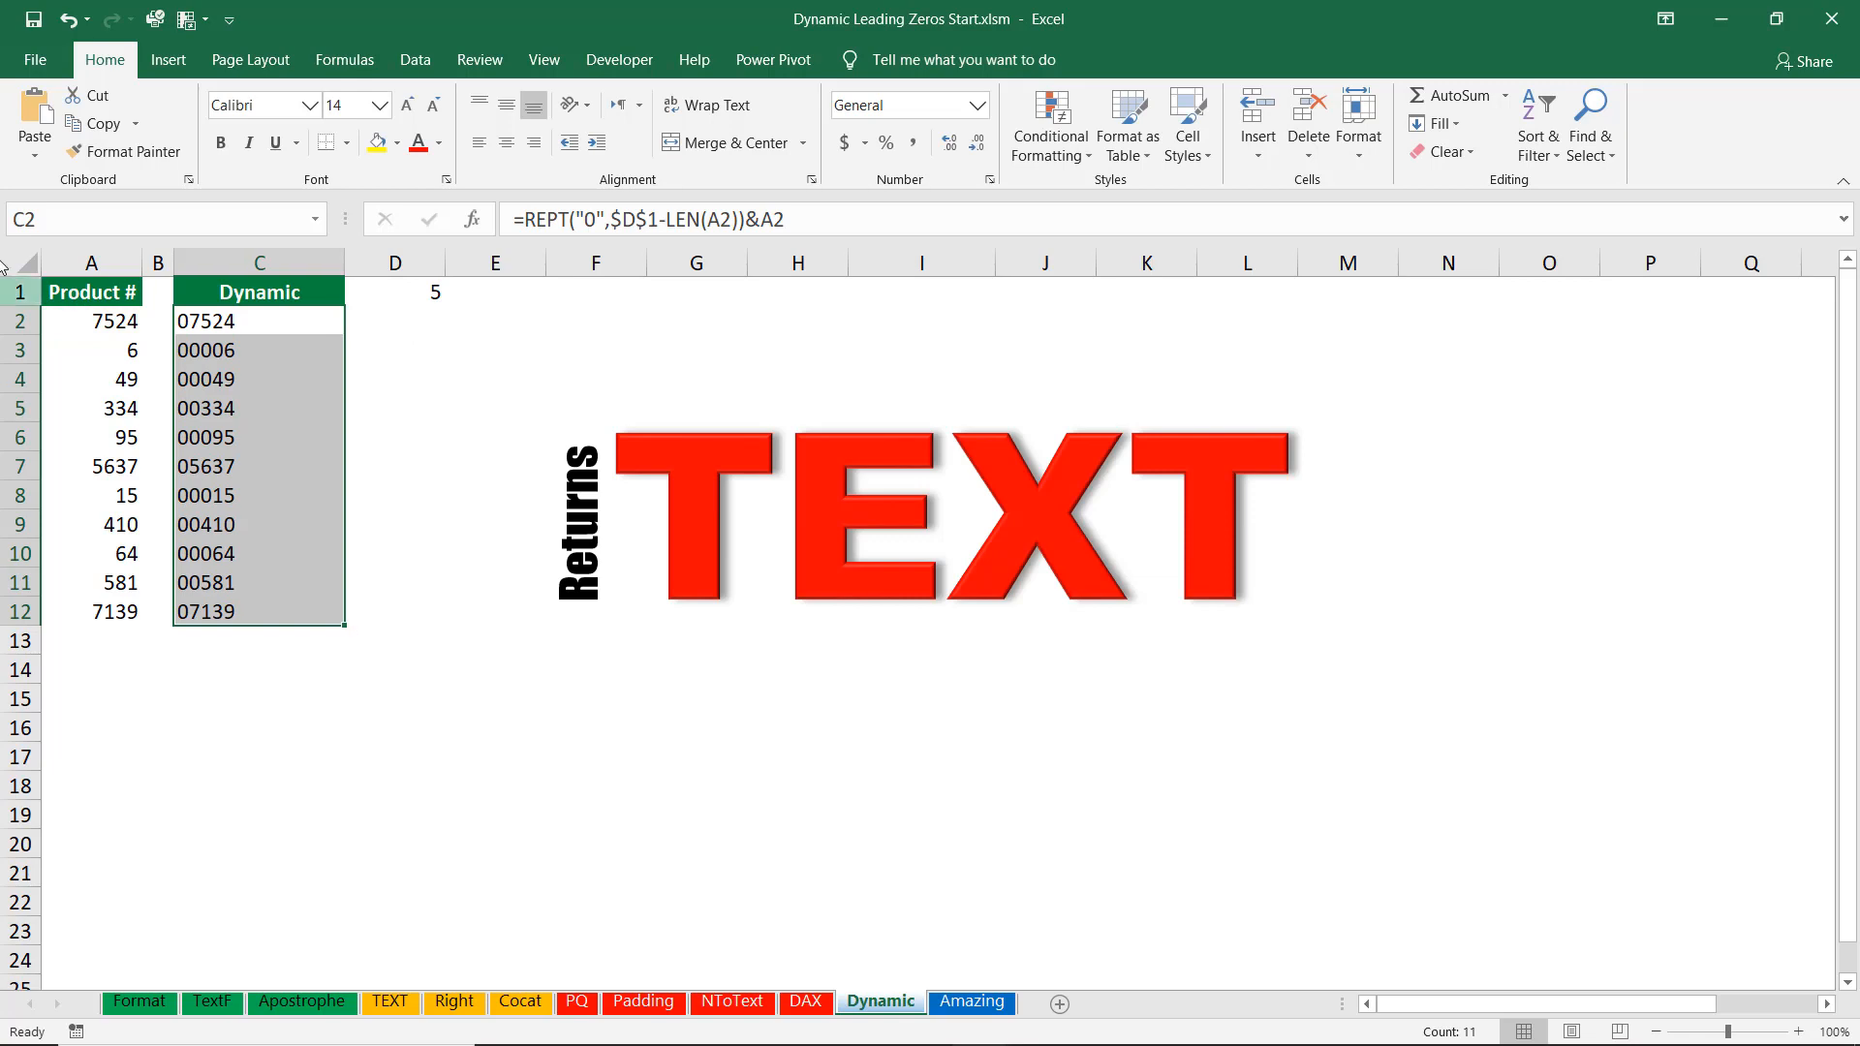
Examine the ribbon customisation settings for the Developer tab, then close them without changes.
left_click(447, 293)
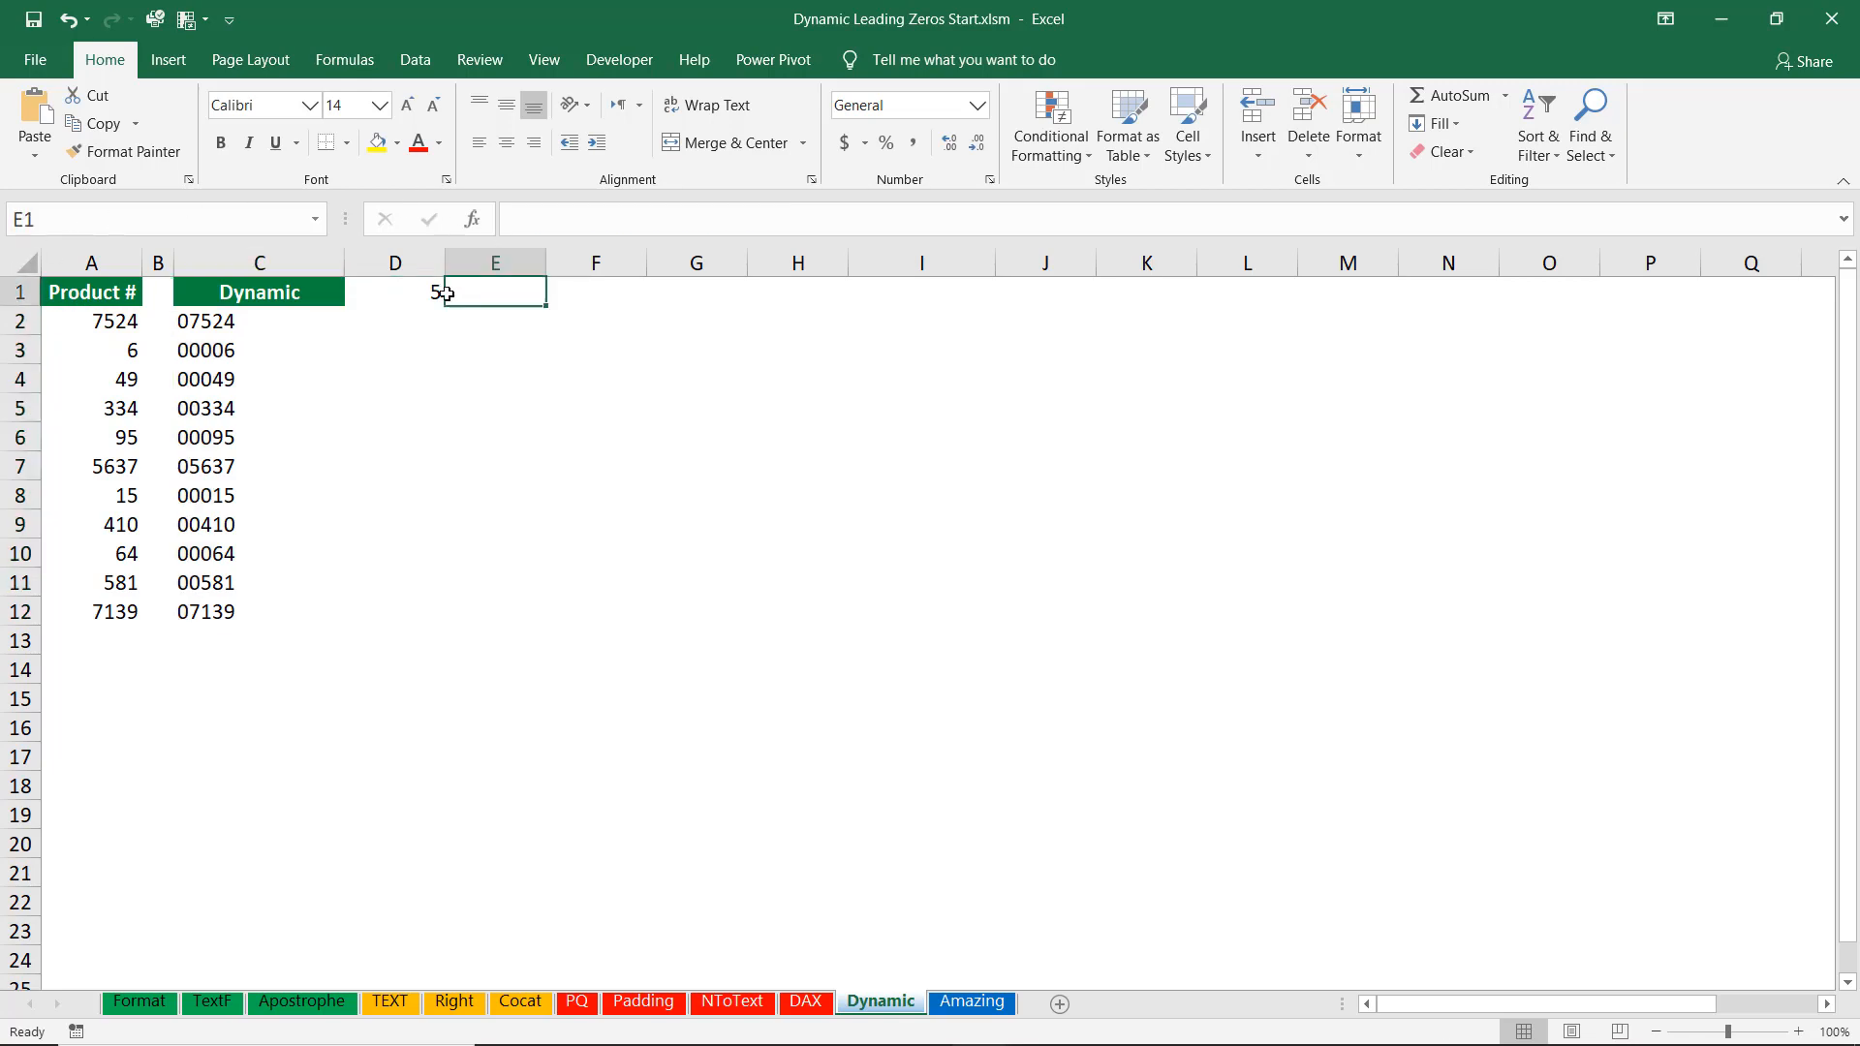
left_click(382, 291)
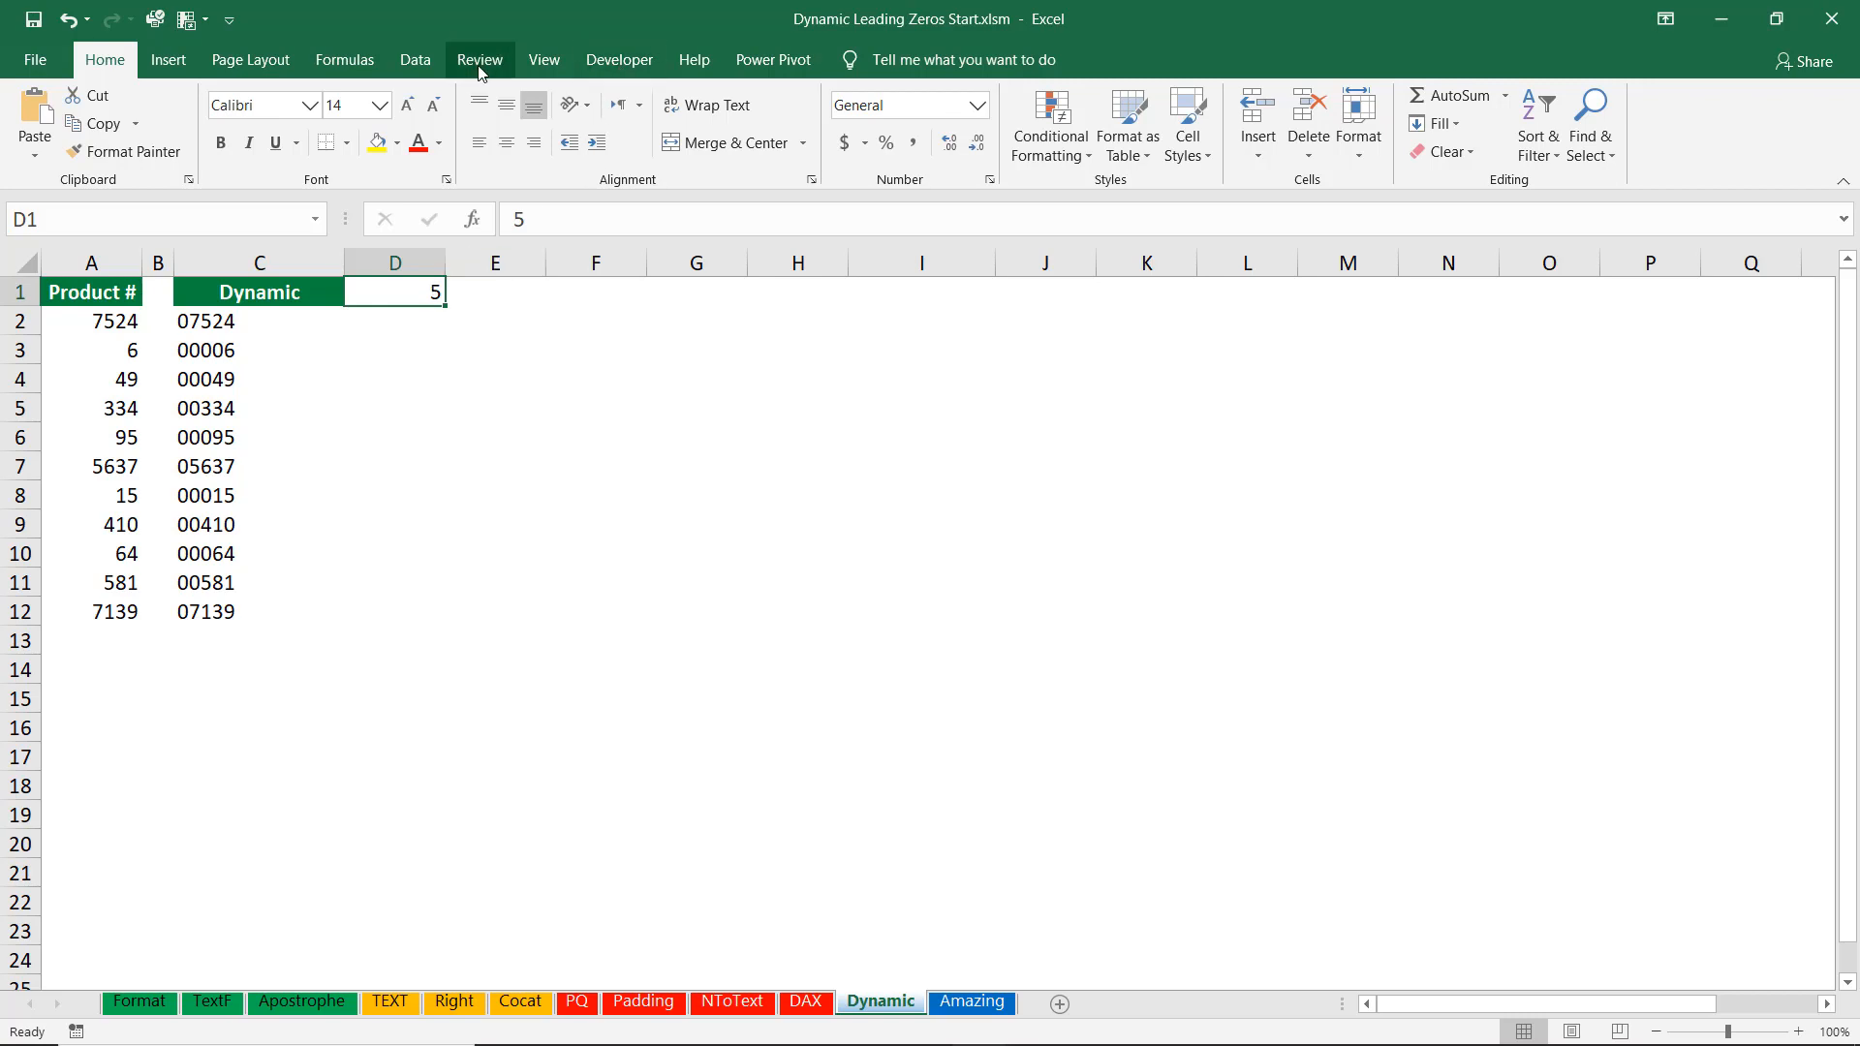
right_click(411, 60)
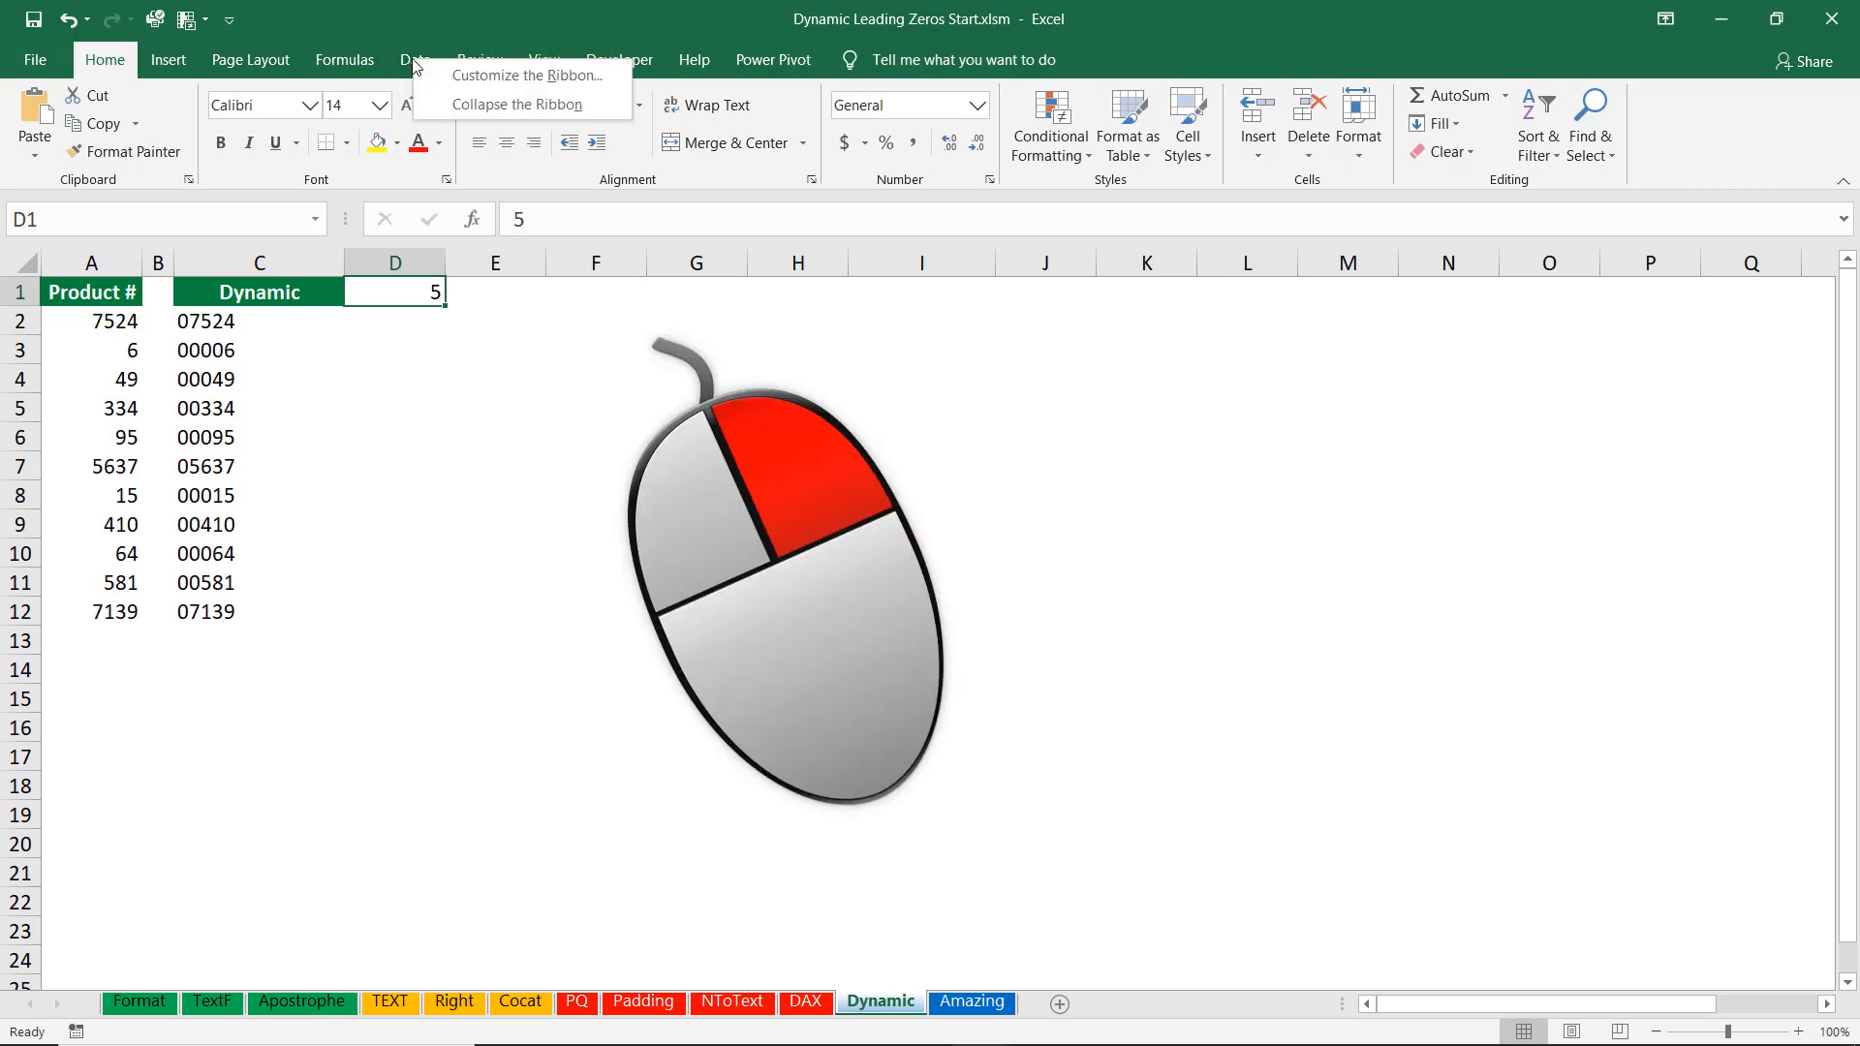
left_click(489, 88)
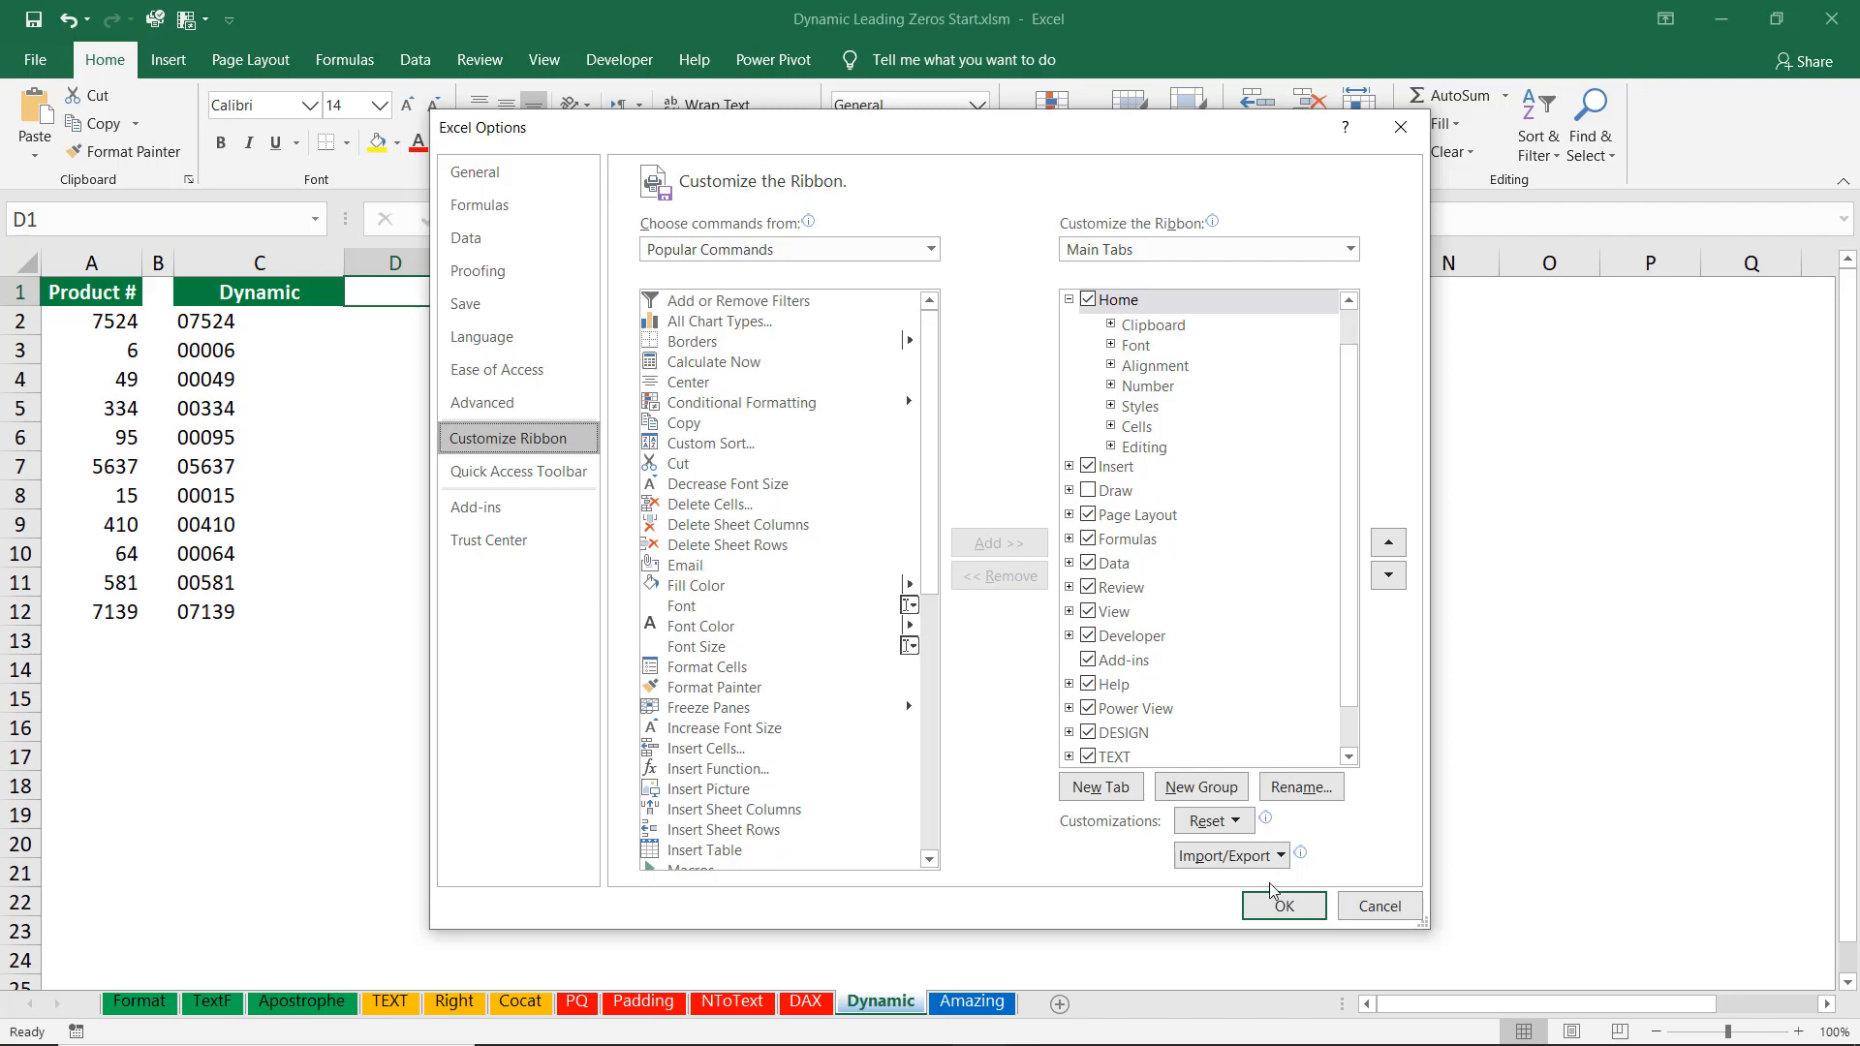
left_click(1379, 906)
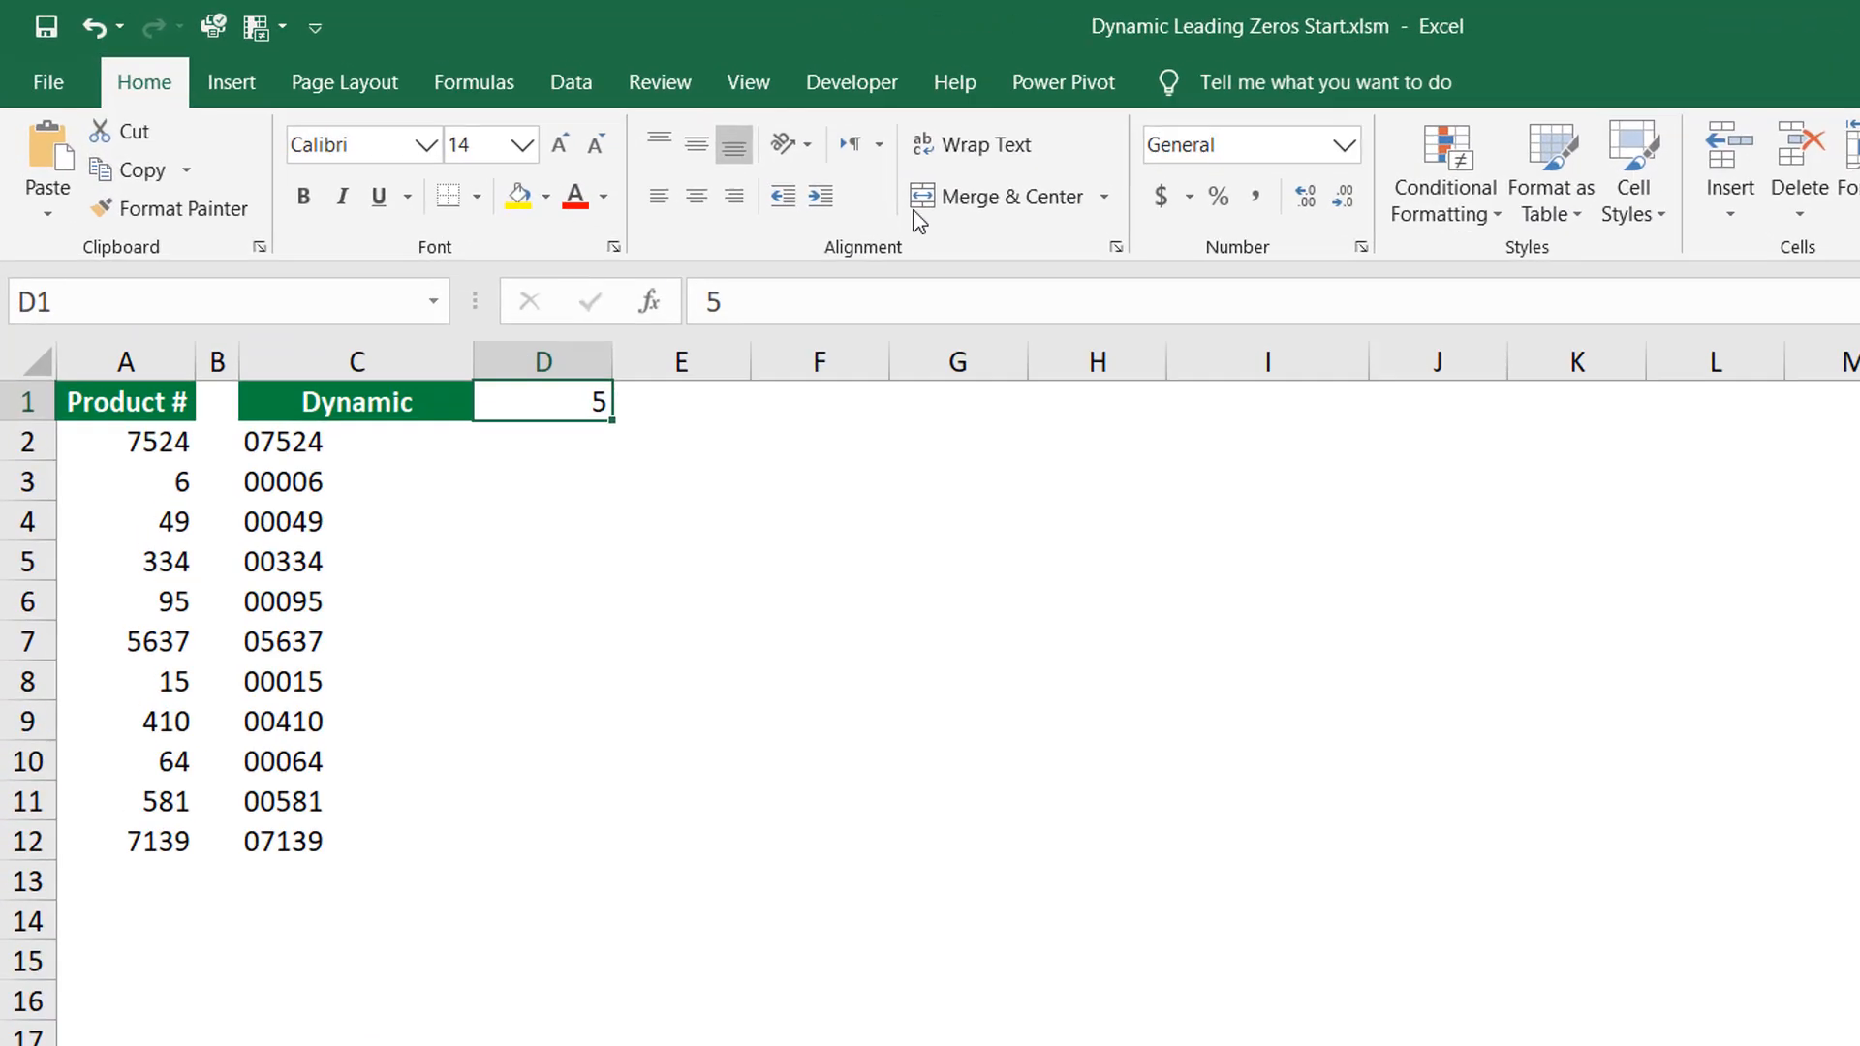
Draw a Form Controls scroll bar just below D1, spanning about columns D to E.
left_click(619, 60)
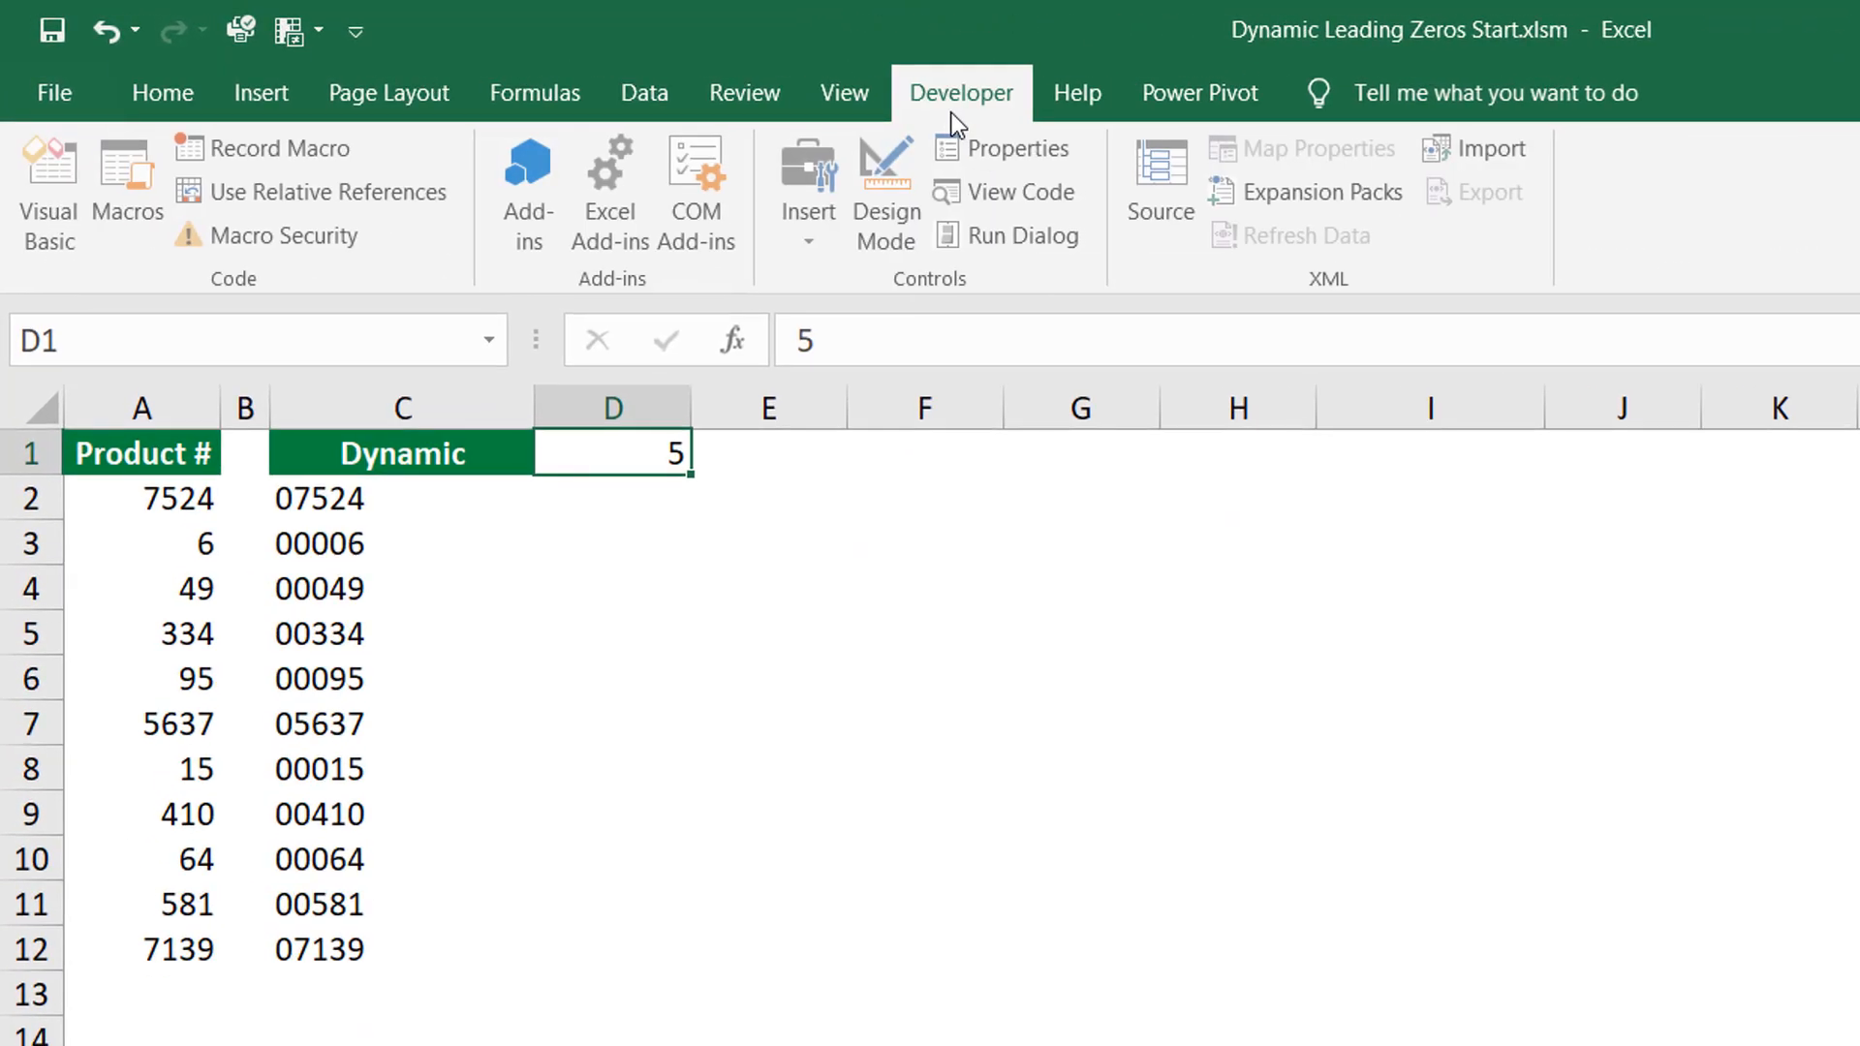
left_click(814, 244)
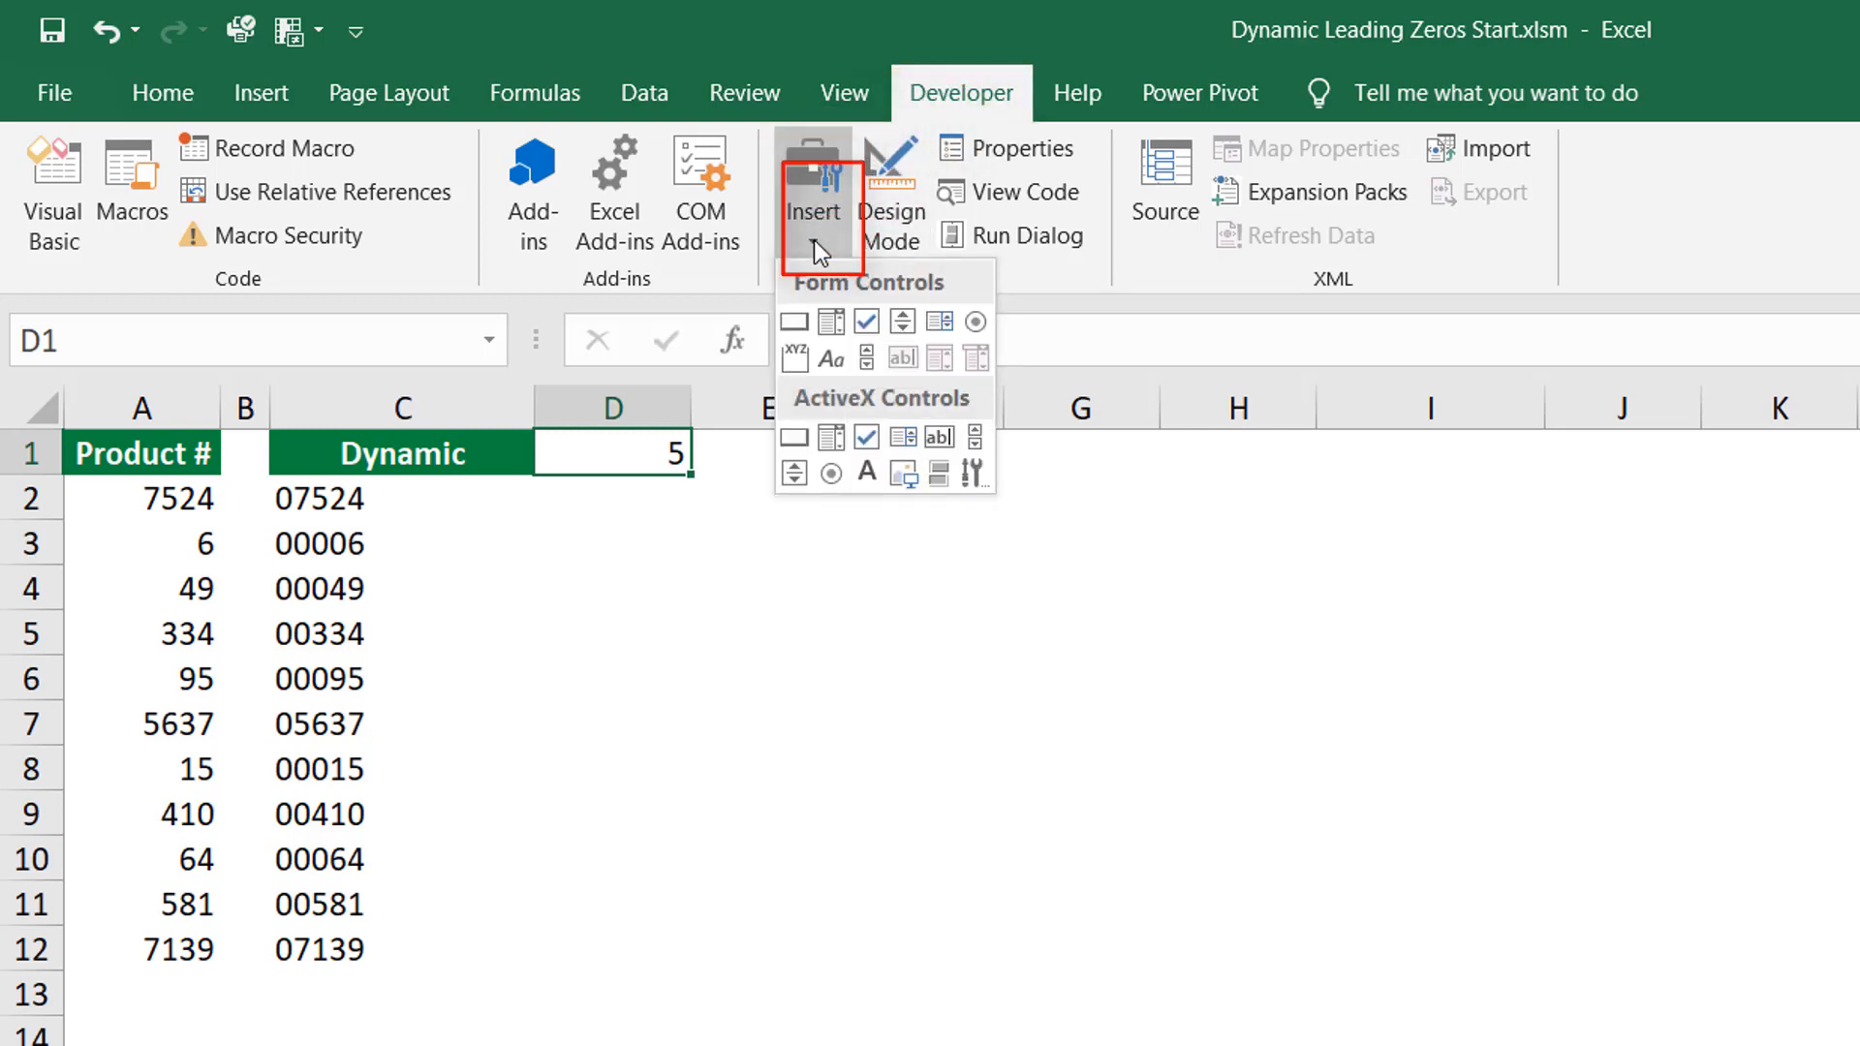
left_click(866, 358)
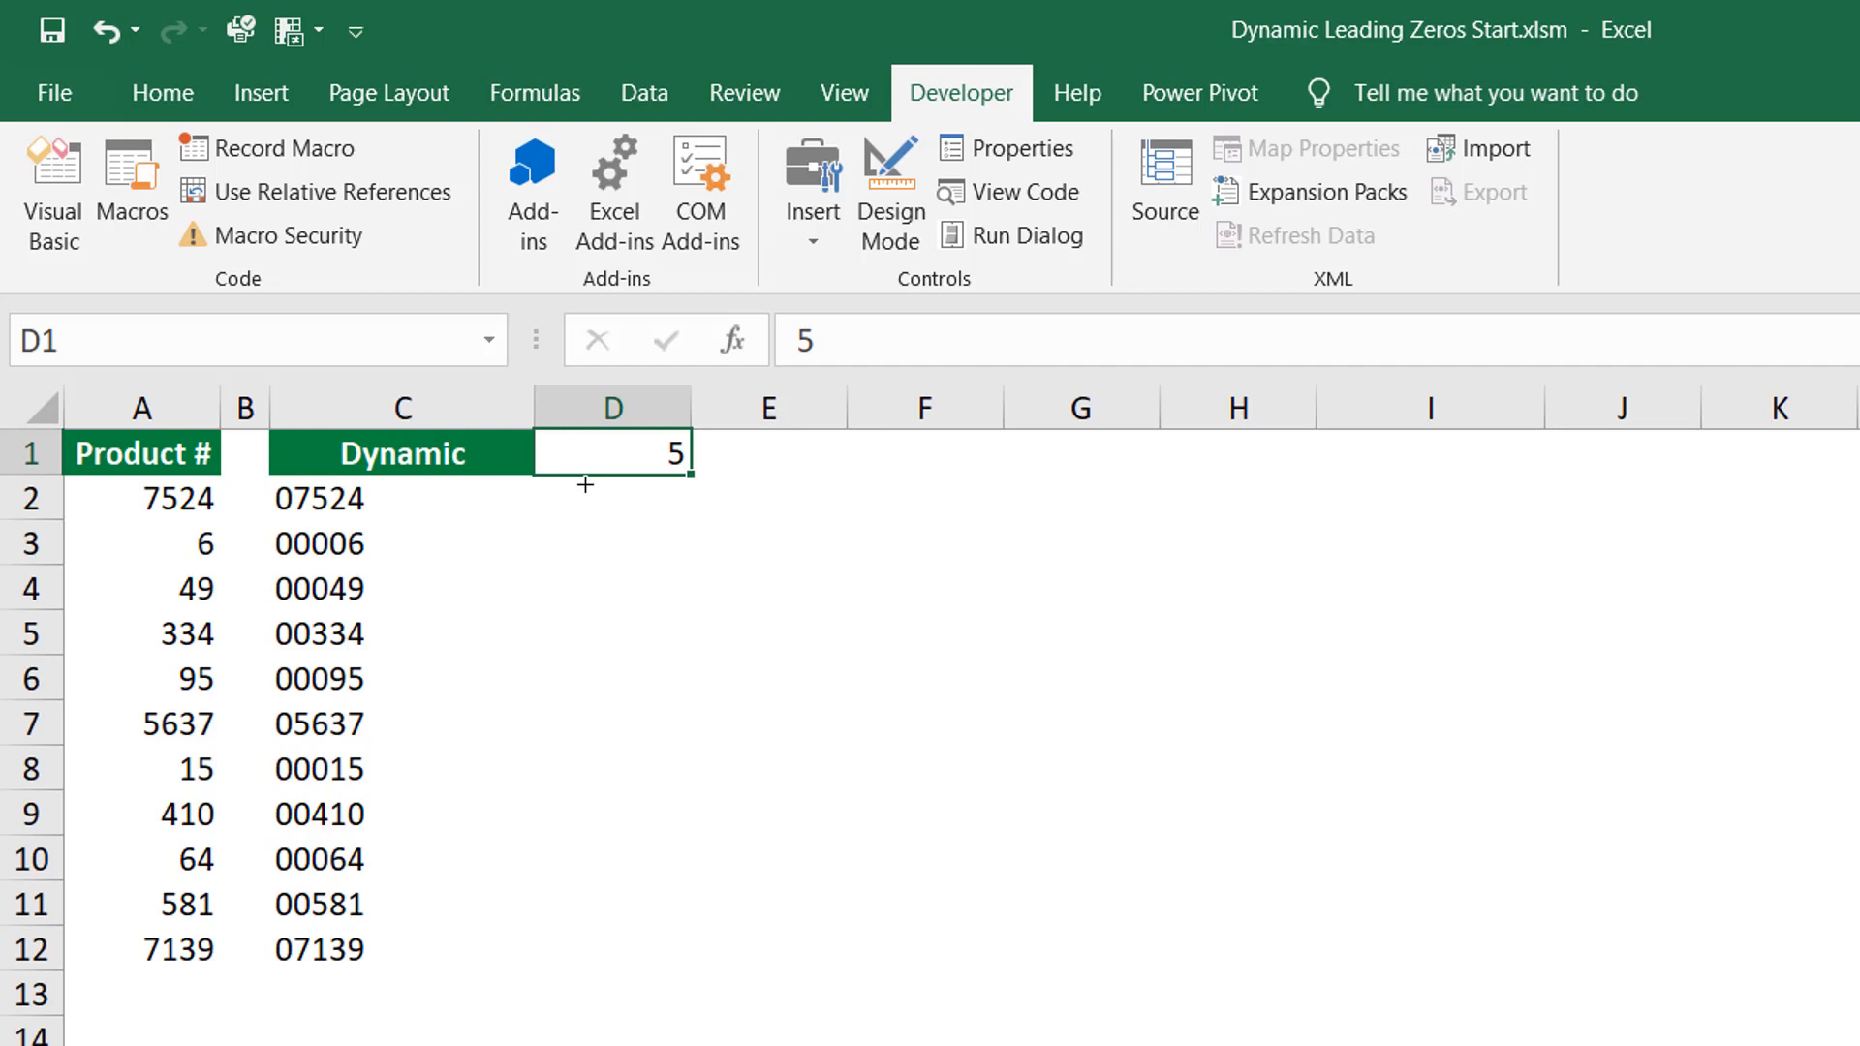
mouse_move(585, 484)
left_mouse_down()
mouse_move(677, 527)
mouse_move(801, 527)
mouse_move(771, 540)
left_mouse_up()
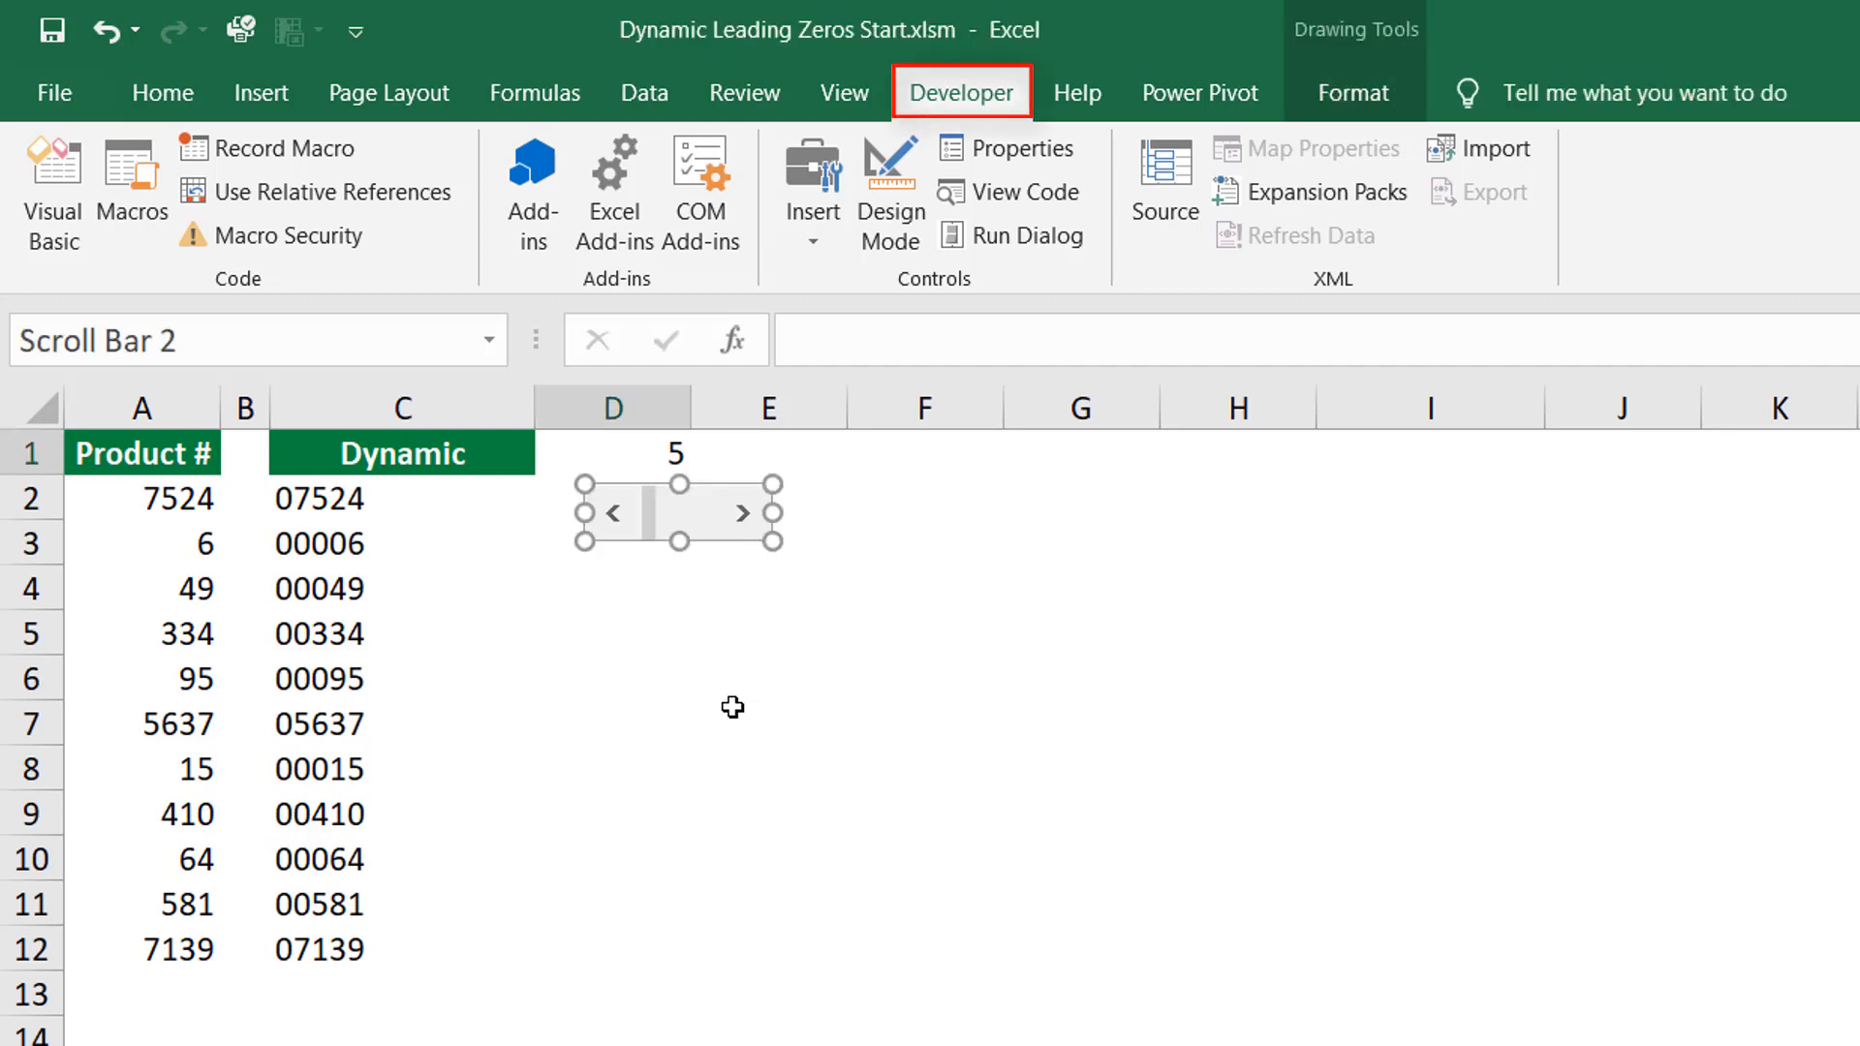
Configure the scroll bar with minimum 4, maximum 9, page change 1, and cell link $D$1.
left_click(1036, 145)
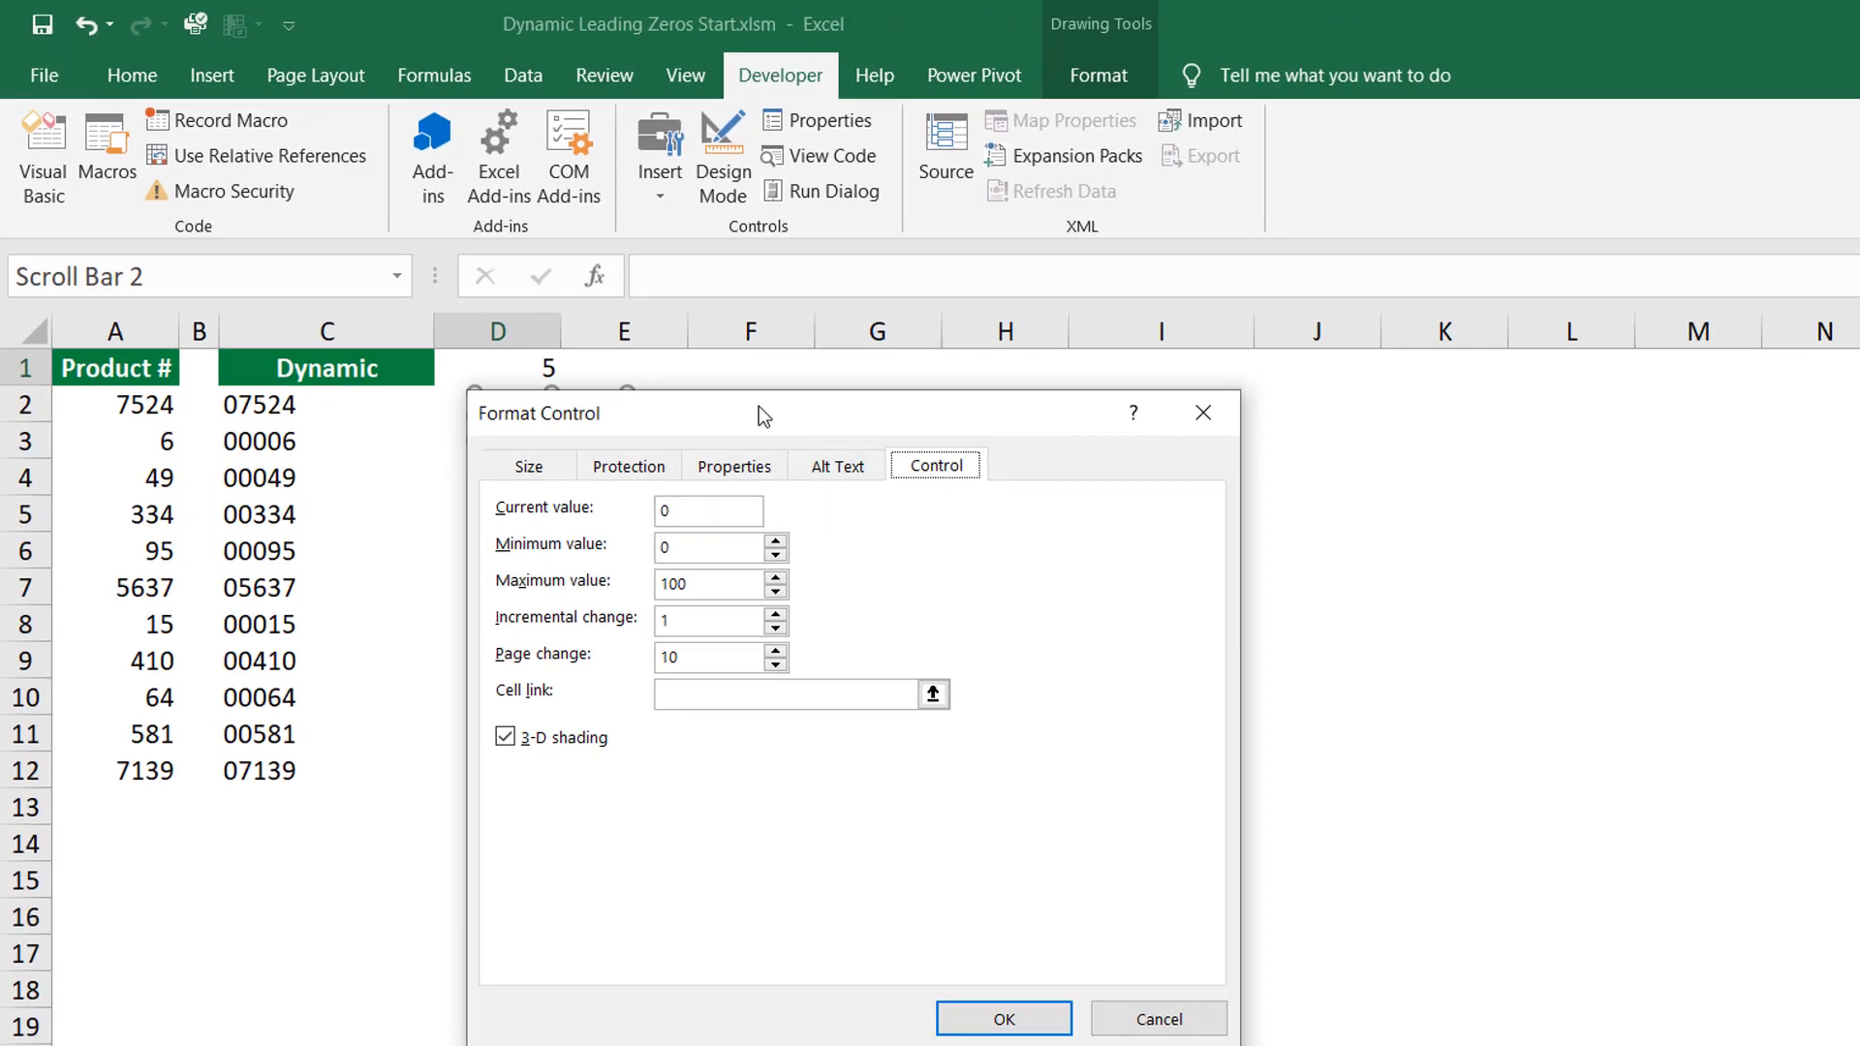
left_click_drag(723, 386, 724, 386)
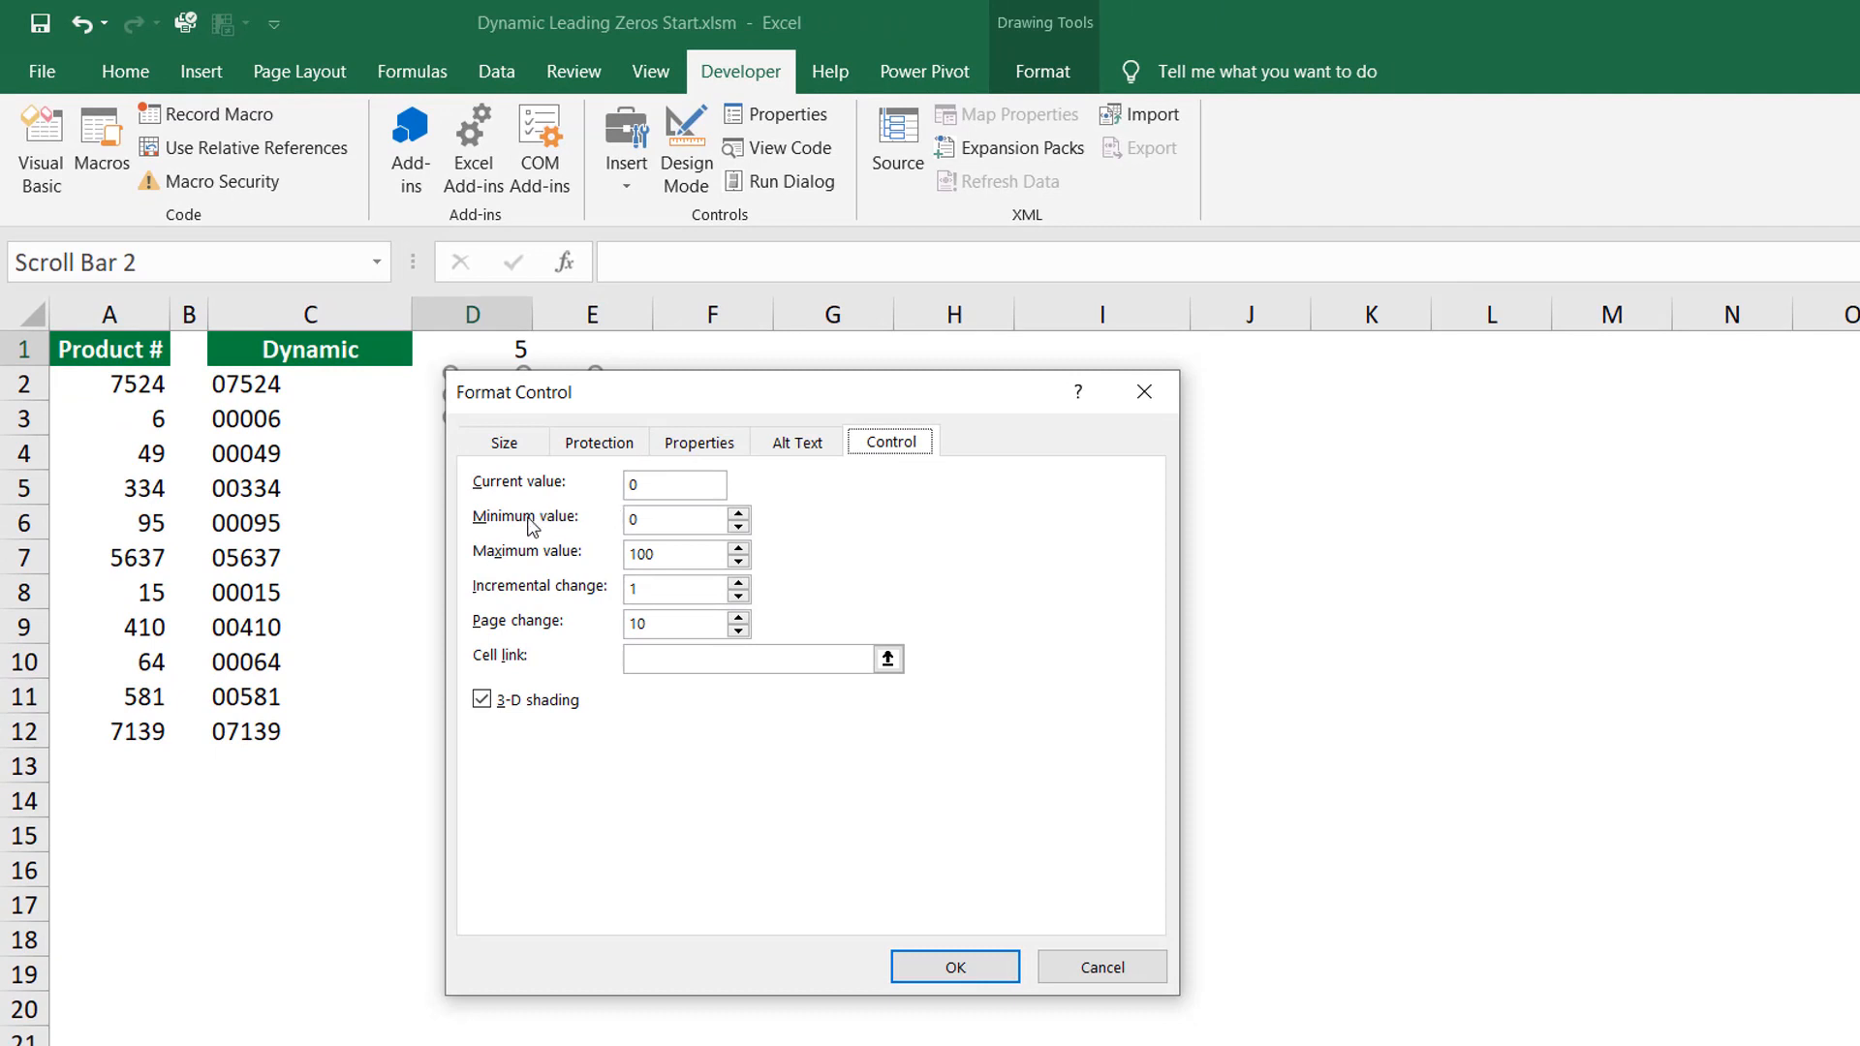
double_click(635, 520)
type("4")
key("Tab")
type("1")
key("Tab")
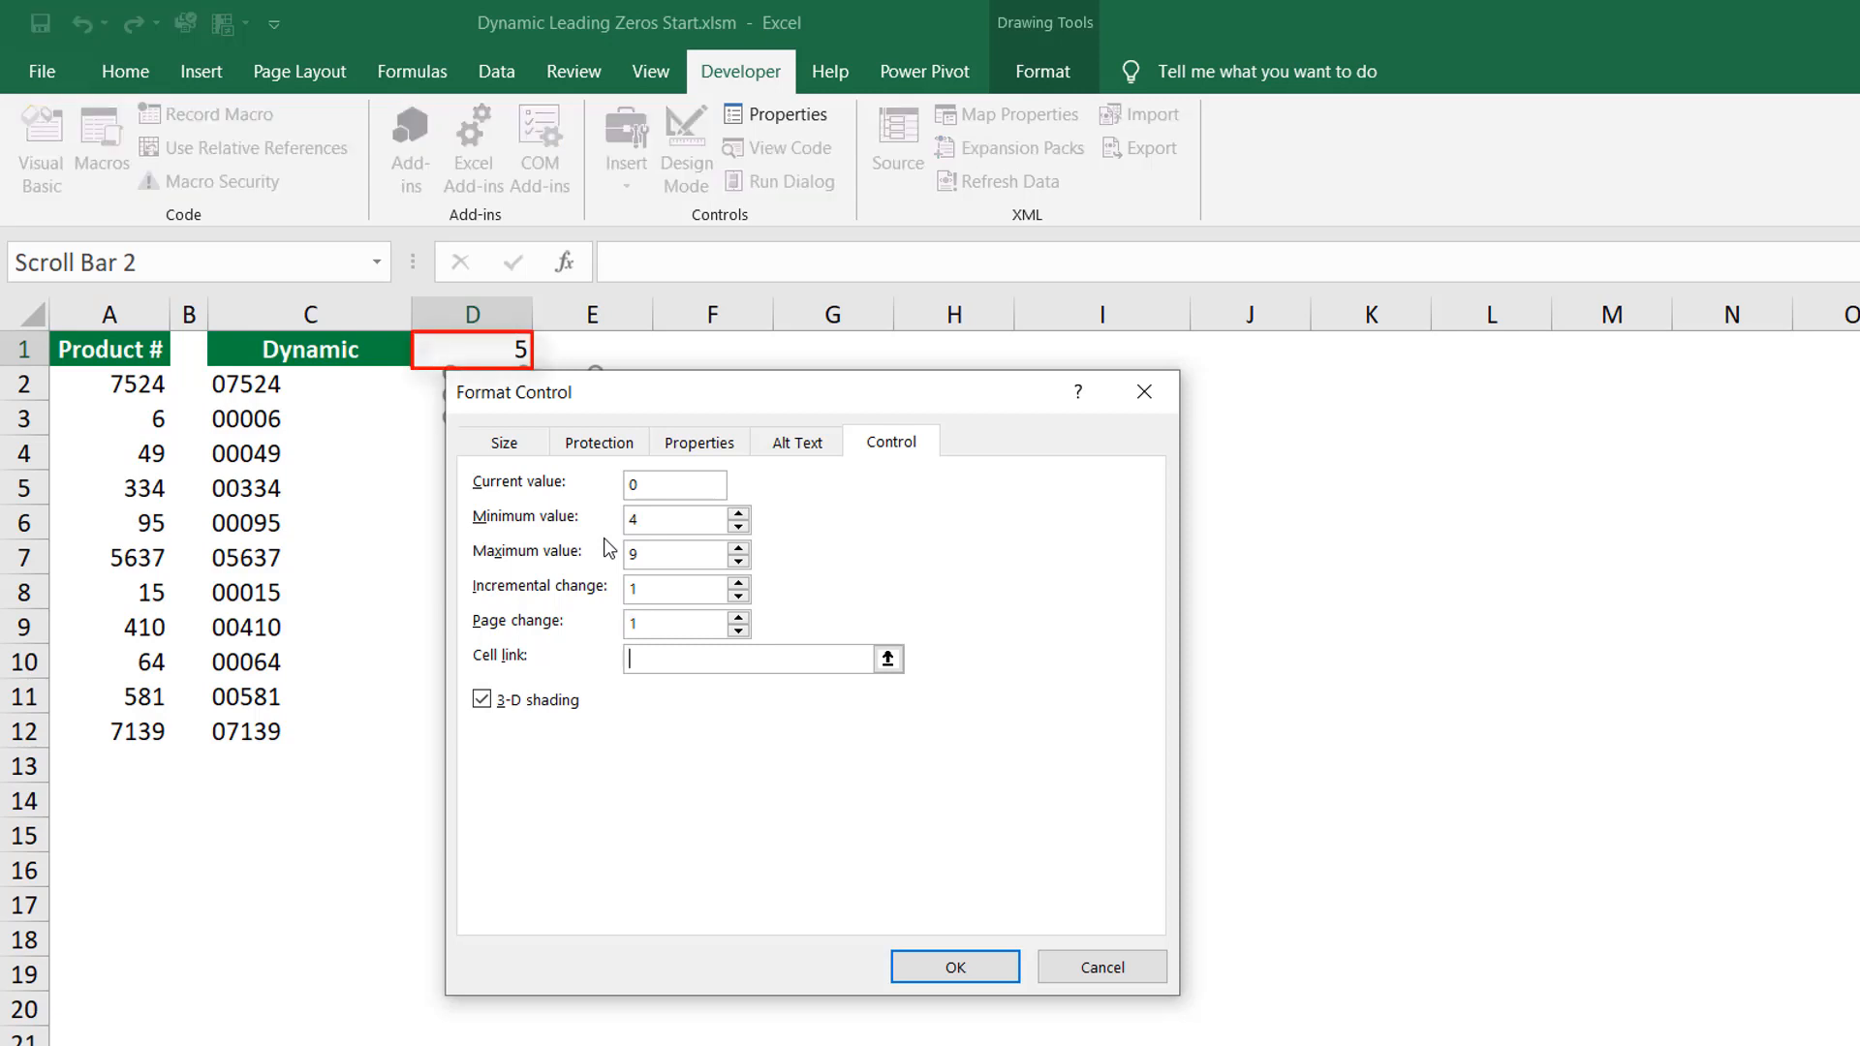
left_click(518, 353)
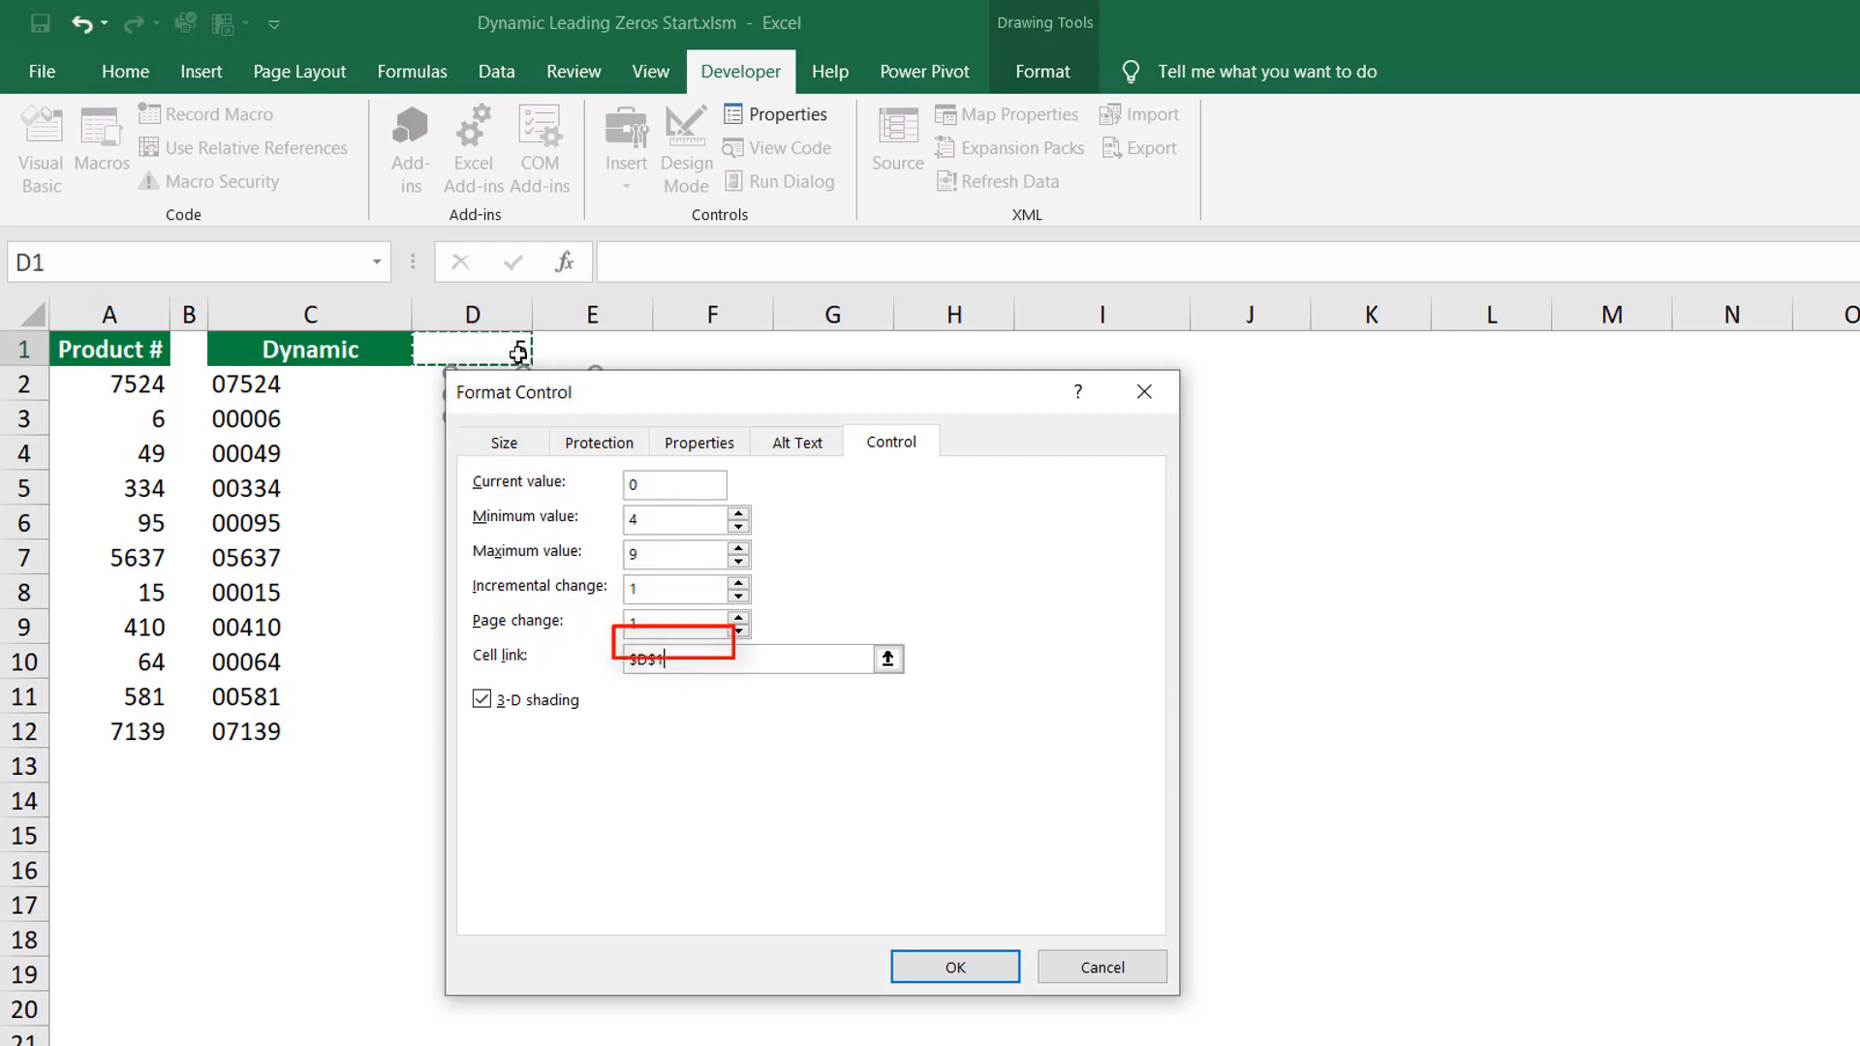
left_click(955, 966)
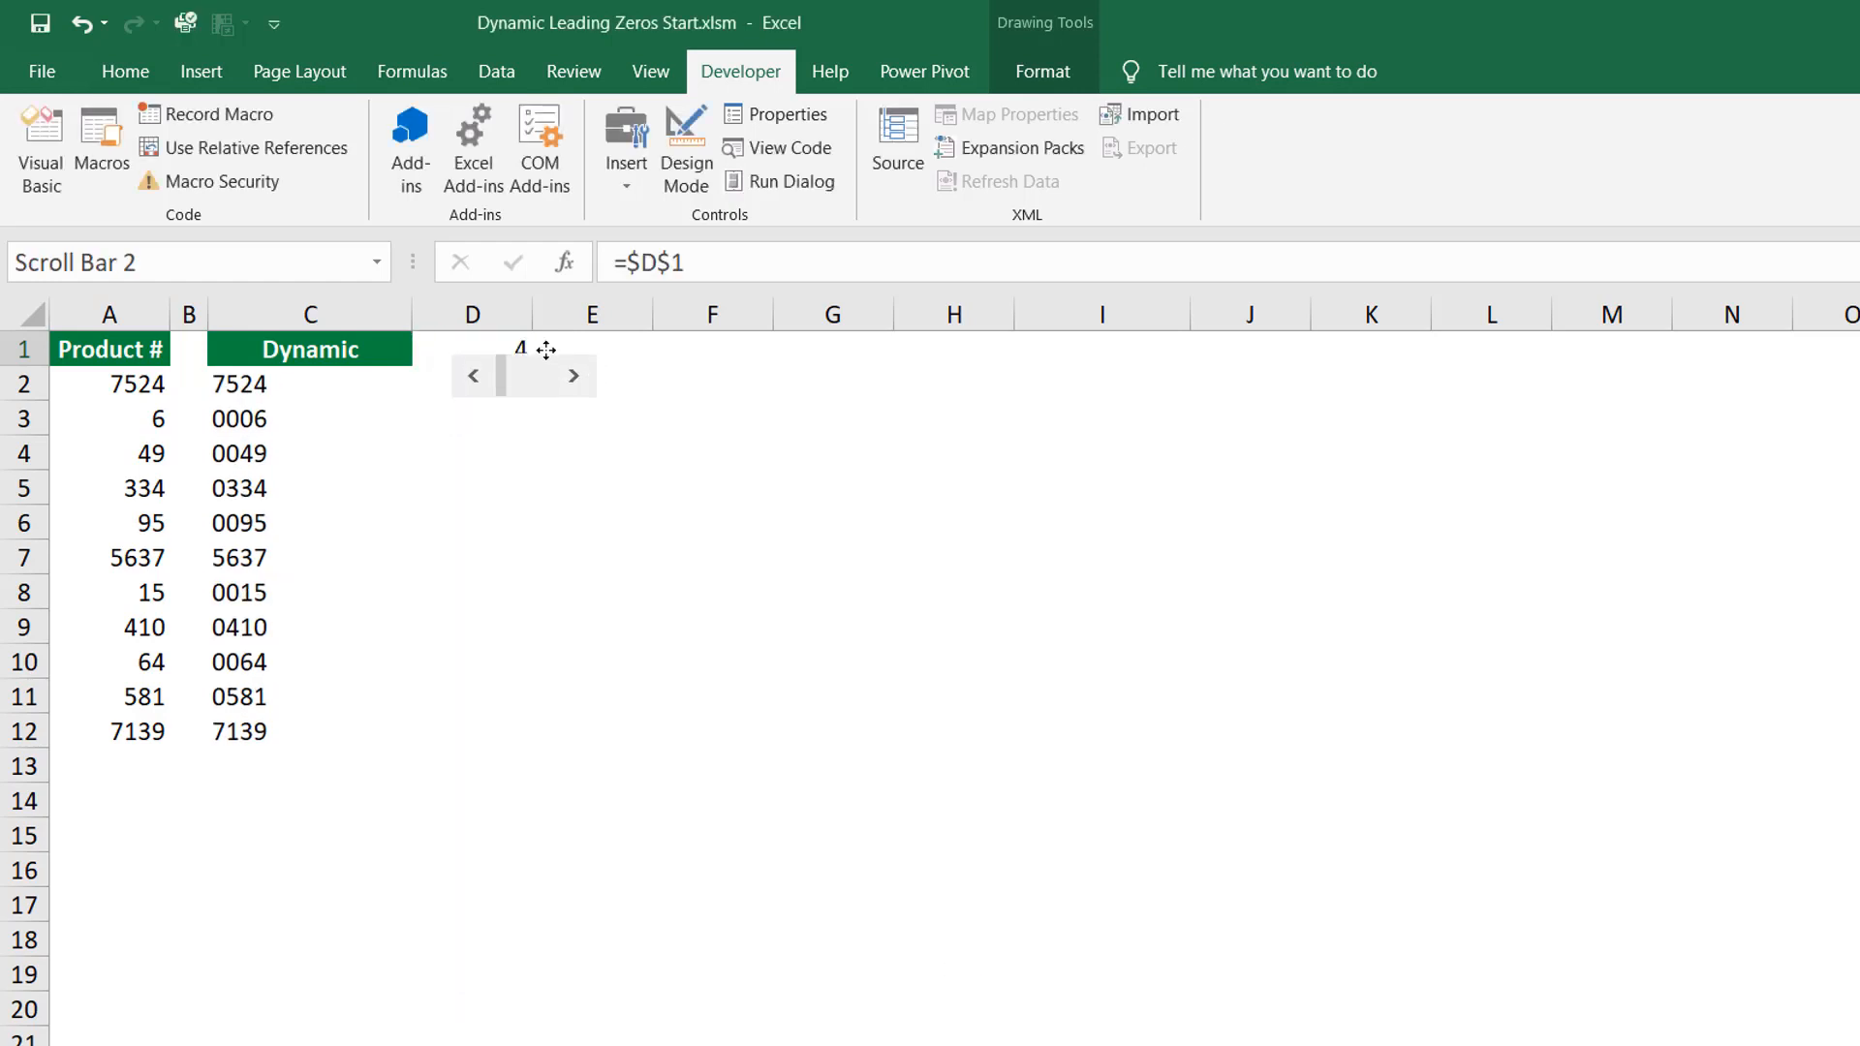
Move the scroll bar up so it sits over cell D1, then deselect it.
left_click_drag(546, 350, 543, 332)
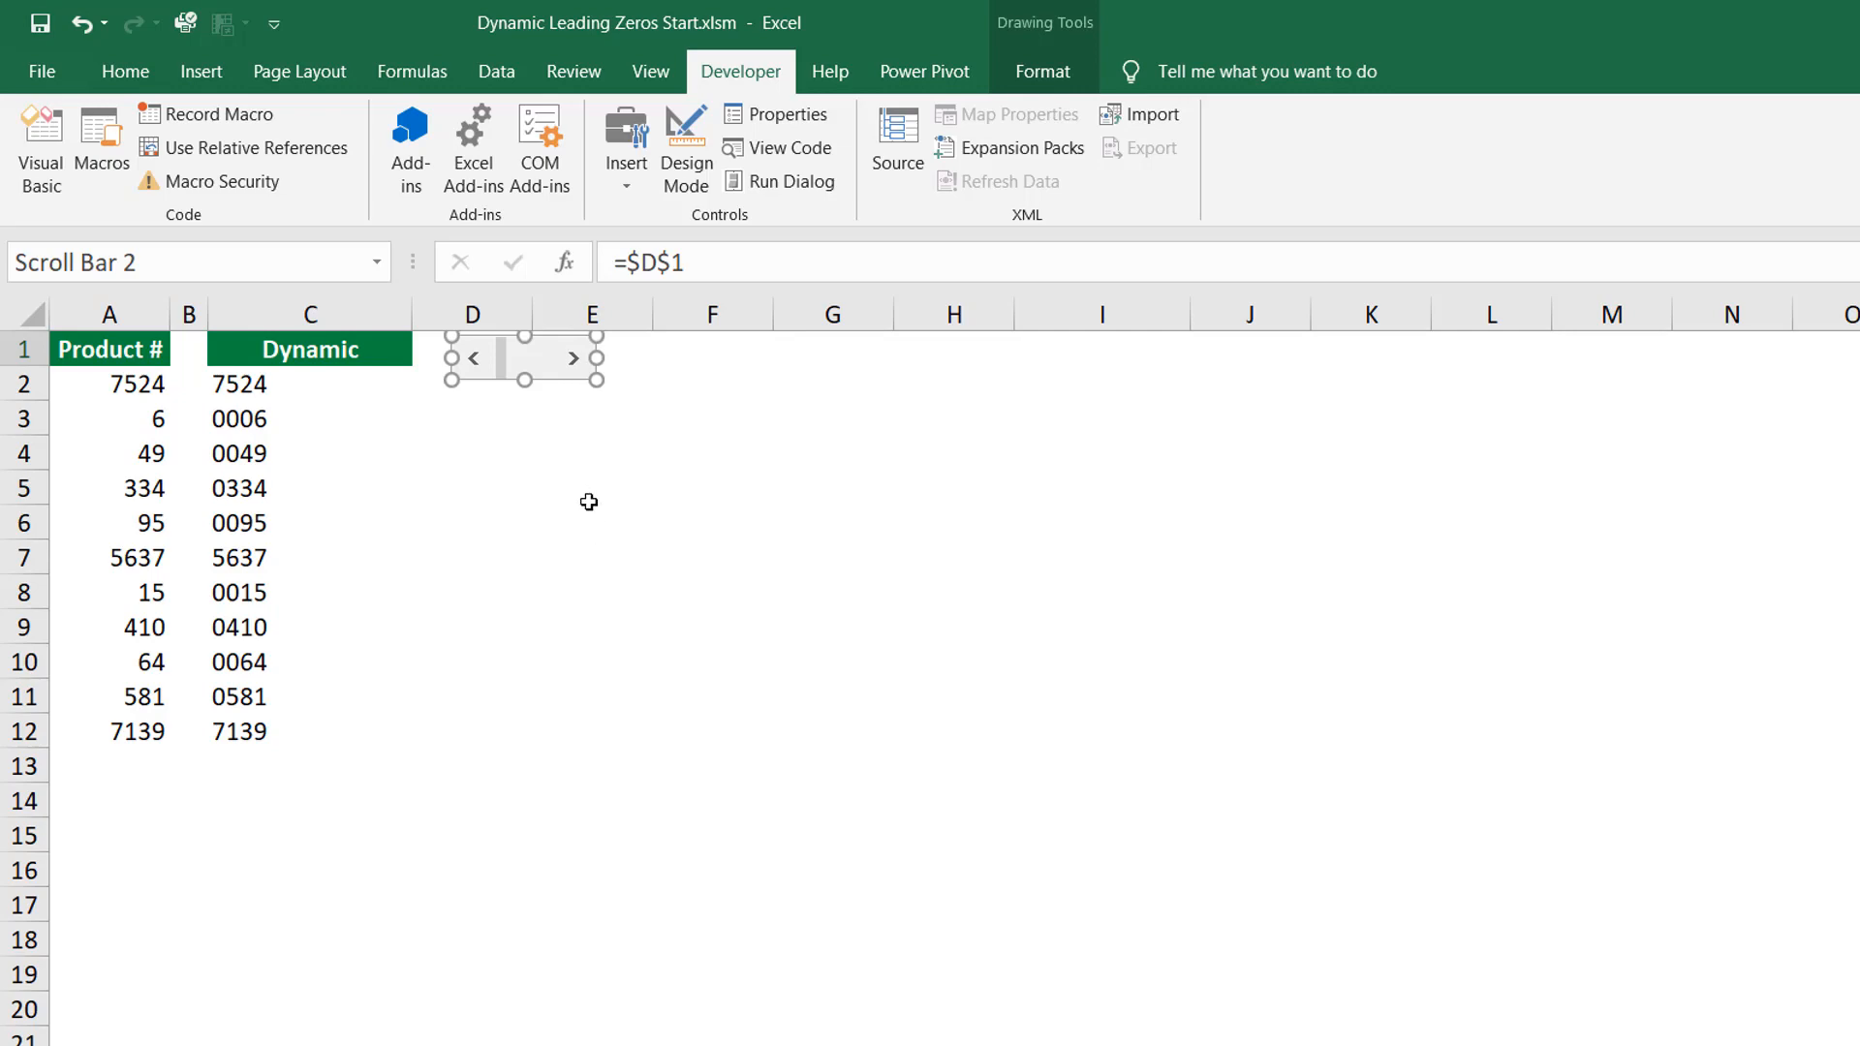
left_click(760, 654)
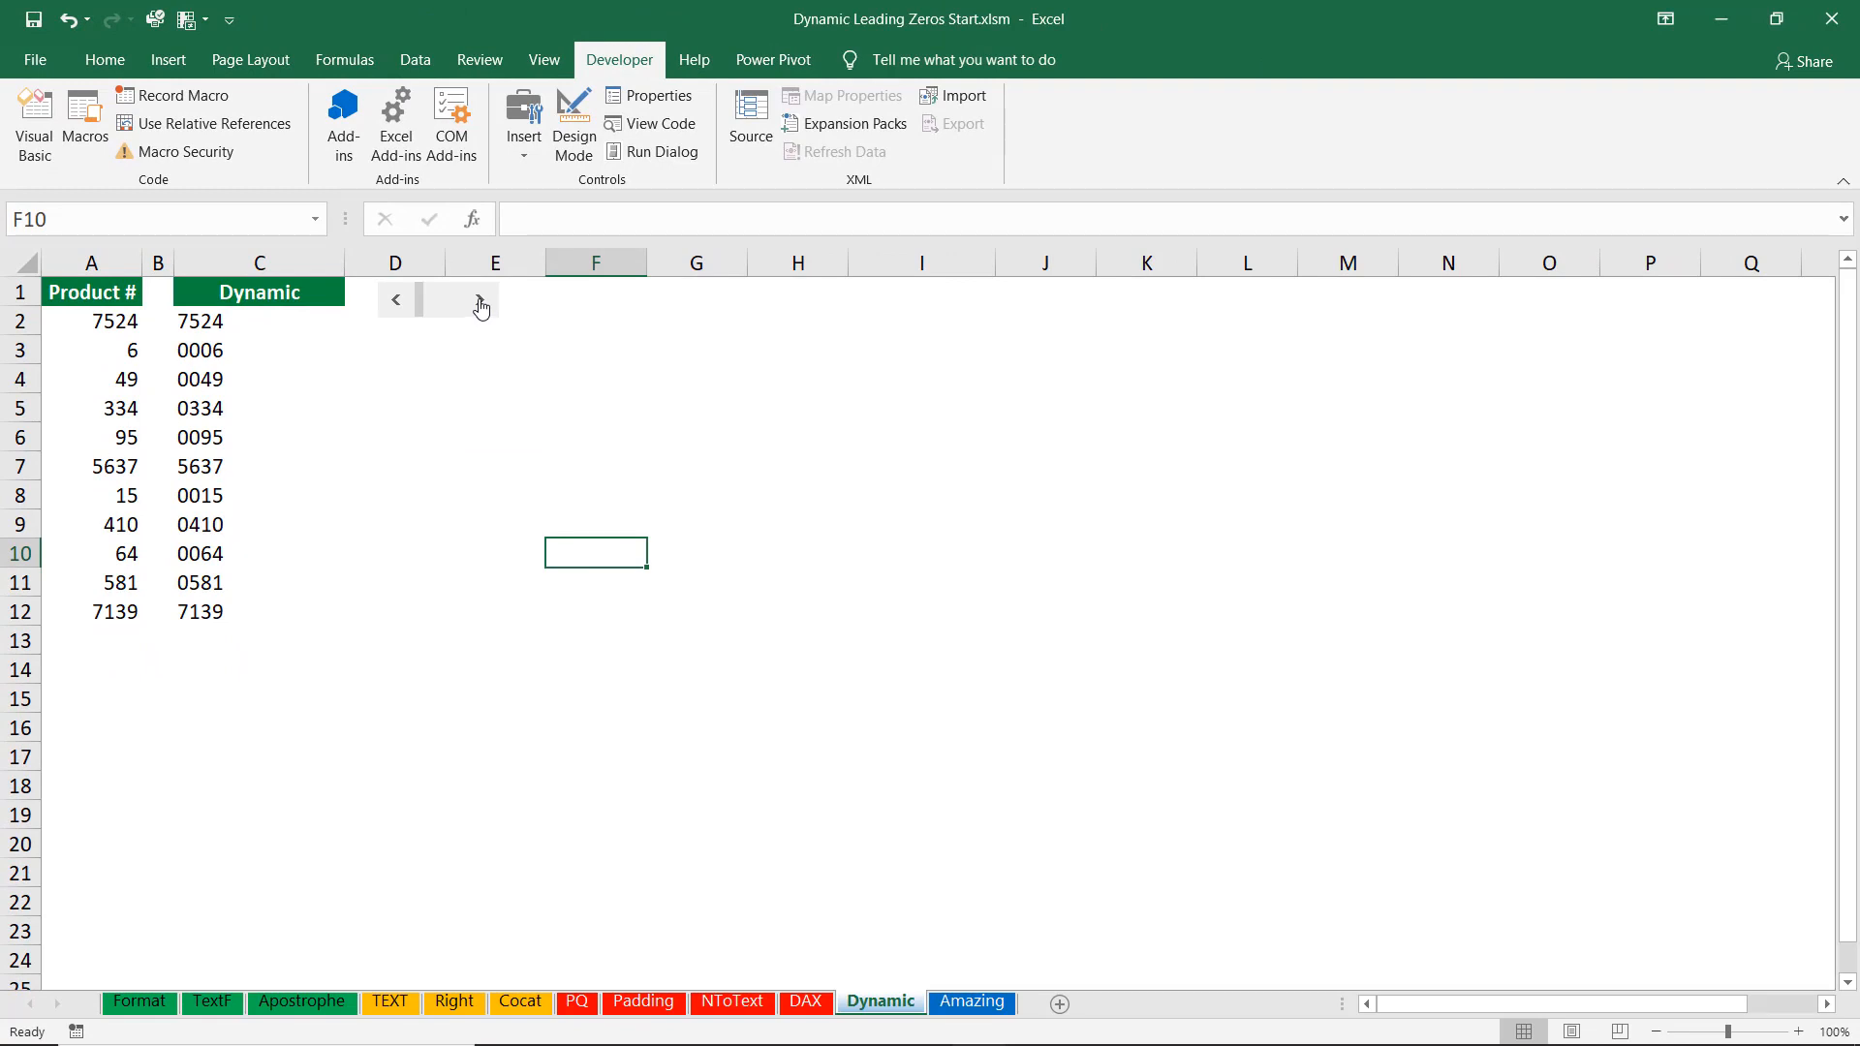
Use the scroll bar arrows to lengthen and then shorten the padded product numbers.
left_click(479, 302)
left_click(480, 302)
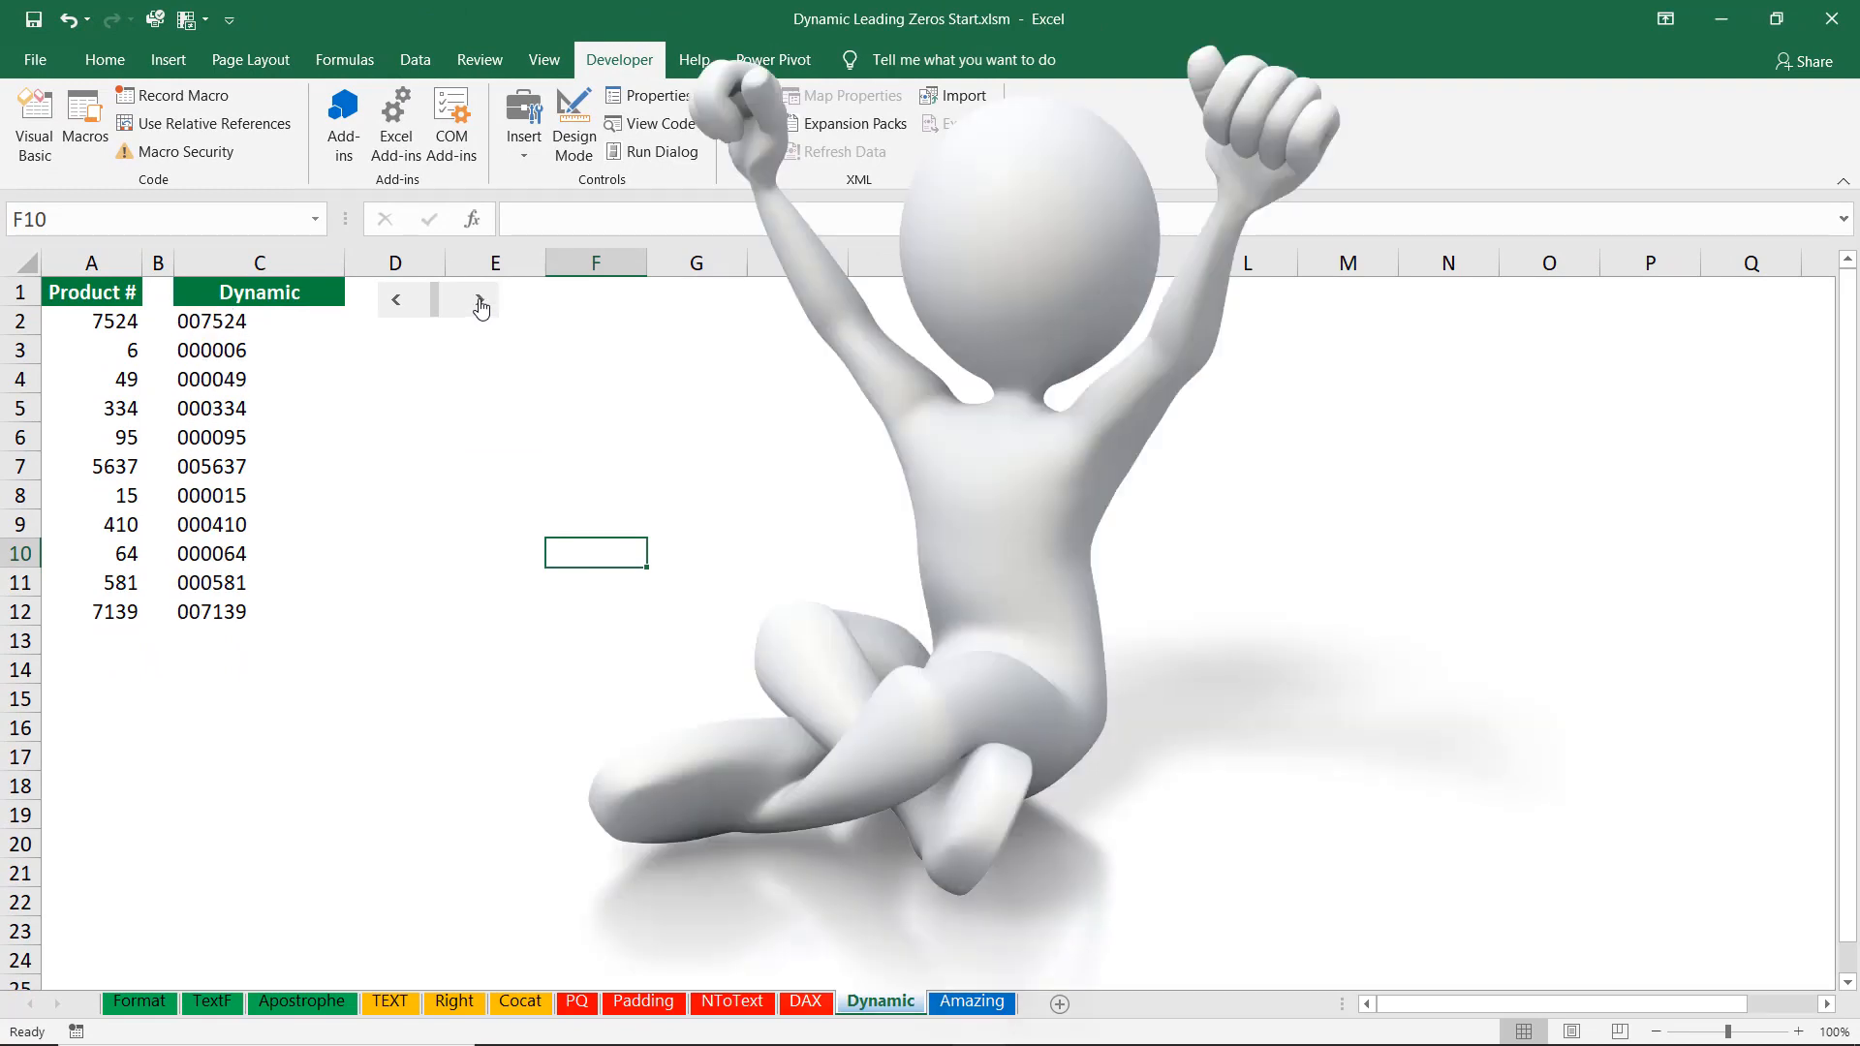
left_click(480, 302)
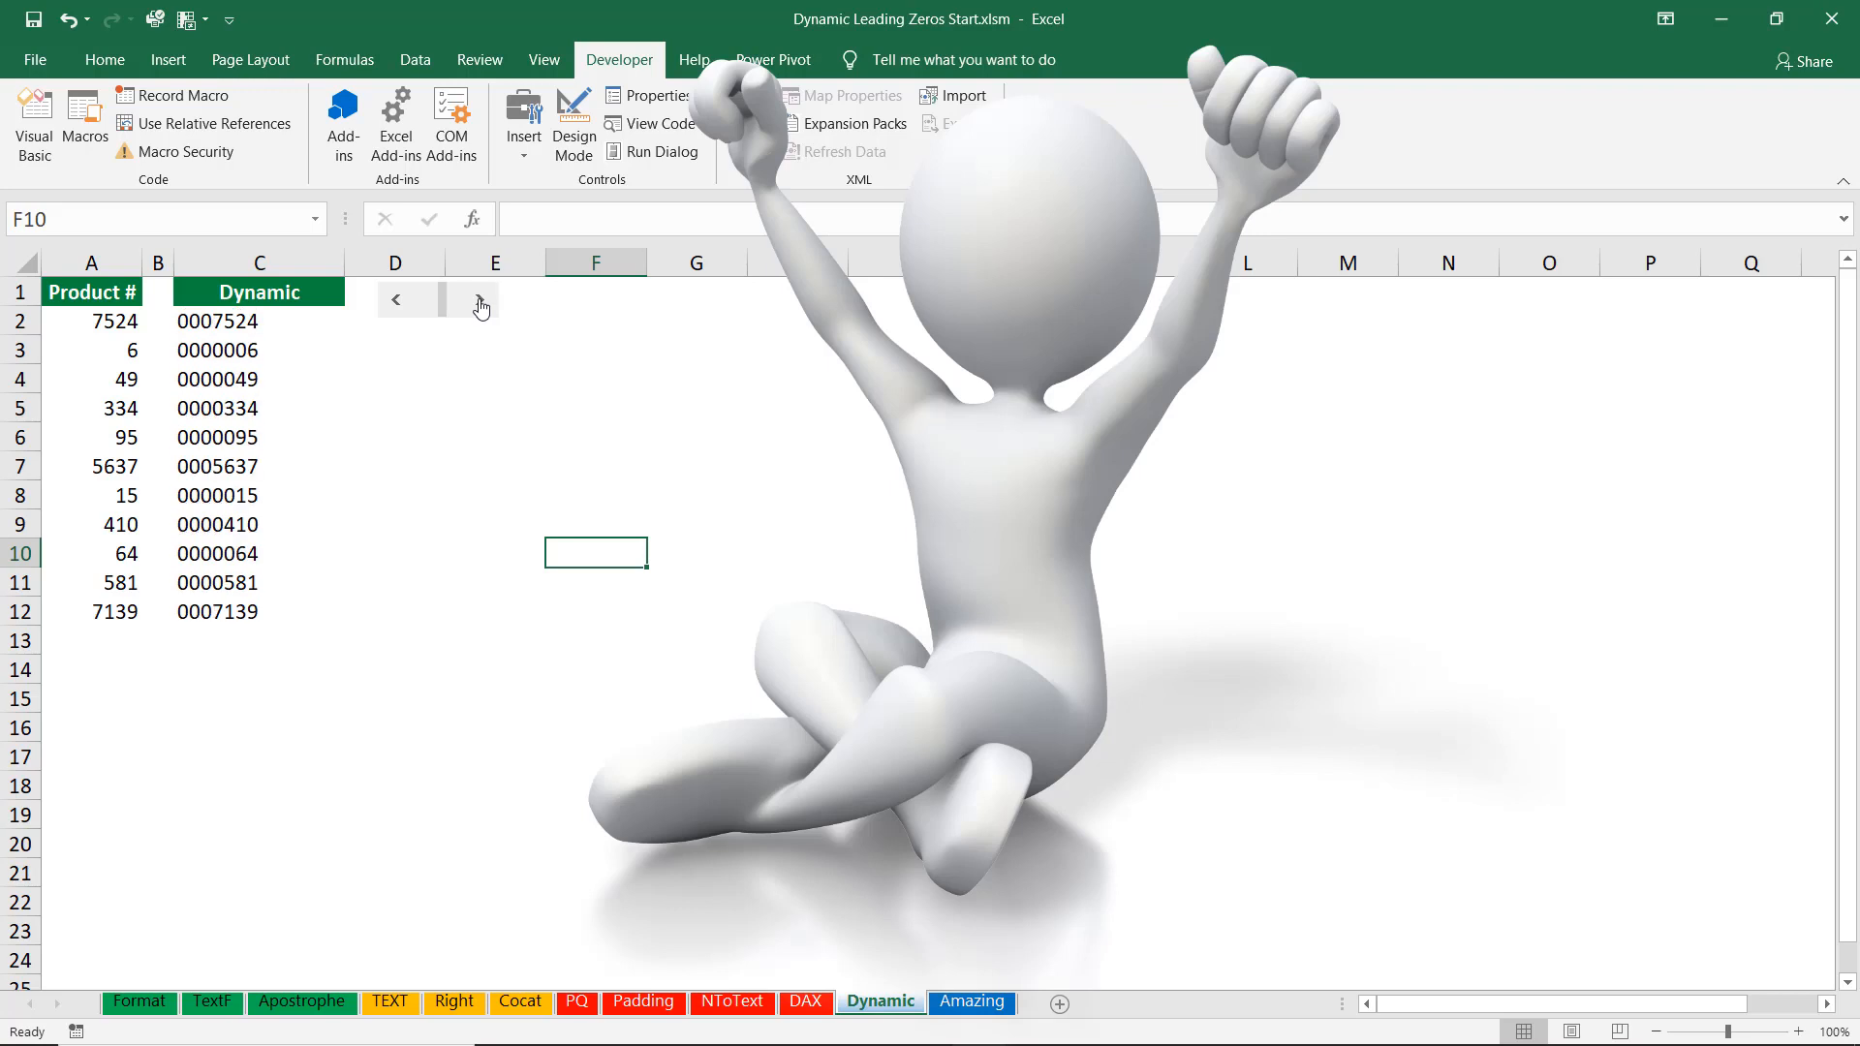
left_click(397, 301)
left_click(397, 302)
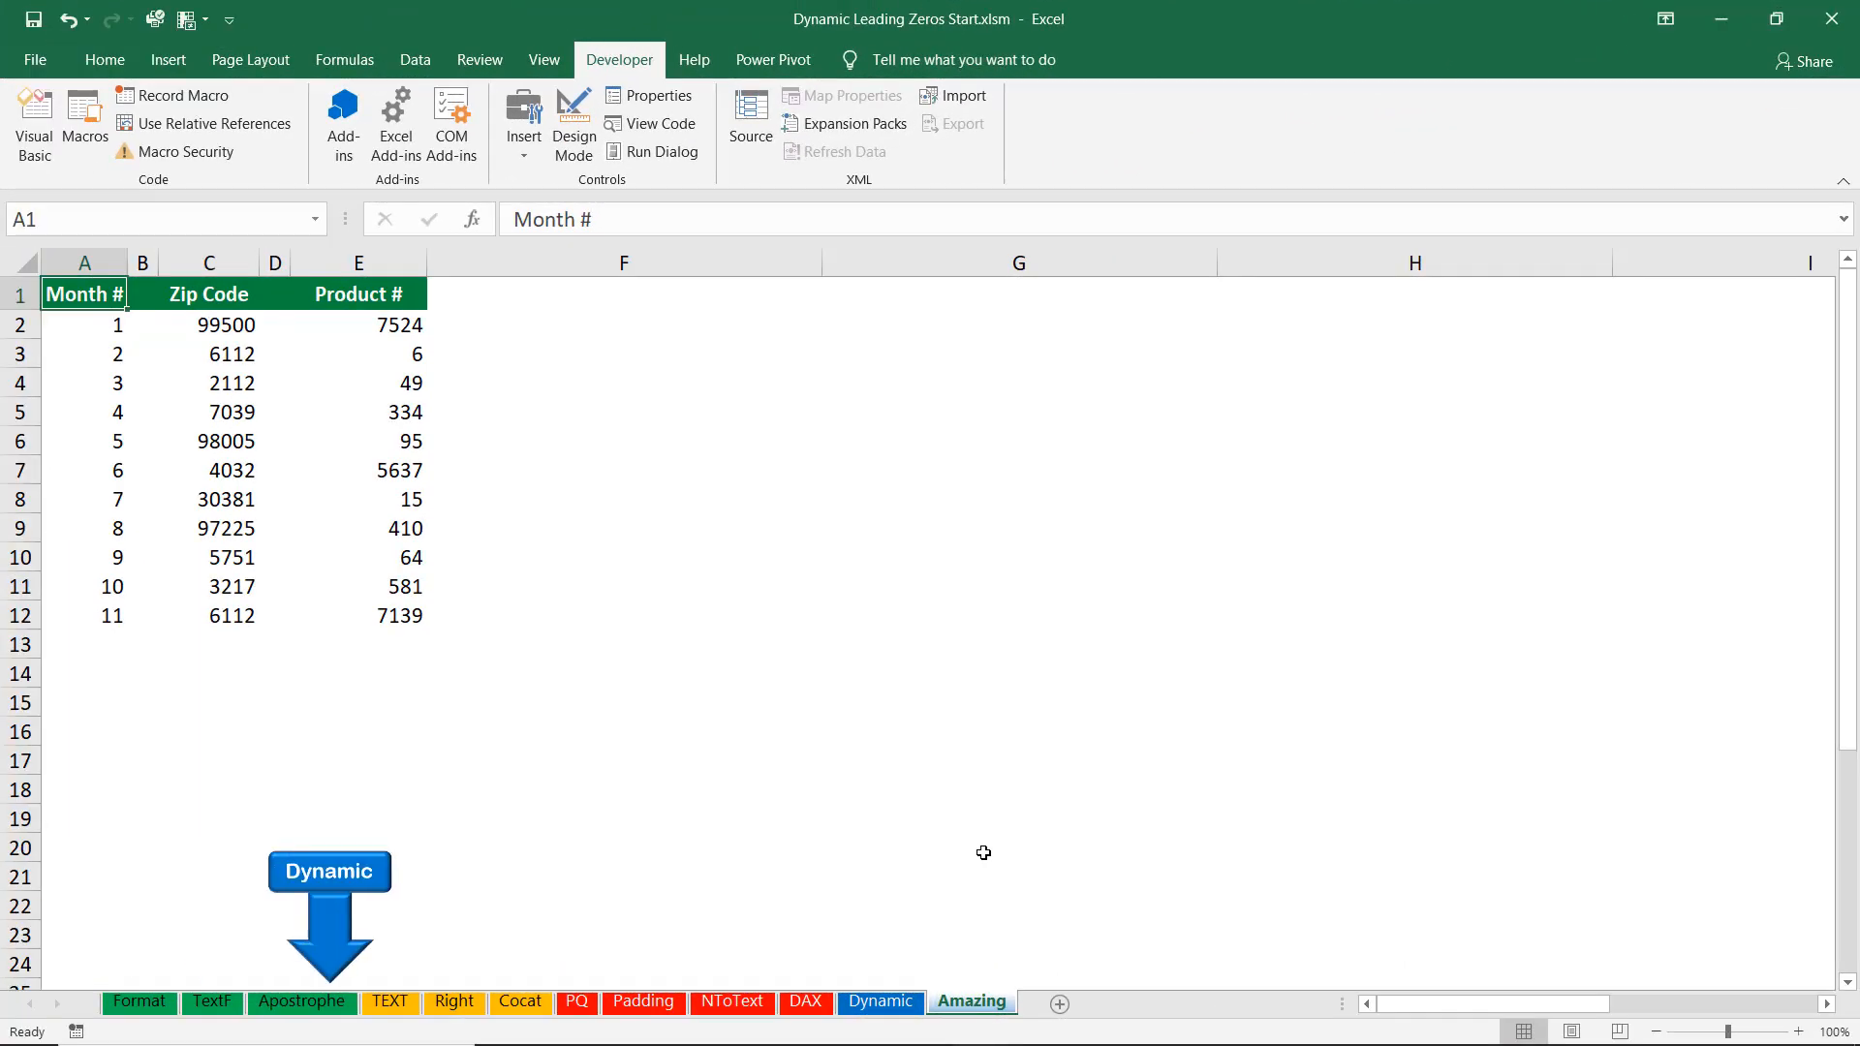
Select the Product # values E2:E12 and run the leading-zeros macro with 5 digits.
left_click_drag(345, 850, 983, 851)
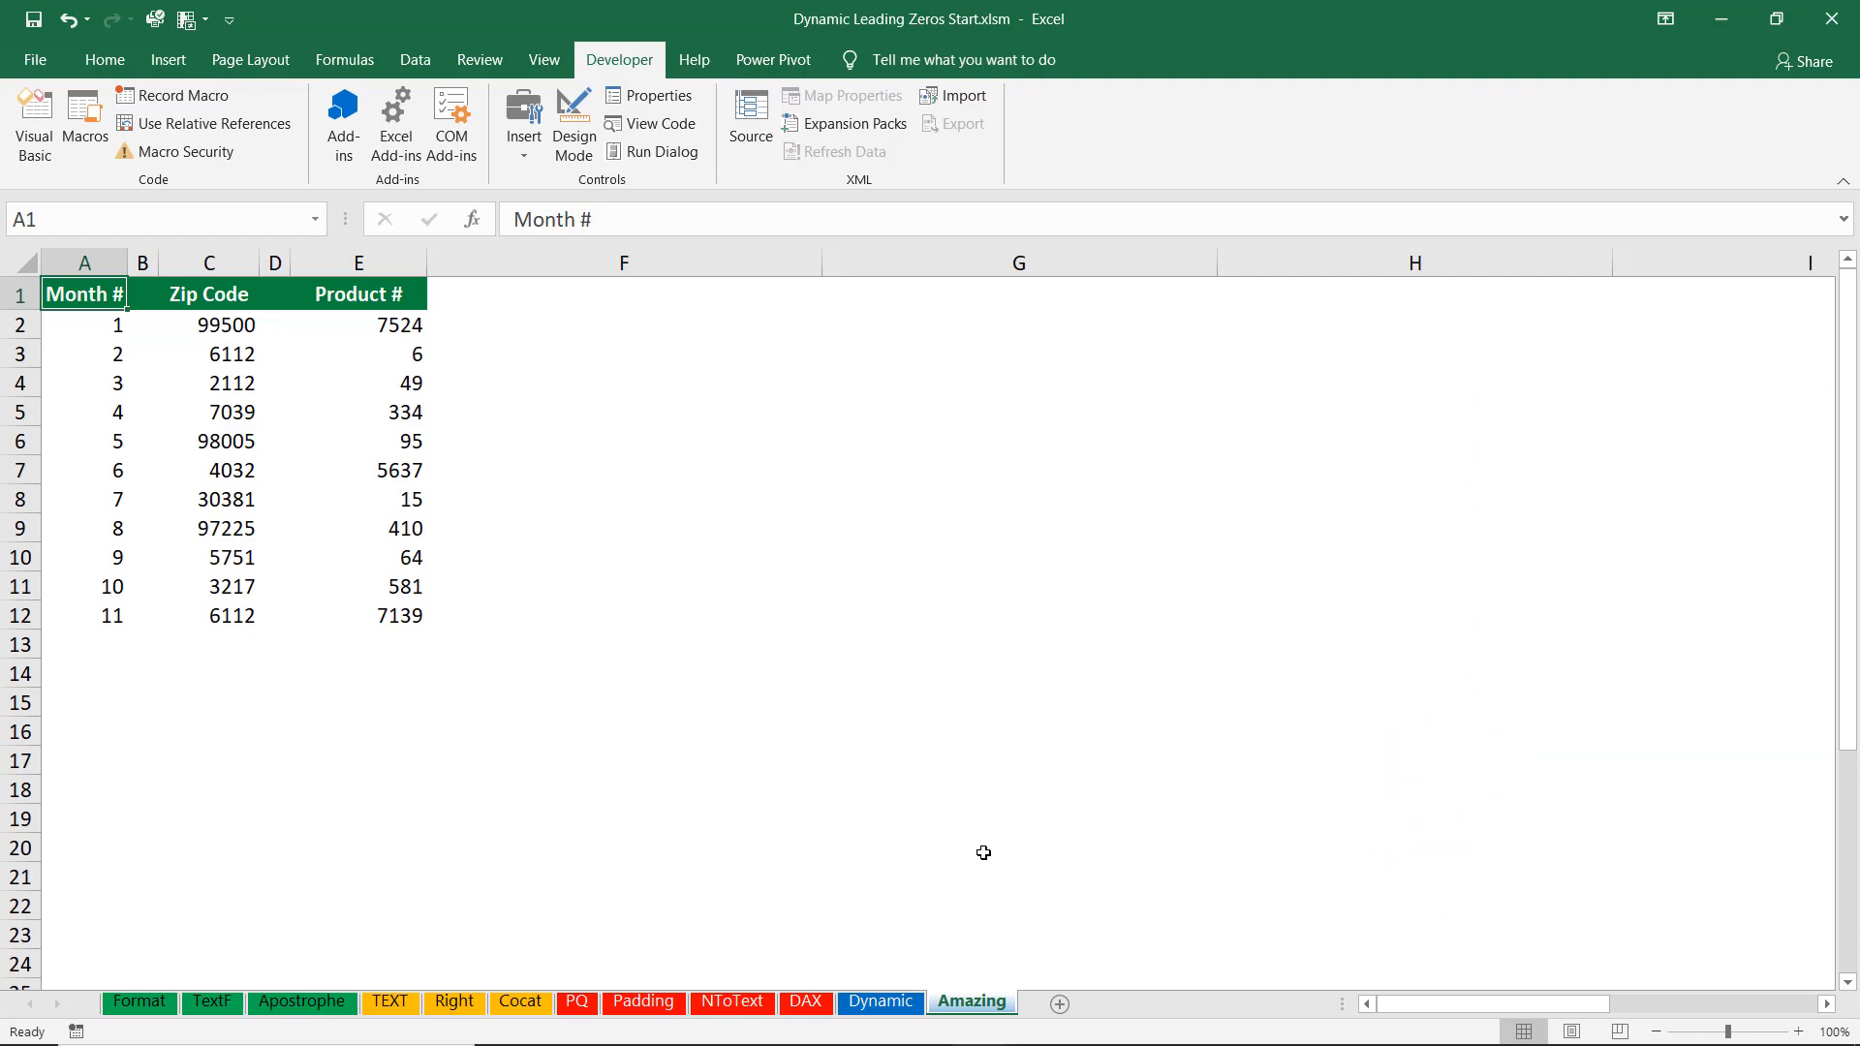
left_click_drag(387, 325, 393, 616)
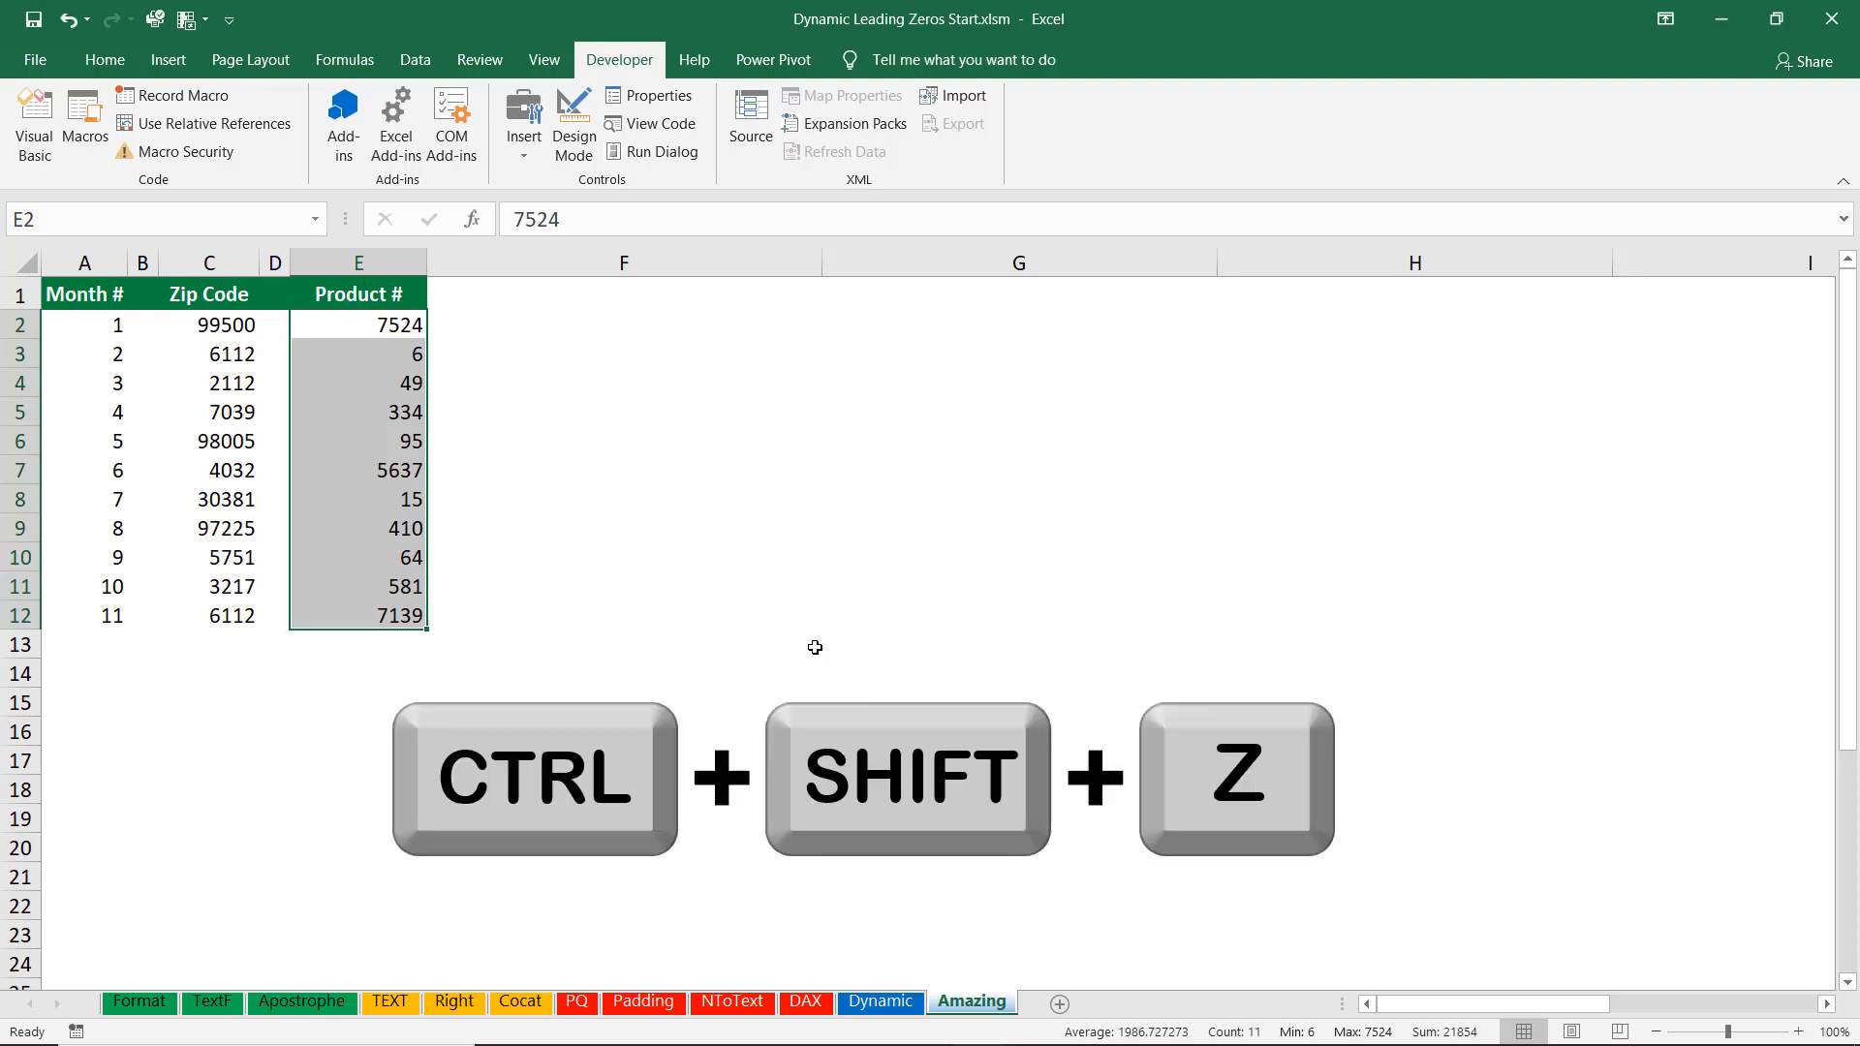
key("ctrl+shift+z")
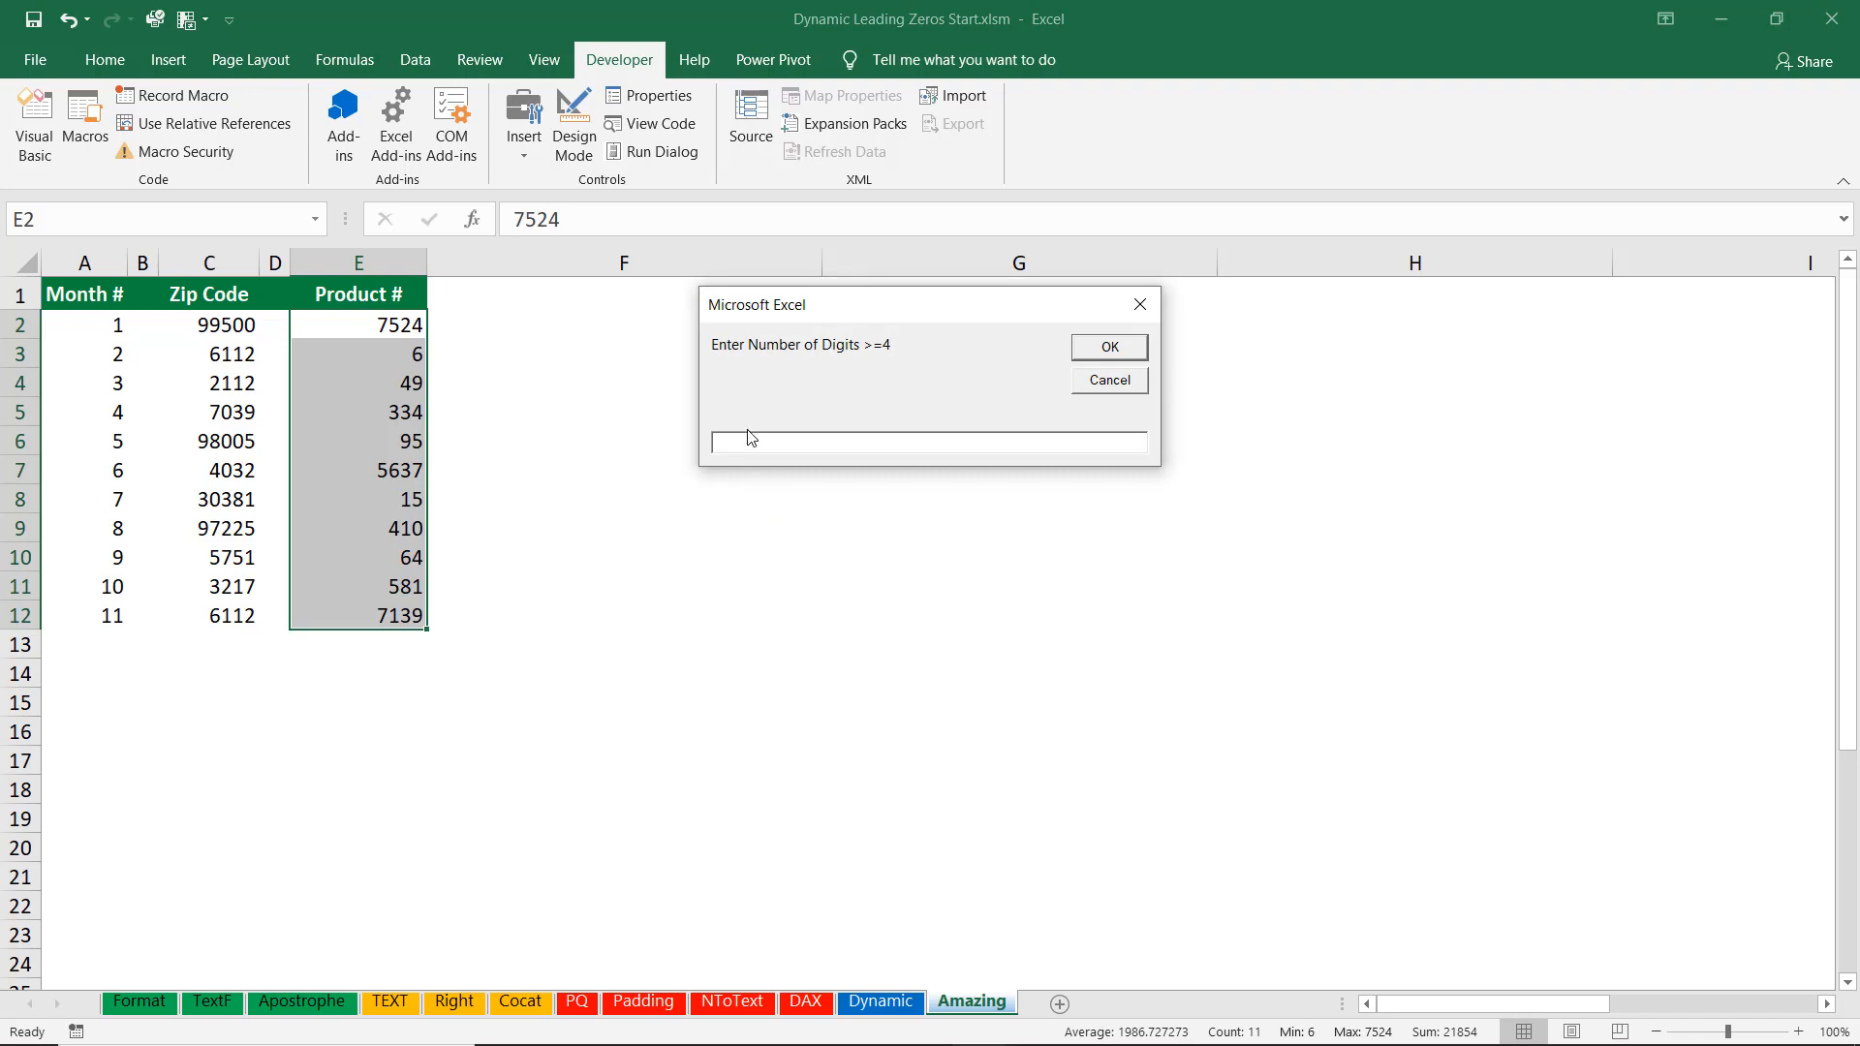
type("5")
left_click(1124, 348)
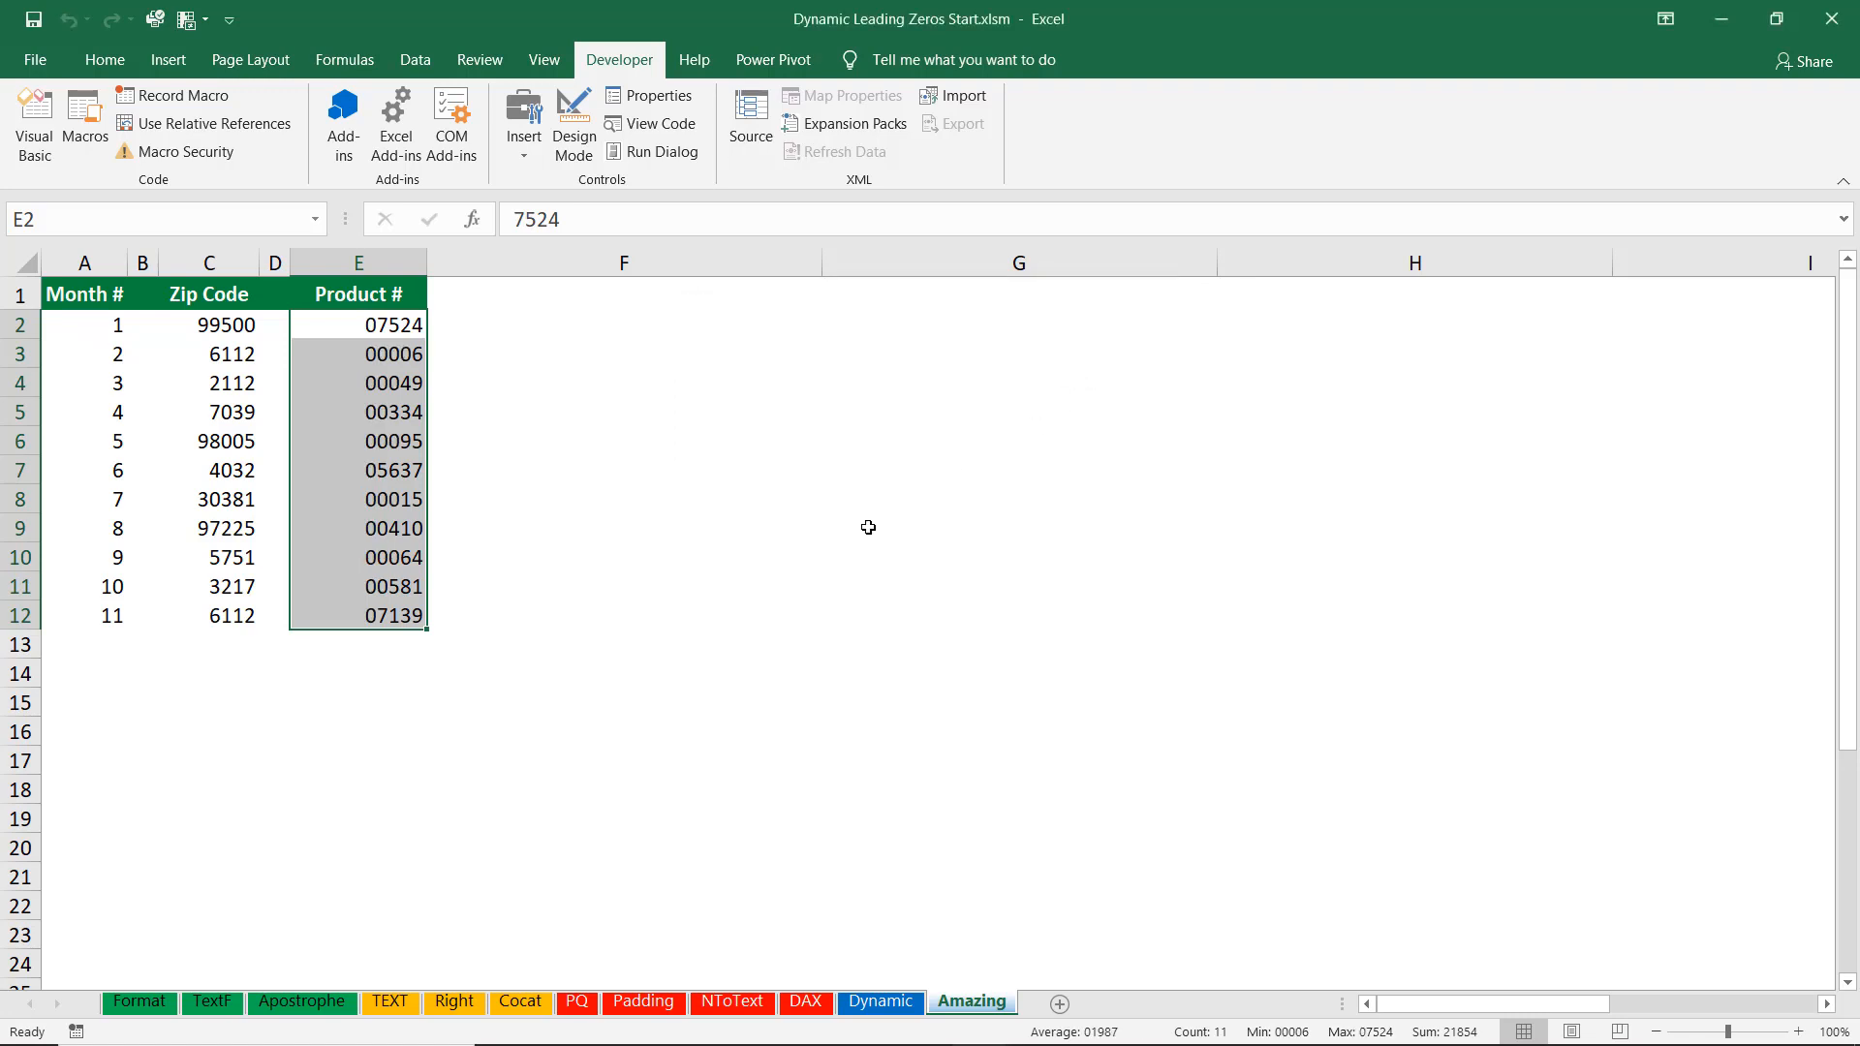
Select the Month # values A2:A12 and run the leading-zeros macro with 2 digits.
left_click(94, 325)
left_click_drag(94, 325, 101, 610)
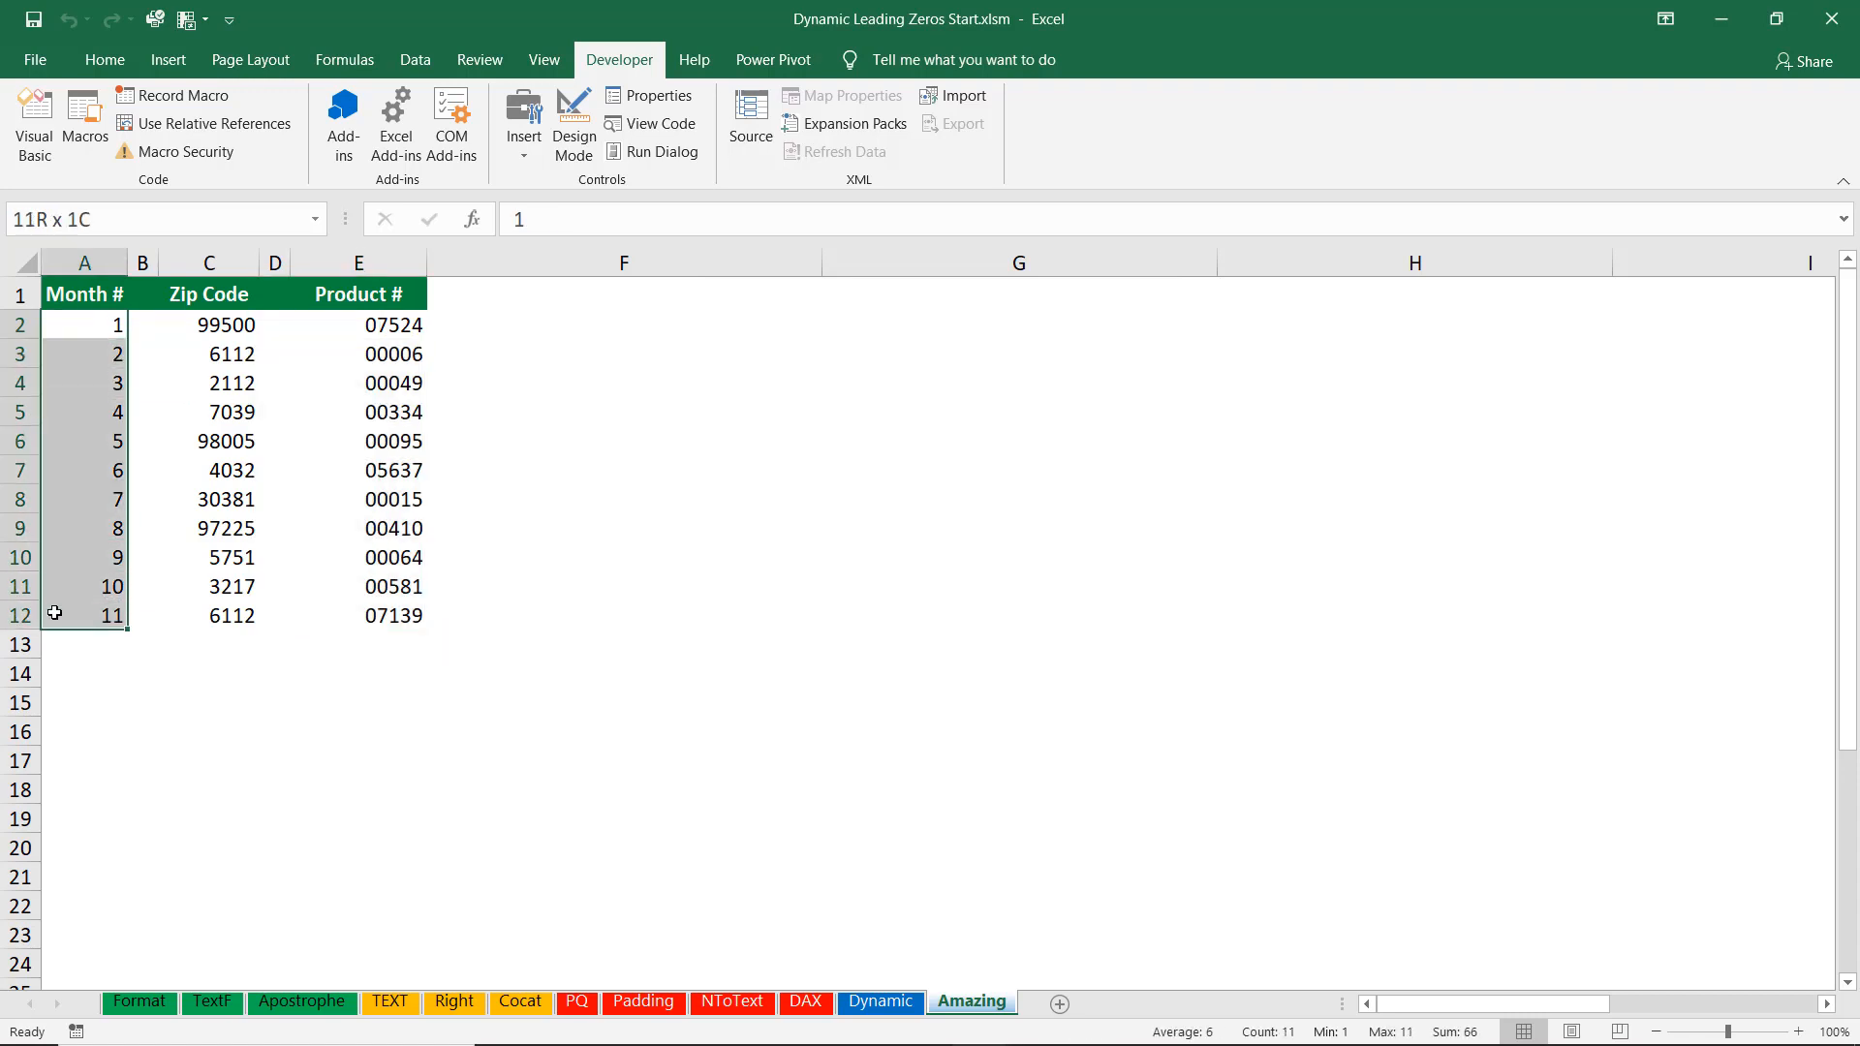
key("ctrl+shift+z")
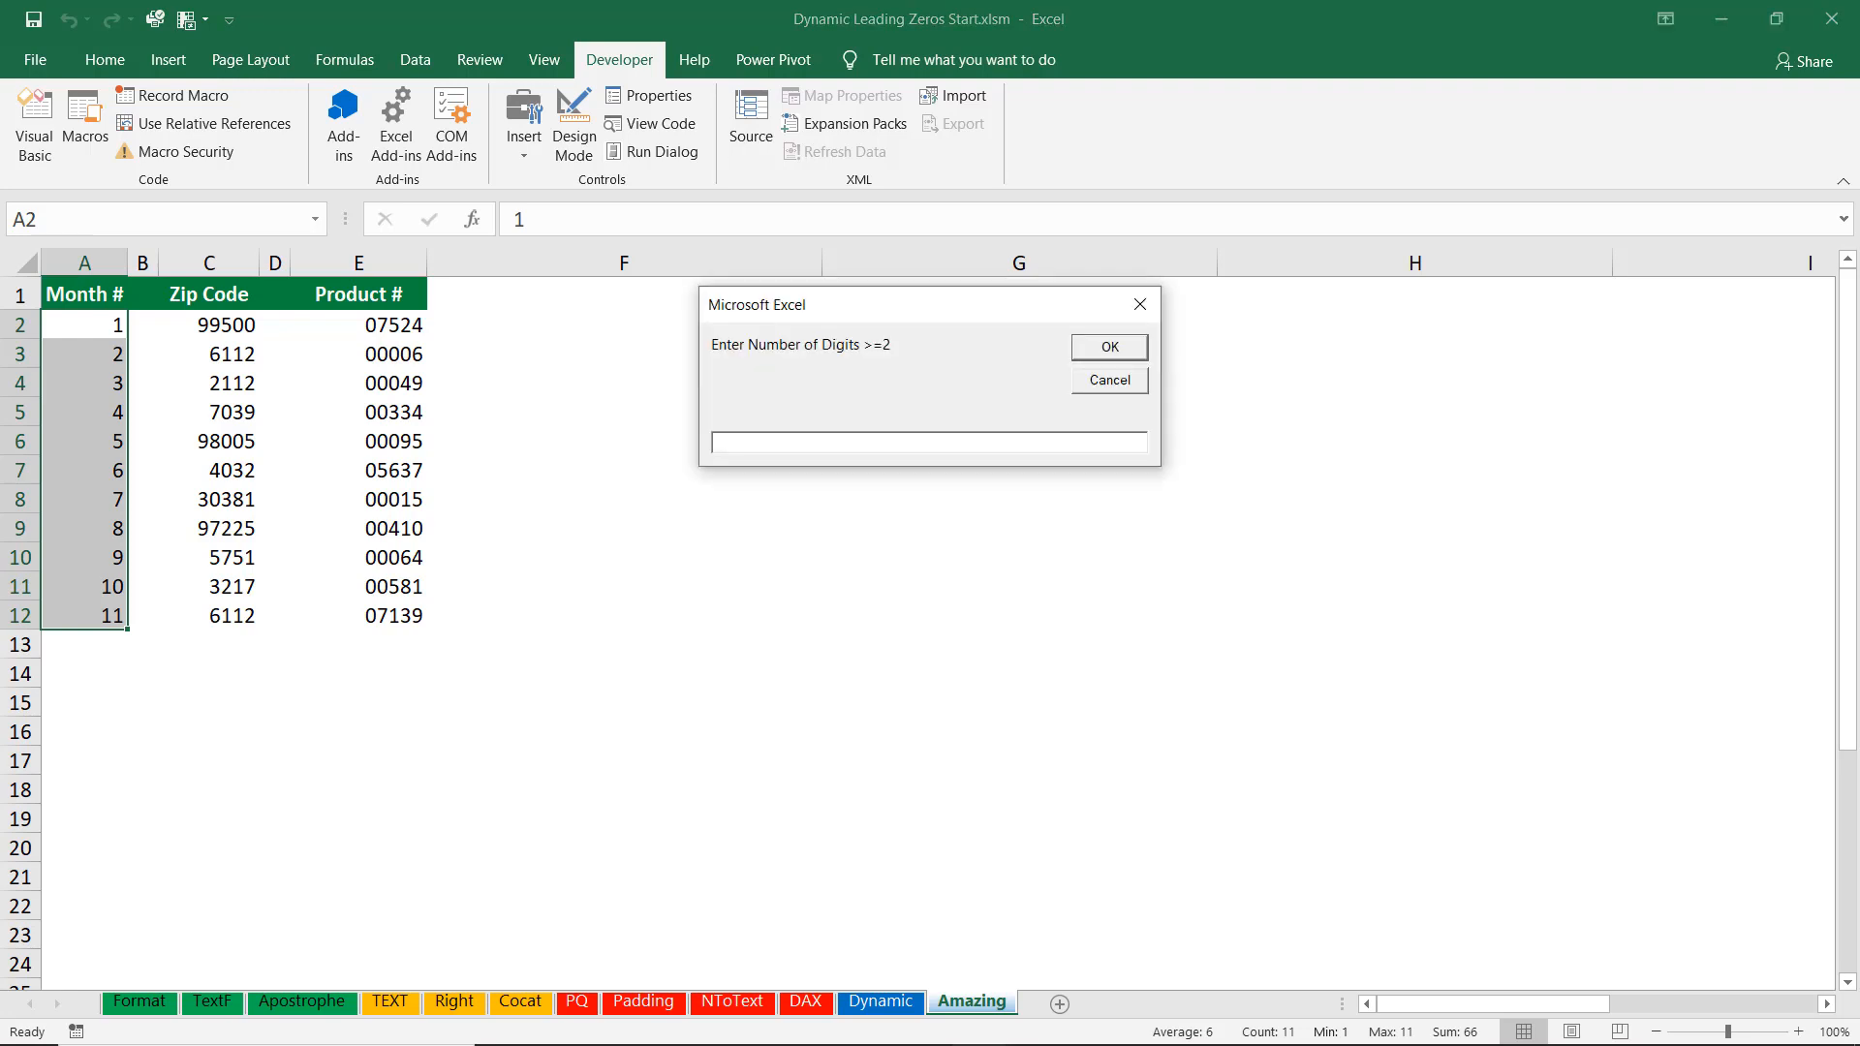
type("2")
left_click(1110, 349)
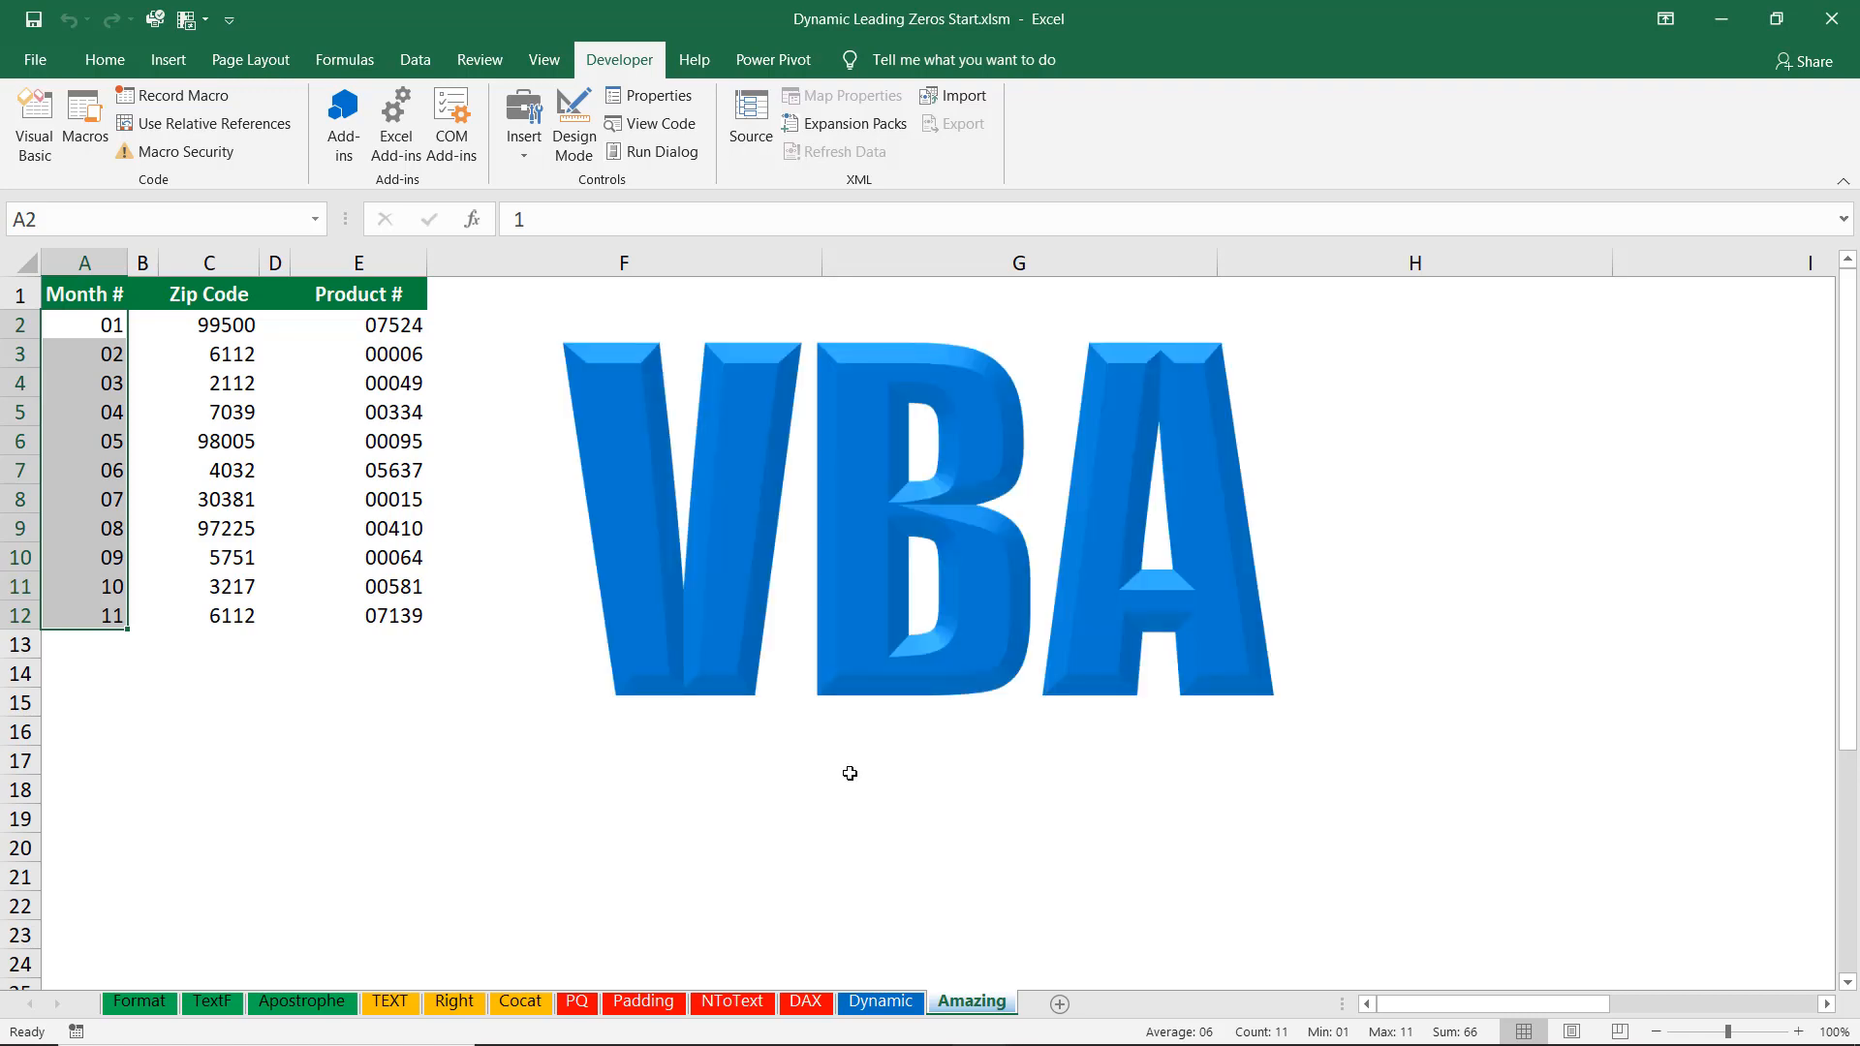
Scroll across the sheet to view the macro setup instructions and VBA code.
left_click(85, 325)
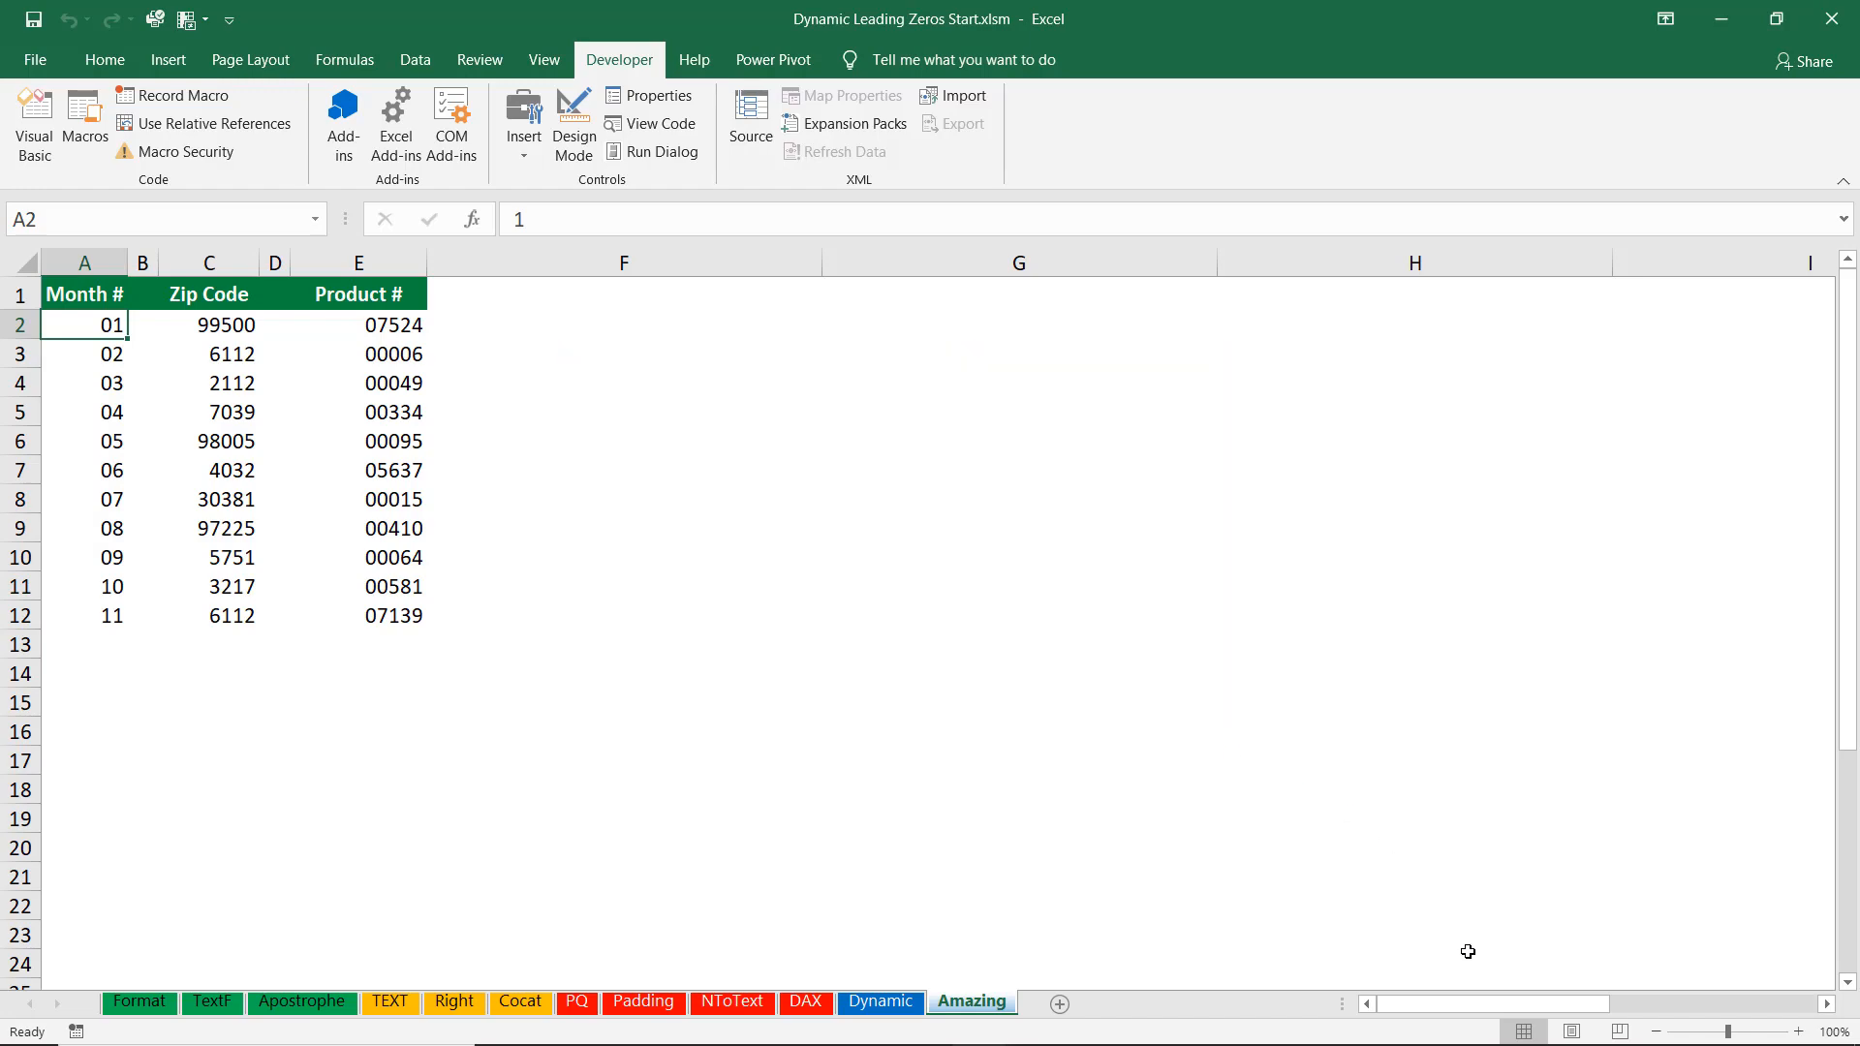
left_click_drag(1467, 1004, 1632, 1019)
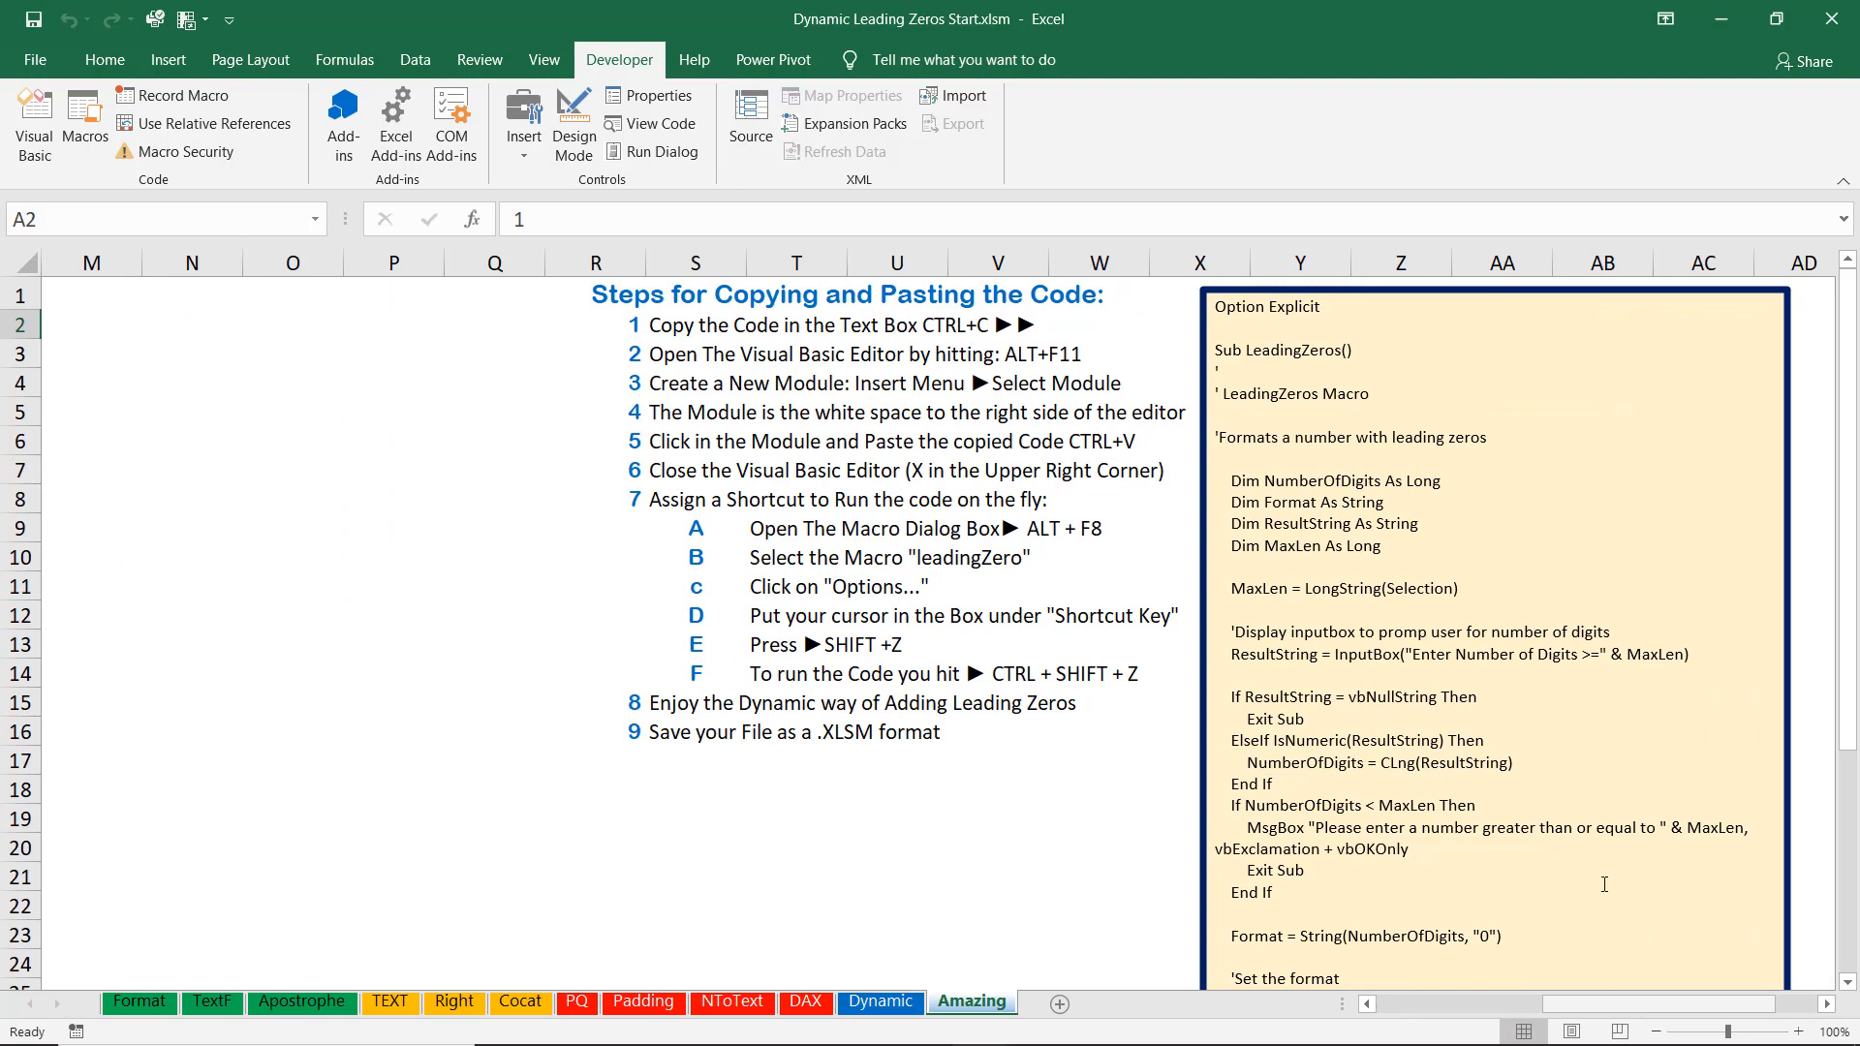